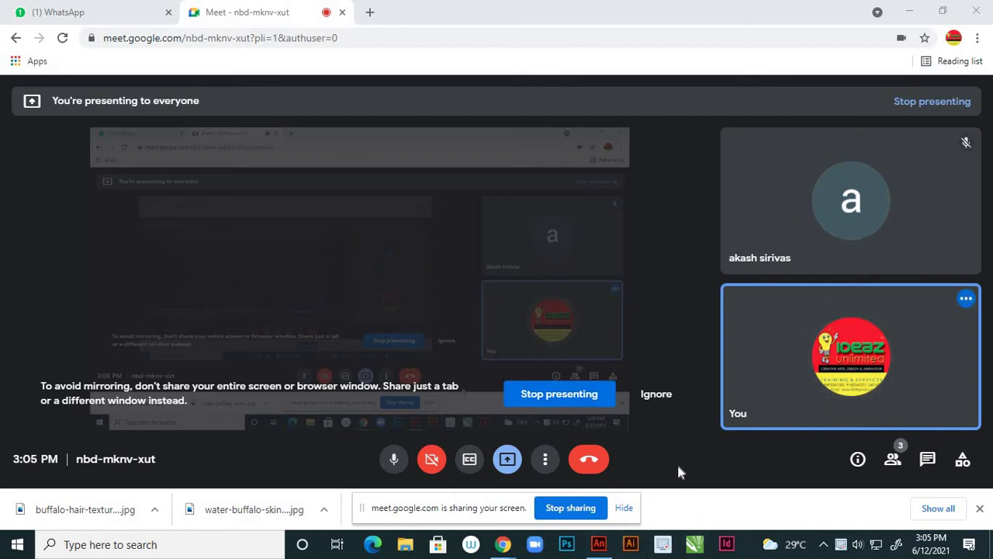
Switch to Adobe Animate and create a new ActionScript 3.0 document.
{"action": "left_click", "coordinate": [597, 547]}
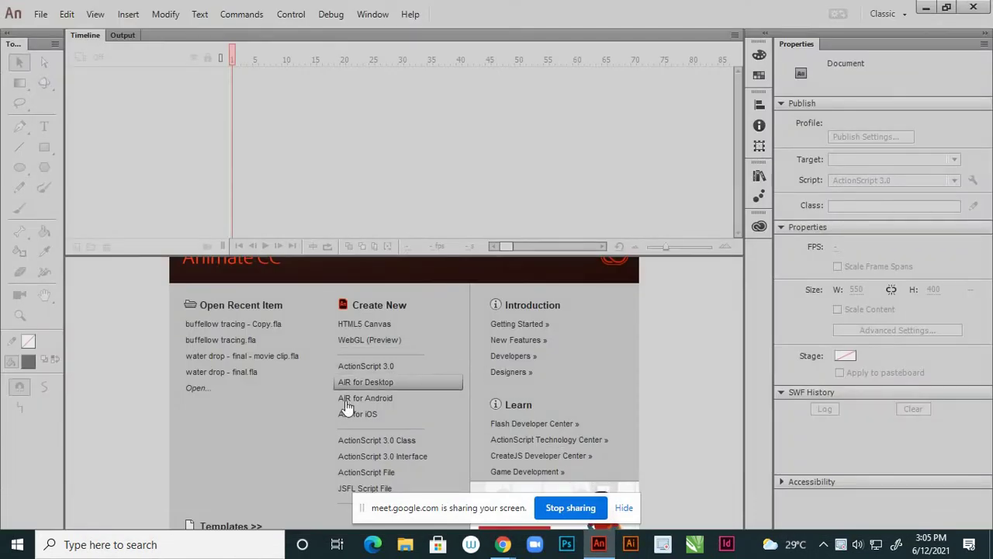
{"action": "left_click", "coordinate": [381, 365]}
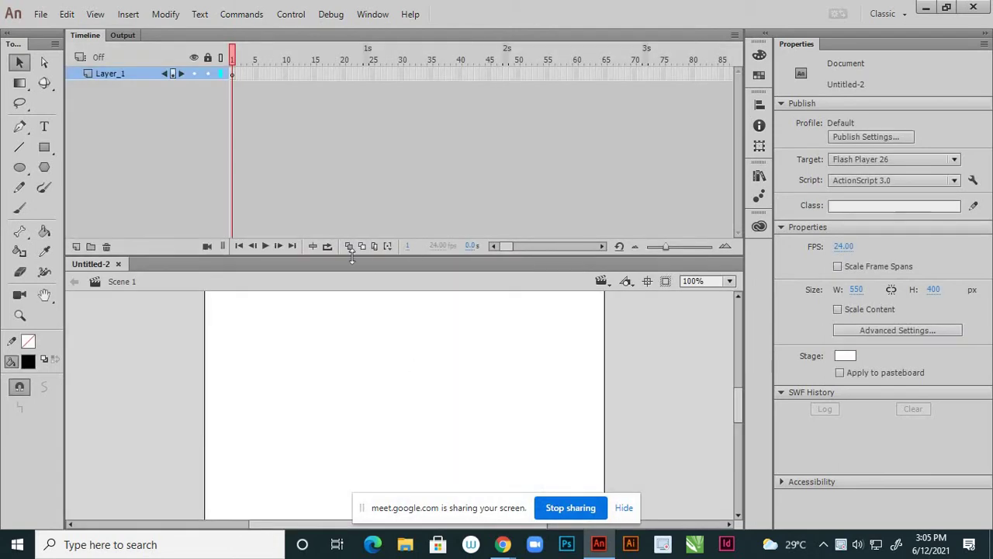
Return to the desktop and open the Animate file "buffellow tracing - Copy".
{"action": "left_click", "coordinate": [926, 8]}
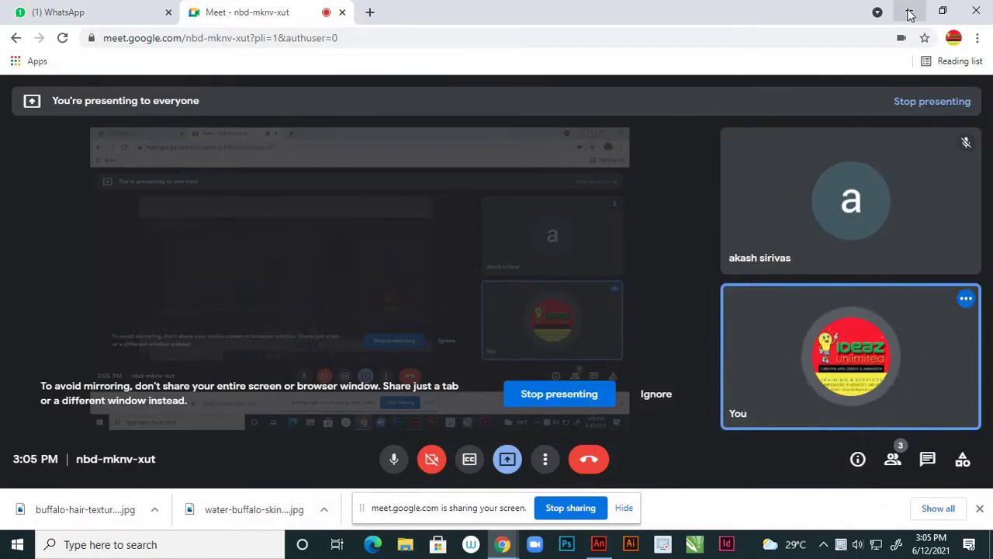
{"action": "left_click", "coordinate": [908, 11]}
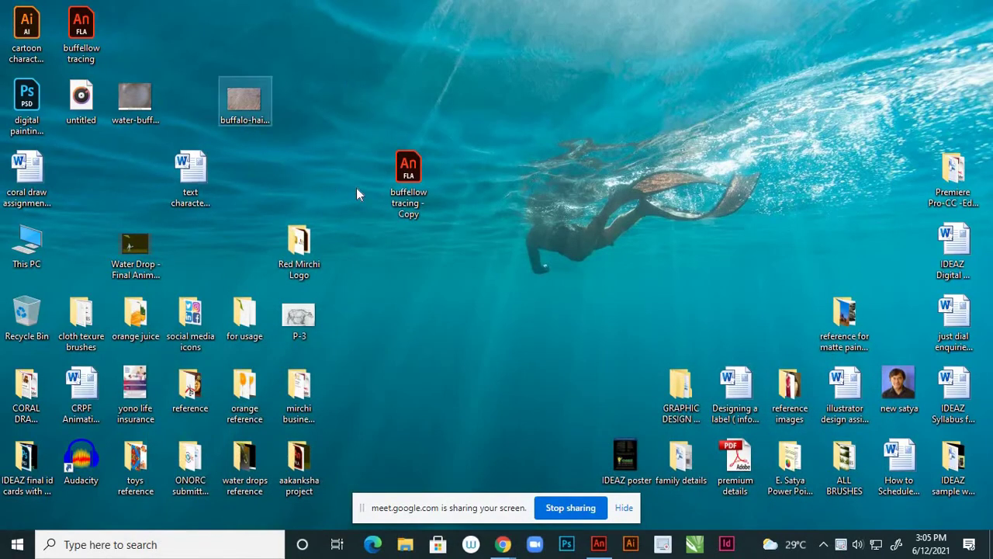
{"action": "left_click", "coordinate": [356, 194]}
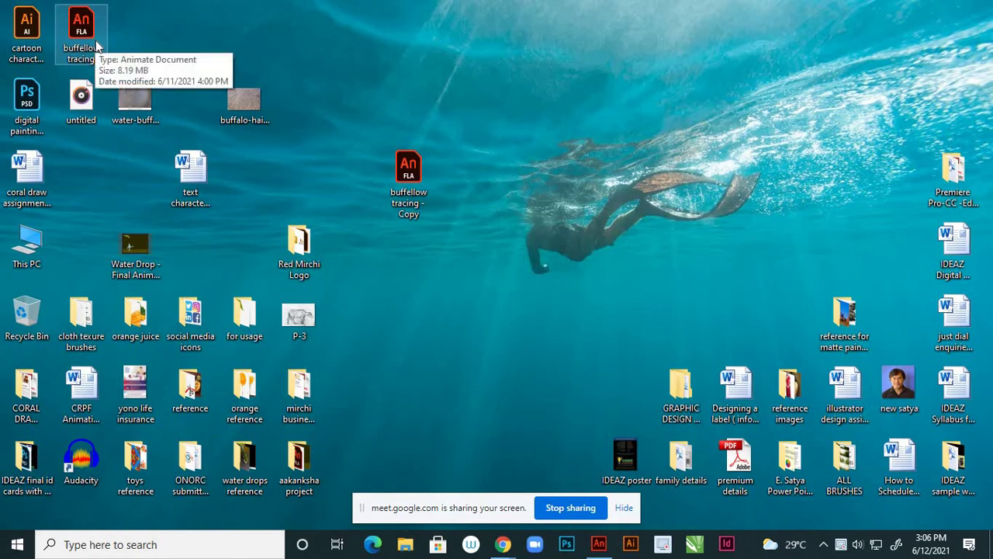
{"action": "double_click", "coordinate": [409, 167]}
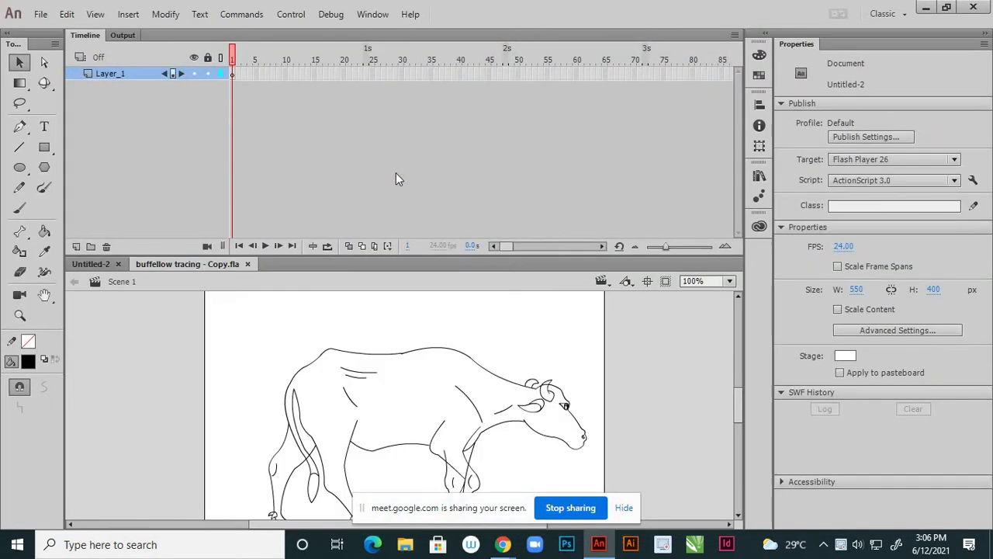
{"action": "left_click_drag", "start_coordinate": [265, 317], "coordinate": [374, 406]}
{"action": "left_click", "coordinate": [519, 341]}
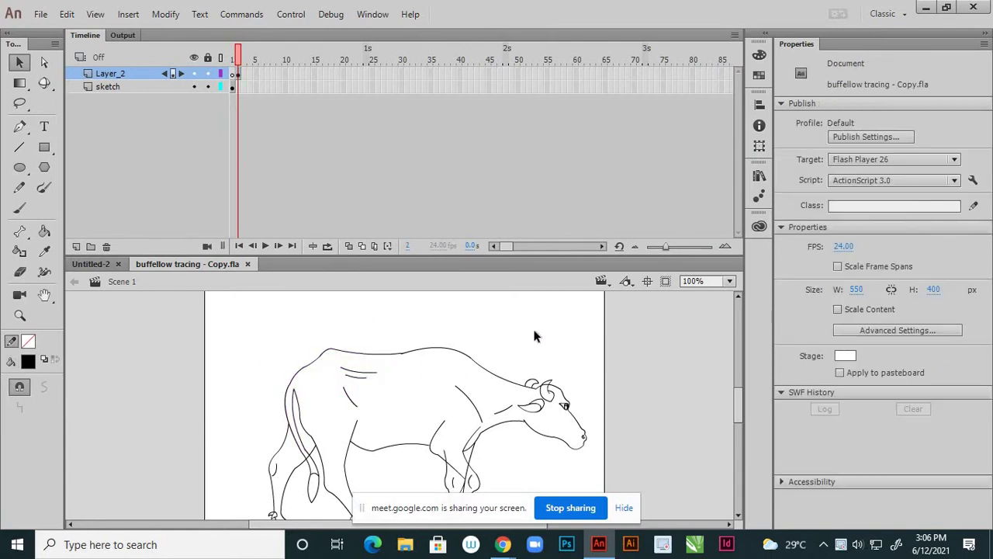
Try to fill the buffalo's ear with black using the Paint Bucket tool.
{"action": "scroll", "coordinate": [534, 336], "scroll_direction": "down", "scroll_amount": 4}
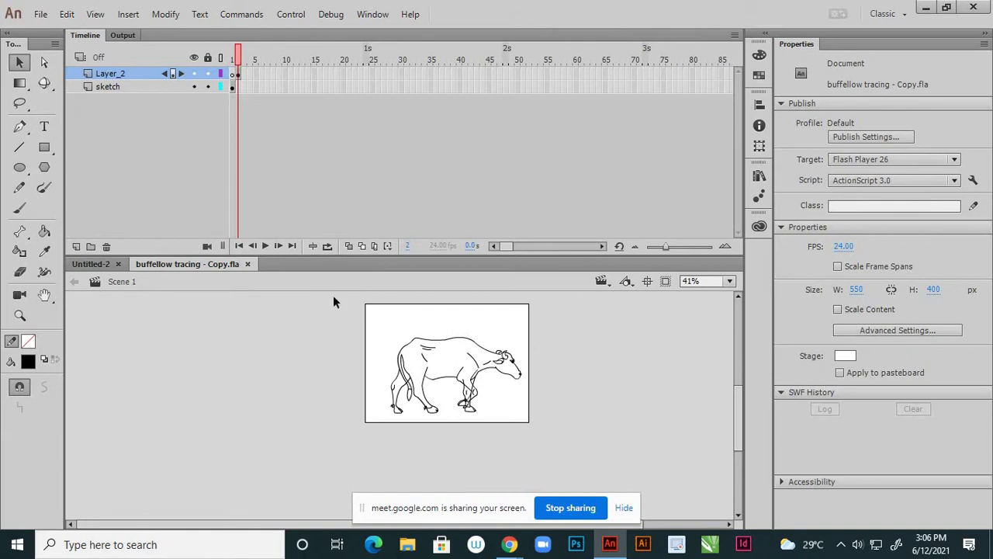
{"action": "scroll", "coordinate": [497, 358], "scroll_direction": "up", "scroll_amount": 2}
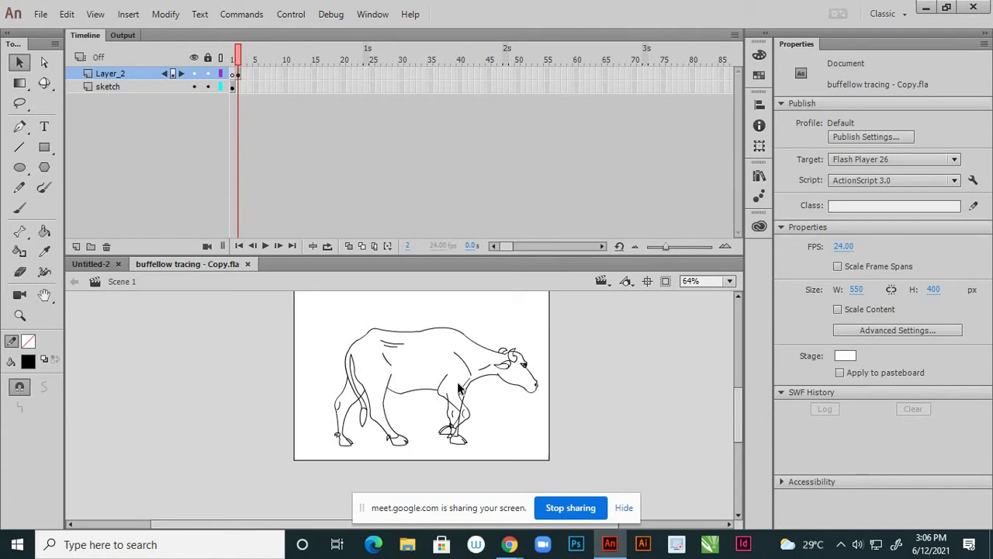
{"action": "scroll", "coordinate": [458, 383], "scroll_direction": "up", "scroll_amount": 2}
{"action": "scroll", "coordinate": [429, 359], "scroll_direction": "up", "scroll_amount": 2}
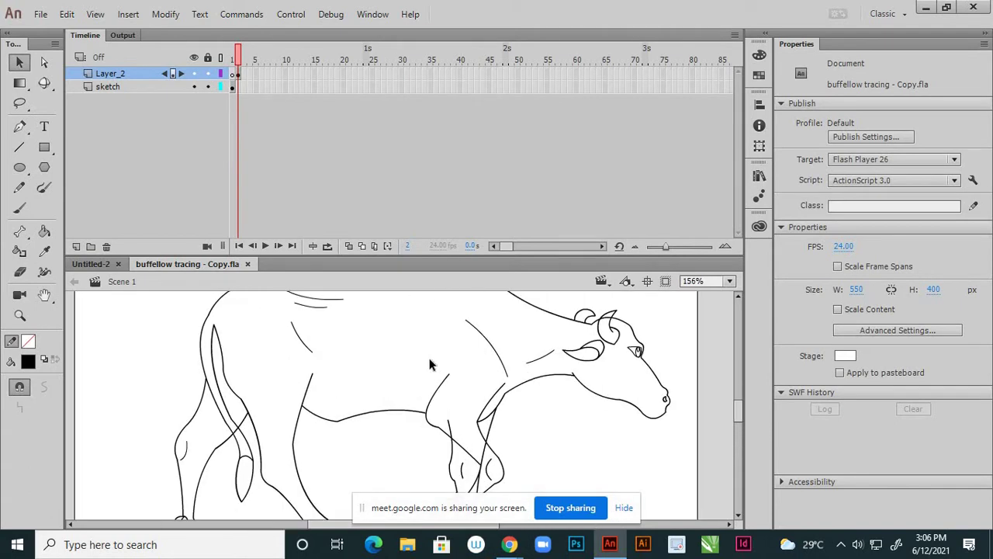
{"action": "left_click", "coordinate": [46, 231]}
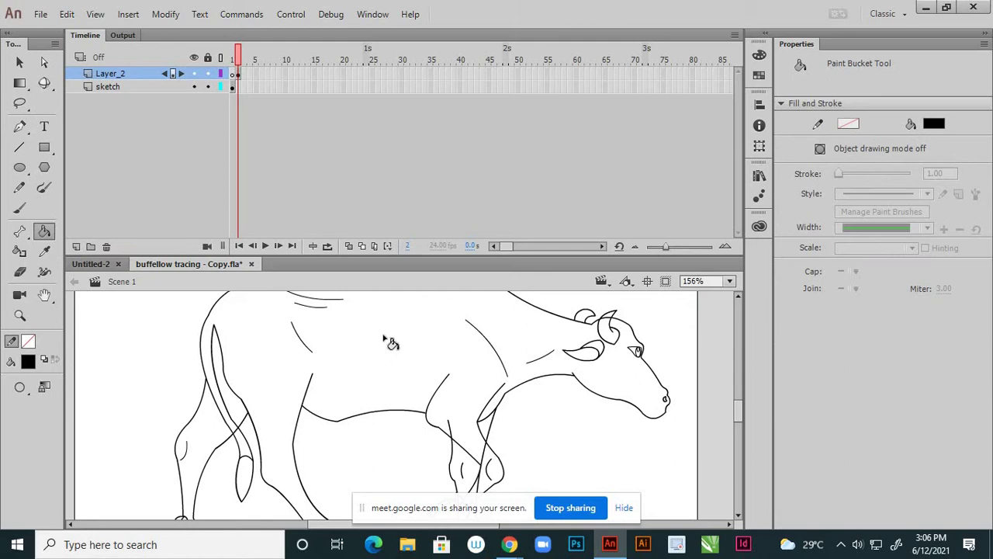
{"action": "left_click", "coordinate": [597, 360]}
{"action": "left_click", "coordinate": [21, 62]}
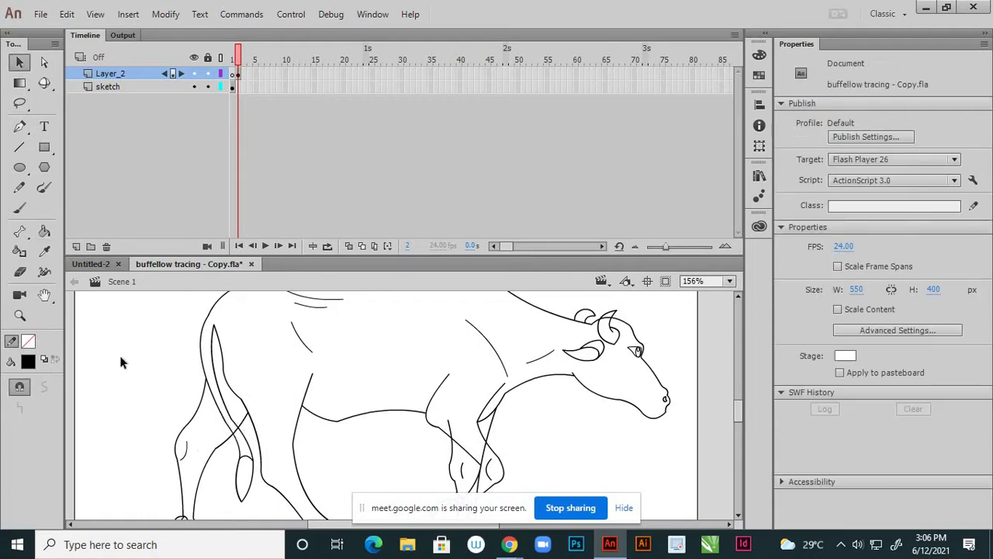
Select the whole buffalo line drawing and break its drawing objects apart into plain shapes.
{"action": "key", "text": "ctrl+1"}
{"action": "key", "text": "ctrl+2"}
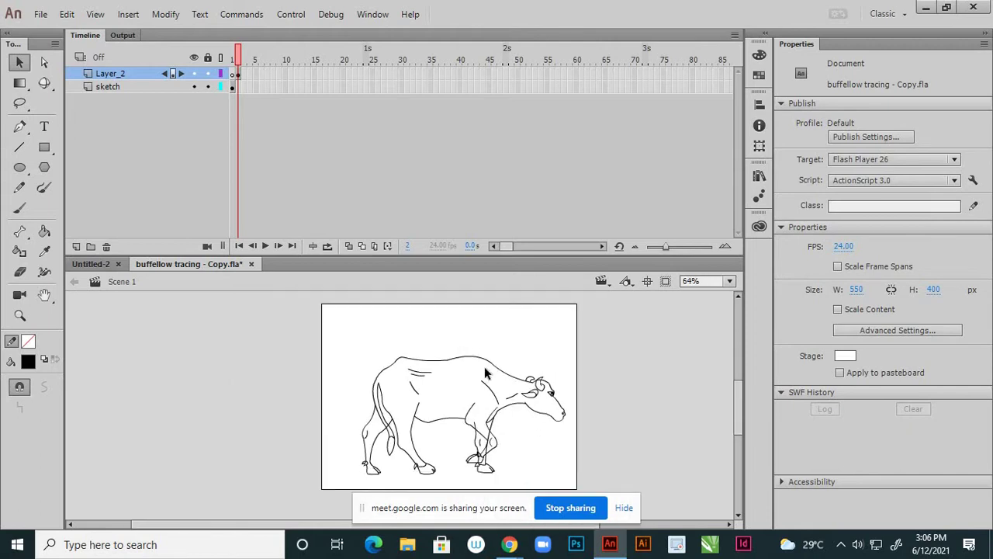
{"action": "left_click_drag", "start_coordinate": [739, 391], "coordinate": [738, 398]}
{"action": "mouse_move", "coordinate": [329, 310]}
{"action": "left_mouse_down"}
{"action": "mouse_move", "coordinate": [561, 460]}
{"action": "mouse_move", "coordinate": [605, 468]}
{"action": "left_mouse_up"}
{"action": "scroll", "coordinate": [468, 388], "scroll_direction": "up", "scroll_amount": 5}
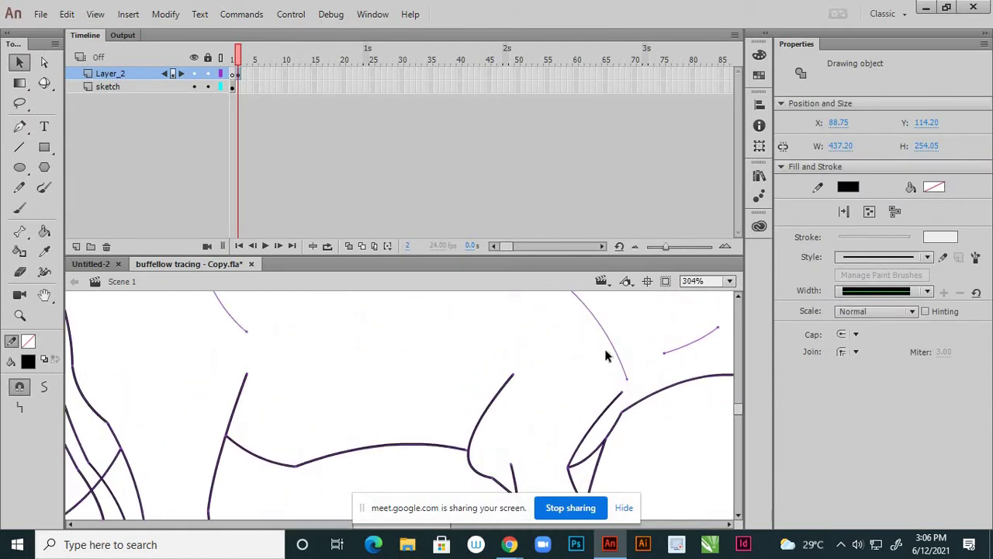
{"action": "scroll", "coordinate": [625, 367], "scroll_direction": "up", "scroll_amount": 2}
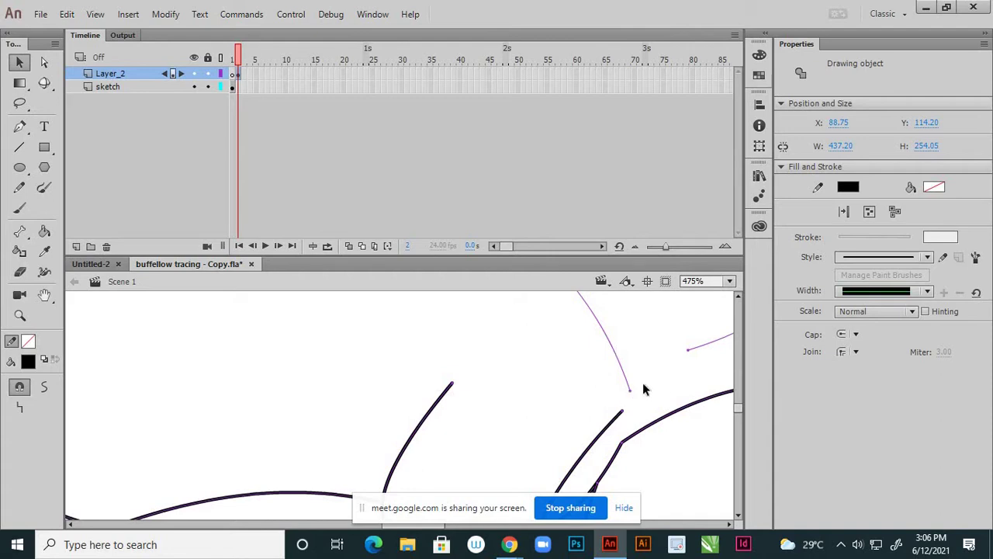
{"action": "scroll", "coordinate": [643, 382], "scroll_direction": "down", "scroll_amount": 1}
{"action": "scroll", "coordinate": [563, 365], "scroll_direction": "down", "scroll_amount": 6}
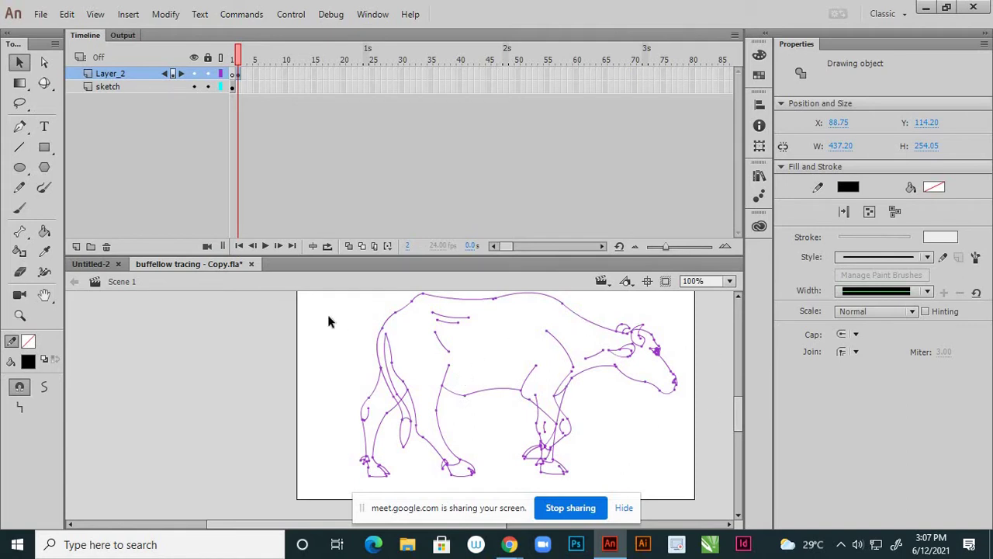
{"action": "scroll", "coordinate": [512, 415], "scroll_direction": "down", "scroll_amount": 1}
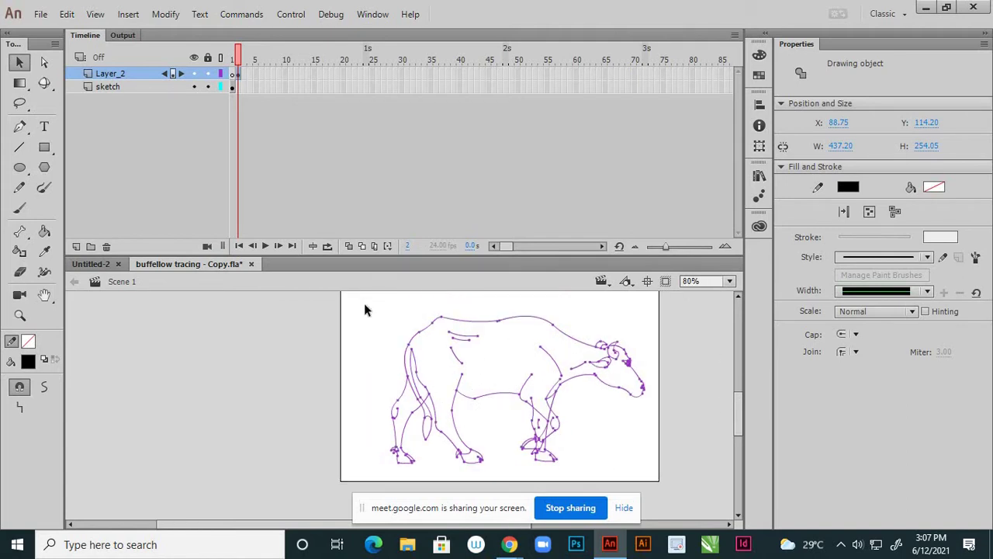
{"action": "left_click_drag", "start_coordinate": [360, 300], "coordinate": [689, 481]}
{"action": "left_click", "coordinate": [172, 17]}
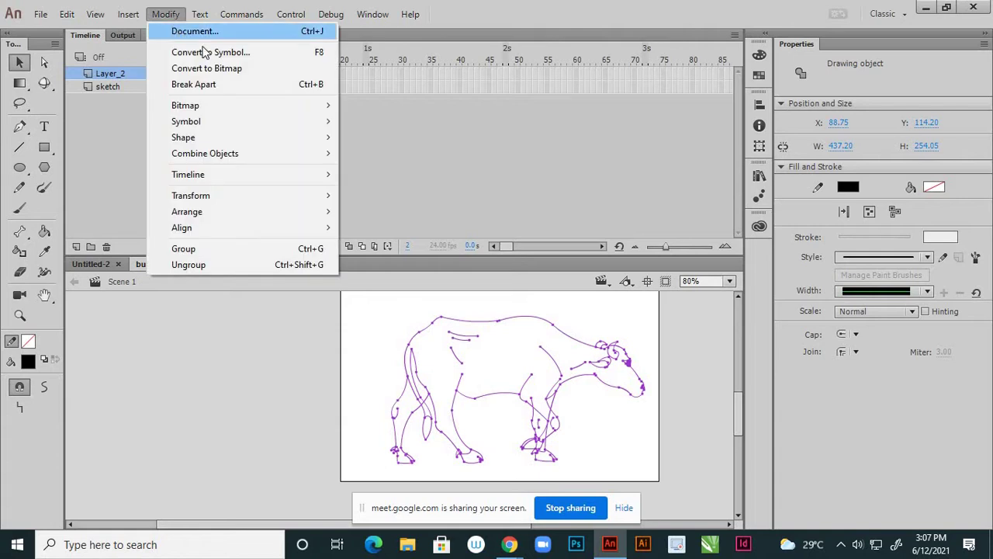
{"action": "left_click", "coordinate": [310, 85]}
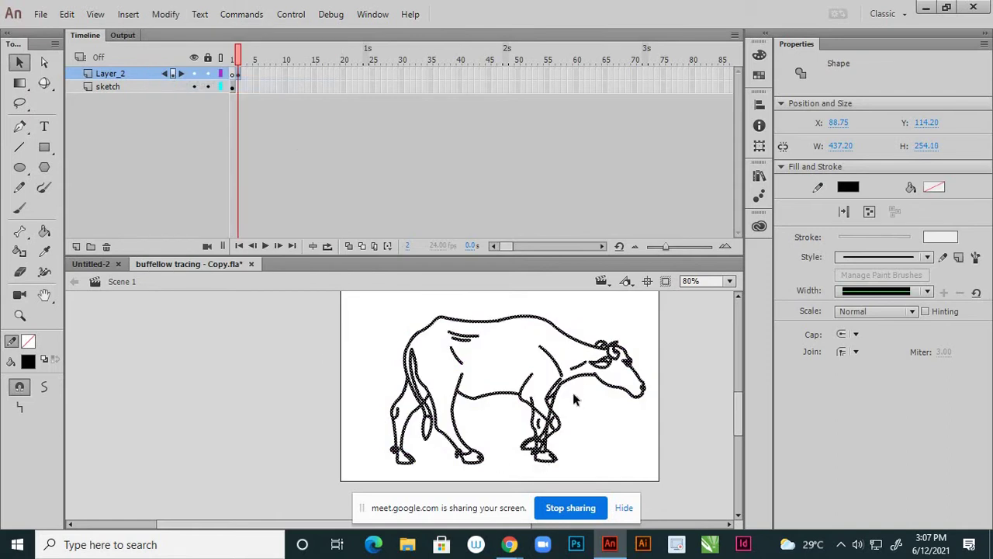
Delete the two overlapping line segments that run through the upper part of the crossed front legs.
{"action": "scroll", "coordinate": [560, 386], "scroll_direction": "up", "scroll_amount": 5}
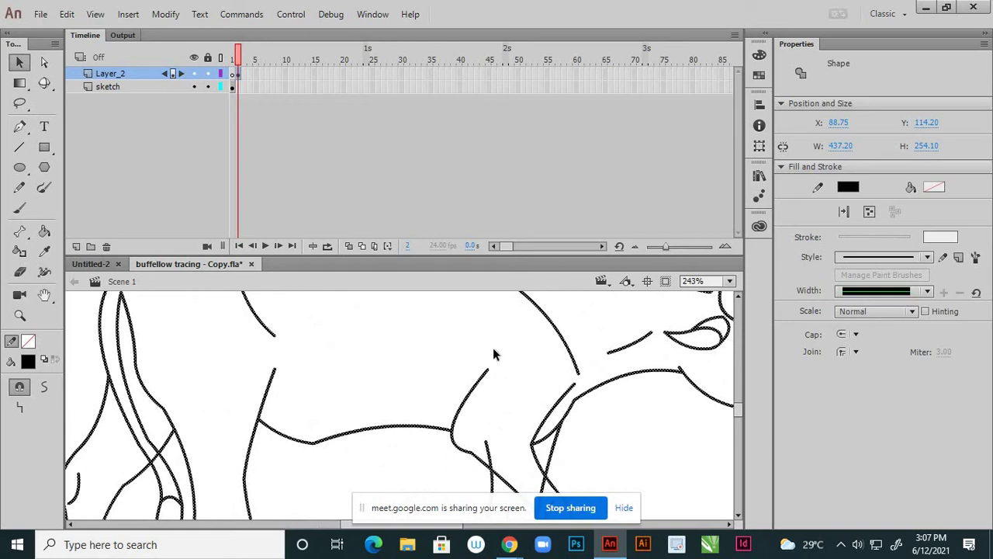
{"action": "scroll", "coordinate": [531, 324], "scroll_direction": "down", "scroll_amount": 3}
{"action": "left_click", "coordinate": [609, 420]}
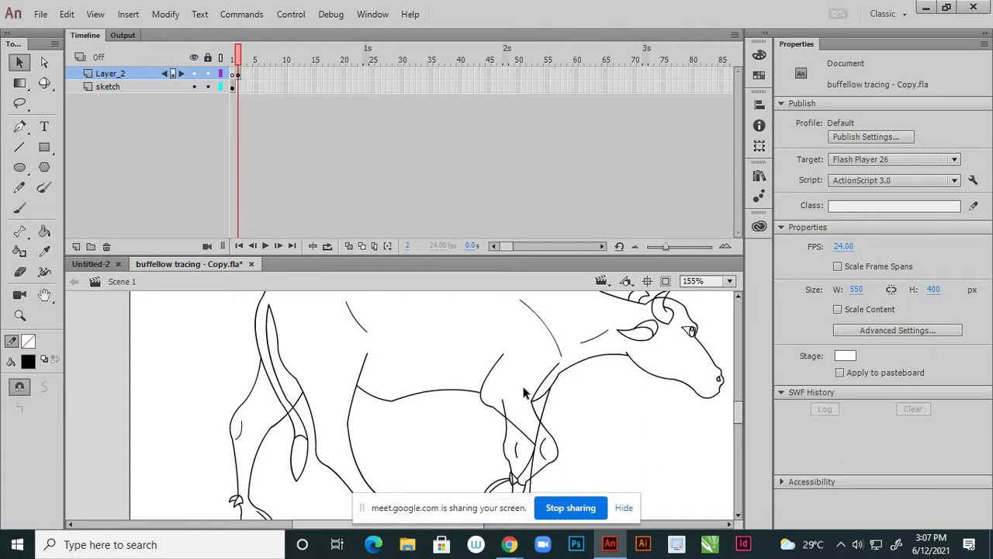
{"action": "scroll", "coordinate": [531, 419], "scroll_direction": "down", "scroll_amount": 3}
{"action": "scroll", "coordinate": [526, 423], "scroll_direction": "up", "scroll_amount": 4}
{"action": "scroll", "coordinate": [521, 426], "scroll_direction": "up", "scroll_amount": 1}
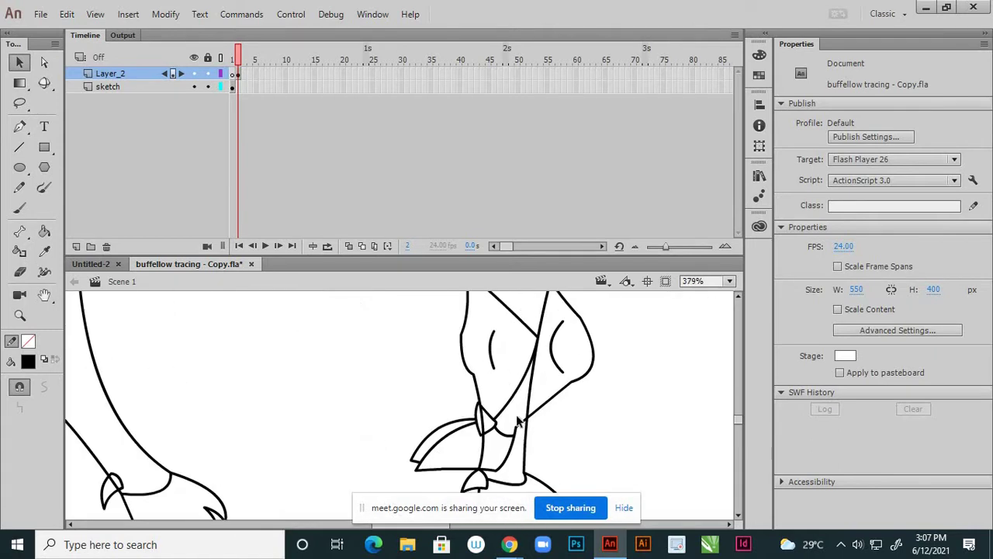
{"action": "scroll", "coordinate": [536, 447], "scroll_direction": "down", "scroll_amount": 3}
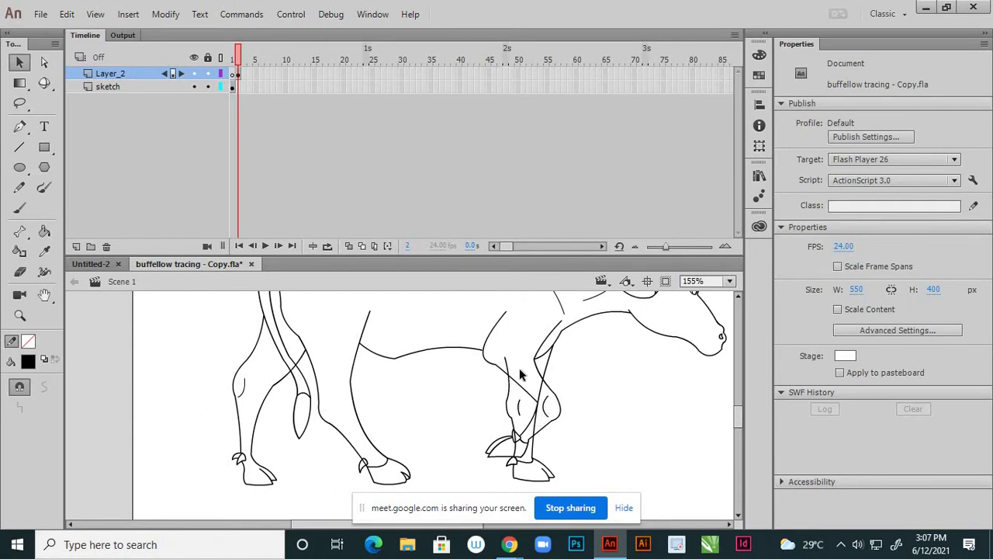
{"action": "scroll", "coordinate": [523, 377], "scroll_direction": "up", "scroll_amount": 2}
{"action": "scroll", "coordinate": [527, 423], "scroll_direction": "down", "scroll_amount": 2}
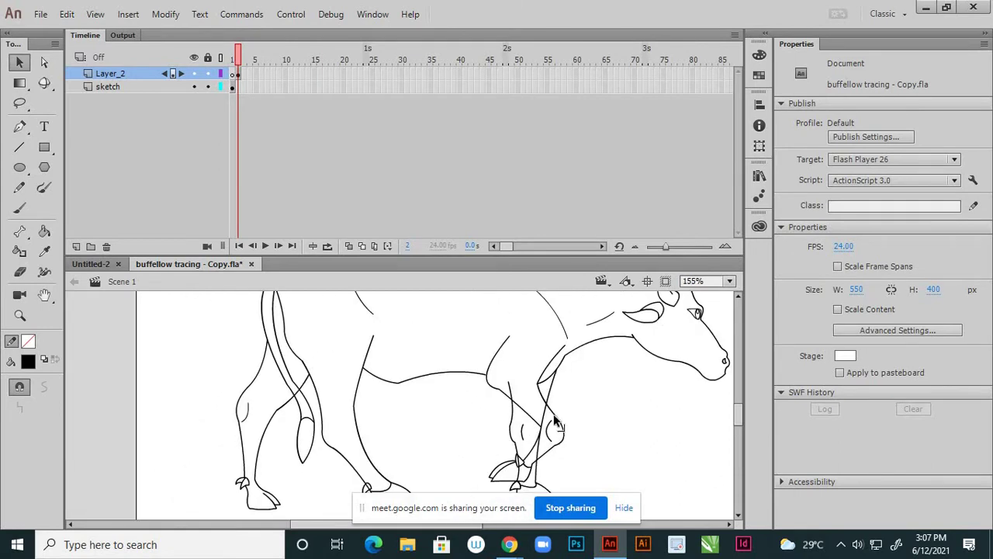
{"action": "scroll", "coordinate": [545, 410], "scroll_direction": "up", "scroll_amount": 2}
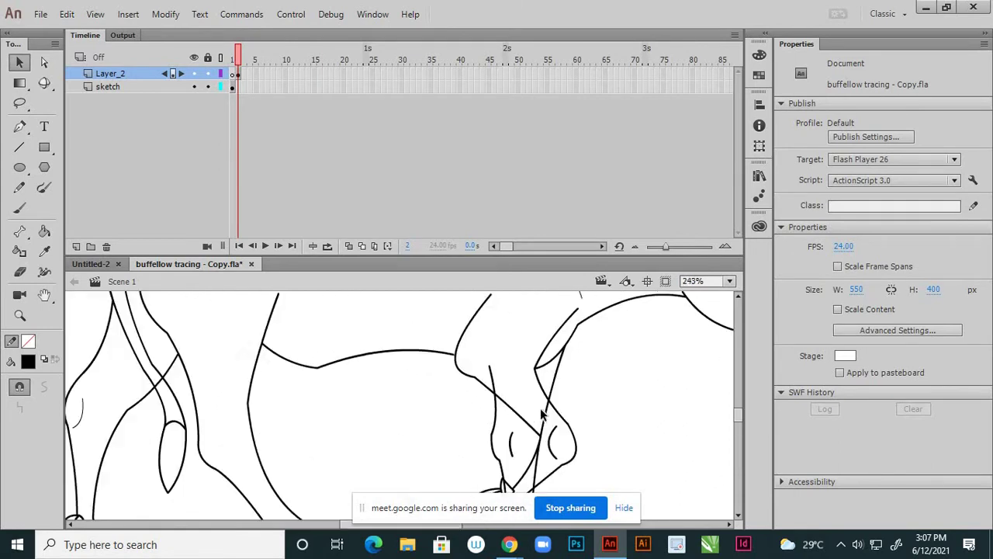
{"action": "left_click", "coordinate": [480, 374]}
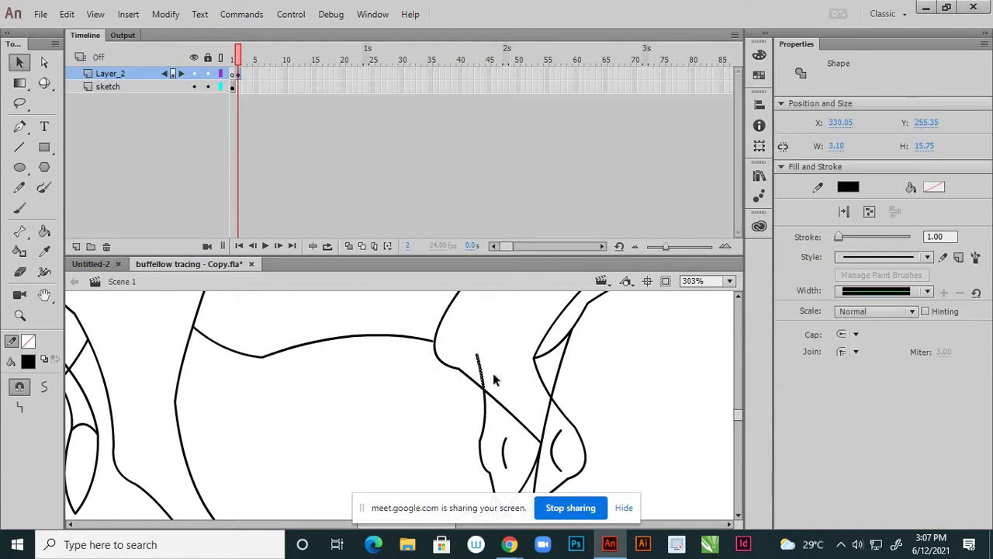
{"action": "key", "text": "Delete"}
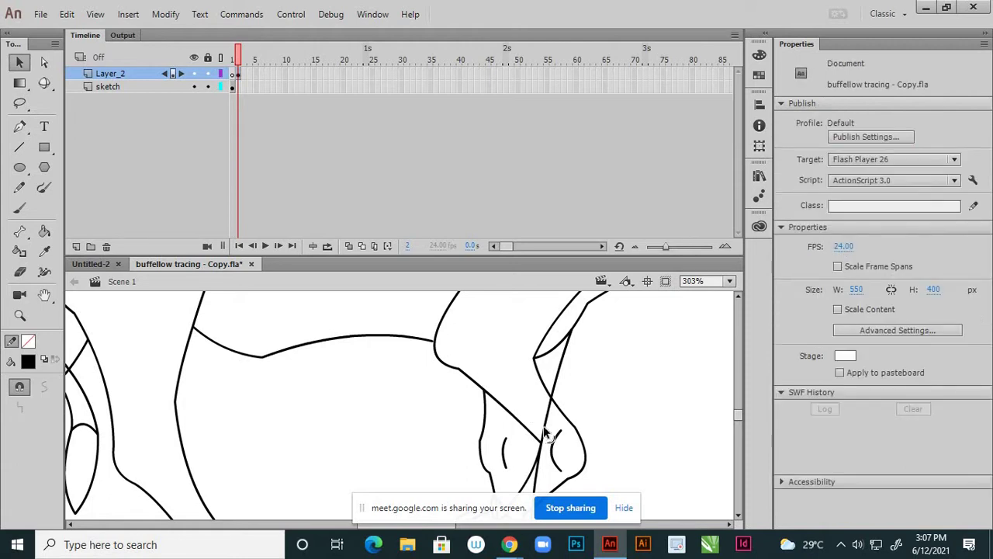
{"action": "left_click", "coordinate": [549, 421]}
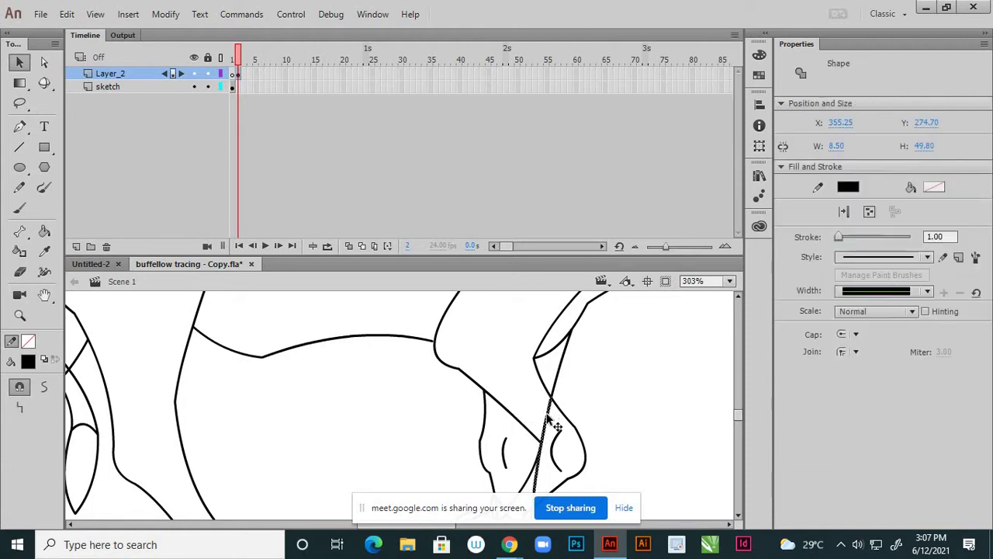
{"action": "key", "text": "Delete"}
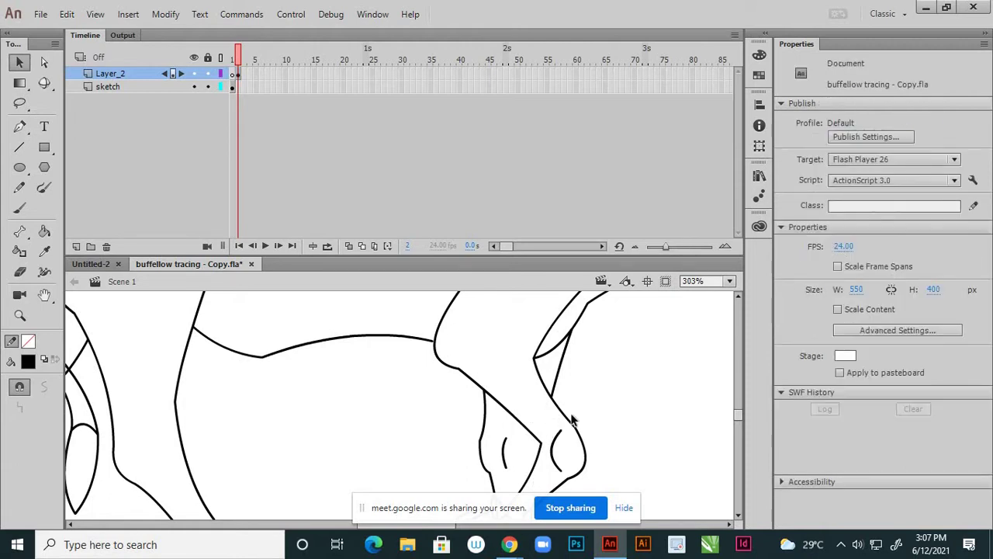
Delete the leg line segments that cut through the raised front hoof and its dewclaw.
{"action": "scroll", "coordinate": [574, 423], "scroll_direction": "down", "scroll_amount": 4}
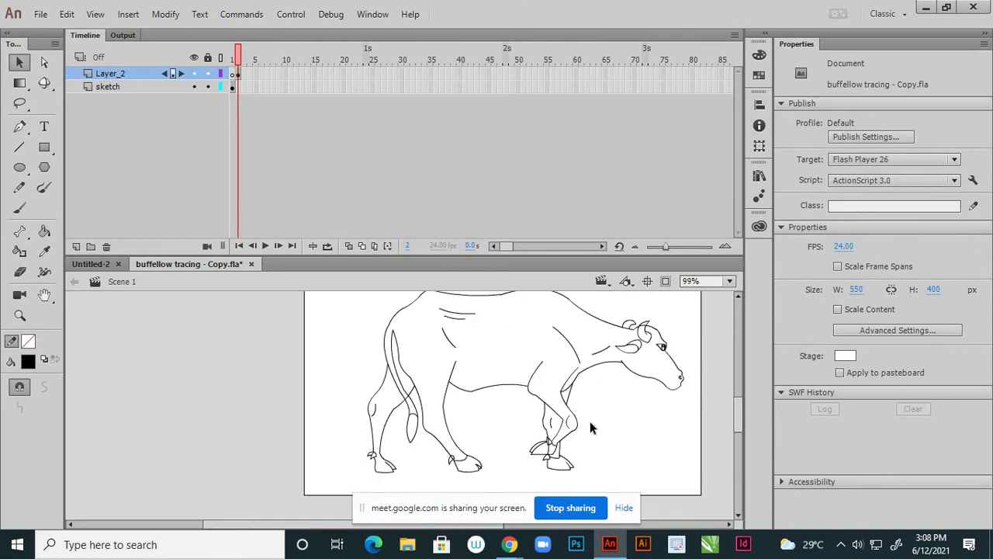
{"action": "scroll", "coordinate": [549, 458], "scroll_direction": "up", "scroll_amount": 6}
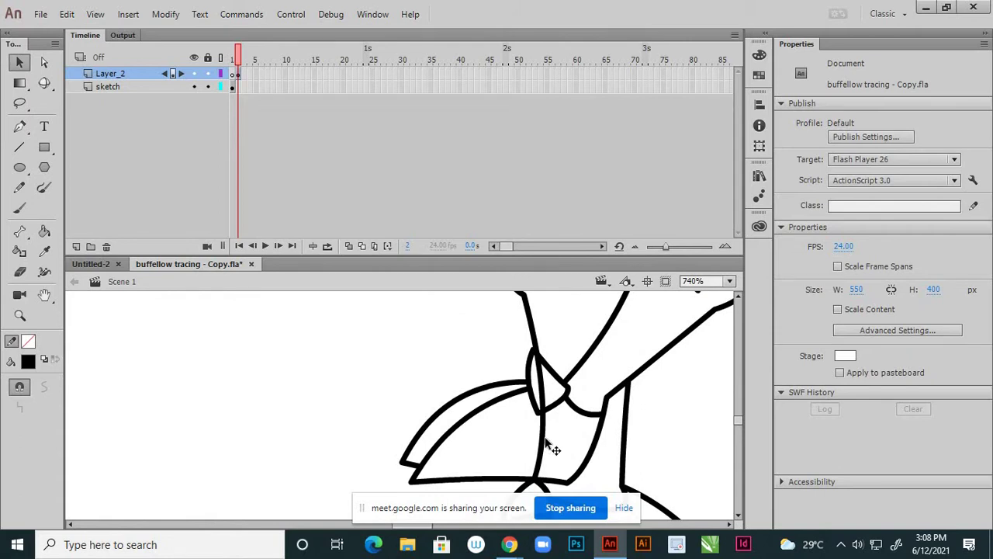
{"action": "left_click", "coordinate": [547, 445]}
{"action": "left_click", "coordinate": [541, 433]}
{"action": "left_click", "coordinate": [543, 401]}
{"action": "key", "text": "Delete"}
Delete the segment of the hind leg line that crosses the inside of the tail.
{"action": "scroll", "coordinate": [598, 346], "scroll_direction": "down", "scroll_amount": 5}
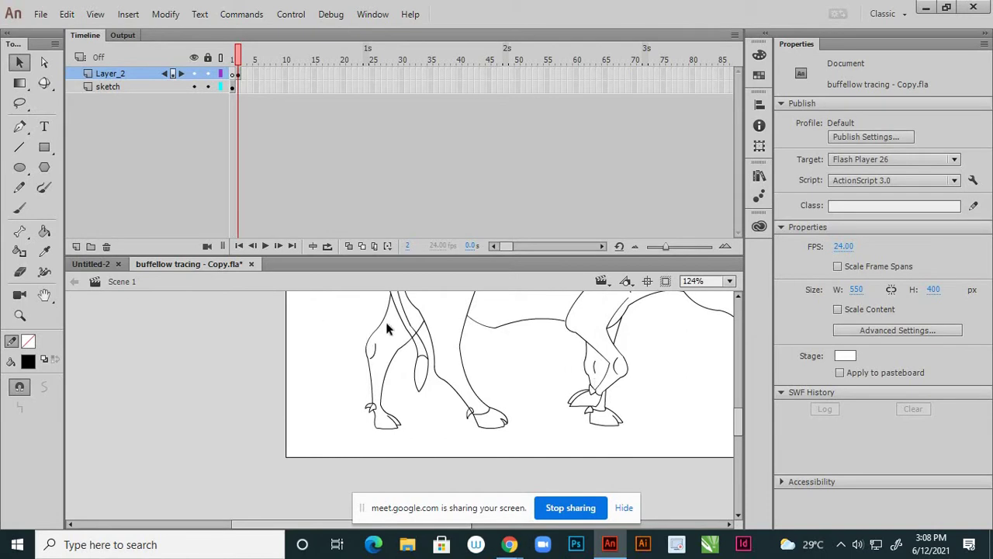
{"action": "scroll", "coordinate": [418, 342], "scroll_direction": "up", "scroll_amount": 5}
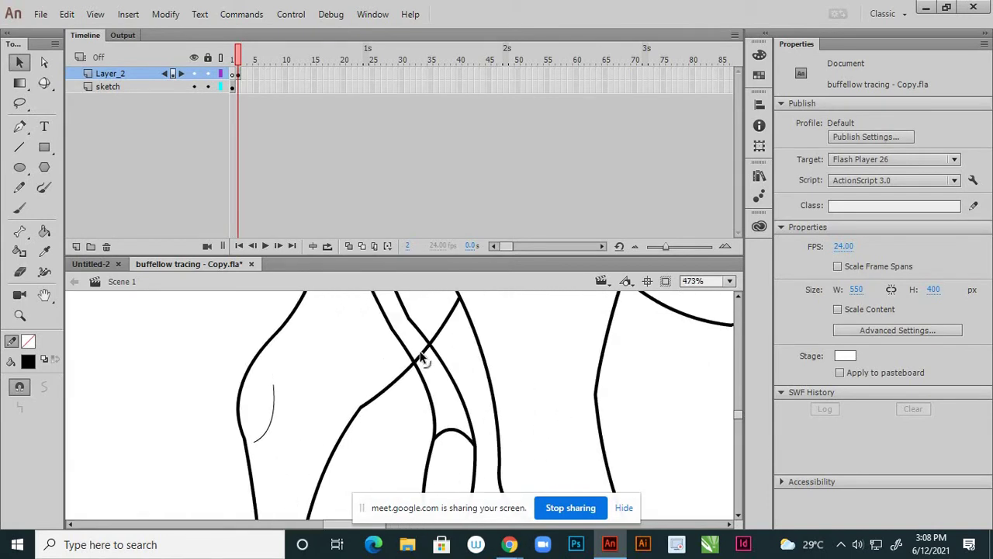
{"action": "left_click", "coordinate": [423, 358]}
{"action": "key", "text": "Delete"}
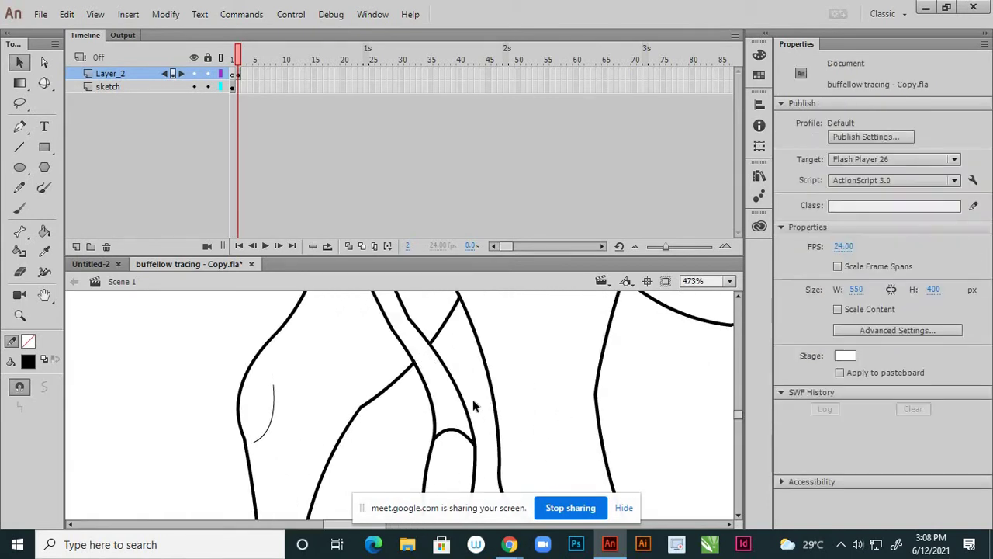
{"action": "scroll", "coordinate": [444, 435], "scroll_direction": "down", "scroll_amount": 6}
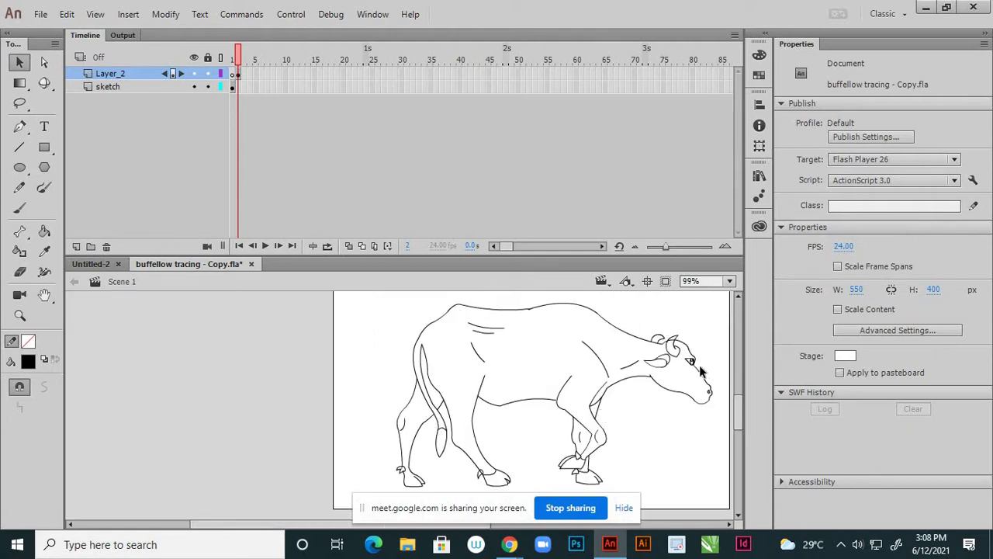
Delete the segment of the head outline that crosses the inside of the buffalo's front horn.
{"action": "scroll", "coordinate": [700, 371], "scroll_direction": "up", "scroll_amount": 5}
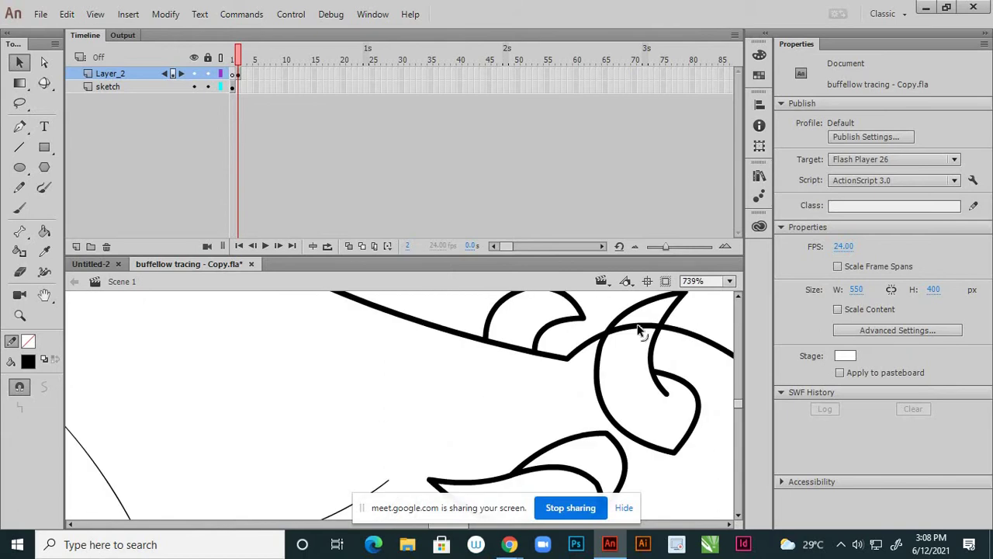
{"action": "left_click", "coordinate": [639, 331]}
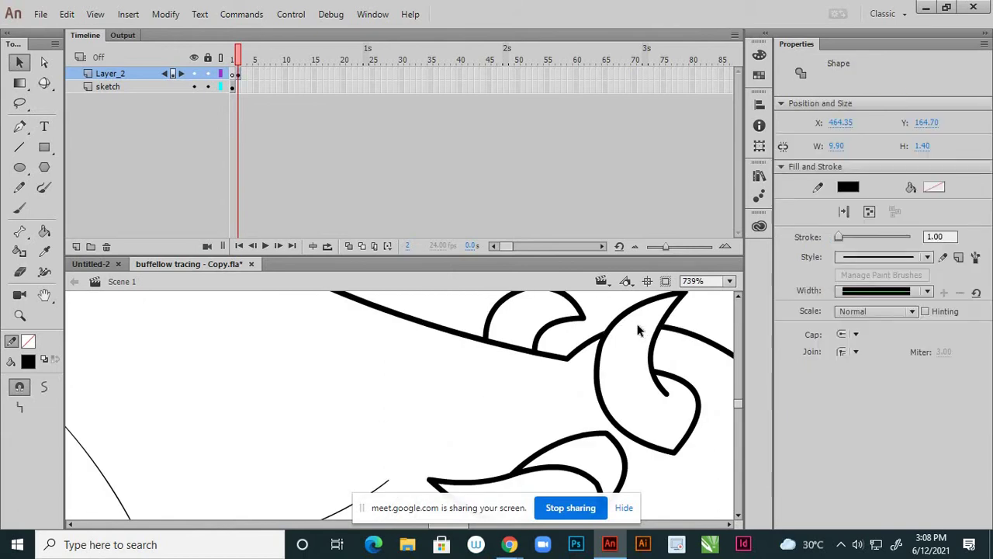
{"action": "left_click", "coordinate": [637, 326]}
{"action": "scroll", "coordinate": [594, 359], "scroll_direction": "down", "scroll_amount": 5}
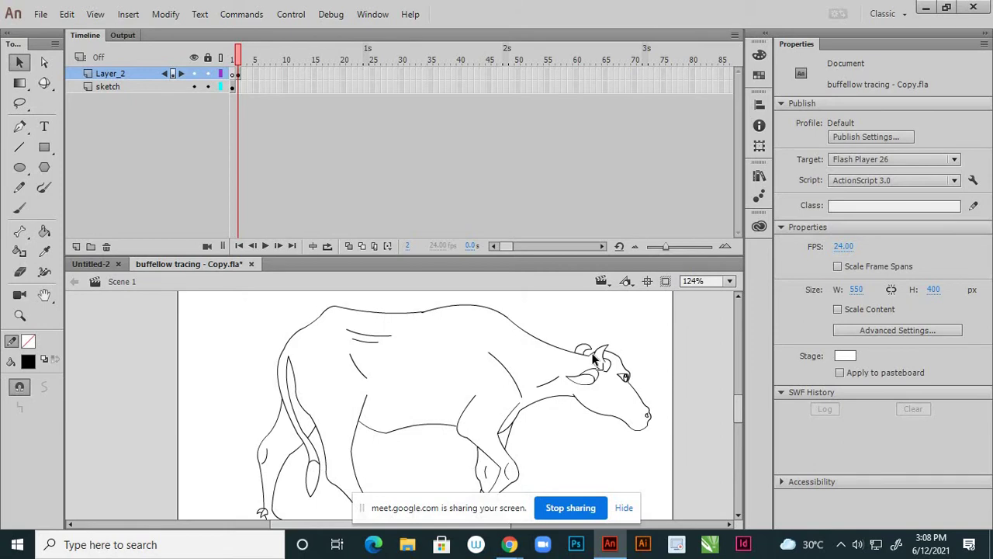
Try deleting the inner curve of the buffalo's front ear, then undo the deletion and clear the selection.
{"action": "scroll", "coordinate": [559, 358], "scroll_direction": "up", "scroll_amount": 4}
{"action": "scroll", "coordinate": [542, 353], "scroll_direction": "down", "scroll_amount": 1}
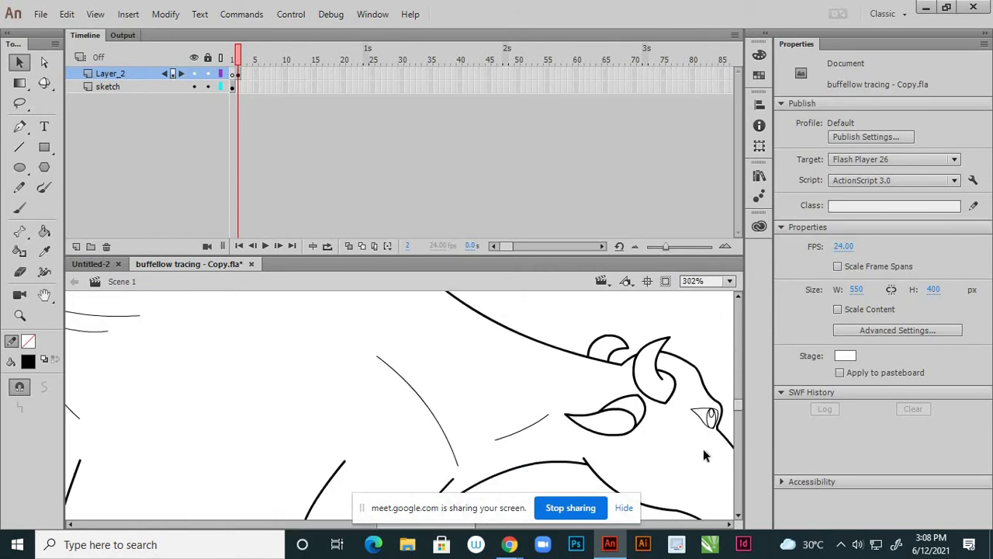
{"action": "scroll", "coordinate": [702, 449], "scroll_direction": "up", "scroll_amount": 2}
{"action": "scroll", "coordinate": [621, 413], "scroll_direction": "up", "scroll_amount": 1}
{"action": "left_click", "coordinate": [593, 408]}
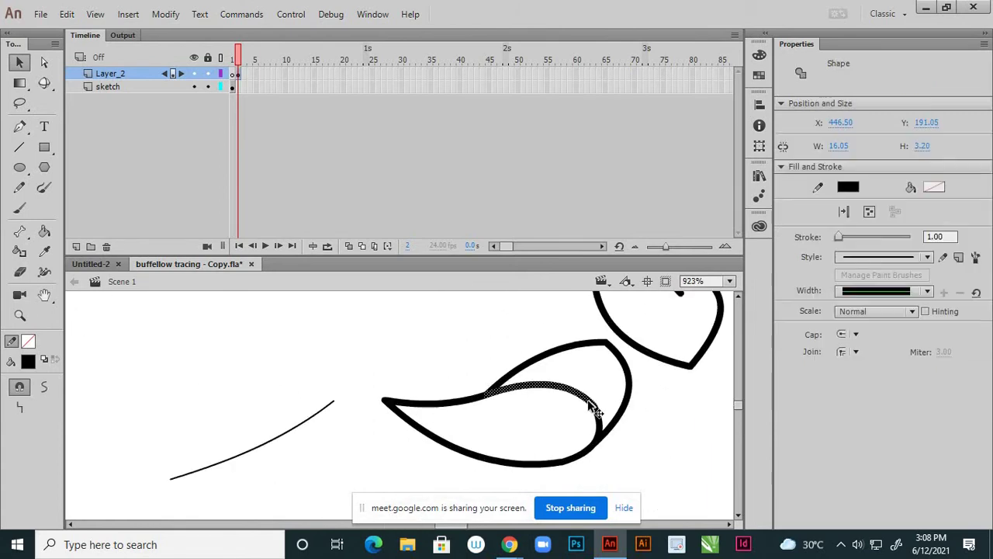
{"action": "scroll", "coordinate": [575, 405], "scroll_direction": "up", "scroll_amount": 2}
{"action": "left_click", "coordinate": [534, 393]}
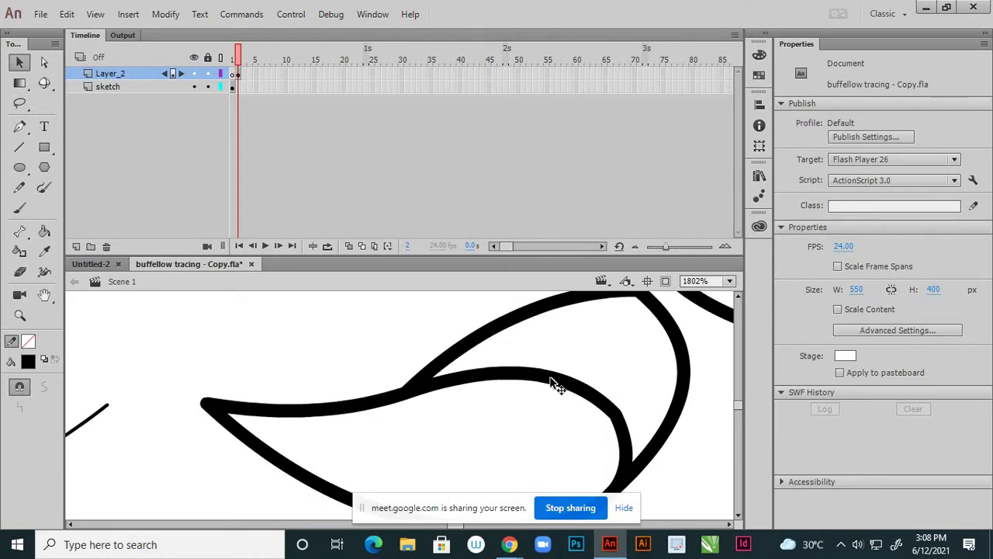
{"action": "left_click", "coordinate": [556, 386]}
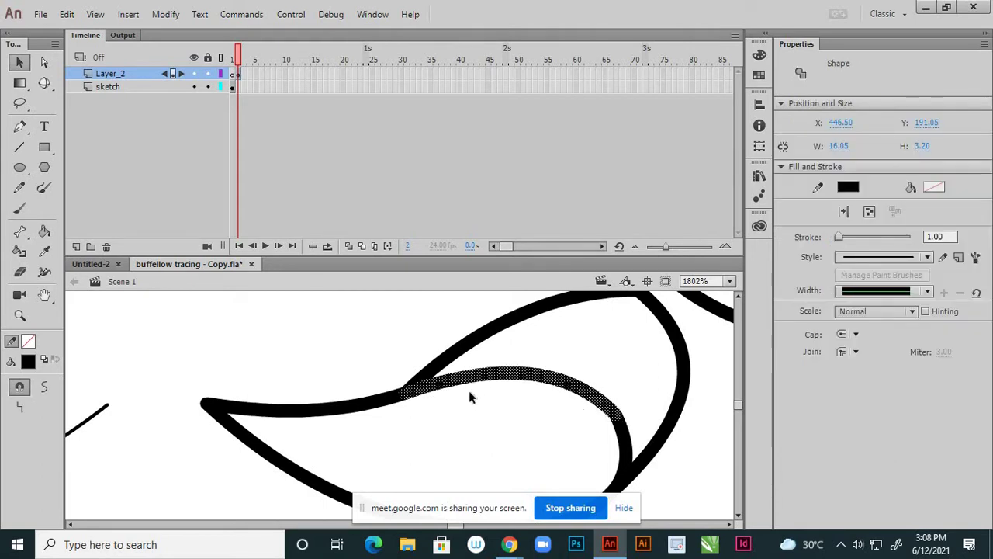
{"action": "key", "text": "Delete"}
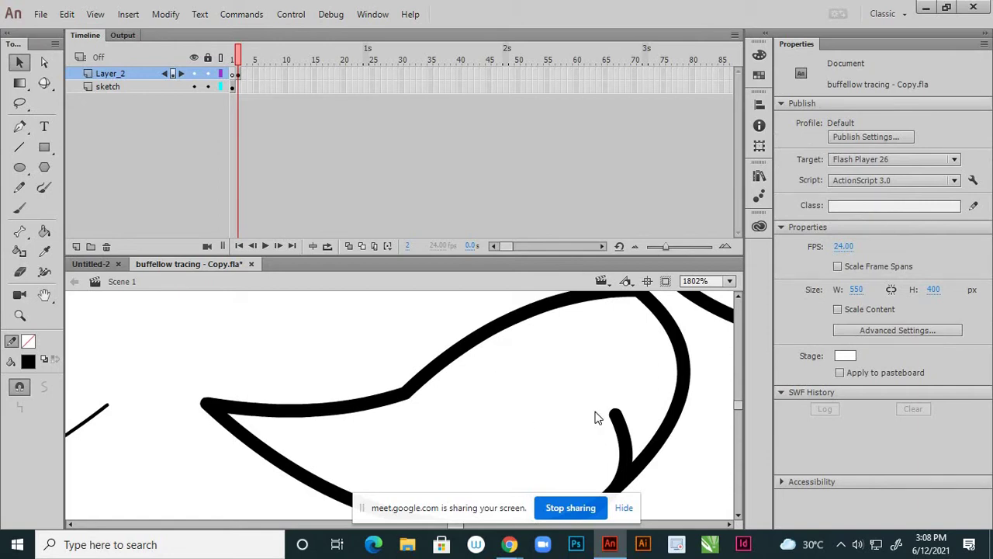
{"action": "key", "text": "ctrl+z"}
{"action": "left_click", "coordinate": [538, 430]}
Examine the head and the whole buffalo drawing for remaining overlapping lines.
{"action": "scroll", "coordinate": [592, 392], "scroll_direction": "down", "scroll_amount": 7}
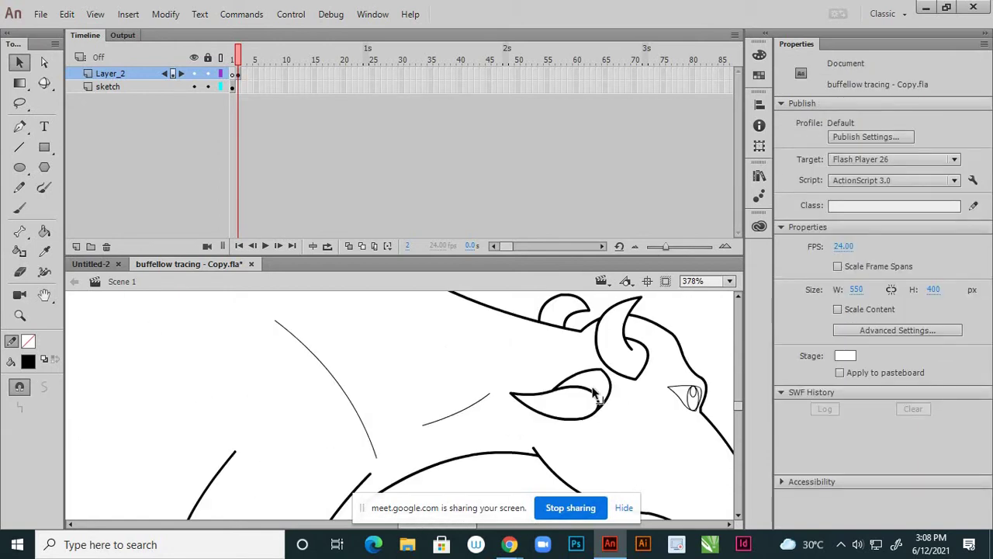
{"action": "scroll", "coordinate": [597, 392], "scroll_direction": "down", "scroll_amount": 2}
{"action": "scroll", "coordinate": [629, 388], "scroll_direction": "down", "scroll_amount": 2}
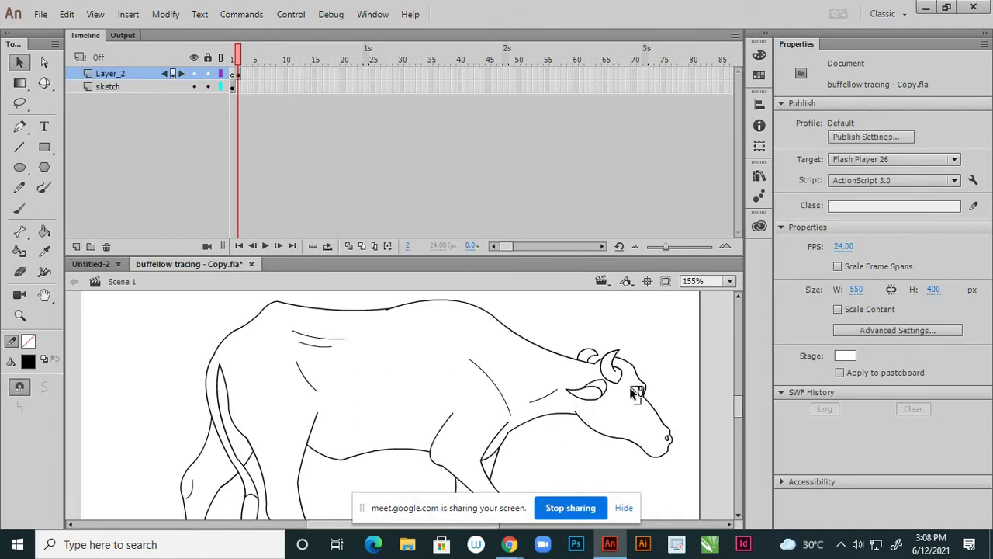
{"action": "scroll", "coordinate": [629, 386], "scroll_direction": "down", "scroll_amount": 1}
{"action": "scroll", "coordinate": [625, 385], "scroll_direction": "down", "scroll_amount": 1}
{"action": "scroll", "coordinate": [622, 385], "scroll_direction": "down", "scroll_amount": 1}
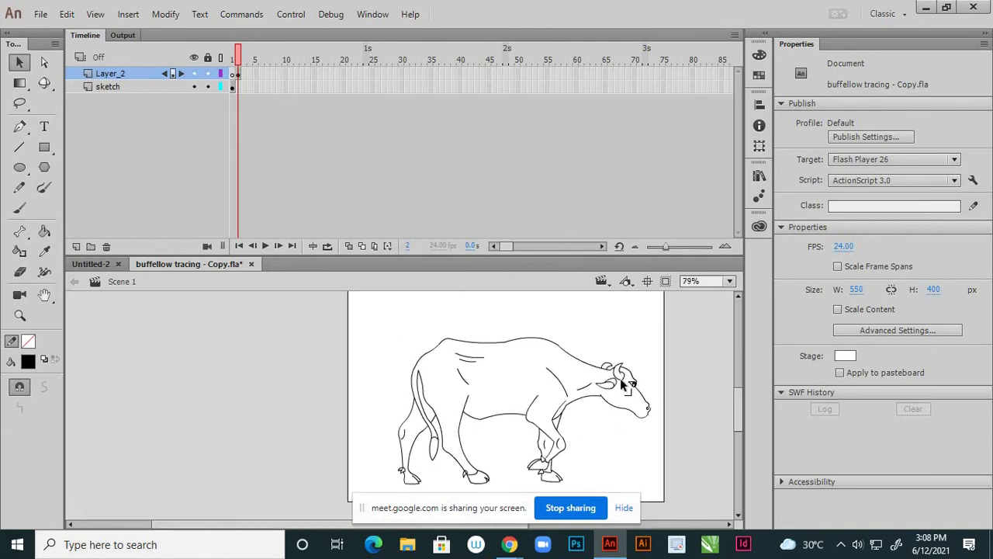
{"action": "scroll", "coordinate": [540, 370], "scroll_direction": "down", "scroll_amount": 1}
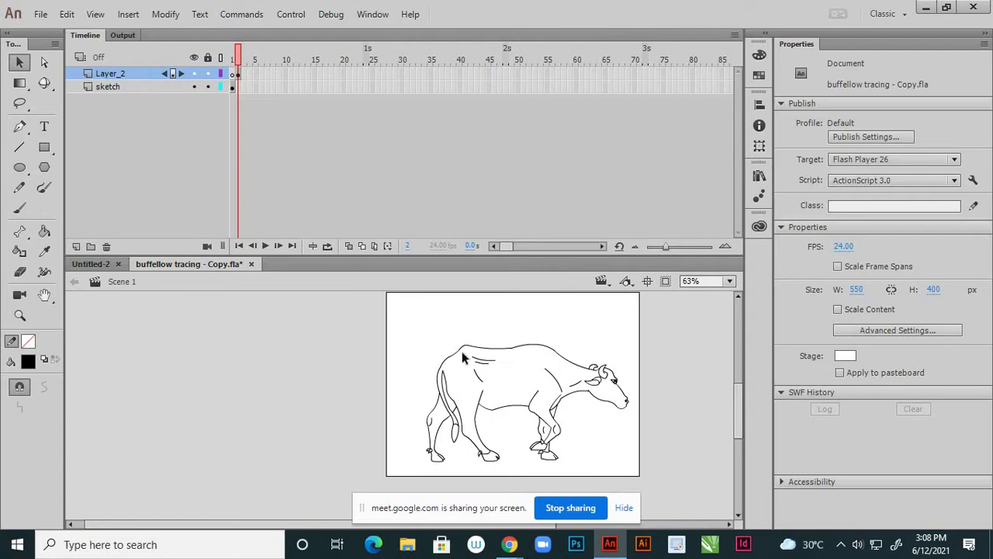
{"action": "scroll", "coordinate": [427, 342], "scroll_direction": "down", "scroll_amount": 1}
{"action": "scroll", "coordinate": [418, 353], "scroll_direction": "down", "scroll_amount": 1}
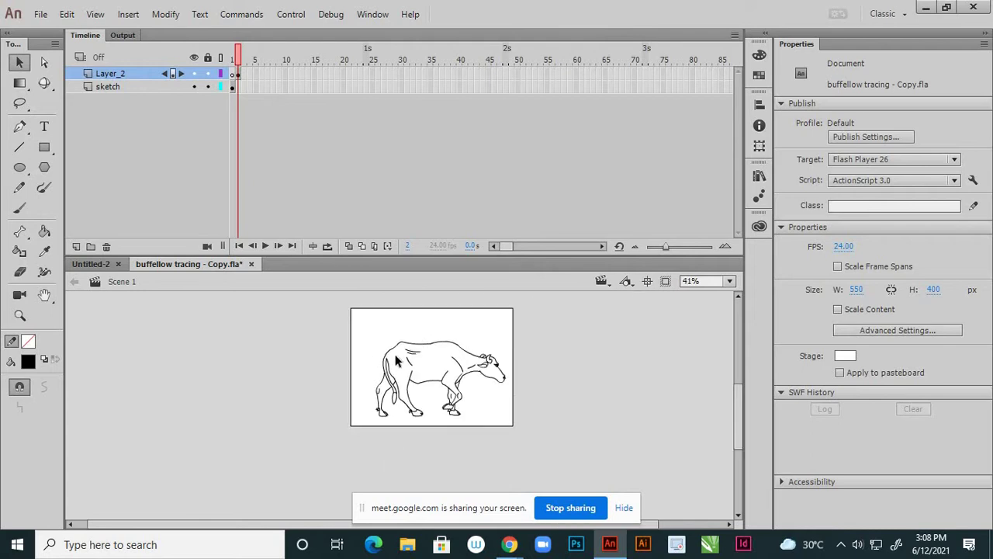
{"action": "scroll", "coordinate": [432, 367], "scroll_direction": "up", "scroll_amount": 1}
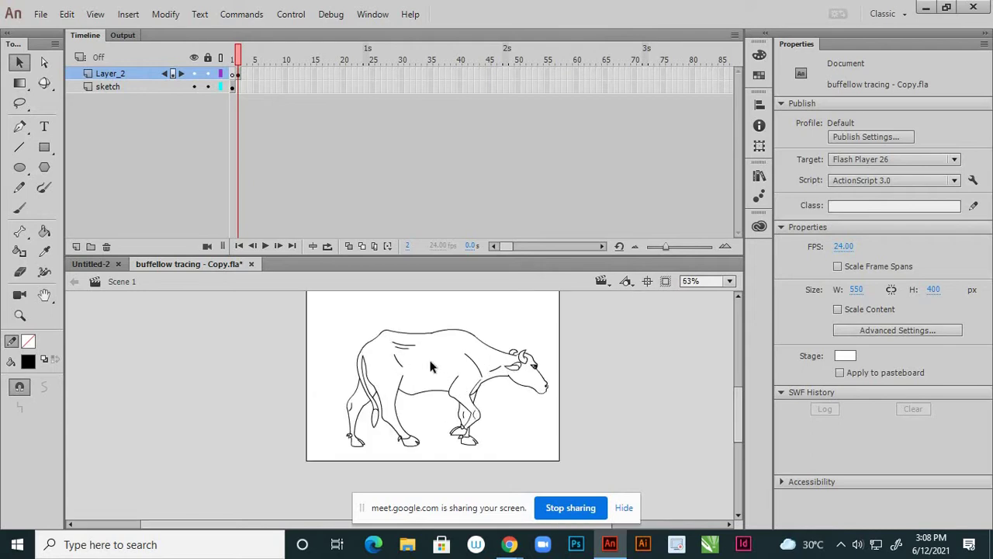
Switch to the Google Meet call, admit the waiting participant and return to Animate.
{"action": "mouse_move", "coordinate": [509, 545]}
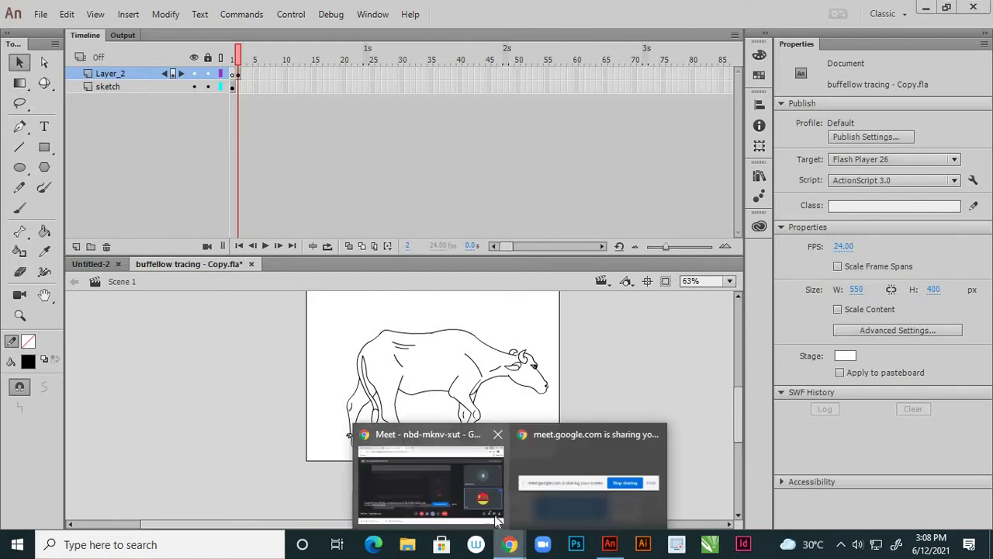
{"action": "mouse_move", "coordinate": [475, 521]}
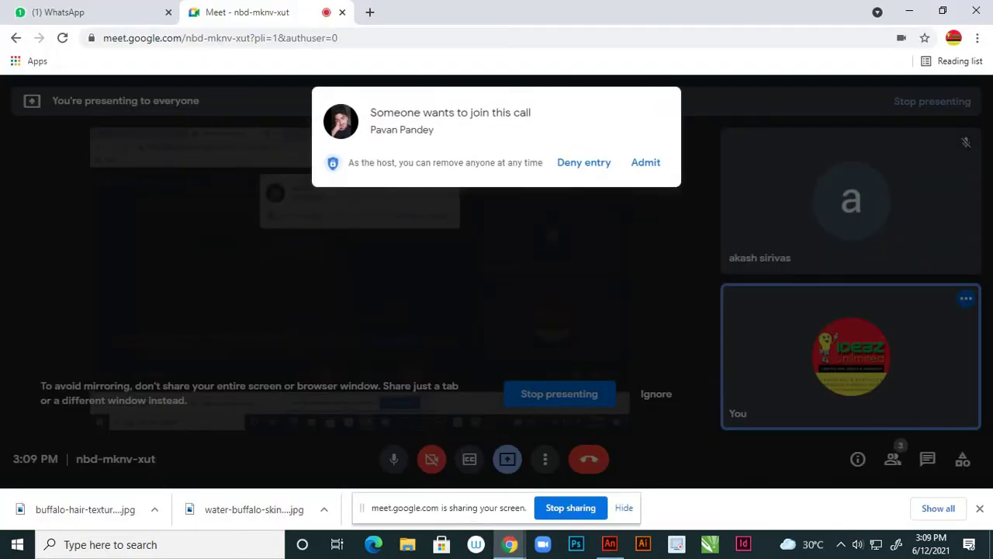
{"action": "left_click", "coordinate": [643, 164]}
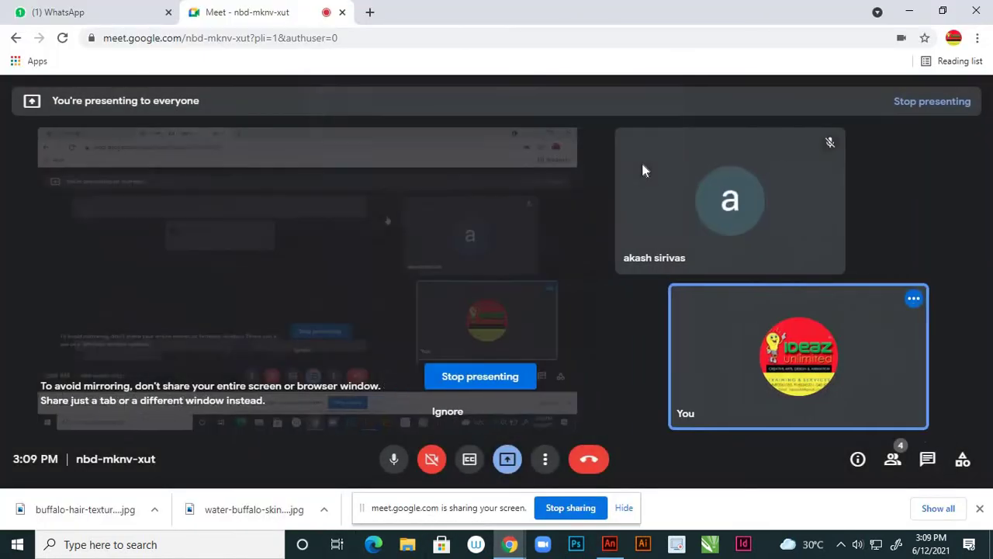
{"action": "left_click", "coordinate": [610, 545]}
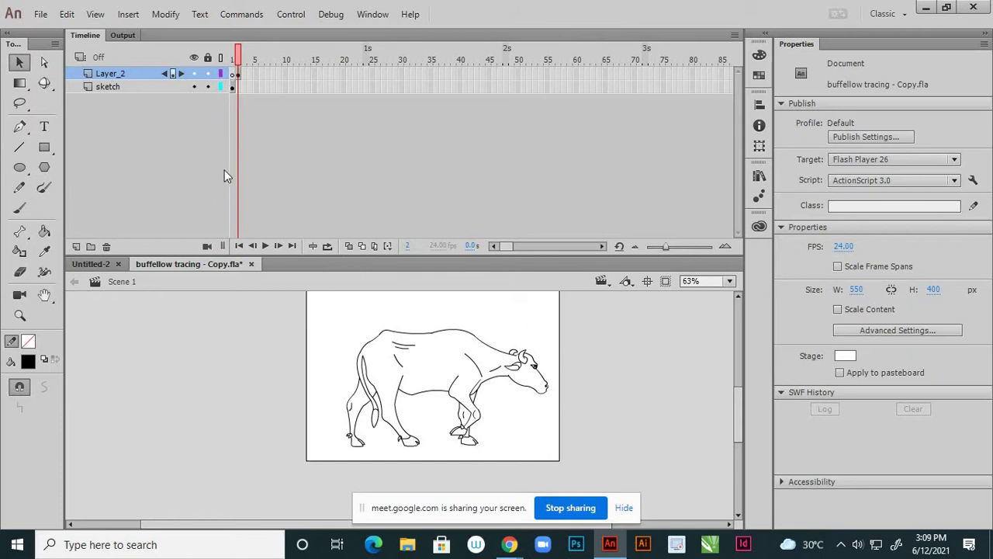
Undo the line deletions on the horn, tail, raised hoof and crossed front legs, restoring the overlapping lines.
{"action": "left_click", "coordinate": [240, 79]}
{"action": "left_click", "coordinate": [239, 313]}
{"action": "left_click", "coordinate": [379, 370]}
{"action": "left_click", "coordinate": [377, 370]}
{"action": "left_click", "coordinate": [375, 370]}
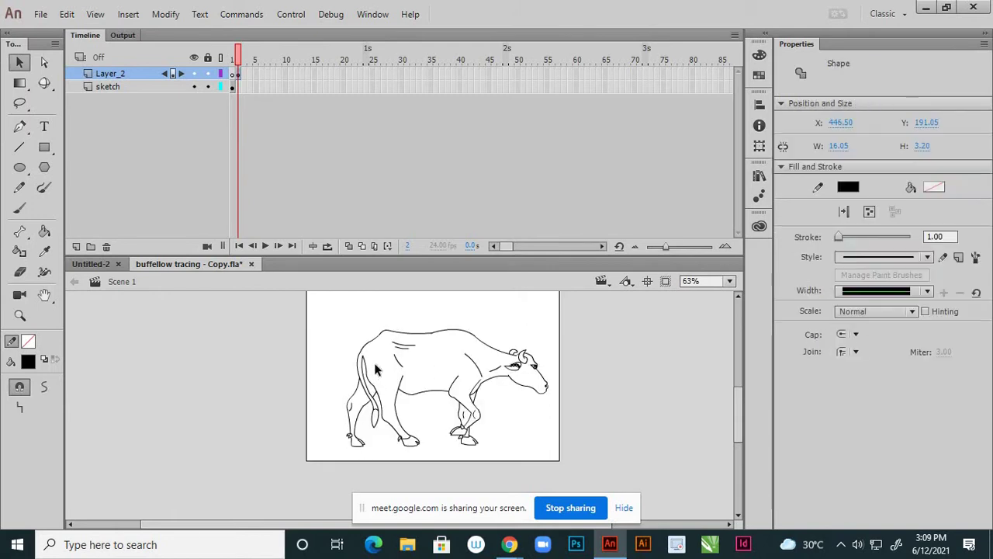
{"action": "left_click", "coordinate": [376, 370]}
{"action": "left_click", "coordinate": [376, 370]}
{"action": "left_click", "coordinate": [377, 369]}
{"action": "left_click", "coordinate": [378, 369]}
{"action": "left_click", "coordinate": [377, 368]}
{"action": "left_click", "coordinate": [378, 368]}
{"action": "left_click", "coordinate": [375, 357]}
{"action": "left_click", "coordinate": [374, 357]}
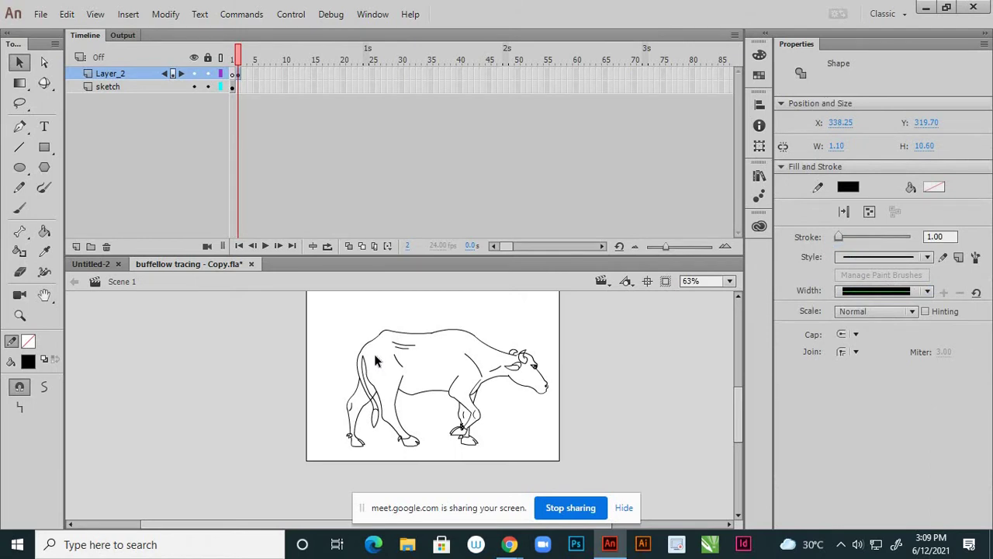
{"action": "left_click", "coordinate": [374, 354]}
{"action": "left_click", "coordinate": [374, 354]}
{"action": "key", "text": "ctrl+z"}
{"action": "key", "text": "ctrl+z"}
{"action": "key", "text": "ctrl+z"}
{"action": "key", "text": "ctrl+z"}
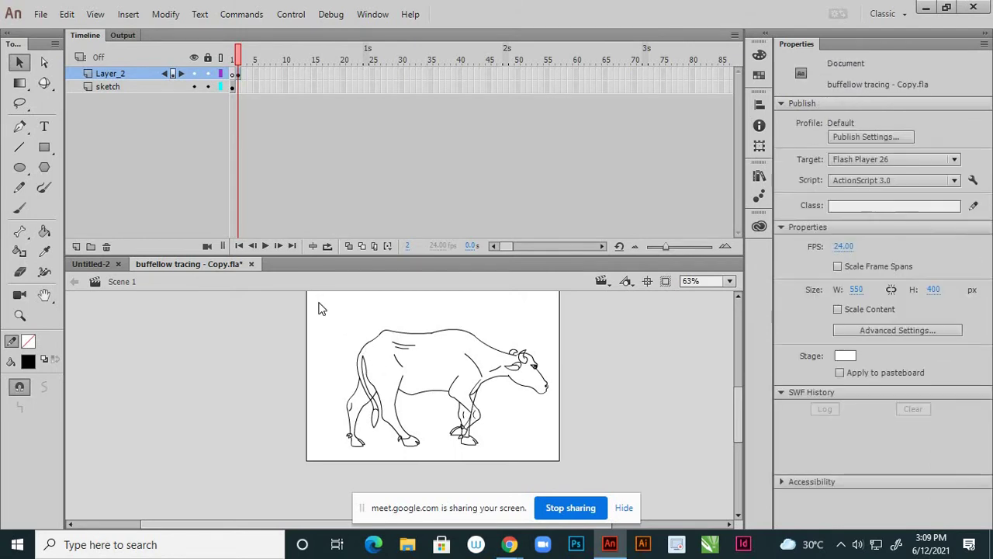
Revert the whole buffalo drawing from plain shapes to drawing objects and deselect it.
{"action": "left_click", "coordinate": [320, 308]}
{"action": "key", "text": "ctrl+a"}
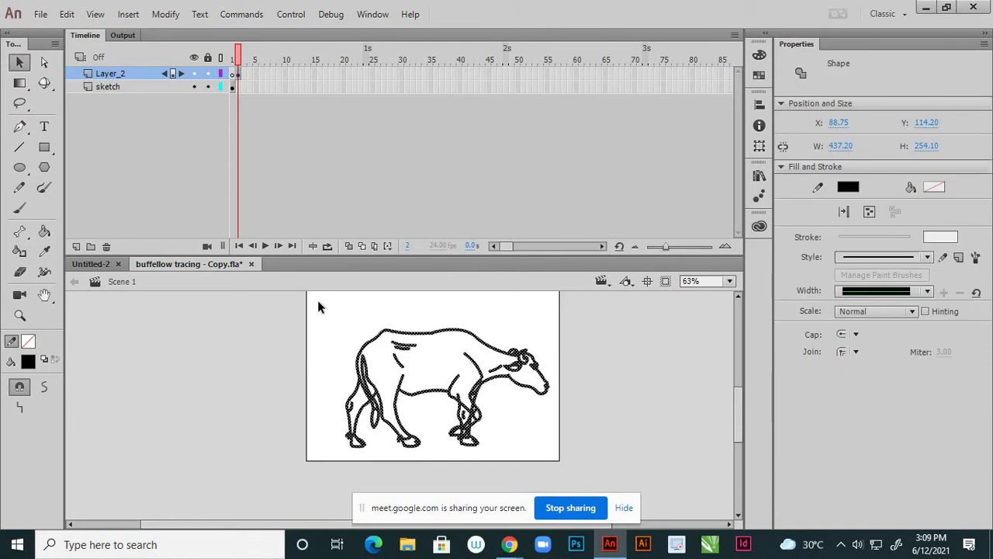
{"action": "key", "text": "ctrl+g"}
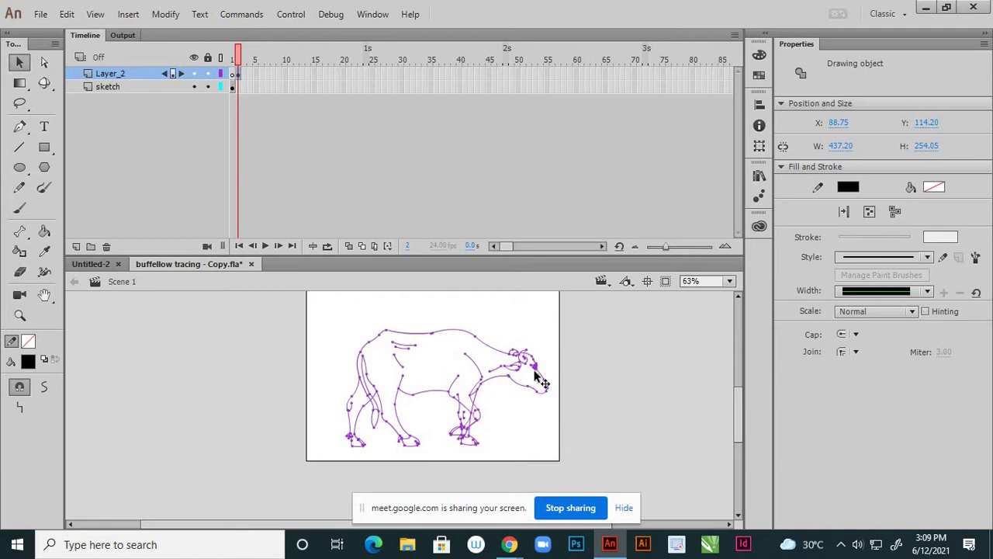
{"action": "scroll", "coordinate": [491, 361], "scroll_direction": "up", "scroll_amount": 5}
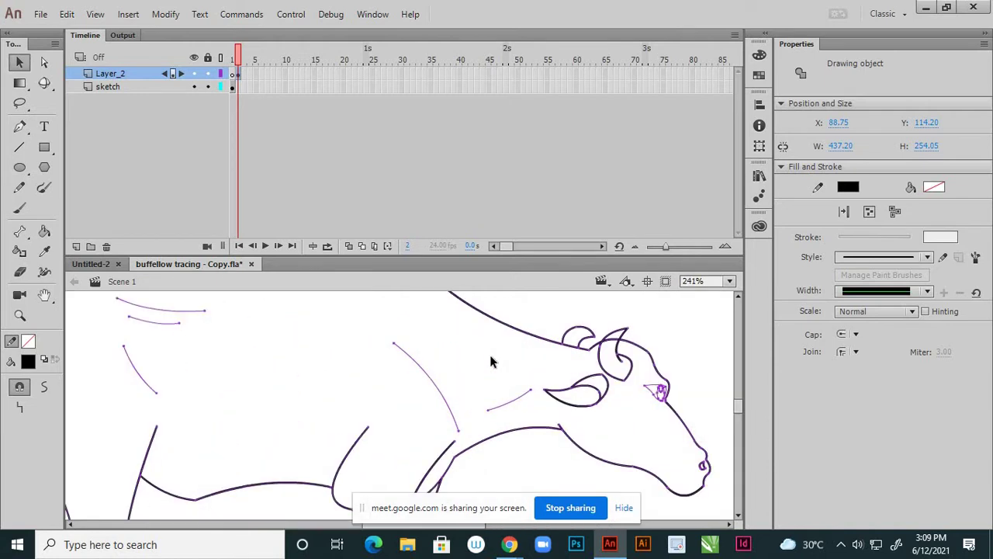
{"action": "left_click", "coordinate": [678, 332]}
{"action": "scroll", "coordinate": [582, 351], "scroll_direction": "down", "scroll_amount": 4}
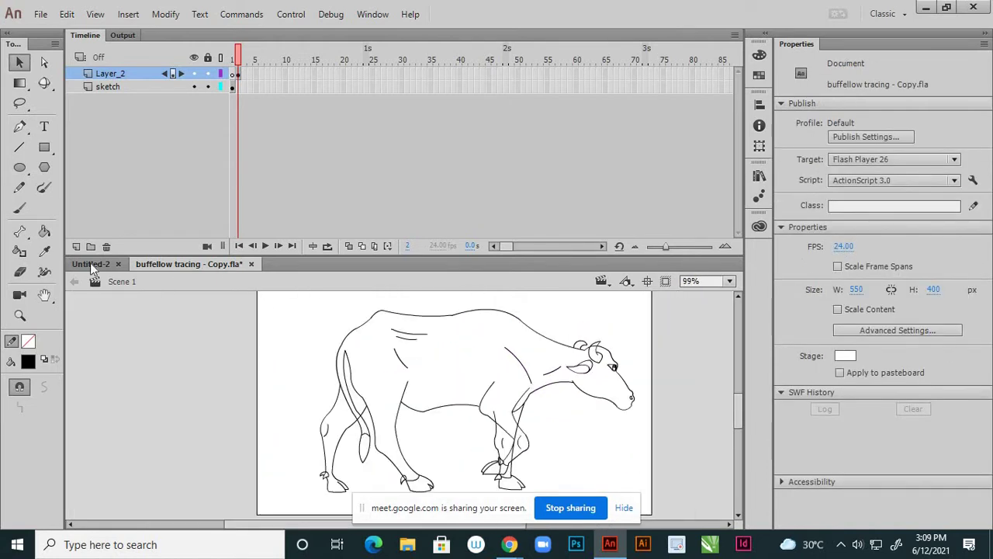
{"action": "left_click", "coordinate": [44, 231]}
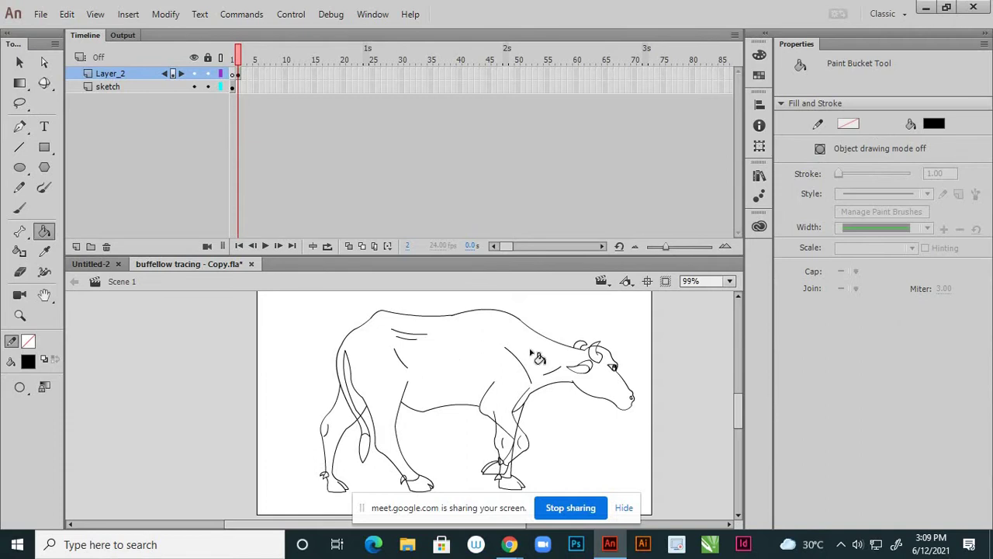
{"action": "scroll", "coordinate": [408, 350], "scroll_direction": "down", "scroll_amount": 2}
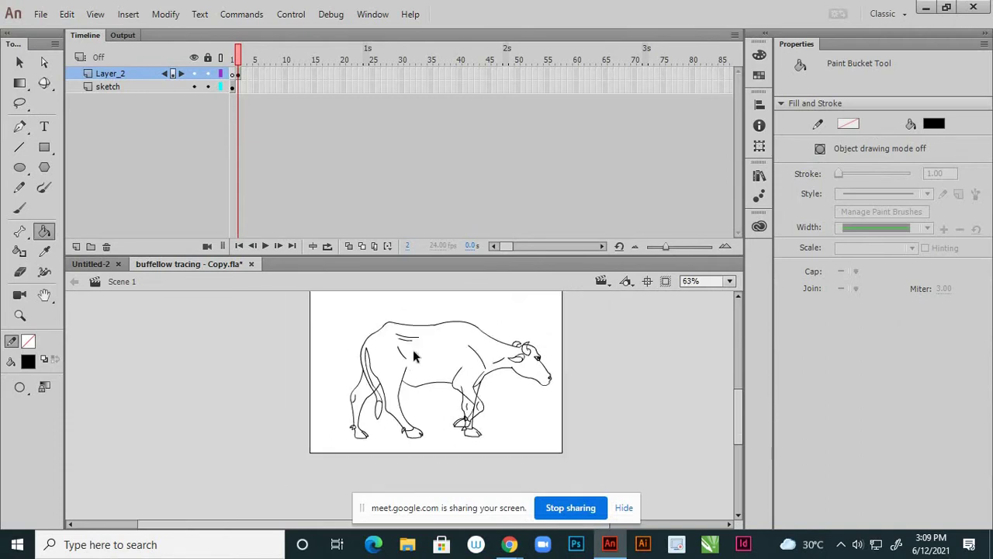
Select all drawing objects of the buffalo and break them apart into plain shapes.
{"action": "left_click", "coordinate": [20, 63]}
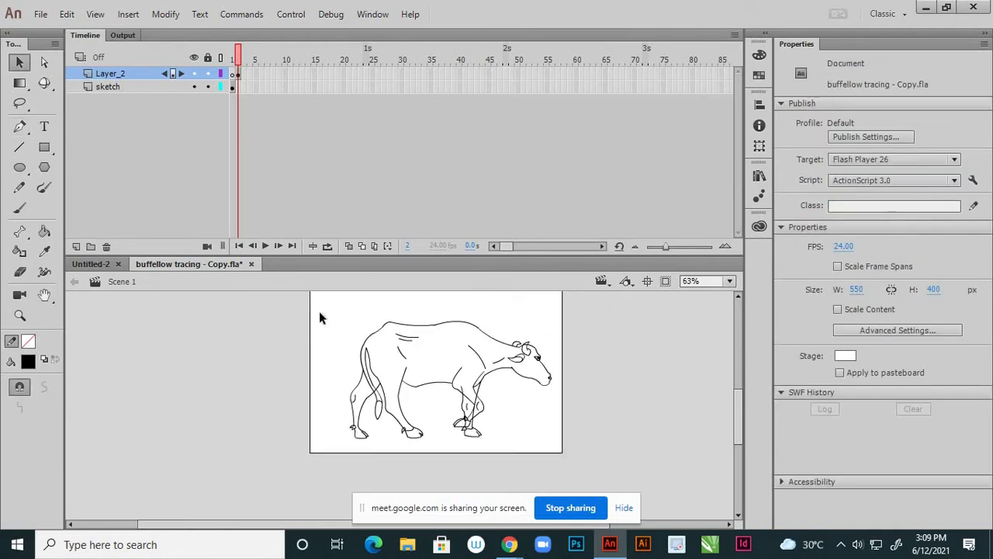
{"action": "mouse_move", "coordinate": [325, 295]}
{"action": "left_mouse_down"}
{"action": "mouse_move", "coordinate": [356, 326]}
{"action": "mouse_move", "coordinate": [573, 454]}
{"action": "left_mouse_up"}
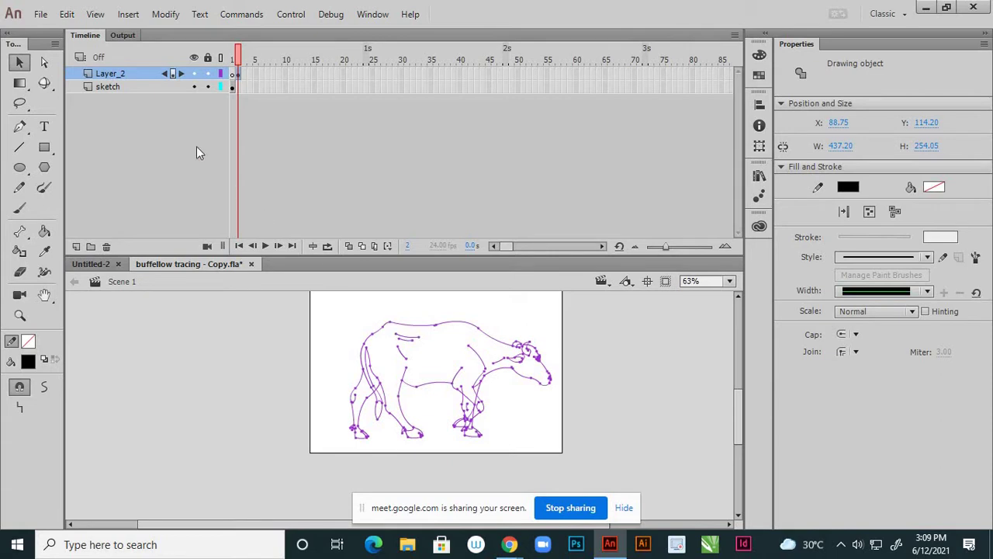
{"action": "left_click", "coordinate": [167, 22]}
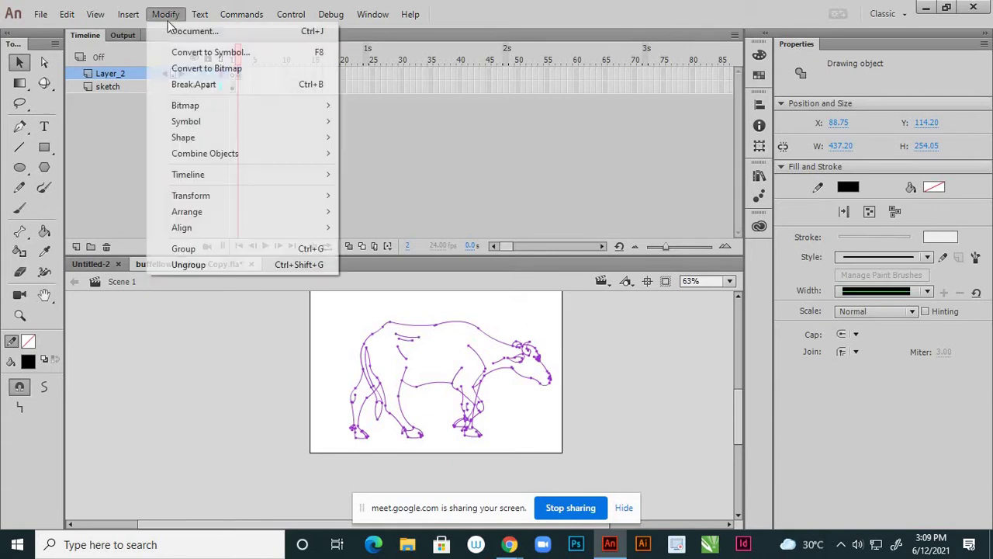
{"action": "left_click", "coordinate": [187, 85]}
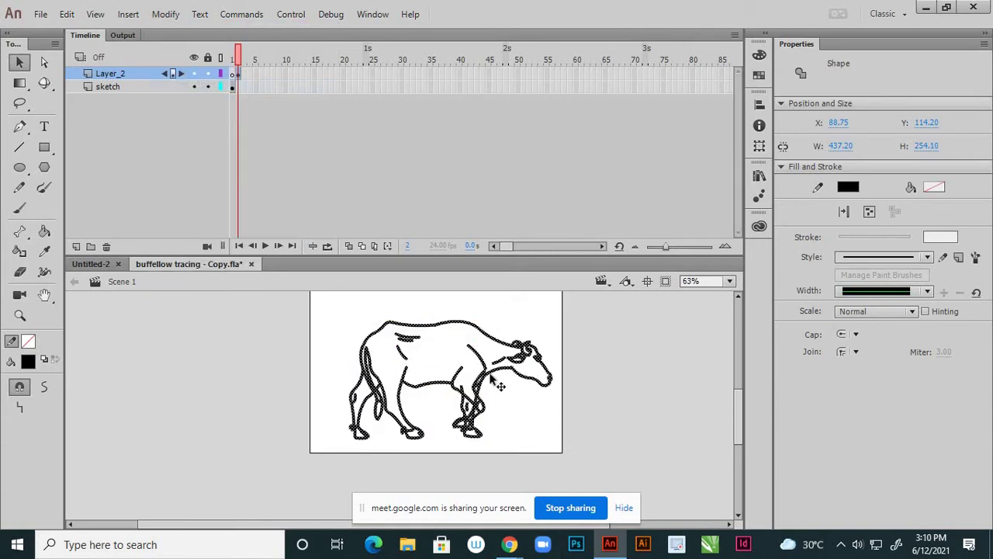
Deselect the drawing and examine where the lines of the crossed front legs overlap.
{"action": "scroll", "coordinate": [481, 412], "scroll_direction": "up", "scroll_amount": 3}
{"action": "scroll", "coordinate": [475, 408], "scroll_direction": "up", "scroll_amount": 3}
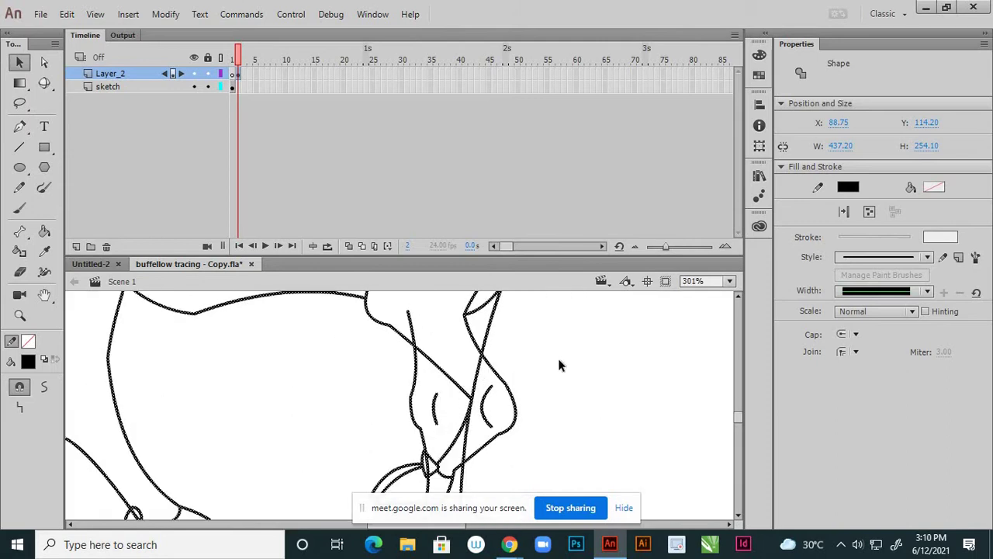
{"action": "left_click", "coordinate": [558, 362]}
{"action": "scroll", "coordinate": [465, 400], "scroll_direction": "up", "scroll_amount": 1}
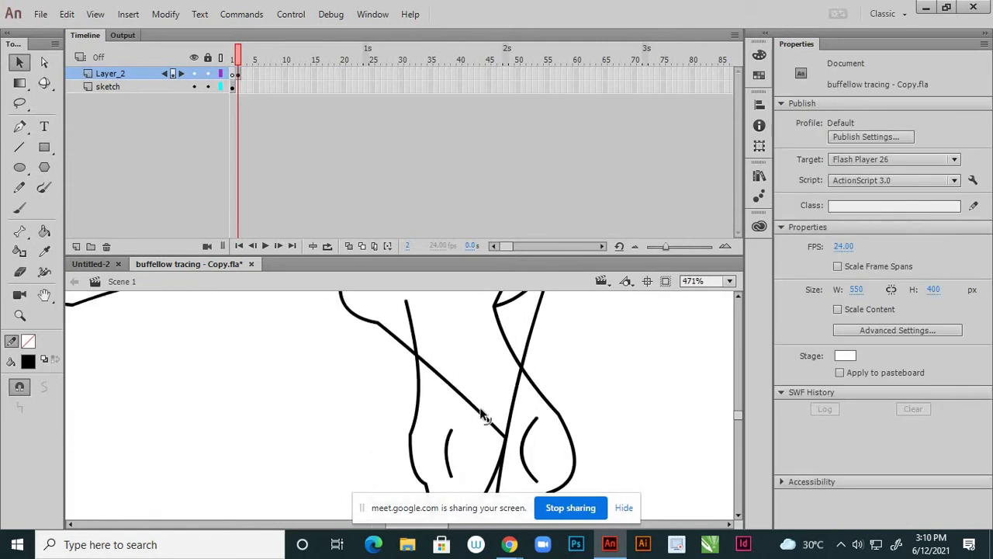
{"action": "scroll", "coordinate": [483, 414], "scroll_direction": "down", "scroll_amount": 3}
{"action": "scroll", "coordinate": [460, 366], "scroll_direction": "up", "scroll_amount": 3}
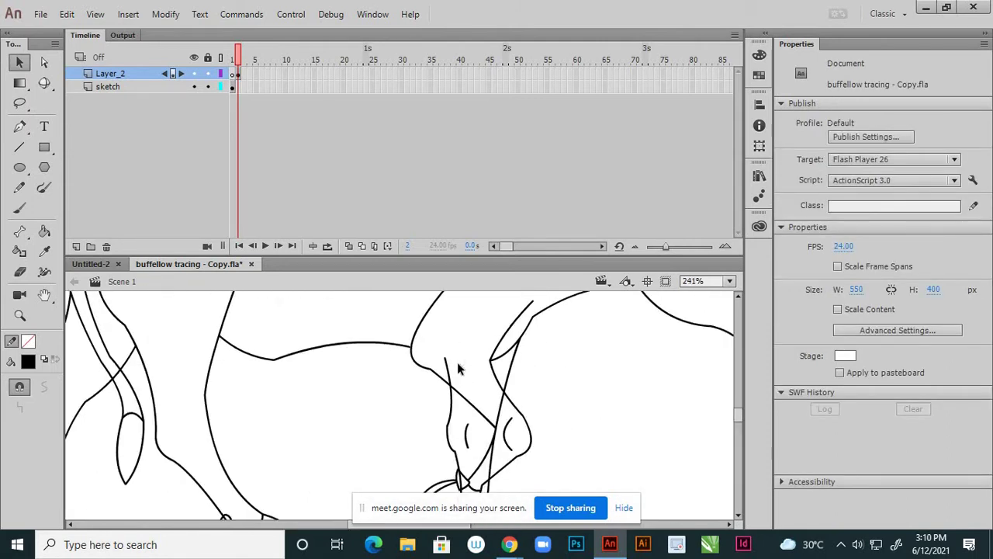
{"action": "scroll", "coordinate": [461, 380], "scroll_direction": "down", "scroll_amount": 1}
{"action": "scroll", "coordinate": [473, 403], "scroll_direction": "down", "scroll_amount": 1}
{"action": "scroll", "coordinate": [476, 411], "scroll_direction": "down", "scroll_amount": 3}
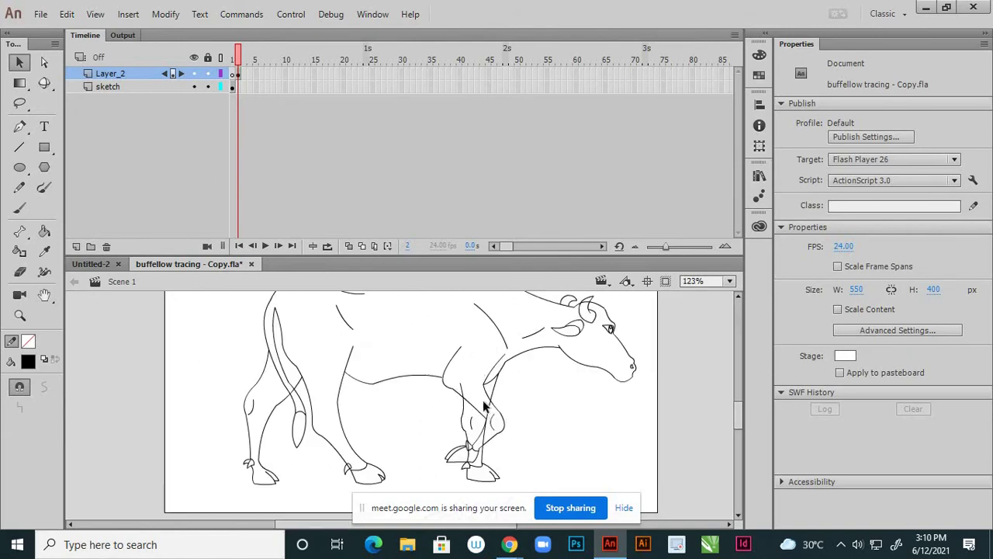
Delete the end of the rear front leg's line that sticks out above the crossing front leg's outline.
{"action": "scroll", "coordinate": [472, 400], "scroll_direction": "up", "scroll_amount": 3}
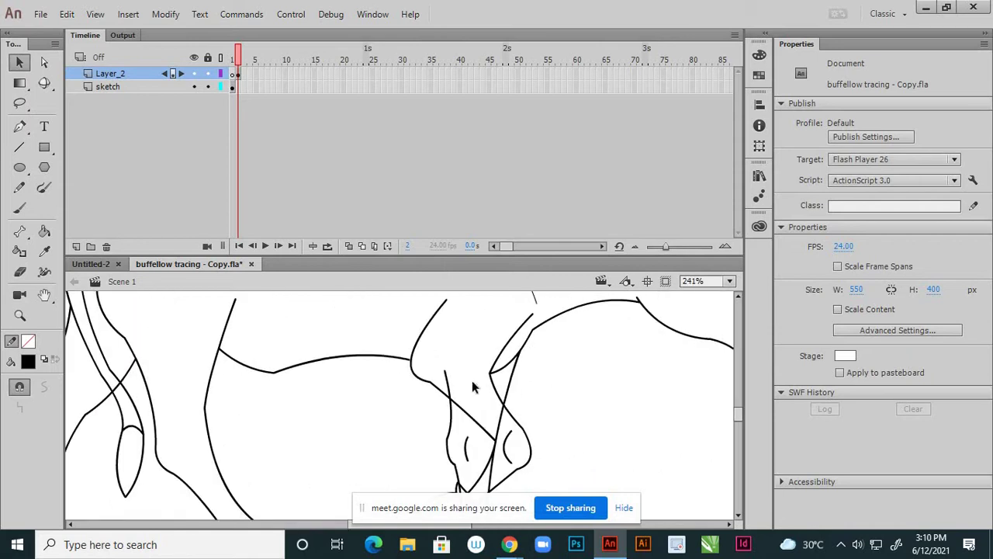
{"action": "scroll", "coordinate": [454, 397], "scroll_direction": "up", "scroll_amount": 2}
{"action": "left_click", "coordinate": [444, 385]}
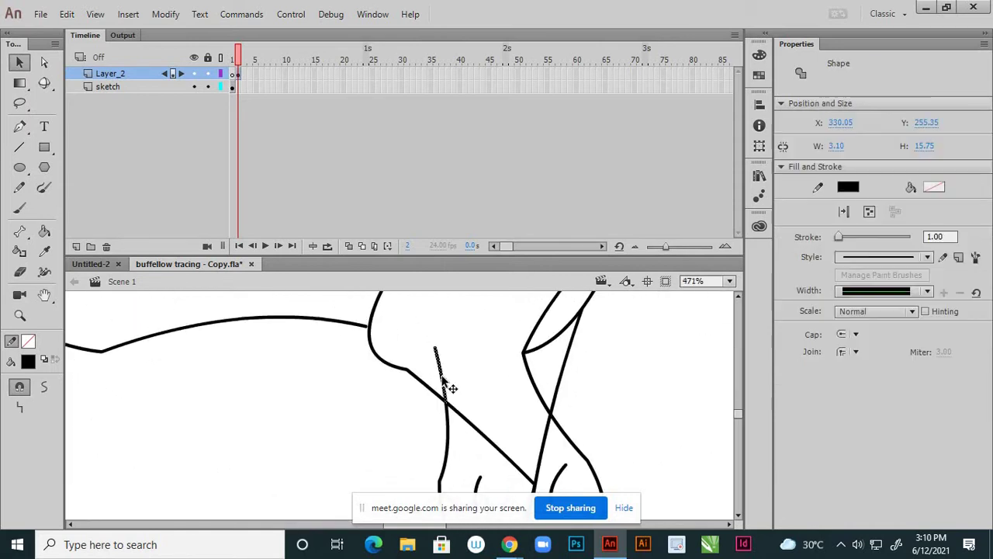
{"action": "scroll", "coordinate": [445, 376], "scroll_direction": "up", "scroll_amount": 2}
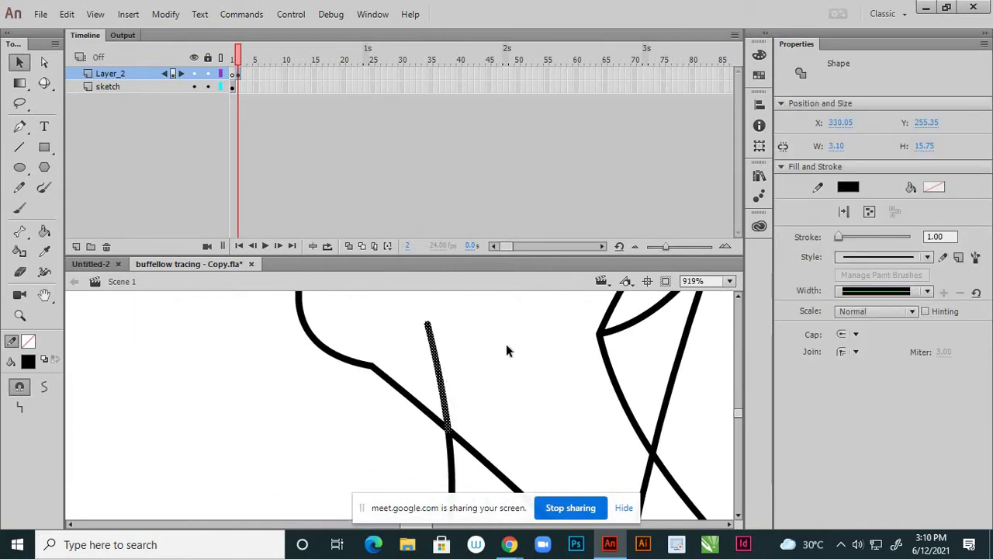
{"action": "left_click", "coordinate": [506, 344]}
{"action": "left_click", "coordinate": [443, 362]}
{"action": "key", "text": "Delete"}
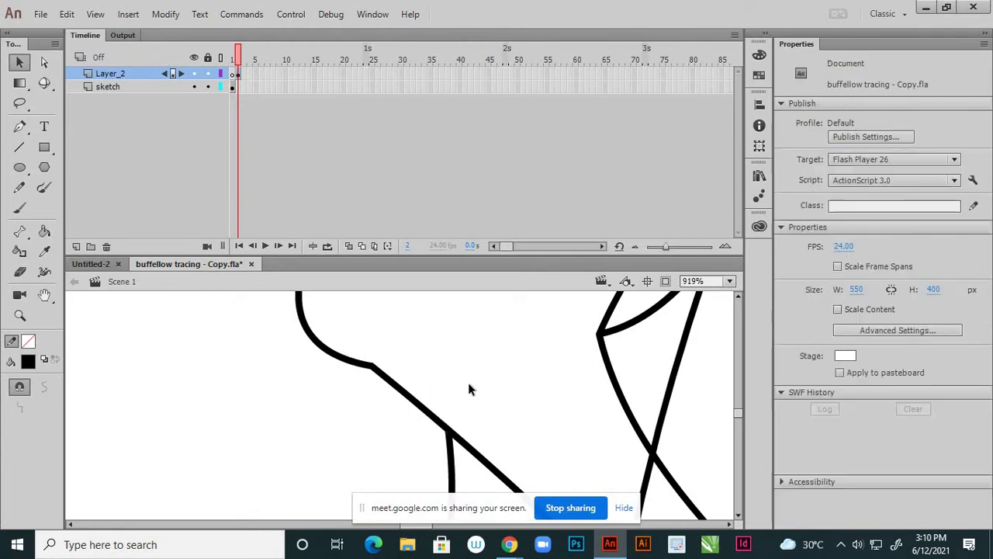
Delete the straight line segment that cuts through the knee of the raised front leg.
{"action": "scroll", "coordinate": [467, 364], "scroll_direction": "down", "scroll_amount": 3}
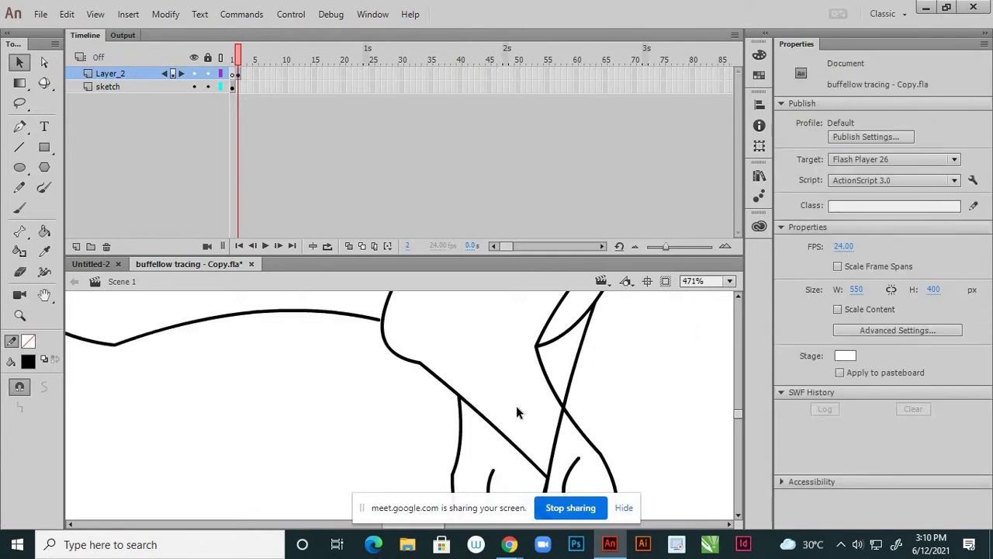
{"action": "scroll", "coordinate": [550, 450], "scroll_direction": "up", "scroll_amount": 2}
{"action": "left_click", "coordinate": [562, 450]}
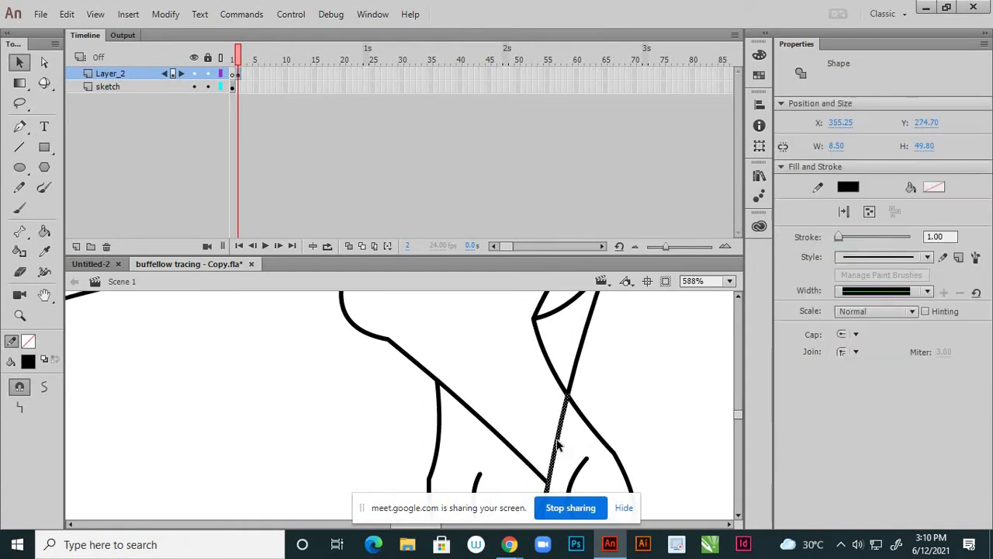
{"action": "key", "text": "Delete"}
Delete the overlapping leg line segments running through the raised front hoof and its dewclaw.
{"action": "scroll", "coordinate": [528, 365], "scroll_direction": "down", "scroll_amount": 3}
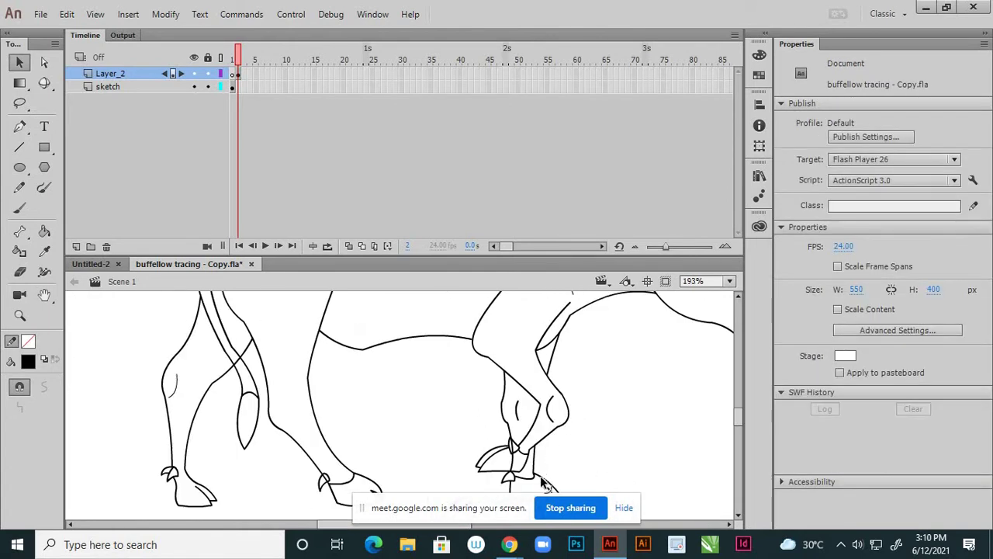
{"action": "scroll", "coordinate": [545, 483], "scroll_direction": "up", "scroll_amount": 5}
{"action": "left_click", "coordinate": [504, 384]}
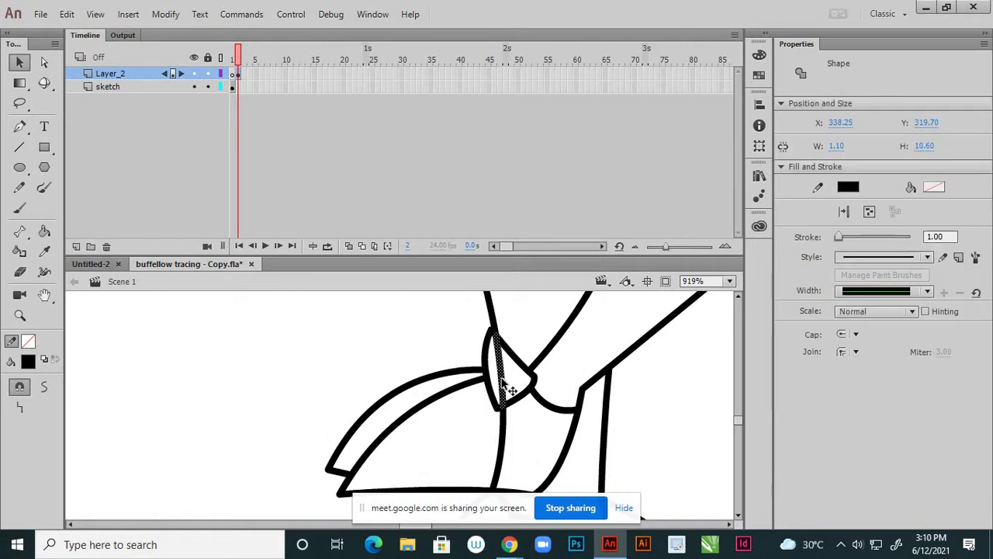
{"action": "left_click", "coordinate": [494, 432]}
{"action": "left_click", "coordinate": [504, 445]}
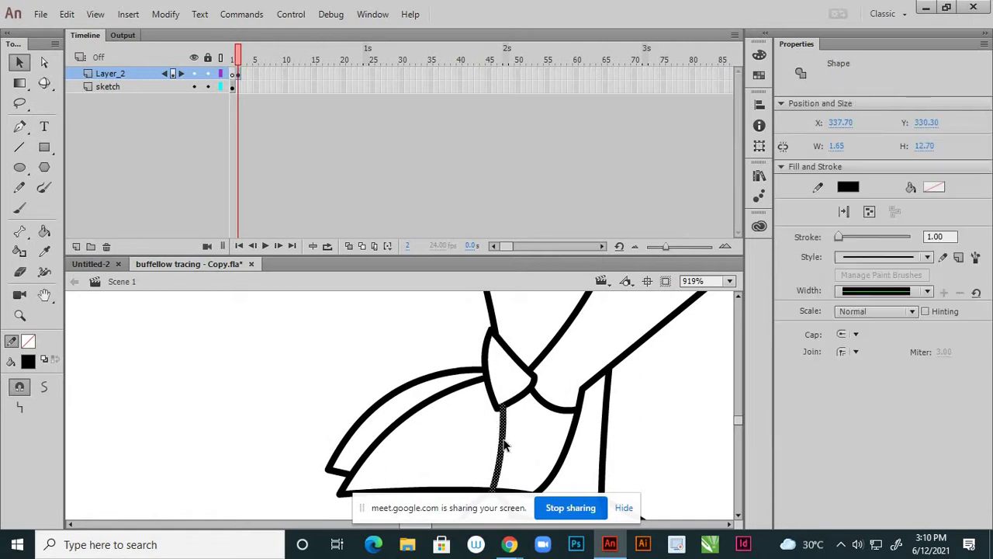
{"action": "key", "text": "Delete"}
Delete the short hind leg line segment that crosses inside the tail.
{"action": "scroll", "coordinate": [538, 383], "scroll_direction": "down", "scroll_amount": 5}
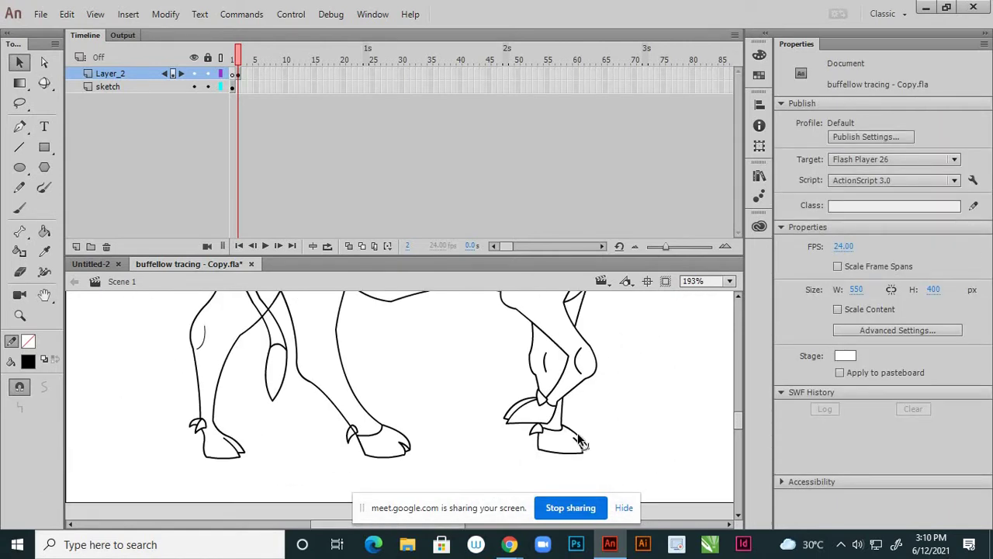
{"action": "scroll", "coordinate": [581, 441], "scroll_direction": "down", "scroll_amount": 2}
{"action": "scroll", "coordinate": [336, 342], "scroll_direction": "up", "scroll_amount": 4}
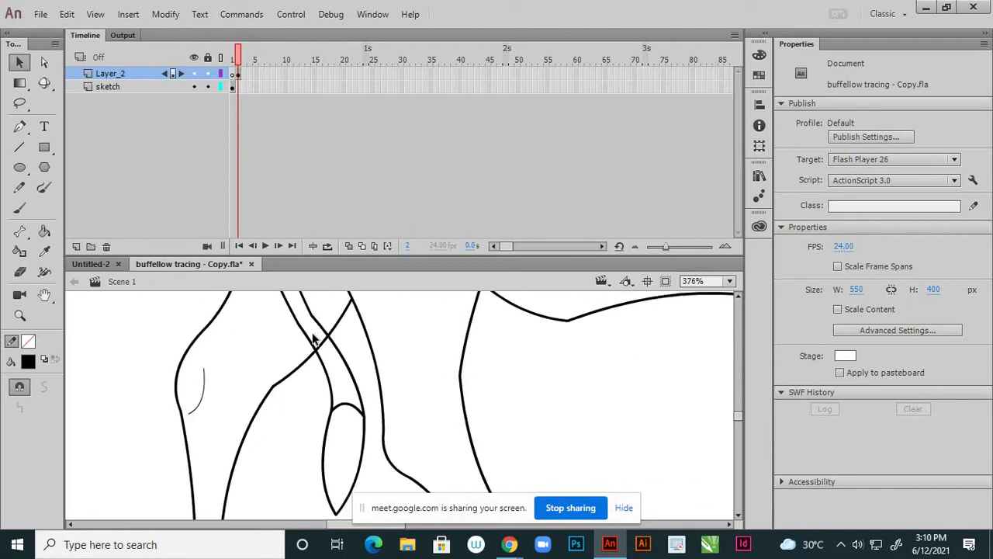
{"action": "scroll", "coordinate": [314, 339], "scroll_direction": "up", "scroll_amount": 2}
{"action": "left_click", "coordinate": [330, 364]}
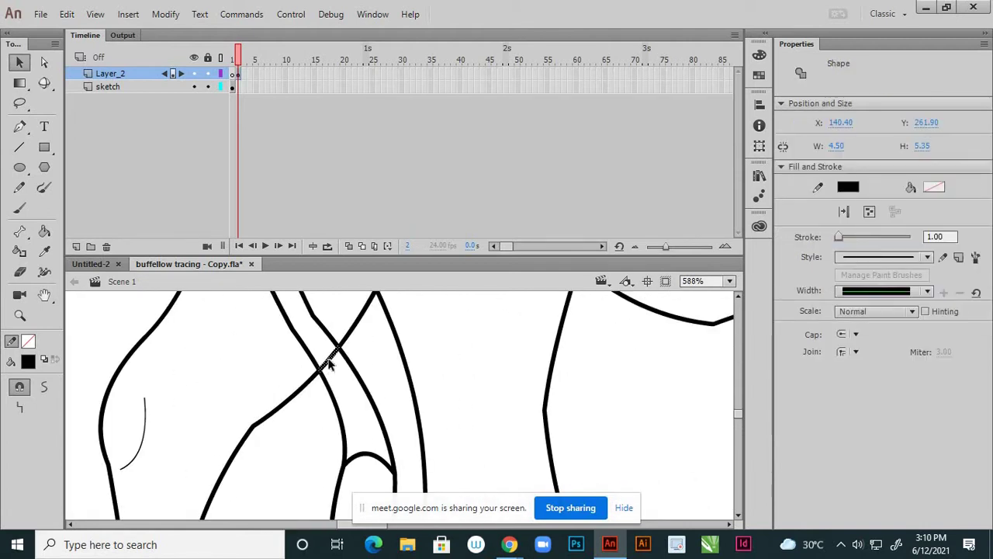
{"action": "key", "text": "Delete"}
Delete the head outline segment that passes through the near horn.
{"action": "scroll", "coordinate": [377, 410], "scroll_direction": "down", "scroll_amount": 5}
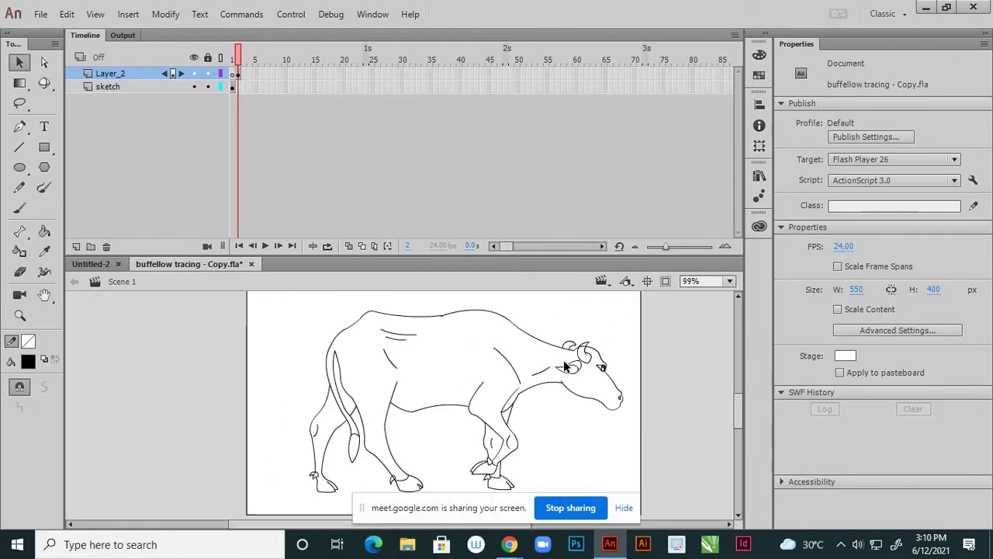
{"action": "scroll", "coordinate": [565, 366], "scroll_direction": "up", "scroll_amount": 5}
{"action": "left_click", "coordinate": [540, 347]}
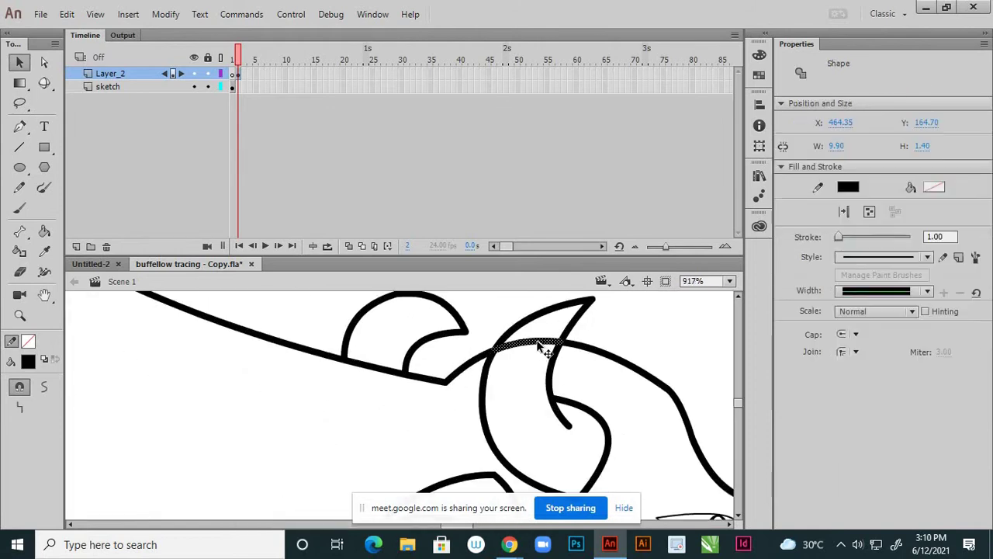
{"action": "key", "text": "Delete"}
Select the whole cleaned-up buffalo drawing to check its lines, and deselect it.
{"action": "scroll", "coordinate": [537, 338], "scroll_direction": "down", "scroll_amount": 4}
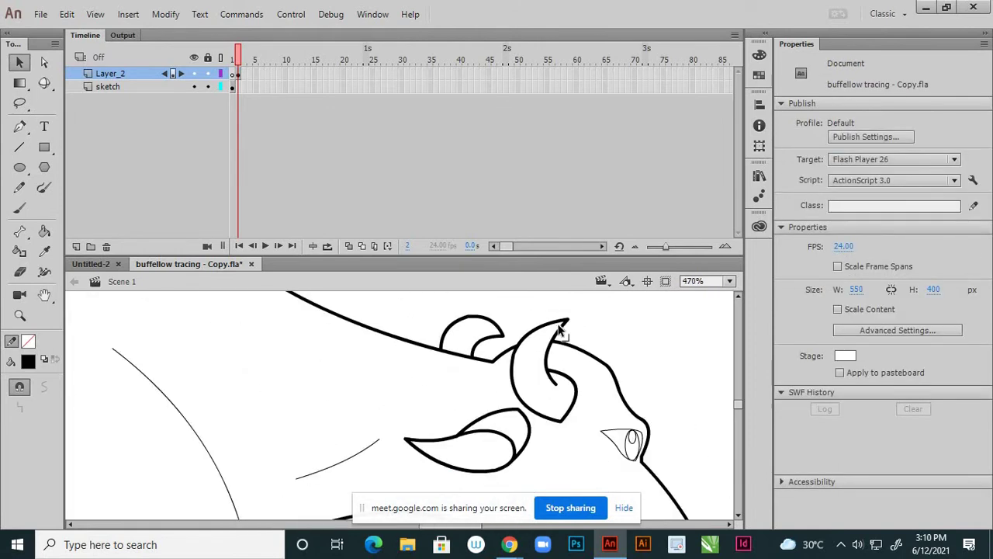
{"action": "scroll", "coordinate": [576, 337], "scroll_direction": "down", "scroll_amount": 4}
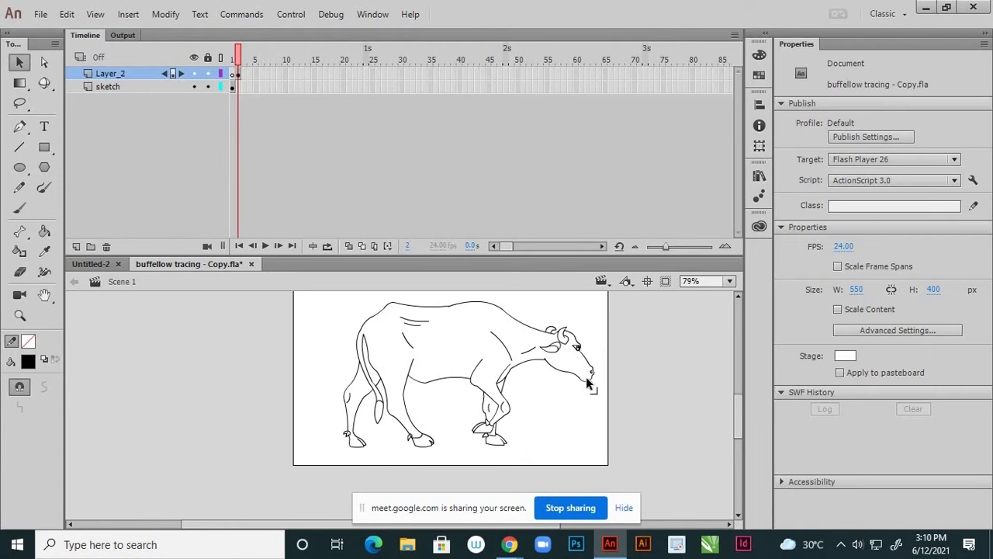
{"action": "left_click_drag", "start_coordinate": [343, 301], "coordinate": [572, 421]}
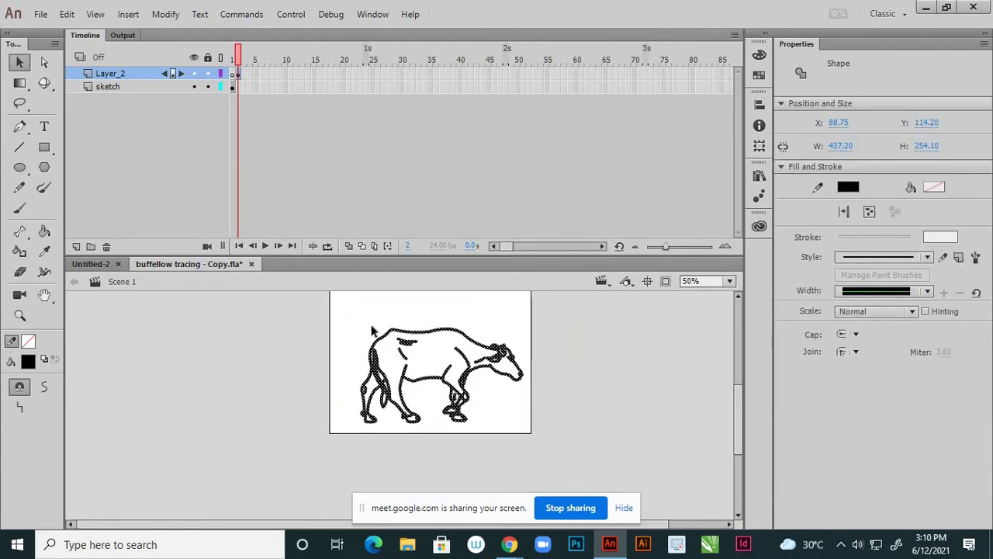
{"action": "left_click", "coordinate": [346, 335]}
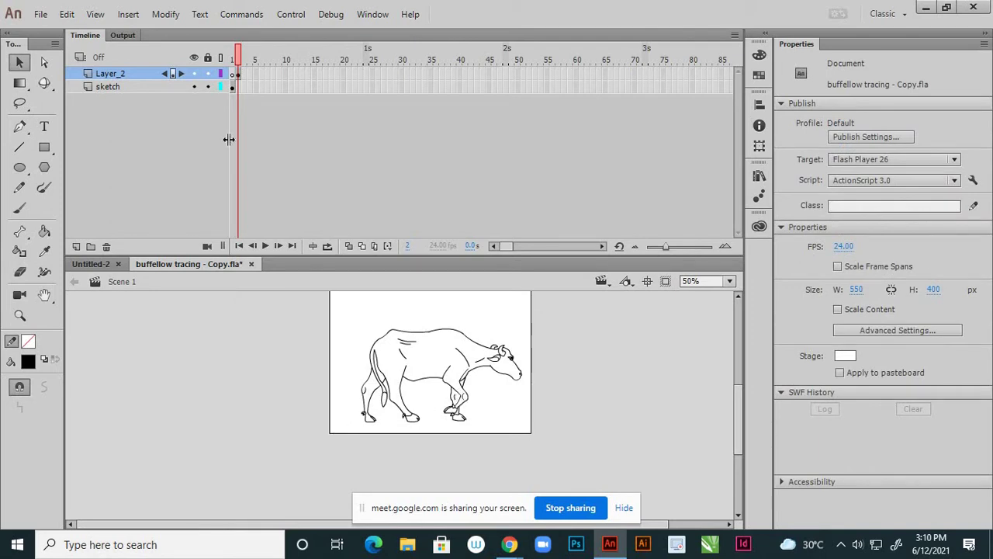
Rename Layer_2 as "colouring 1".
{"action": "double_click", "coordinate": [119, 73]}
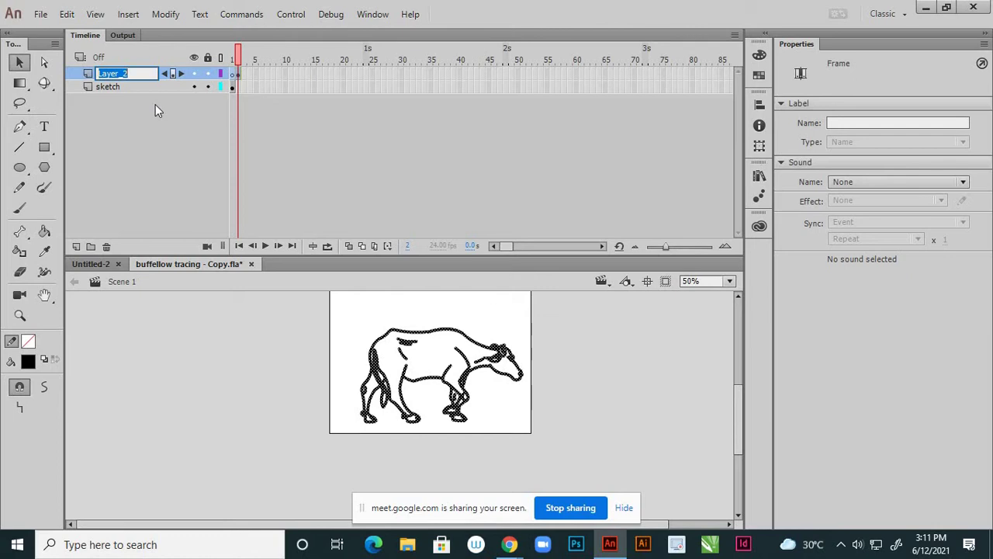
{"action": "type", "text": "colouring 1"}
{"action": "left_click", "coordinate": [148, 146]}
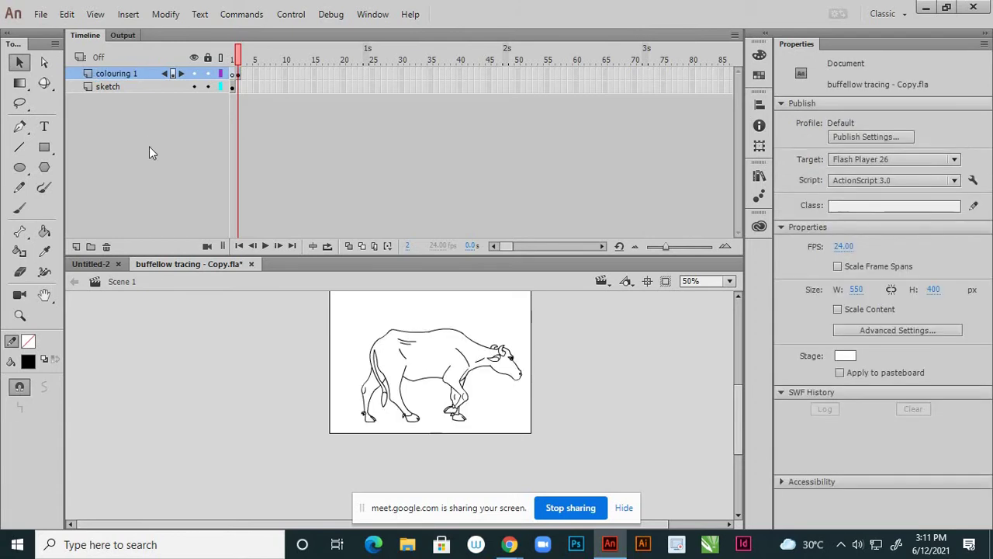
Duplicate the colouring 1 layer and rename the copy "colouring 2".
{"action": "right_click", "coordinate": [125, 72]}
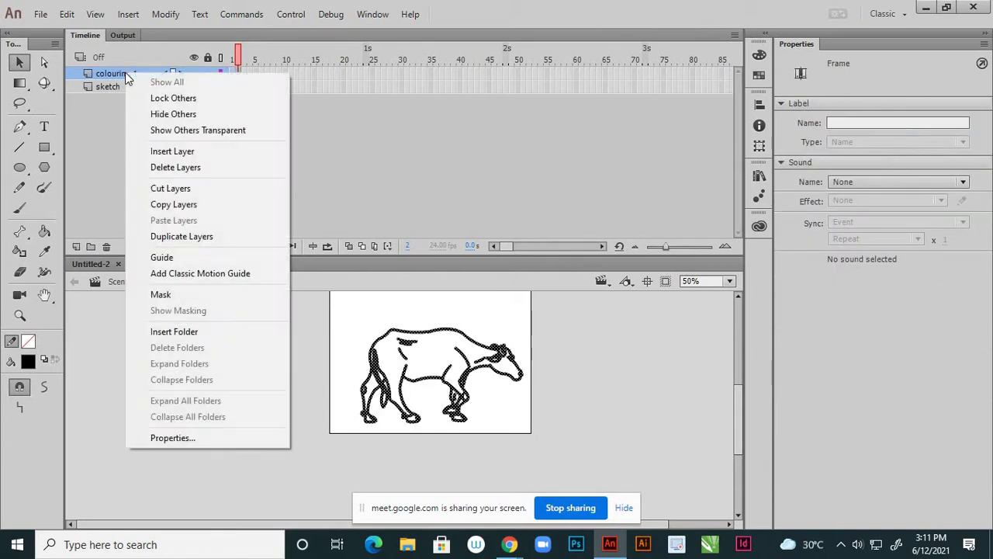
{"action": "left_click", "coordinate": [169, 238]}
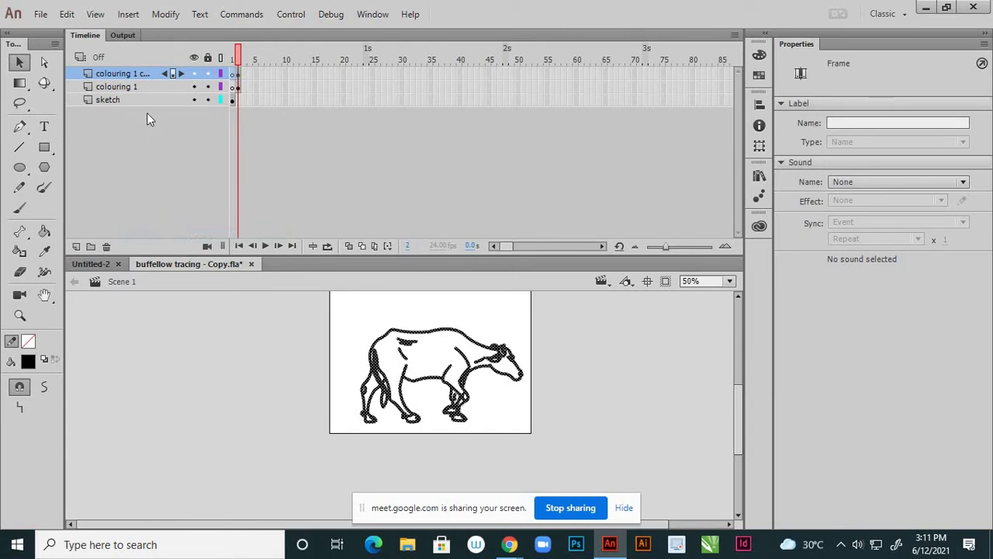
{"action": "double_click", "coordinate": [137, 71]}
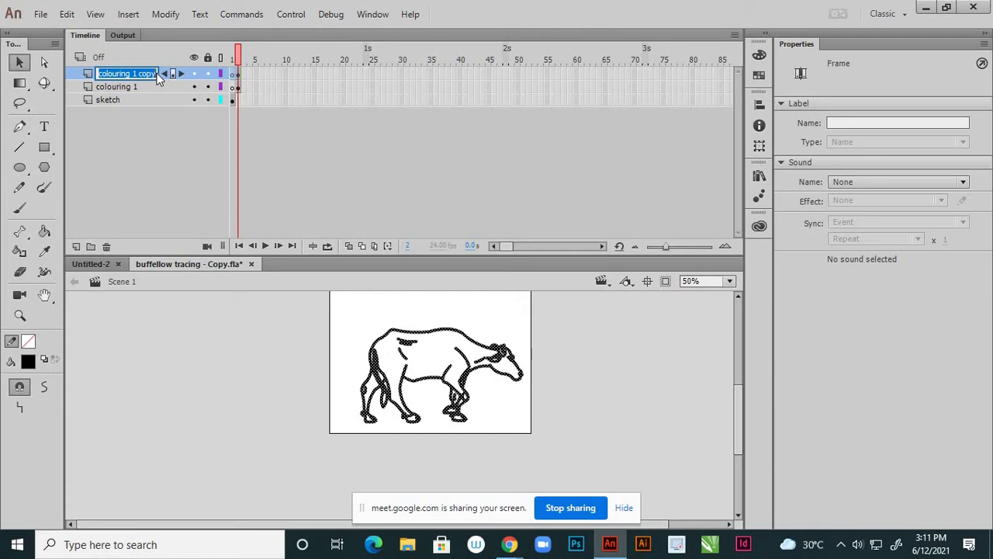
{"action": "left_click", "coordinate": [155, 71]}
{"action": "key", "text": "BackSpace"}
{"action": "left_click", "coordinate": [162, 175]}
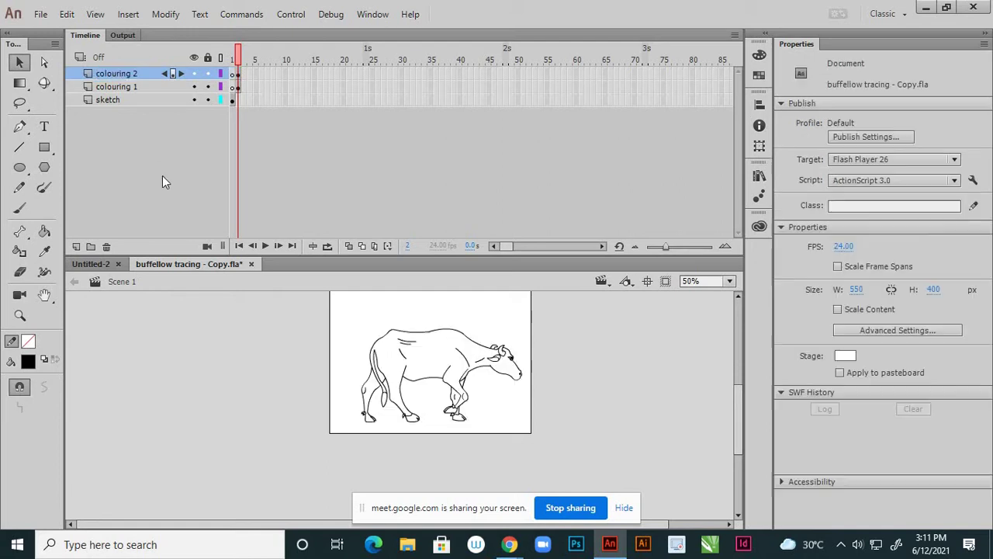
Duplicate the colouring 2 layer and rename the copy "colouring 3".
{"action": "right_click", "coordinate": [136, 78]}
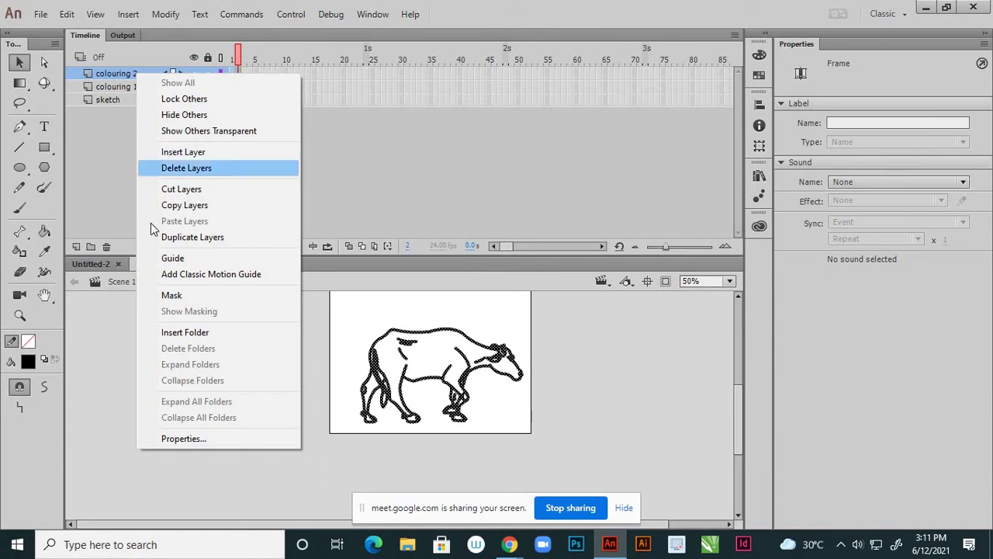
{"action": "left_click", "coordinate": [201, 239]}
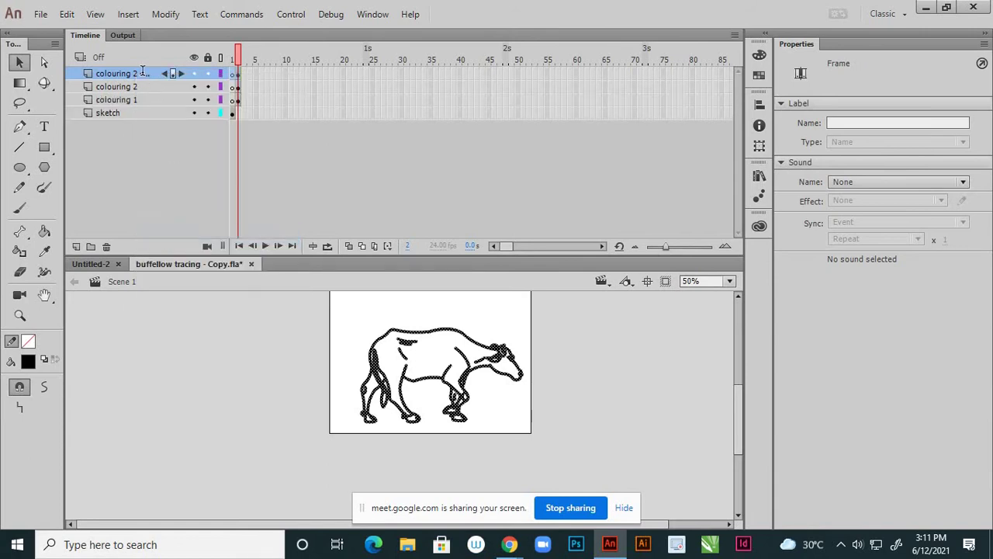
{"action": "double_click", "coordinate": [143, 73]}
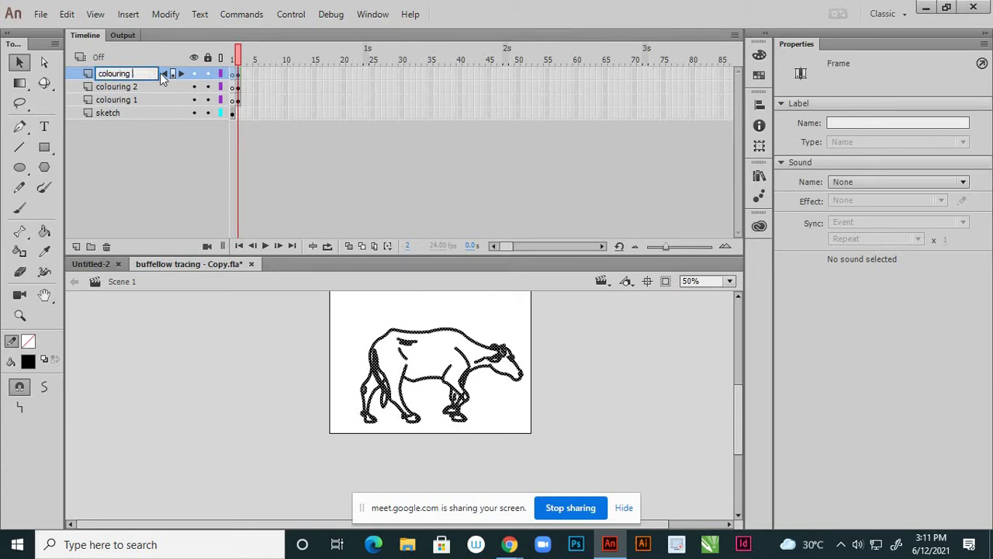
{"action": "left_click", "coordinate": [158, 173]}
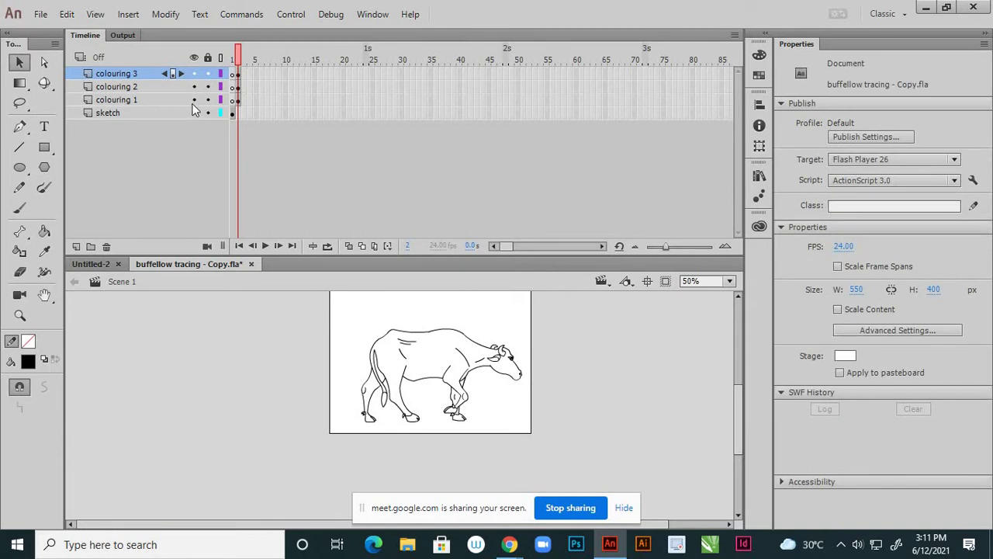
Lock and hide the colouring 2 and colouring 3 layers, and make frame 2 of colouring 1 active with nothing selected.
{"action": "left_click", "coordinate": [208, 74]}
{"action": "left_click", "coordinate": [208, 86]}
{"action": "left_click", "coordinate": [193, 87]}
{"action": "left_click", "coordinate": [194, 74]}
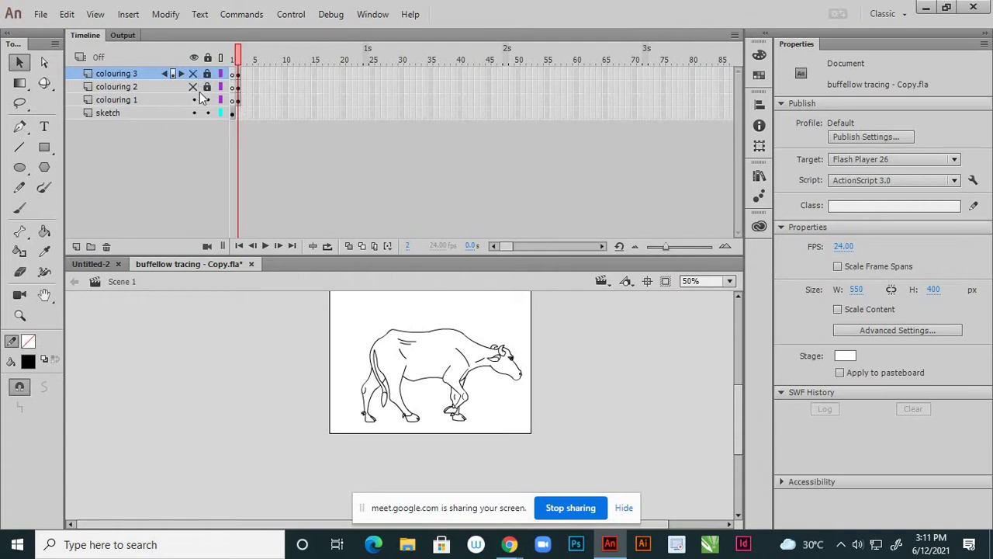
{"action": "left_click", "coordinate": [240, 101]}
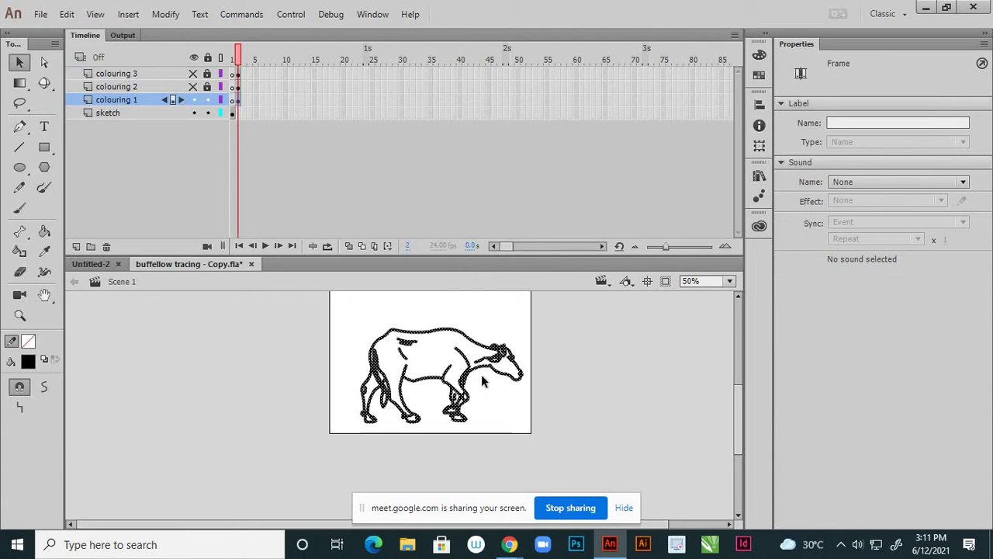
{"action": "scroll", "coordinate": [481, 374], "scroll_direction": "up", "scroll_amount": 1}
{"action": "left_click", "coordinate": [591, 375]}
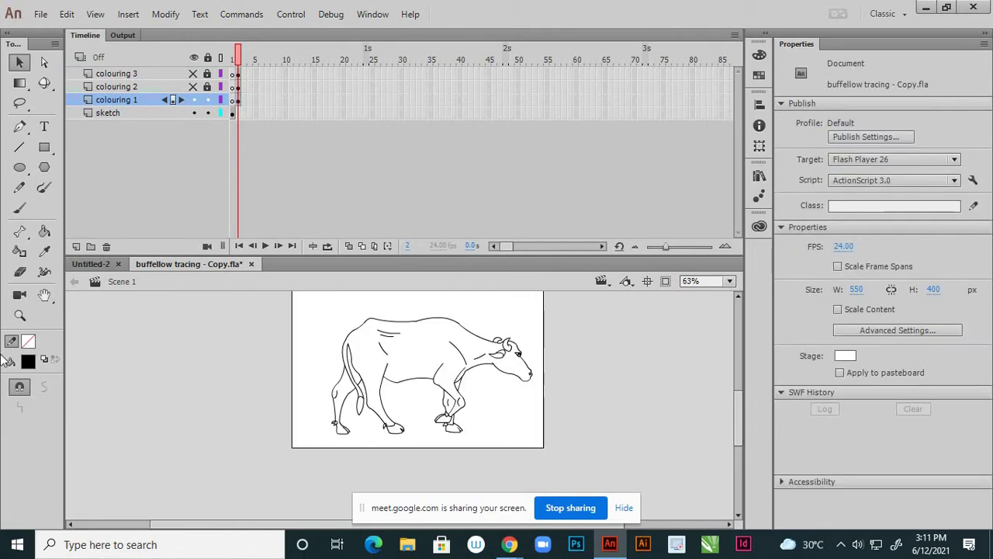
Set the fill colour to grey #999999 and activate the Paint Bucket tool for colouring the buffalo.
{"action": "left_click", "coordinate": [31, 362]}
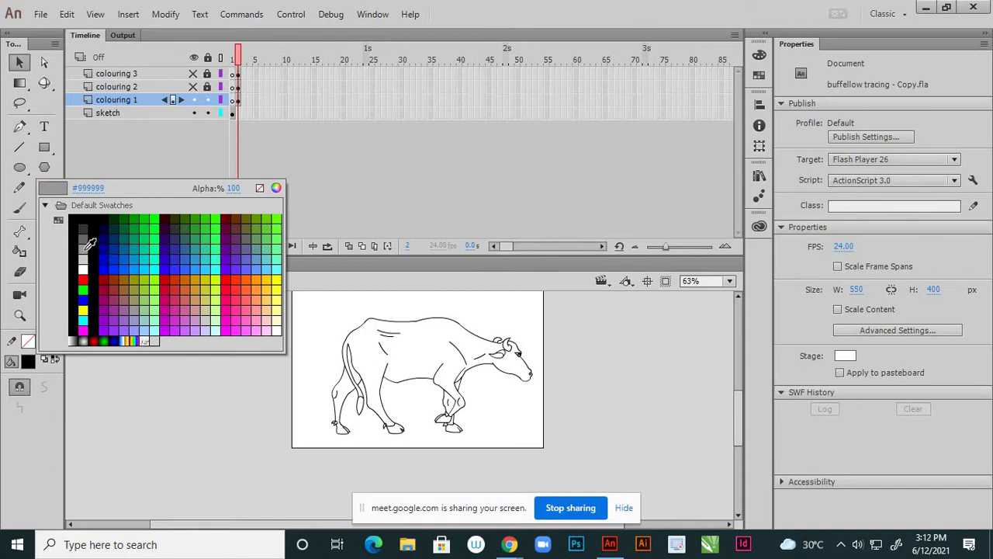
{"action": "left_click", "coordinate": [86, 250]}
{"action": "key", "text": "ctrl+2"}
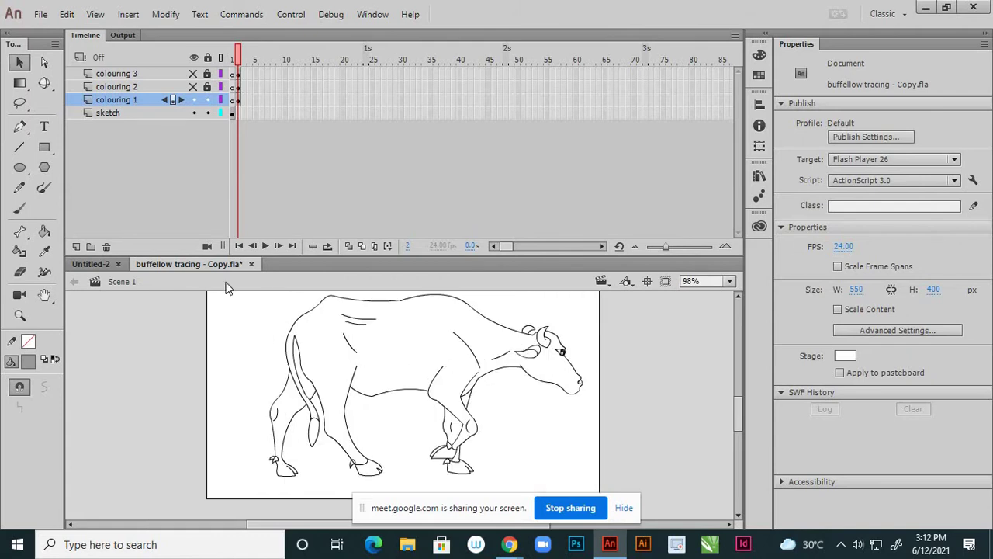
{"action": "left_click", "coordinate": [44, 233]}
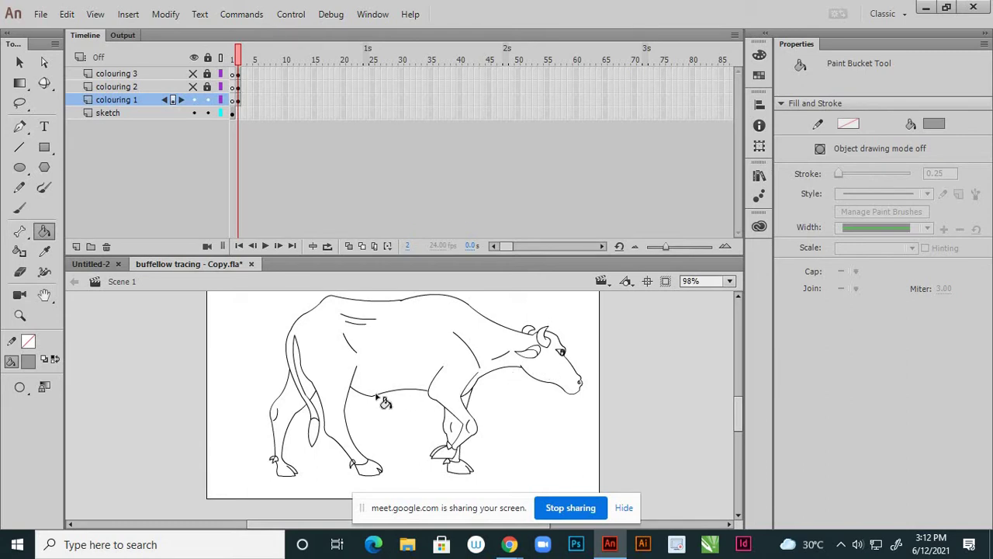
{"action": "scroll", "coordinate": [350, 397], "scroll_direction": "up", "scroll_amount": 3}
{"action": "scroll", "coordinate": [351, 396], "scroll_direction": "down", "scroll_amount": 5}
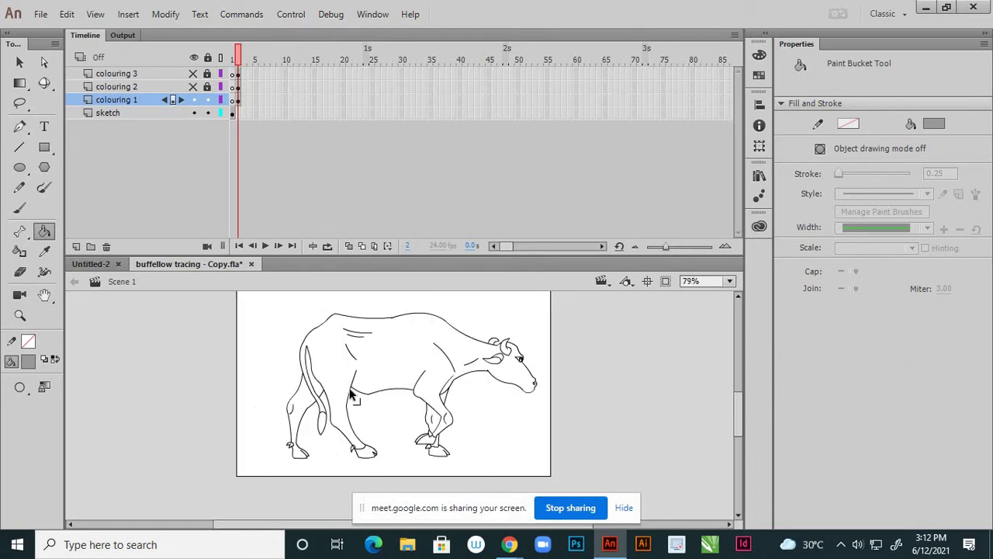
Examine the line junctions around the tail, hind legs and belly on colouring 1 for gaps.
{"action": "scroll", "coordinate": [351, 397], "scroll_direction": "down", "scroll_amount": 2}
{"action": "scroll", "coordinate": [349, 403], "scroll_direction": "up", "scroll_amount": 6}
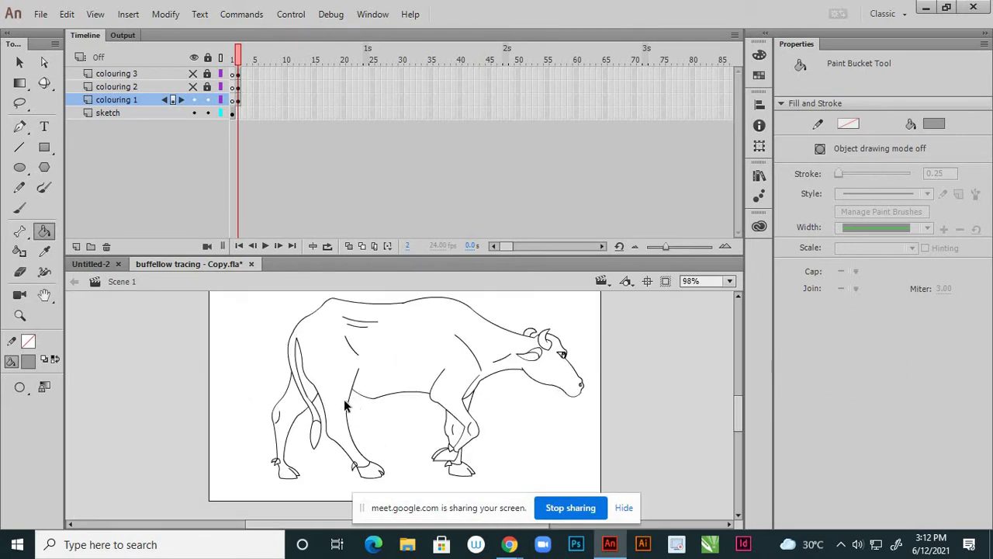
{"action": "scroll", "coordinate": [278, 413], "scroll_direction": "up", "scroll_amount": 4}
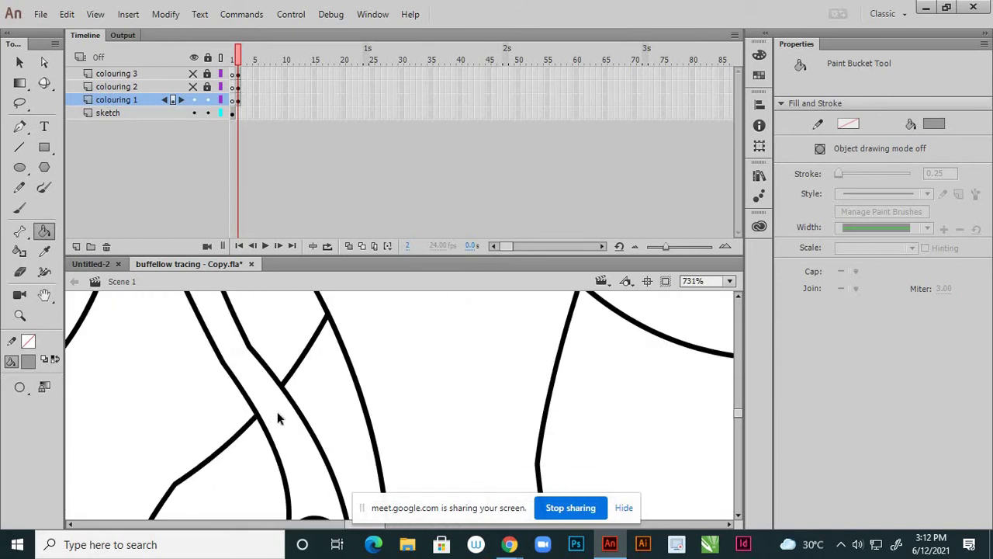
{"action": "scroll", "coordinate": [278, 412], "scroll_direction": "down", "scroll_amount": 4}
{"action": "scroll", "coordinate": [361, 377], "scroll_direction": "down", "scroll_amount": 2}
{"action": "scroll", "coordinate": [360, 373], "scroll_direction": "up", "scroll_amount": 7}
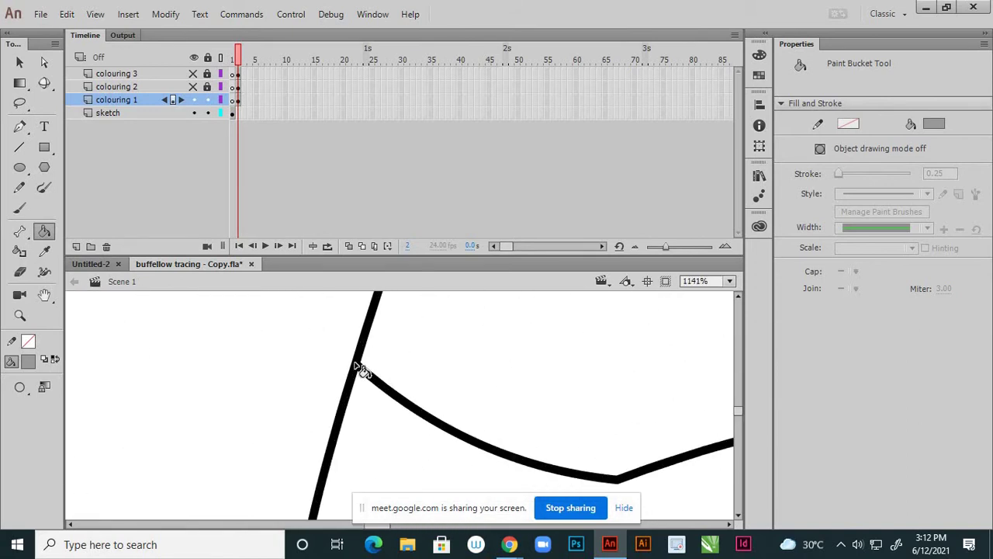
{"action": "scroll", "coordinate": [365, 369], "scroll_direction": "up", "scroll_amount": 2}
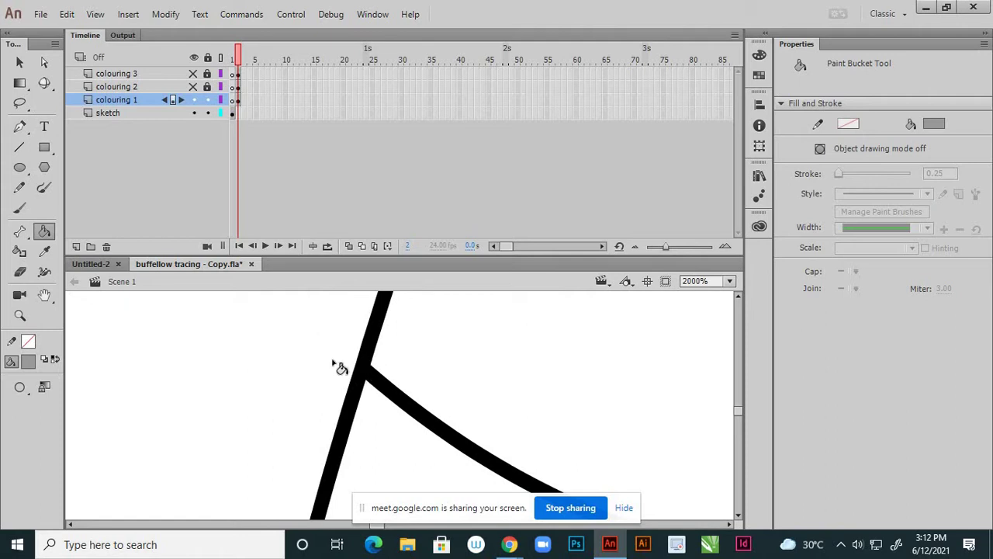
{"action": "scroll", "coordinate": [339, 366], "scroll_direction": "down", "scroll_amount": 10}
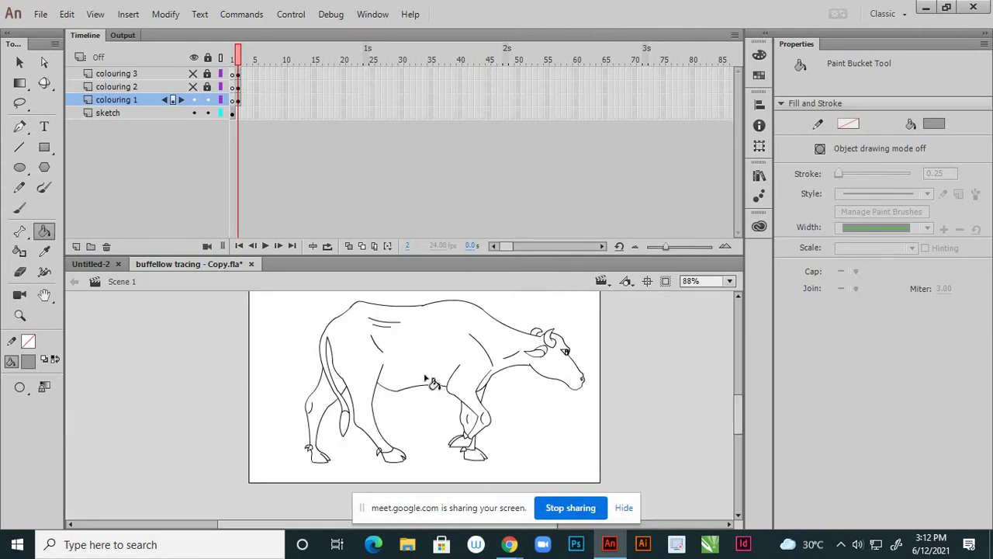
{"action": "scroll", "coordinate": [425, 364], "scroll_direction": "down", "scroll_amount": 1}
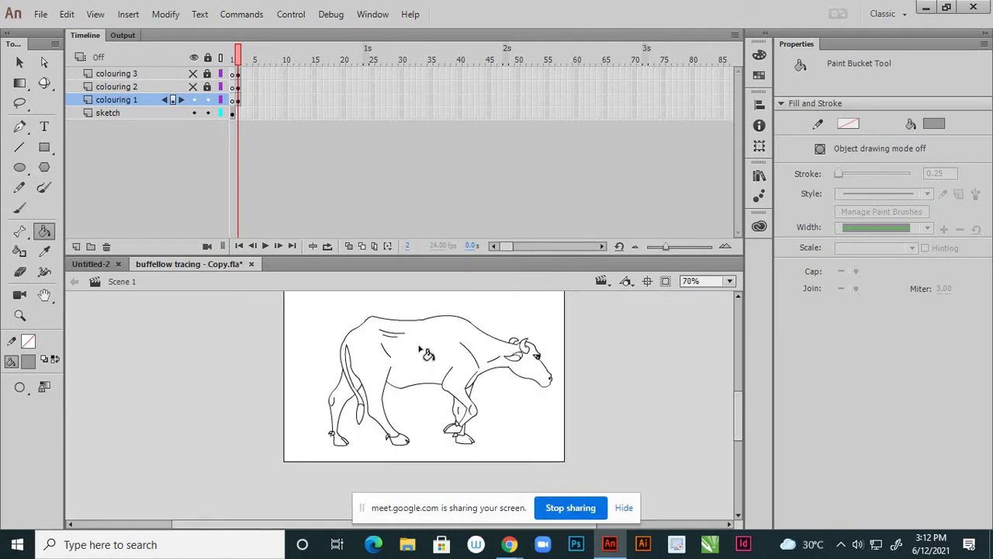
Show the colouring 1 layer as outlines and activate the Selection tool.
{"action": "left_click", "coordinate": [221, 100]}
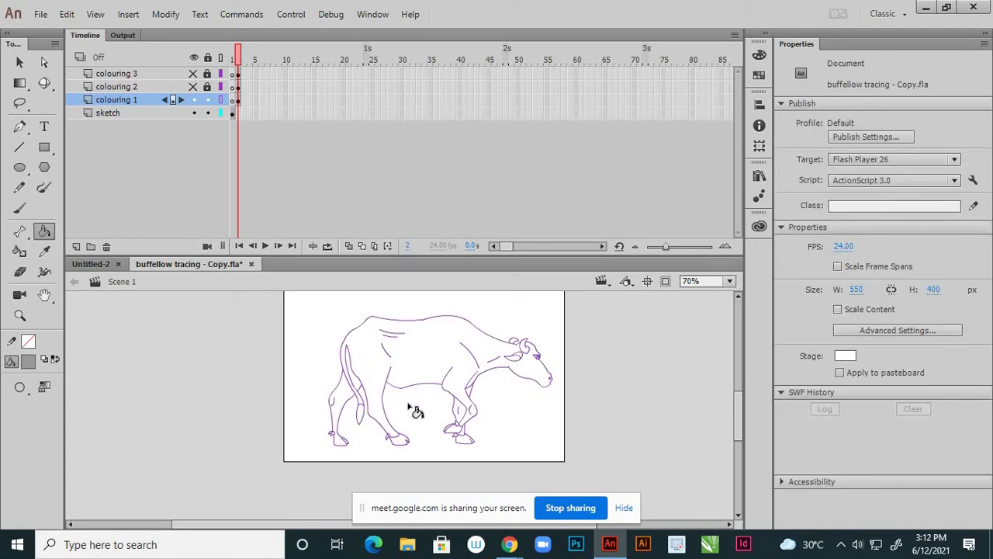
{"action": "scroll", "coordinate": [401, 393], "scroll_direction": "up", "scroll_amount": 3}
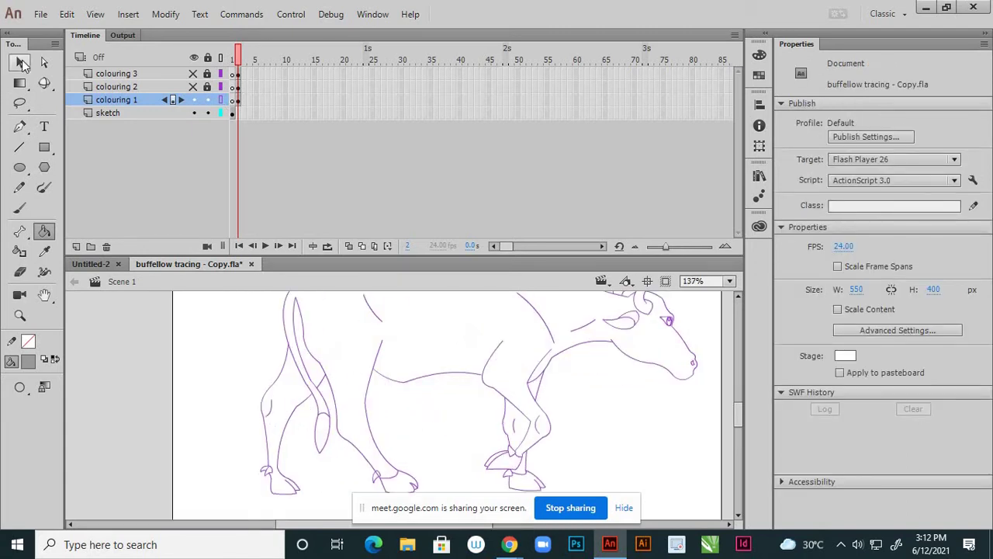
{"action": "left_click", "coordinate": [20, 62]}
Join the front end of the belly line to the front leg's outline, closing the gap between them.
{"action": "scroll", "coordinate": [380, 371], "scroll_direction": "up", "scroll_amount": 4}
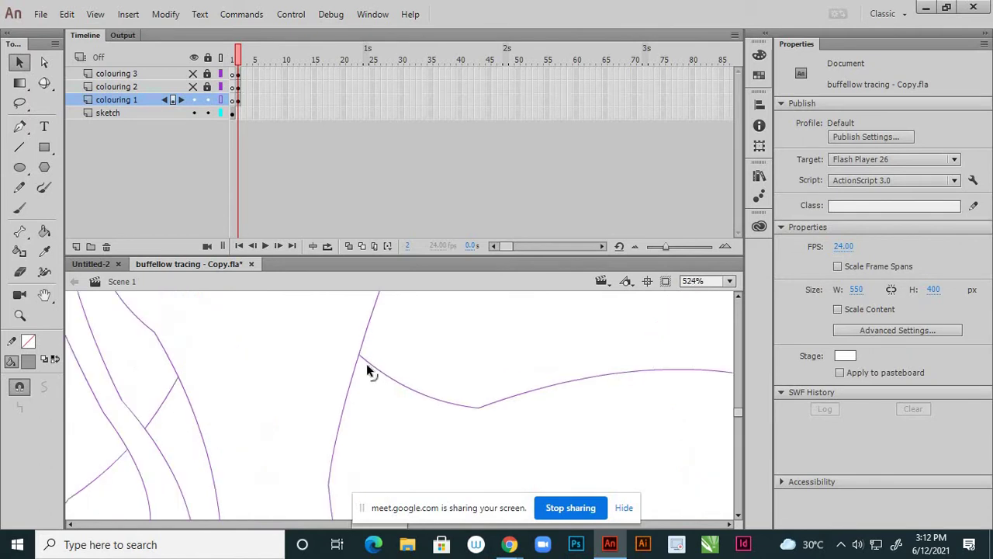
{"action": "scroll", "coordinate": [362, 361], "scroll_direction": "up", "scroll_amount": 2}
{"action": "scroll", "coordinate": [363, 365], "scroll_direction": "down", "scroll_amount": 4}
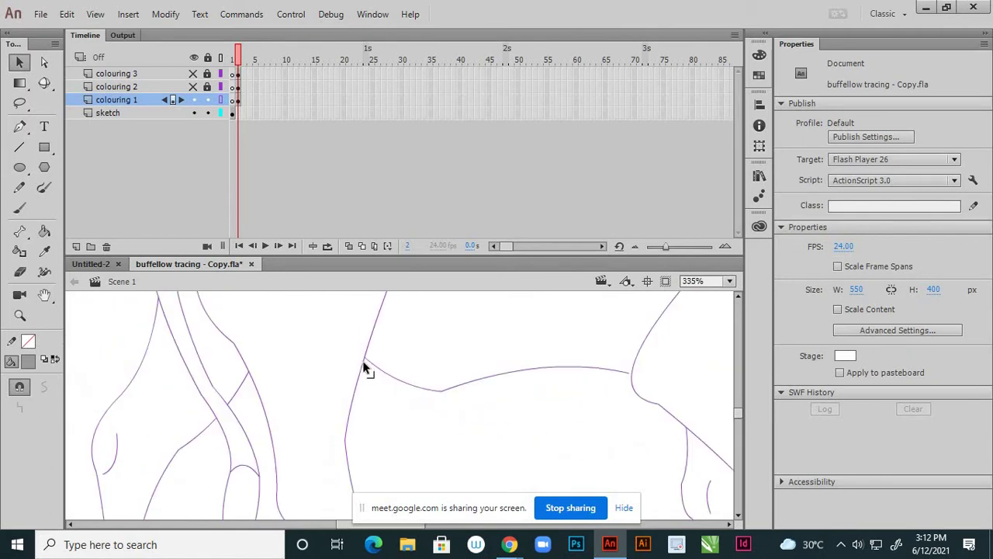
{"action": "scroll", "coordinate": [675, 370], "scroll_direction": "up", "scroll_amount": 3}
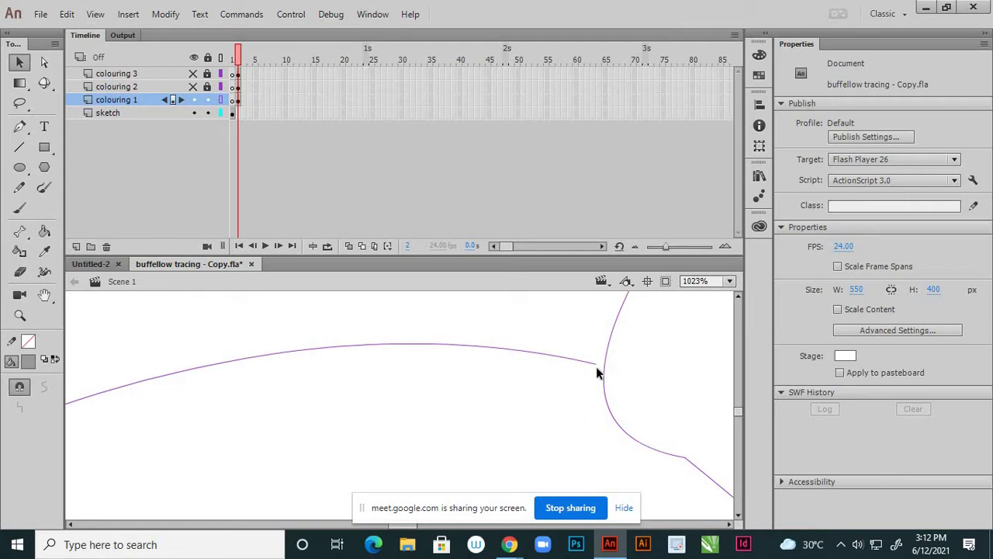
{"action": "scroll", "coordinate": [606, 366], "scroll_direction": "up", "scroll_amount": 2}
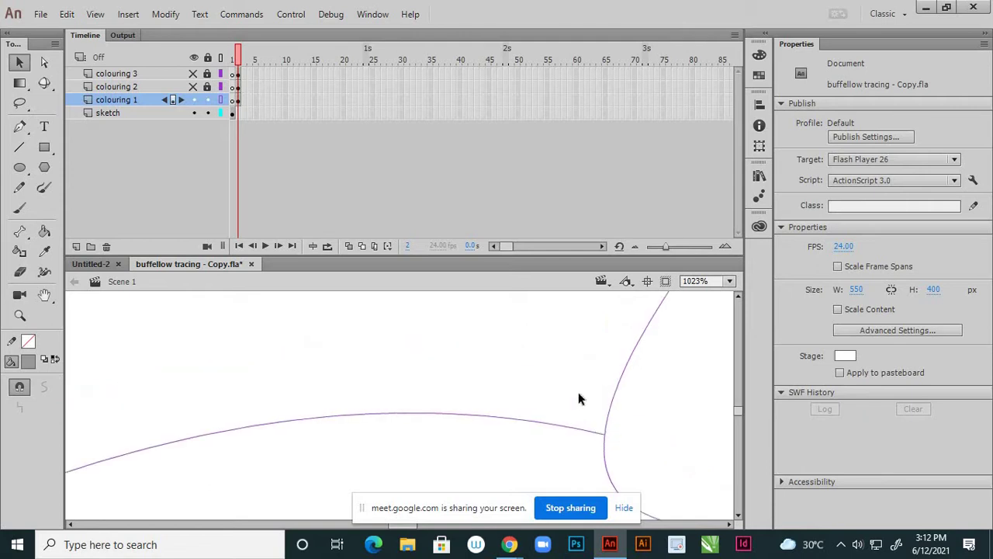
Draw a straight line about 12 px wide across the rearmost hind leg just above the hoof with the Line tool.
{"action": "scroll", "coordinate": [558, 356], "scroll_direction": "down", "scroll_amount": 2}
{"action": "scroll", "coordinate": [545, 334], "scroll_direction": "down", "scroll_amount": 3}
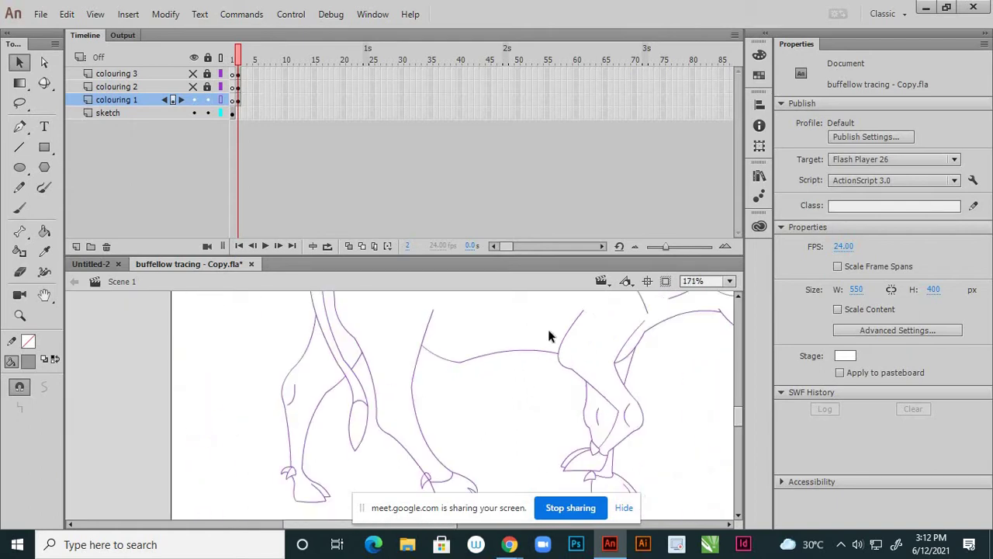
{"action": "scroll", "coordinate": [357, 459], "scroll_direction": "up", "scroll_amount": 4}
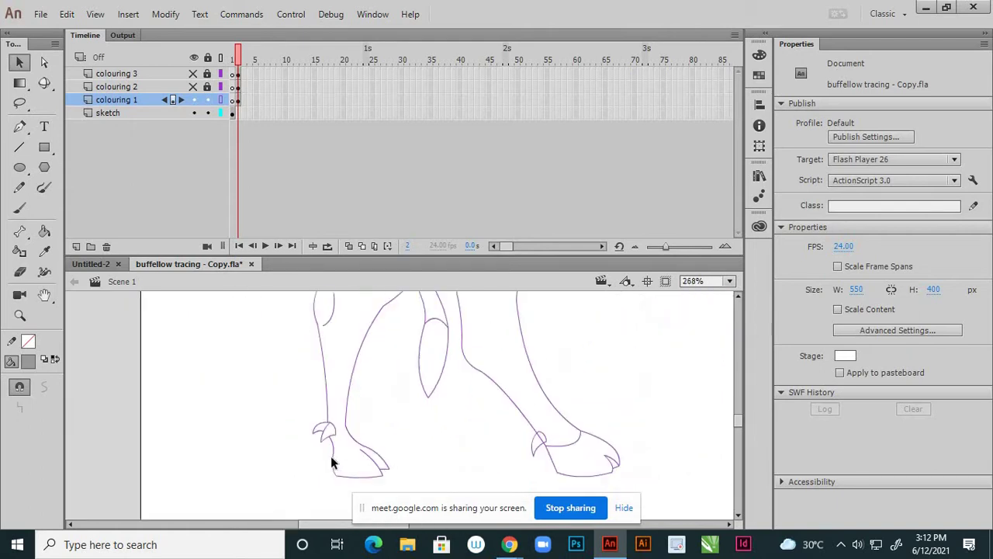
{"action": "scroll", "coordinate": [359, 435], "scroll_direction": "up", "scroll_amount": 1}
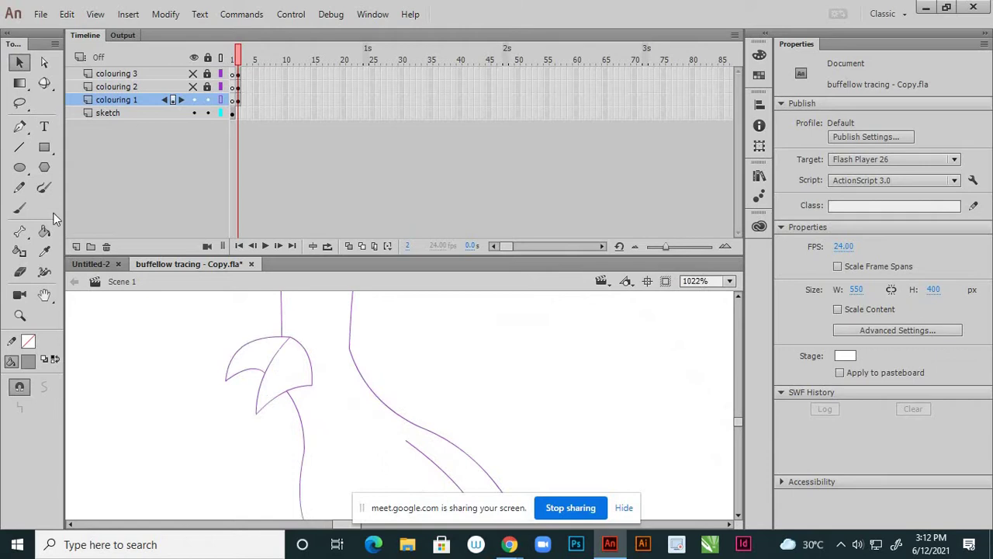
{"action": "left_click", "coordinate": [20, 149]}
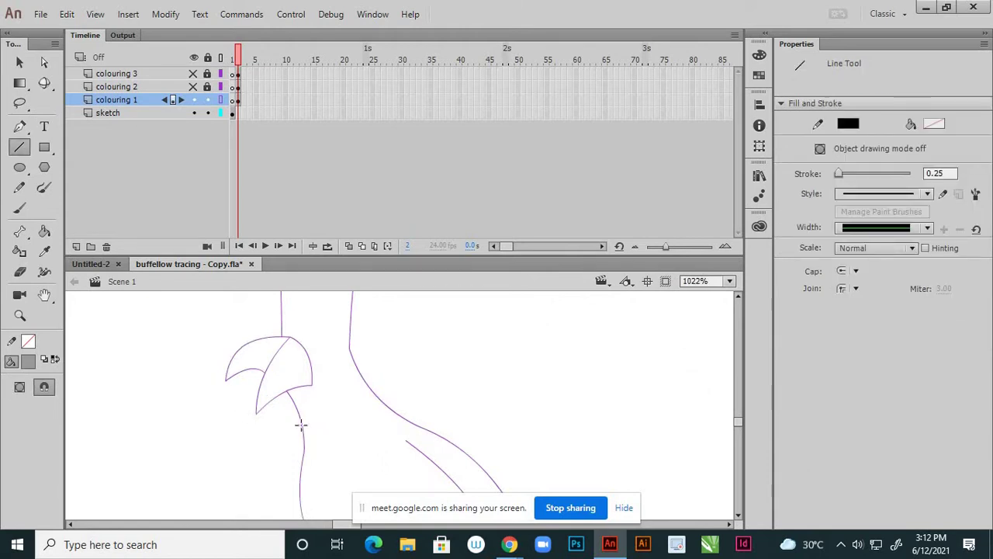
{"action": "left_click_drag", "start_coordinate": [314, 447], "coordinate": [403, 420]}
Bend the new line above the rearmost hoof upward into a shallow arc with the Selection tool.
{"action": "key", "text": "v"}
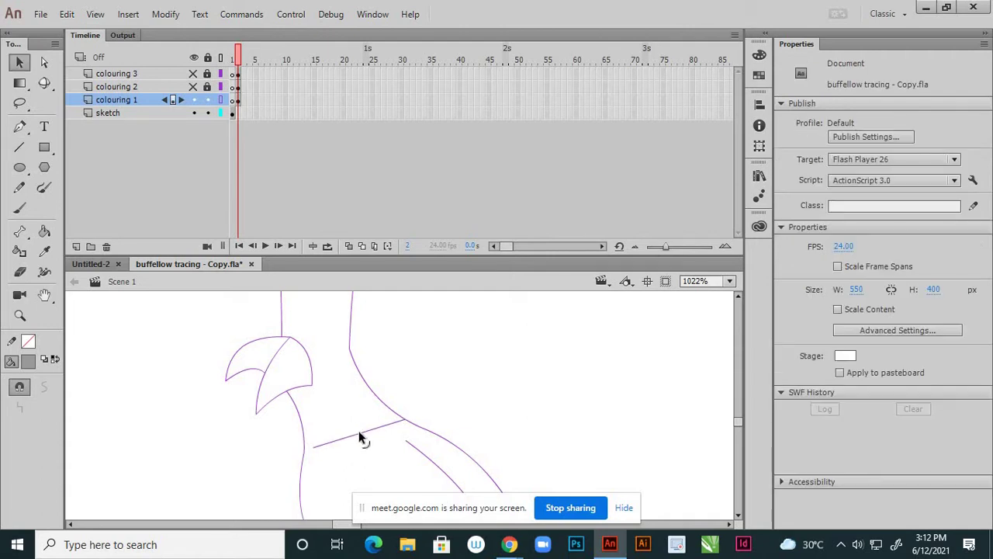
{"action": "left_click", "coordinate": [359, 433]}
{"action": "left_click", "coordinate": [356, 419]}
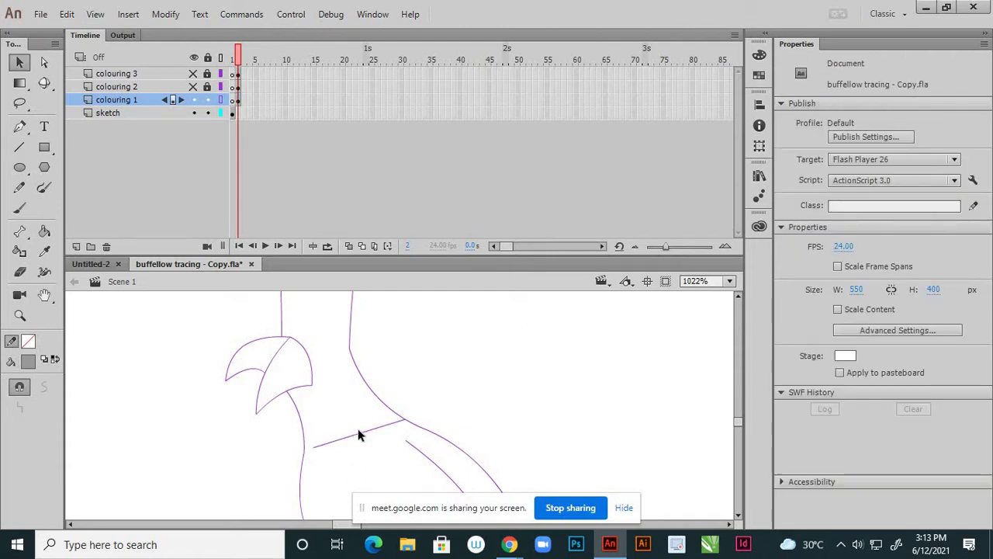
{"action": "left_click_drag", "start_coordinate": [358, 428], "coordinate": [361, 418]}
{"action": "left_click", "coordinate": [316, 450]}
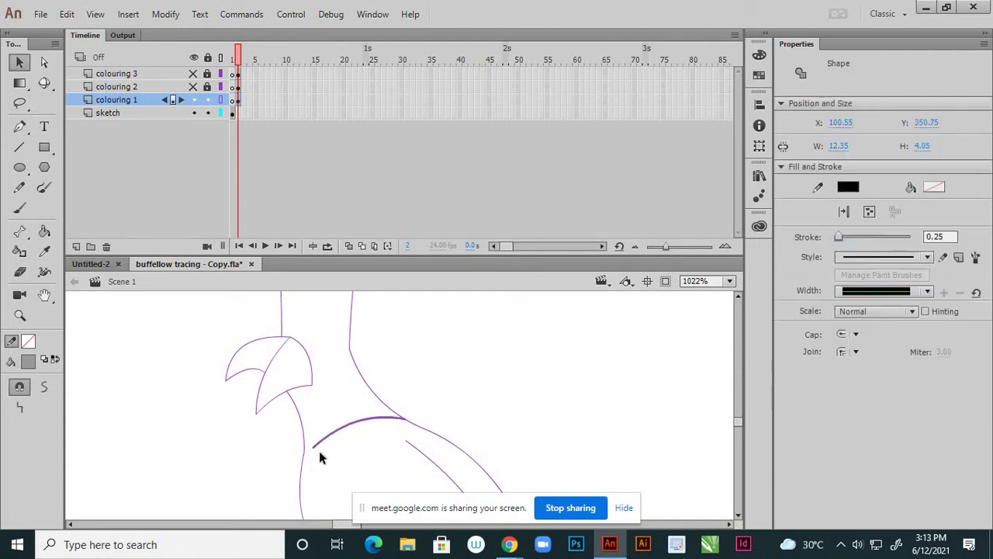
Snap the arc's loose end onto the back outline of the leg so the rearmost hoof is closed off.
{"action": "left_click", "coordinate": [319, 451]}
{"action": "left_click", "coordinate": [315, 450]}
{"action": "left_click", "coordinate": [315, 455]}
{"action": "left_click_drag", "start_coordinate": [315, 450], "coordinate": [304, 450]}
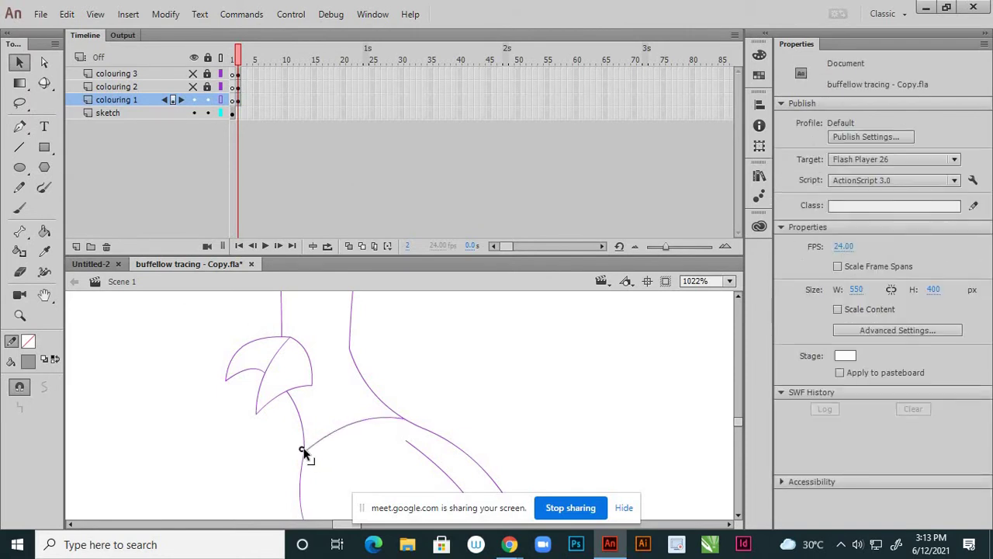
{"action": "left_click", "coordinate": [338, 429]}
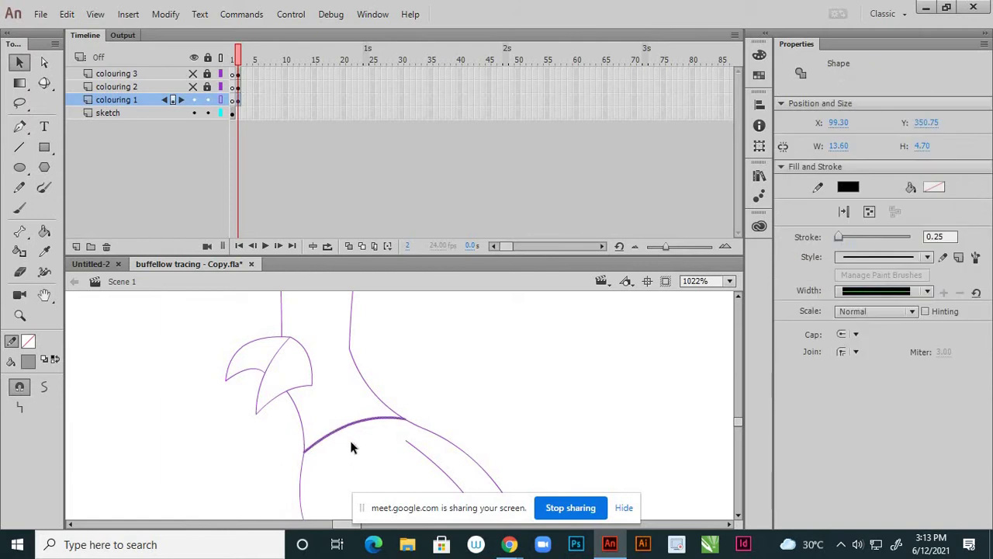
{"action": "left_click", "coordinate": [355, 403]}
Examine the outlines of the head, horns, back, tail and legs for remaining gaps.
{"action": "scroll", "coordinate": [356, 393], "scroll_direction": "down", "scroll_amount": 3}
{"action": "scroll", "coordinate": [357, 393], "scroll_direction": "down", "scroll_amount": 4}
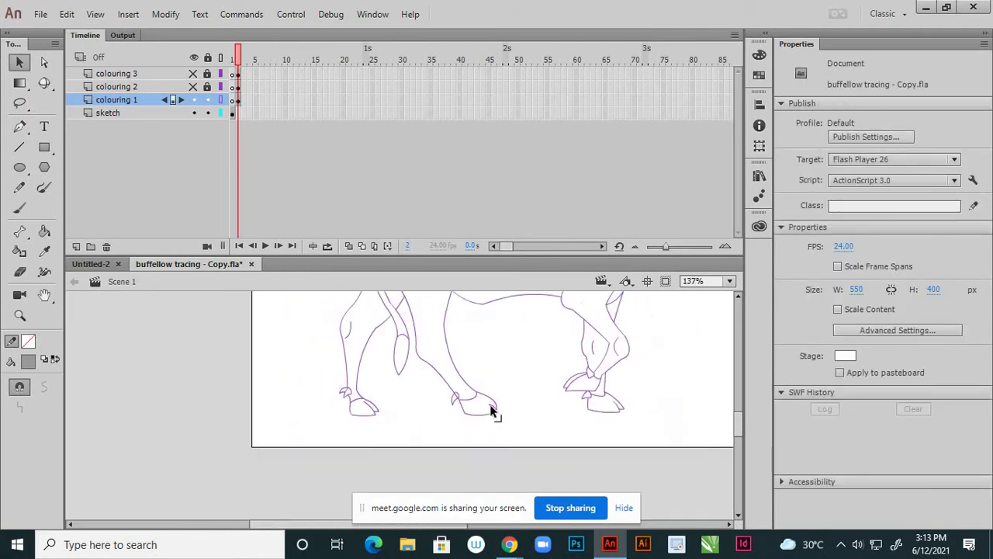
{"action": "scroll", "coordinate": [572, 366], "scroll_direction": "down", "scroll_amount": 2}
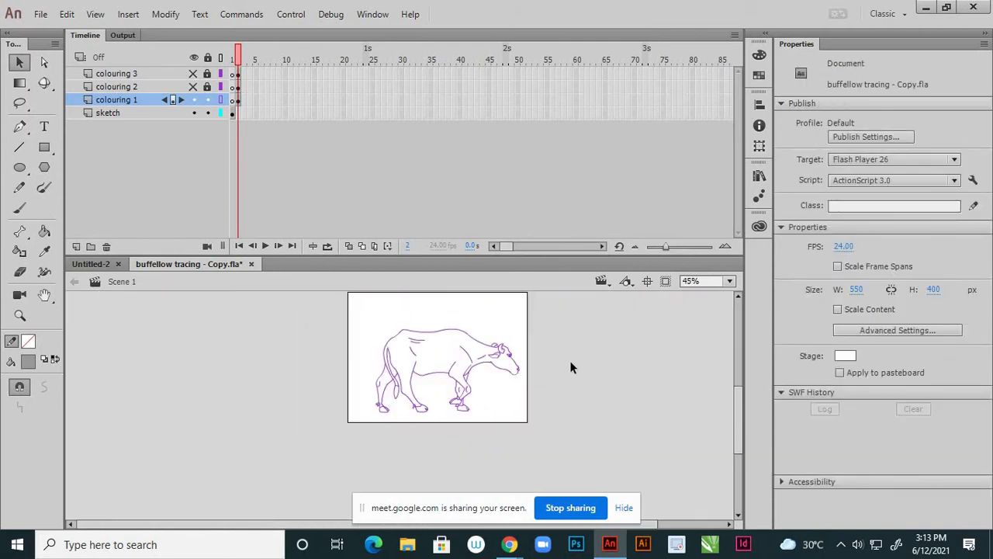
{"action": "scroll", "coordinate": [514, 355], "scroll_direction": "up", "scroll_amount": 7}
{"action": "scroll", "coordinate": [468, 344], "scroll_direction": "up", "scroll_amount": 2}
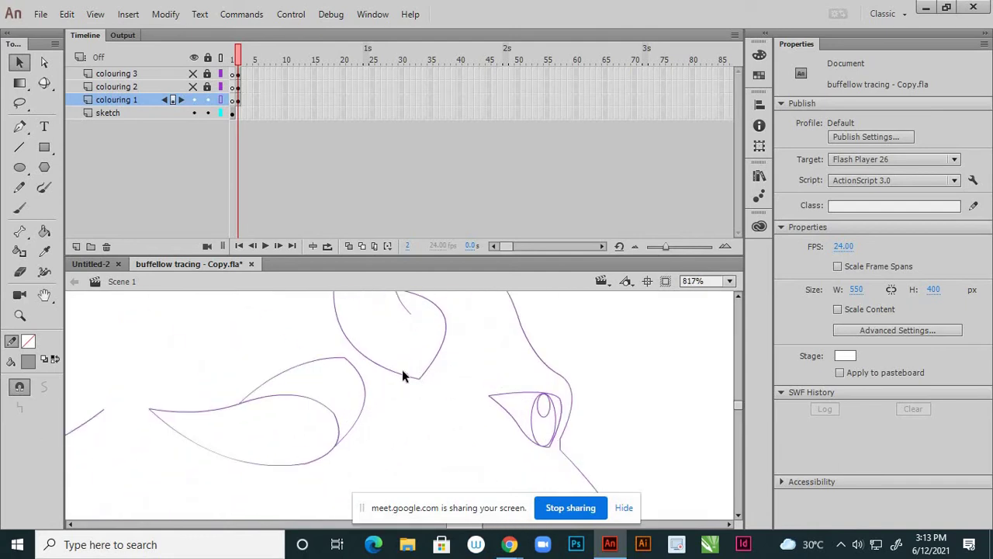
{"action": "key", "text": "h"}
{"action": "left_click_drag", "start_coordinate": [478, 464], "coordinate": [478, 465]}
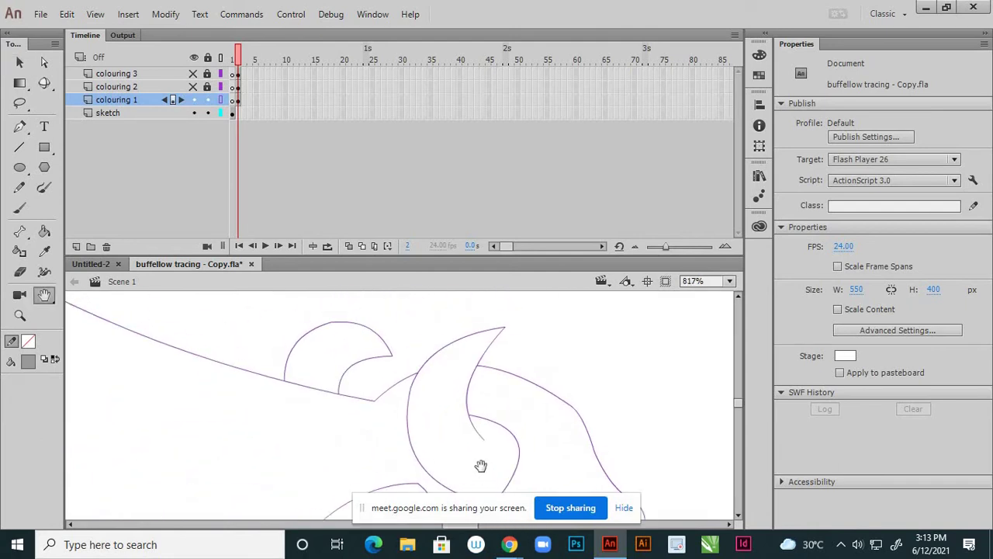
{"action": "scroll", "coordinate": [491, 386], "scroll_direction": "up", "scroll_amount": 4}
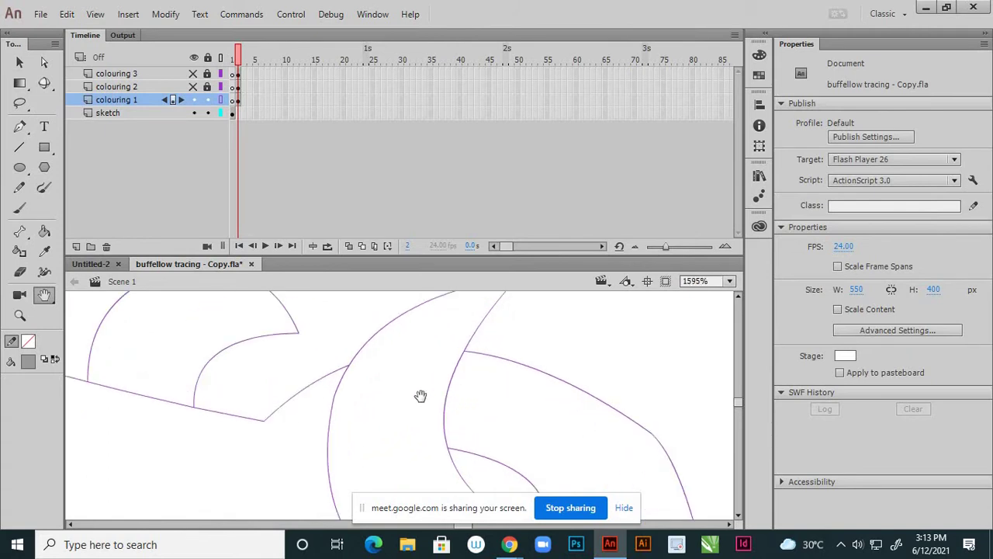
{"action": "scroll", "coordinate": [716, 439], "scroll_direction": "down", "scroll_amount": 2}
{"action": "scroll", "coordinate": [393, 393], "scroll_direction": "down", "scroll_amount": 3}
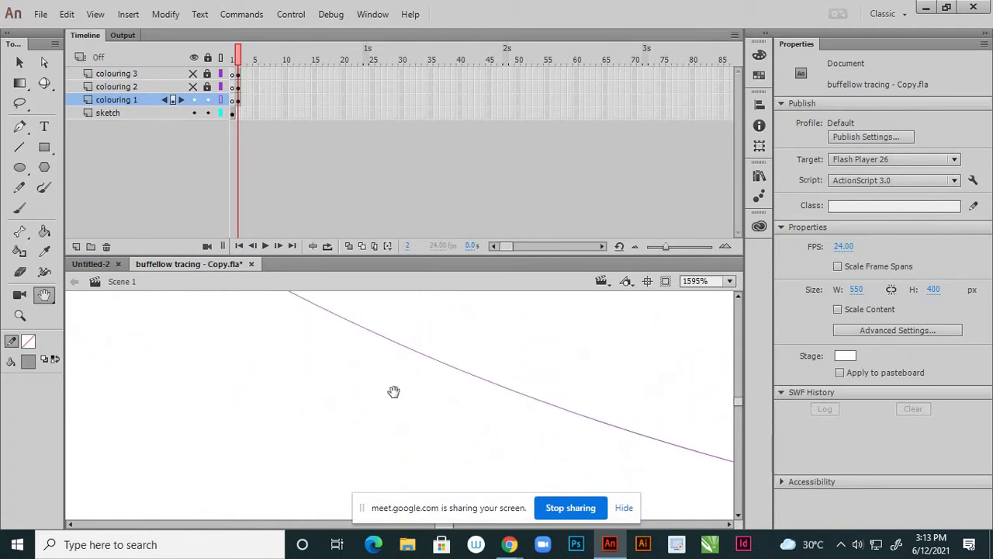
{"action": "mouse_move", "coordinate": [394, 393]}
{"action": "left_mouse_down"}
{"action": "mouse_move", "coordinate": [541, 374]}
{"action": "mouse_move", "coordinate": [557, 385]}
{"action": "mouse_move", "coordinate": [530, 401]}
{"action": "mouse_move", "coordinate": [477, 406]}
{"action": "left_mouse_up"}
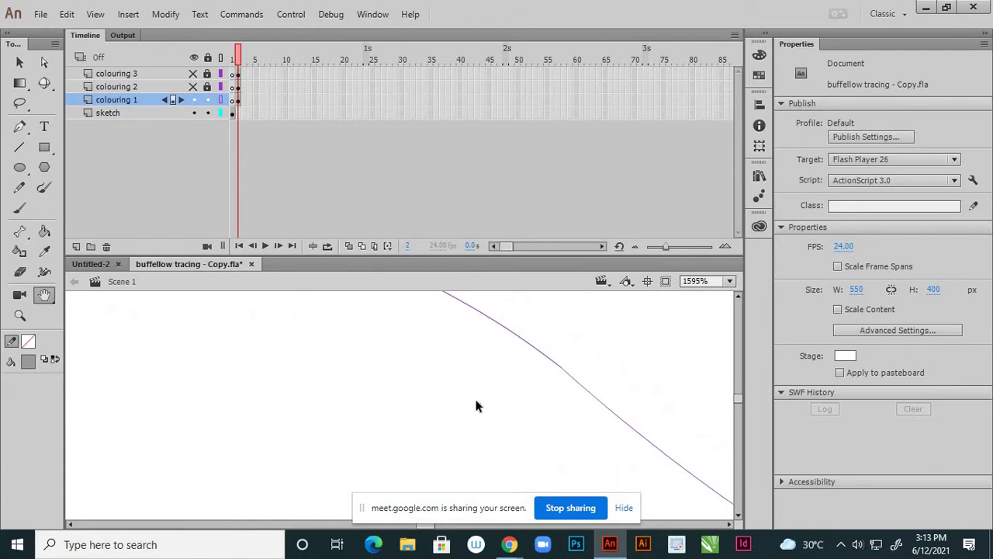
{"action": "scroll", "coordinate": [411, 349], "scroll_direction": "down", "scroll_amount": 2}
{"action": "mouse_move", "coordinate": [411, 348]}
{"action": "left_mouse_down"}
{"action": "mouse_move", "coordinate": [412, 395]}
{"action": "mouse_move", "coordinate": [636, 393]}
{"action": "mouse_move", "coordinate": [239, 430]}
{"action": "mouse_move", "coordinate": [393, 470]}
{"action": "mouse_move", "coordinate": [452, 373]}
{"action": "mouse_move", "coordinate": [368, 443]}
{"action": "mouse_move", "coordinate": [382, 427]}
{"action": "mouse_move", "coordinate": [379, 391]}
{"action": "mouse_move", "coordinate": [441, 437]}
{"action": "mouse_move", "coordinate": [381, 372]}
{"action": "mouse_move", "coordinate": [406, 353]}
{"action": "left_mouse_up"}
{"action": "scroll", "coordinate": [405, 347], "scroll_direction": "down", "scroll_amount": 2}
{"action": "mouse_move", "coordinate": [434, 432]}
{"action": "left_mouse_down"}
{"action": "mouse_move", "coordinate": [404, 321]}
{"action": "mouse_move", "coordinate": [357, 330]}
{"action": "mouse_move", "coordinate": [390, 334]}
{"action": "mouse_move", "coordinate": [409, 390]}
{"action": "mouse_move", "coordinate": [461, 349]}
{"action": "mouse_move", "coordinate": [391, 333]}
{"action": "mouse_move", "coordinate": [428, 421]}
{"action": "mouse_move", "coordinate": [381, 421]}
{"action": "mouse_move", "coordinate": [417, 403]}
{"action": "left_mouse_up"}
{"action": "scroll", "coordinate": [353, 423], "scroll_direction": "down", "scroll_amount": 1}
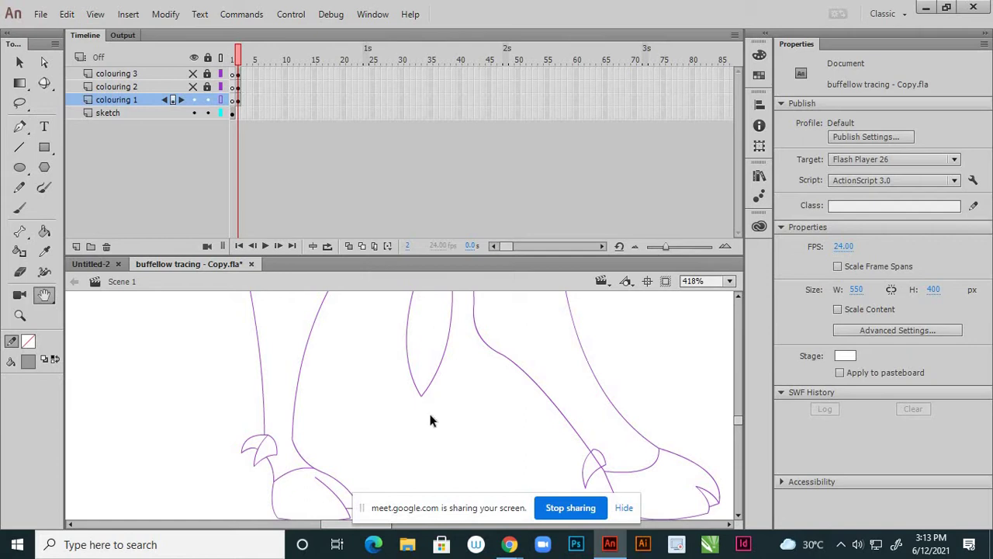
{"action": "scroll", "coordinate": [430, 419], "scroll_direction": "down", "scroll_amount": 1}
Open the stage colour swatches and choose white as the stage background.
{"action": "left_click", "coordinate": [848, 358]}
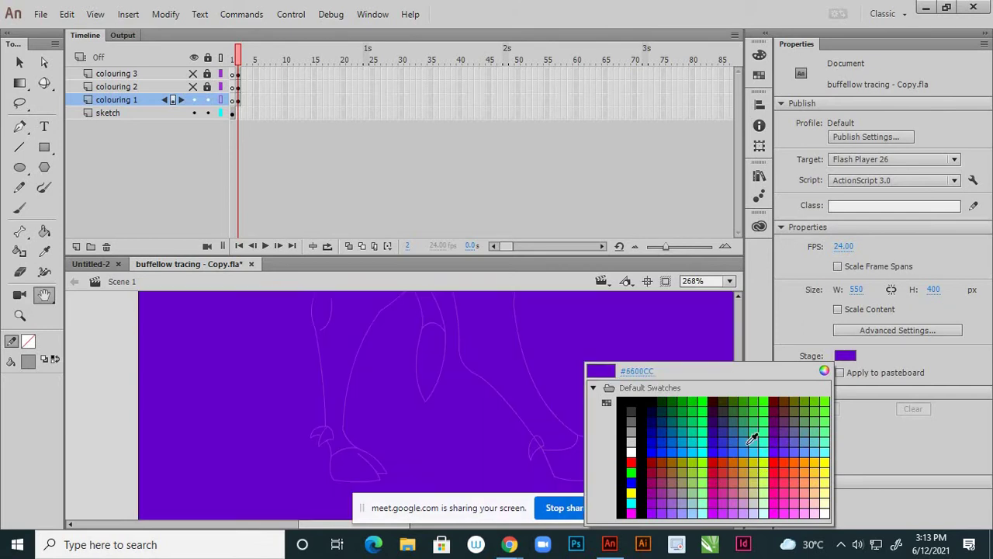
{"action": "left_click", "coordinate": [632, 450]}
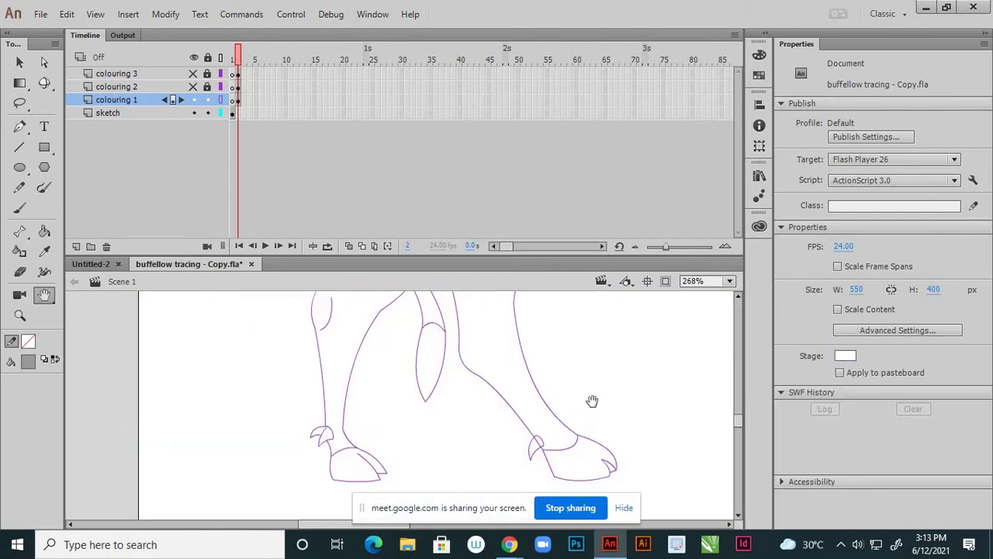
Activate the Selection tool and turn off the outline display of the colouring 1 layer.
{"action": "scroll", "coordinate": [543, 454], "scroll_direction": "up", "scroll_amount": 2}
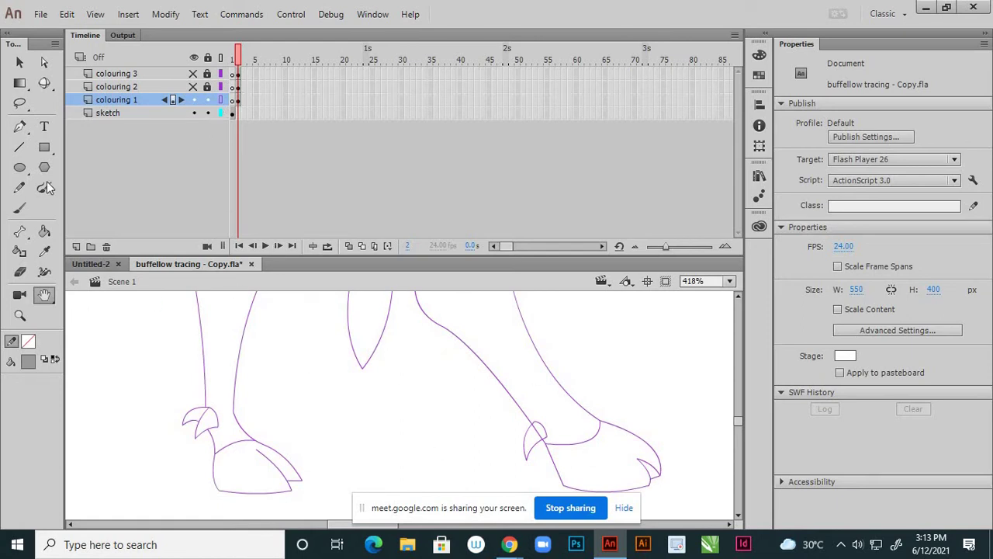
{"action": "left_click", "coordinate": [20, 62]}
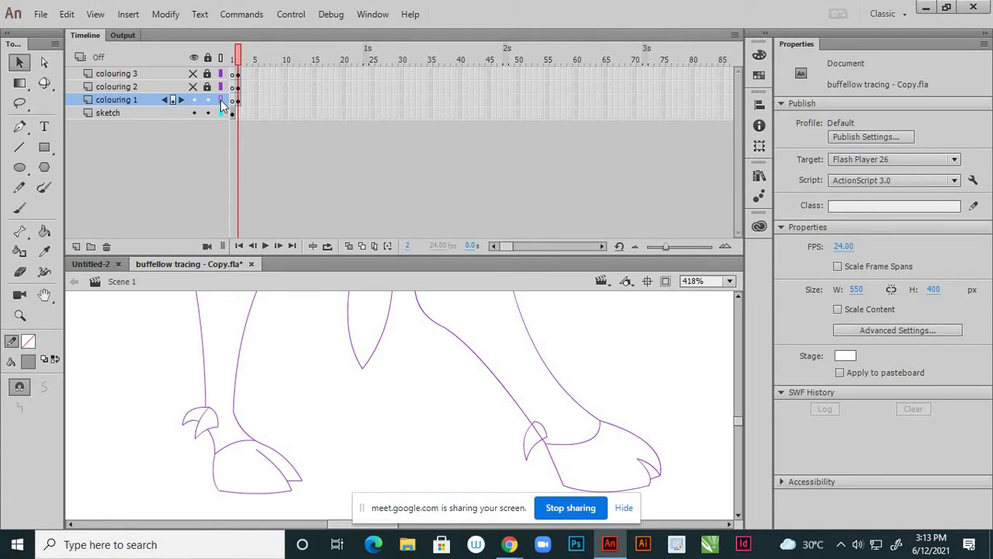
{"action": "left_click", "coordinate": [221, 101]}
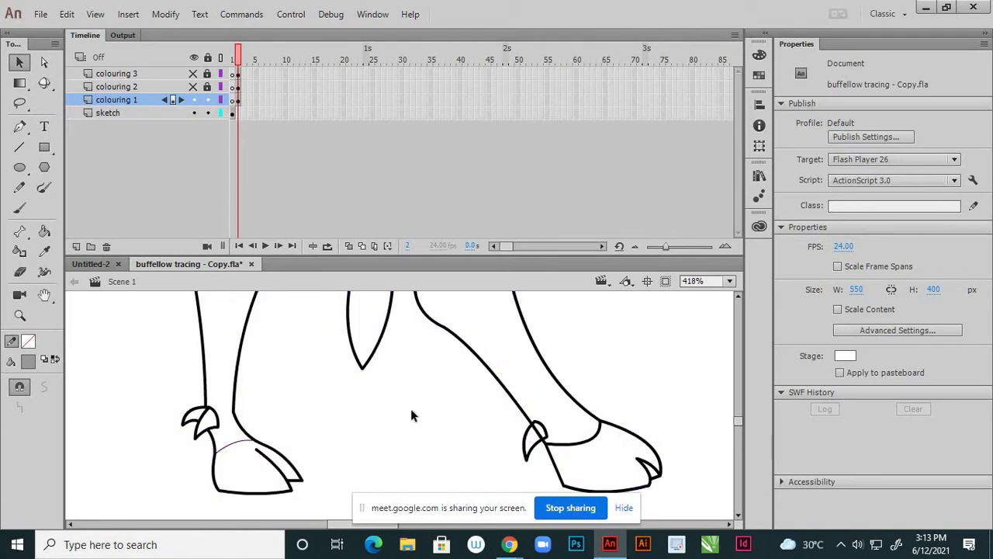
{"action": "scroll", "coordinate": [536, 434], "scroll_direction": "up", "scroll_amount": 3}
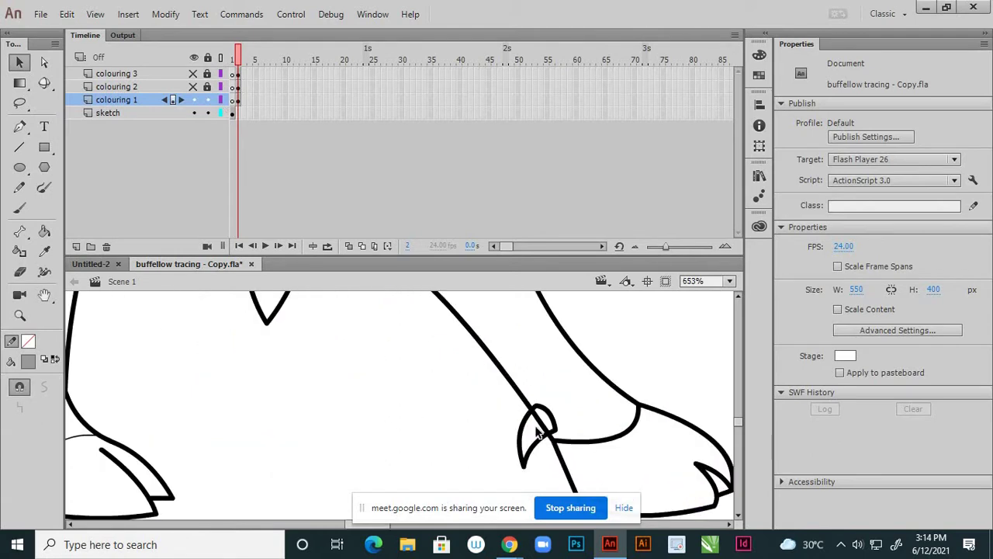
Delete the leg outline segment that crosses the dewclaw of the near hind leg.
{"action": "left_click", "coordinate": [540, 429]}
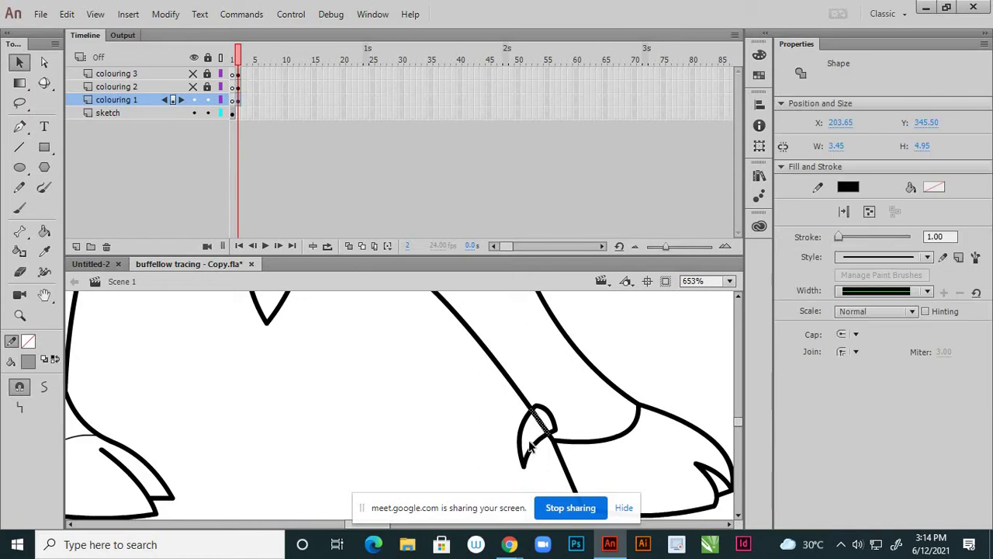
{"action": "left_click", "coordinate": [530, 446]}
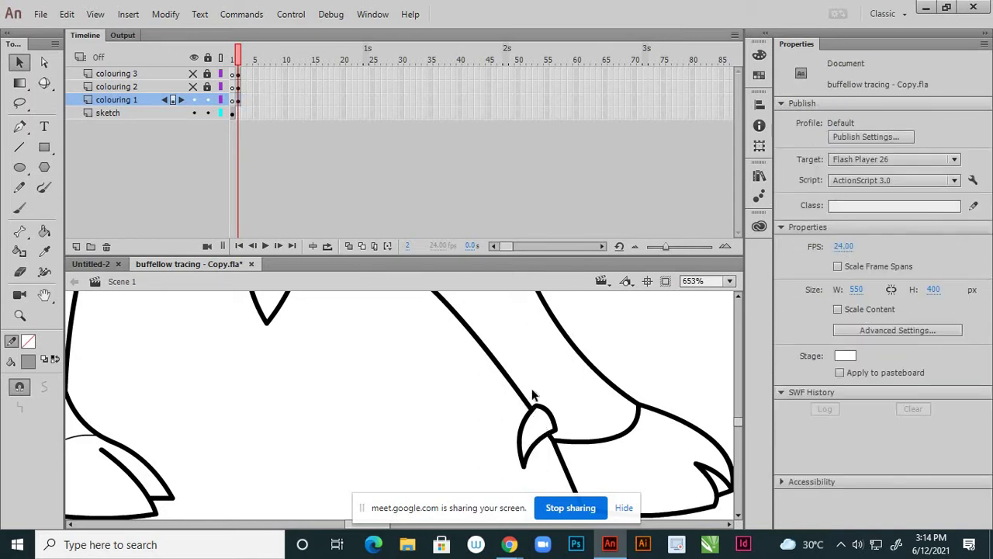
Fill the buffalo's body with grey using the Paint Bucket tool.
{"action": "scroll", "coordinate": [503, 417], "scroll_direction": "down", "scroll_amount": 6}
{"action": "scroll", "coordinate": [500, 426], "scroll_direction": "down", "scroll_amount": 2}
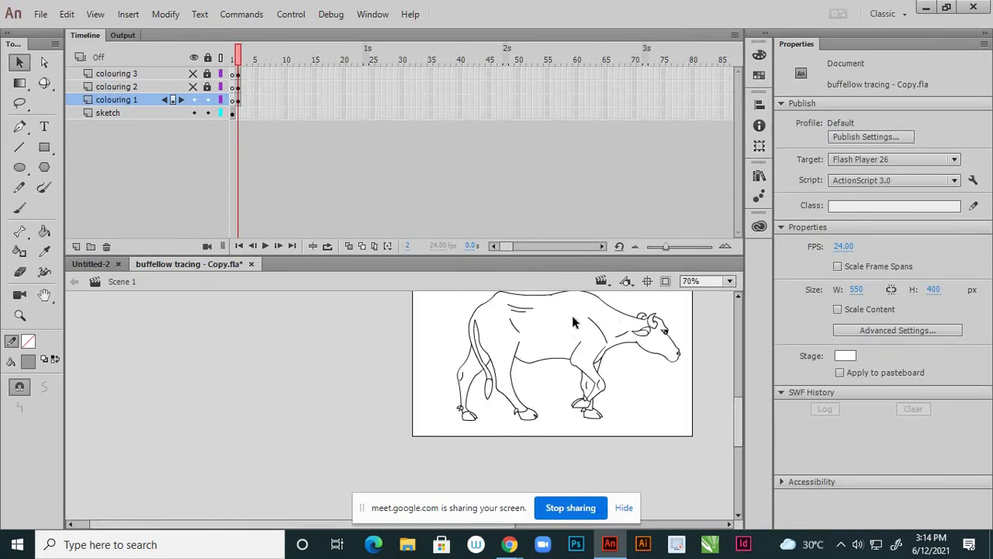
{"action": "scroll", "coordinate": [572, 315], "scroll_direction": "up", "scroll_amount": 2}
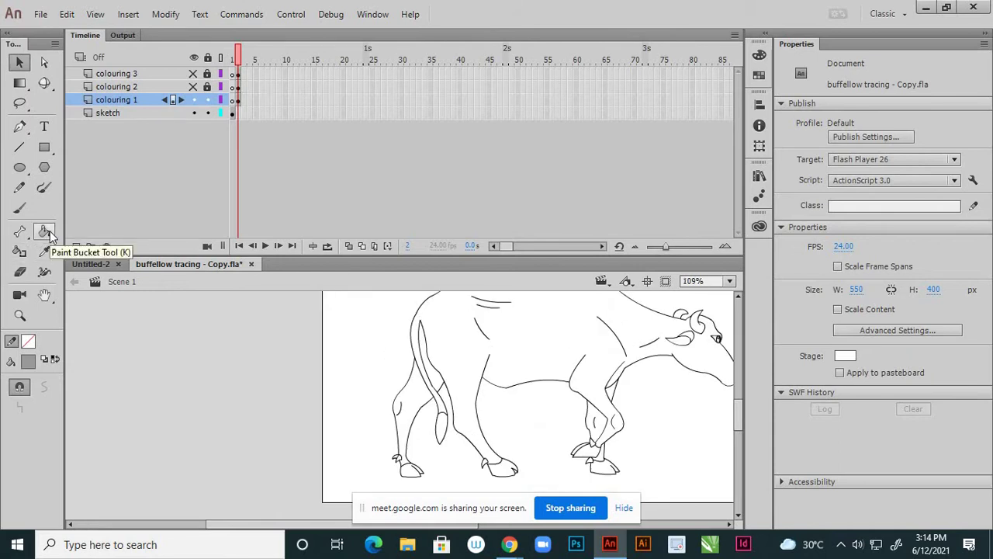
{"action": "left_click", "coordinate": [45, 232]}
{"action": "left_click", "coordinate": [544, 335]}
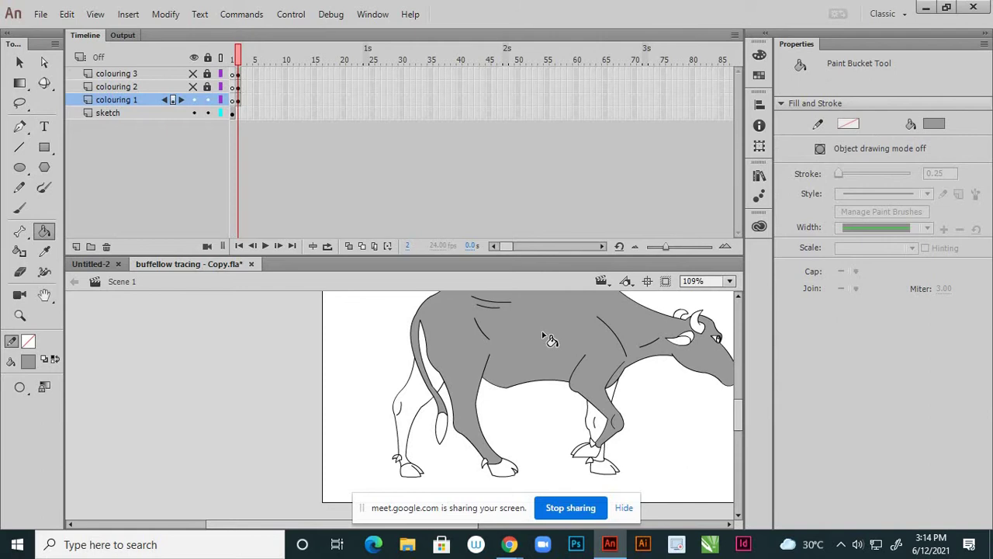
Fill both parts of the ear and the two horns with the same grey.
{"action": "scroll", "coordinate": [460, 380], "scroll_direction": "down", "scroll_amount": 2}
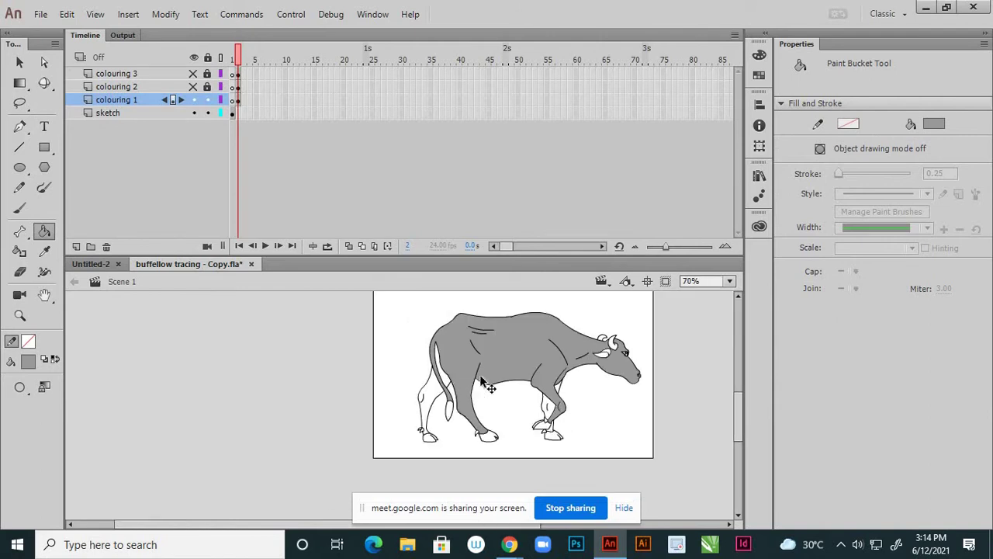
{"action": "scroll", "coordinate": [624, 345], "scroll_direction": "up", "scroll_amount": 4}
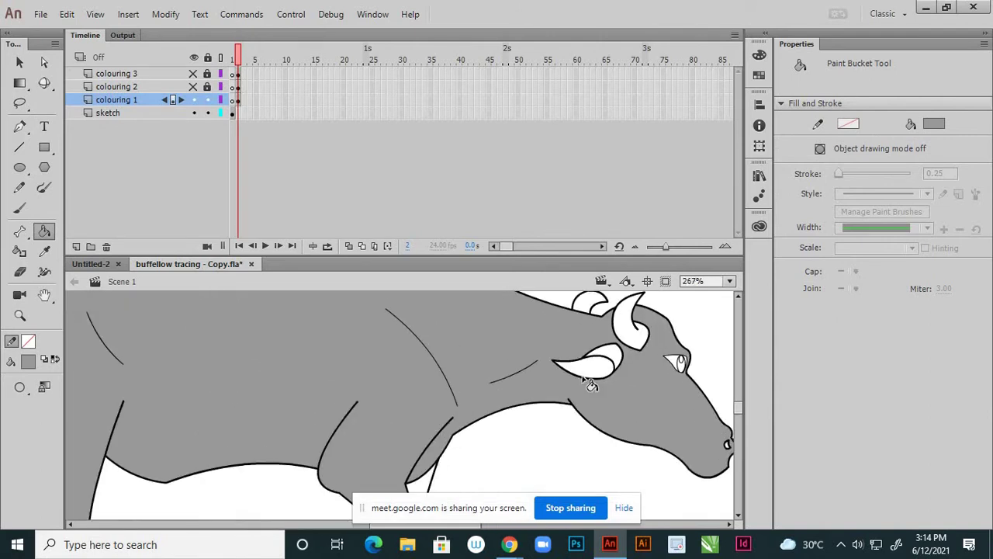
{"action": "left_click", "coordinate": [613, 359]}
{"action": "left_click", "coordinate": [613, 359]}
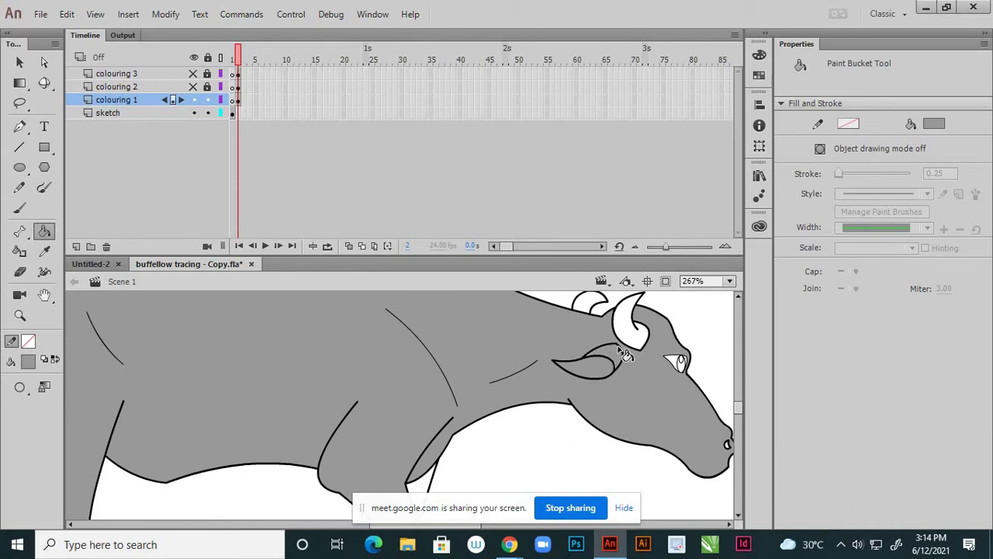
{"action": "left_click", "coordinate": [635, 335]}
{"action": "left_click", "coordinate": [600, 313]}
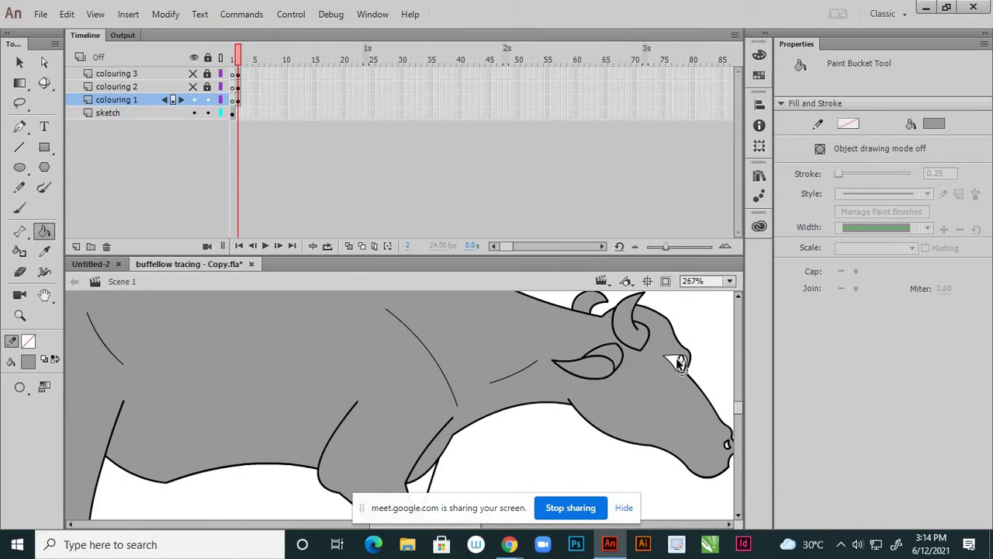
Fill the far hind leg, the leg area beside the tail and the tail tuft with grey.
{"action": "scroll", "coordinate": [599, 313], "scroll_direction": "down", "scroll_amount": 4}
{"action": "scroll", "coordinate": [402, 419], "scroll_direction": "up", "scroll_amount": 3}
{"action": "left_click", "coordinate": [372, 433]}
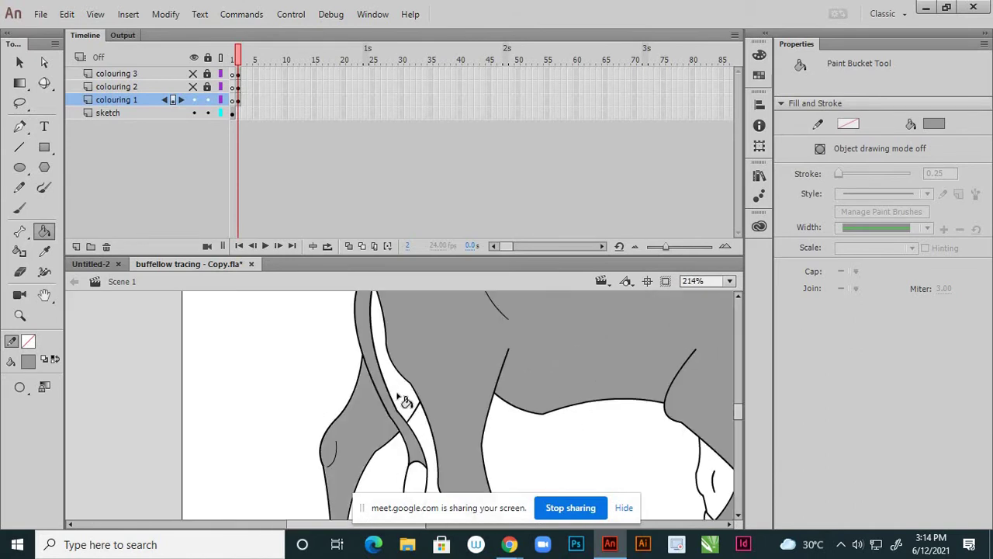
{"action": "left_click", "coordinate": [404, 402]}
{"action": "scroll", "coordinate": [404, 397], "scroll_direction": "down", "scroll_amount": 4}
{"action": "scroll", "coordinate": [411, 418], "scroll_direction": "up", "scroll_amount": 3}
{"action": "left_click", "coordinate": [411, 412]}
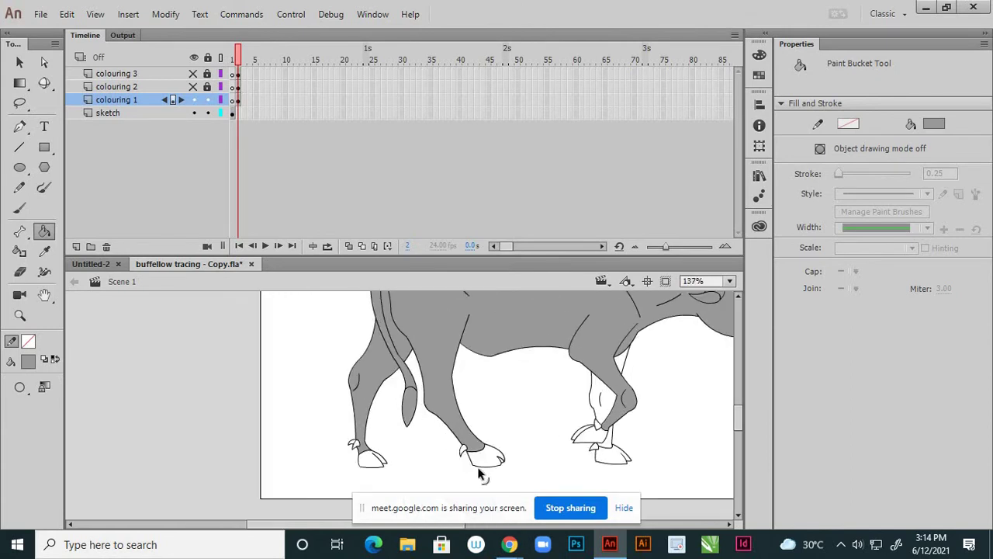
Fill both hind hooves, their dewclaws and the cleft of the near hind hoof with grey.
{"action": "scroll", "coordinate": [482, 470], "scroll_direction": "up", "scroll_amount": 2}
{"action": "left_click", "coordinate": [262, 457]}
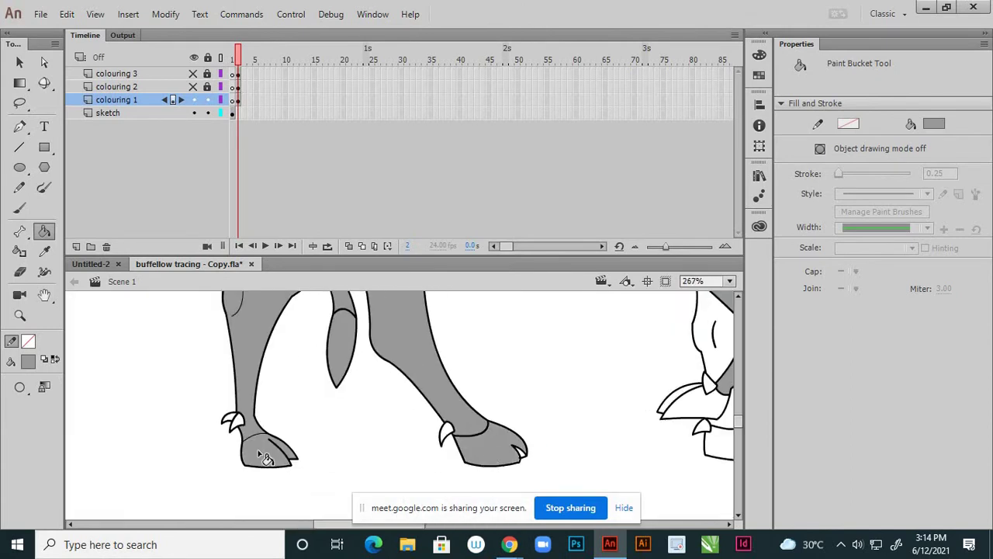
{"action": "scroll", "coordinate": [244, 431], "scroll_direction": "up", "scroll_amount": 3}
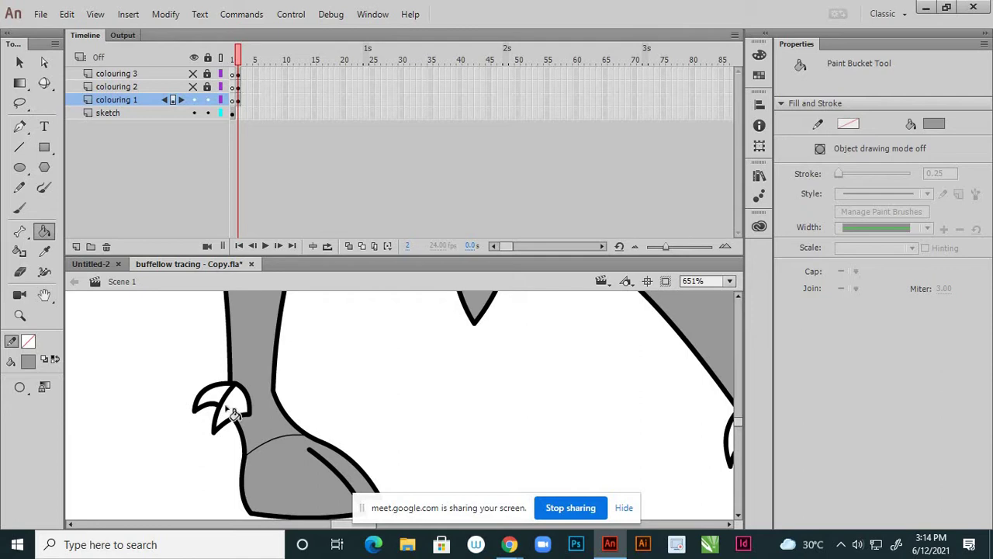
{"action": "scroll", "coordinate": [222, 399], "scroll_direction": "down", "scroll_amount": 3}
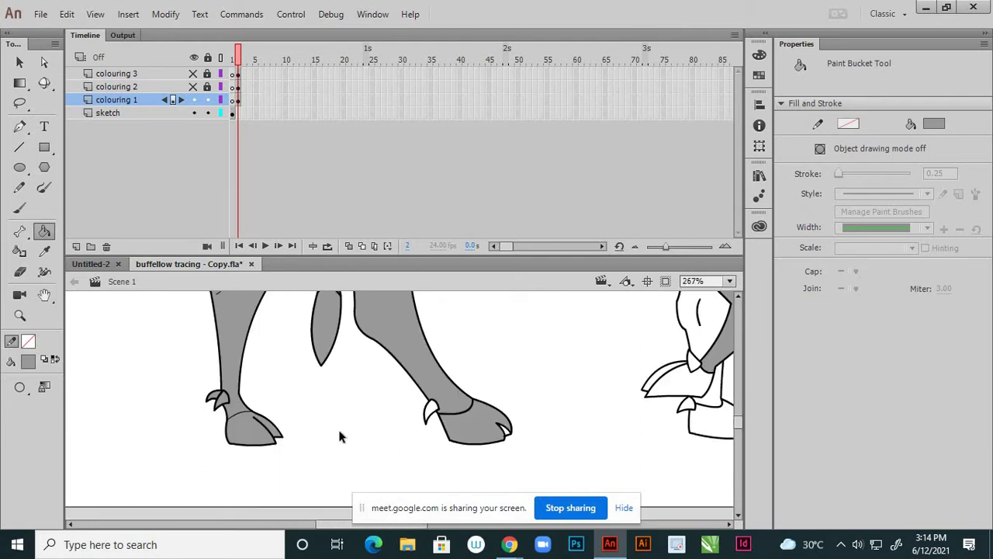
{"action": "scroll", "coordinate": [436, 415], "scroll_direction": "up", "scroll_amount": 3}
{"action": "left_click", "coordinate": [425, 410]}
{"action": "scroll", "coordinate": [588, 466], "scroll_direction": "up", "scroll_amount": 1}
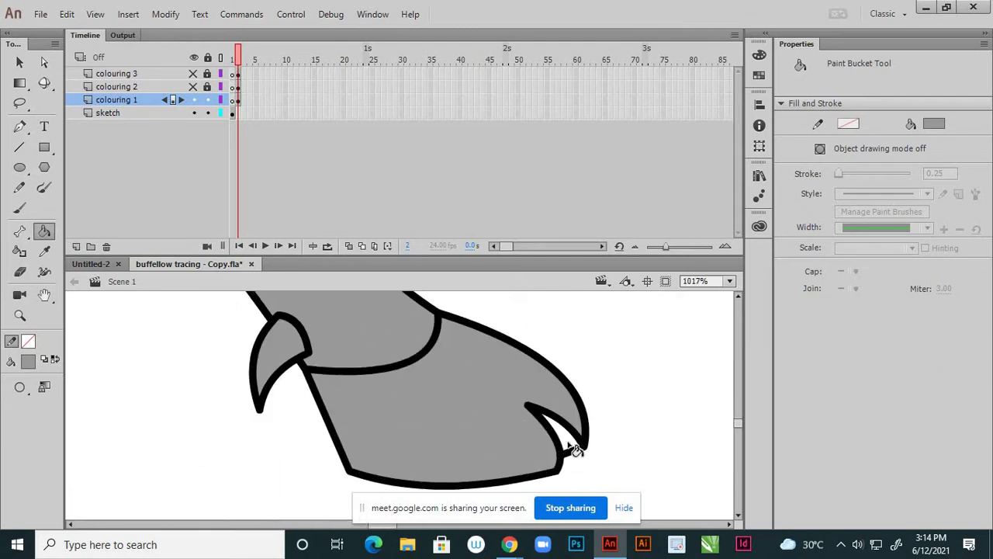
{"action": "left_click", "coordinate": [574, 450]}
Fill the far front leg behind the bent knee, the raised front hoof and the front dewclaws with grey.
{"action": "scroll", "coordinate": [425, 459], "scroll_direction": "down", "scroll_amount": 4}
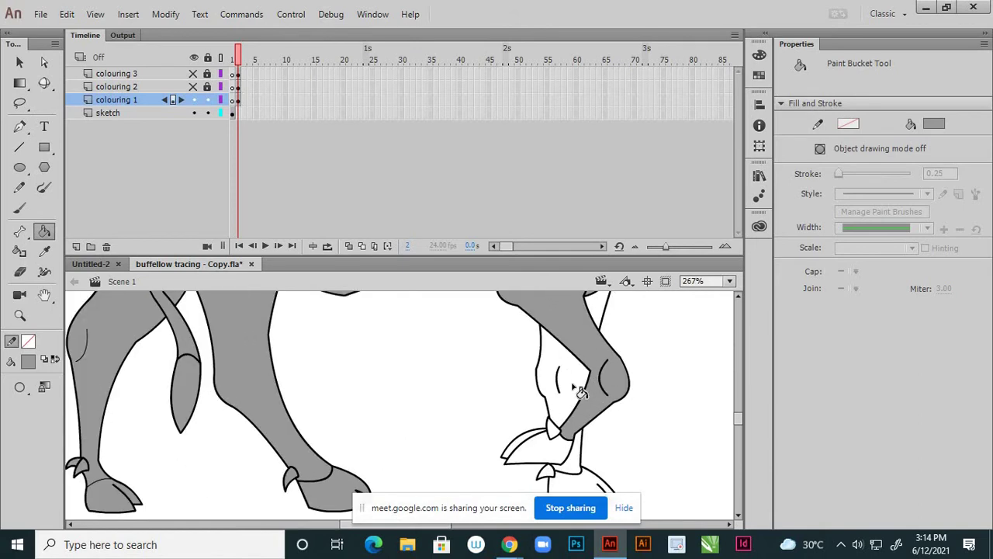
{"action": "left_click", "coordinate": [579, 392]}
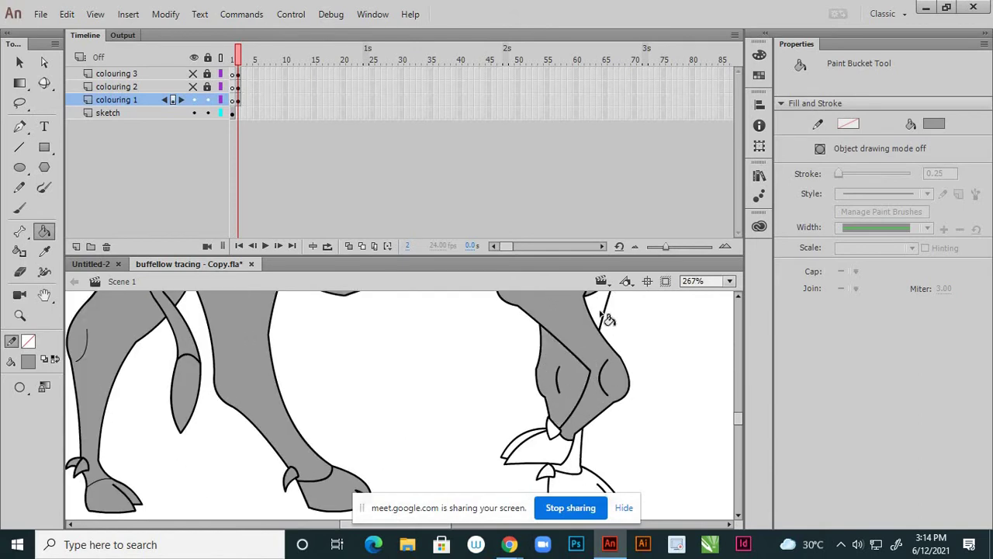
{"action": "left_click", "coordinate": [539, 457]}
{"action": "scroll", "coordinate": [580, 467], "scroll_direction": "up", "scroll_amount": 2}
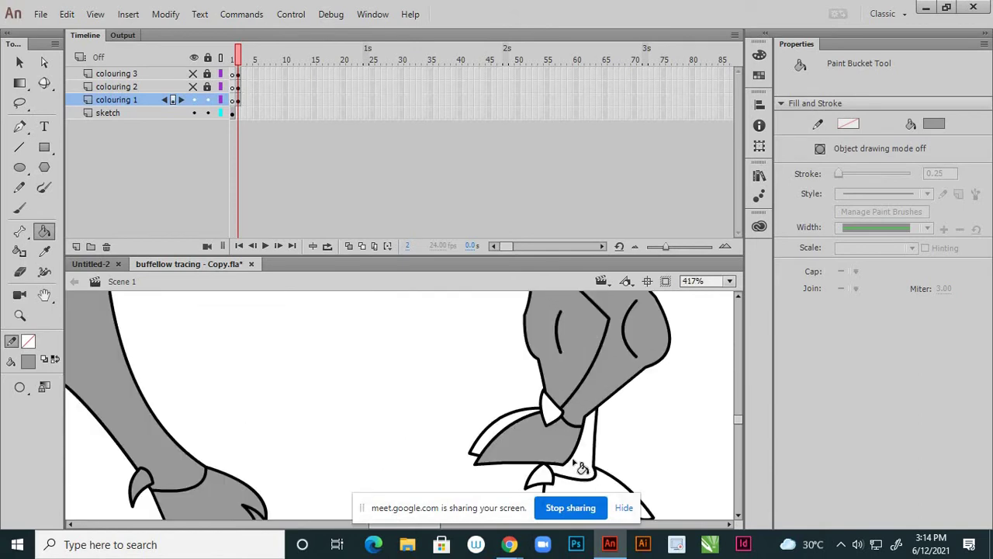
{"action": "left_click", "coordinate": [506, 429]}
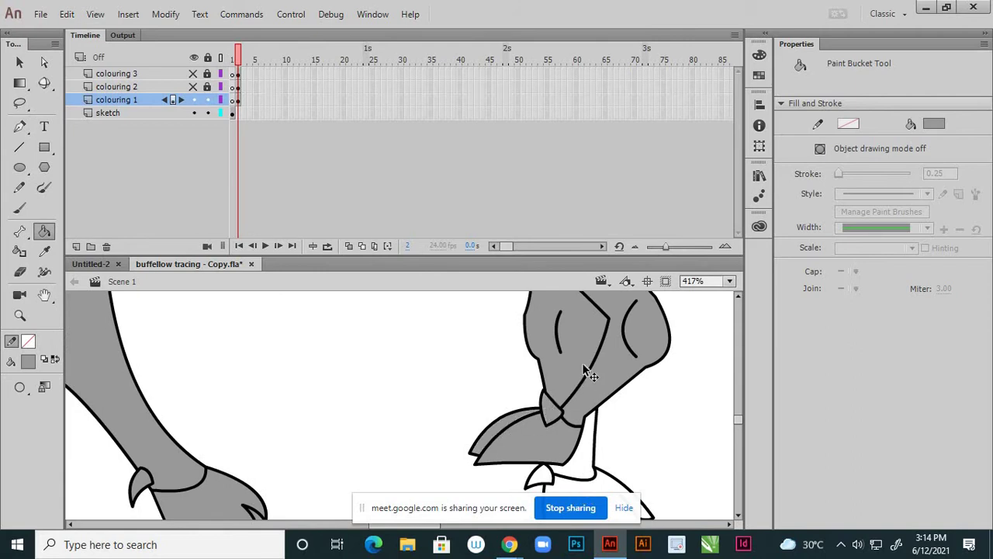
{"action": "scroll", "coordinate": [582, 363], "scroll_direction": "down", "scroll_amount": 2}
{"action": "scroll", "coordinate": [580, 414], "scroll_direction": "up", "scroll_amount": 1}
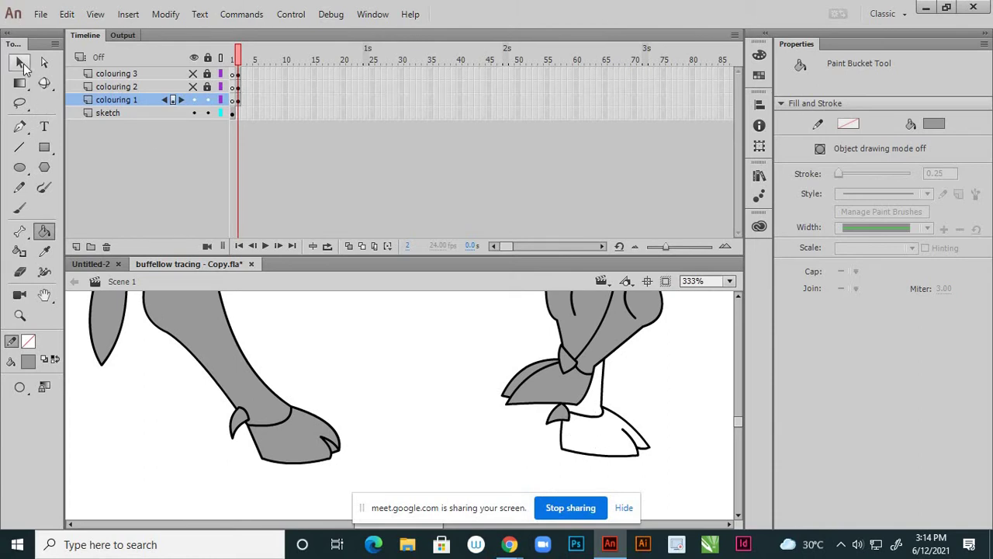
Examine the standing front hoof for gaps with the colouring 1 layer shown as outlines, and restore the normal display.
{"action": "left_click", "coordinate": [22, 63]}
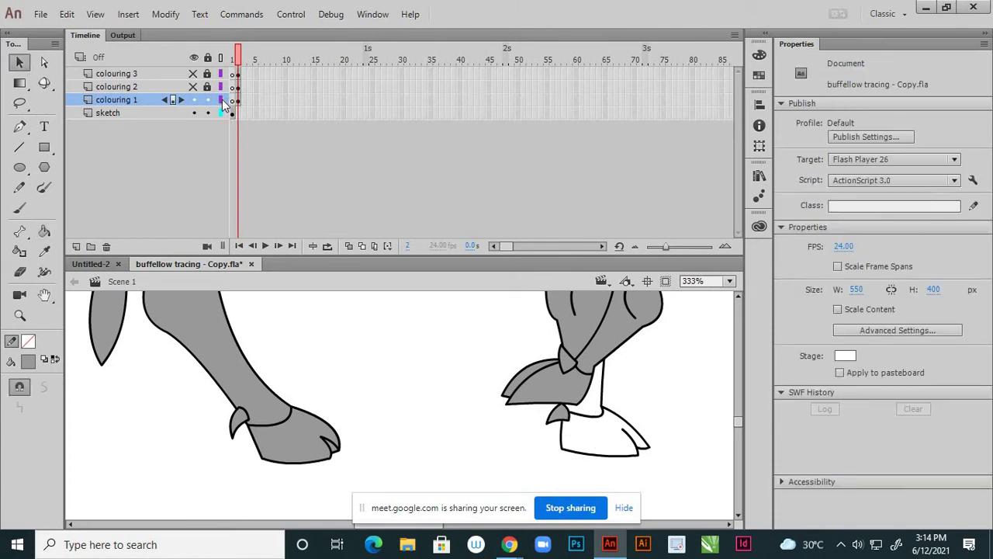
{"action": "left_click", "coordinate": [222, 101]}
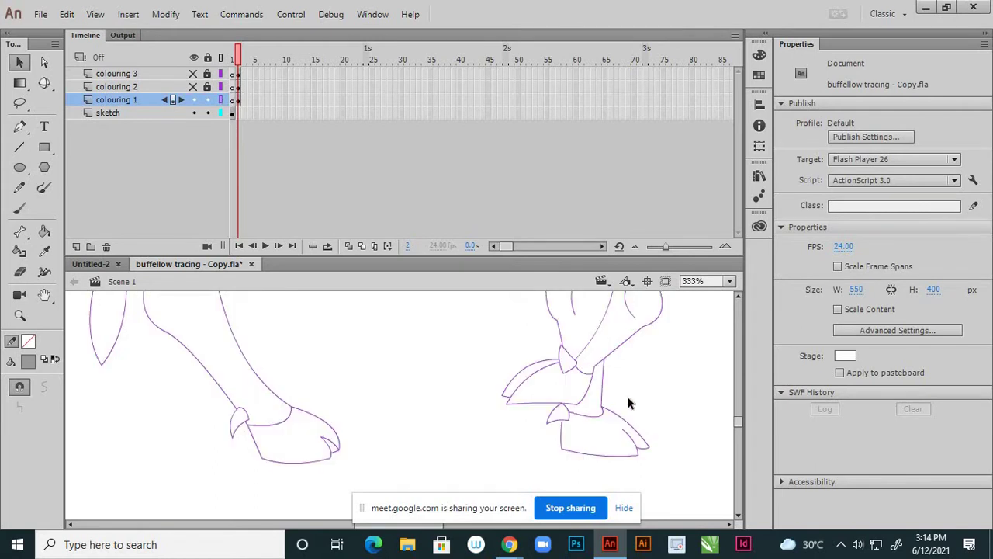
{"action": "scroll", "coordinate": [571, 435], "scroll_direction": "up", "scroll_amount": 4}
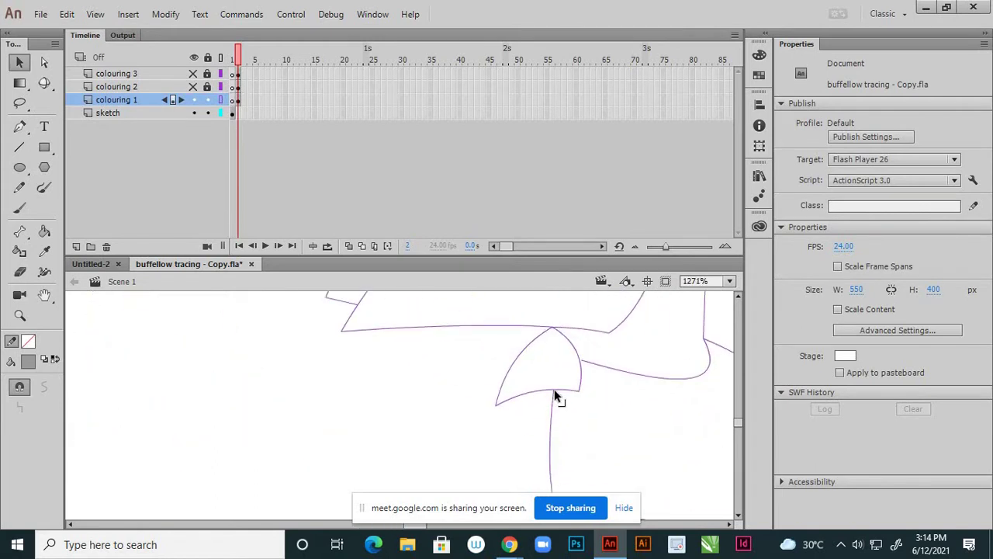
{"action": "scroll", "coordinate": [528, 384], "scroll_direction": "up", "scroll_amount": 3}
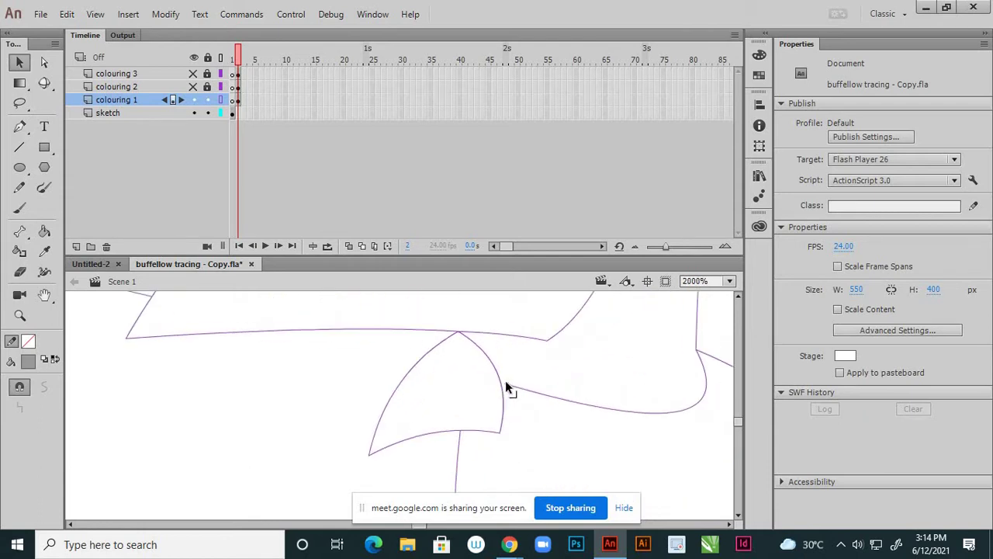
{"action": "scroll", "coordinate": [436, 410], "scroll_direction": "down", "scroll_amount": 5}
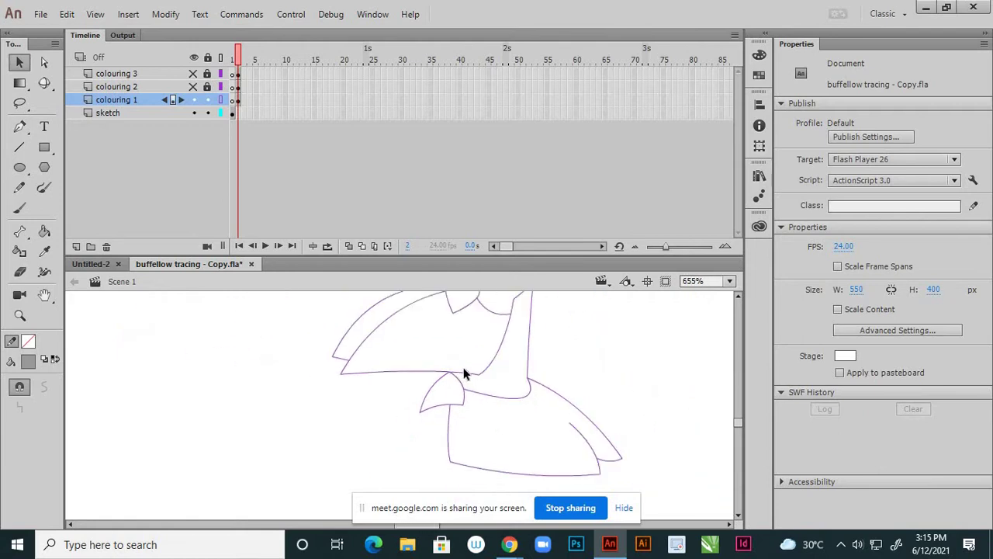
{"action": "left_click", "coordinate": [220, 99]}
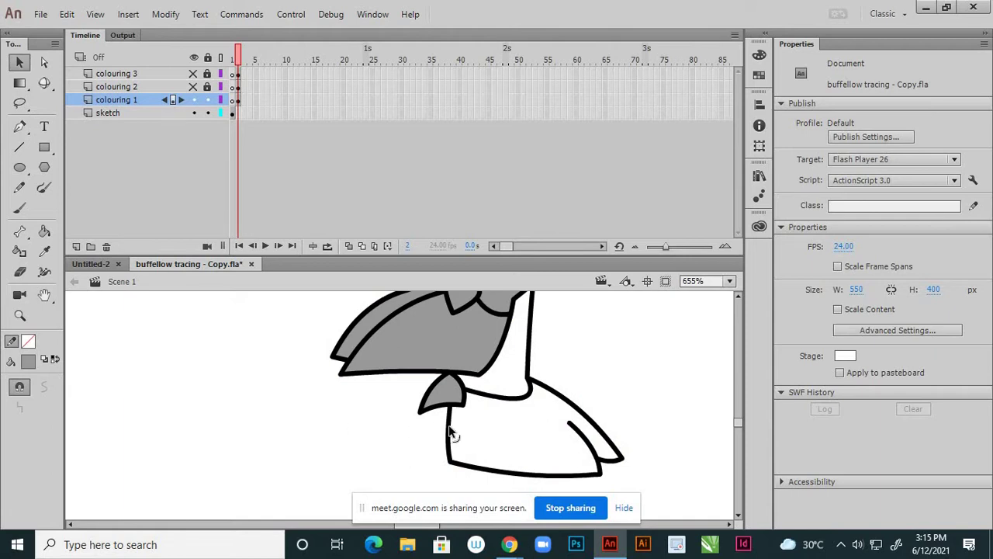
Fill the standing front hoof and the lower leg above it with grey using the Paint Bucket tool.
{"action": "key", "text": "k"}
{"action": "left_click", "coordinate": [517, 442]}
{"action": "left_click", "coordinate": [505, 374]}
{"action": "left_click", "coordinate": [507, 376]}
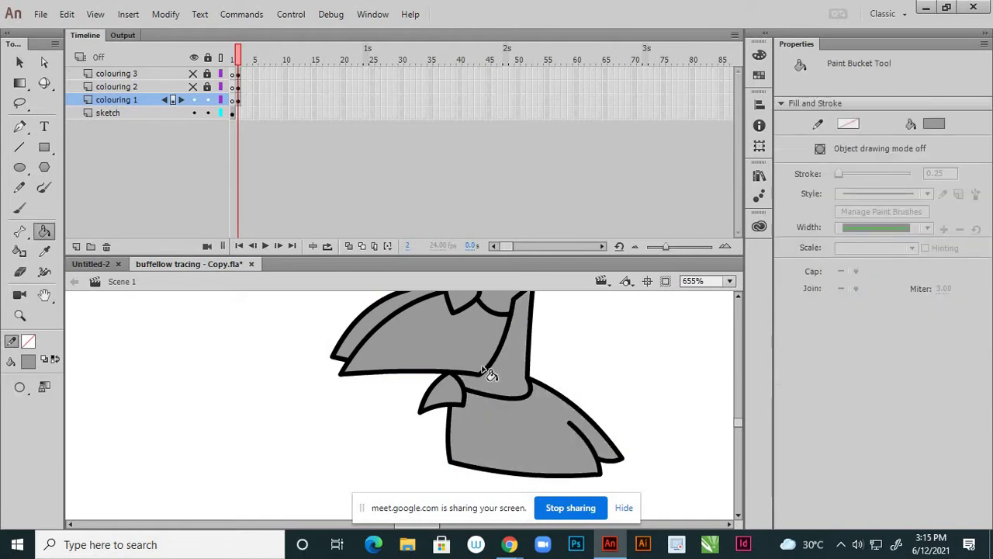
Set the fill colour to white and fill the areas of the buffalo's eye with the Paint Bucket tool.
{"action": "scroll", "coordinate": [489, 374], "scroll_direction": "down", "scroll_amount": 10}
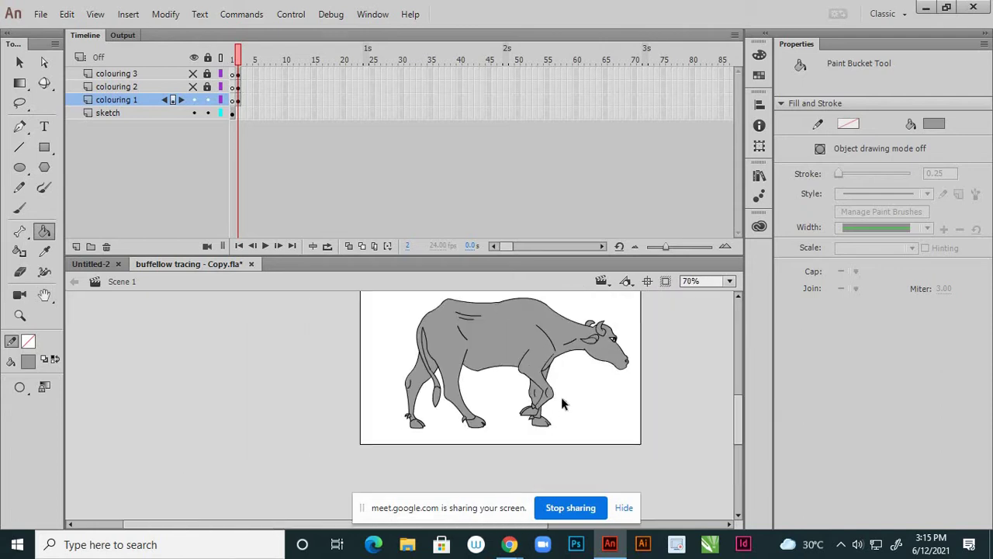
{"action": "scroll", "coordinate": [643, 342], "scroll_direction": "up", "scroll_amount": 8}
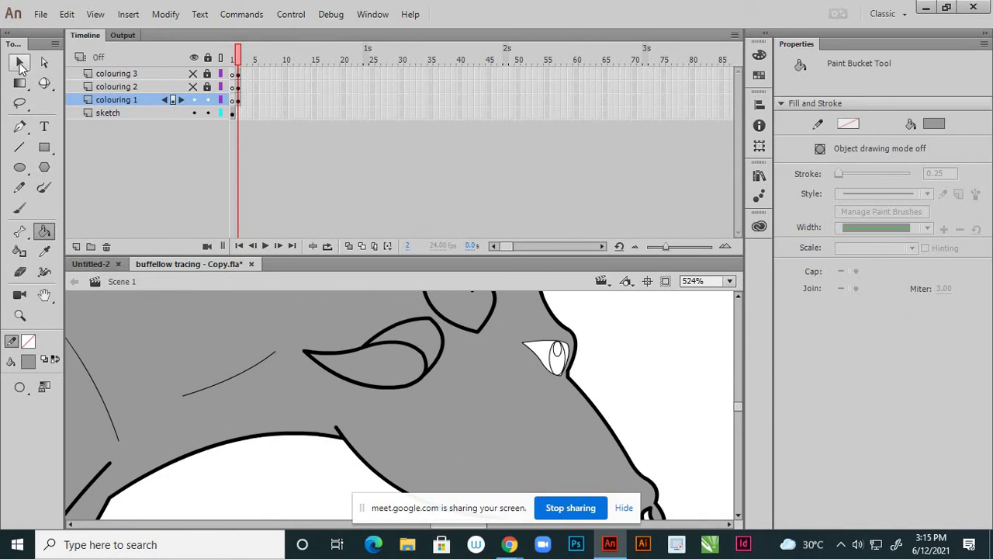
{"action": "left_click", "coordinate": [20, 62]}
{"action": "scroll", "coordinate": [537, 347], "scroll_direction": "up", "scroll_amount": 3}
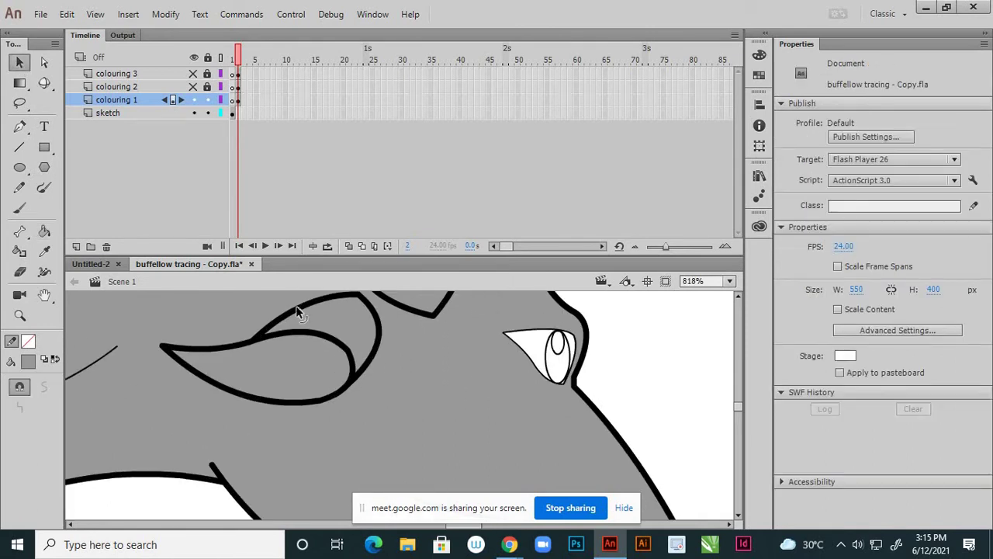
{"action": "left_click", "coordinate": [28, 362]}
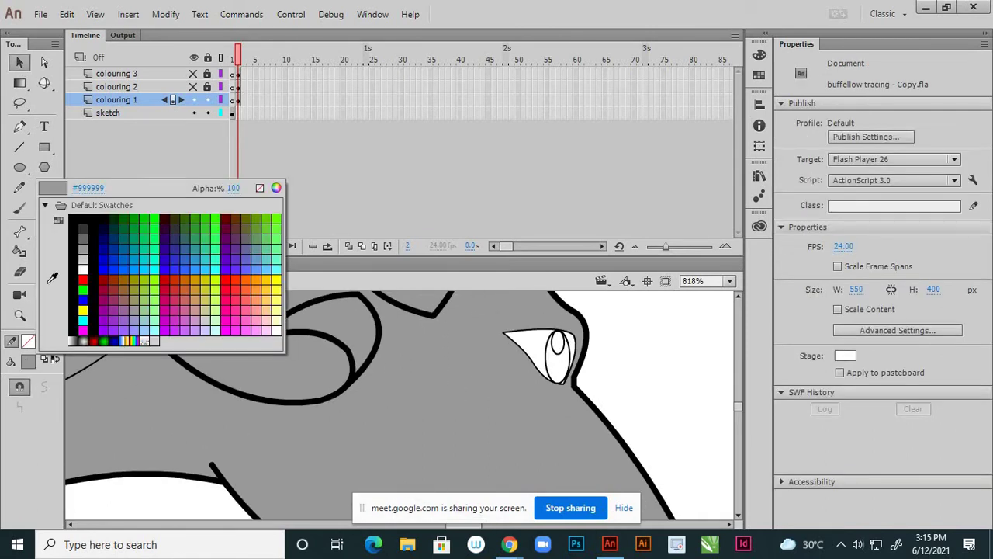
{"action": "left_click", "coordinate": [82, 268]}
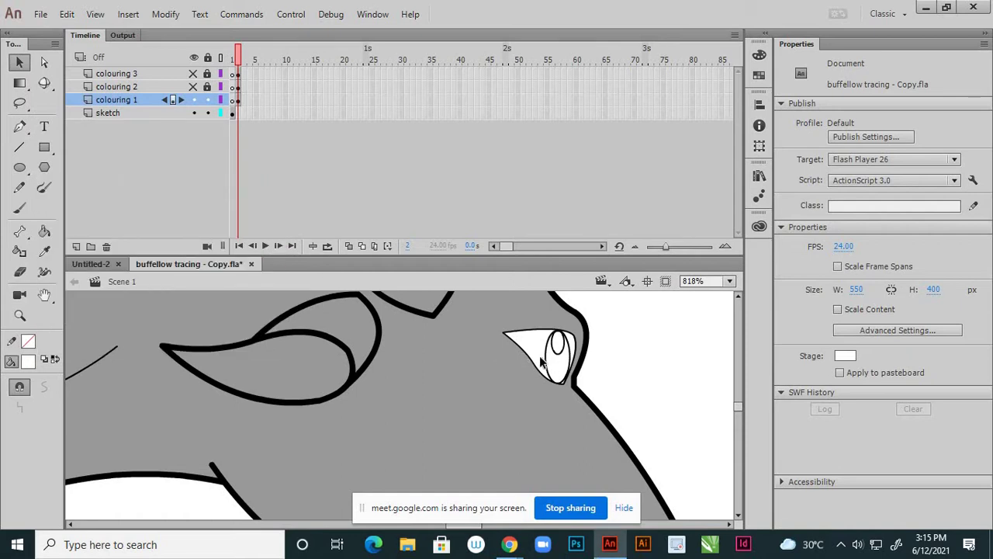
{"action": "key", "text": "k"}
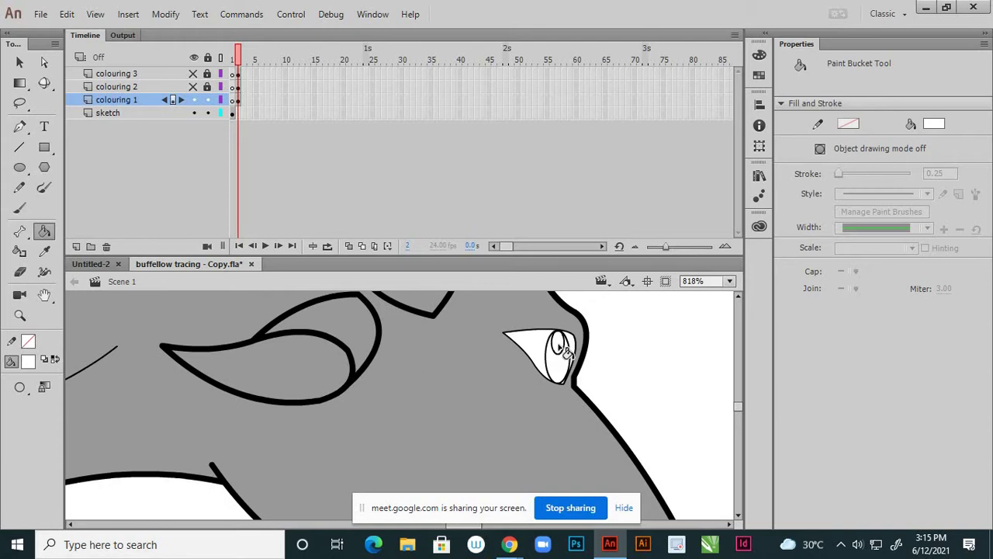
Set the fill colour to dark grey #333333 and fill the oval iris around the eye's small white highlight.
{"action": "left_click", "coordinate": [19, 62]}
{"action": "scroll", "coordinate": [531, 344], "scroll_direction": "up", "scroll_amount": 2}
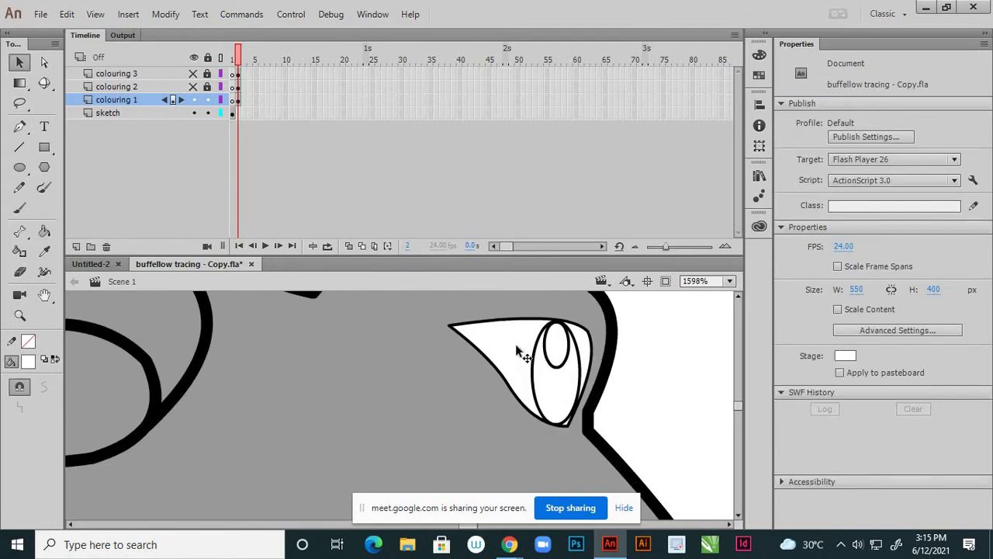
{"action": "left_click", "coordinate": [517, 351]}
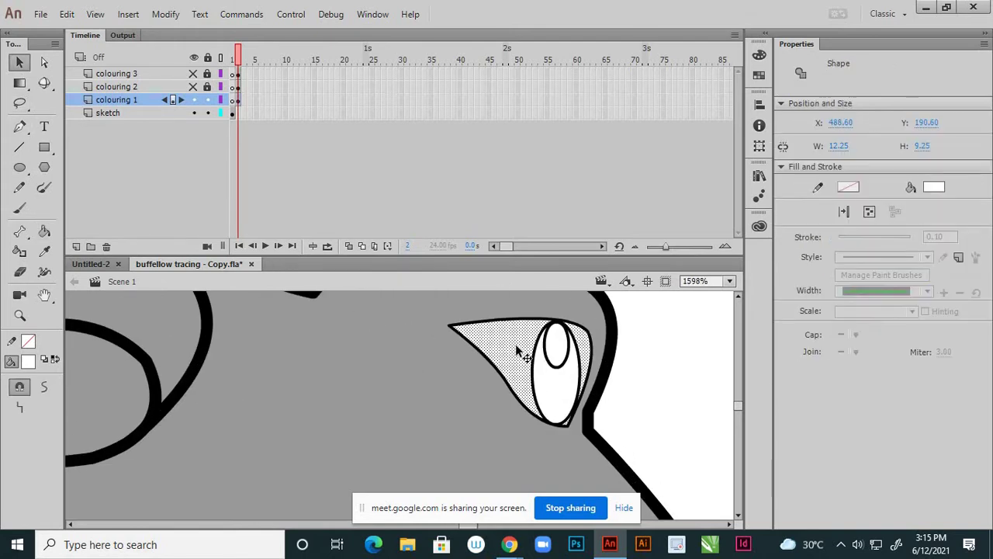
{"action": "left_click", "coordinate": [561, 351]}
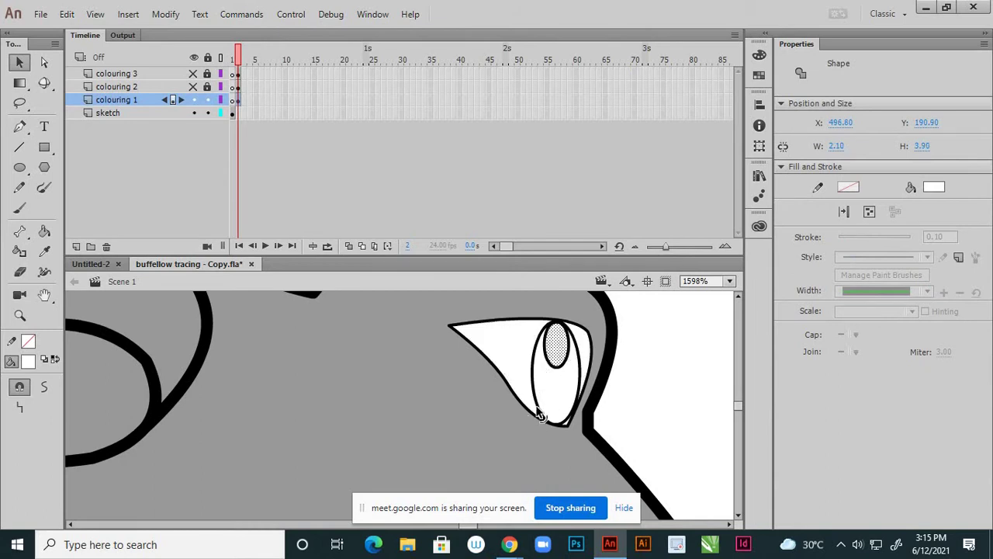
{"action": "left_click", "coordinate": [680, 409]}
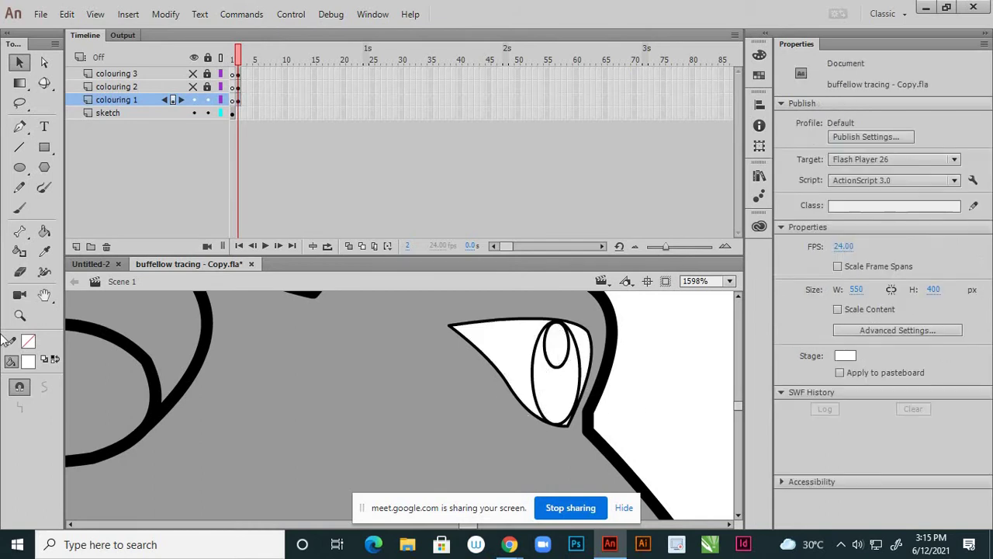
{"action": "left_click", "coordinate": [28, 360]}
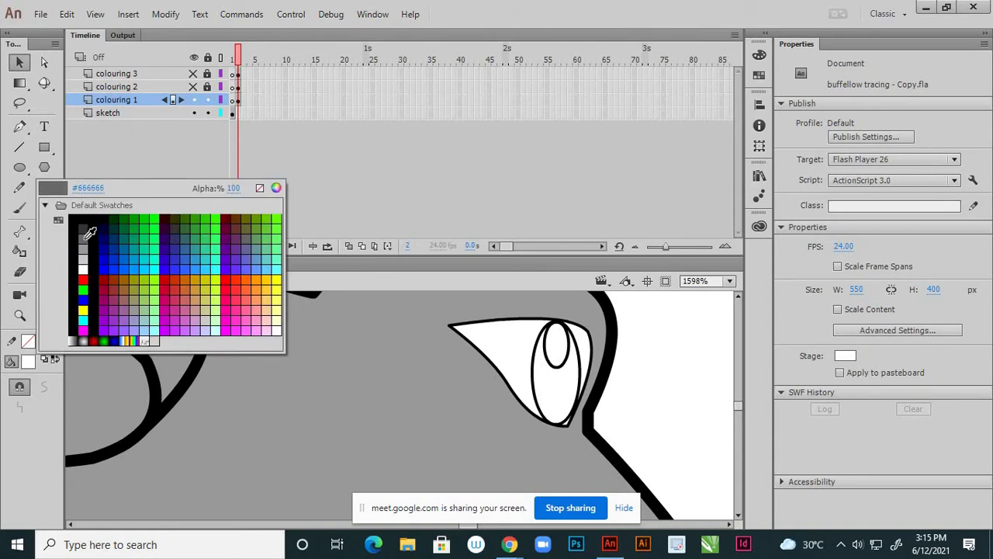
{"action": "left_click", "coordinate": [84, 226]}
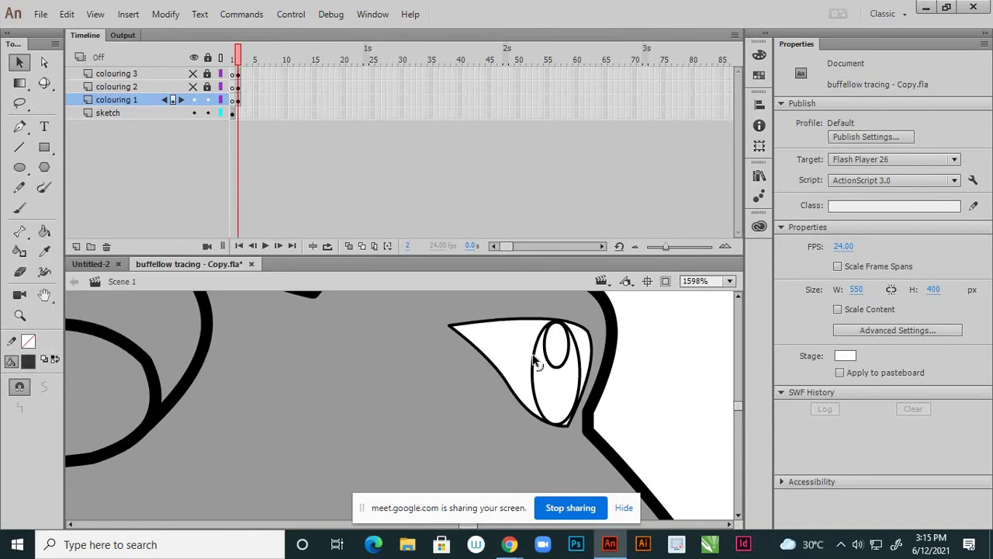
{"action": "key", "text": "k"}
{"action": "left_click", "coordinate": [557, 387]}
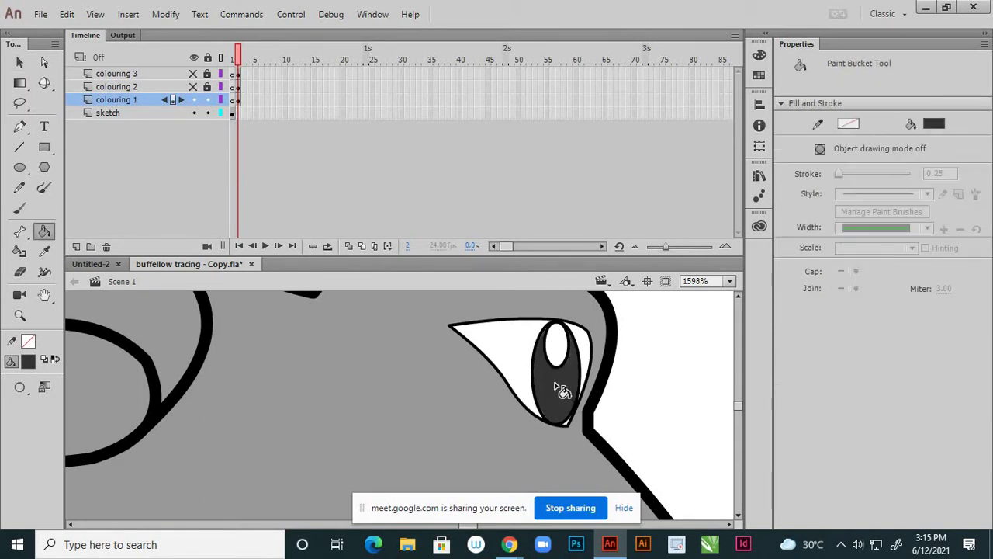
{"action": "left_click", "coordinate": [19, 62]}
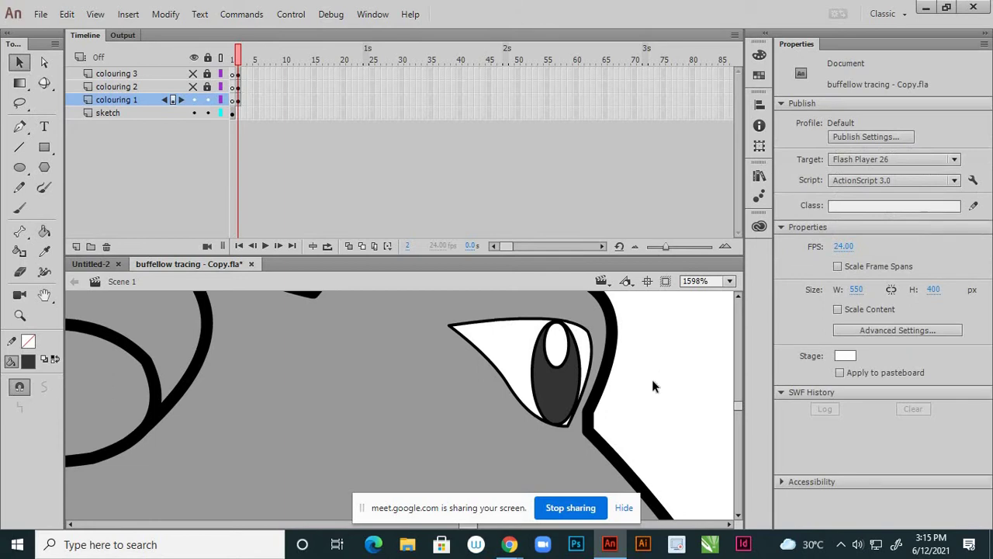
Fill the buffalo's nostril with the dark grey #333333 using the Paint Bucket tool.
{"action": "scroll", "coordinate": [651, 386], "scroll_direction": "down", "scroll_amount": 8}
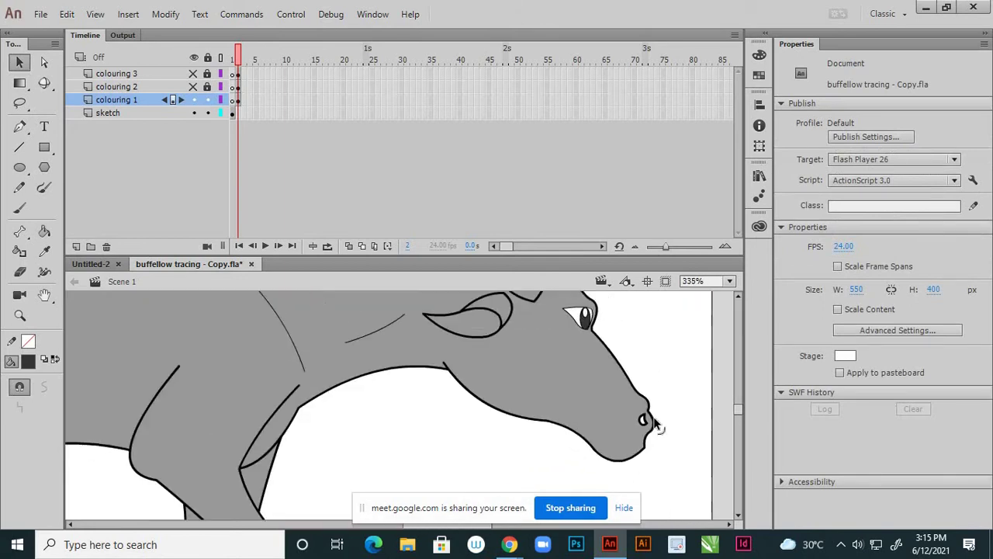
{"action": "scroll", "coordinate": [654, 424], "scroll_direction": "up", "scroll_amount": 6}
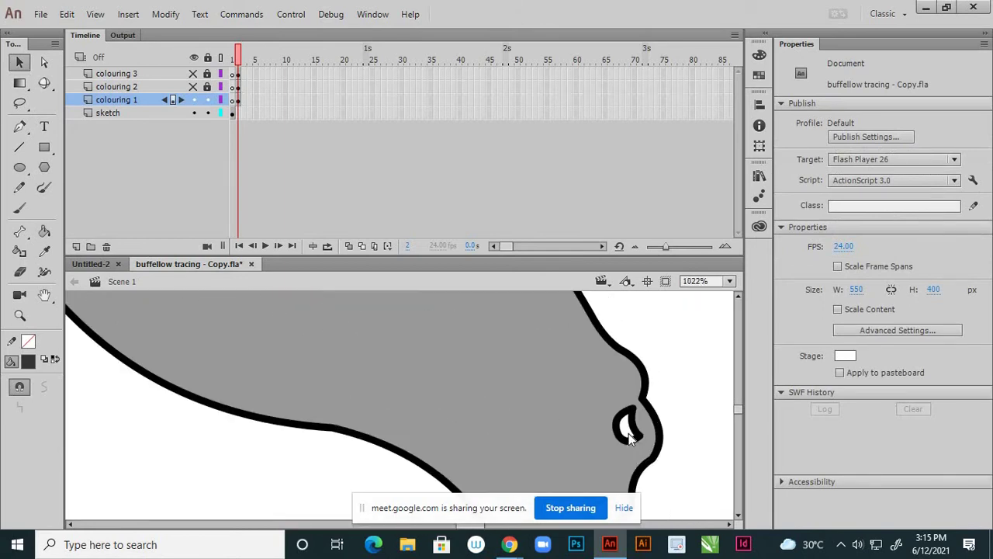
{"action": "key", "text": "k"}
{"action": "left_click", "coordinate": [630, 435]}
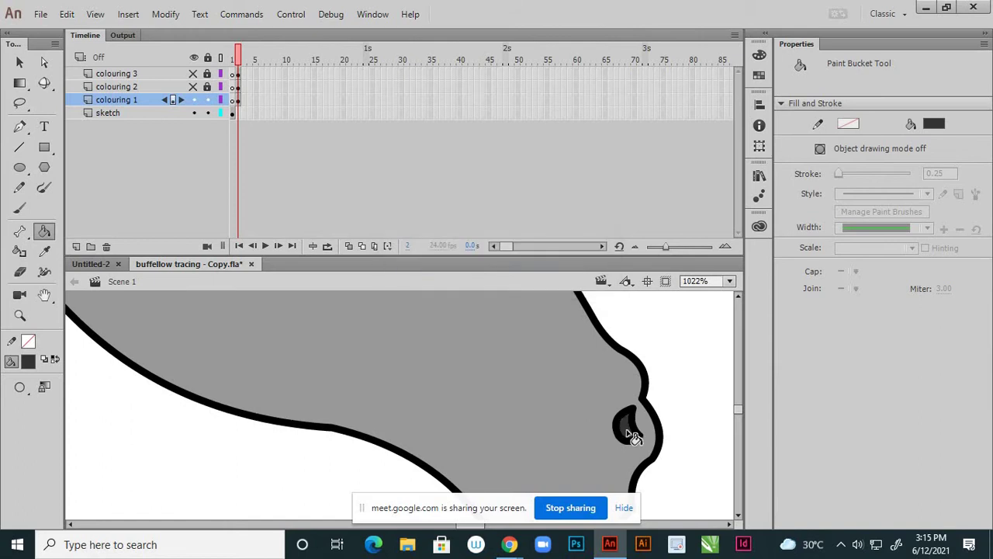
{"action": "key", "text": "v"}
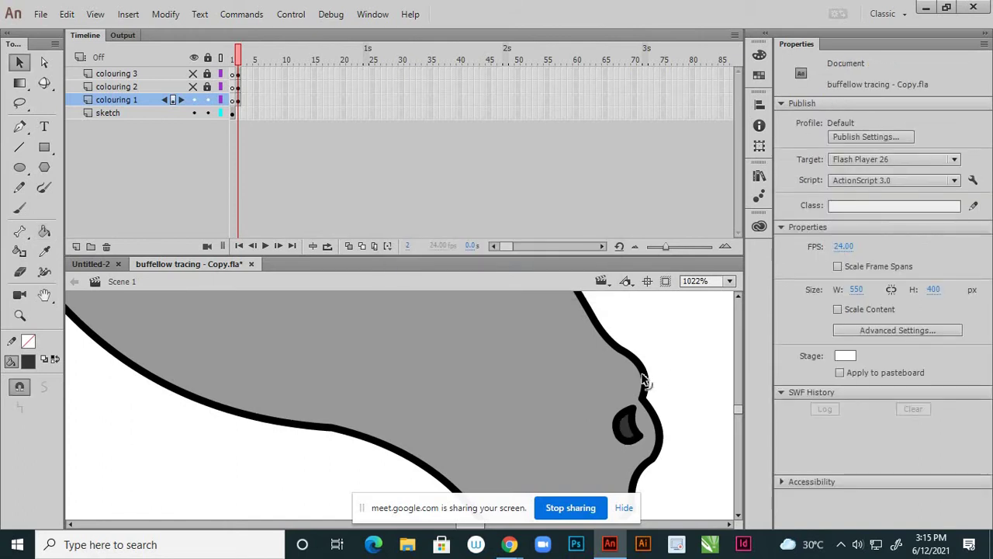
Set the fill colour to light grey and fill the hooves of all four feet and the raised front foot's dewclaw.
{"action": "scroll", "coordinate": [647, 381], "scroll_direction": "down", "scroll_amount": 12}
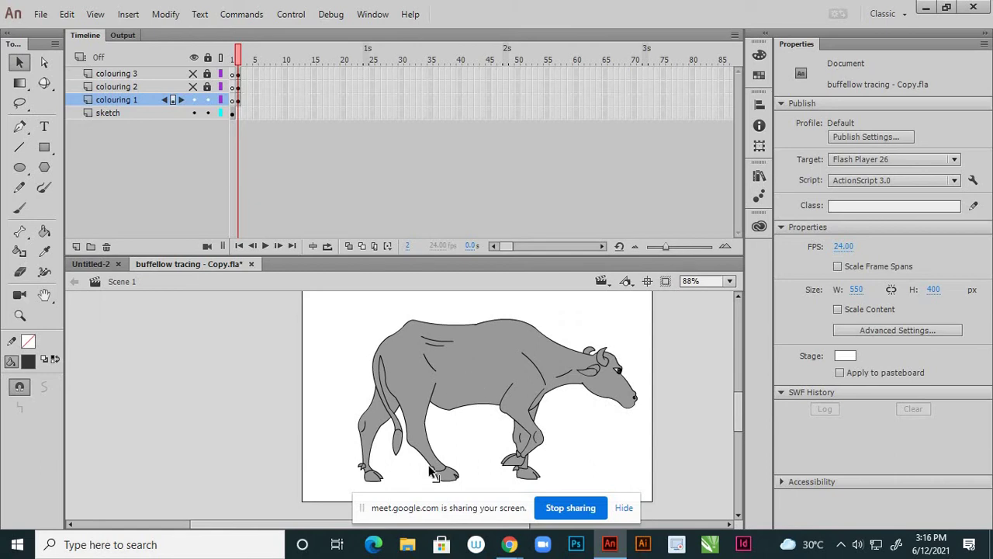
{"action": "scroll", "coordinate": [405, 454], "scroll_direction": "up", "scroll_amount": 3}
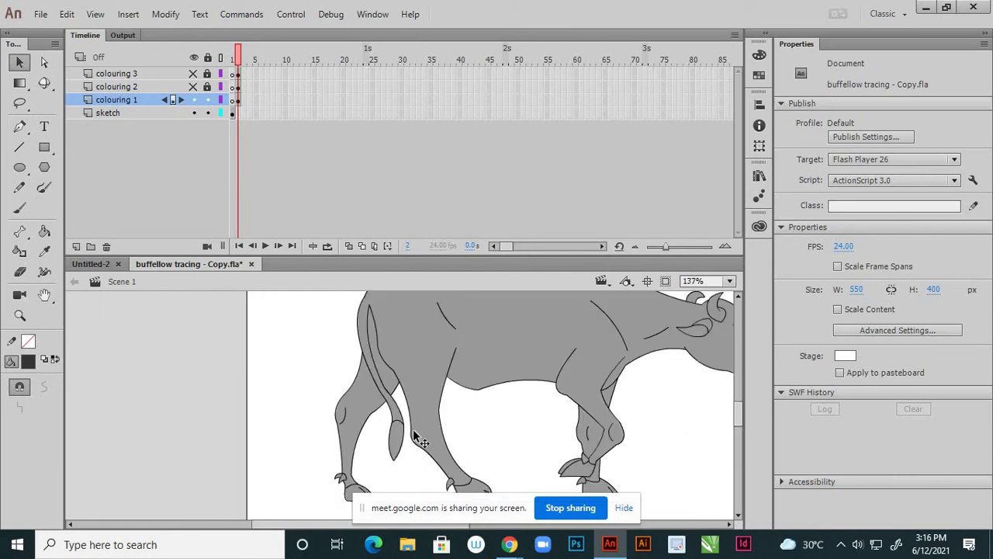
{"action": "scroll", "coordinate": [434, 466], "scroll_direction": "down", "scroll_amount": 3}
{"action": "scroll", "coordinate": [435, 446], "scroll_direction": "up", "scroll_amount": 3}
{"action": "scroll", "coordinate": [435, 442], "scroll_direction": "up", "scroll_amount": 2}
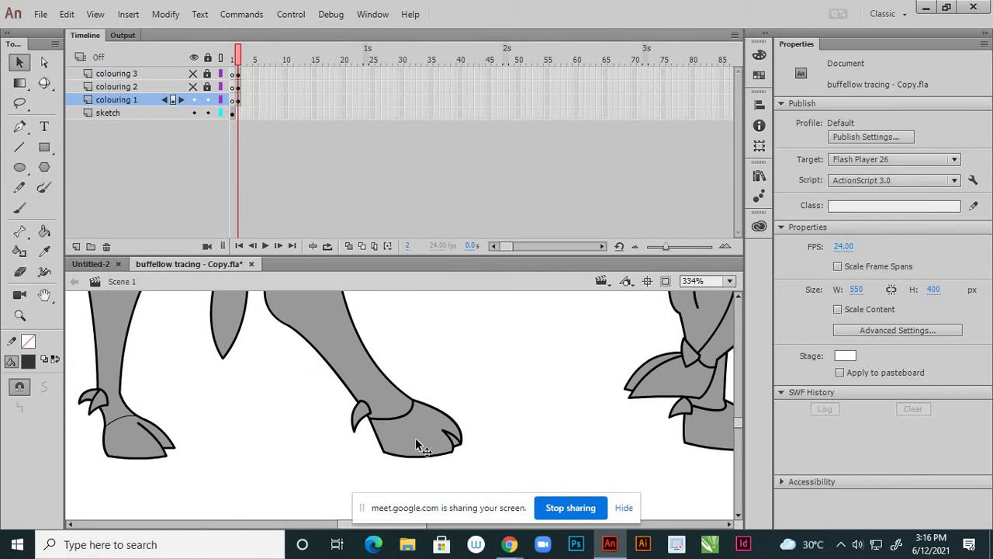
{"action": "left_click", "coordinate": [28, 361]}
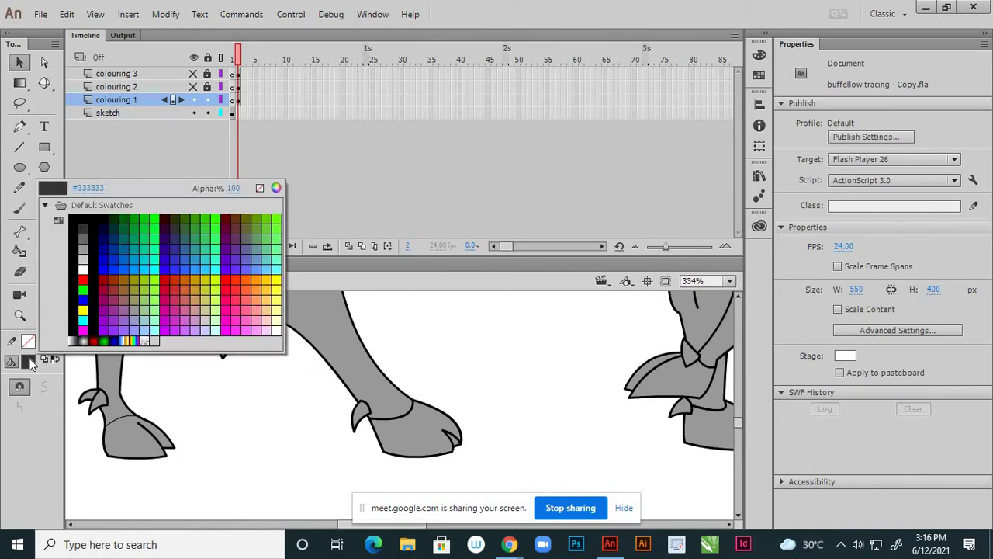
{"action": "left_click", "coordinate": [87, 256]}
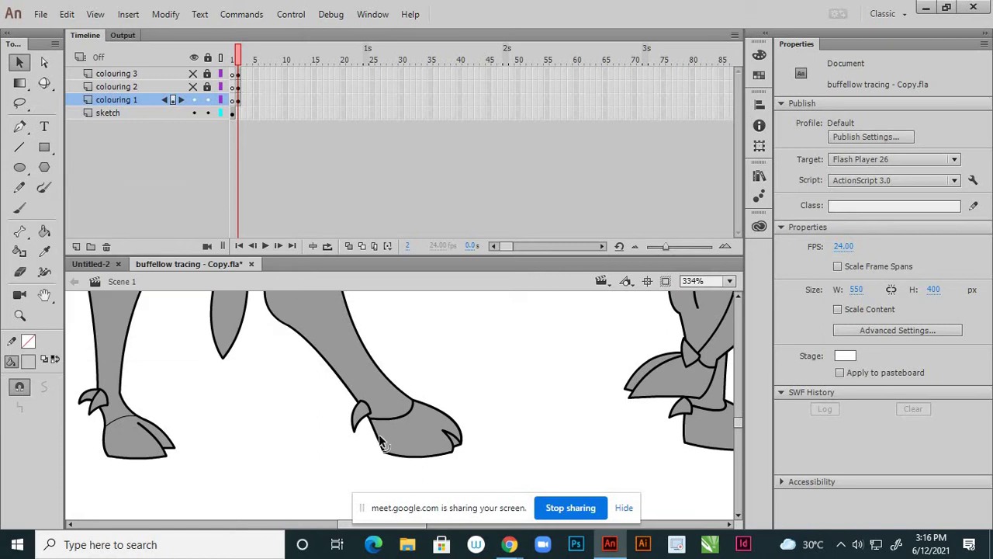
{"action": "key", "text": "k"}
{"action": "left_click", "coordinate": [408, 440]}
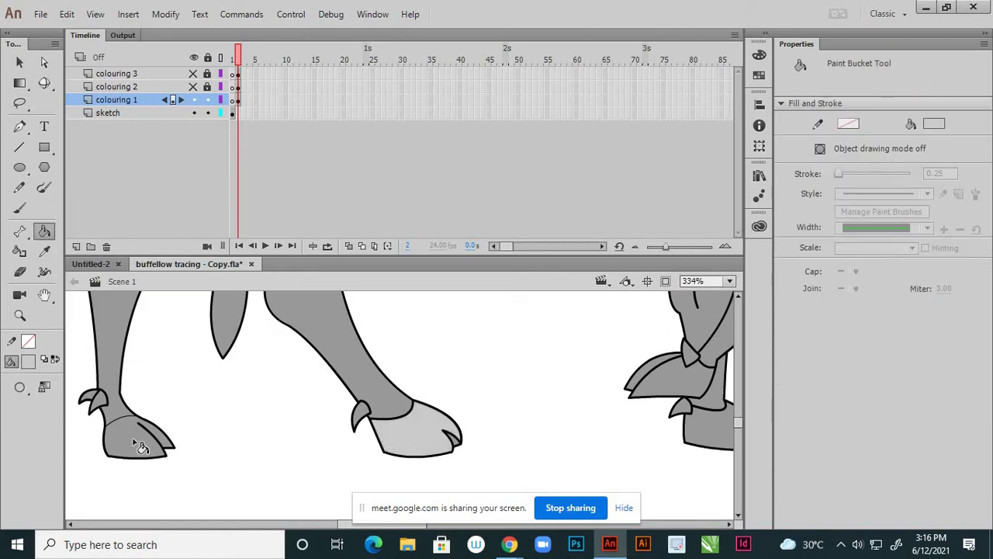
{"action": "left_click", "coordinate": [140, 446]}
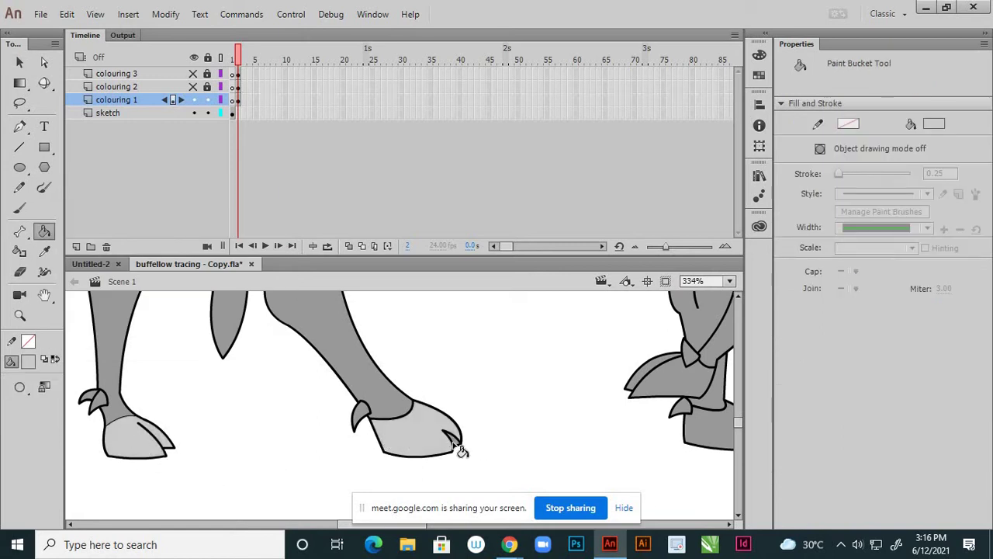
{"action": "left_click", "coordinate": [708, 439]}
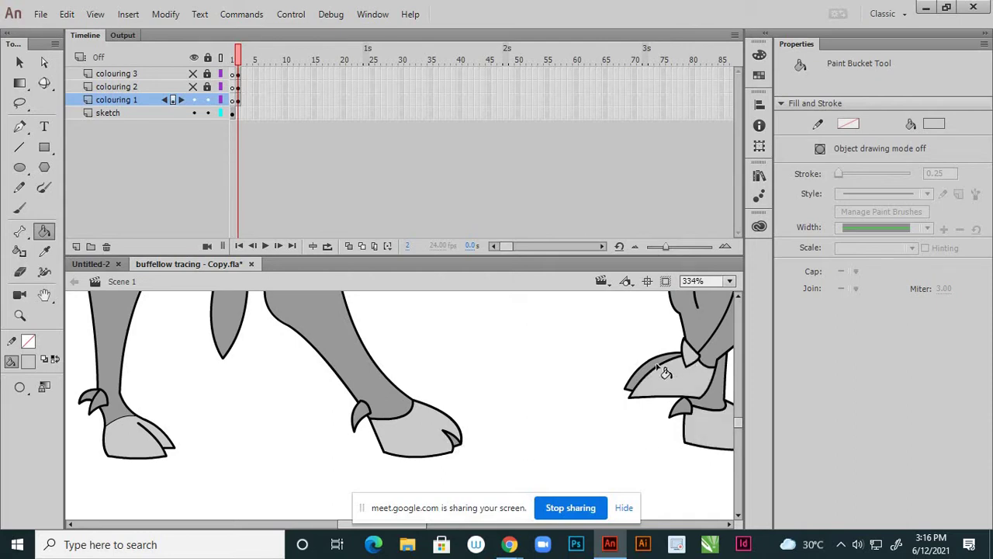
{"action": "left_click", "coordinate": [665, 372]}
Set the stroke colour to black and fill the tail tip with light grey.
{"action": "scroll", "coordinate": [570, 390], "scroll_direction": "down", "scroll_amount": 3}
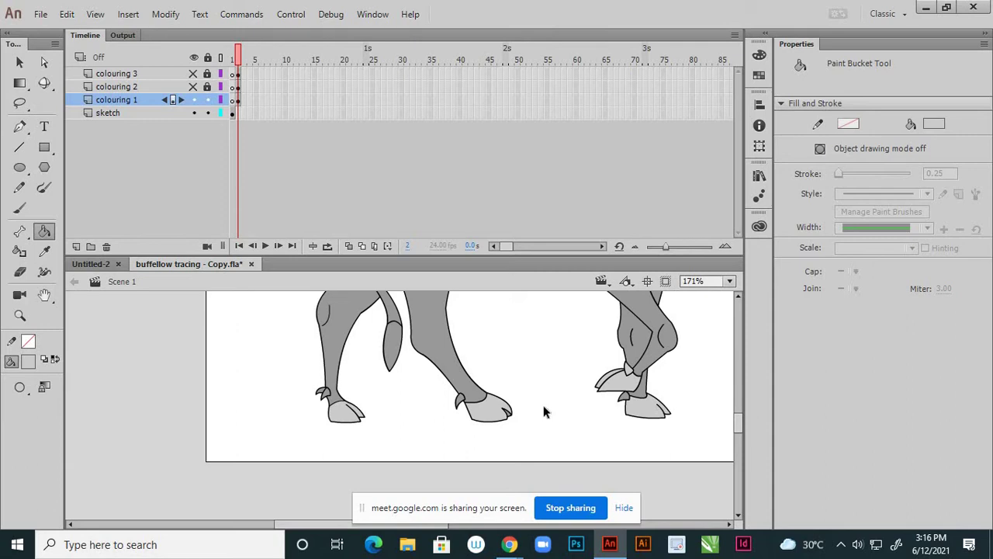
{"action": "scroll", "coordinate": [543, 412], "scroll_direction": "down", "scroll_amount": 5}
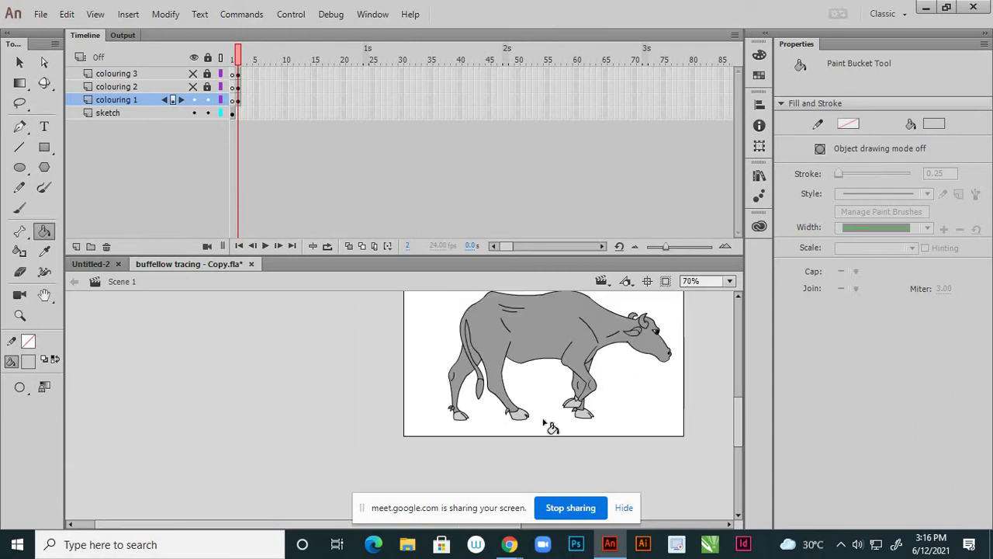
{"action": "scroll", "coordinate": [481, 400], "scroll_direction": "up", "scroll_amount": 5}
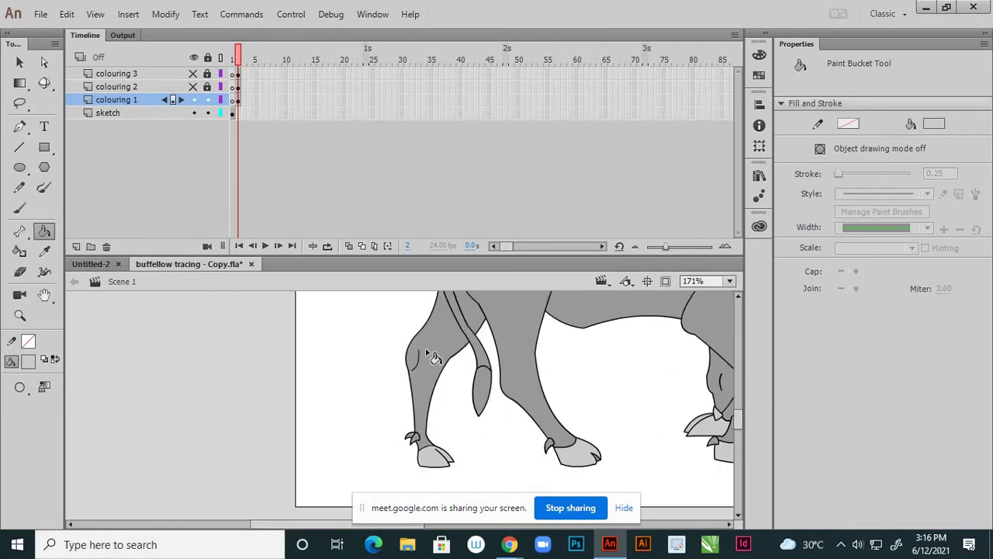
{"action": "left_click", "coordinate": [28, 360]}
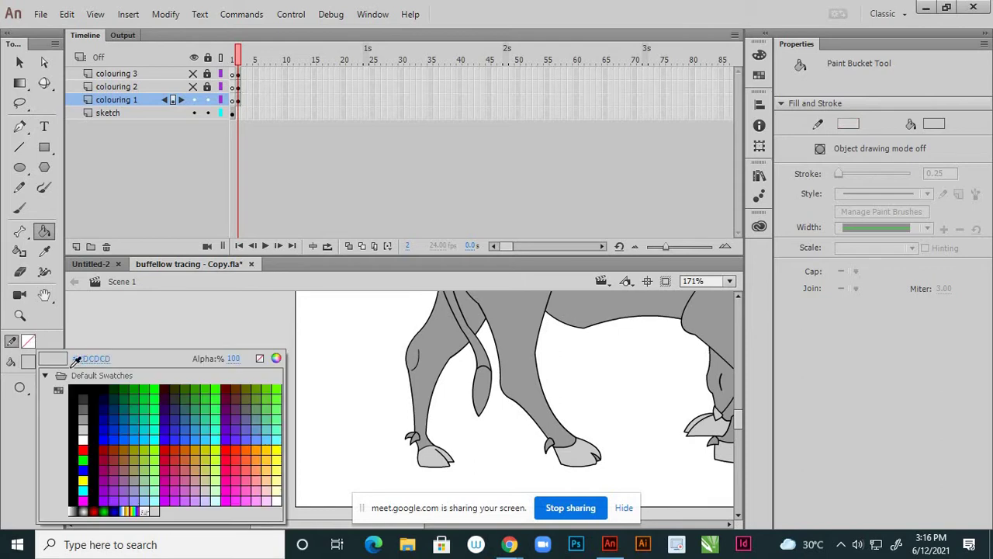
{"action": "left_click", "coordinate": [88, 388]}
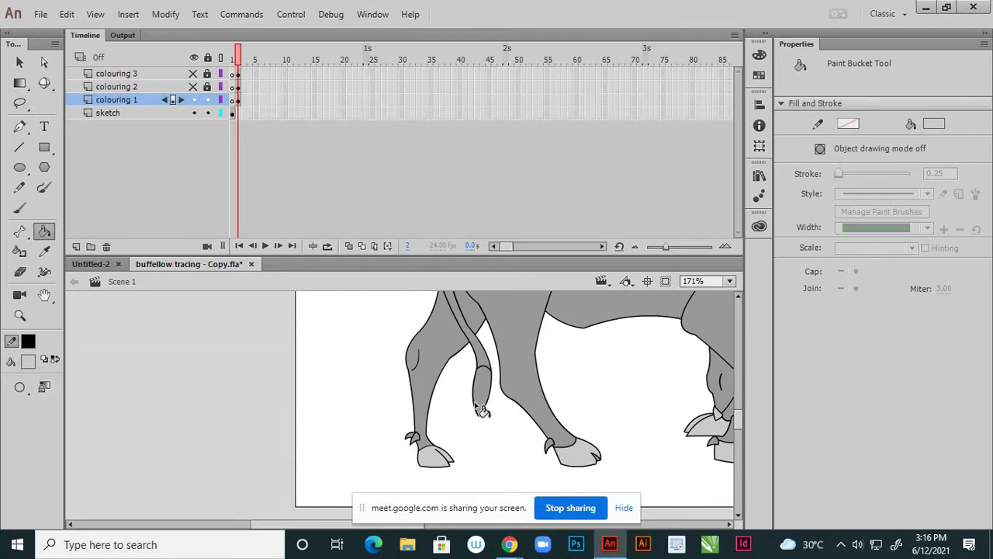
{"action": "left_click", "coordinate": [478, 406]}
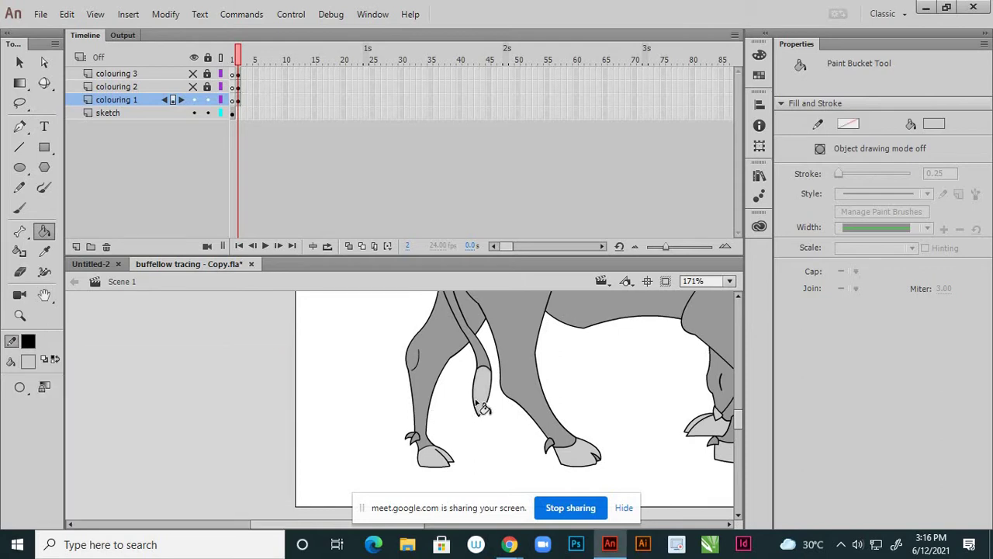
Set the fill colour to dark grey #333333 and fill the tuft at the end of the tail.
{"action": "left_click", "coordinate": [29, 361]}
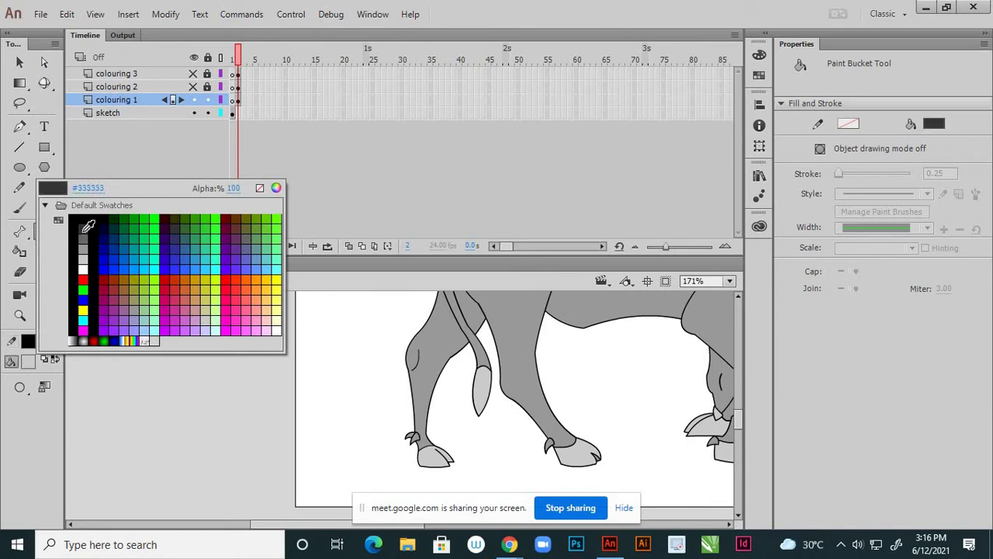
{"action": "left_click", "coordinate": [83, 228]}
{"action": "left_click", "coordinate": [482, 399]}
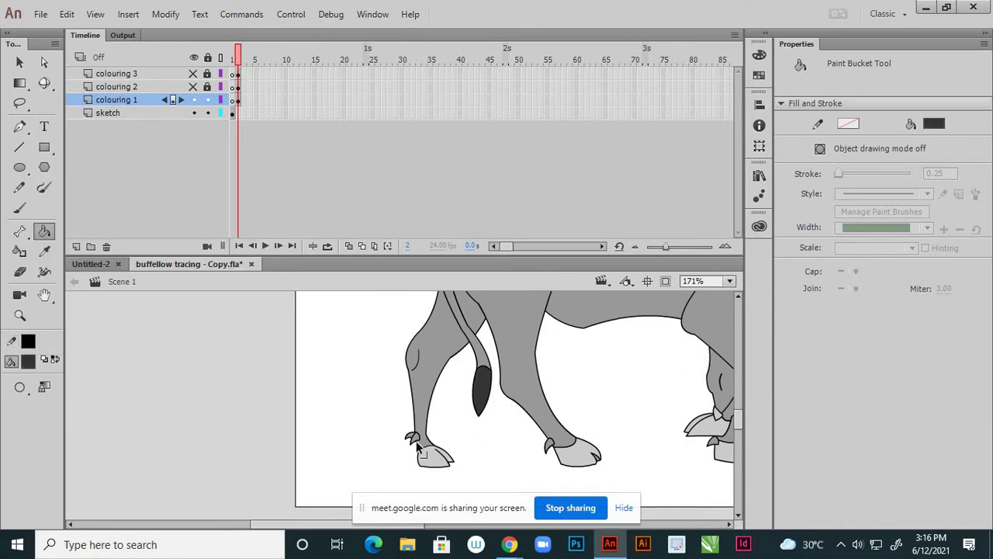
Set the fill colour to medium grey #666666 and fill the inner area of the buffalo's near ear.
{"action": "scroll", "coordinate": [419, 446], "scroll_direction": "down", "scroll_amount": 3}
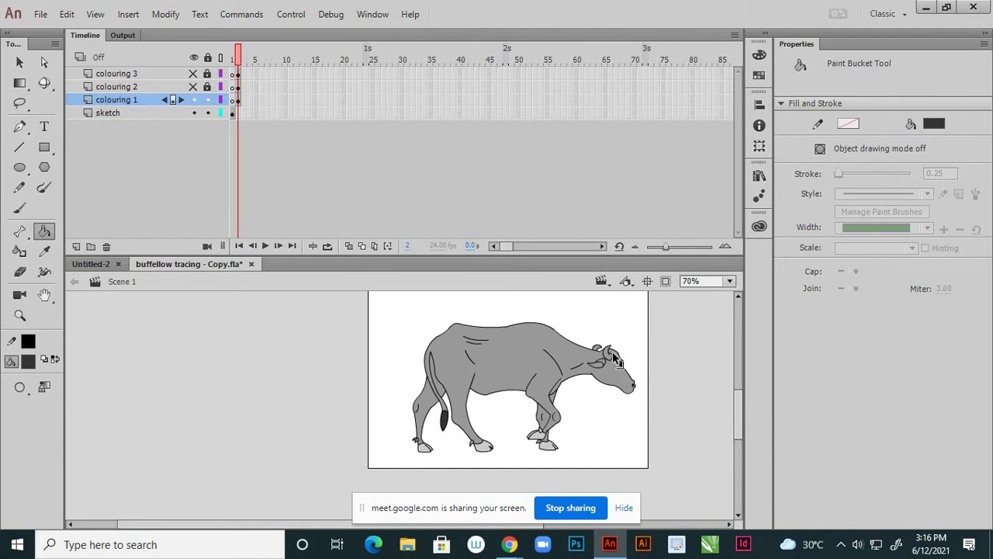
{"action": "scroll", "coordinate": [613, 365], "scroll_direction": "up", "scroll_amount": 4}
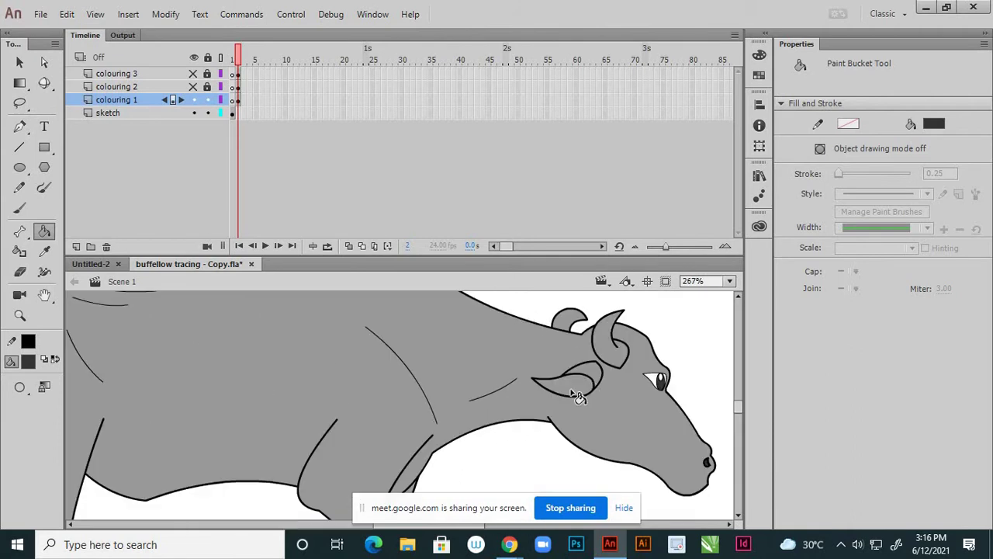
{"action": "left_click", "coordinate": [29, 361]}
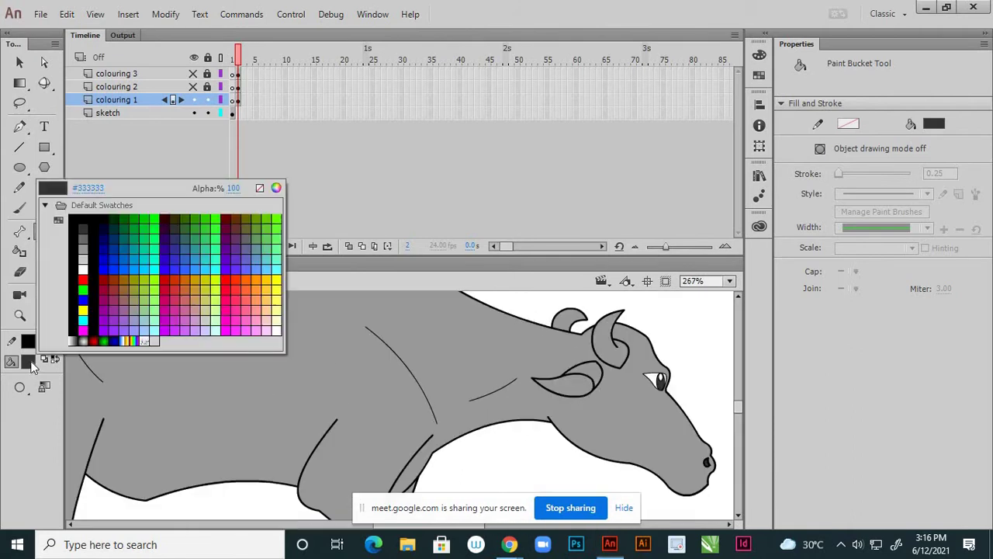
{"action": "left_click", "coordinate": [83, 239]}
{"action": "left_click", "coordinate": [578, 385]}
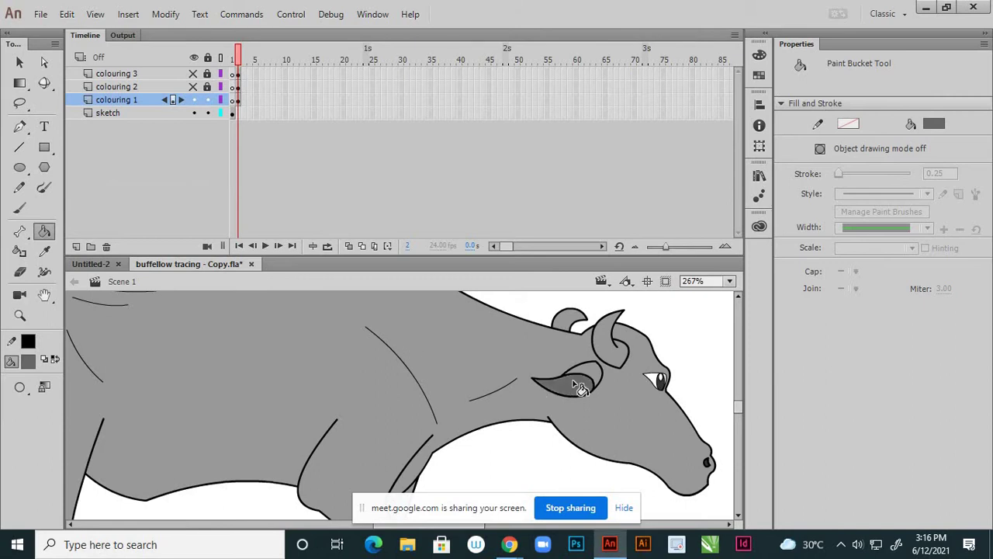
{"action": "scroll", "coordinate": [592, 378], "scroll_direction": "down", "scroll_amount": 3}
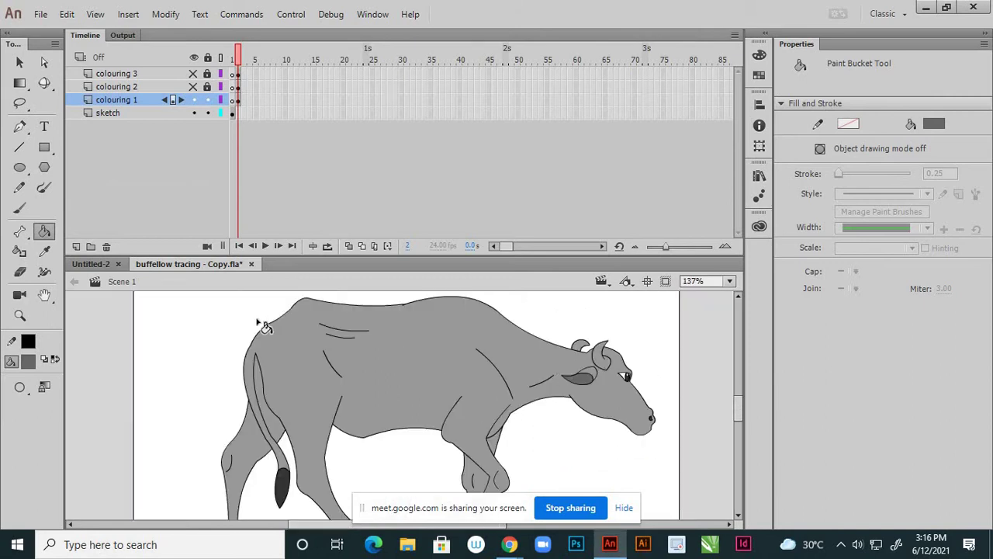
{"action": "left_click", "coordinate": [19, 62]}
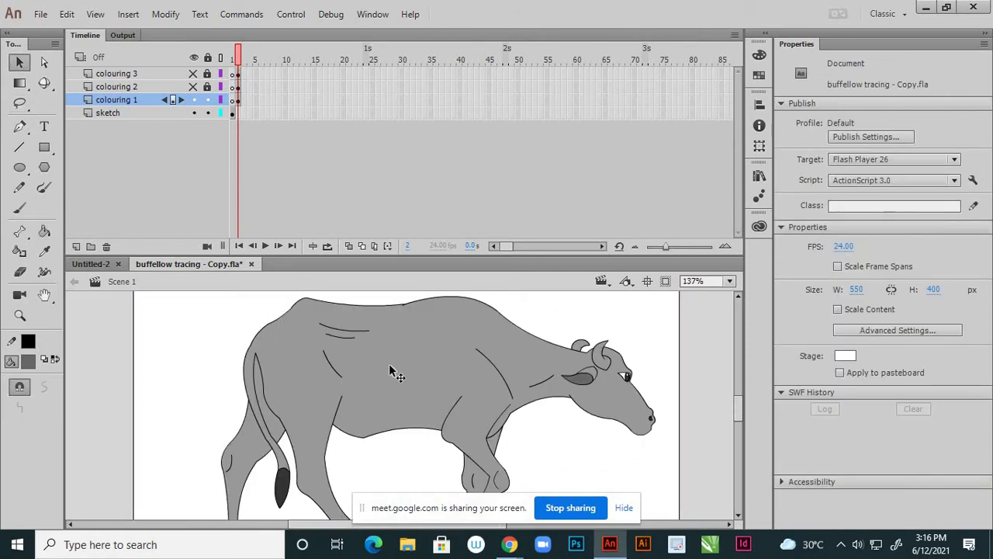
{"action": "scroll", "coordinate": [400, 392], "scroll_direction": "down", "scroll_amount": 2}
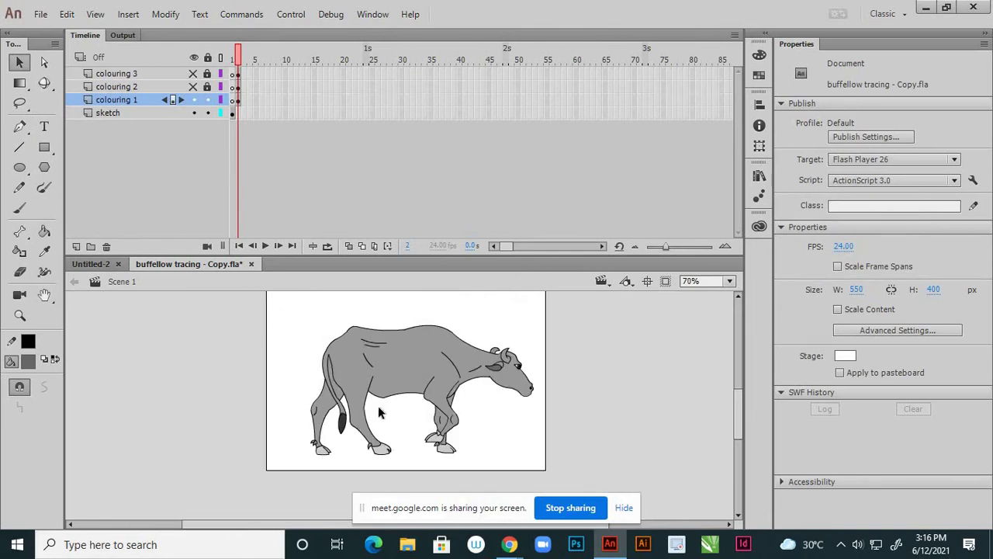
Add a new layer directly above colouring 1, name it lighting, and make its frame 2 active.
{"action": "scroll", "coordinate": [381, 399], "scroll_direction": "up", "scroll_amount": 2}
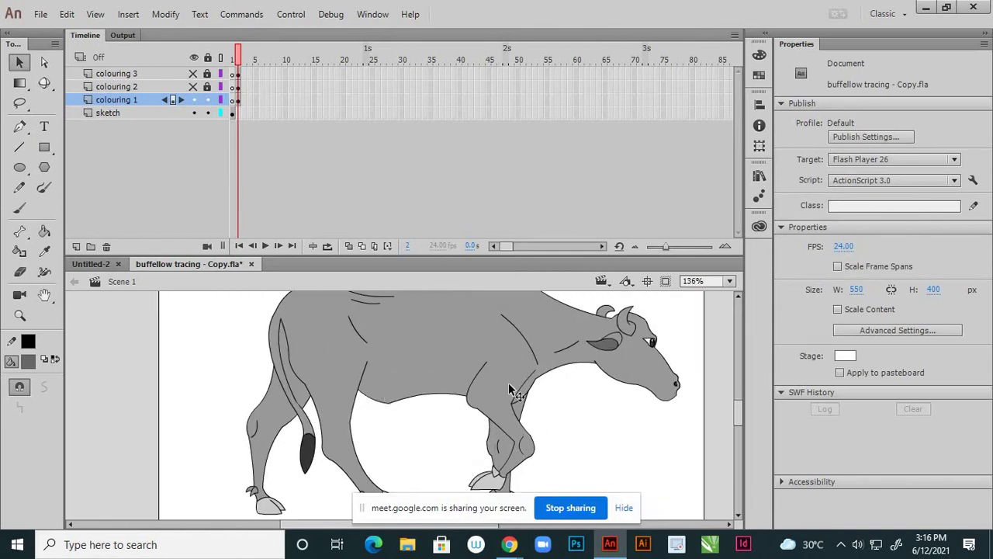
{"action": "scroll", "coordinate": [508, 386], "scroll_direction": "down", "scroll_amount": 2}
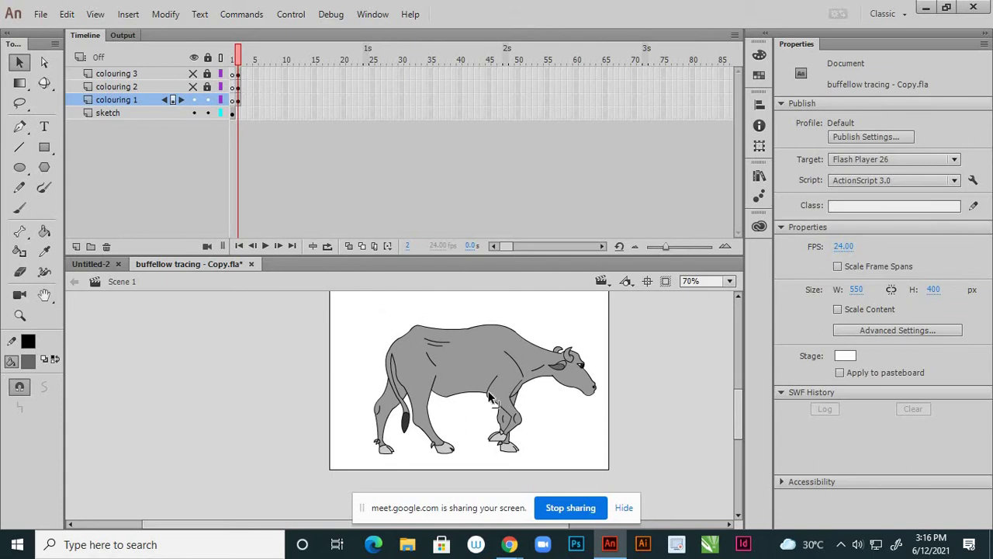
{"action": "scroll", "coordinate": [435, 397], "scroll_direction": "up", "scroll_amount": 2}
{"action": "scroll", "coordinate": [434, 397], "scroll_direction": "down", "scroll_amount": 3}
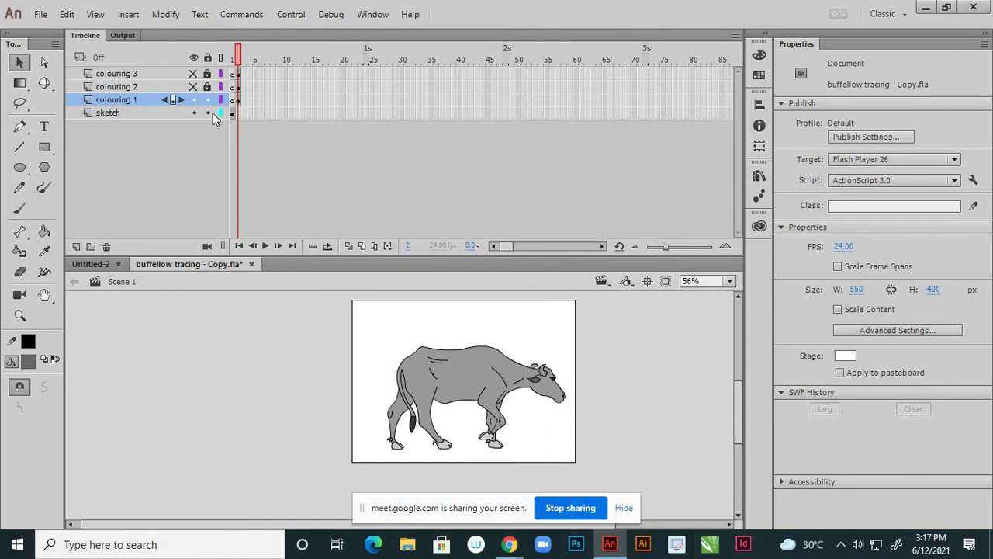
{"action": "left_click", "coordinate": [77, 246]}
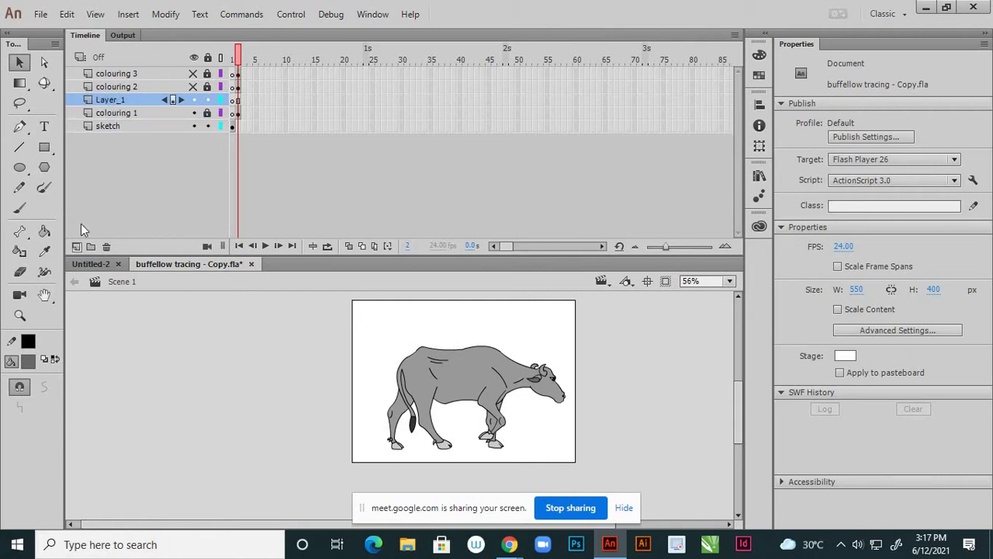
{"action": "double_click", "coordinate": [121, 99]}
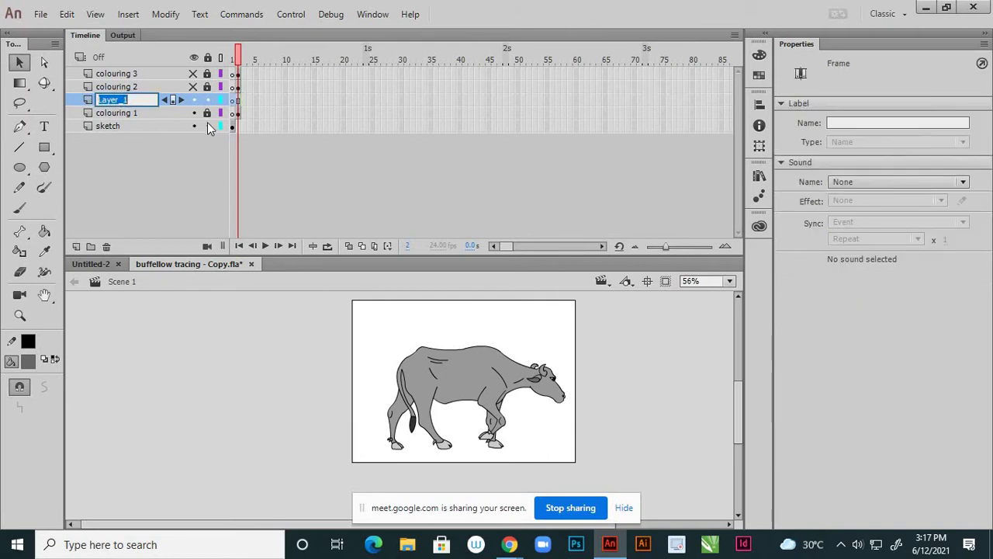
{"action": "type", "text": "lighting"}
{"action": "left_click", "coordinate": [196, 196]}
{"action": "left_click", "coordinate": [237, 100]}
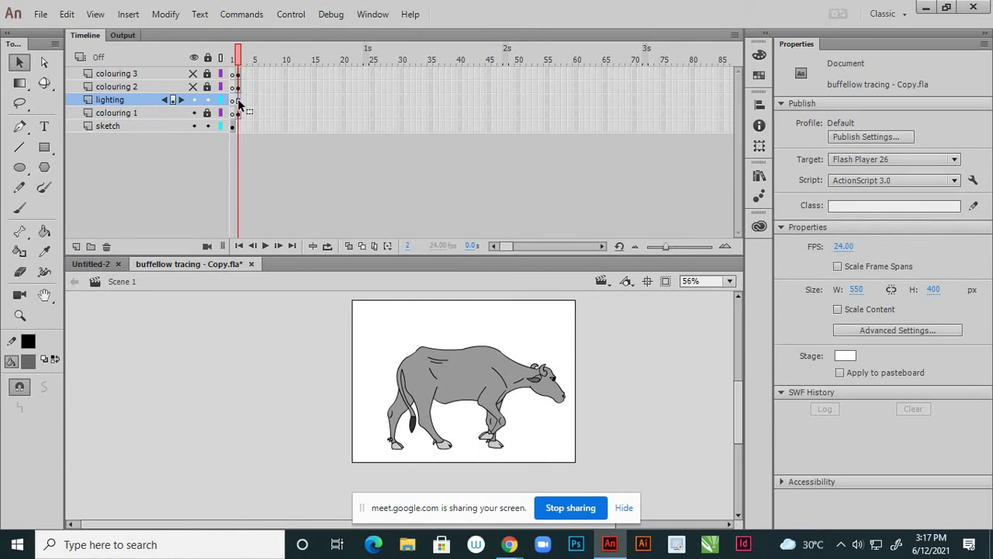
With the Line tool in object drawing mode, outline the cheek with straight lines from the near horn's base to the muzzle and back along the jaw.
{"action": "scroll", "coordinate": [512, 384], "scroll_direction": "up", "scroll_amount": 3}
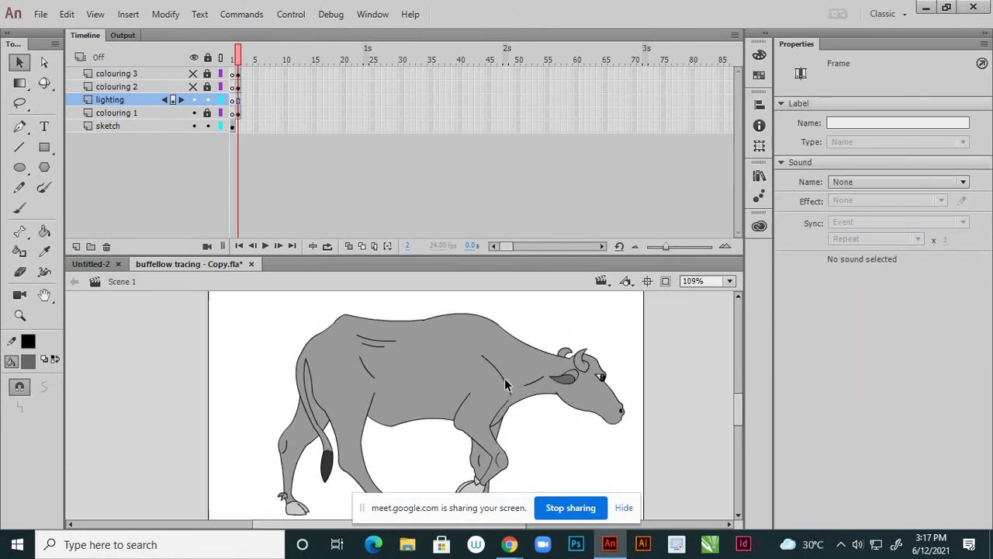
{"action": "left_click", "coordinate": [20, 187]}
{"action": "left_click", "coordinate": [19, 148]}
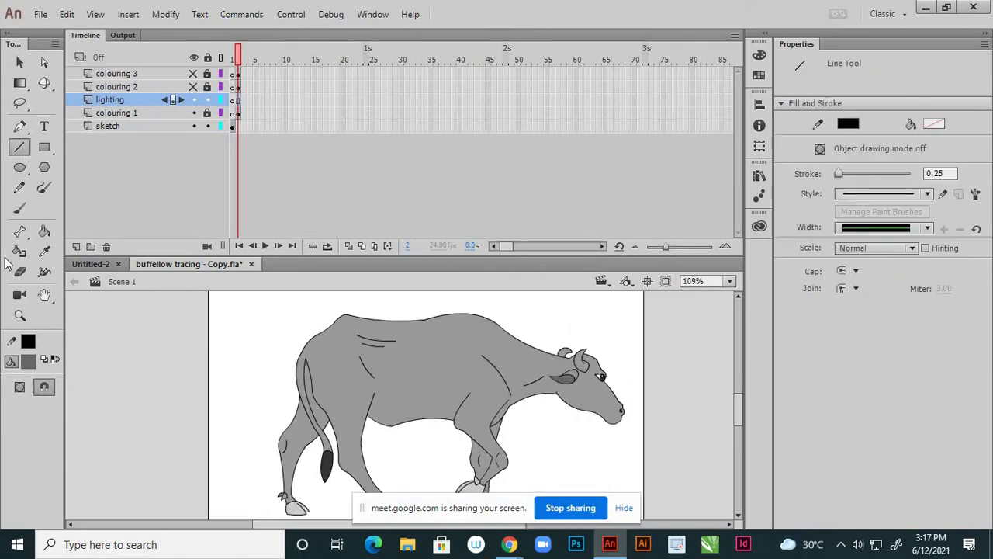
{"action": "left_click", "coordinate": [19, 387]}
{"action": "scroll", "coordinate": [586, 375], "scroll_direction": "up", "scroll_amount": 1}
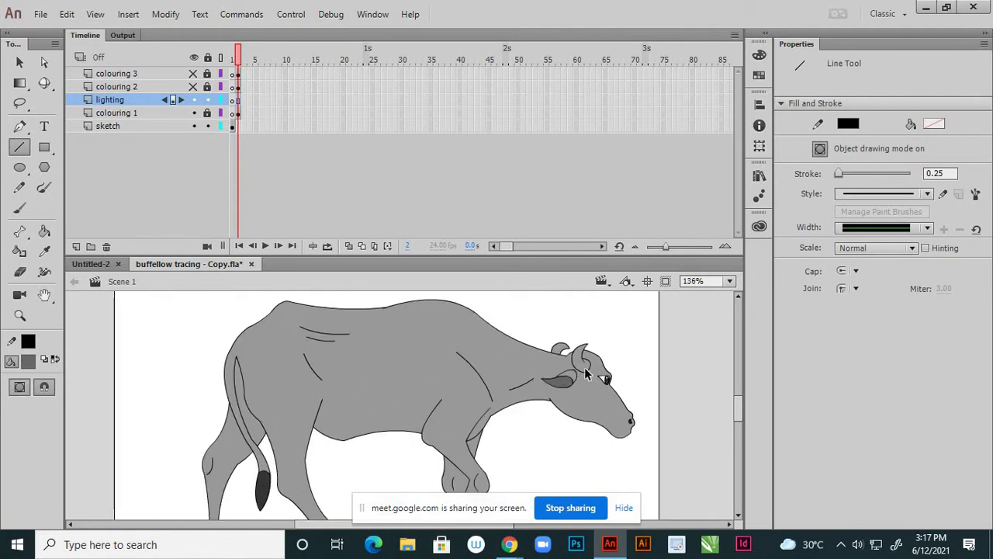
{"action": "scroll", "coordinate": [602, 383], "scroll_direction": "up", "scroll_amount": 2}
{"action": "scroll", "coordinate": [603, 383], "scroll_direction": "down", "scroll_amount": 3}
{"action": "scroll", "coordinate": [581, 384], "scroll_direction": "up", "scroll_amount": 4}
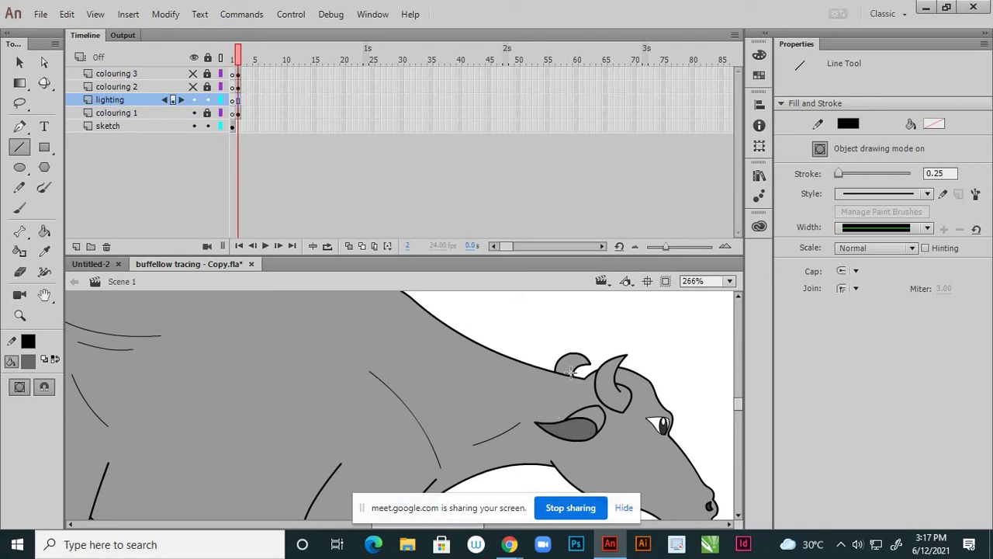
{"action": "scroll", "coordinate": [572, 372], "scroll_direction": "down", "scroll_amount": 4}
{"action": "scroll", "coordinate": [605, 394], "scroll_direction": "up", "scroll_amount": 5}
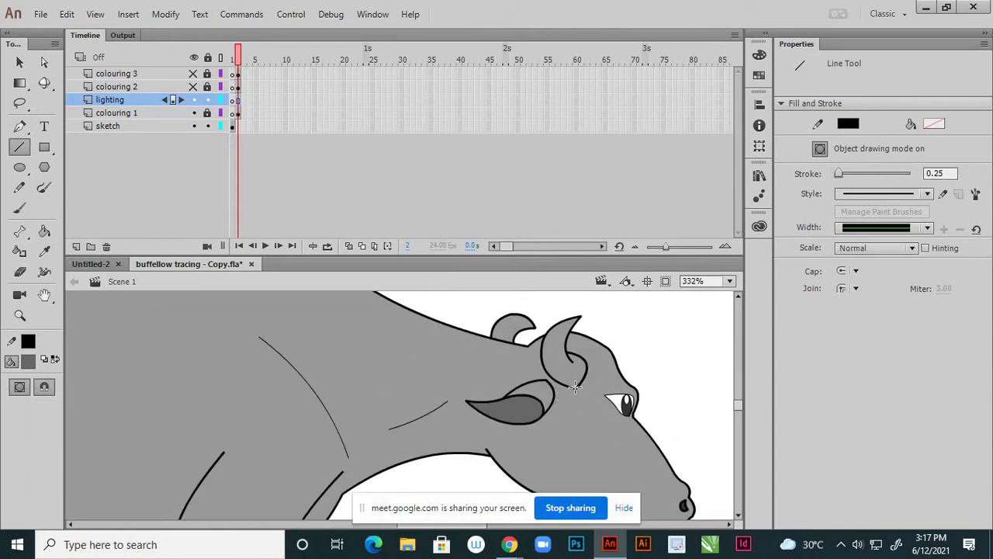
{"action": "left_click_drag", "start_coordinate": [575, 386], "coordinate": [596, 423]}
{"action": "scroll", "coordinate": [621, 419], "scroll_direction": "down", "scroll_amount": 2}
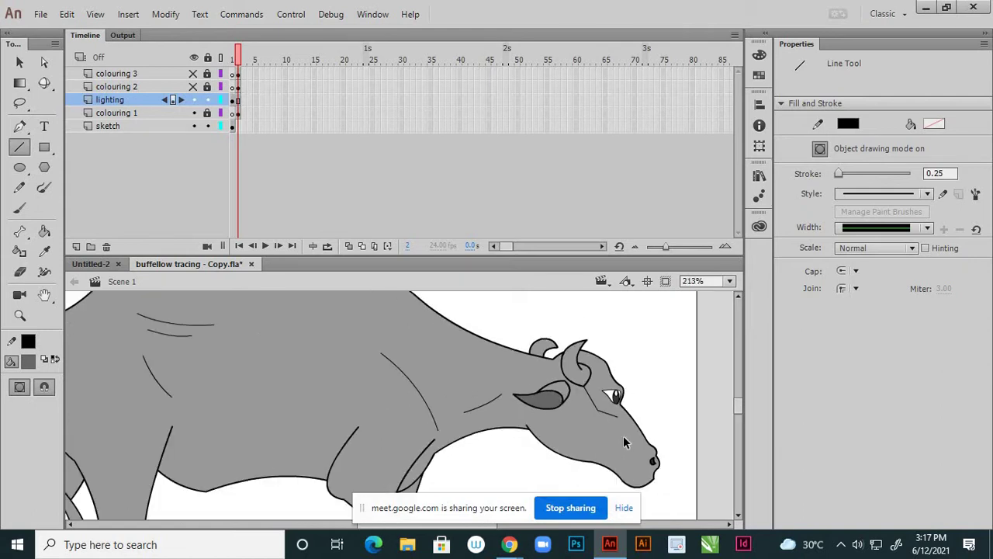
{"action": "scroll", "coordinate": [612, 412], "scroll_direction": "up", "scroll_amount": 1}
{"action": "mouse_move", "coordinate": [614, 411]}
{"action": "left_mouse_down"}
{"action": "mouse_move", "coordinate": [641, 462]}
{"action": "mouse_move", "coordinate": [503, 425]}
{"action": "left_mouse_up"}
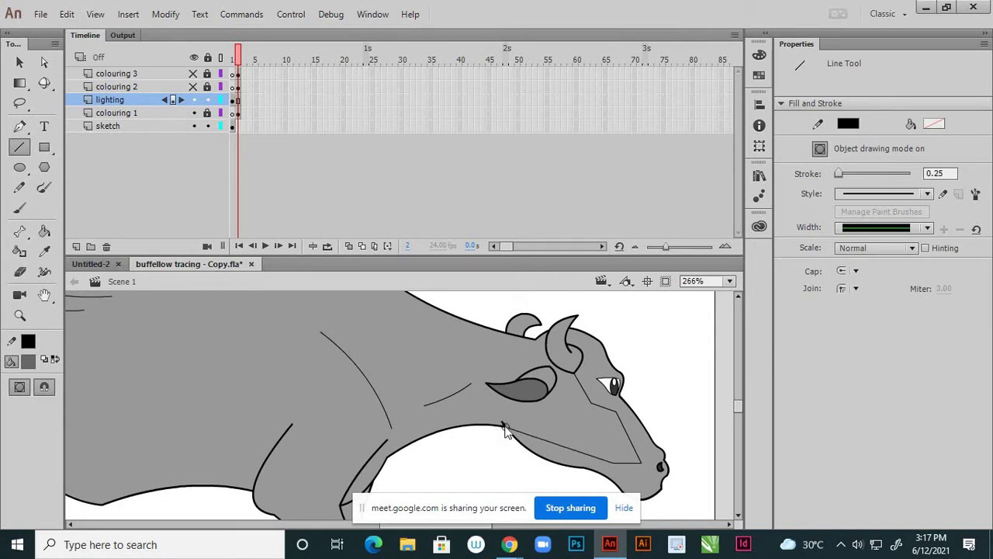
Bend the straight cheek lines into smooth curves along the jaw, around the muzzle, and beneath the eye and horn.
{"action": "scroll", "coordinate": [573, 383], "scroll_direction": "down", "scroll_amount": 2}
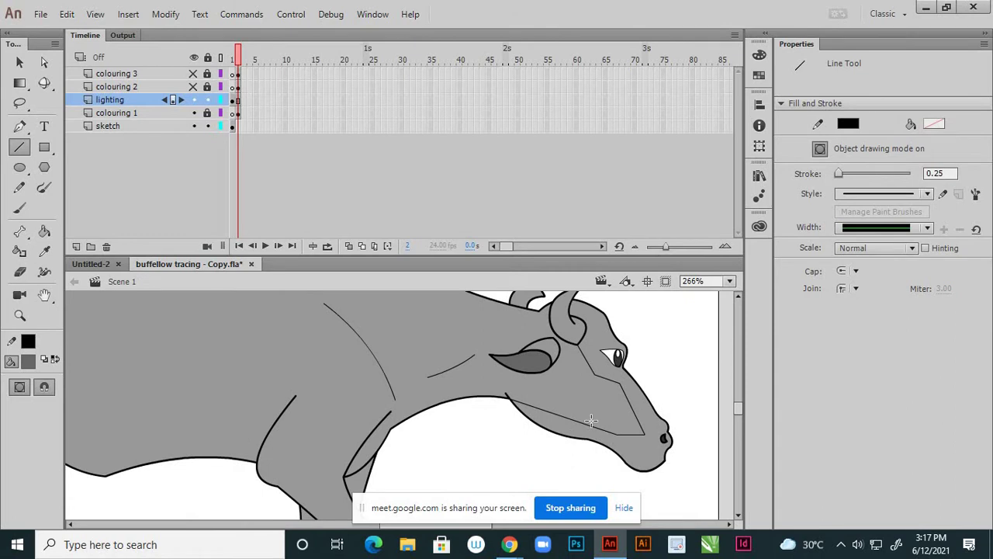
{"action": "key", "text": "v"}
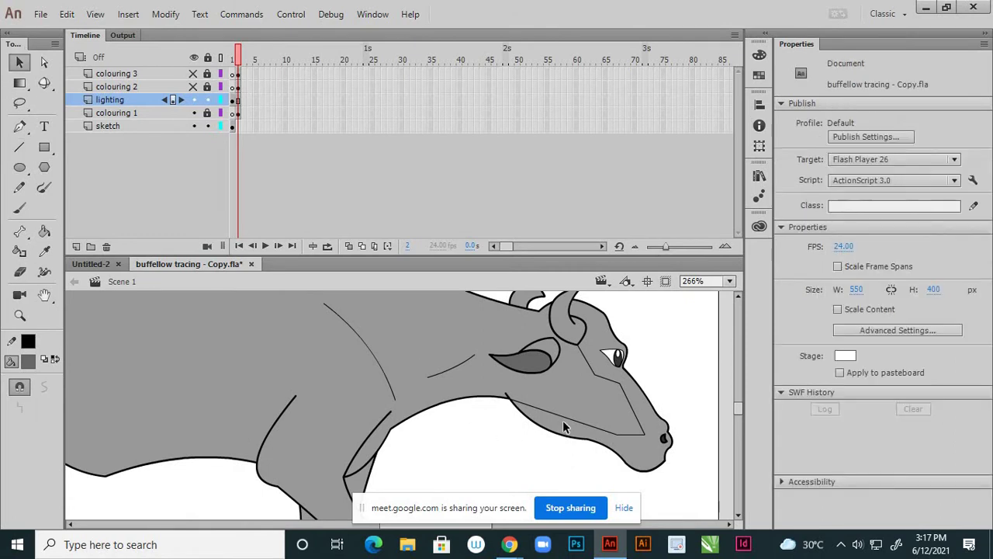
{"action": "left_click_drag", "start_coordinate": [562, 423], "coordinate": [566, 430]}
{"action": "scroll", "coordinate": [627, 434], "scroll_direction": "up", "scroll_amount": 3, "text": "ctrl"}
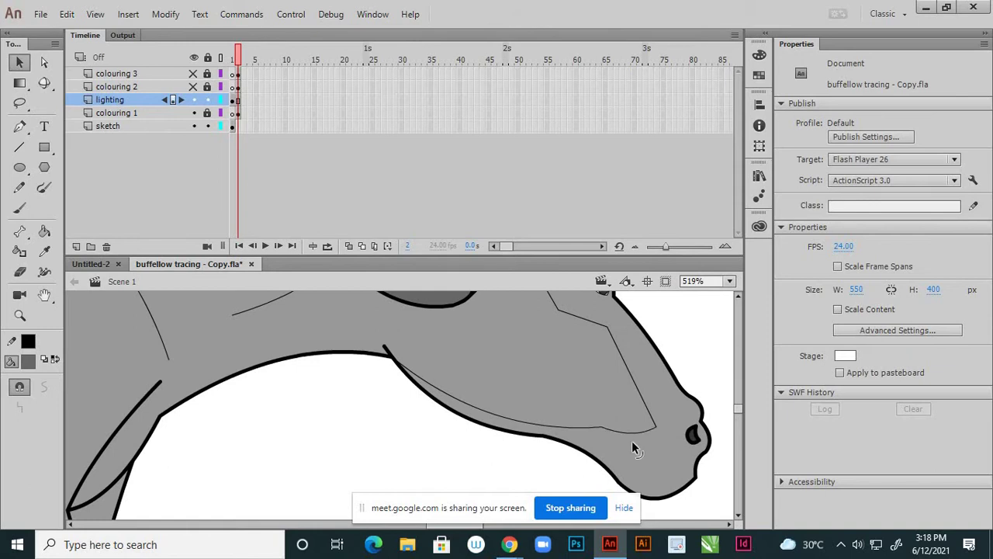
{"action": "left_click_drag", "start_coordinate": [641, 401], "coordinate": [663, 413]}
{"action": "scroll", "coordinate": [663, 413], "scroll_direction": "down", "scroll_amount": 2, "text": "ctrl"}
{"action": "scroll", "coordinate": [649, 381], "scroll_direction": "up", "scroll_amount": 2, "text": "ctrl"}
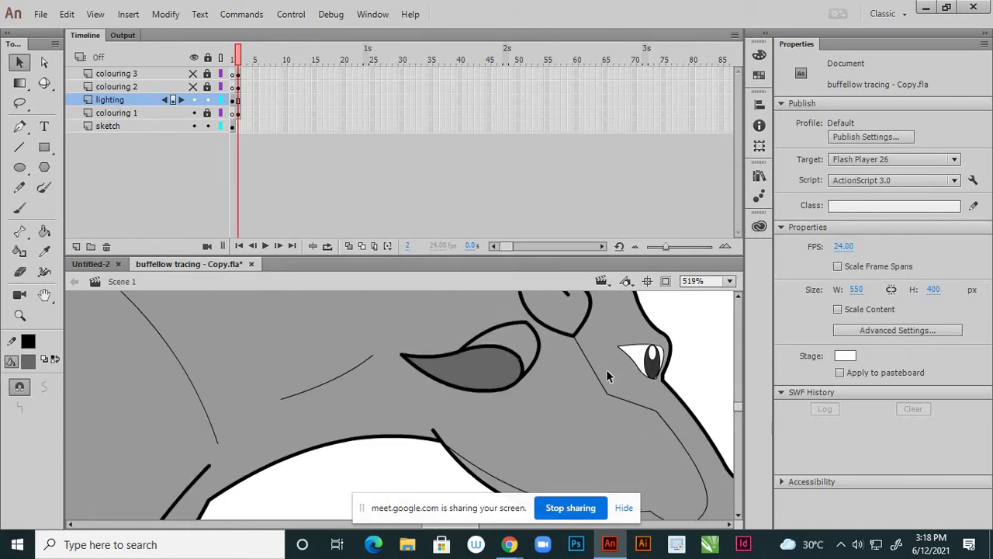
{"action": "left_click_drag", "start_coordinate": [592, 370], "coordinate": [583, 377]}
{"action": "left_click_drag", "start_coordinate": [629, 407], "coordinate": [630, 415]}
{"action": "scroll", "coordinate": [644, 419], "scroll_direction": "down", "scroll_amount": 1, "text": "ctrl"}
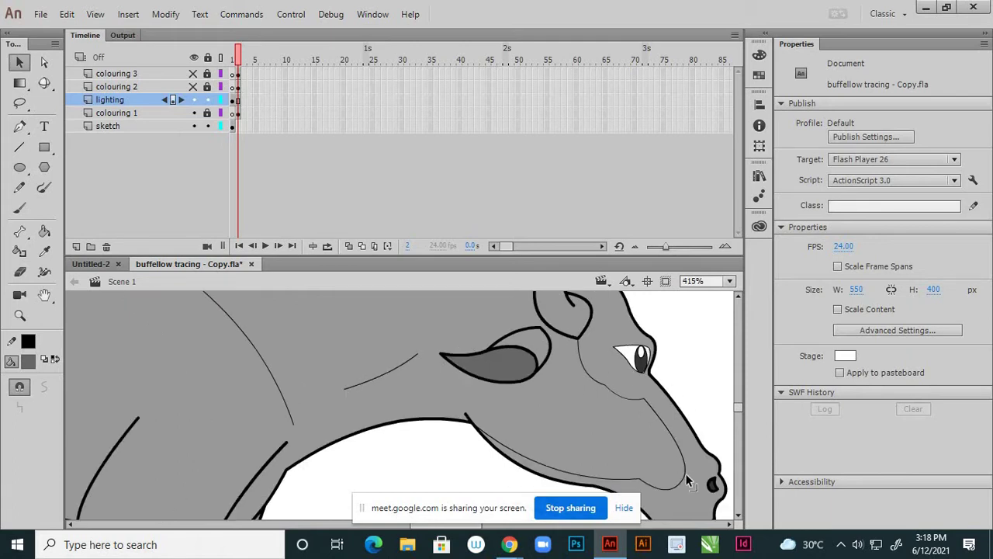
{"action": "scroll", "coordinate": [687, 481], "scroll_direction": "up", "scroll_amount": 1}
{"action": "mouse_move", "coordinate": [682, 478]}
{"action": "left_mouse_down"}
{"action": "mouse_move", "coordinate": [694, 494]}
{"action": "mouse_move", "coordinate": [696, 469]}
{"action": "mouse_move", "coordinate": [702, 479]}
{"action": "left_mouse_up"}
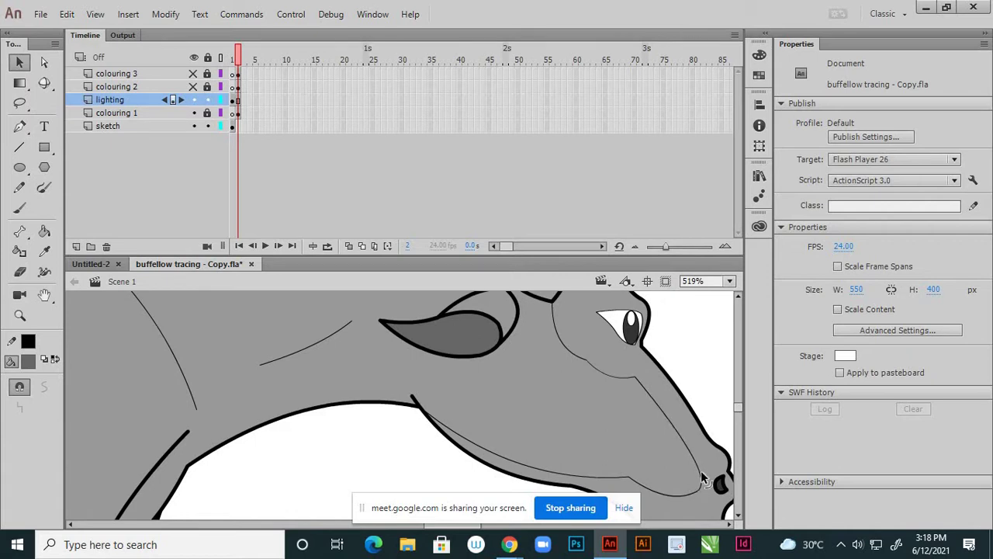
Draw connected straight lines from the forehead behind the horn, along the neck and back, around the hip and down the haunch.
{"action": "scroll", "coordinate": [628, 388], "scroll_direction": "down", "scroll_amount": 4}
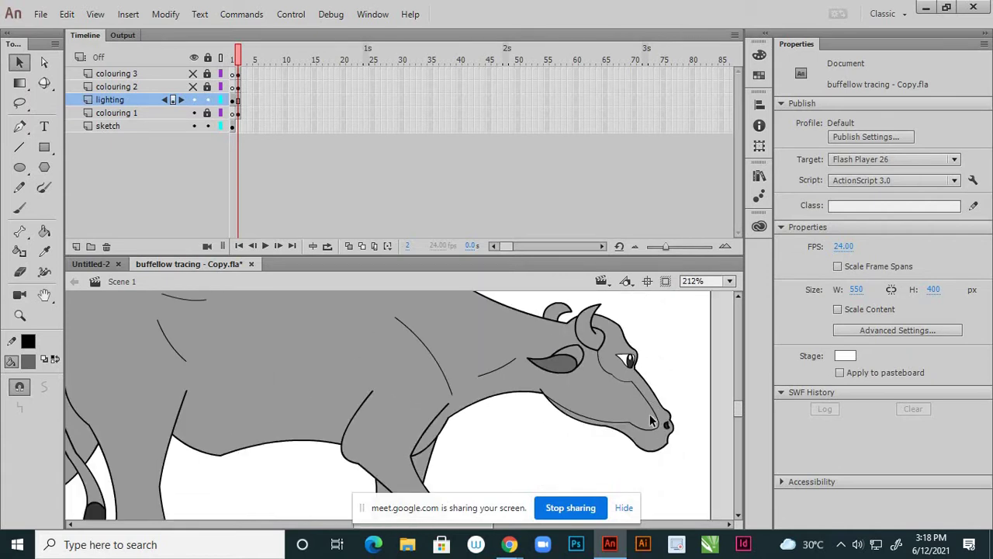
{"action": "scroll", "coordinate": [609, 408], "scroll_direction": "down", "scroll_amount": 2}
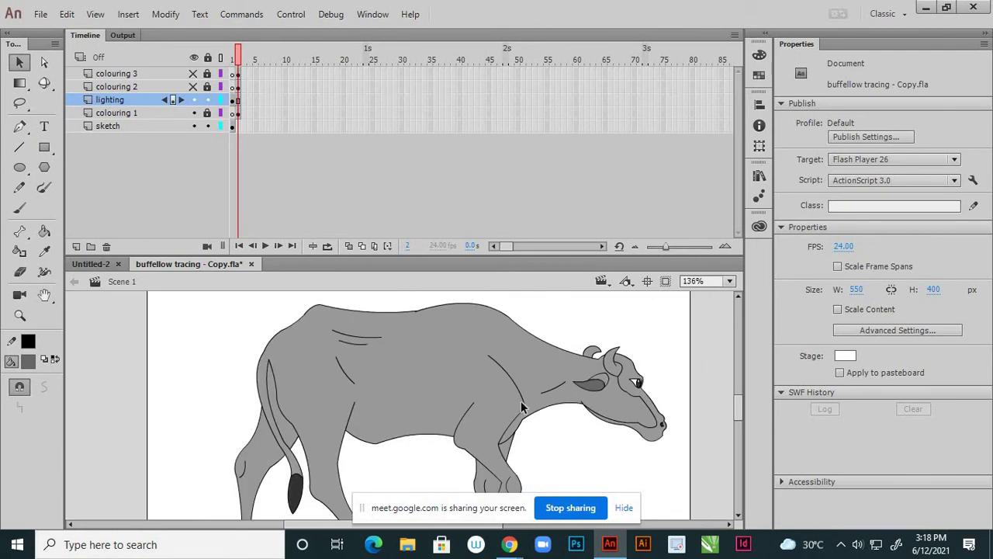
{"action": "scroll", "coordinate": [589, 388], "scroll_direction": "up", "scroll_amount": 2}
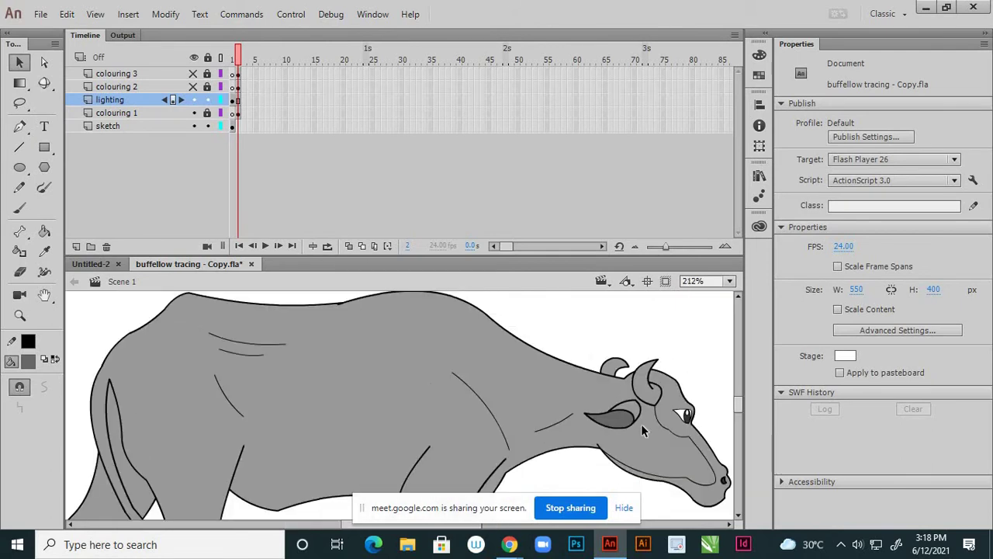
{"action": "key", "text": "n"}
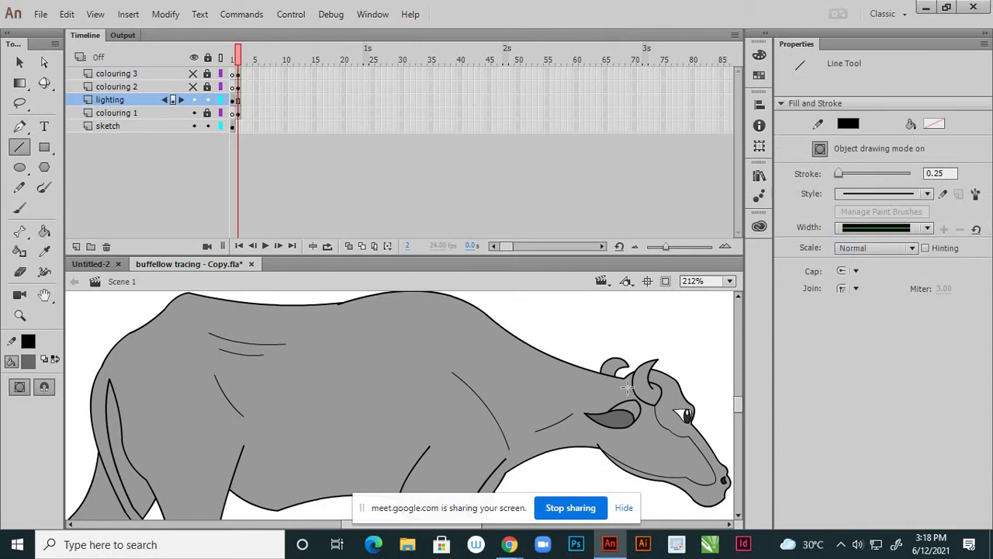
{"action": "scroll", "coordinate": [626, 386], "scroll_direction": "up", "scroll_amount": 2}
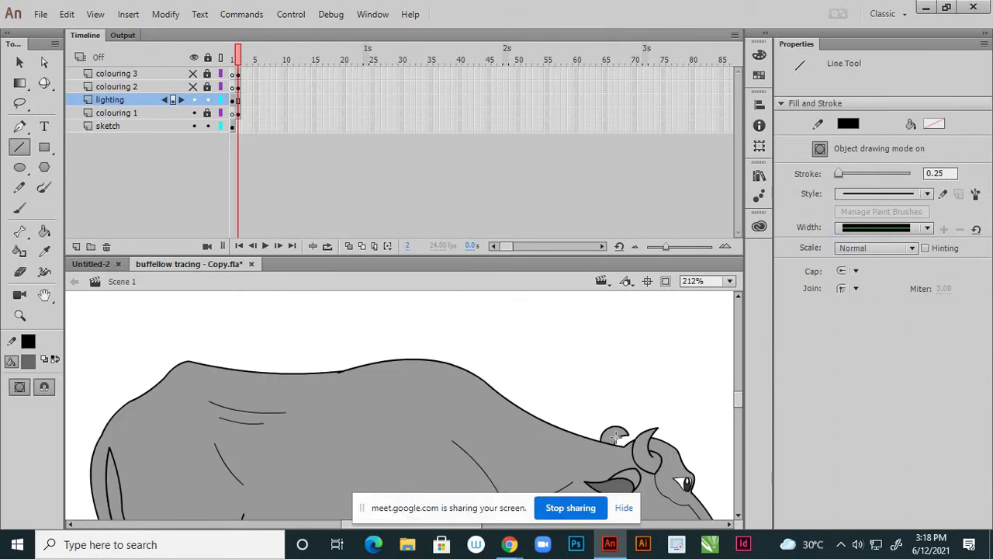
{"action": "scroll", "coordinate": [619, 446], "scroll_direction": "up", "scroll_amount": 2}
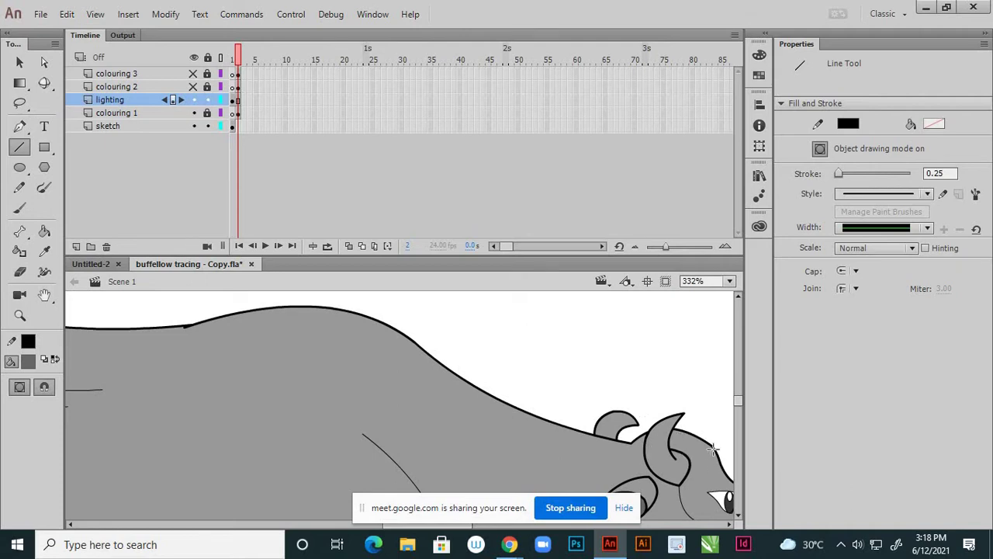
{"action": "mouse_move", "coordinate": [710, 446]}
{"action": "left_mouse_down"}
{"action": "mouse_move", "coordinate": [632, 460]}
{"action": "mouse_move", "coordinate": [435, 399]}
{"action": "left_mouse_up"}
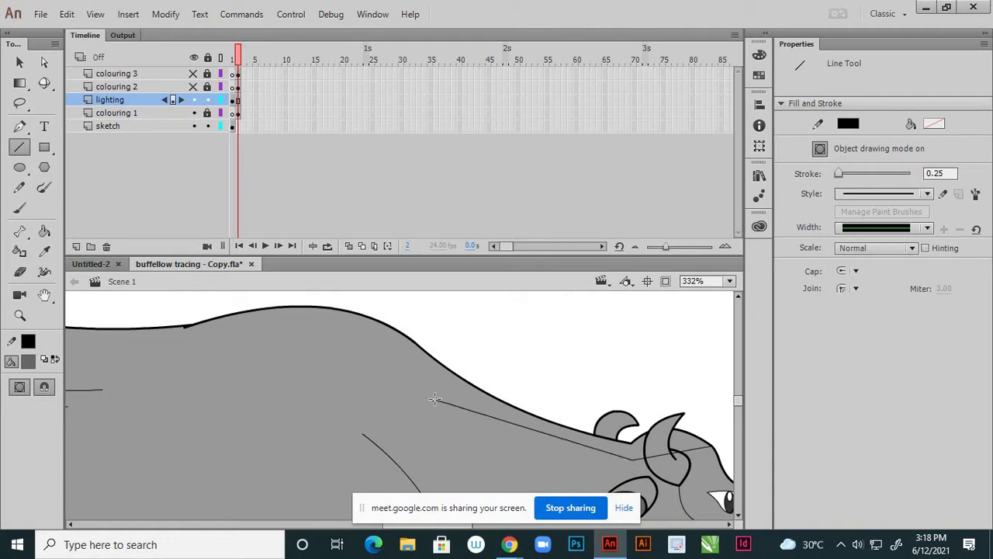
{"action": "mouse_move", "coordinate": [340, 347]}
{"action": "left_mouse_down"}
{"action": "mouse_move", "coordinate": [250, 336]}
{"action": "mouse_move", "coordinate": [206, 351]}
{"action": "left_mouse_up"}
{"action": "scroll", "coordinate": [369, 401], "scroll_direction": "down", "scroll_amount": 3}
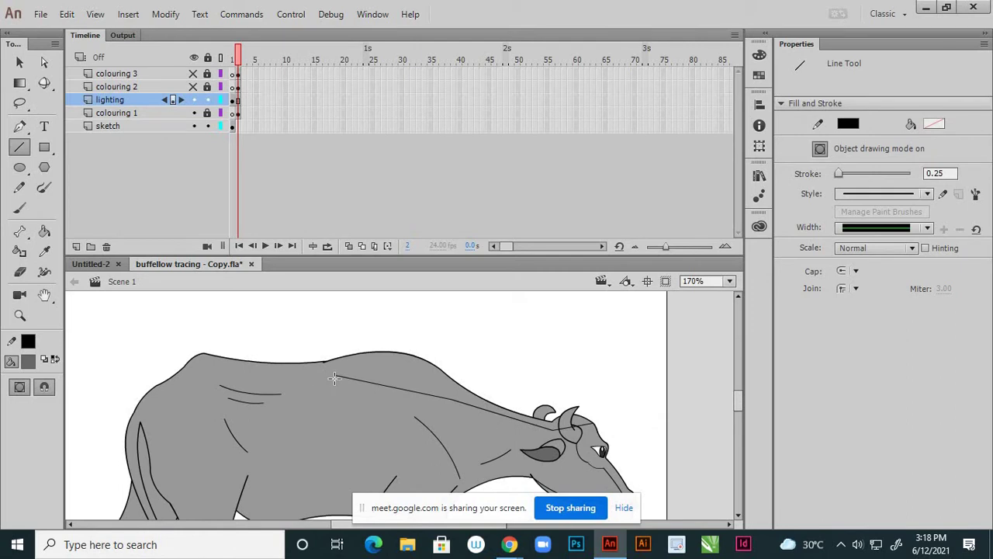
{"action": "mouse_move", "coordinate": [334, 378]}
{"action": "left_mouse_down"}
{"action": "mouse_move", "coordinate": [243, 374]}
{"action": "mouse_move", "coordinate": [195, 390]}
{"action": "mouse_move", "coordinate": [220, 443]}
{"action": "left_mouse_up"}
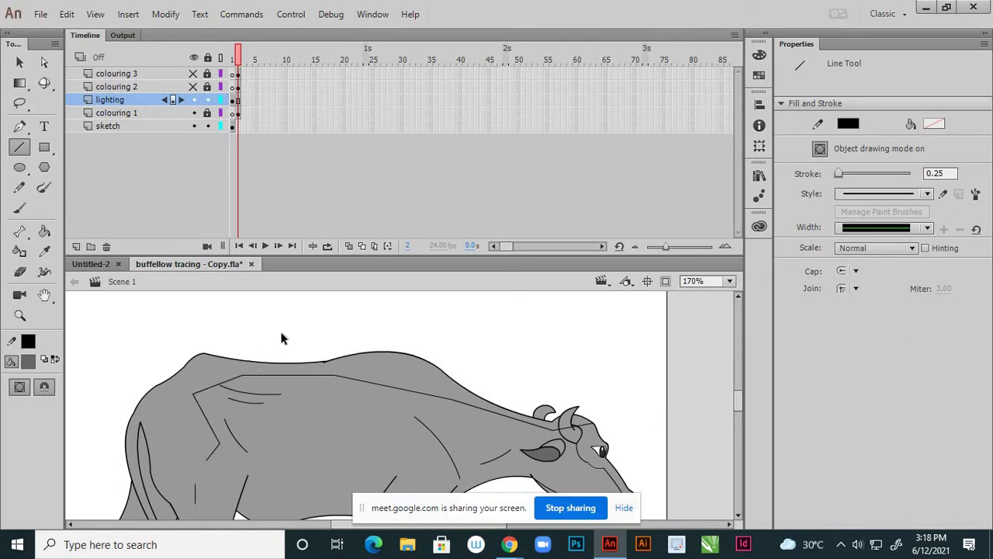
Continue the straight shading line from the haunch down the near hind leg to its hoof.
{"action": "scroll", "coordinate": [280, 337], "scroll_direction": "down", "scroll_amount": 3}
{"action": "scroll", "coordinate": [238, 441], "scroll_direction": "up", "scroll_amount": 2}
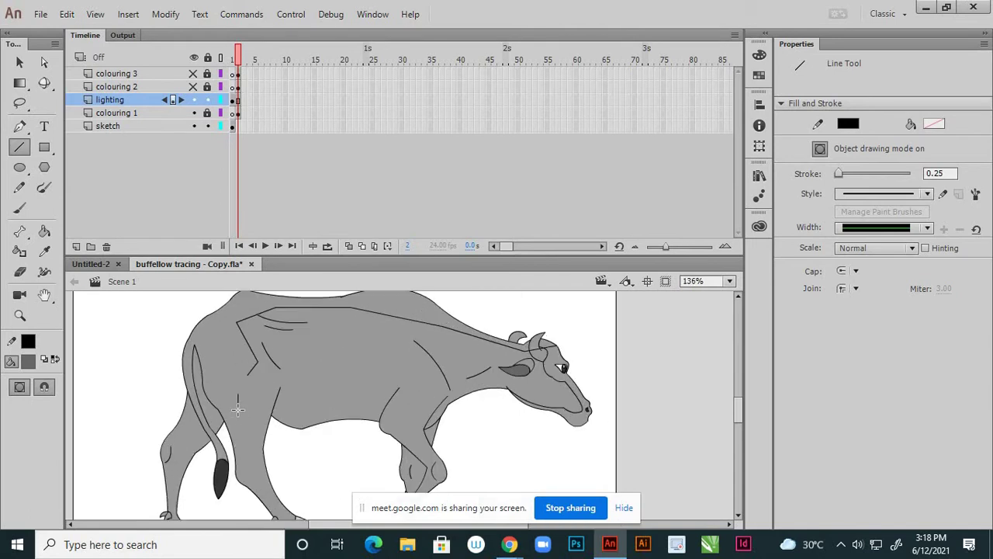
{"action": "mouse_move", "coordinate": [239, 403]}
{"action": "left_mouse_down"}
{"action": "mouse_move", "coordinate": [250, 467]}
{"action": "mouse_move", "coordinate": [264, 451]}
{"action": "mouse_move", "coordinate": [308, 513]}
{"action": "mouse_move", "coordinate": [329, 498]}
{"action": "left_mouse_up"}
{"action": "scroll", "coordinate": [272, 401], "scroll_direction": "down", "scroll_amount": 1}
{"action": "scroll", "coordinate": [257, 434], "scroll_direction": "up", "scroll_amount": 2}
{"action": "scroll", "coordinate": [306, 512], "scroll_direction": "down", "scroll_amount": 2}
{"action": "scroll", "coordinate": [307, 490], "scroll_direction": "up", "scroll_amount": 2}
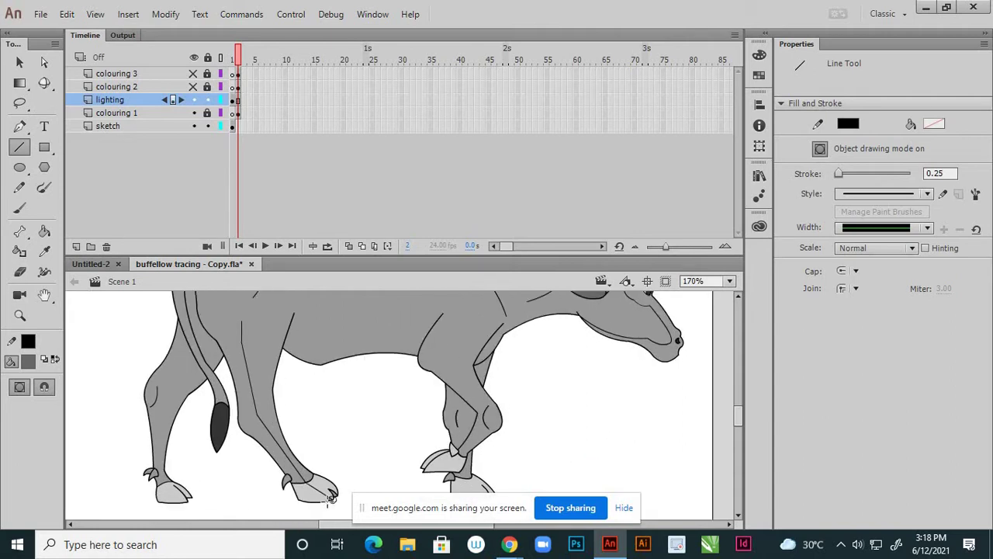
Draw straight shading lines along the belly from the hind leg to the foreleg, and down the near foreleg past the knee.
{"action": "scroll", "coordinate": [345, 462], "scroll_direction": "down", "scroll_amount": 2}
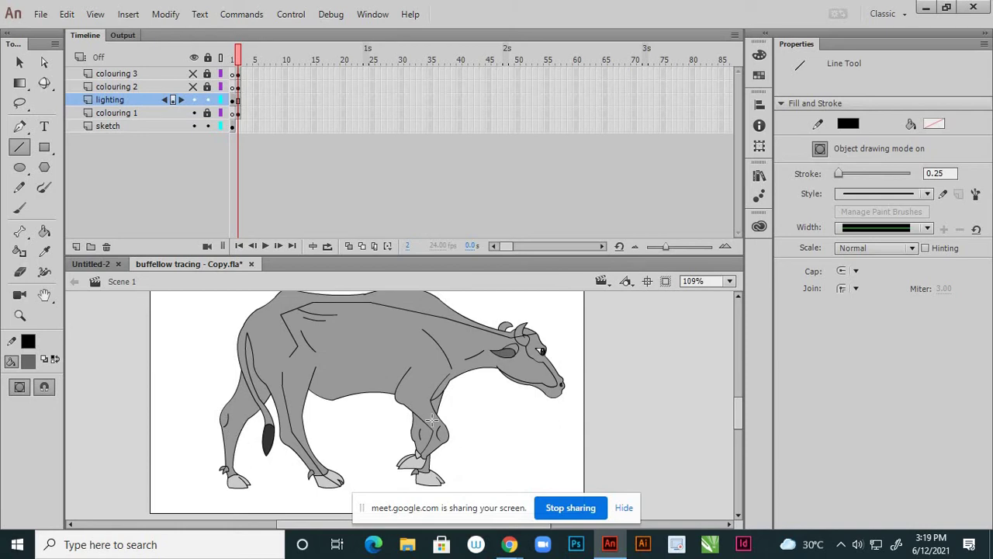
{"action": "scroll", "coordinate": [356, 377], "scroll_direction": "up", "scroll_amount": 3}
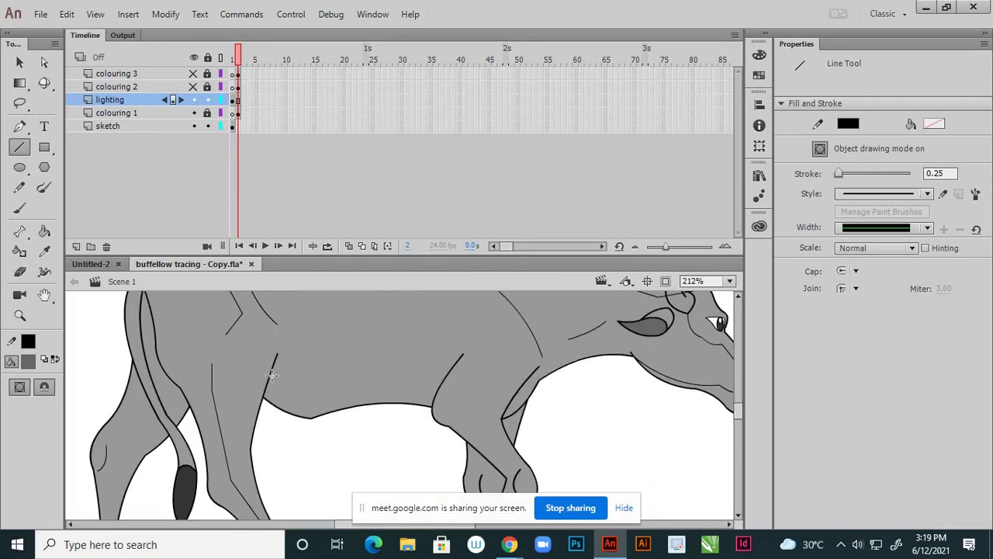
{"action": "mouse_move", "coordinate": [318, 395]}
{"action": "left_mouse_down"}
{"action": "mouse_move", "coordinate": [455, 381]}
{"action": "mouse_move", "coordinate": [446, 374]}
{"action": "mouse_move", "coordinate": [464, 353]}
{"action": "mouse_move", "coordinate": [464, 411]}
{"action": "mouse_move", "coordinate": [512, 470]}
{"action": "left_mouse_up"}
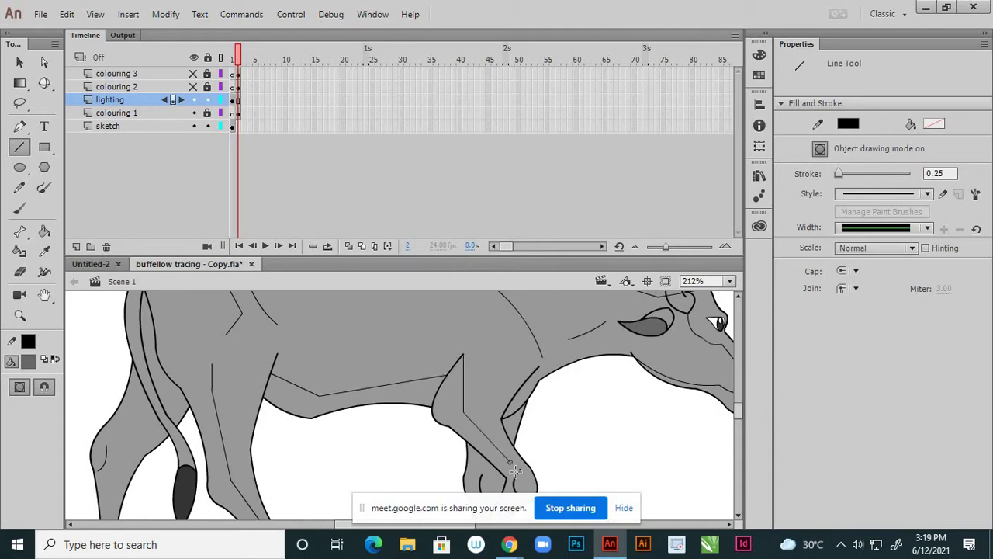
{"action": "scroll", "coordinate": [488, 442], "scroll_direction": "down", "scroll_amount": 3}
{"action": "scroll", "coordinate": [512, 450], "scroll_direction": "up", "scroll_amount": 3}
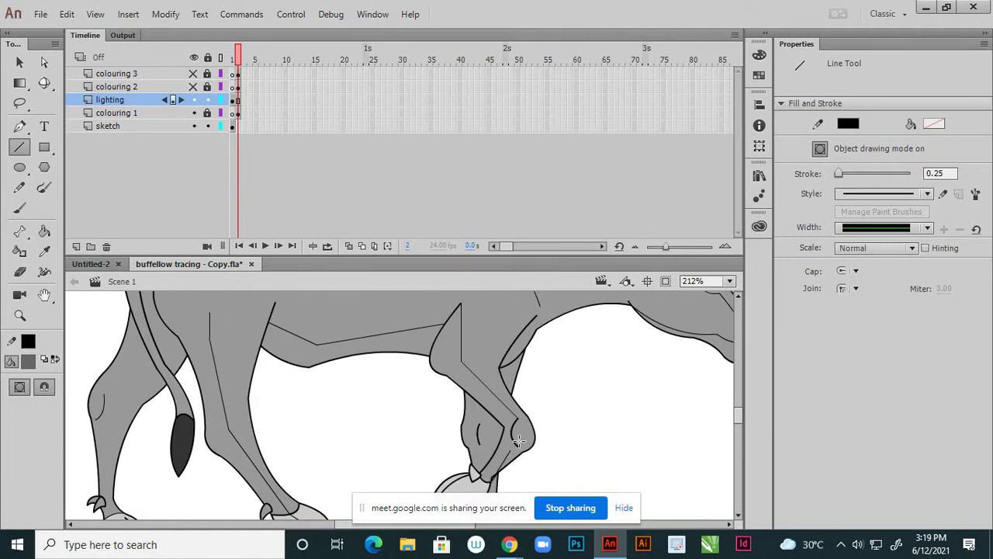
{"action": "scroll", "coordinate": [527, 454], "scroll_direction": "down", "scroll_amount": 3}
{"action": "scroll", "coordinate": [518, 449], "scroll_direction": "up", "scroll_amount": 4}
{"action": "scroll", "coordinate": [518, 449], "scroll_direction": "up", "scroll_amount": 2}
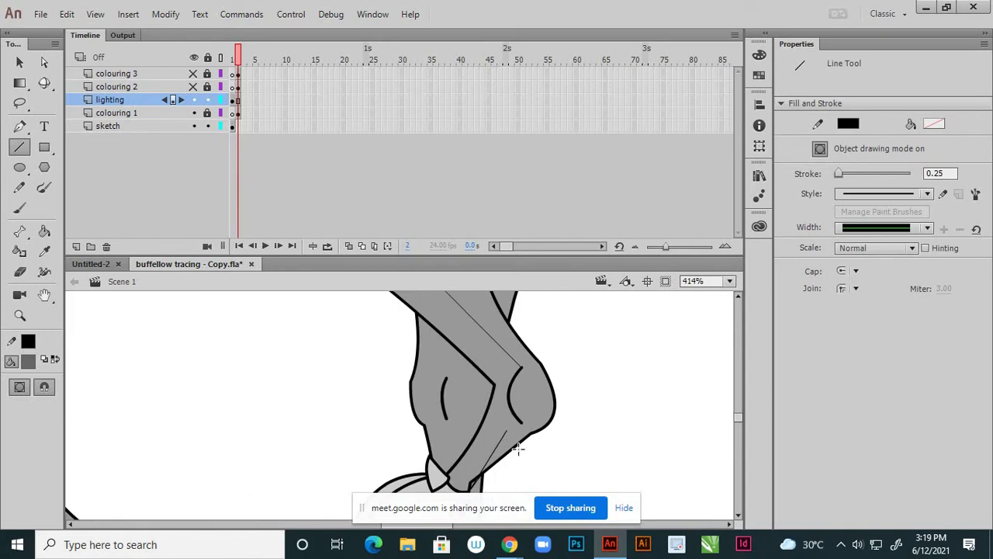
Move the lower end of the near foreleg's shading line inside the ankle and bend the line into a curve below the knee.
{"action": "key", "text": "v"}
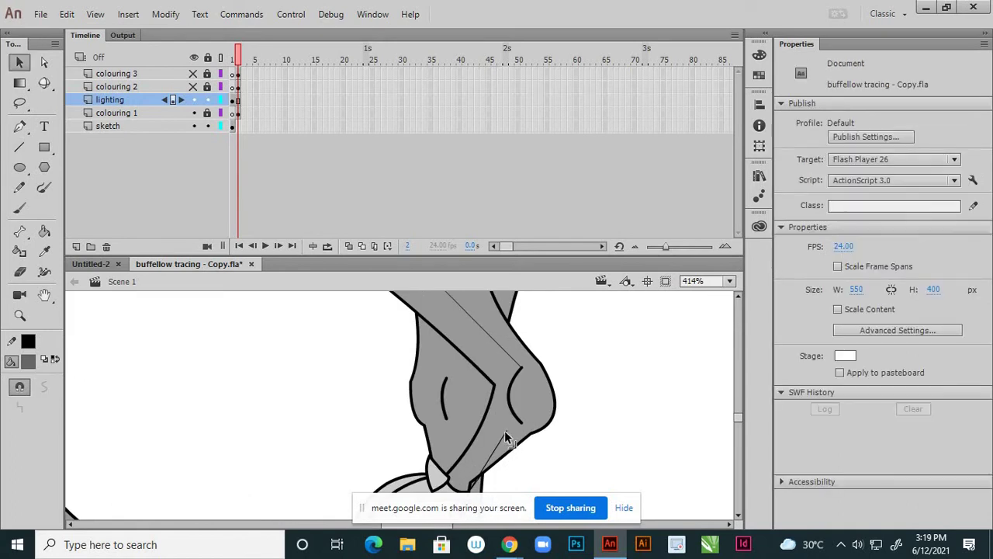
{"action": "scroll", "coordinate": [512, 415], "scroll_direction": "up", "scroll_amount": 2}
{"action": "scroll", "coordinate": [502, 400], "scroll_direction": "down", "scroll_amount": 4}
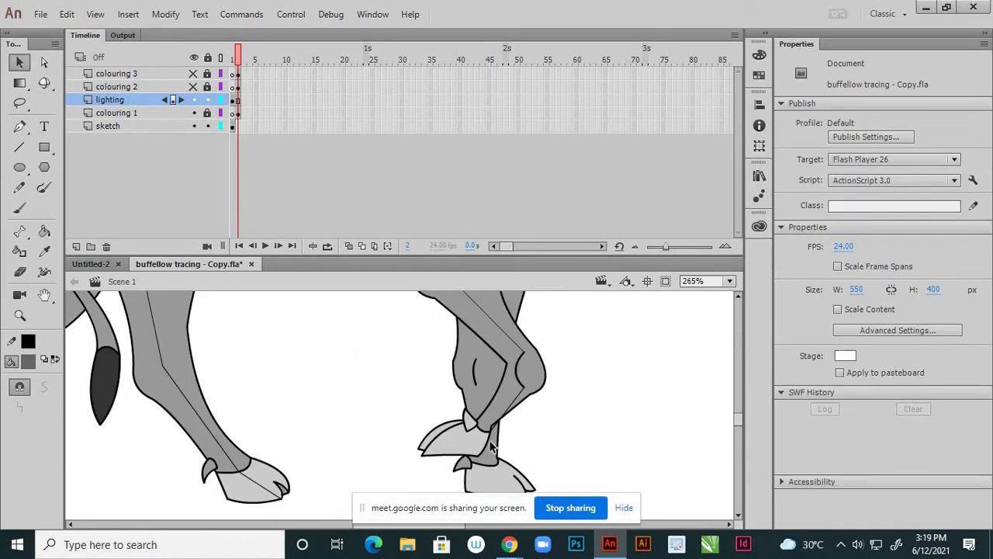
{"action": "scroll", "coordinate": [492, 425], "scroll_direction": "up", "scroll_amount": 3}
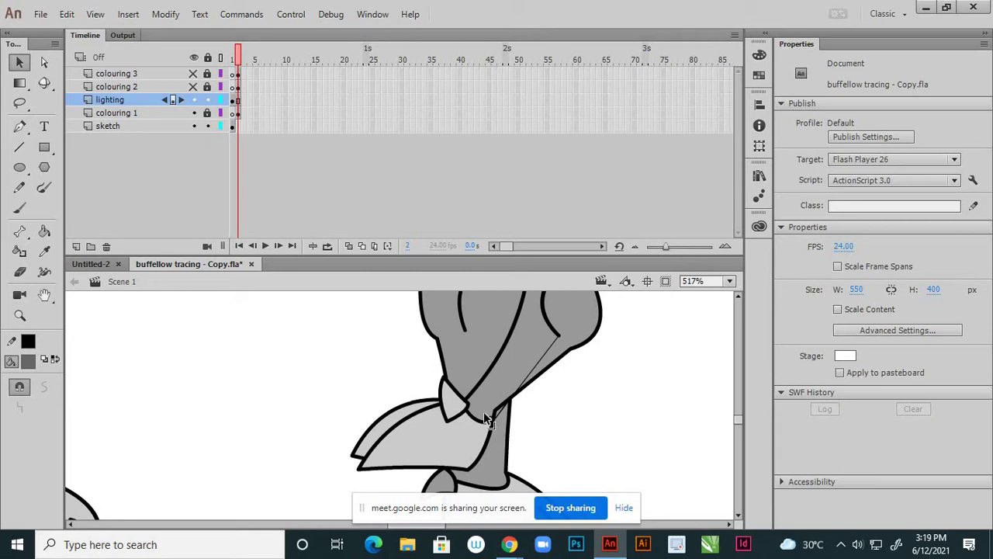
{"action": "left_click_drag", "start_coordinate": [488, 419], "coordinate": [479, 415]}
{"action": "left_click_drag", "start_coordinate": [524, 374], "coordinate": [524, 360]}
{"action": "scroll", "coordinate": [523, 354], "scroll_direction": "down", "scroll_amount": 5}
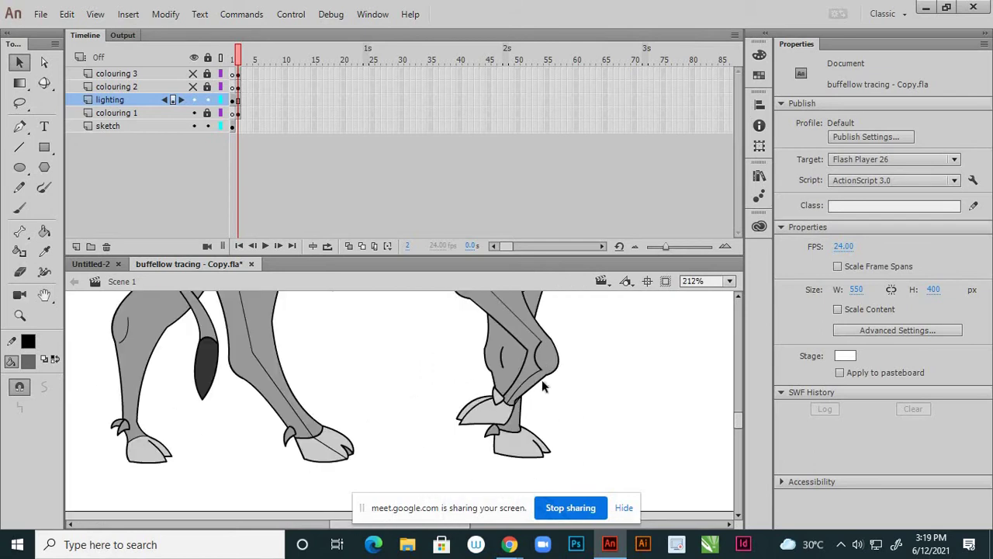
Bend the upper foreleg and belly shading lines into smooth curves following the shoulder and underside.
{"action": "scroll", "coordinate": [535, 332], "scroll_direction": "up", "scroll_amount": 2}
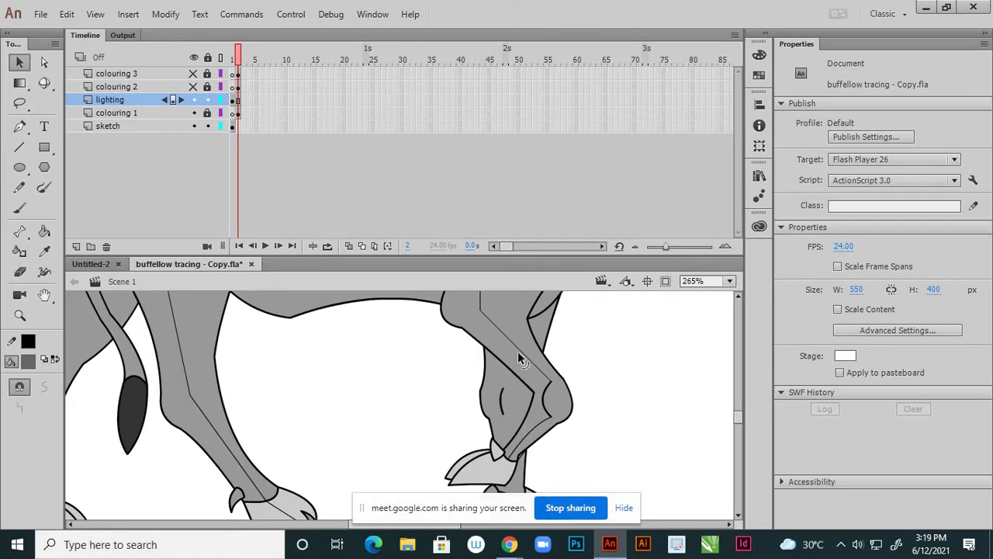
{"action": "scroll", "coordinate": [517, 361], "scroll_direction": "down", "scroll_amount": 2}
{"action": "scroll", "coordinate": [509, 342], "scroll_direction": "up", "scroll_amount": 1}
{"action": "scroll", "coordinate": [508, 342], "scroll_direction": "up", "scroll_amount": 1}
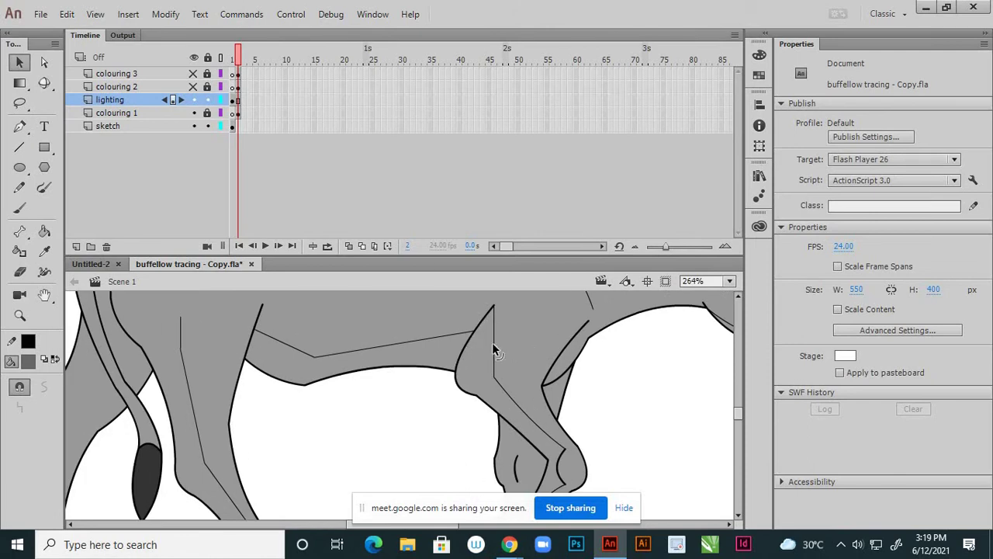
{"action": "left_click_drag", "start_coordinate": [484, 354], "coordinate": [479, 376]}
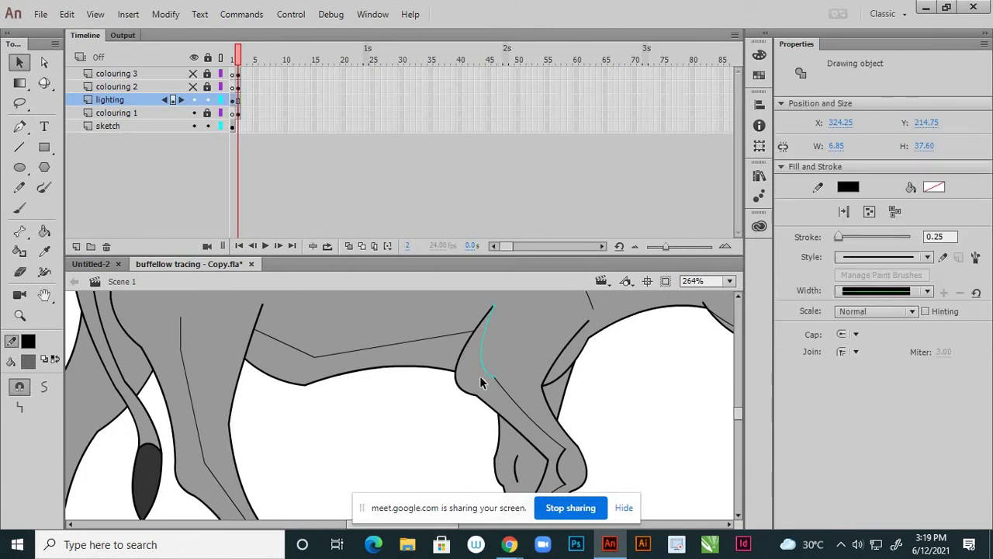
{"action": "scroll", "coordinate": [480, 375], "scroll_direction": "down", "scroll_amount": 2}
{"action": "scroll", "coordinate": [434, 380], "scroll_direction": "up", "scroll_amount": 3}
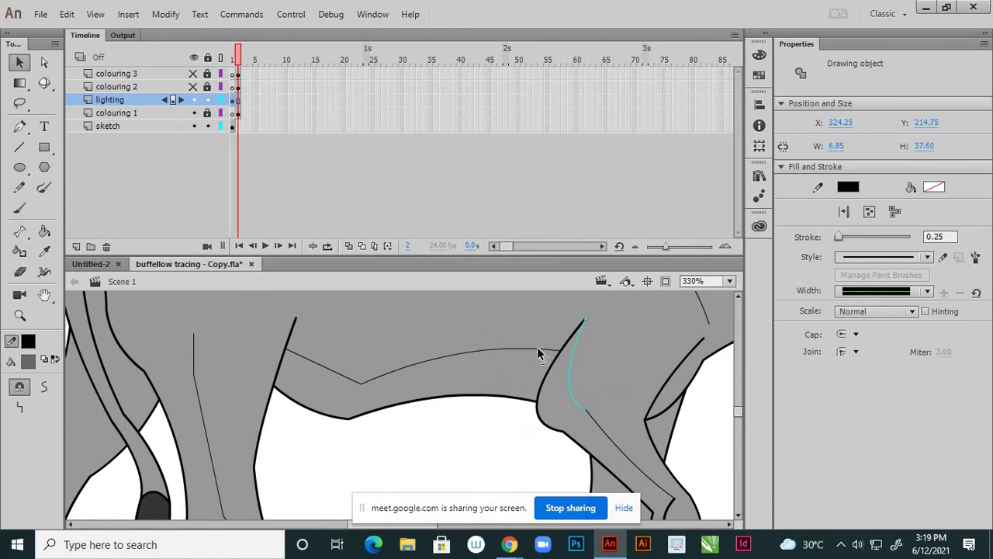
{"action": "left_click_drag", "start_coordinate": [557, 350], "coordinate": [553, 359]}
{"action": "scroll", "coordinate": [382, 388], "scroll_direction": "down", "scroll_amount": 4}
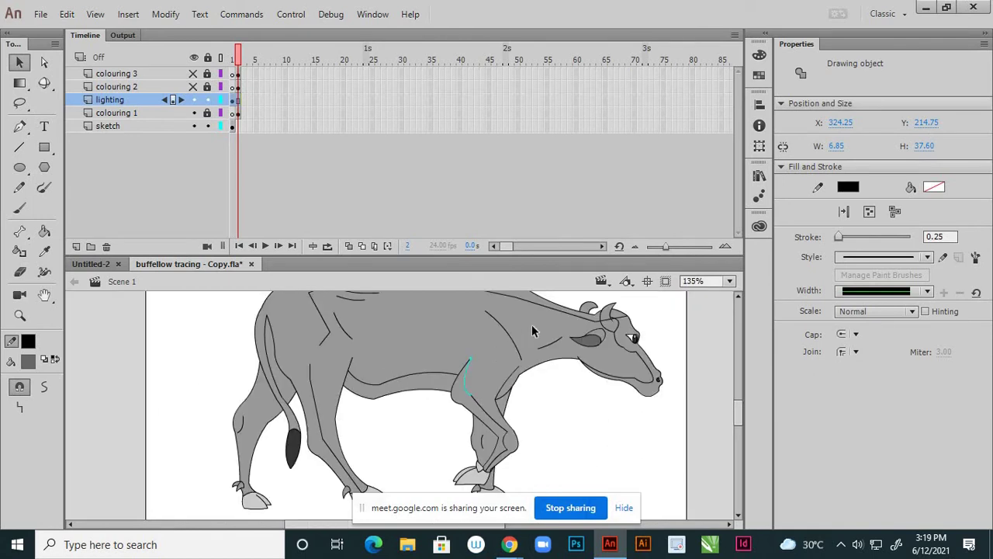
Bend the straight shading lines across the forehead, neck and back into curves that follow the body outline.
{"action": "scroll", "coordinate": [631, 322], "scroll_direction": "up", "scroll_amount": 4}
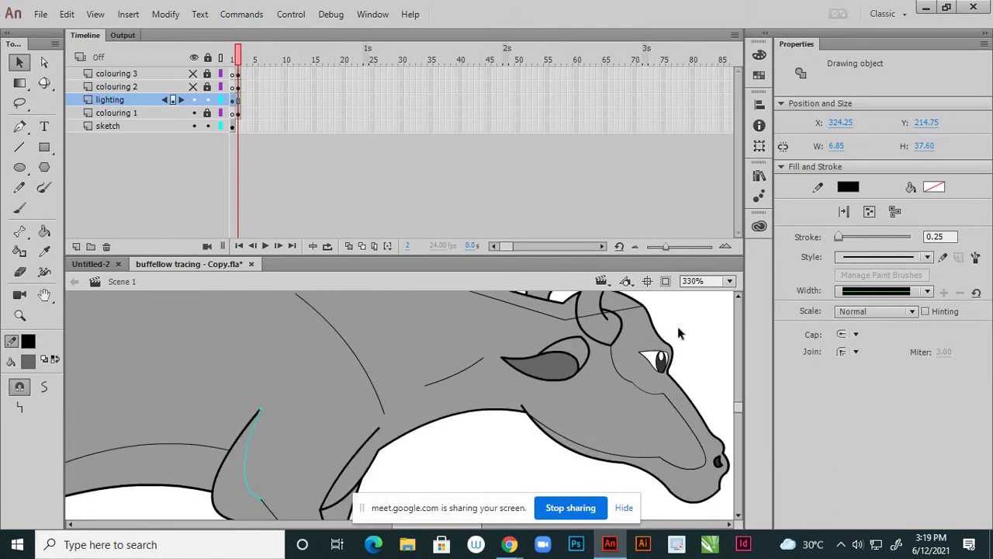
{"action": "left_click", "coordinate": [719, 397]}
{"action": "scroll", "coordinate": [733, 403], "scroll_direction": "up", "scroll_amount": 2}
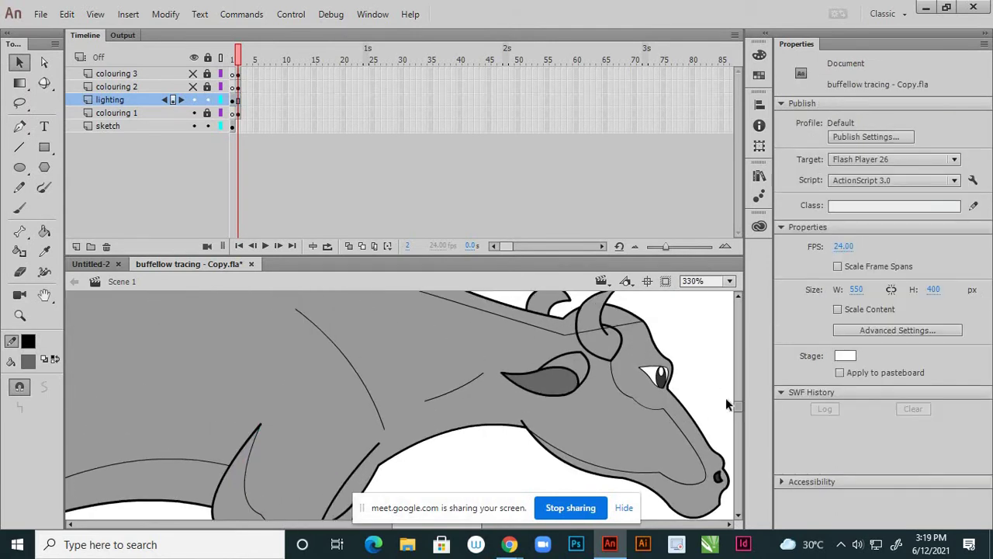
{"action": "left_click_drag", "start_coordinate": [597, 345], "coordinate": [597, 345]}
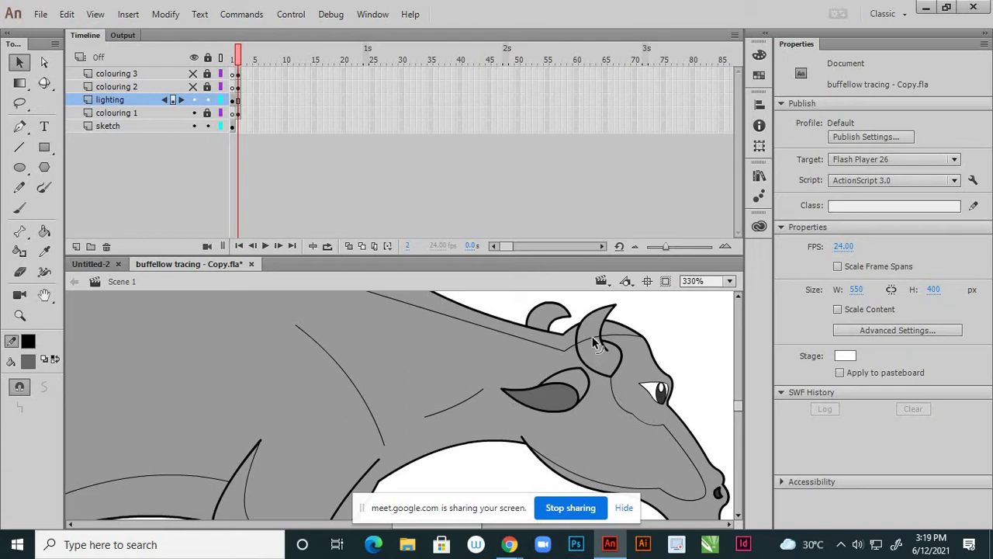
{"action": "scroll", "coordinate": [637, 407], "scroll_direction": "down", "scroll_amount": 5}
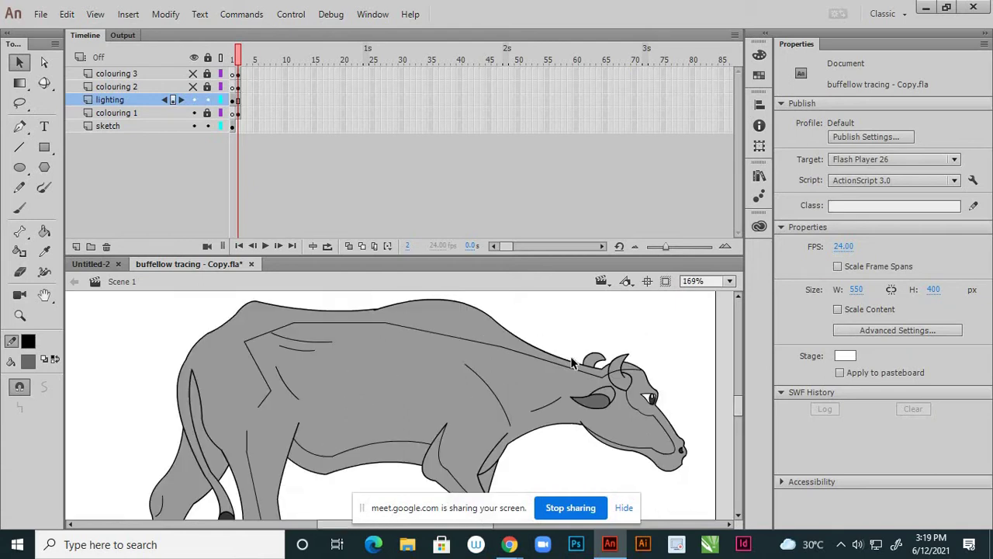
{"action": "scroll", "coordinate": [563, 372], "scroll_direction": "up", "scroll_amount": 5}
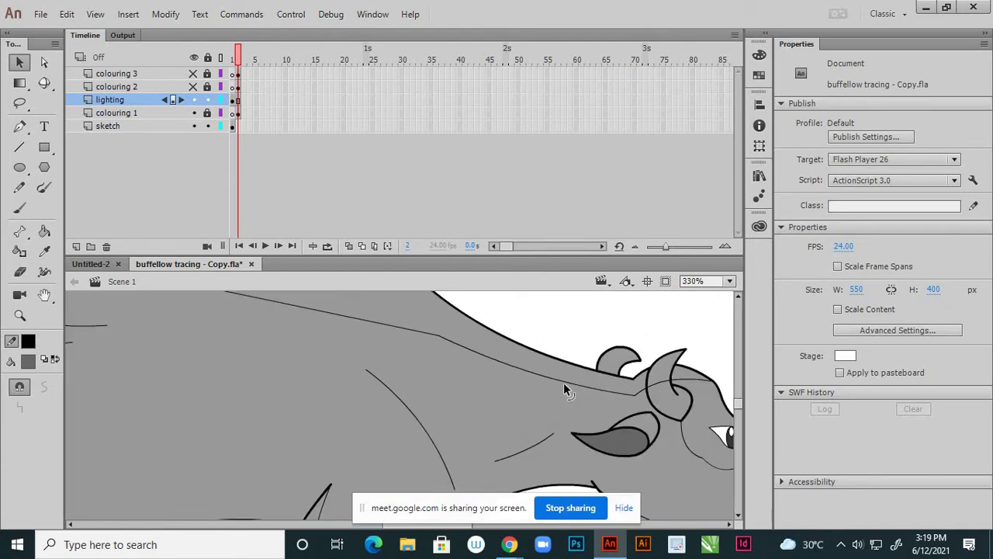
{"action": "scroll", "coordinate": [564, 382], "scroll_direction": "down", "scroll_amount": 3}
{"action": "left_click_drag", "start_coordinate": [409, 346], "coordinate": [415, 327]}
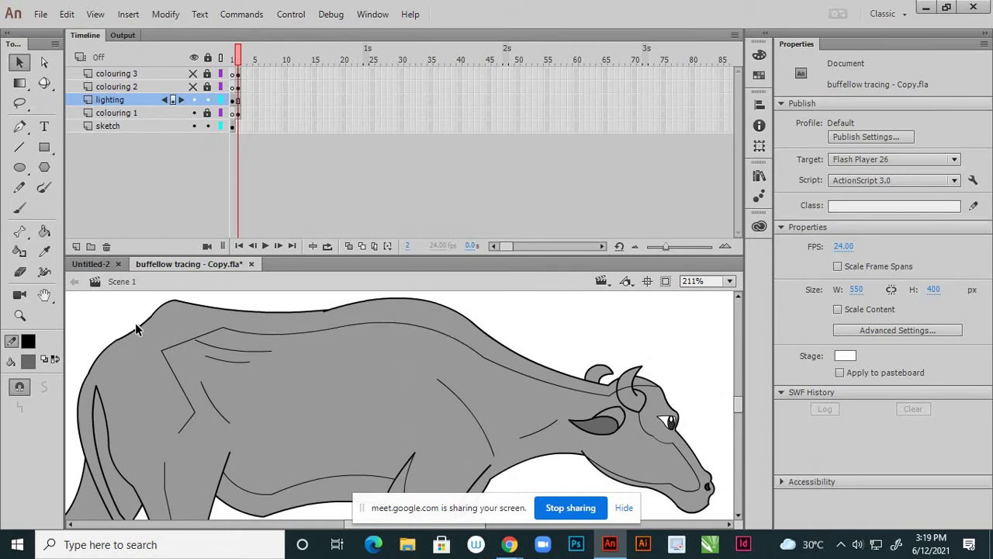
Round the shading lines around the hip into curves.
{"action": "scroll", "coordinate": [202, 340], "scroll_direction": "up", "scroll_amount": 1}
{"action": "left_click_drag", "start_coordinate": [201, 340], "coordinate": [200, 324]}
{"action": "left_click", "coordinate": [184, 386]}
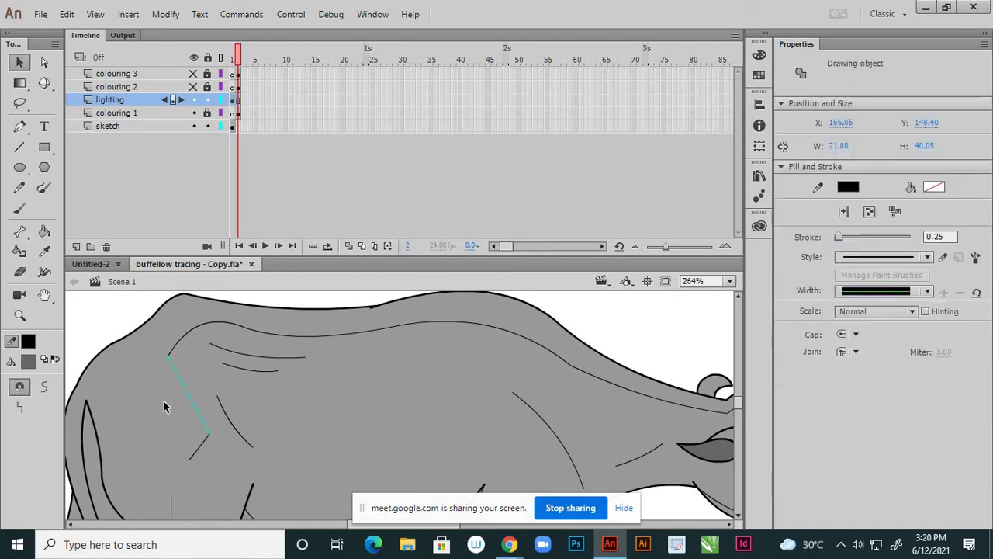
{"action": "left_click", "coordinate": [170, 400]}
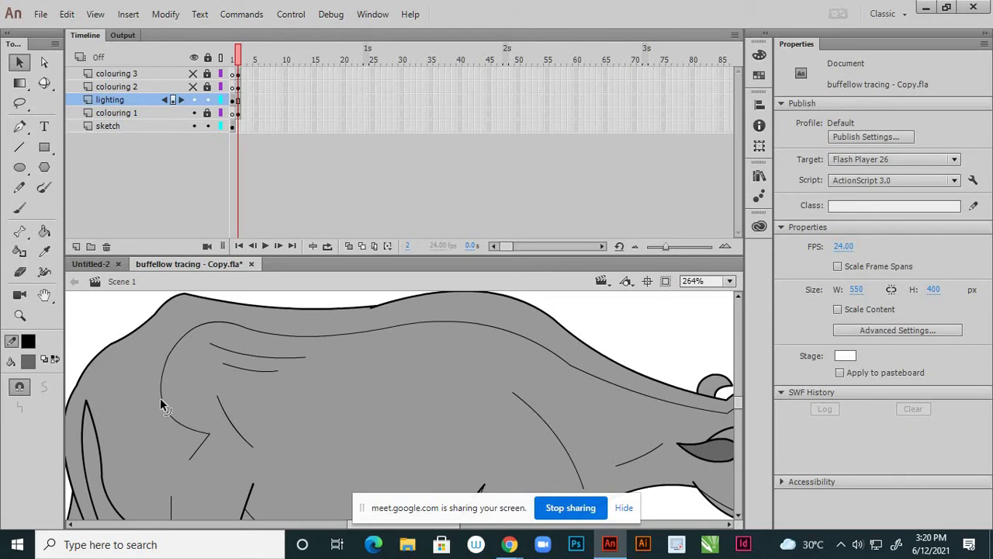
Delete the short vertical shading segment on the haunch and join the hip line to the hind leg line across the gap.
{"action": "scroll", "coordinate": [217, 430], "scroll_direction": "down", "scroll_amount": 2}
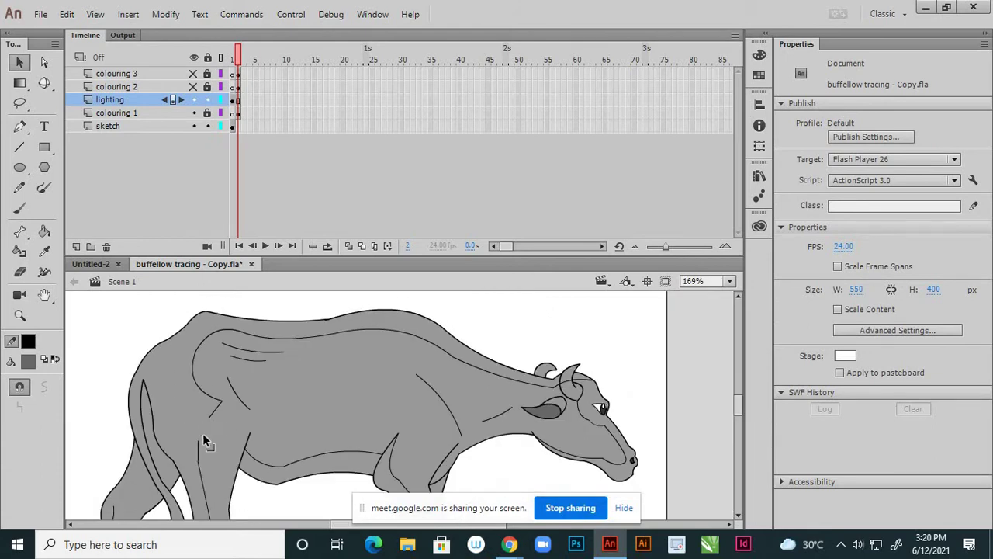
{"action": "left_click", "coordinate": [199, 449]}
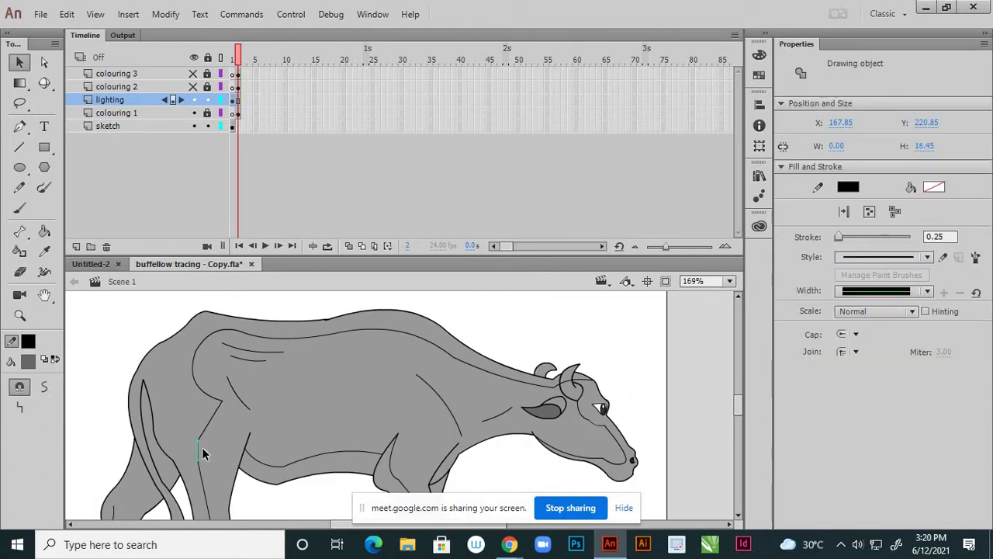
{"action": "key", "text": "Delete"}
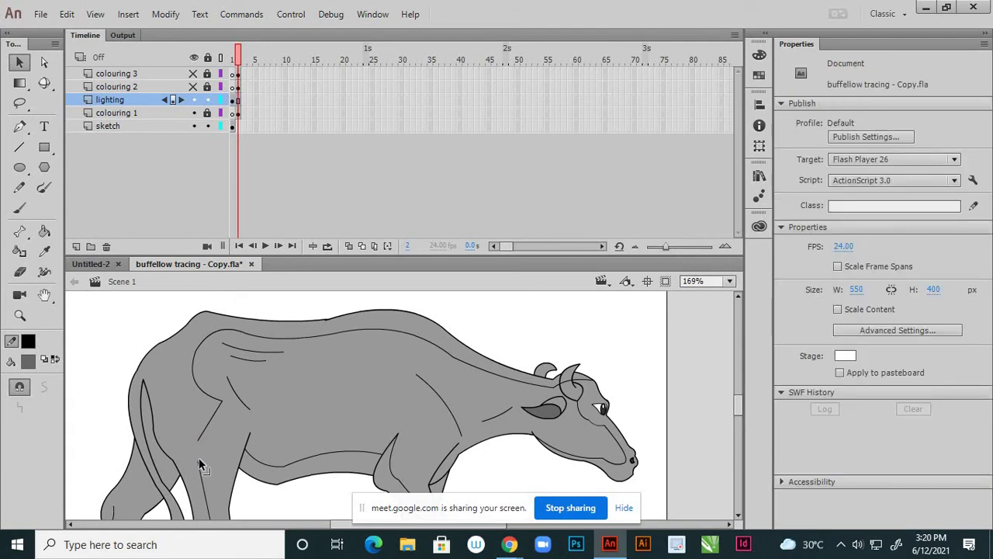
{"action": "mouse_move", "coordinate": [200, 439]}
{"action": "left_mouse_down"}
{"action": "mouse_move", "coordinate": [200, 458]}
{"action": "mouse_move", "coordinate": [217, 422]}
{"action": "mouse_move", "coordinate": [200, 427]}
{"action": "left_mouse_up"}
Bend the shading lines on the near hind leg's lower part and hoof into smooth curves.
{"action": "key", "text": "ctrl+2"}
{"action": "scroll", "coordinate": [257, 450], "scroll_direction": "up", "scroll_amount": 5}
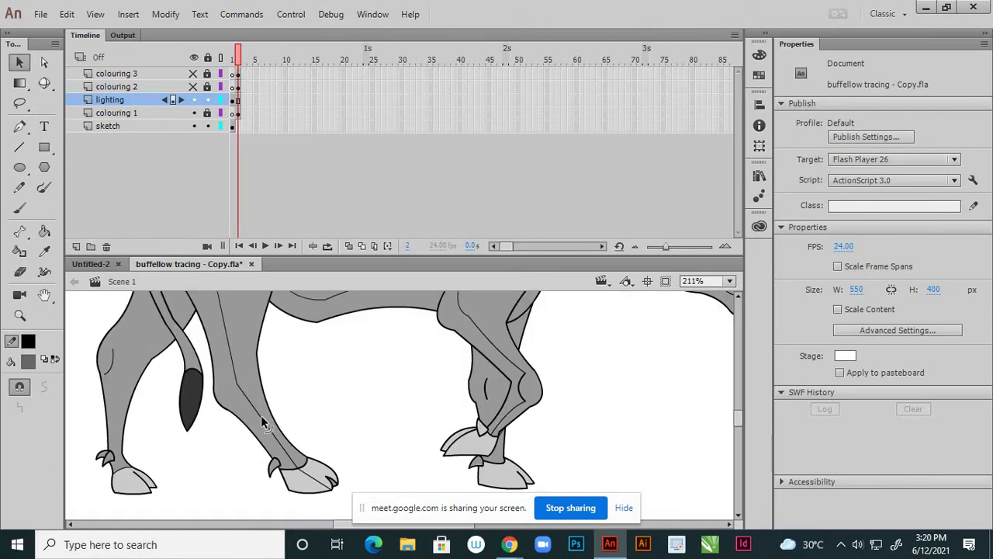
{"action": "mouse_move", "coordinate": [260, 424]}
{"action": "left_mouse_down"}
{"action": "mouse_move", "coordinate": [297, 487]}
{"action": "mouse_move", "coordinate": [316, 481]}
{"action": "left_mouse_up"}
{"action": "scroll", "coordinate": [297, 487], "scroll_direction": "up", "scroll_amount": 3}
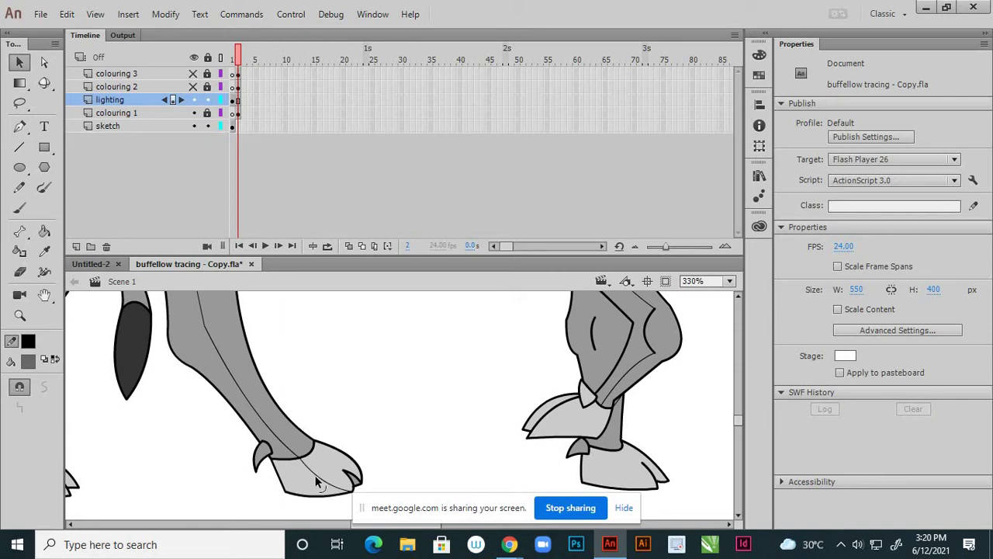
{"action": "scroll", "coordinate": [370, 457], "scroll_direction": "down", "scroll_amount": 3}
Draw a shading line across the raised front hoof from the ankle to its lower edge and bend it into a curve.
{"action": "scroll", "coordinate": [527, 456], "scroll_direction": "up", "scroll_amount": 3}
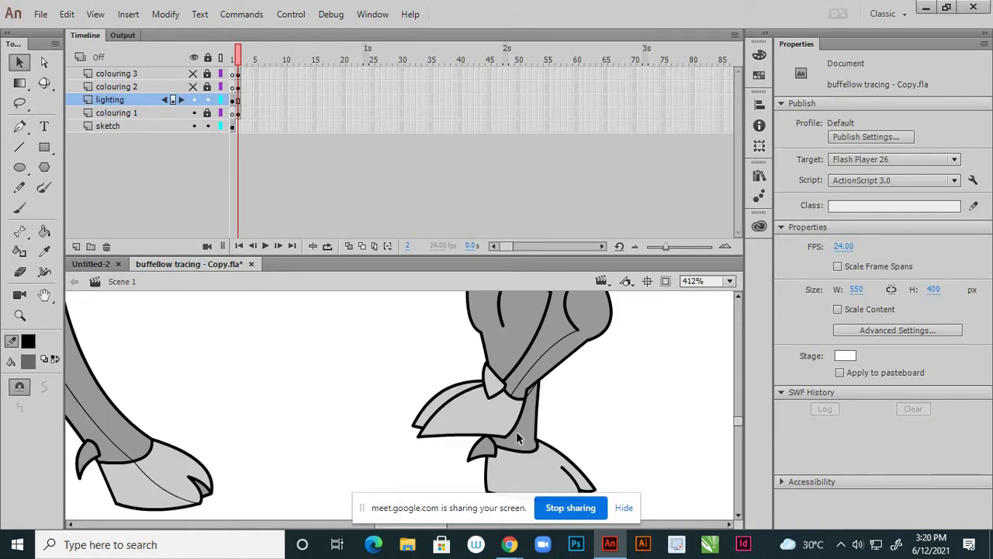
{"action": "key", "text": "n"}
{"action": "left_click_drag", "start_coordinate": [513, 394], "coordinate": [459, 433]}
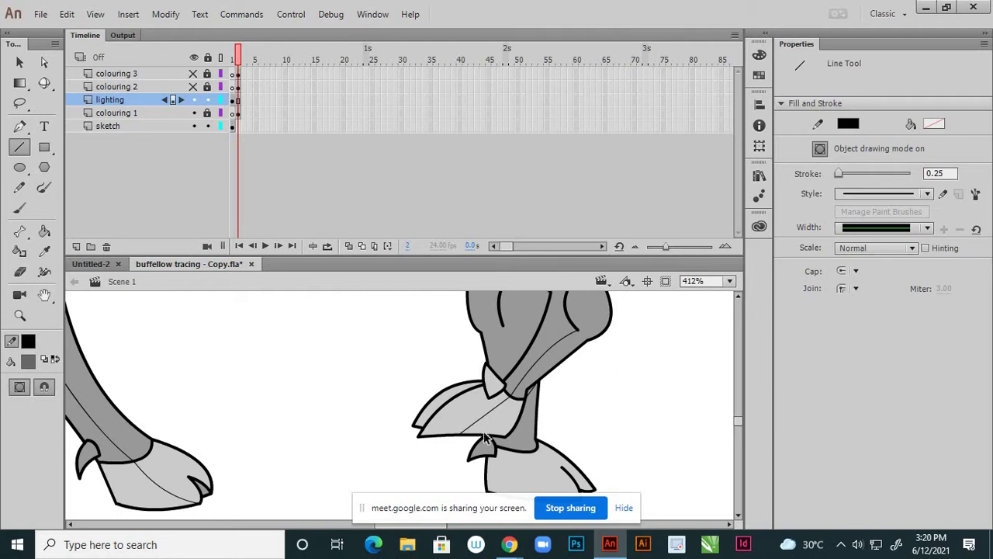
{"action": "key", "text": "v"}
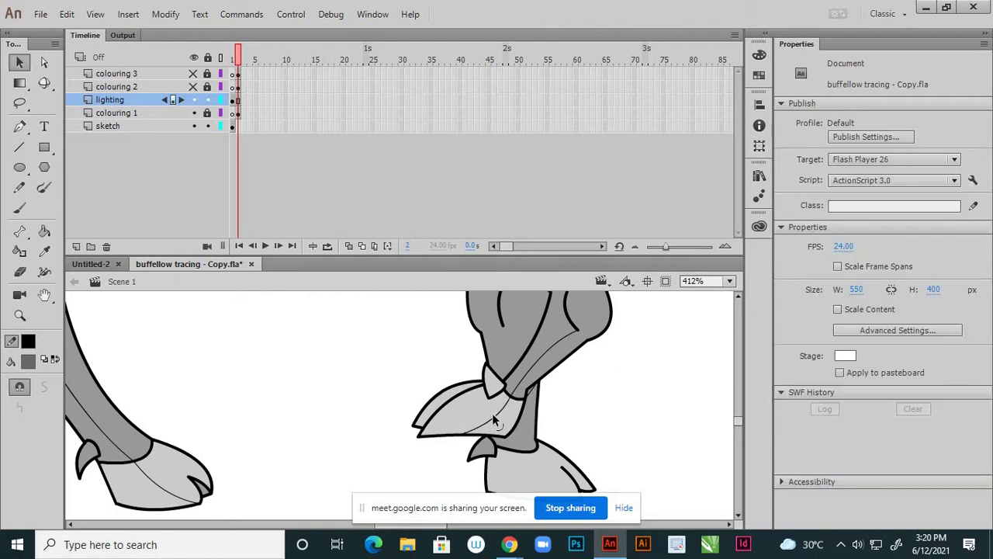
{"action": "scroll", "coordinate": [478, 389], "scroll_direction": "down", "scroll_amount": 1}
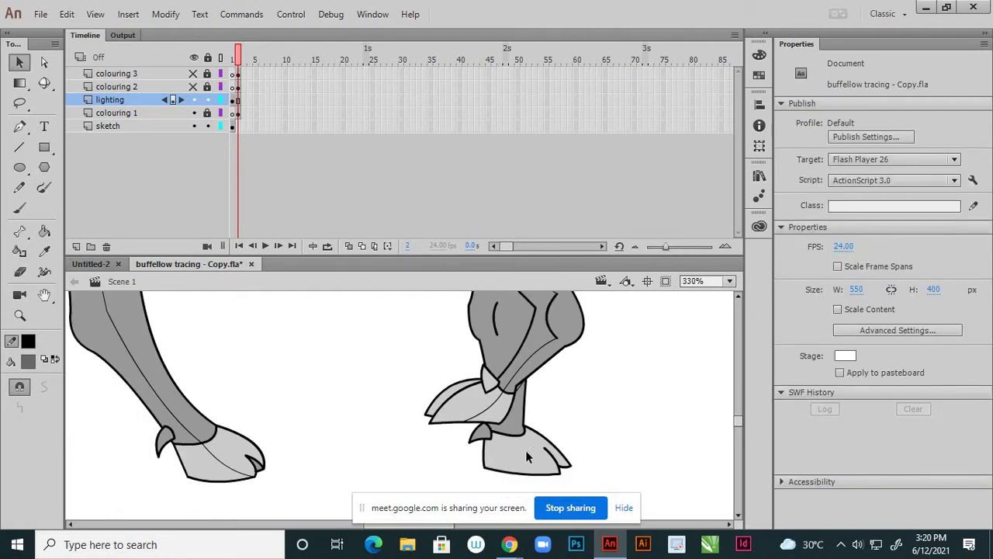
Select all the shading lines on the lighting layer and break the drawing objects apart into plain shapes.
{"action": "scroll", "coordinate": [564, 443], "scroll_direction": "down", "scroll_amount": 3}
{"action": "scroll", "coordinate": [565, 445], "scroll_direction": "down", "scroll_amount": 3}
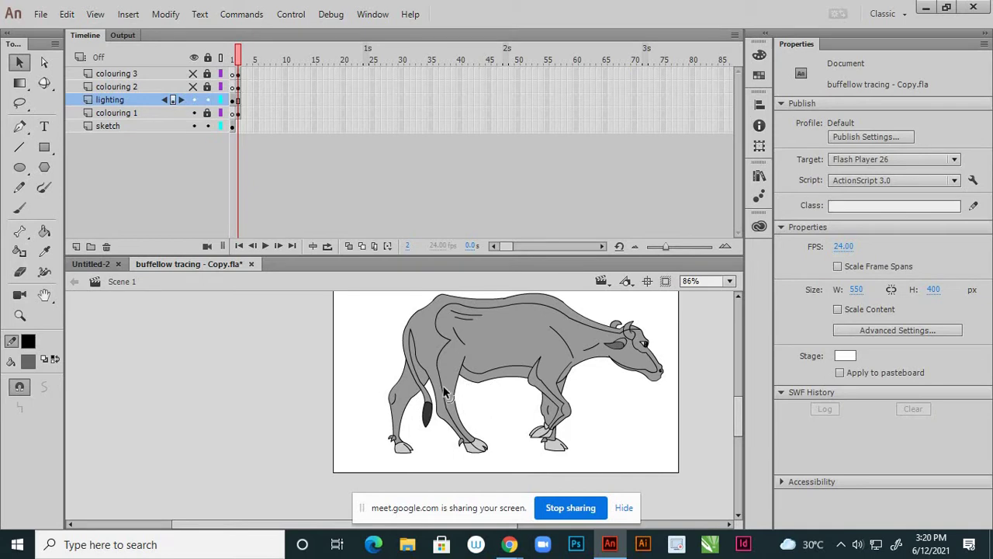
{"action": "scroll", "coordinate": [443, 386], "scroll_direction": "down", "scroll_amount": 1}
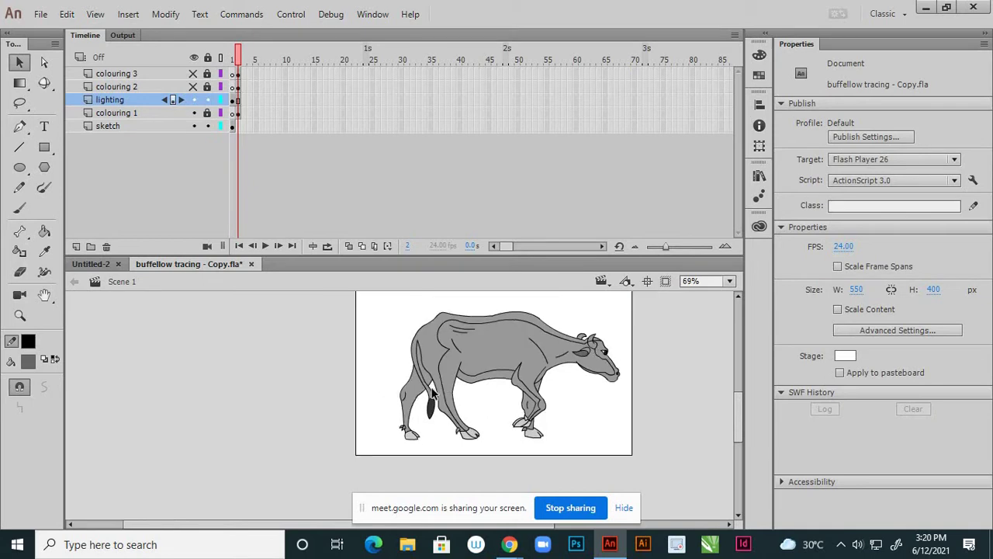
{"action": "scroll", "coordinate": [432, 393], "scroll_direction": "down", "scroll_amount": 1}
{"action": "left_click_drag", "start_coordinate": [361, 297], "coordinate": [633, 463]}
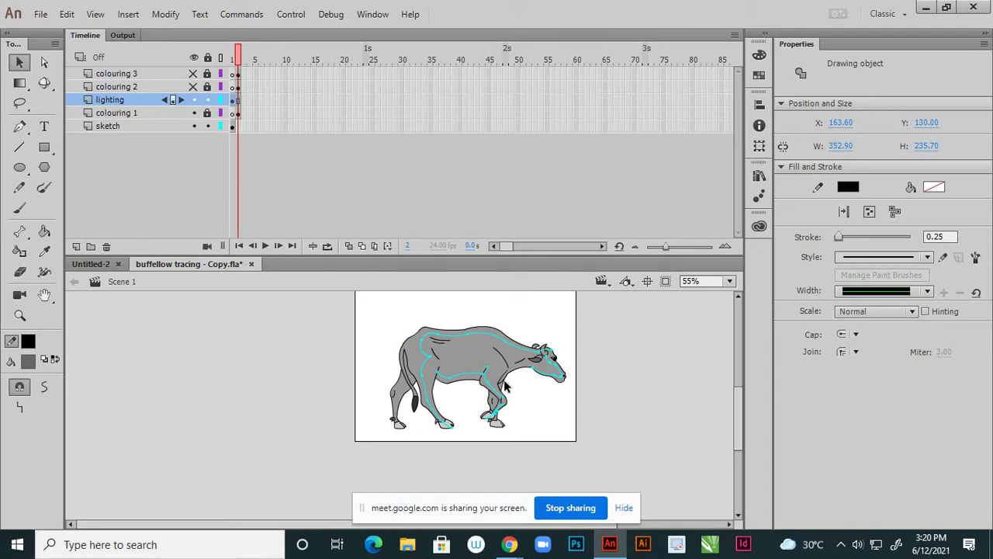
{"action": "key", "text": "ctrl+b"}
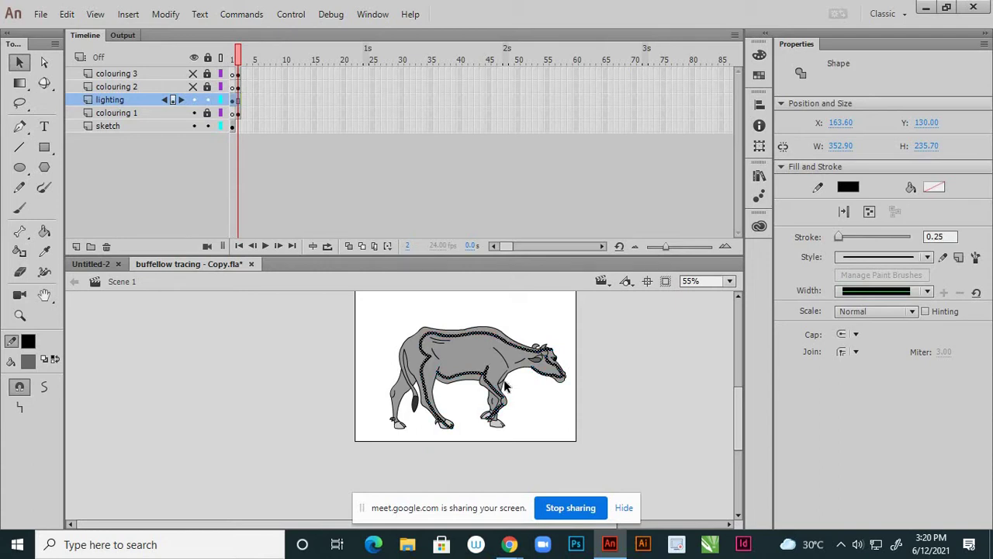
Move the shading lines from frame 2 of the lighting layer to the same place on the unlocked colouring 1 layer.
{"action": "left_click", "coordinate": [237, 101]}
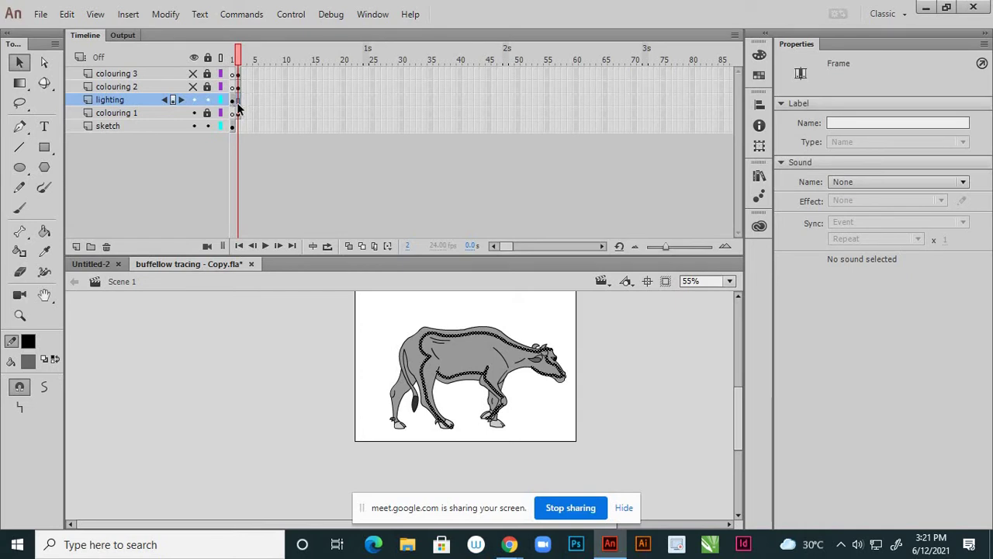
{"action": "key", "text": "Delete"}
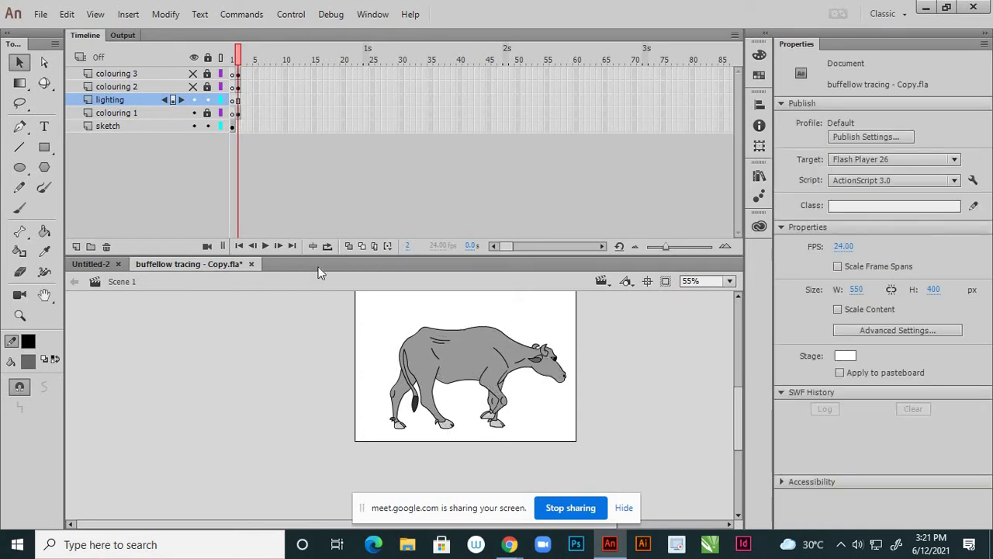
{"action": "left_click", "coordinate": [207, 114]}
{"action": "left_click", "coordinate": [236, 114]}
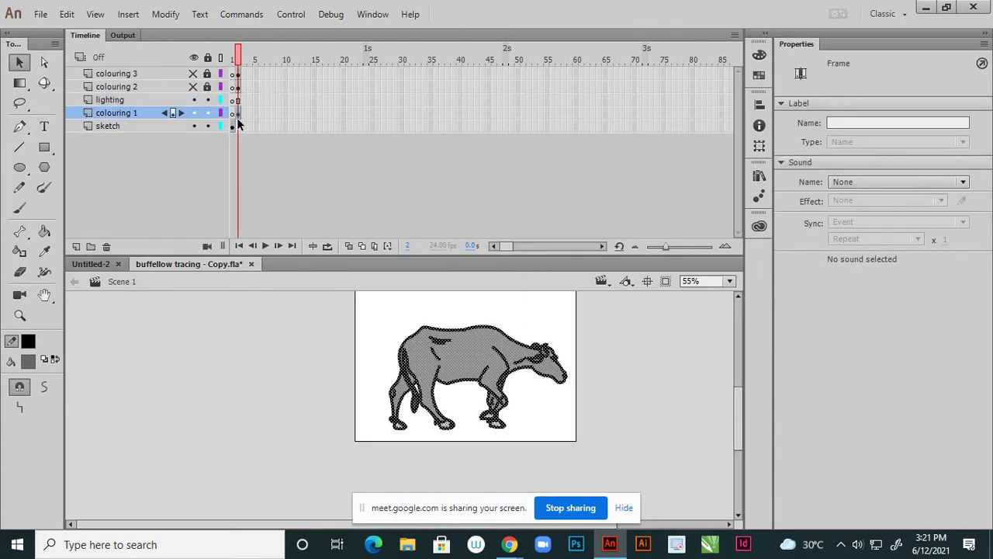
{"action": "key", "text": "Escape"}
{"action": "double_click", "coordinate": [442, 332]}
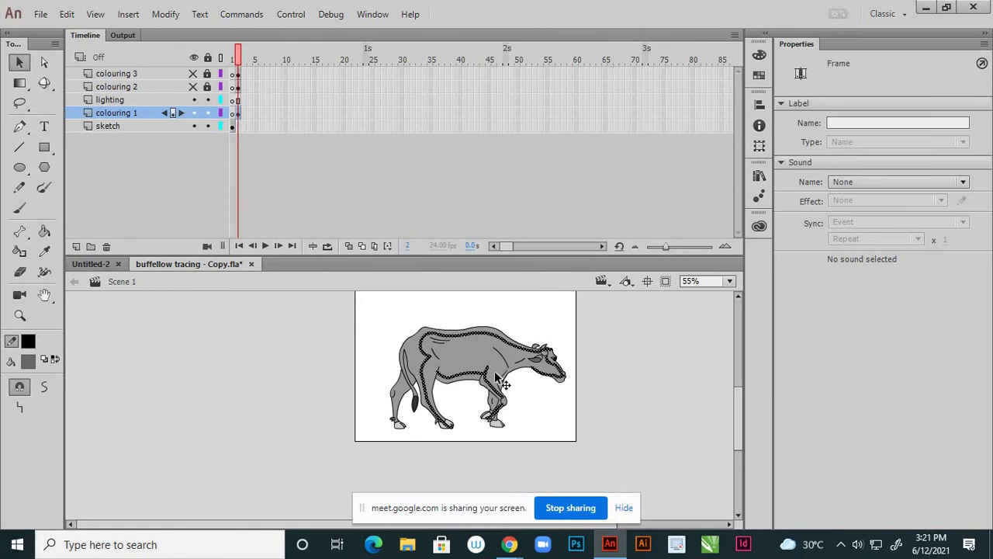
Delete the emptied lighting layer.
{"action": "scroll", "coordinate": [496, 376], "scroll_direction": "up", "scroll_amount": 3, "text": "ctrl"}
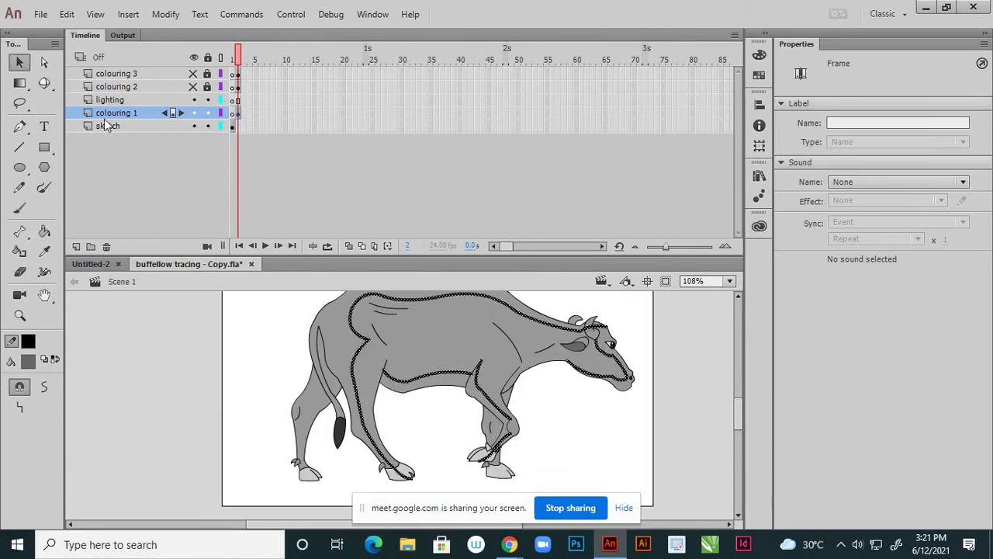
{"action": "left_click", "coordinate": [125, 100]}
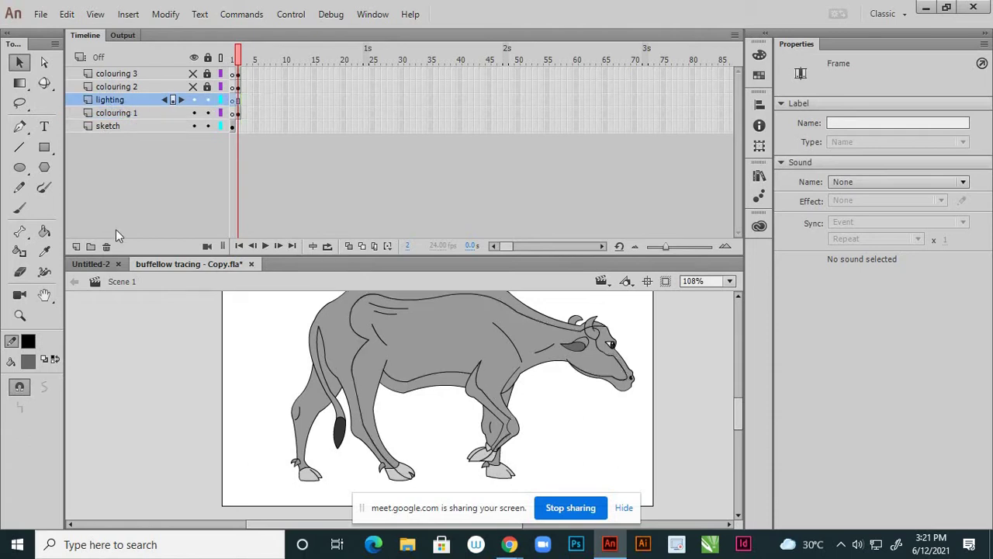
{"action": "left_click", "coordinate": [107, 247]}
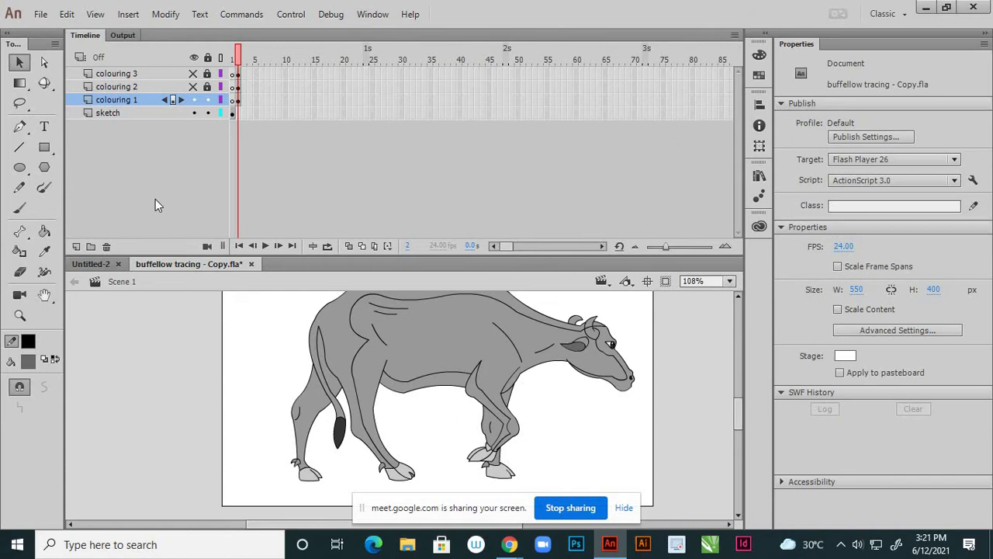
Examine how the shading lines on the colouring 1 layer divide the buffalo's body fill into separate areas.
{"action": "left_click", "coordinate": [237, 101]}
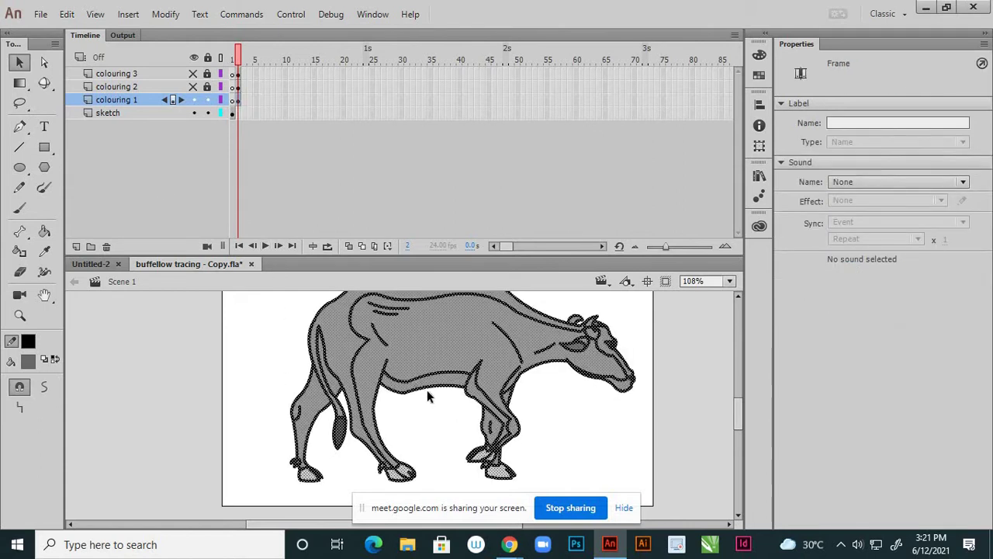
{"action": "scroll", "coordinate": [423, 384], "scroll_direction": "down", "scroll_amount": 2}
{"action": "scroll", "coordinate": [403, 369], "scroll_direction": "up", "scroll_amount": 2}
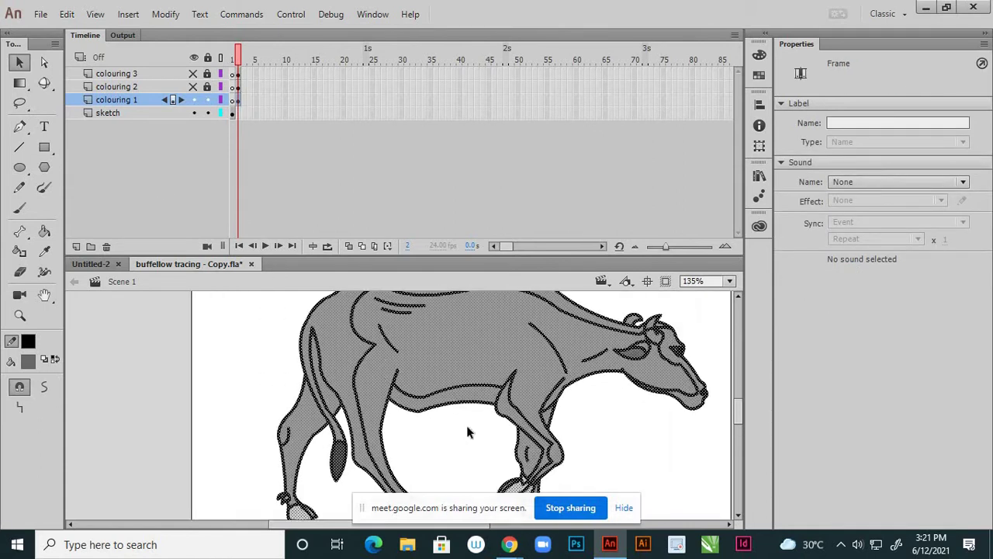
{"action": "scroll", "coordinate": [463, 413], "scroll_direction": "down", "scroll_amount": 2}
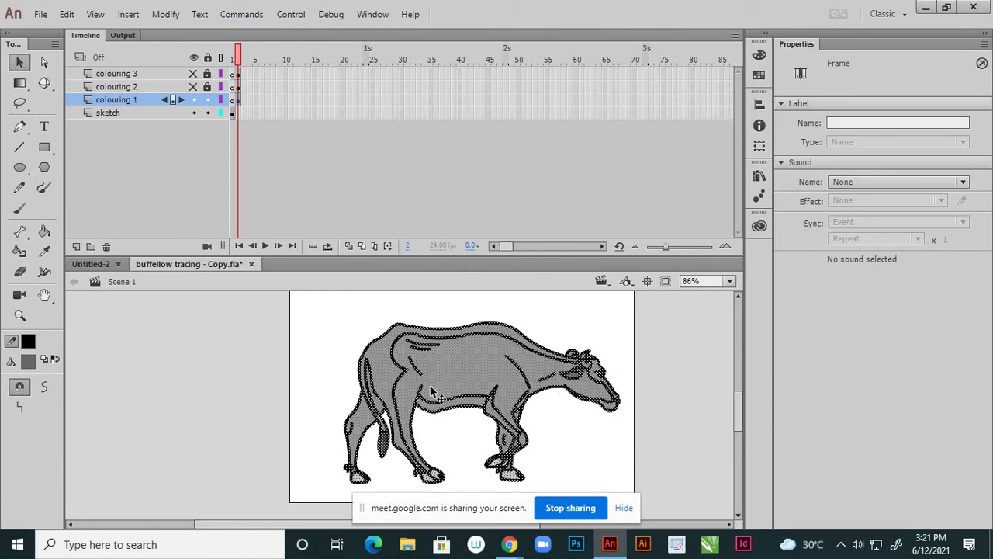
{"action": "scroll", "coordinate": [435, 407], "scroll_direction": "up", "scroll_amount": 2}
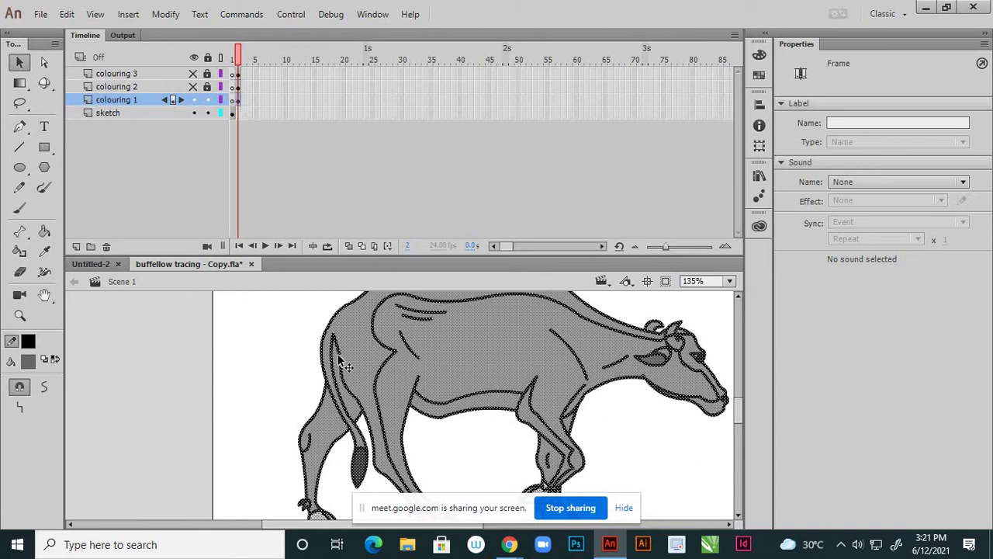
{"action": "scroll", "coordinate": [341, 361], "scroll_direction": "down", "scroll_amount": 2}
{"action": "left_click", "coordinate": [562, 345]}
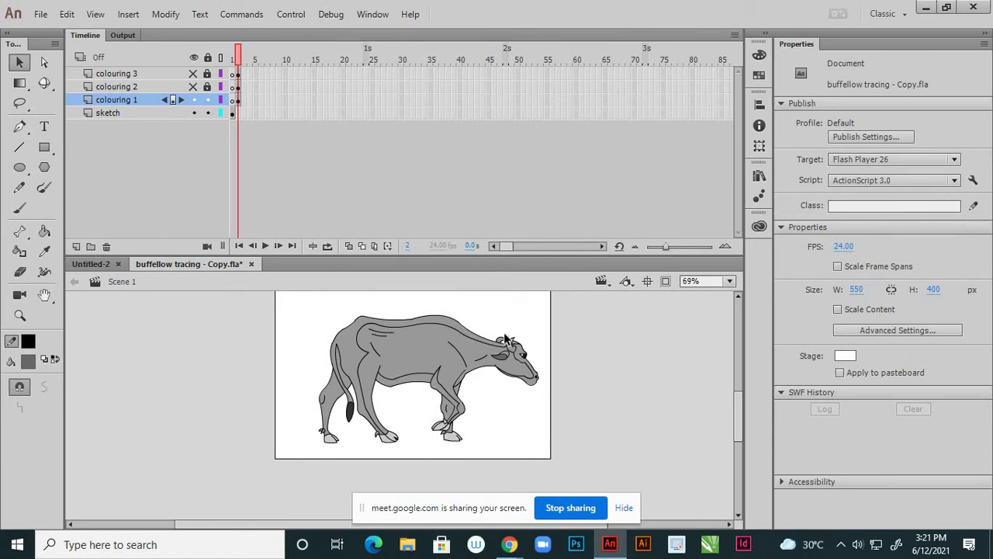
{"action": "scroll", "coordinate": [503, 341], "scroll_direction": "up", "scroll_amount": 2}
{"action": "scroll", "coordinate": [435, 349], "scroll_direction": "down", "scroll_amount": 1}
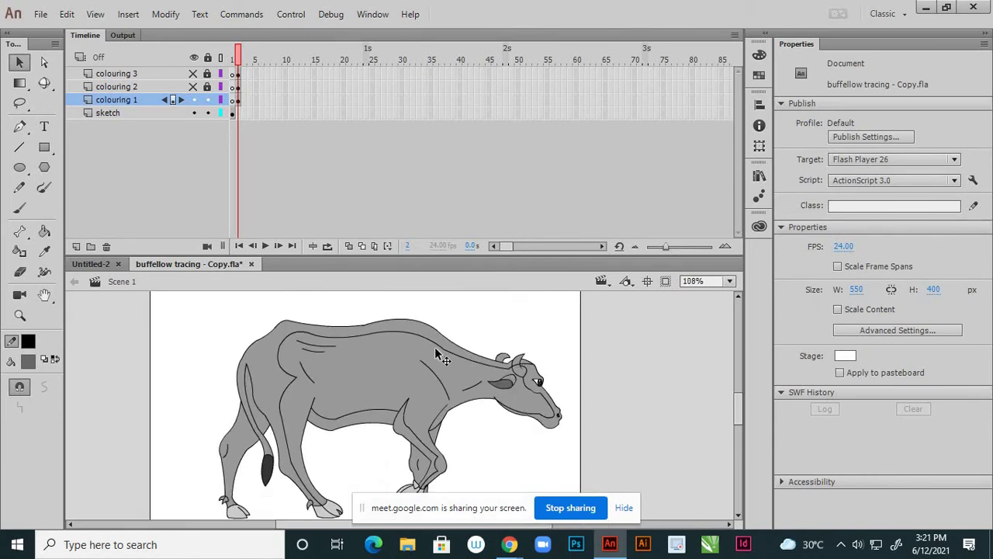
{"action": "scroll", "coordinate": [435, 349], "scroll_direction": "up", "scroll_amount": 1}
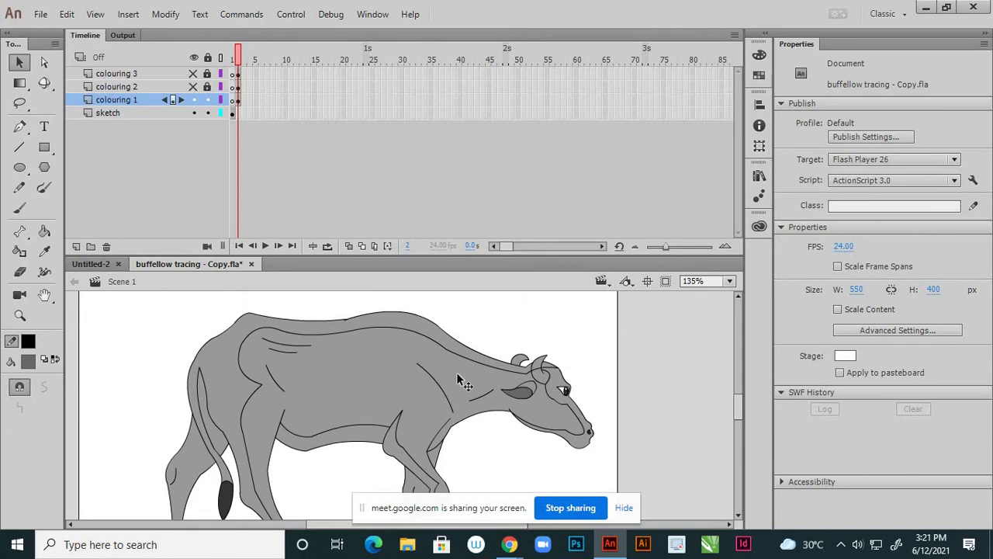
{"action": "scroll", "coordinate": [444, 342], "scroll_direction": "down", "scroll_amount": 1}
{"action": "left_click", "coordinate": [431, 333]}
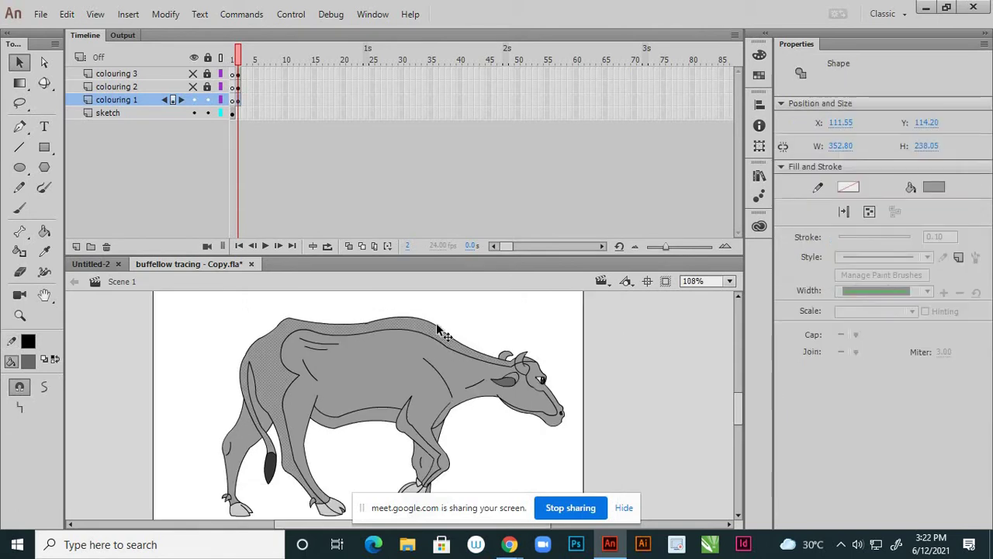
{"action": "left_click", "coordinate": [473, 311]}
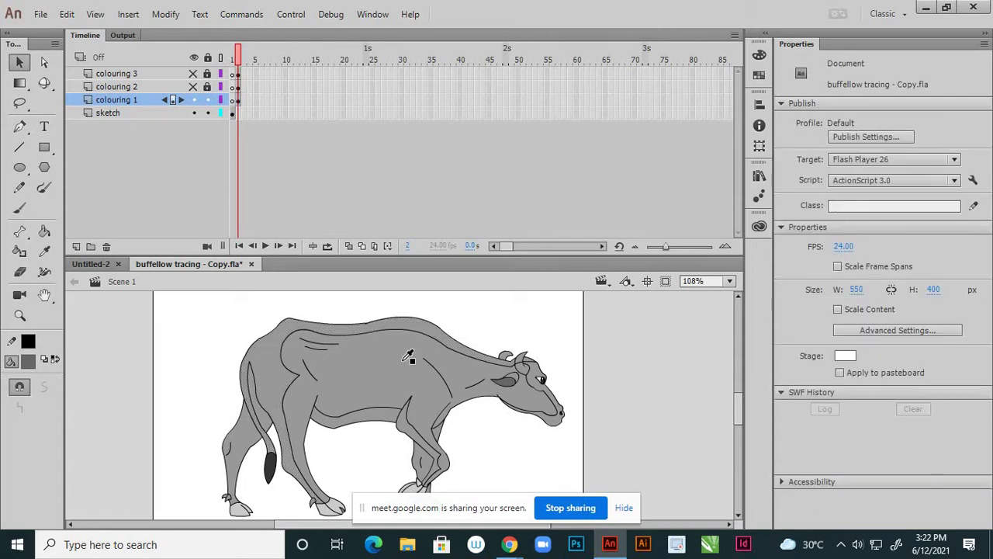
Sample the buffalo's body grey as the fill colour and lower its brightness slightly for the shade tone.
{"action": "key", "text": "i"}
{"action": "left_click", "coordinate": [412, 351]}
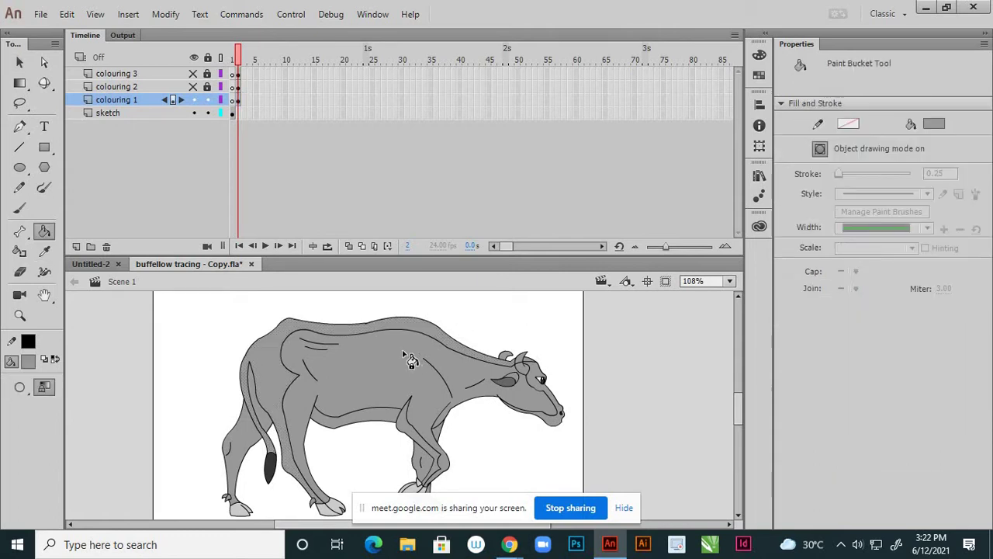
{"action": "left_click", "coordinate": [31, 363]}
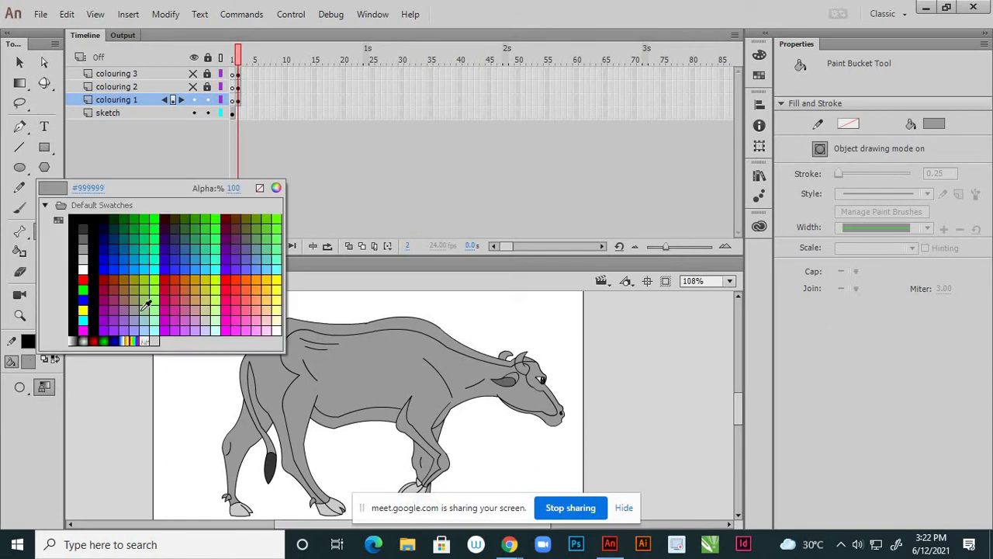
{"action": "left_click", "coordinate": [276, 188]}
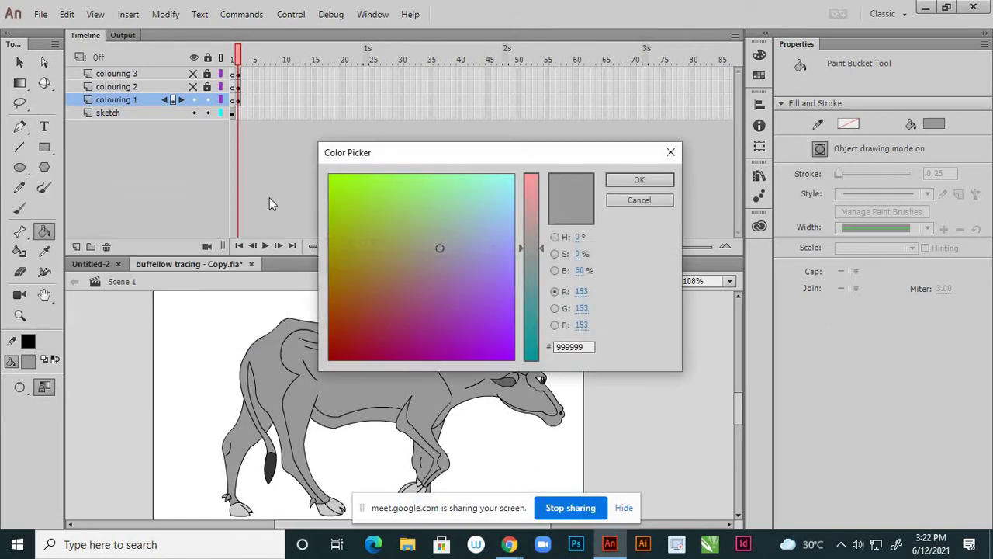
{"action": "left_click", "coordinate": [555, 238]}
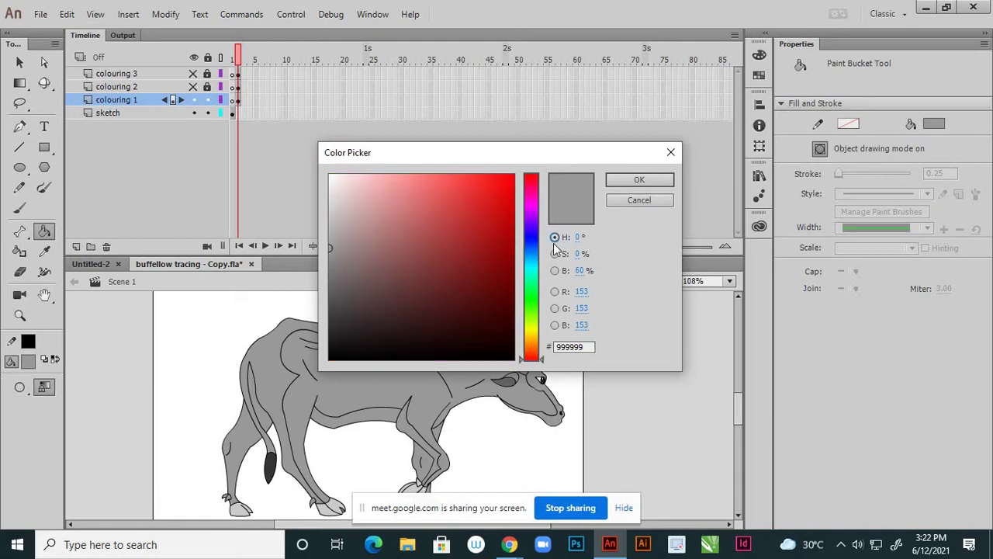
{"action": "left_click", "coordinate": [554, 254]}
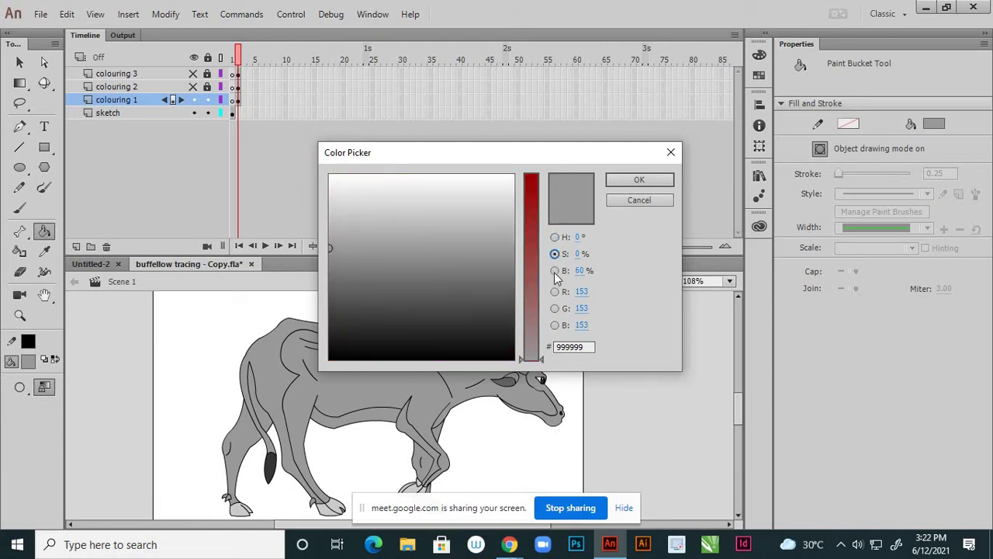
{"action": "left_click", "coordinate": [556, 271]}
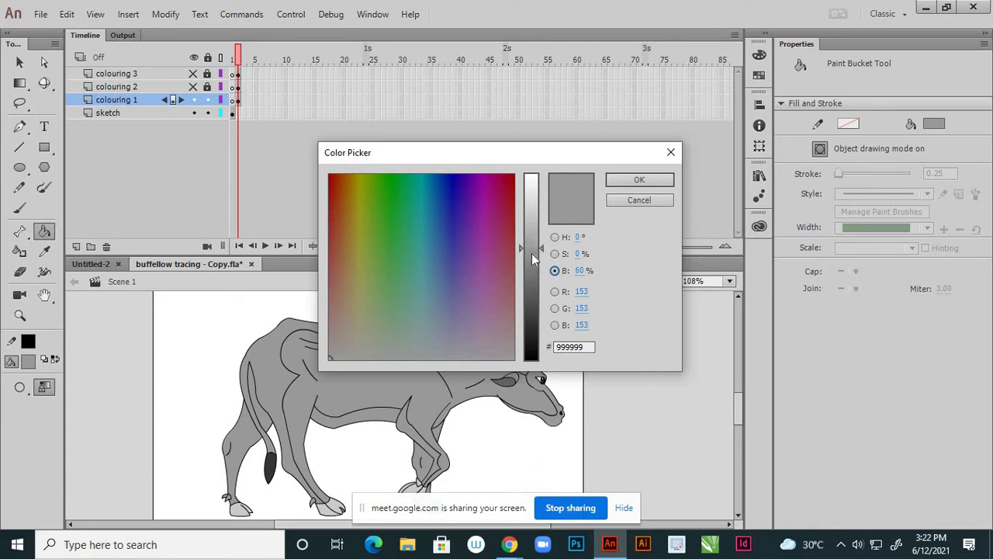
{"action": "left_click", "coordinate": [531, 252]}
{"action": "left_click", "coordinate": [532, 256]}
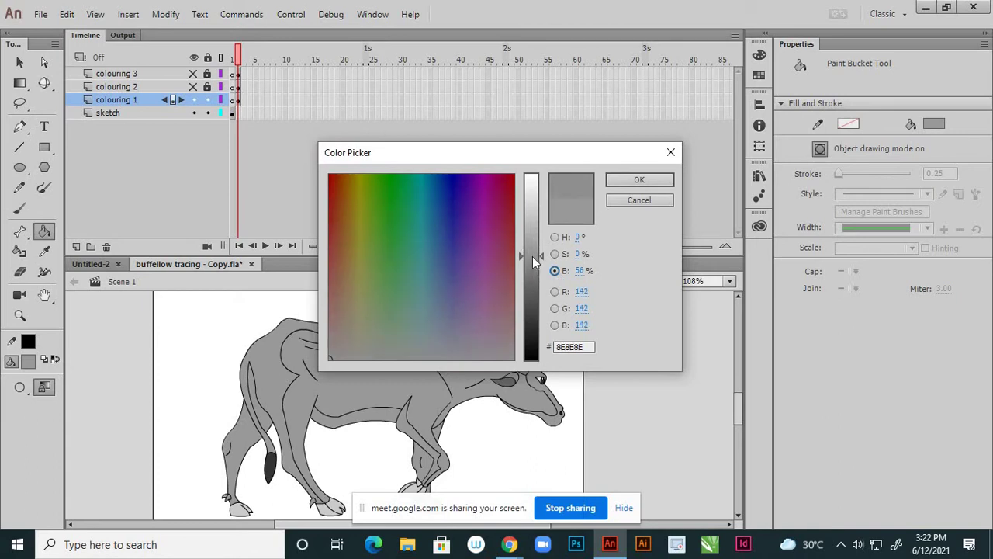
{"action": "left_click", "coordinate": [532, 259]}
{"action": "left_click", "coordinate": [639, 181]}
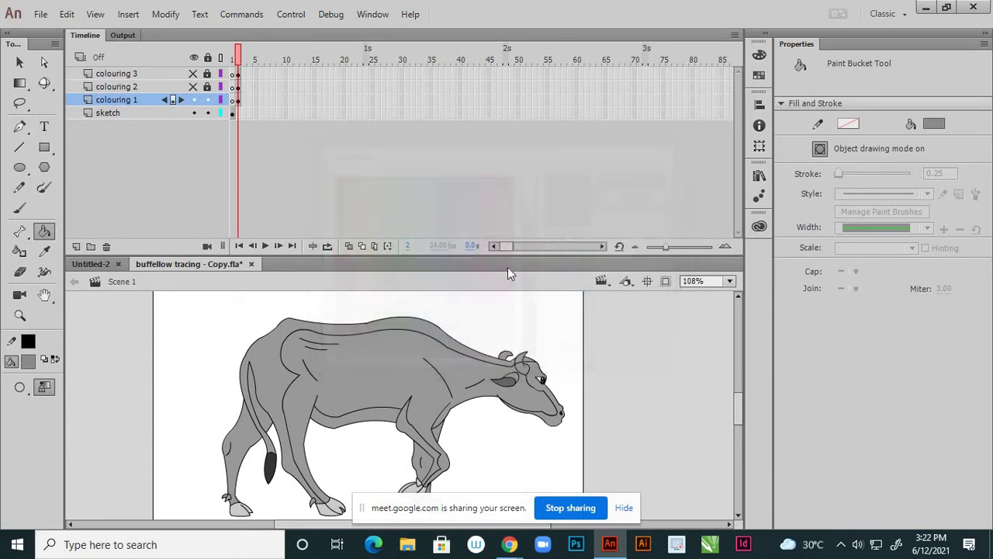
Fill the buffalo's main body area and the far hind leg with the darker grey.
{"action": "left_click", "coordinate": [393, 371]}
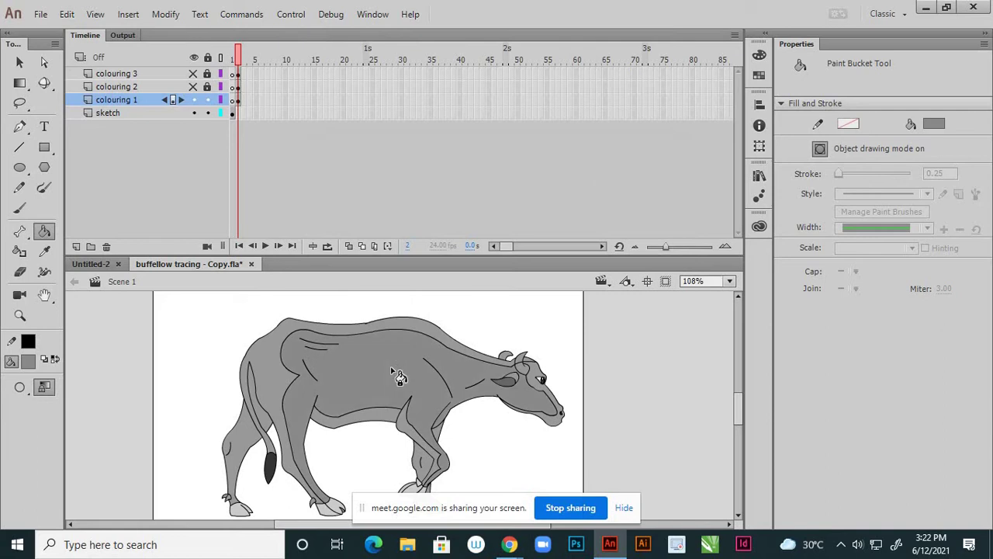
{"action": "left_click", "coordinate": [249, 430]}
{"action": "scroll", "coordinate": [256, 437], "scroll_direction": "up", "scroll_amount": 2}
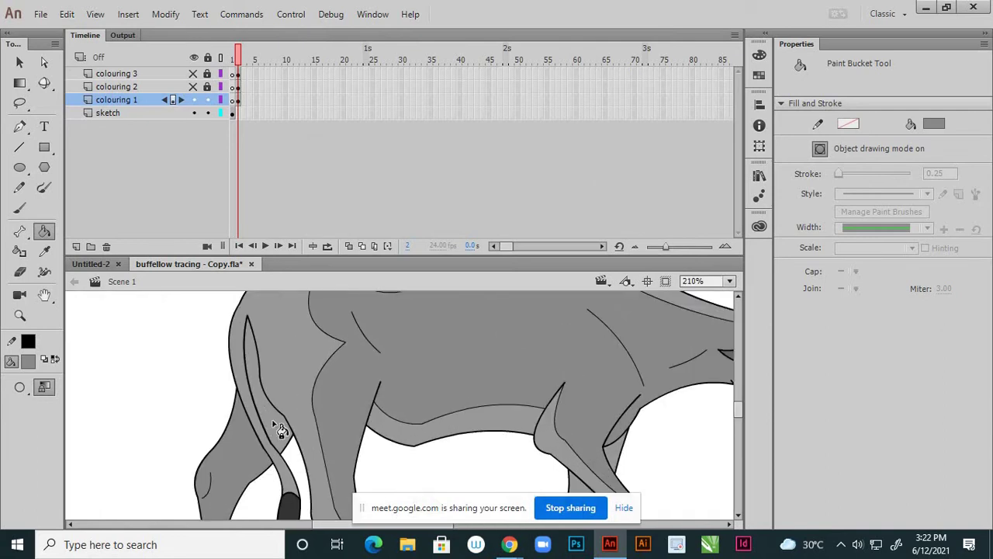
Try filling the far hind hoof with the darker grey and undo that fill.
{"action": "scroll", "coordinate": [323, 346], "scroll_direction": "down", "scroll_amount": 3}
{"action": "scroll", "coordinate": [295, 454], "scroll_direction": "up", "scroll_amount": 2}
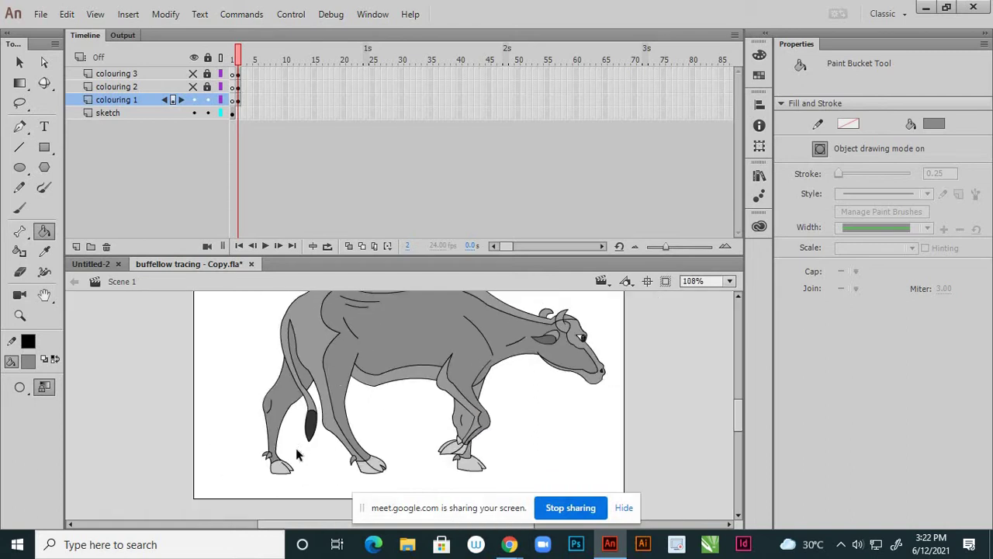
{"action": "left_click", "coordinate": [288, 467]}
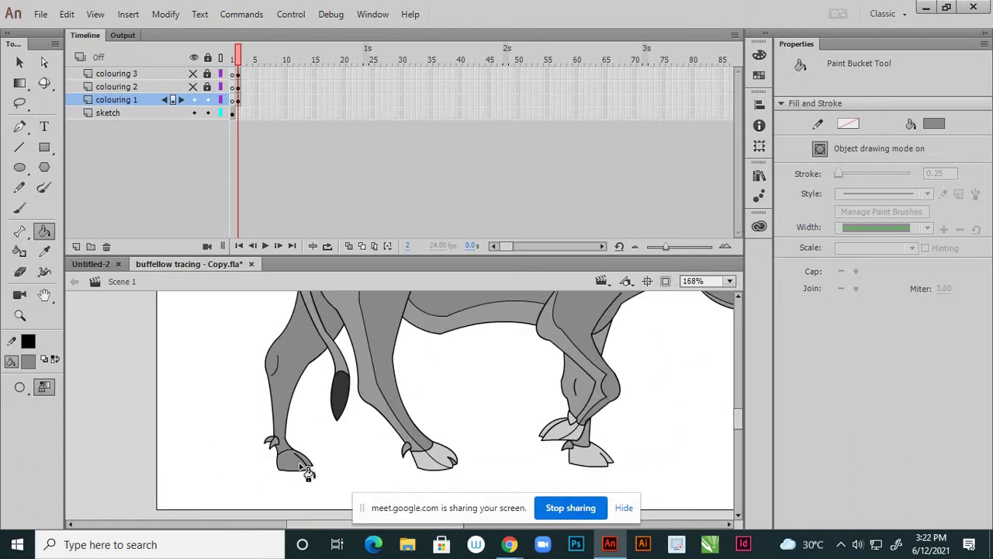
{"action": "key", "text": "ctrl+z"}
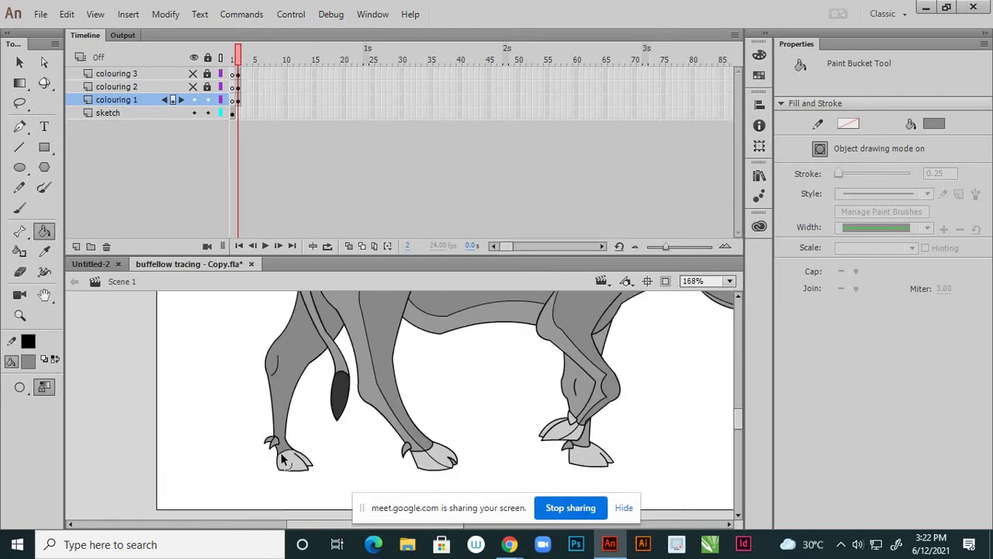
Fill the shaded lower parts of the near hind leg and the front legs with the darker grey.
{"action": "scroll", "coordinate": [287, 464], "scroll_direction": "up", "scroll_amount": 2}
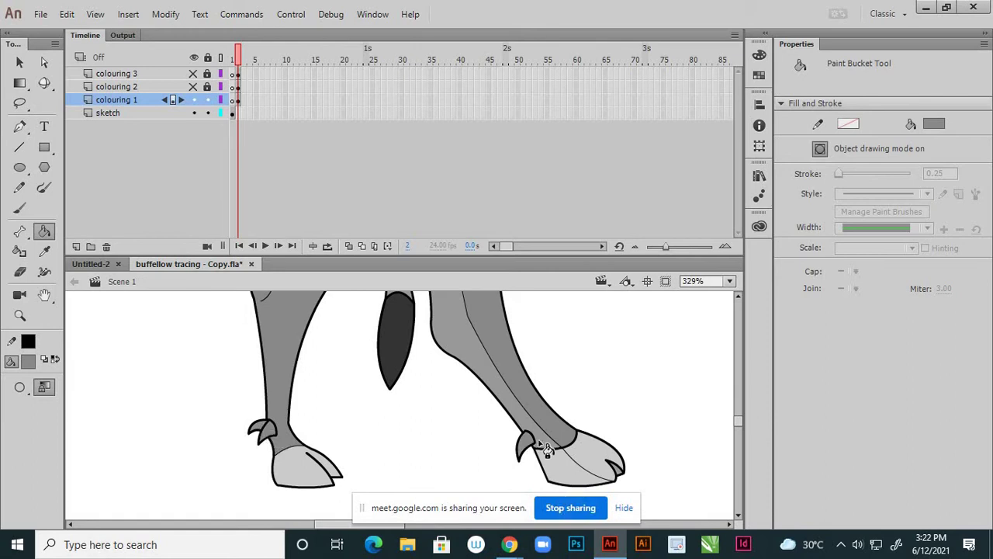
{"action": "left_click", "coordinate": [546, 448]}
{"action": "scroll", "coordinate": [470, 440], "scroll_direction": "down", "scroll_amount": 5}
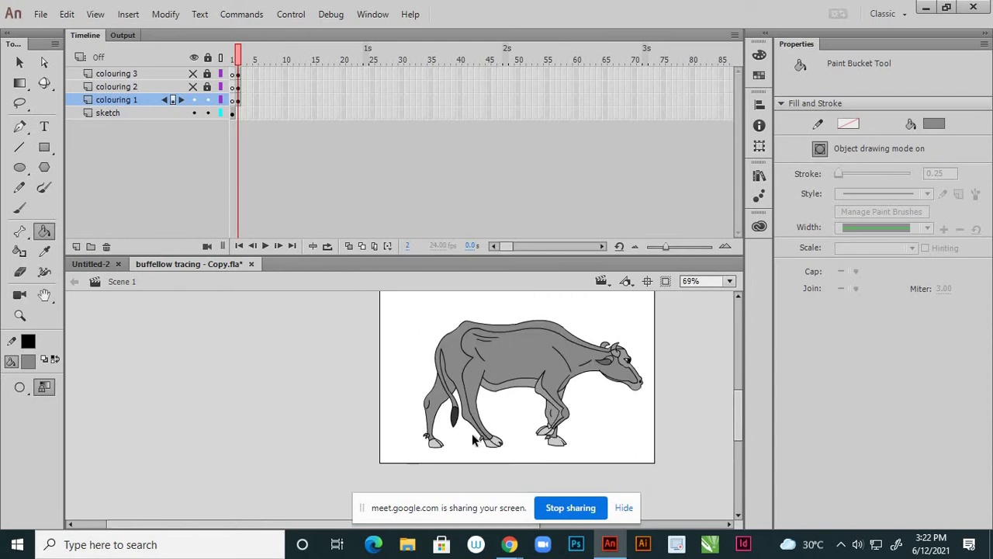
{"action": "scroll", "coordinate": [472, 440], "scroll_direction": "up", "scroll_amount": 4}
{"action": "scroll", "coordinate": [470, 443], "scroll_direction": "down", "scroll_amount": 3}
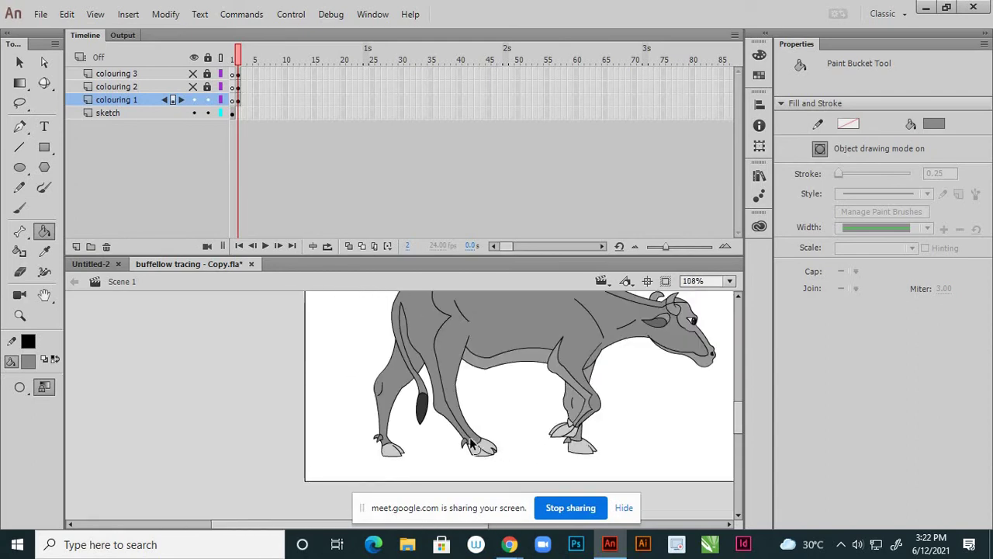
{"action": "scroll", "coordinate": [464, 419], "scroll_direction": "up", "scroll_amount": 2}
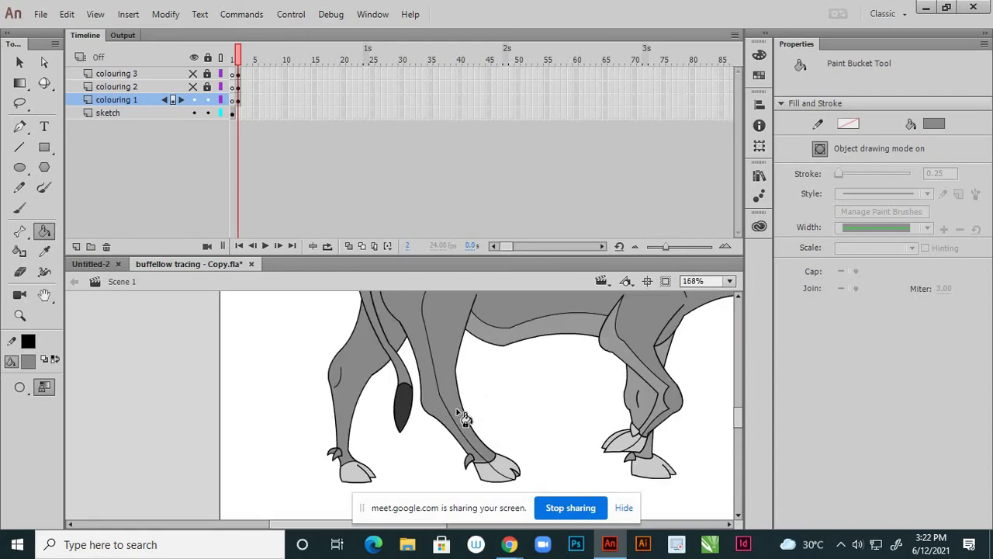
{"action": "left_click", "coordinate": [448, 456]}
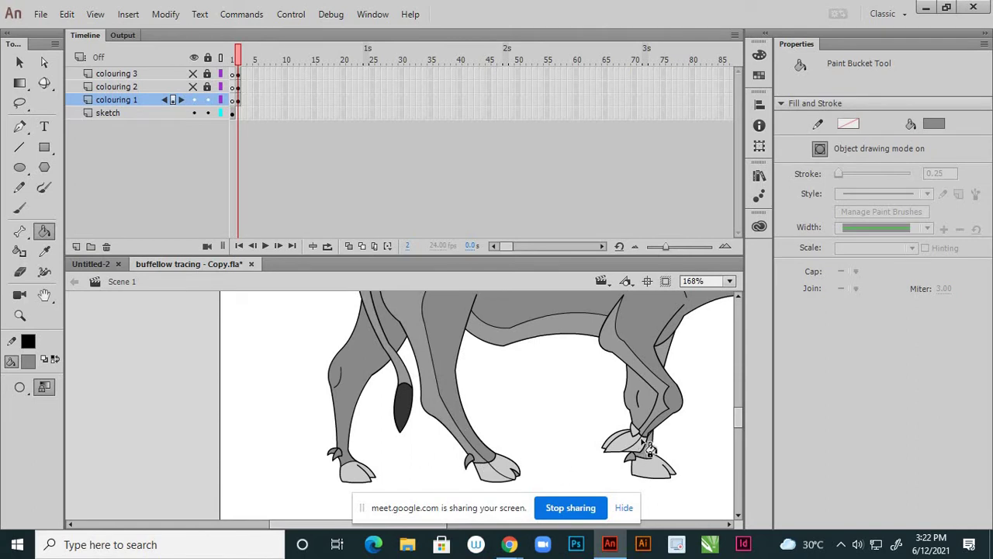
{"action": "left_click", "coordinate": [655, 407]}
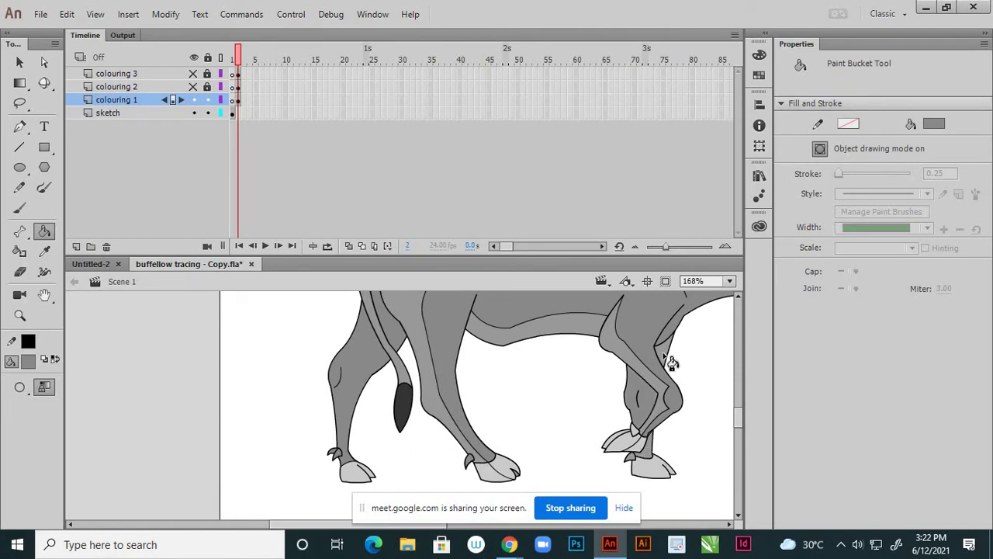
{"action": "scroll", "coordinate": [656, 461], "scroll_direction": "up", "scroll_amount": 2}
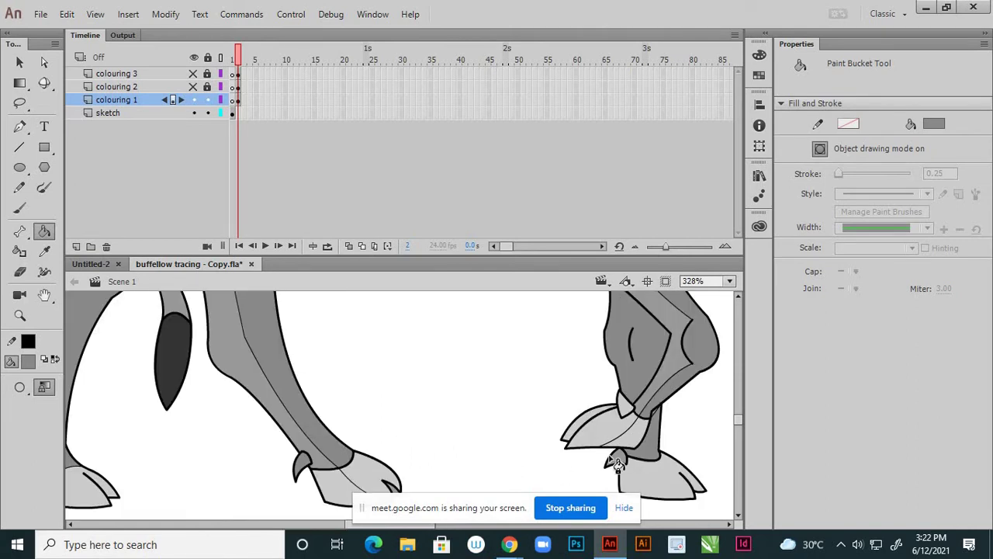
{"action": "scroll", "coordinate": [620, 454], "scroll_direction": "down", "scroll_amount": 2}
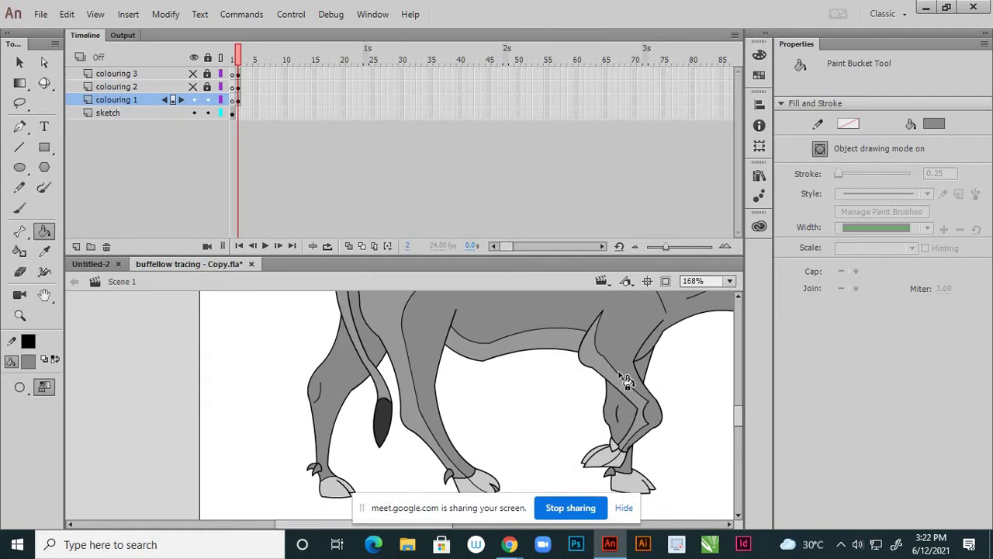
{"action": "scroll", "coordinate": [605, 419], "scroll_direction": "down", "scroll_amount": 2}
{"action": "scroll", "coordinate": [527, 397], "scroll_direction": "down", "scroll_amount": 1}
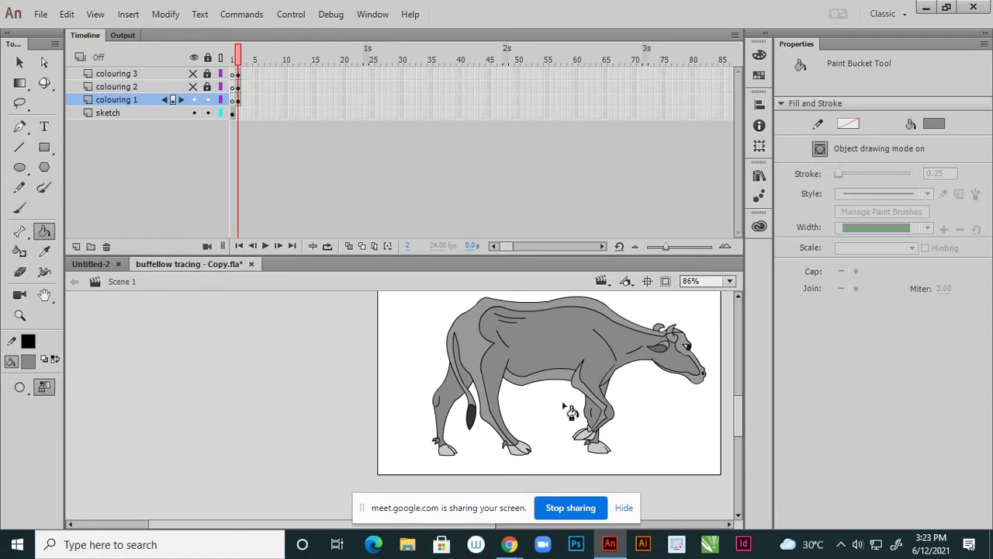
Draw a 0.25 stroke line from the rump outline to the pointed top of the gap beside the tail, curve it and break it apart.
{"action": "scroll", "coordinate": [462, 338], "scroll_direction": "up", "scroll_amount": 3}
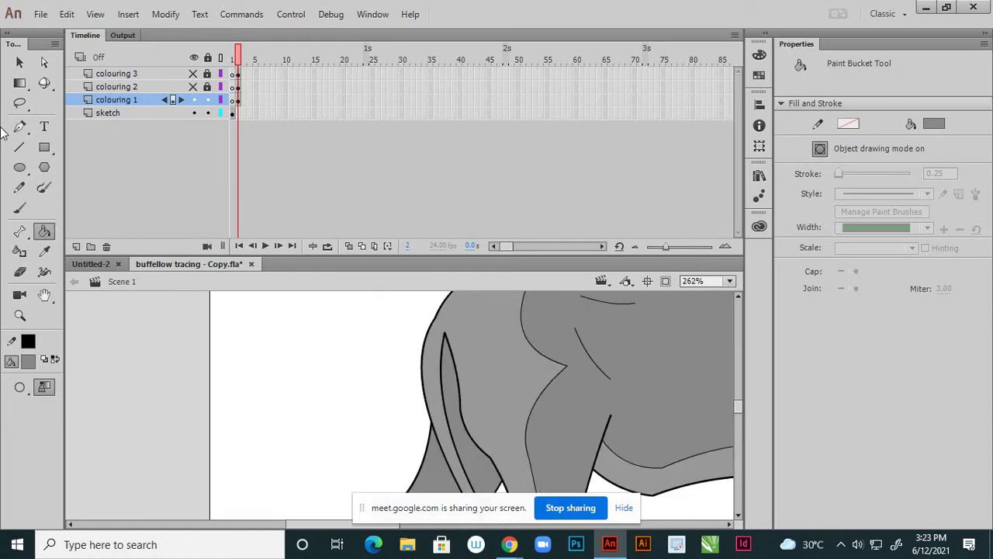
{"action": "left_click", "coordinate": [20, 146]}
{"action": "scroll", "coordinate": [473, 344], "scroll_direction": "down", "scroll_amount": 2}
{"action": "scroll", "coordinate": [481, 350], "scroll_direction": "up", "scroll_amount": 2}
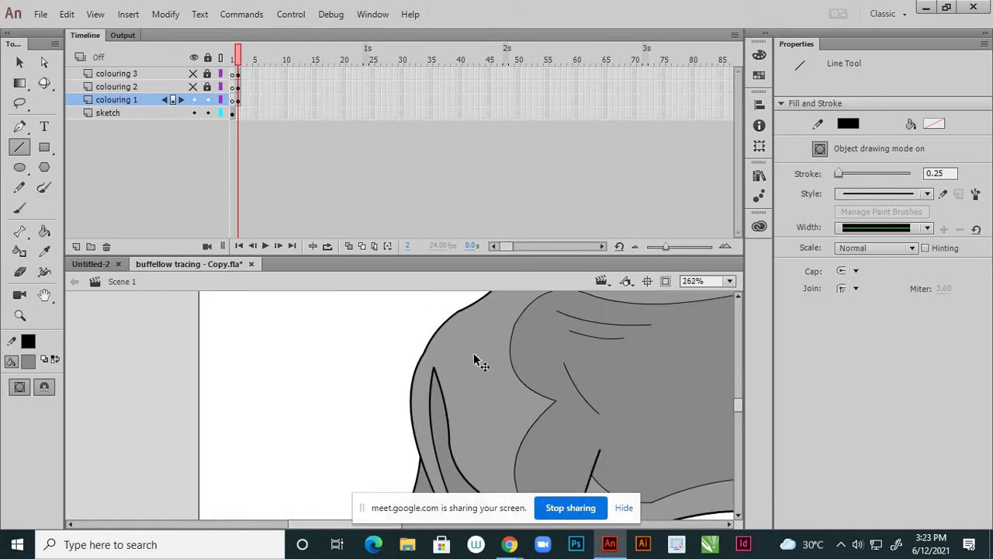
{"action": "scroll", "coordinate": [466, 349], "scroll_direction": "up", "scroll_amount": 1}
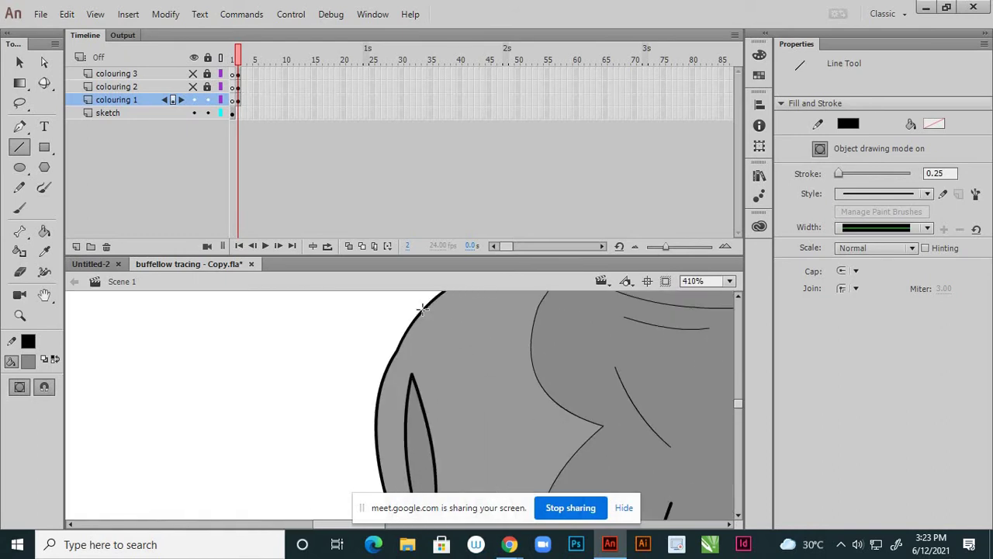
{"action": "left_click_drag", "start_coordinate": [421, 314], "coordinate": [412, 377]}
{"action": "key", "text": "v"}
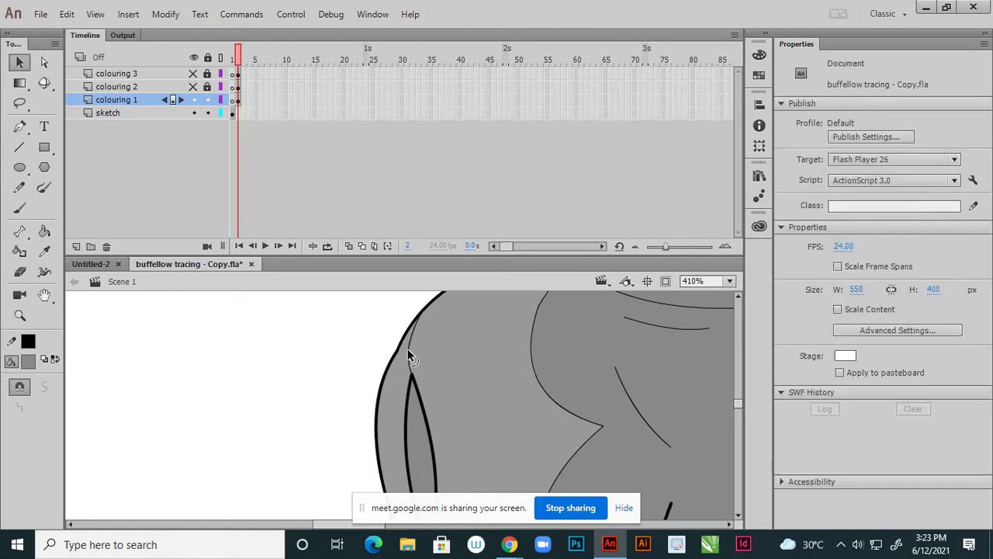
{"action": "left_click", "coordinate": [409, 353]}
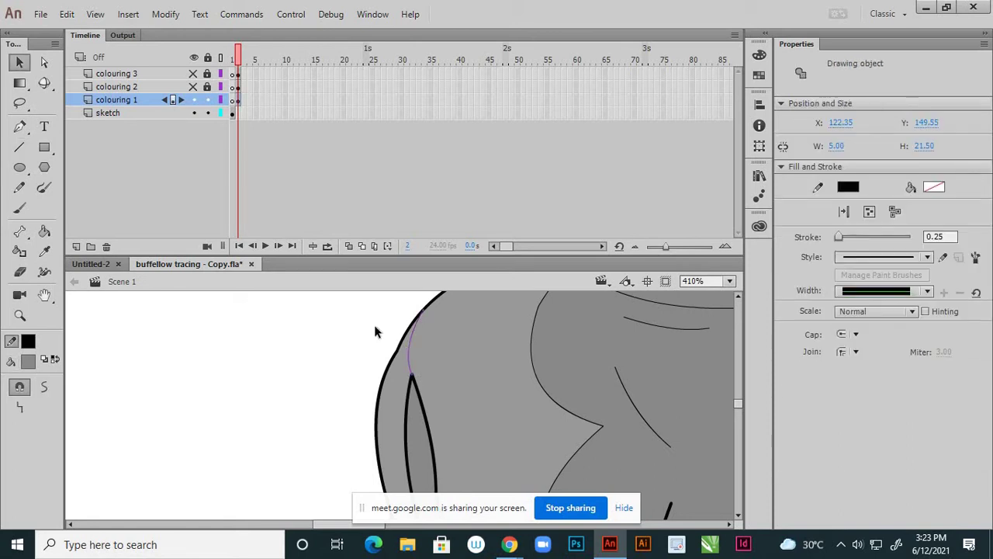
{"action": "key", "text": "ctrl+b"}
{"action": "left_click", "coordinate": [374, 337]}
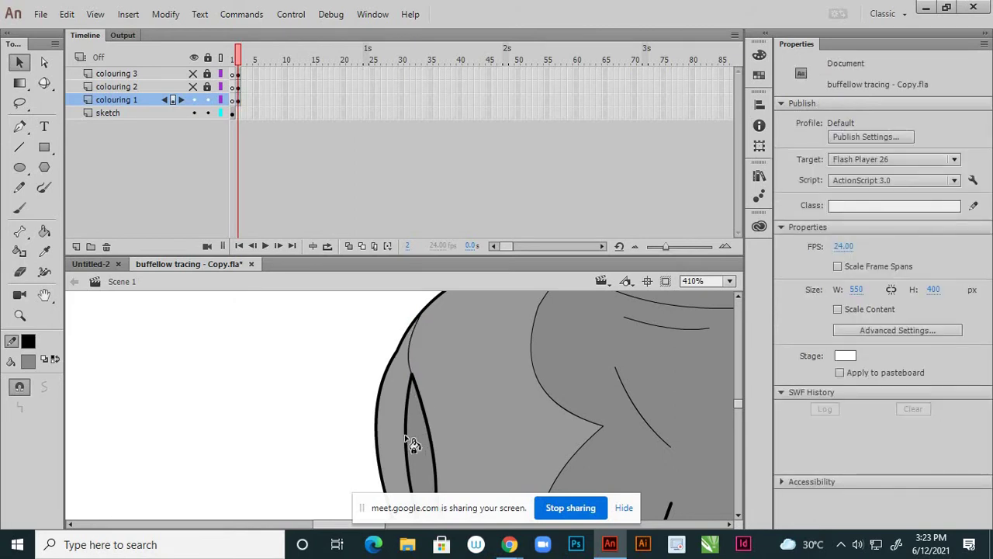
{"action": "key", "text": "k"}
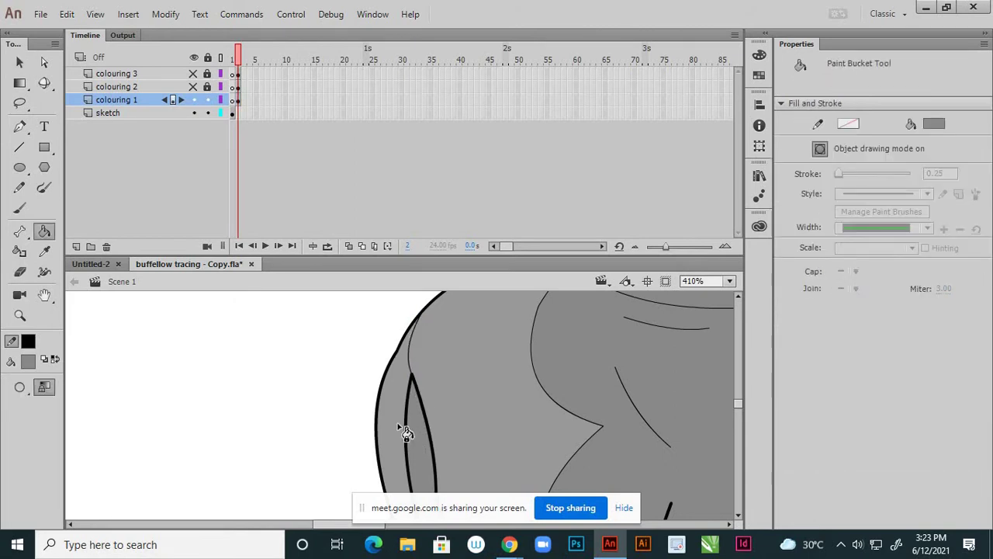
{"action": "left_click", "coordinate": [21, 65]}
Delete the shading lines along the buffalo's hip and upper near hind leg, keeping the two grey fills.
{"action": "scroll", "coordinate": [395, 347], "scroll_direction": "down", "scroll_amount": 5}
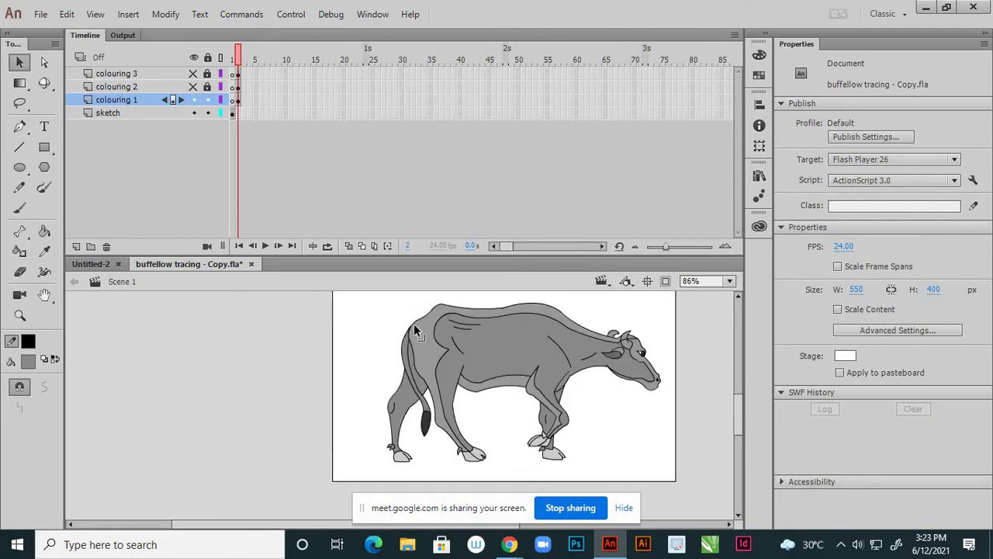
{"action": "scroll", "coordinate": [413, 324], "scroll_direction": "down", "scroll_amount": 1}
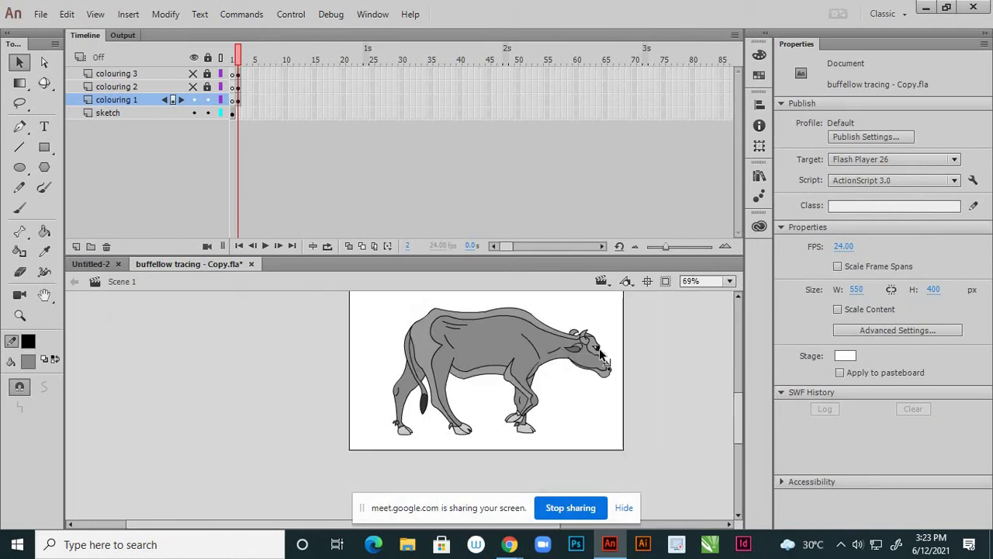
{"action": "scroll", "coordinate": [605, 355], "scroll_direction": "up", "scroll_amount": 4}
{"action": "scroll", "coordinate": [606, 349], "scroll_direction": "down", "scroll_amount": 4}
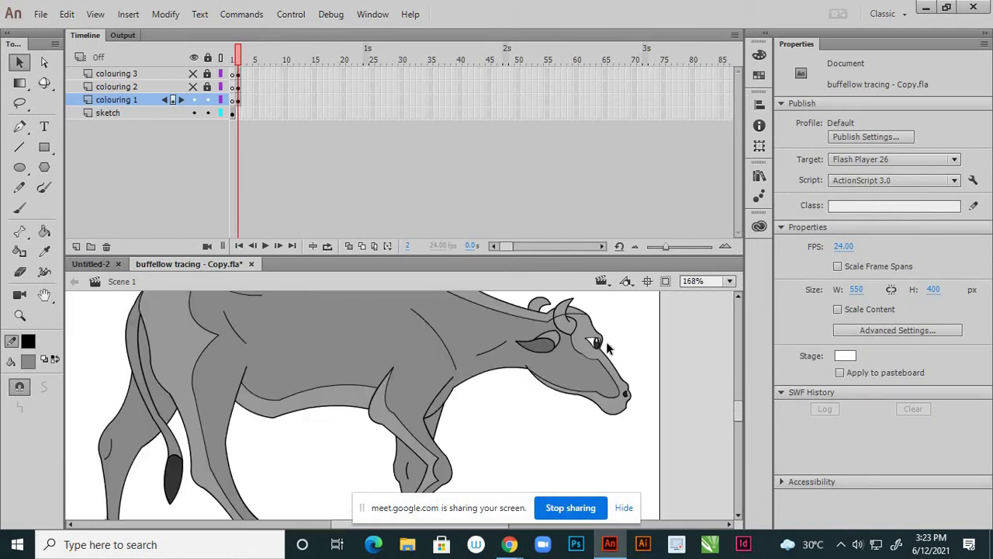
{"action": "scroll", "coordinate": [524, 433], "scroll_direction": "down", "scroll_amount": 1}
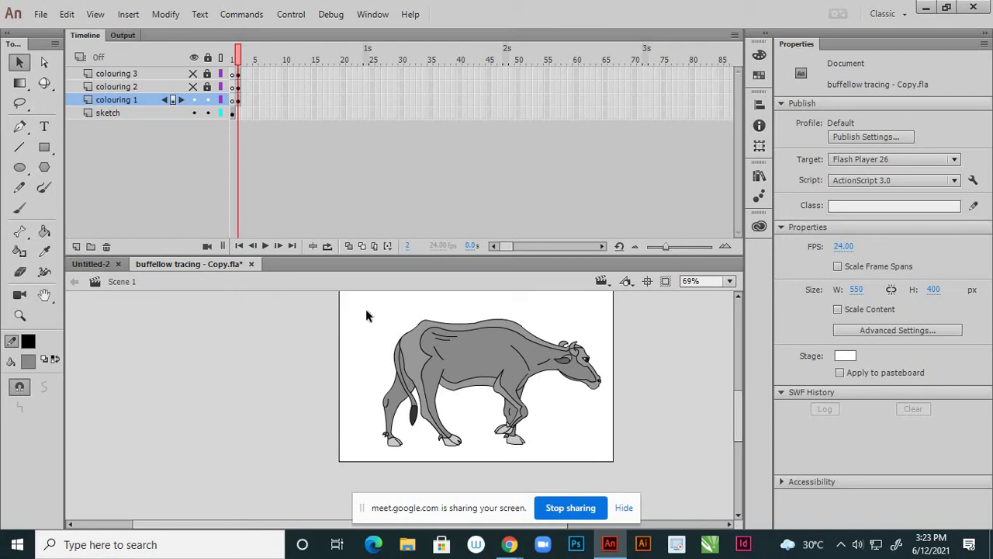
{"action": "left_click_drag", "start_coordinate": [360, 299], "coordinate": [658, 477]}
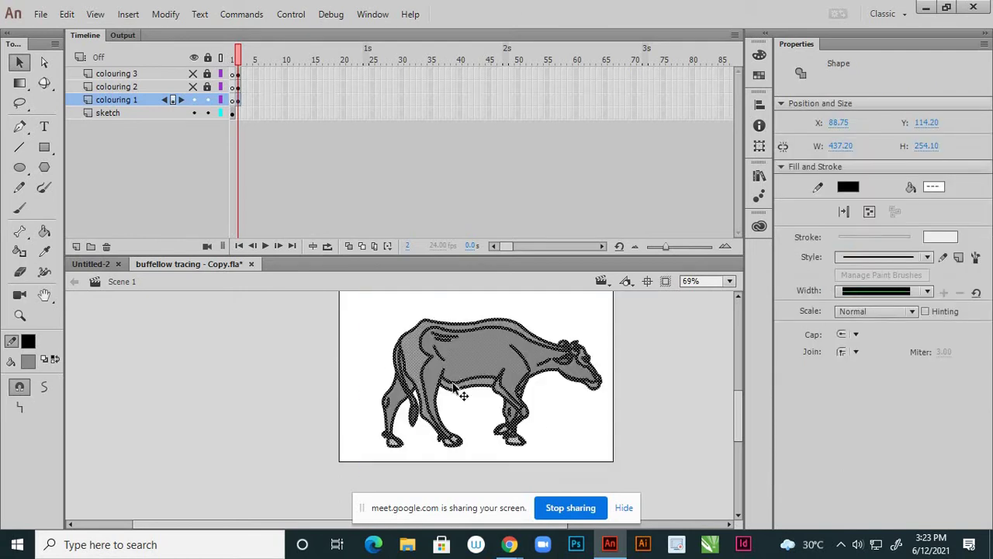
{"action": "left_click", "coordinate": [420, 345]}
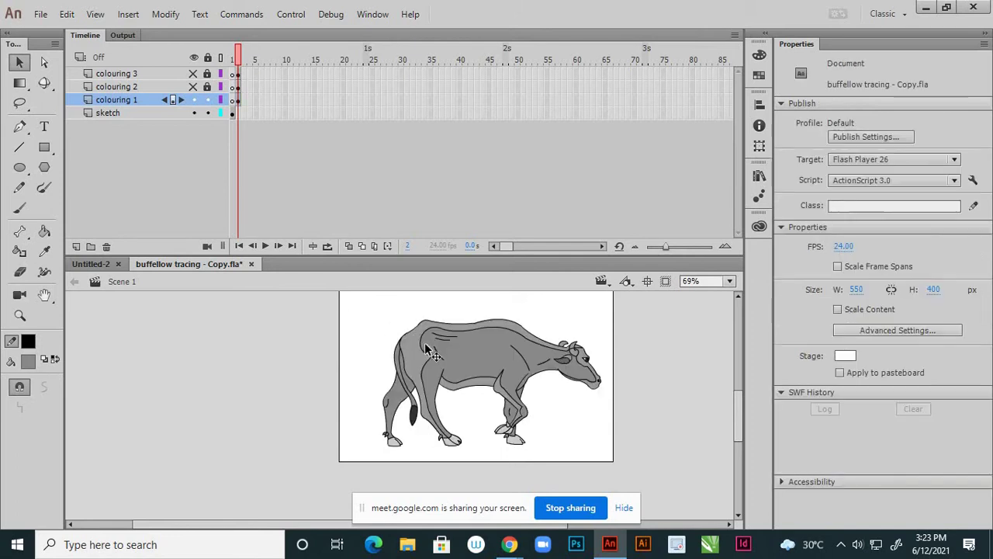
{"action": "left_click", "coordinate": [424, 352]}
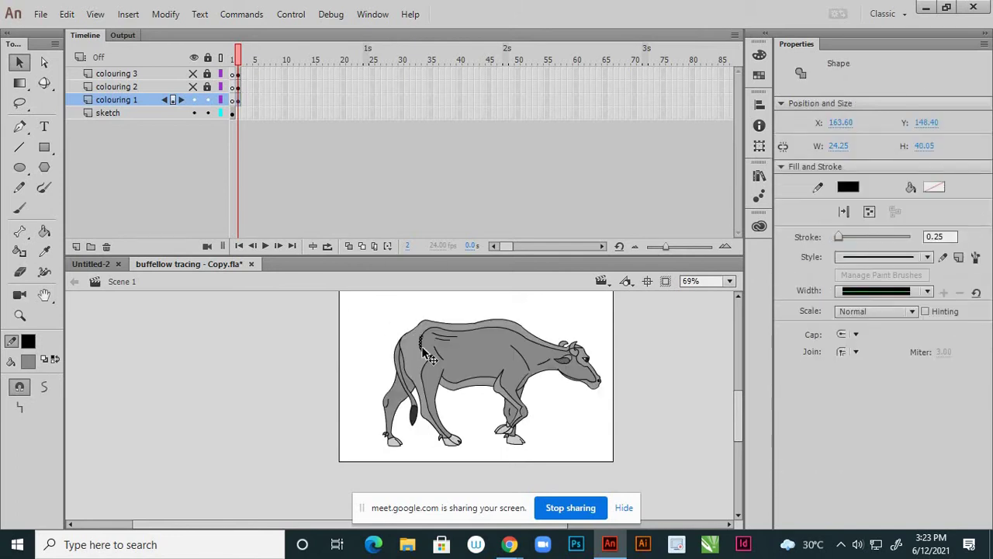
{"action": "left_click", "coordinate": [425, 377]}
{"action": "left_click", "coordinate": [420, 371]}
{"action": "left_click", "coordinate": [455, 418]}
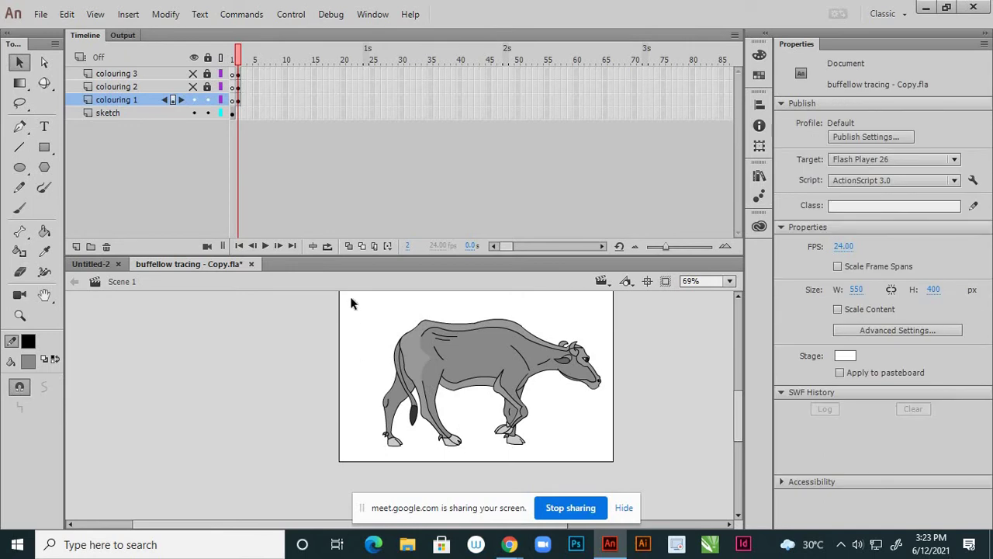
Try setting the whole buffalo's stroke colour to none and examine the drawing without outlines.
{"action": "left_click_drag", "start_coordinate": [350, 303], "coordinate": [639, 470]}
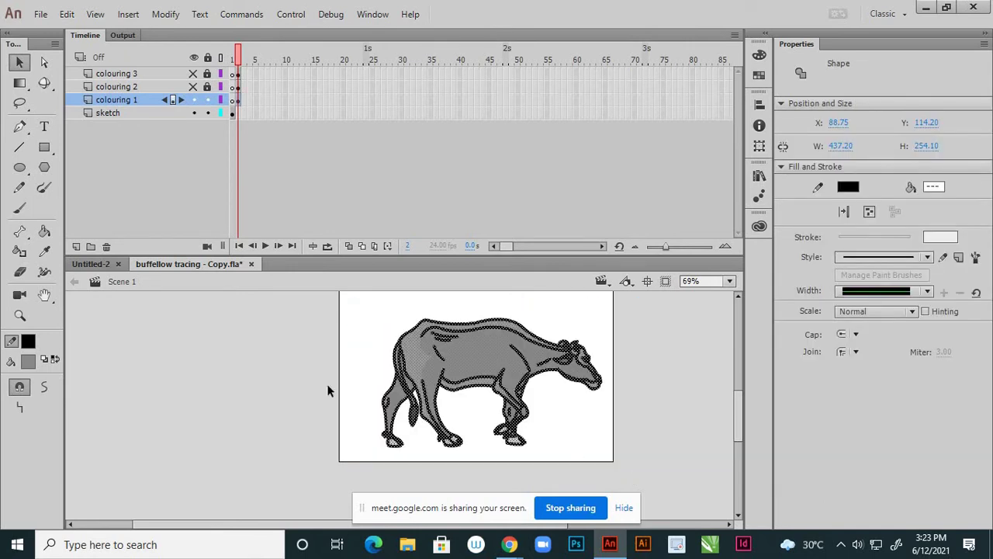
{"action": "left_click", "coordinate": [29, 342]}
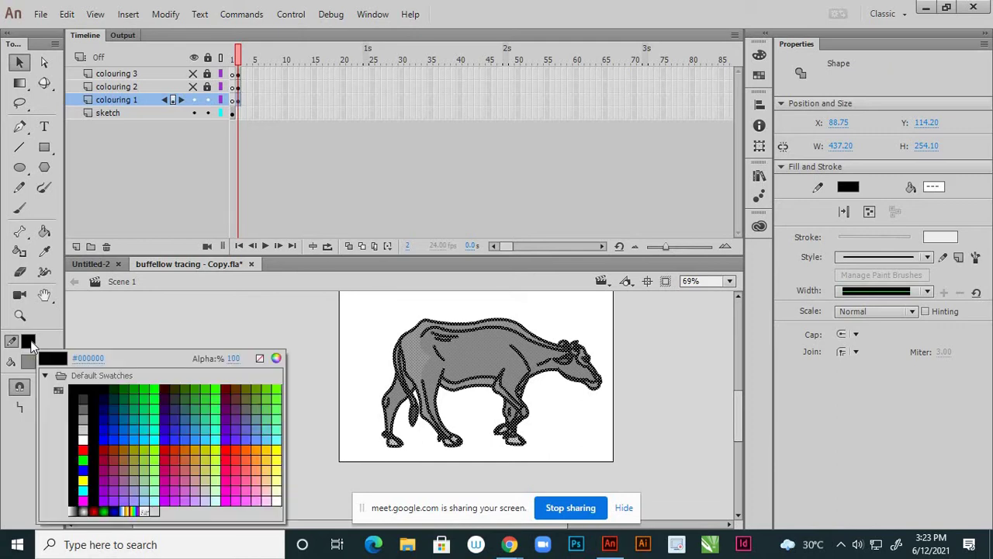
{"action": "left_click", "coordinate": [260, 358]}
{"action": "left_click", "coordinate": [283, 356]}
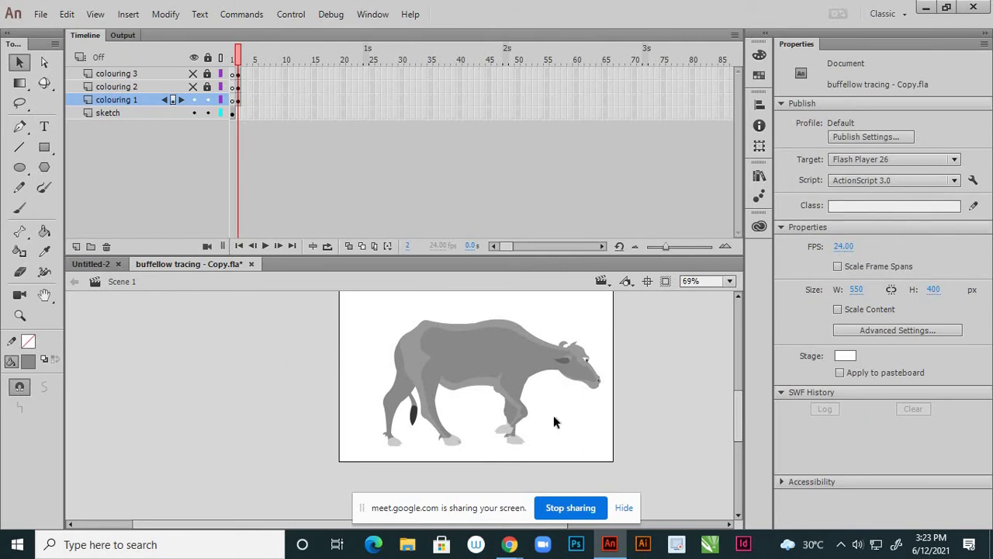
{"action": "scroll", "coordinate": [586, 353], "scroll_direction": "up", "scroll_amount": 8}
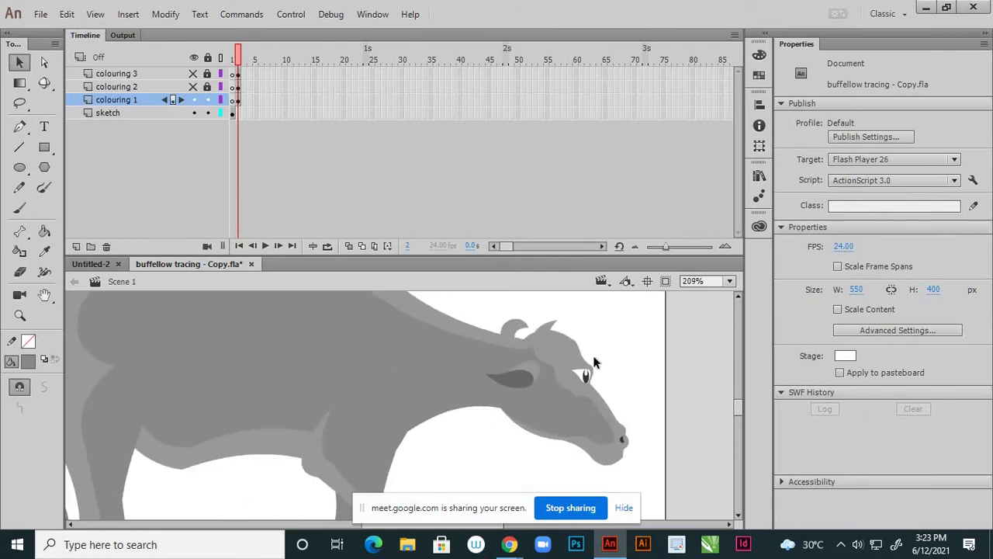
{"action": "scroll", "coordinate": [595, 355], "scroll_direction": "down", "scroll_amount": 6}
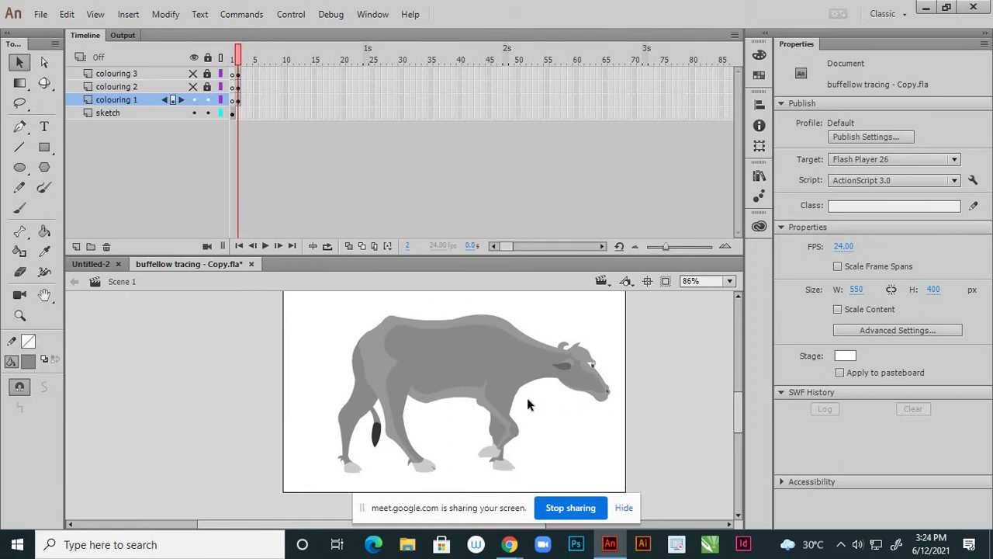
{"action": "scroll", "coordinate": [518, 394], "scroll_direction": "down", "scroll_amount": 3}
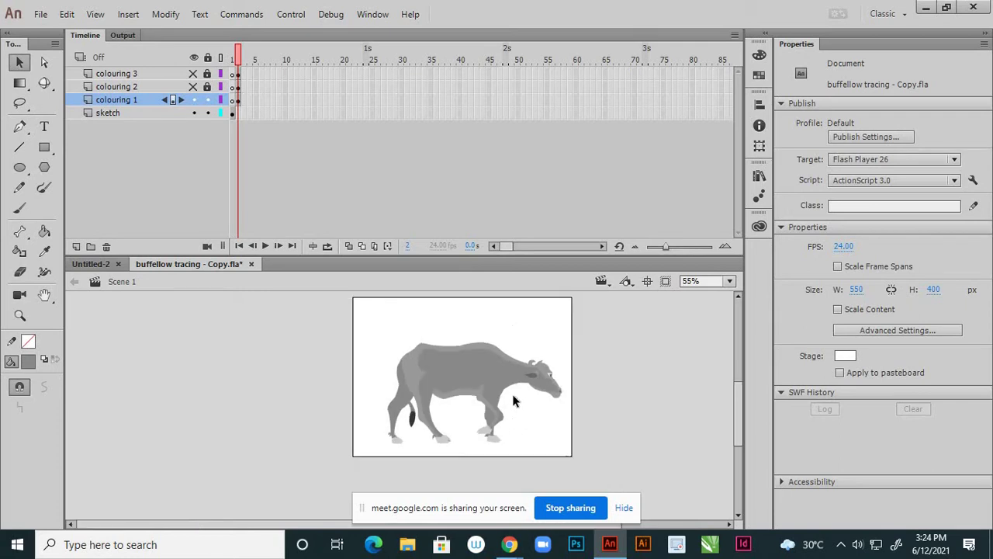
{"action": "scroll", "coordinate": [461, 395], "scroll_direction": "up", "scroll_amount": 2}
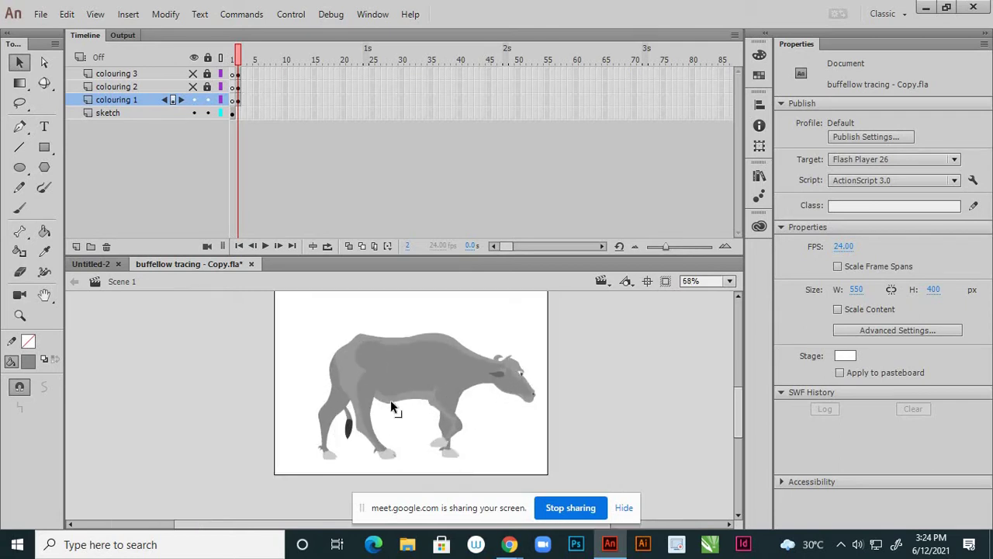
{"action": "scroll", "coordinate": [391, 399], "scroll_direction": "up", "scroll_amount": 1}
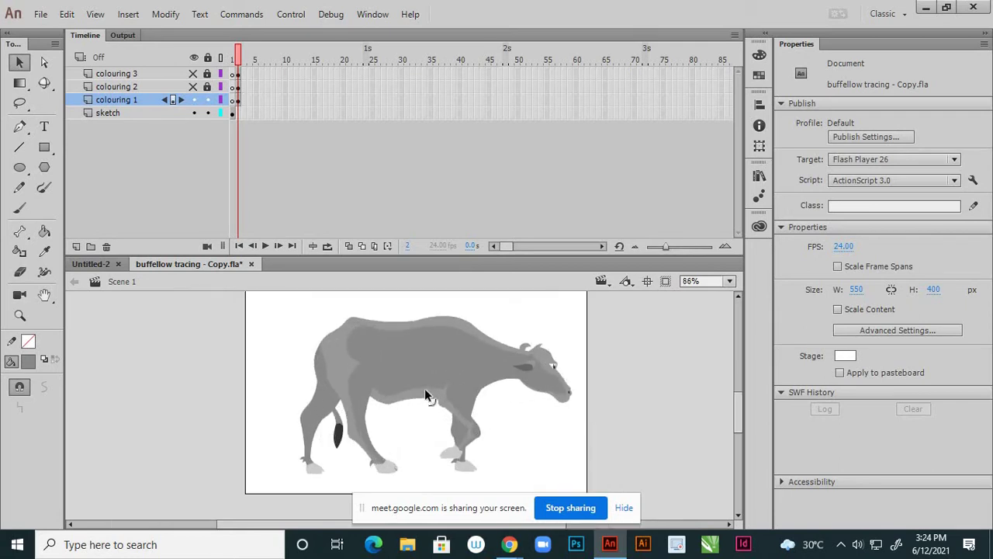
Set the stroke colour of the whole buffalo's outline to dark grey #525252.
{"action": "double_click", "coordinate": [466, 388]}
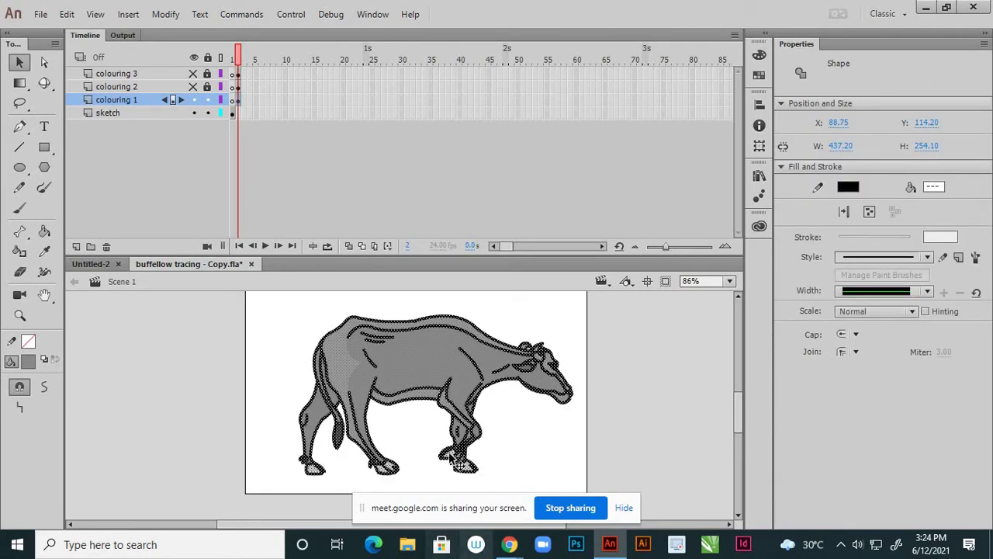
{"action": "left_click", "coordinate": [28, 343]}
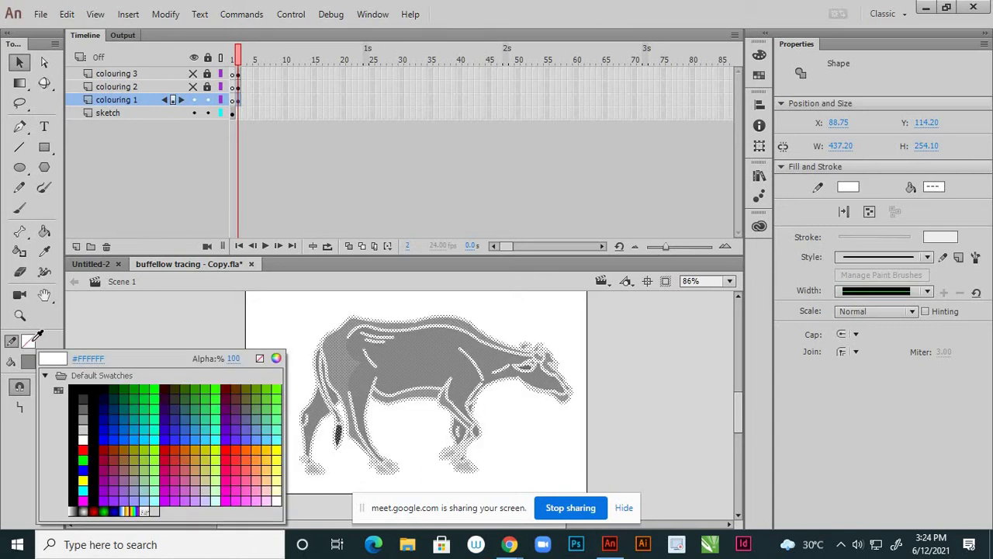
{"action": "left_click", "coordinate": [277, 357]}
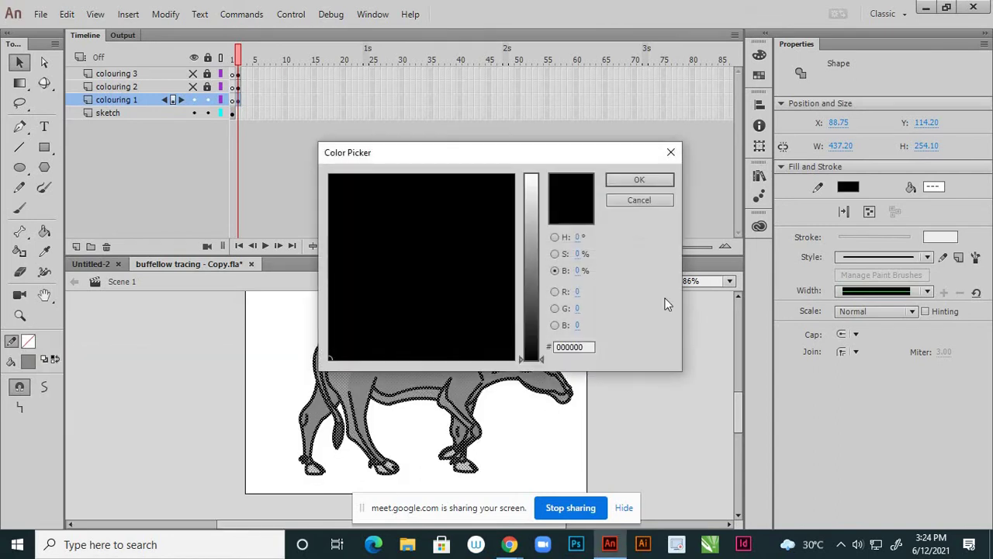
{"action": "left_click_drag", "start_coordinate": [617, 151], "coordinate": [734, 196]}
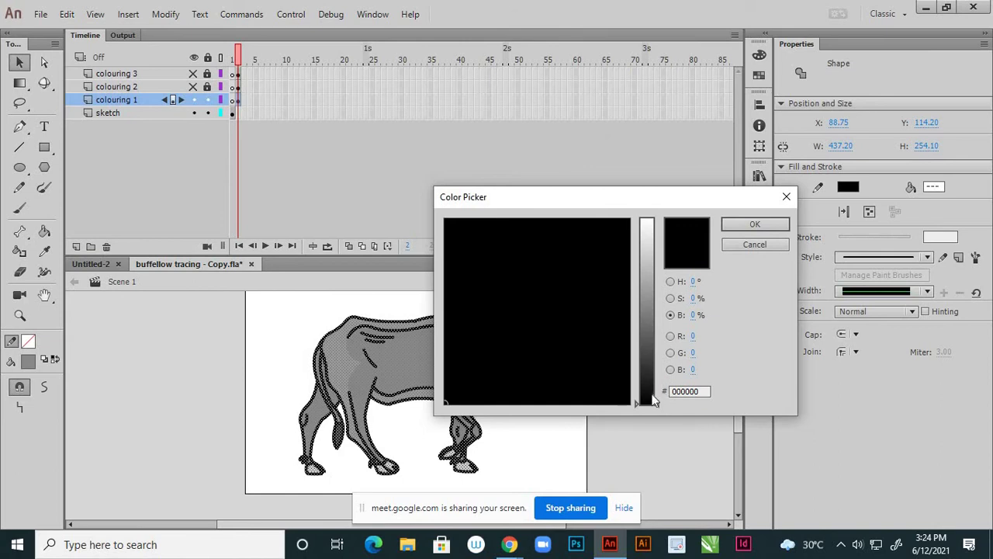
{"action": "left_click_drag", "start_coordinate": [654, 400], "coordinate": [649, 344]}
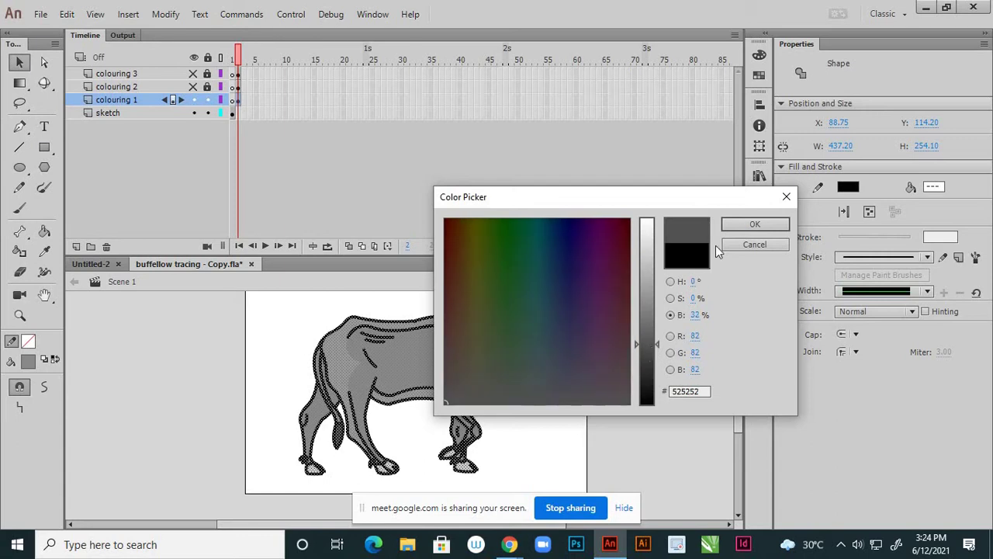
{"action": "left_click", "coordinate": [751, 226]}
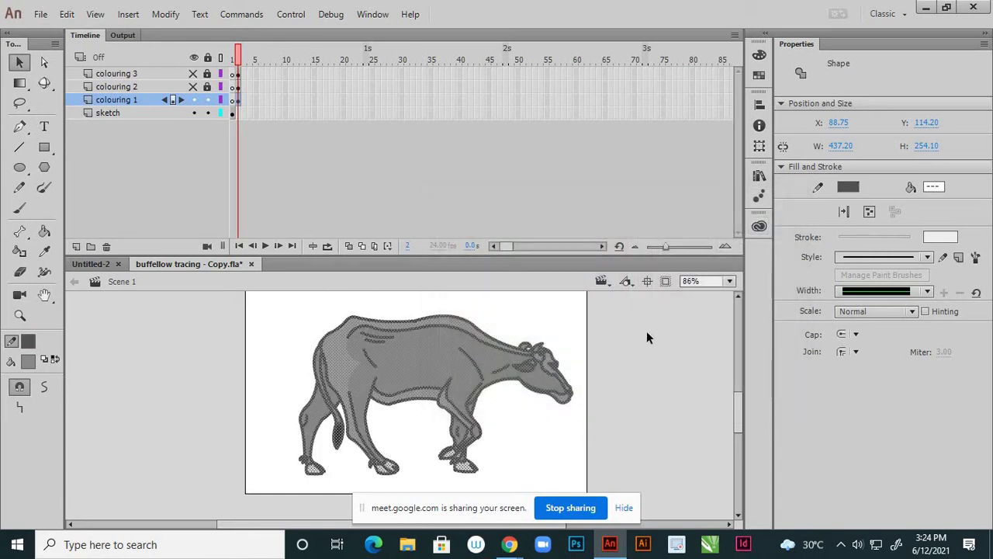
{"action": "left_click", "coordinate": [647, 334]}
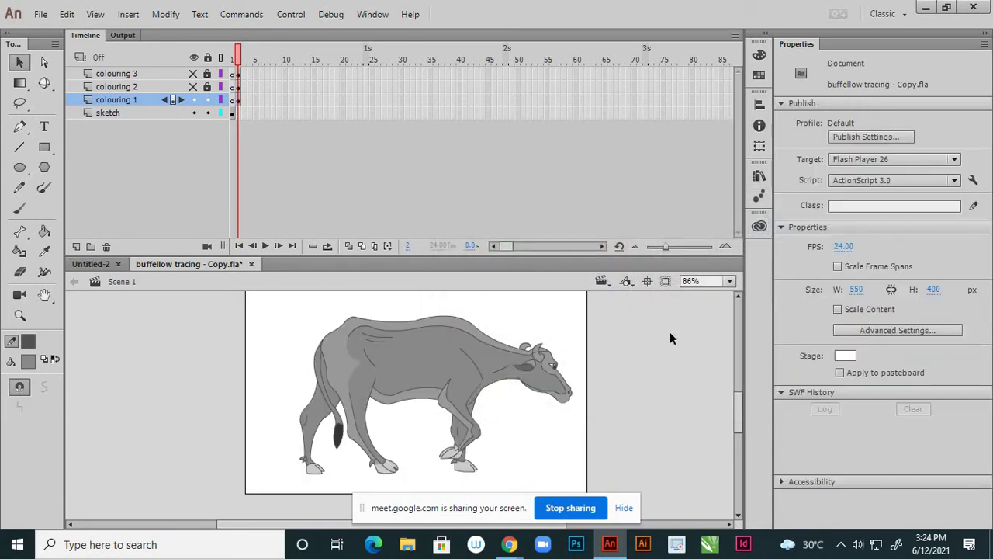
Delete the thin shading line segments from the top of the hip along the upper back, keeping the grey fills.
{"action": "scroll", "coordinate": [362, 334], "scroll_direction": "up", "scroll_amount": 5}
{"action": "left_click", "coordinate": [370, 320]}
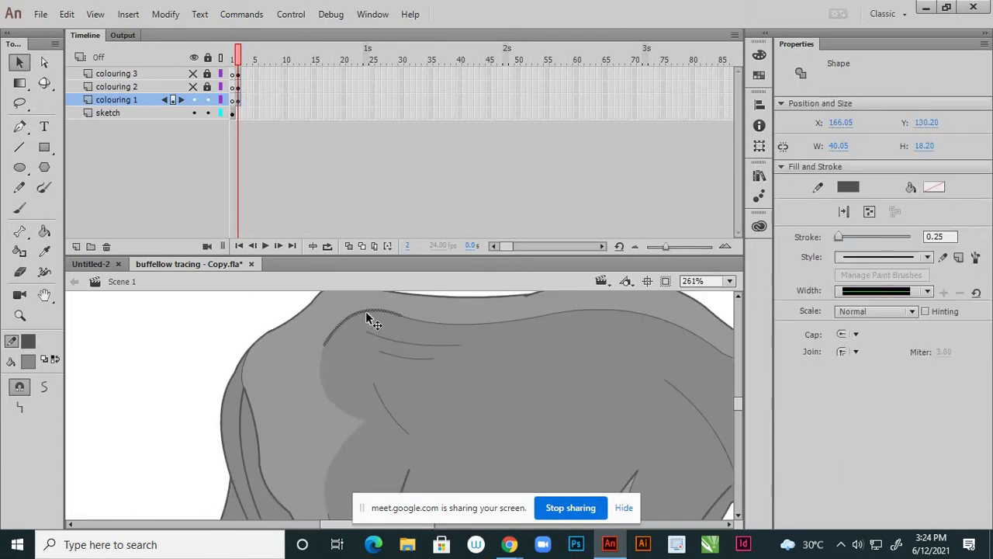
{"action": "left_click", "coordinate": [422, 340]}
{"action": "left_click", "coordinate": [458, 322]}
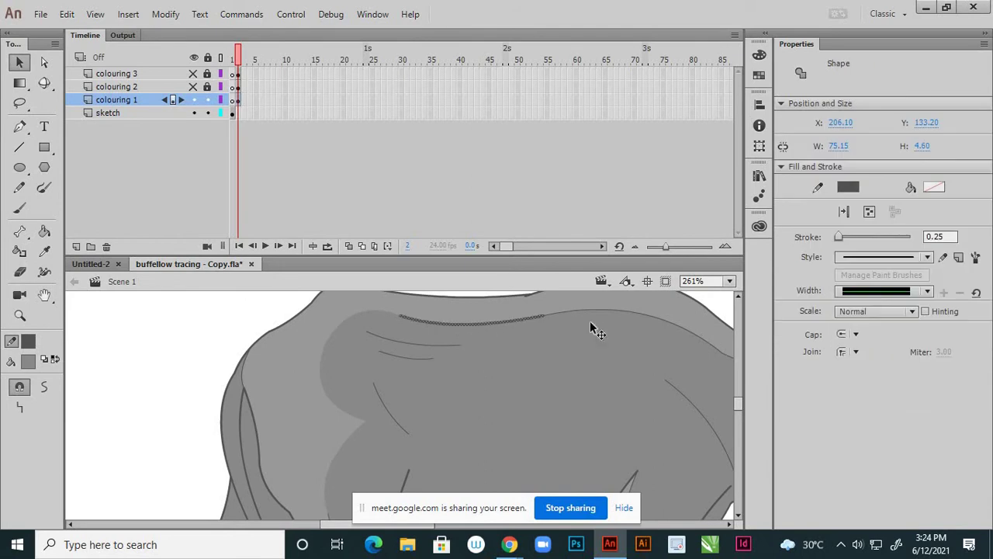
{"action": "left_click", "coordinate": [579, 309]}
{"action": "left_click", "coordinate": [579, 311]}
{"action": "left_click", "coordinate": [448, 358]}
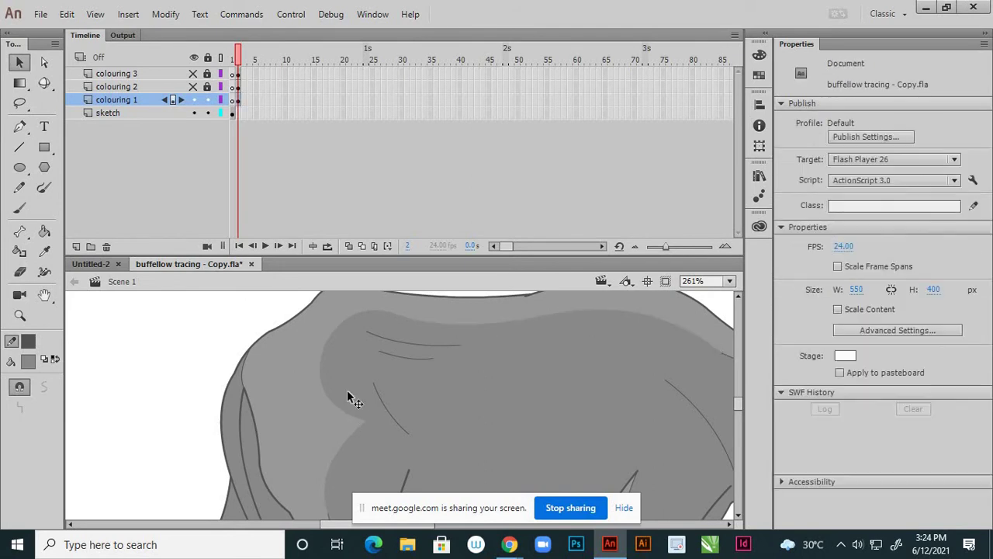
Delete the thin shading boundary line on the buffalo's rump above the base of the tail.
{"action": "scroll", "coordinate": [365, 334], "scroll_direction": "down", "scroll_amount": 5}
{"action": "scroll", "coordinate": [360, 432], "scroll_direction": "up", "scroll_amount": 6}
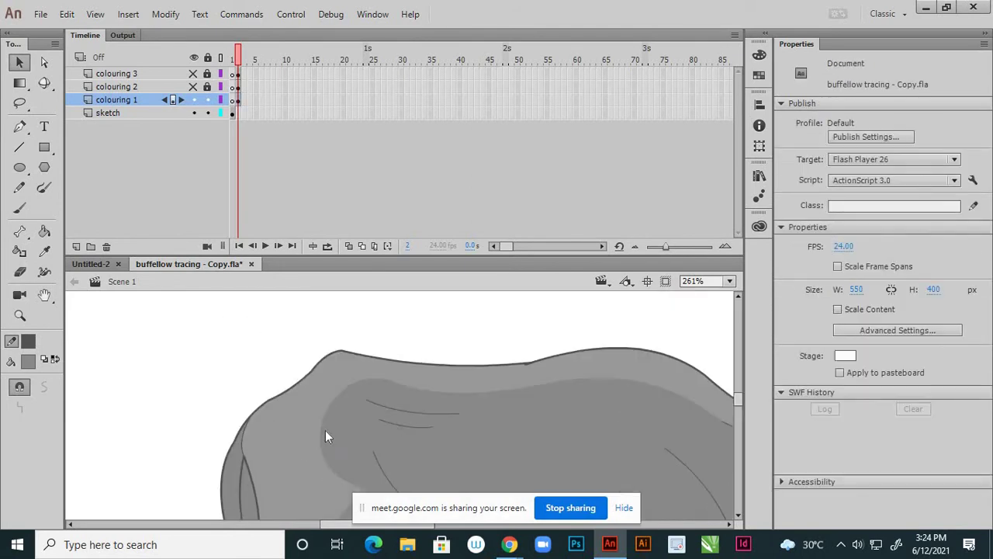
{"action": "left_click", "coordinate": [241, 440]}
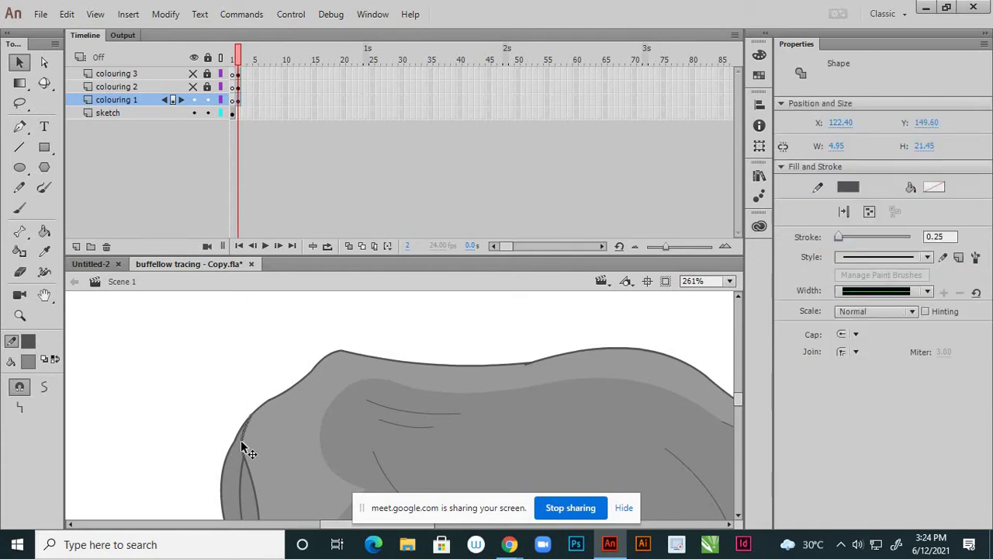
{"action": "left_click", "coordinate": [336, 360]}
Delete the thin boundary lines between the dark and light shading along the buffalo's belly.
{"action": "scroll", "coordinate": [371, 378], "scroll_direction": "down", "scroll_amount": 6}
{"action": "left_click", "coordinate": [466, 319]}
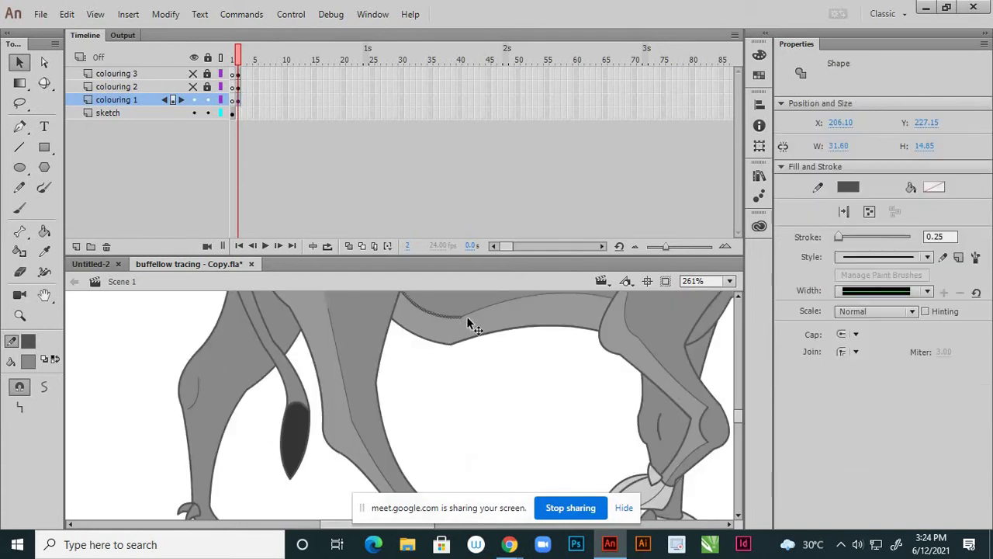
{"action": "left_click", "coordinate": [470, 314]}
{"action": "left_click", "coordinate": [461, 322]}
{"action": "left_click", "coordinate": [447, 376]}
{"action": "scroll", "coordinate": [451, 374], "scroll_direction": "up", "scroll_amount": 3}
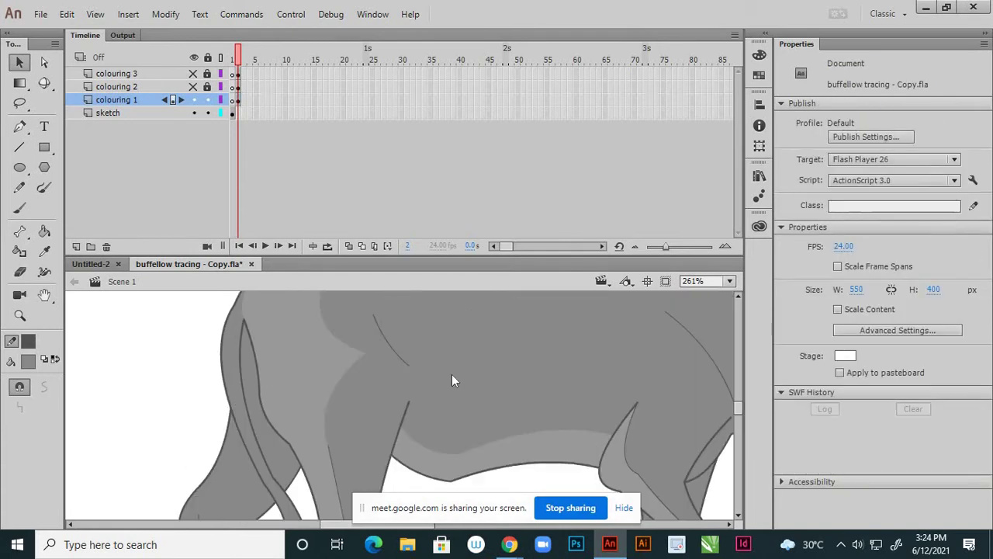
Delete the thin shading boundary lines on the bent front leg, from the upper leg over the knee to the shin.
{"action": "scroll", "coordinate": [451, 374], "scroll_direction": "down", "scroll_amount": 3}
{"action": "left_click", "coordinate": [647, 353]}
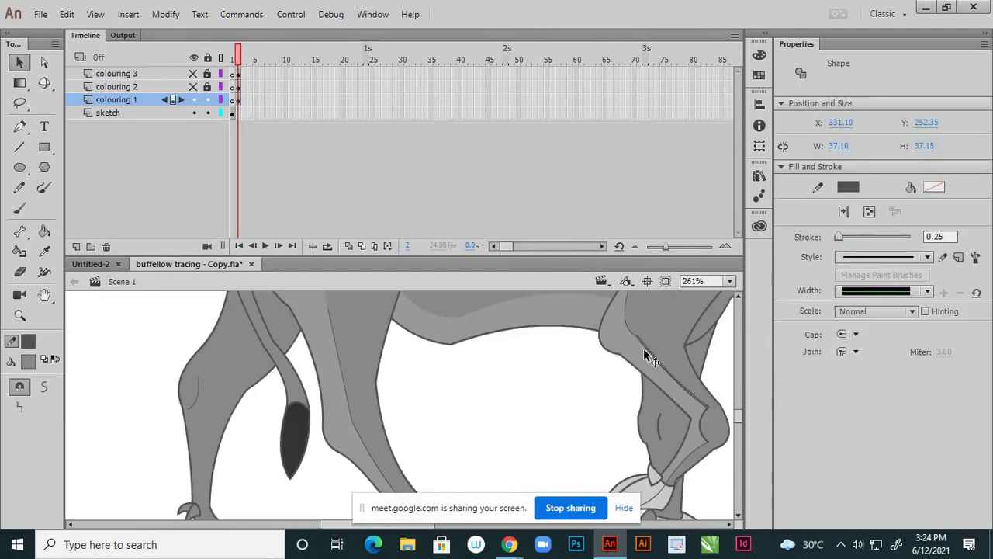
{"action": "left_click", "coordinate": [630, 339]}
{"action": "left_click", "coordinate": [690, 436]}
{"action": "left_click", "coordinate": [698, 430]}
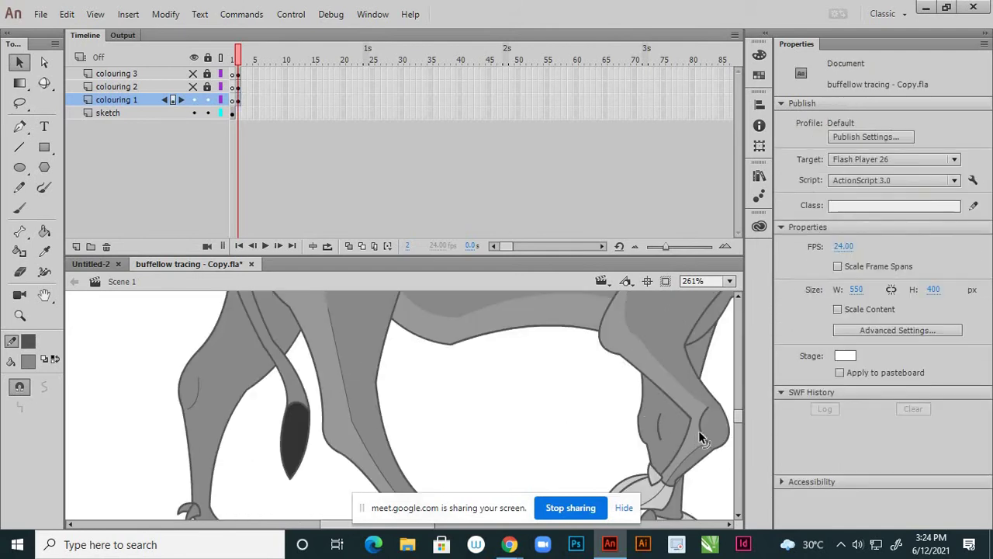
{"action": "left_click", "coordinate": [693, 451]}
{"action": "left_click", "coordinate": [693, 458]}
{"action": "left_click", "coordinate": [691, 454]}
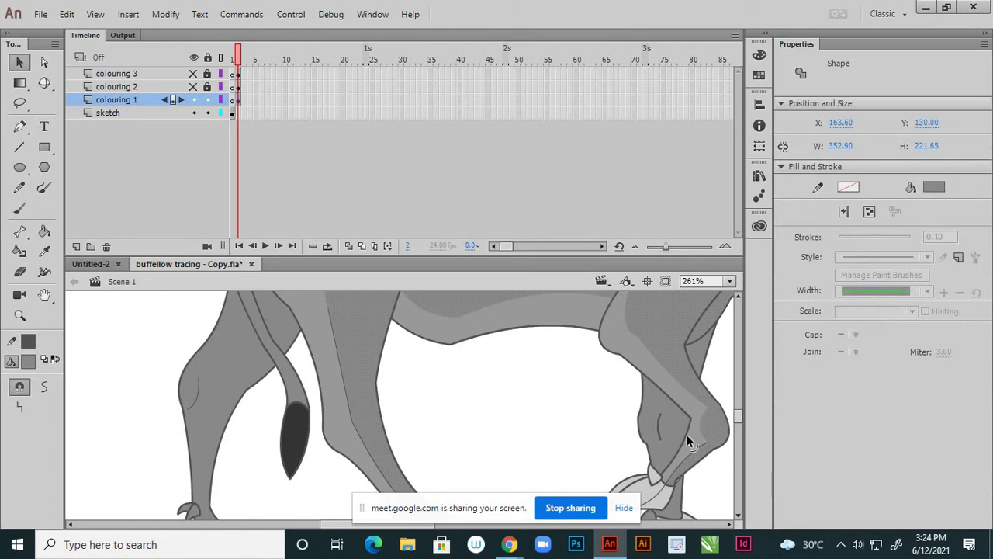
{"action": "left_click", "coordinate": [686, 434]}
Delete the thin shading boundary line across the raised front hoof.
{"action": "scroll", "coordinate": [672, 432], "scroll_direction": "down", "scroll_amount": 3}
{"action": "left_click", "coordinate": [657, 428]}
{"action": "left_click", "coordinate": [656, 425]}
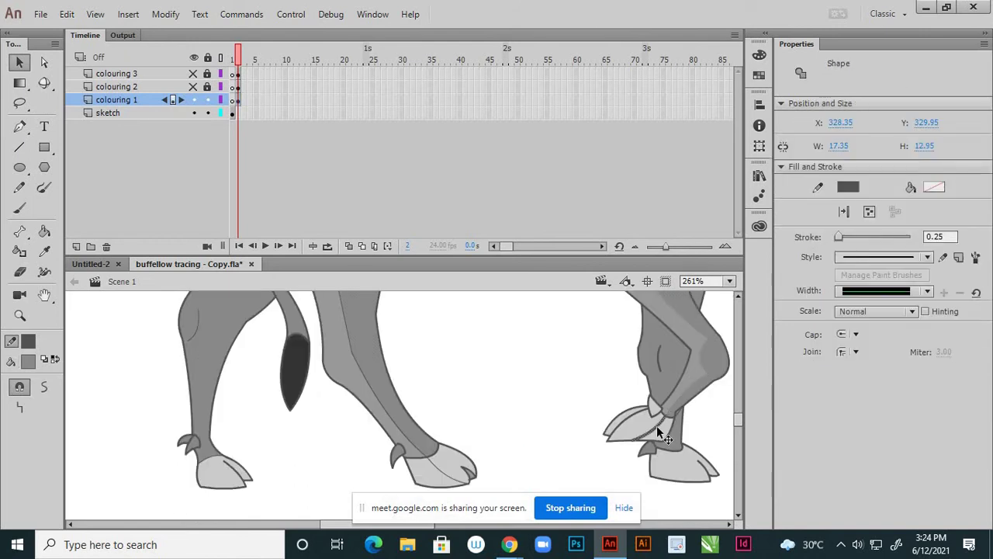
{"action": "left_click", "coordinate": [655, 433]}
Delete the thin shading boundary lines on the near hind hoof and up the length of that hind leg.
{"action": "scroll", "coordinate": [659, 428], "scroll_direction": "up", "scroll_amount": 5}
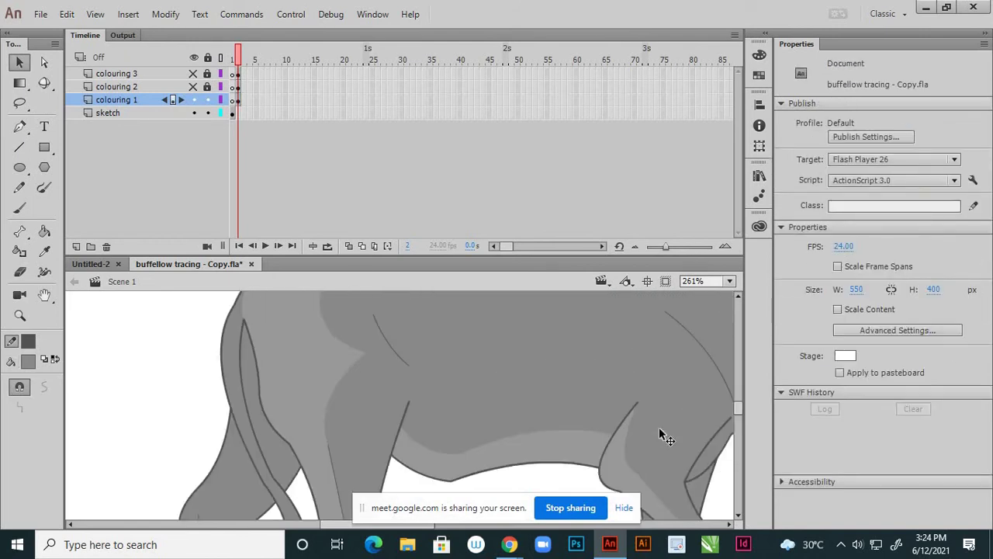
{"action": "scroll", "coordinate": [522, 361], "scroll_direction": "down", "scroll_amount": 3}
{"action": "scroll", "coordinate": [521, 365], "scroll_direction": "down", "scroll_amount": 2}
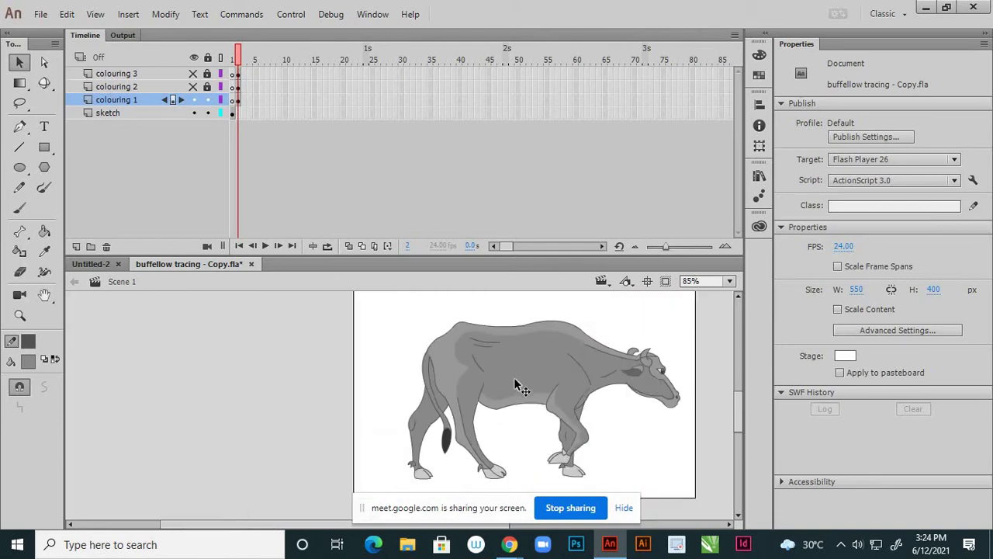
{"action": "scroll", "coordinate": [492, 477], "scroll_direction": "up", "scroll_amount": 3}
{"action": "left_click", "coordinate": [501, 475]}
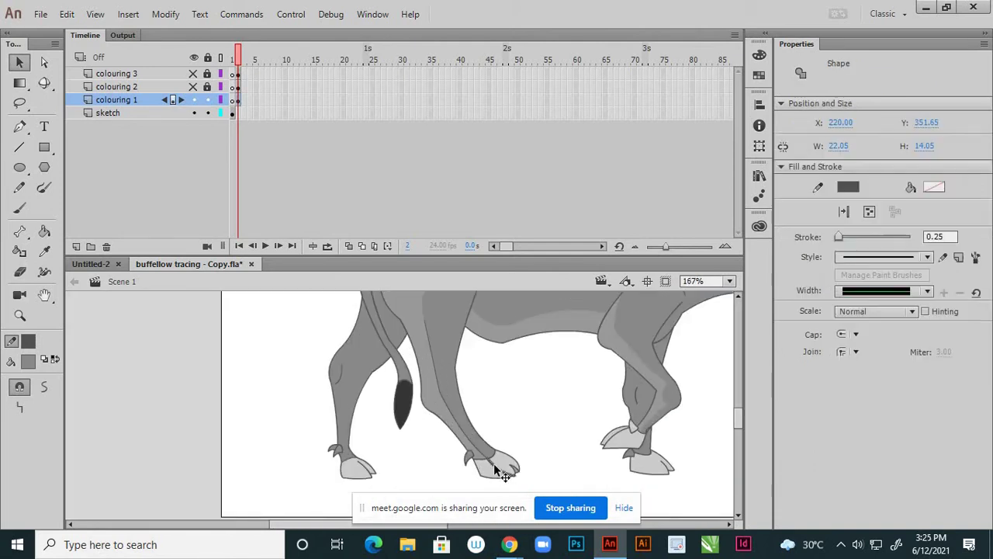
{"action": "left_click", "coordinate": [473, 445]}
{"action": "left_click", "coordinate": [472, 444]}
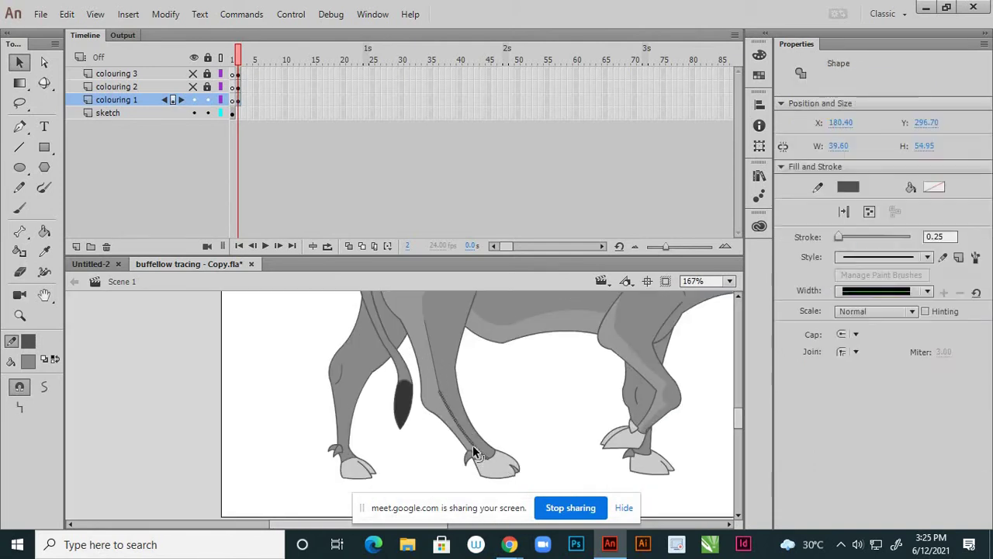
{"action": "left_click", "coordinate": [469, 438]}
{"action": "left_click", "coordinate": [435, 375]}
{"action": "left_click", "coordinate": [438, 385]}
Delete the thin shading boundary lines on the buffalo's face, around the eye, down the muzzle and along the jaw.
{"action": "scroll", "coordinate": [461, 427], "scroll_direction": "down", "scroll_amount": 3}
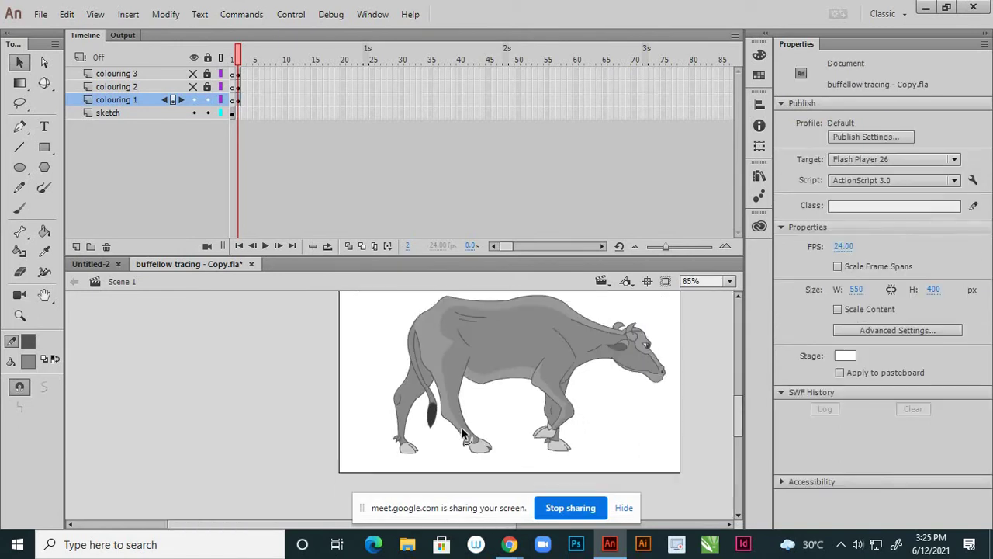
{"action": "scroll", "coordinate": [453, 344], "scroll_direction": "up", "scroll_amount": 4}
{"action": "scroll", "coordinate": [445, 373], "scroll_direction": "up", "scroll_amount": 2}
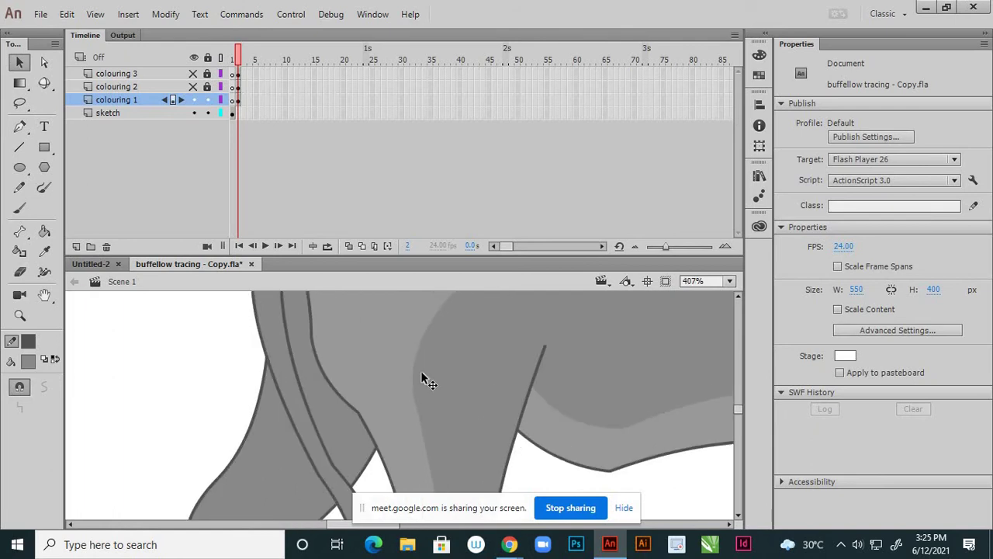
{"action": "scroll", "coordinate": [421, 370], "scroll_direction": "down", "scroll_amount": 5}
{"action": "scroll", "coordinate": [523, 377], "scroll_direction": "up", "scroll_amount": 1}
{"action": "scroll", "coordinate": [574, 364], "scroll_direction": "up", "scroll_amount": 3}
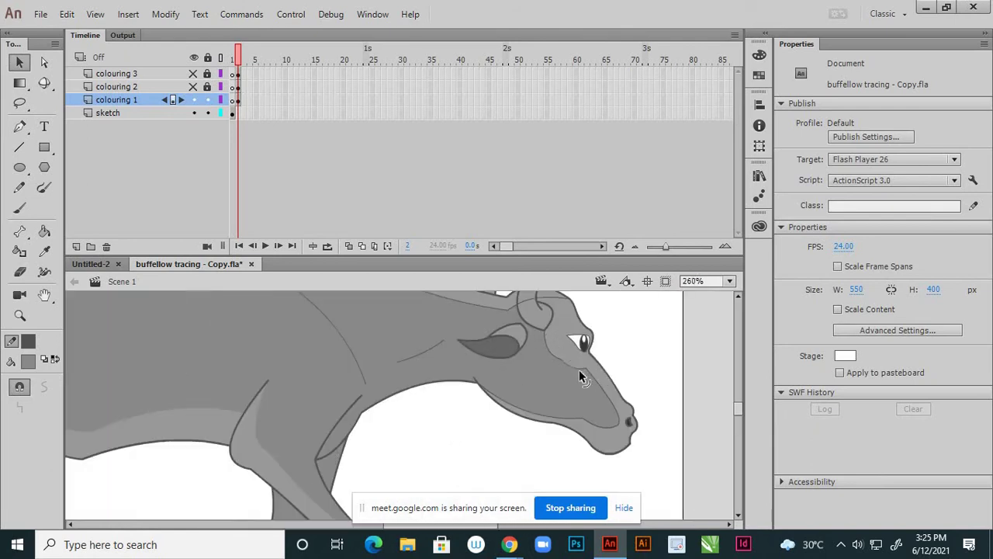
{"action": "left_click", "coordinate": [576, 370]}
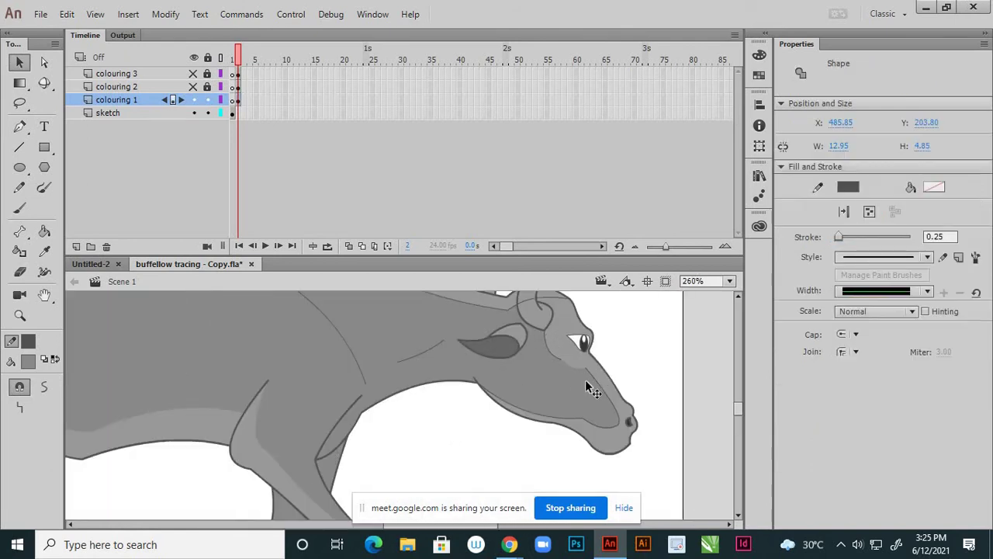
{"action": "left_click", "coordinate": [595, 381]}
{"action": "key", "text": "Delete"}
{"action": "left_click", "coordinate": [594, 425]}
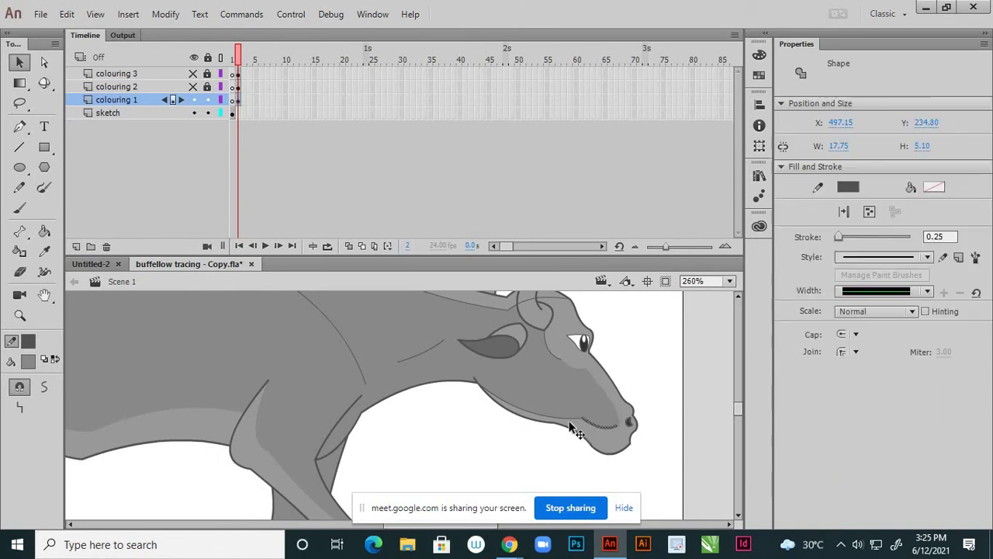
{"action": "key", "text": "Delete"}
{"action": "key", "text": "ctrl+z"}
{"action": "key", "text": "Delete"}
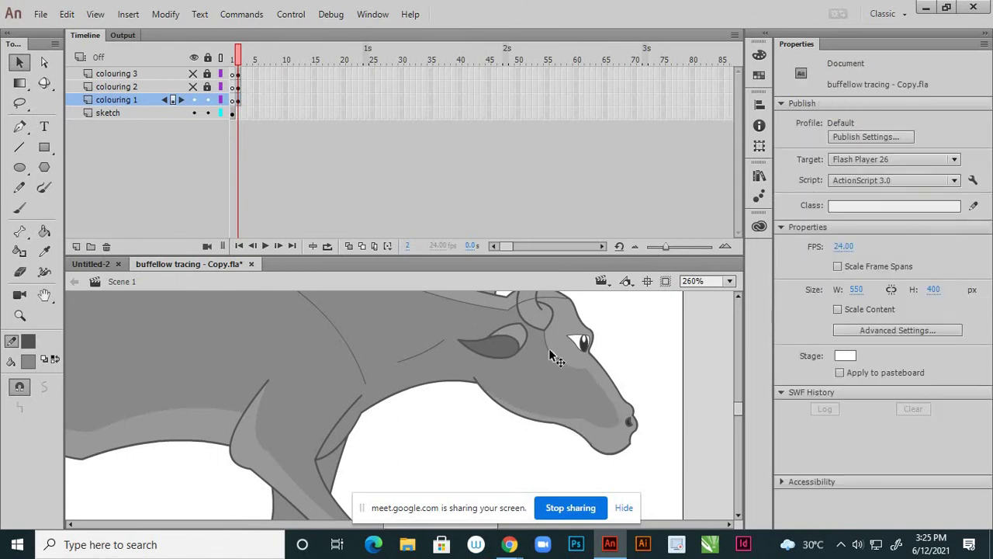
{"action": "scroll", "coordinate": [571, 392], "scroll_direction": "up", "scroll_amount": 2}
{"action": "scroll", "coordinate": [493, 371], "scroll_direction": "up", "scroll_amount": 3}
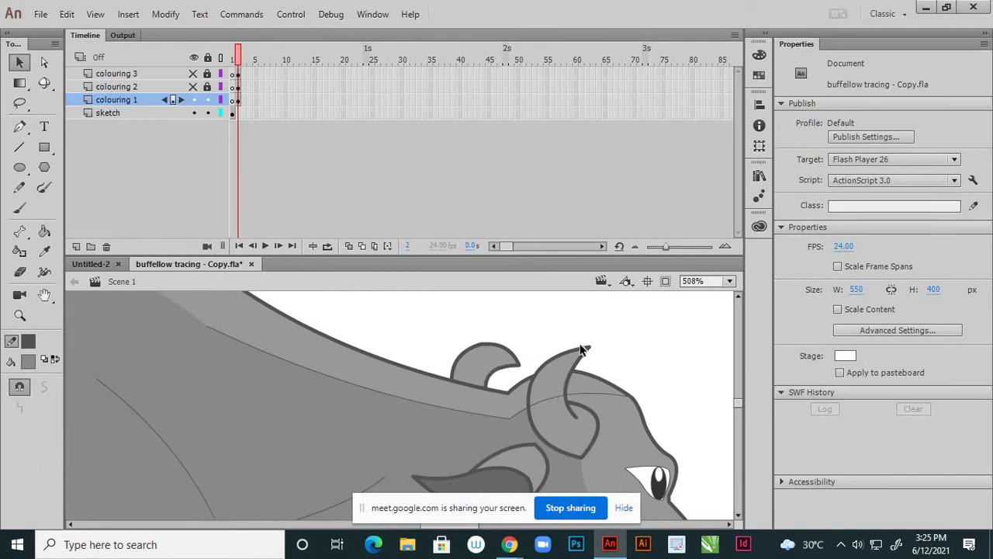
Sample the light grey fill of a front hoof and fill both horns with it.
{"action": "scroll", "coordinate": [582, 349], "scroll_direction": "down", "scroll_amount": 5}
{"action": "scroll", "coordinate": [590, 346], "scroll_direction": "down", "scroll_amount": 2}
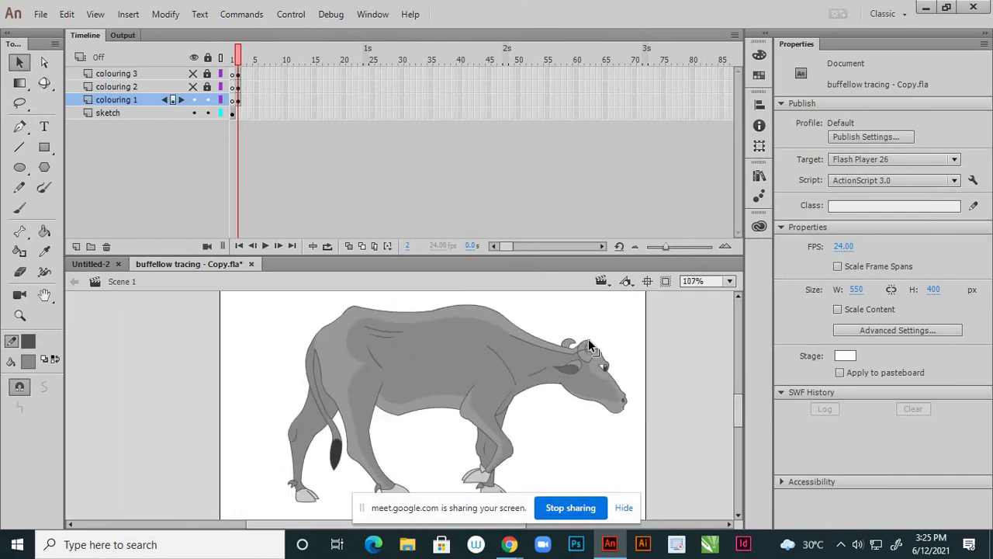
{"action": "scroll", "coordinate": [491, 419], "scroll_direction": "up", "scroll_amount": 2}
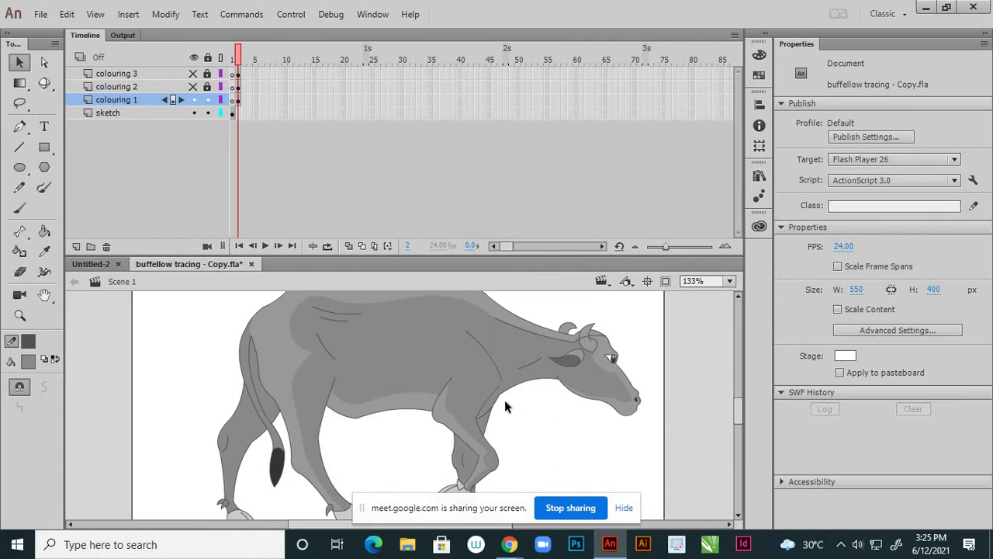
{"action": "scroll", "coordinate": [504, 399], "scroll_direction": "down", "scroll_amount": 3}
{"action": "key", "text": "i"}
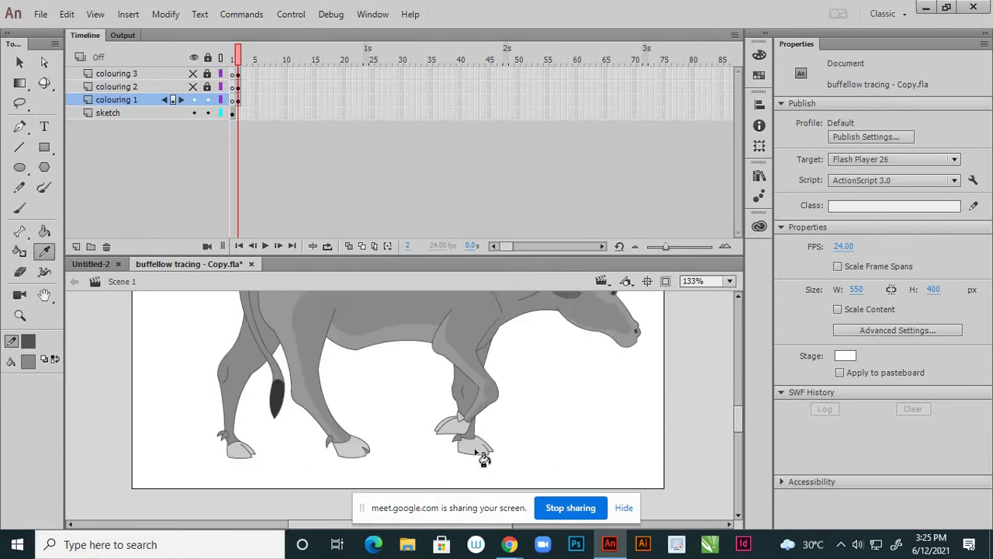
{"action": "left_click", "coordinate": [481, 449]}
{"action": "scroll", "coordinate": [581, 441], "scroll_direction": "up", "scroll_amount": 6}
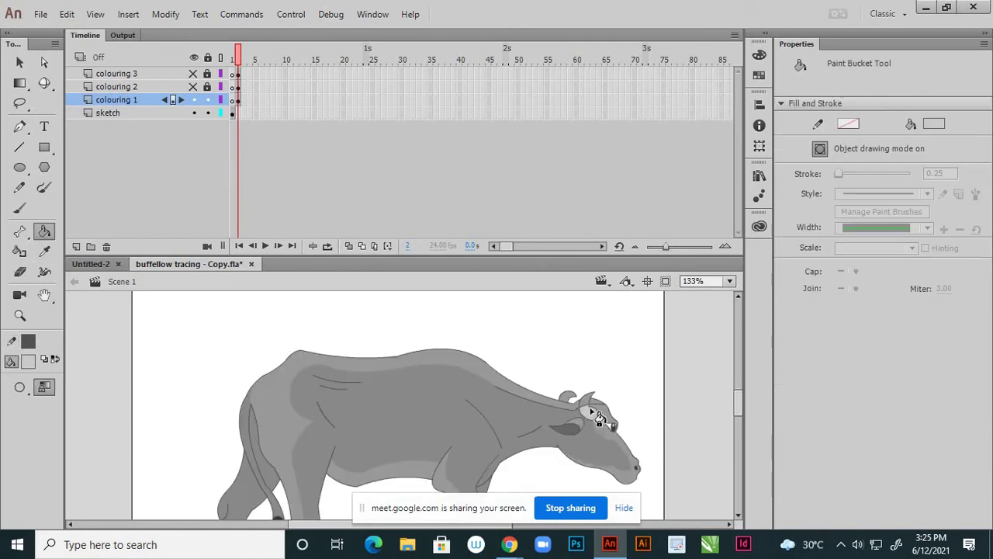
{"action": "left_click", "coordinate": [583, 404]}
{"action": "scroll", "coordinate": [578, 408], "scroll_direction": "up", "scroll_amount": 2}
{"action": "left_click", "coordinate": [560, 385]}
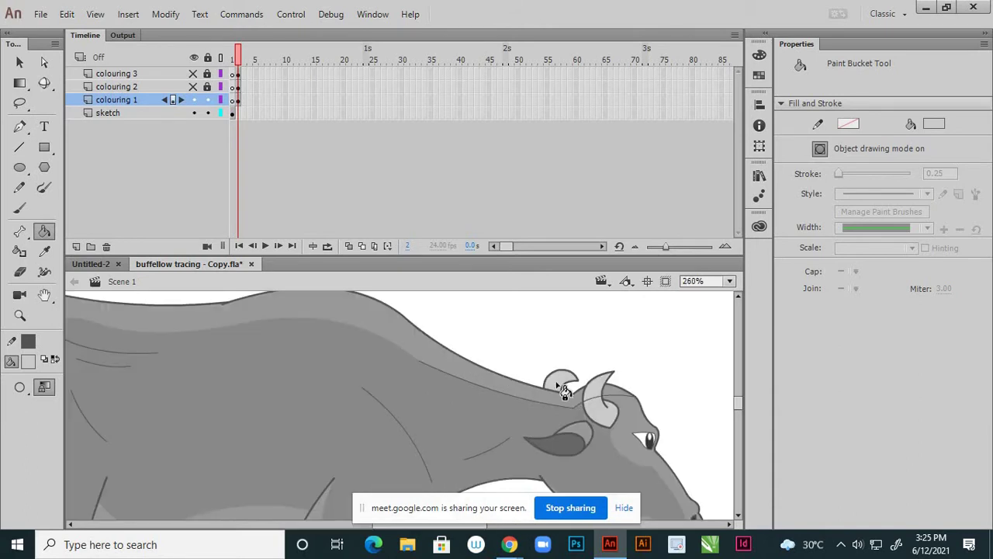
Delete the thin shading boundary line crossing the near horn, the forehead and the top of the neck.
{"action": "scroll", "coordinate": [589, 399], "scroll_direction": "up", "scroll_amount": 2}
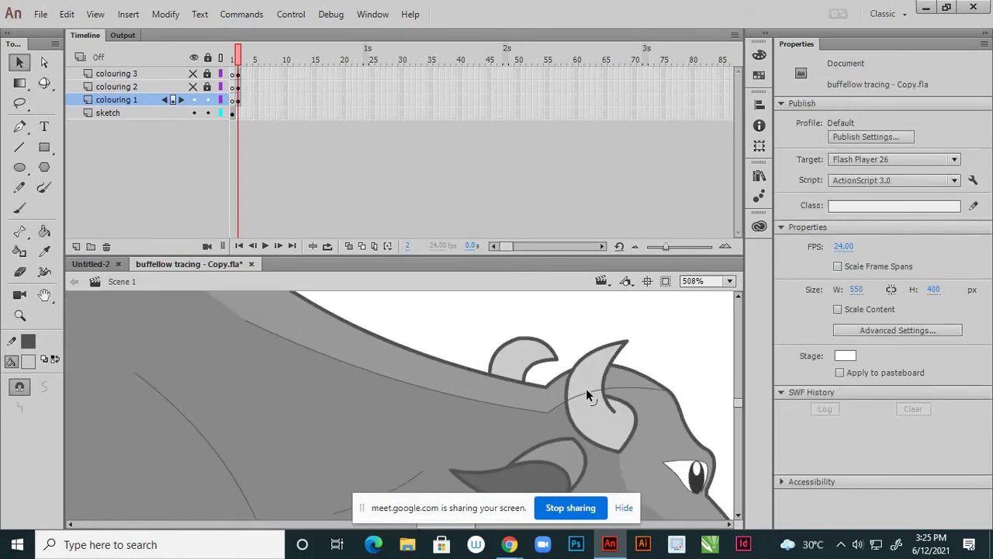
{"action": "left_click", "coordinate": [586, 392], "text": "ctrl"}
{"action": "left_click", "coordinate": [618, 391]}
{"action": "left_click", "coordinate": [618, 392], "text": "ctrl"}
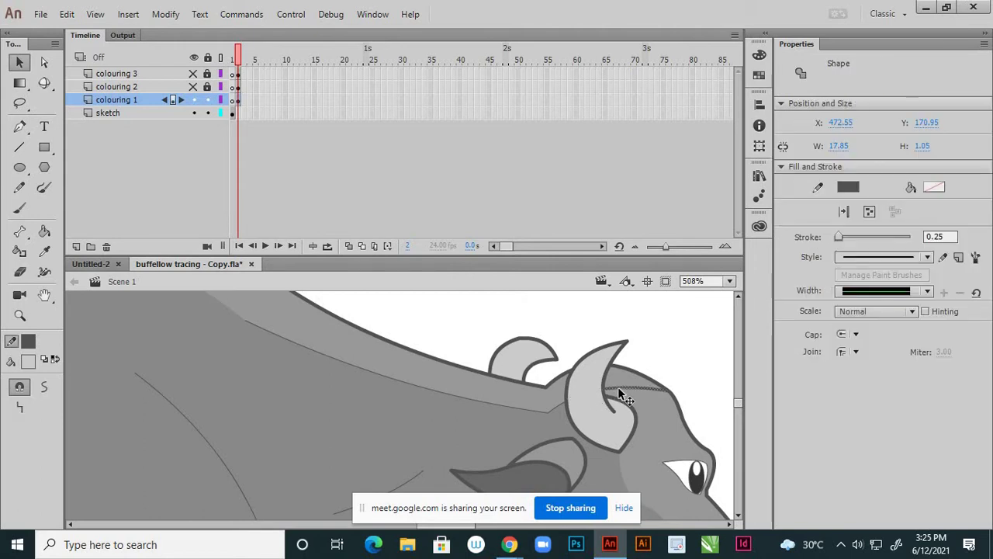
{"action": "left_click", "coordinate": [508, 405], "text": "ctrl"}
{"action": "left_click", "coordinate": [562, 412]}
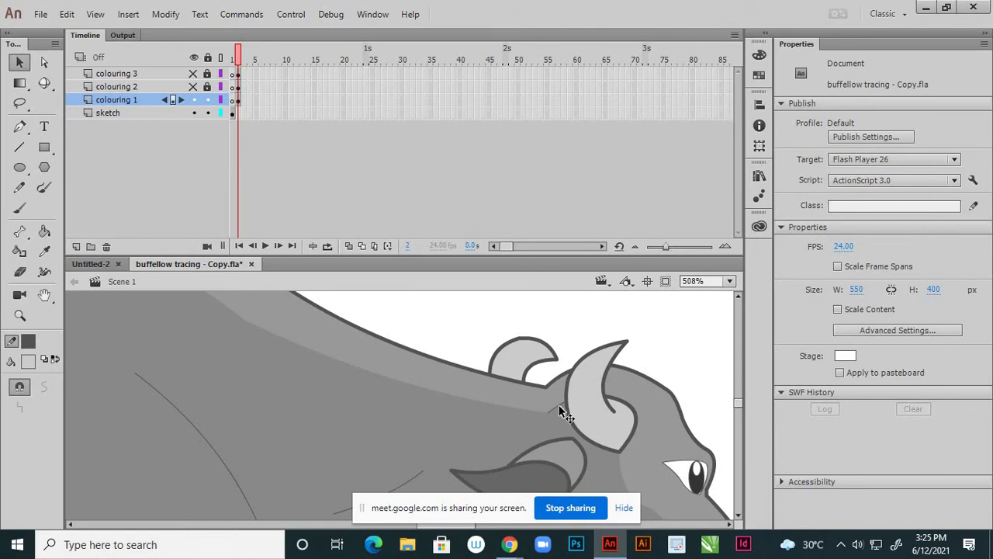
Delete the outline strokes around the nostril, keeping only its dark fill.
{"action": "scroll", "coordinate": [666, 375], "scroll_direction": "down", "scroll_amount": 2}
{"action": "scroll", "coordinate": [666, 375], "scroll_direction": "down", "scroll_amount": 3}
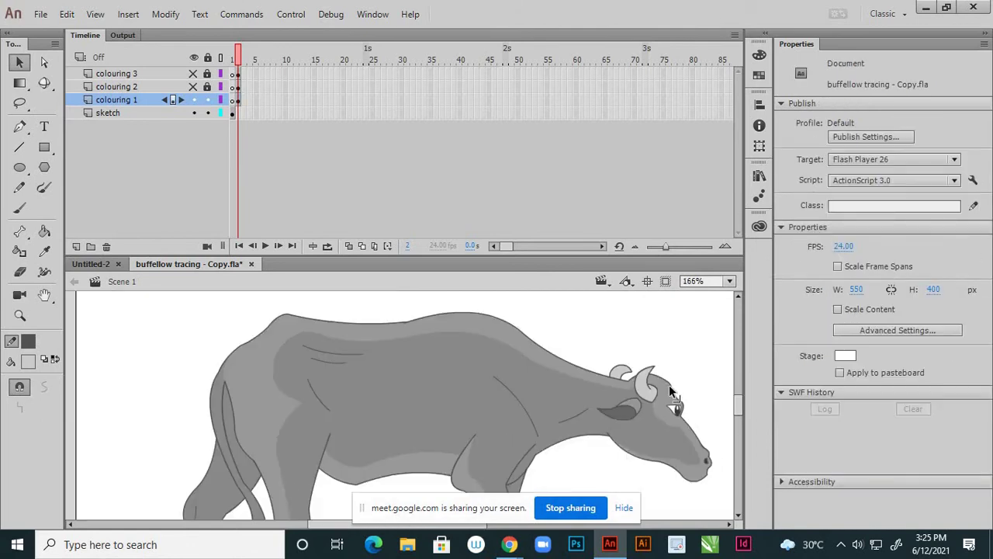
{"action": "scroll", "coordinate": [485, 344], "scroll_direction": "up", "scroll_amount": 4}
{"action": "scroll", "coordinate": [485, 344], "scroll_direction": "down", "scroll_amount": 3}
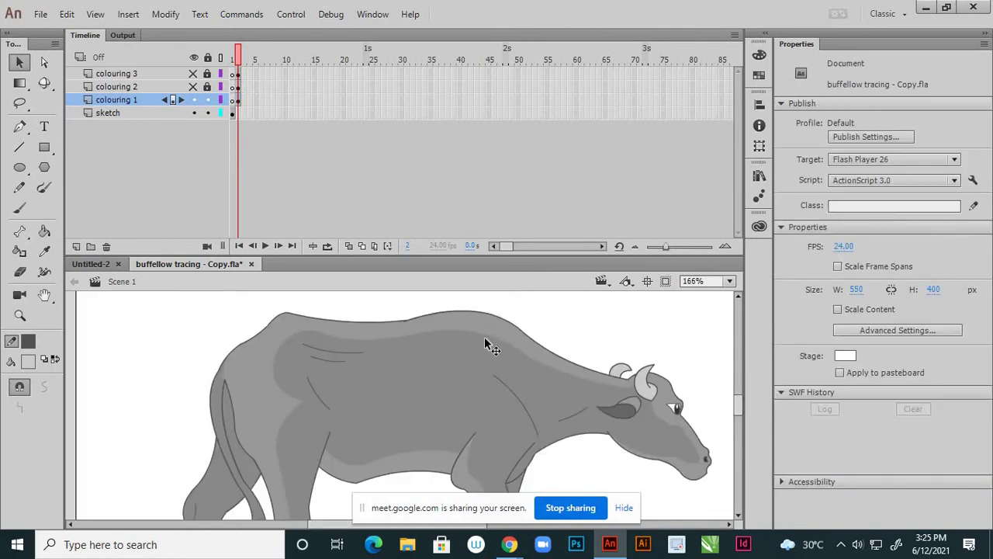
{"action": "scroll", "coordinate": [638, 424], "scroll_direction": "up", "scroll_amount": 3}
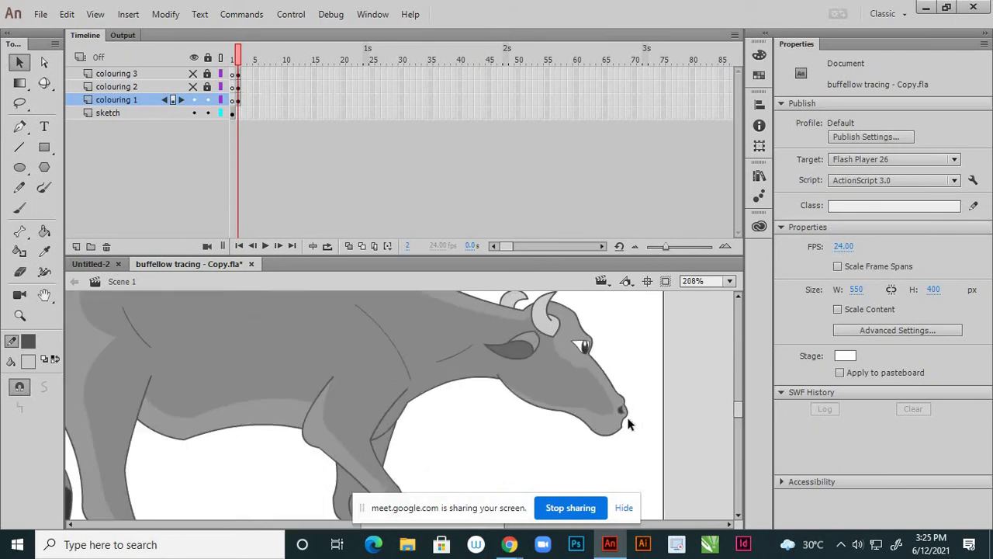
{"action": "scroll", "coordinate": [623, 408], "scroll_direction": "up", "scroll_amount": 3}
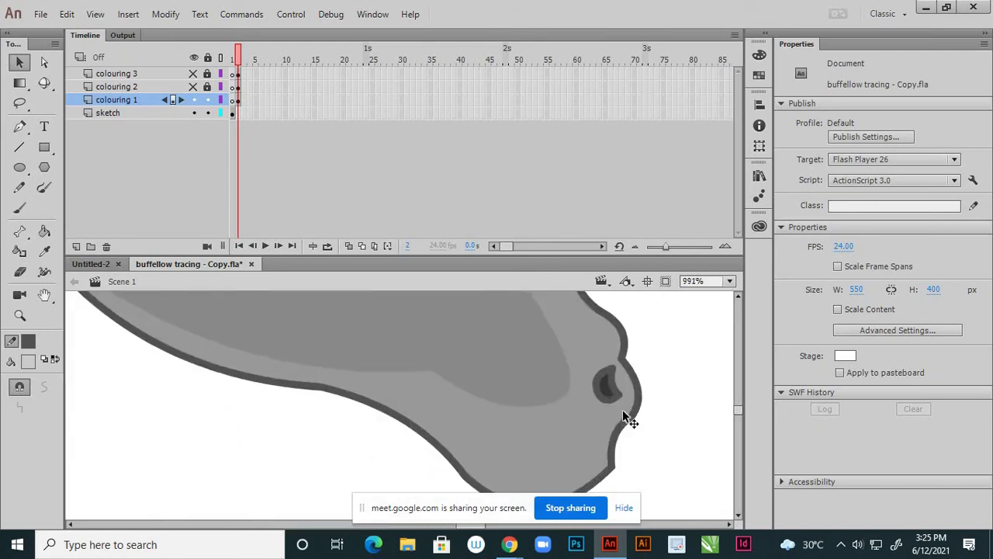
{"action": "left_click", "coordinate": [613, 402]}
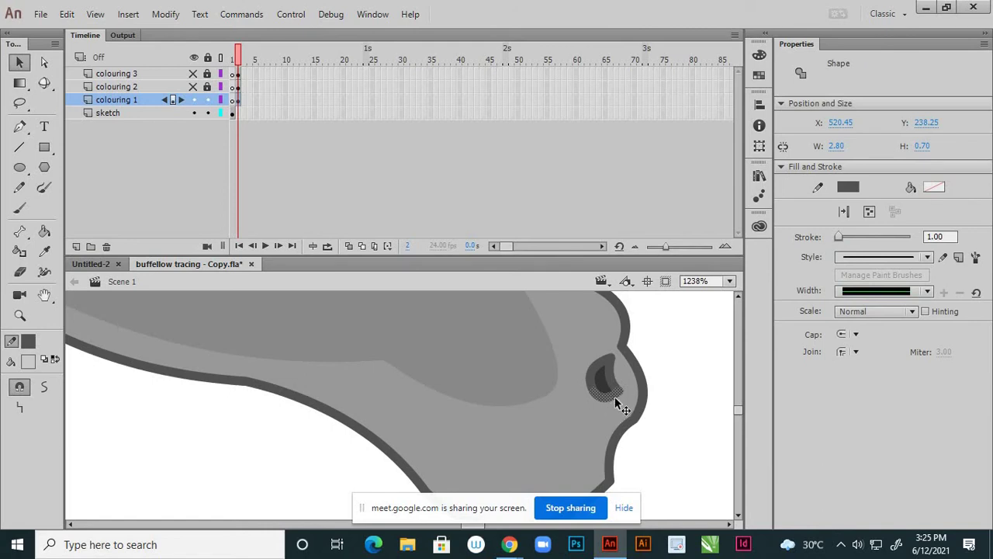
{"action": "left_click", "coordinate": [616, 394]}
{"action": "left_click", "coordinate": [609, 394]}
{"action": "left_click", "coordinate": [594, 390]}
{"action": "left_click", "coordinate": [591, 388]}
{"action": "left_click", "coordinate": [616, 415]}
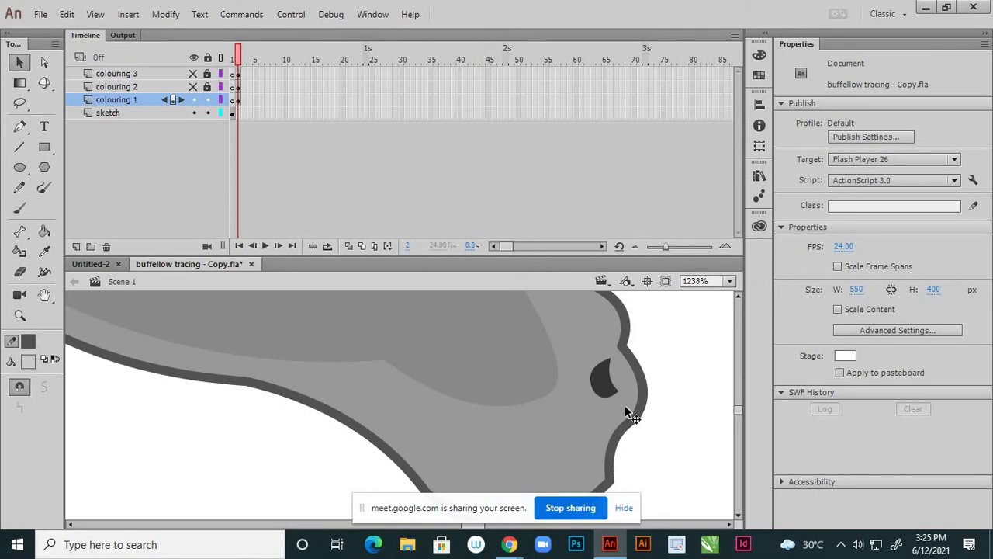
{"action": "scroll", "coordinate": [626, 412], "scroll_direction": "down", "scroll_amount": 10}
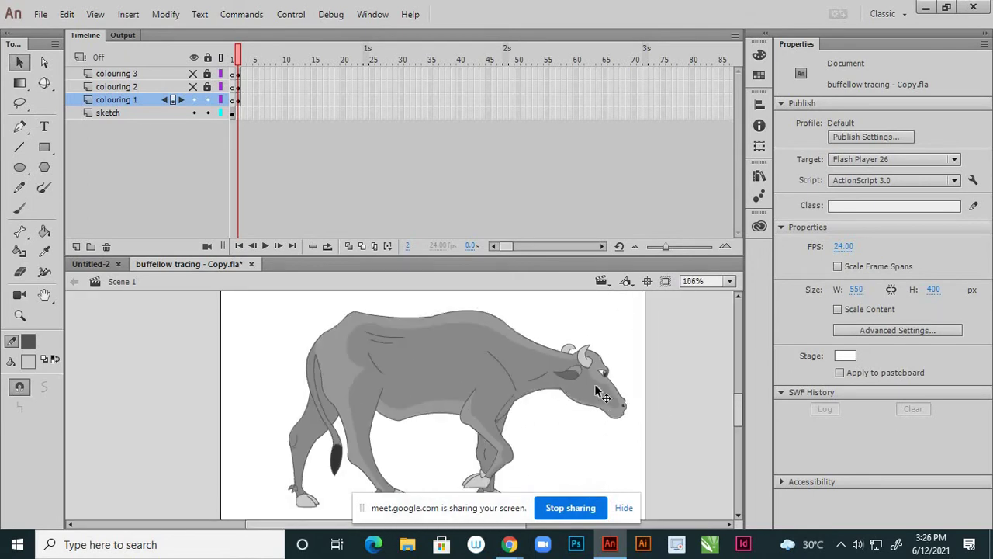
{"action": "scroll", "coordinate": [596, 388], "scroll_direction": "down", "scroll_amount": 2}
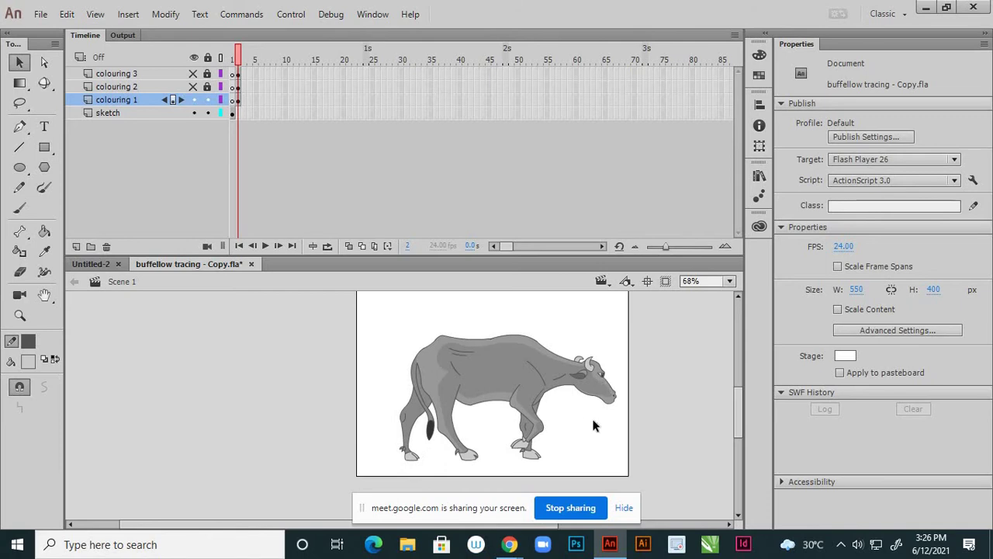
Save the document and scale the whole buffalo drawing down proportionally to about 329 px wide and 191 px high.
{"action": "key", "text": "ctrl+s"}
{"action": "scroll", "coordinate": [523, 373], "scroll_direction": "down", "scroll_amount": 2}
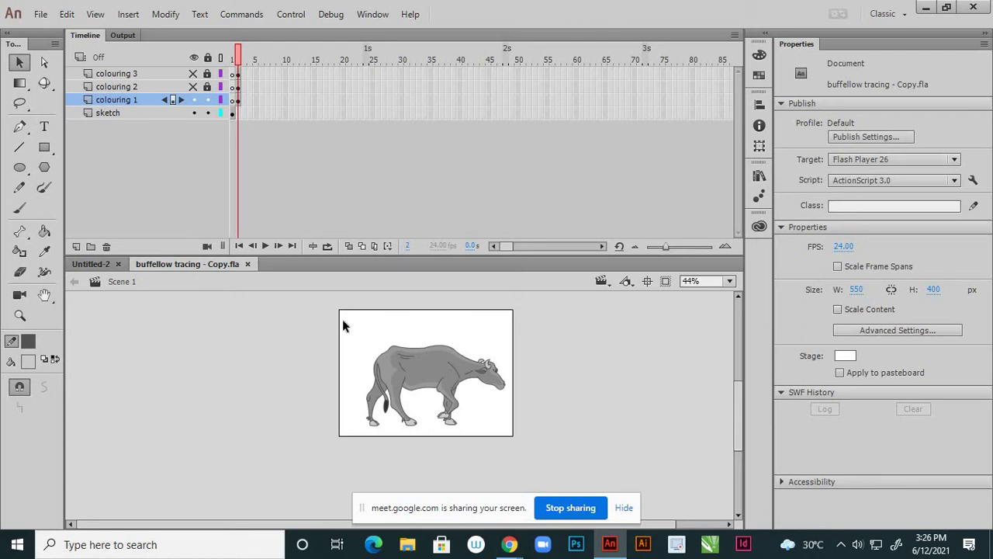
{"action": "left_click_drag", "start_coordinate": [342, 319], "coordinate": [510, 429]}
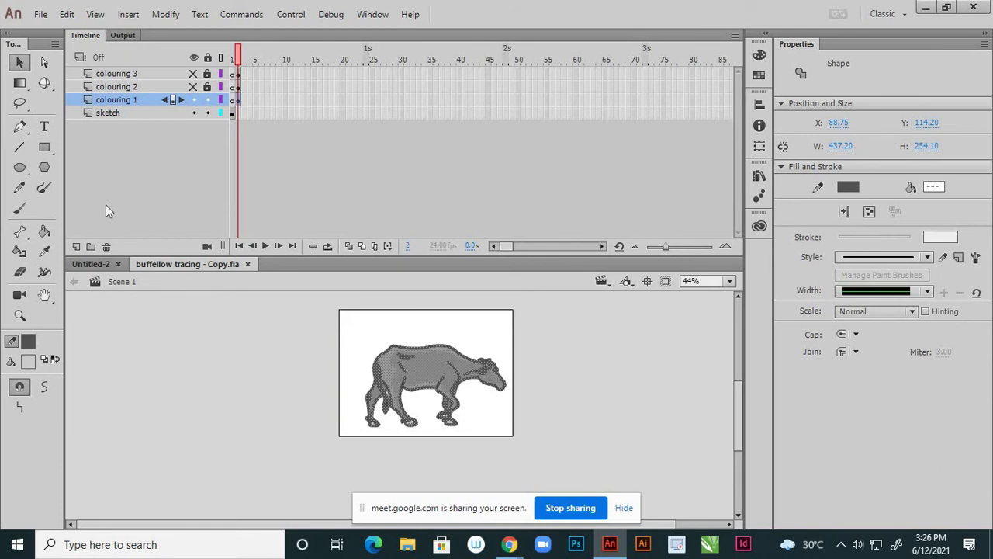
{"action": "left_click", "coordinate": [20, 83]}
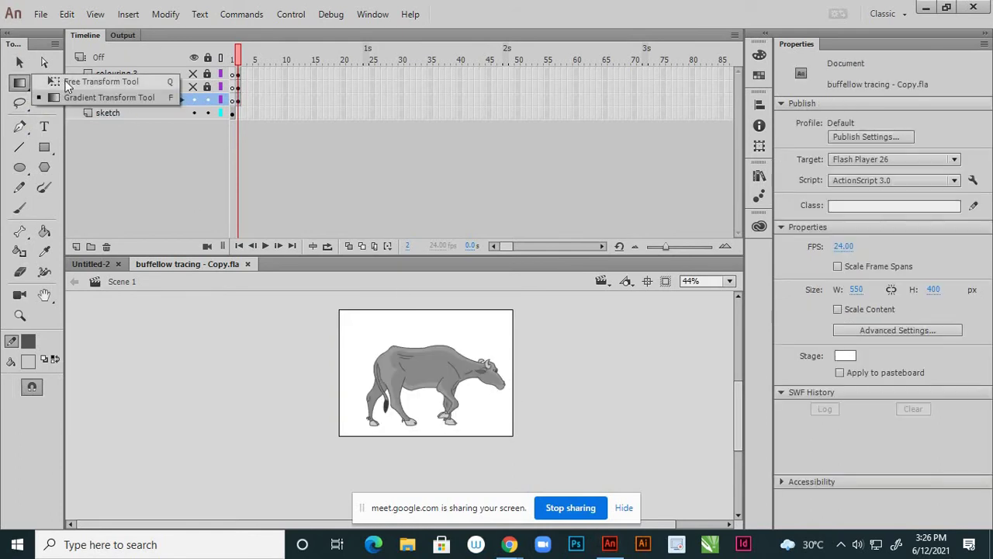
{"action": "left_click", "coordinate": [62, 82]}
{"action": "left_click_drag", "start_coordinate": [350, 319], "coordinate": [549, 462]}
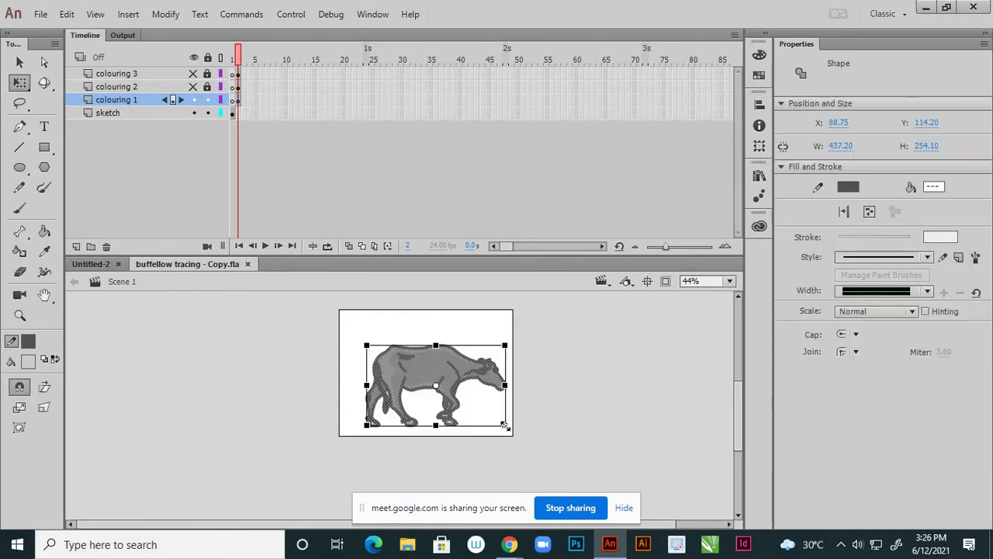
{"action": "left_click_drag", "start_coordinate": [505, 425], "coordinate": [471, 407]}
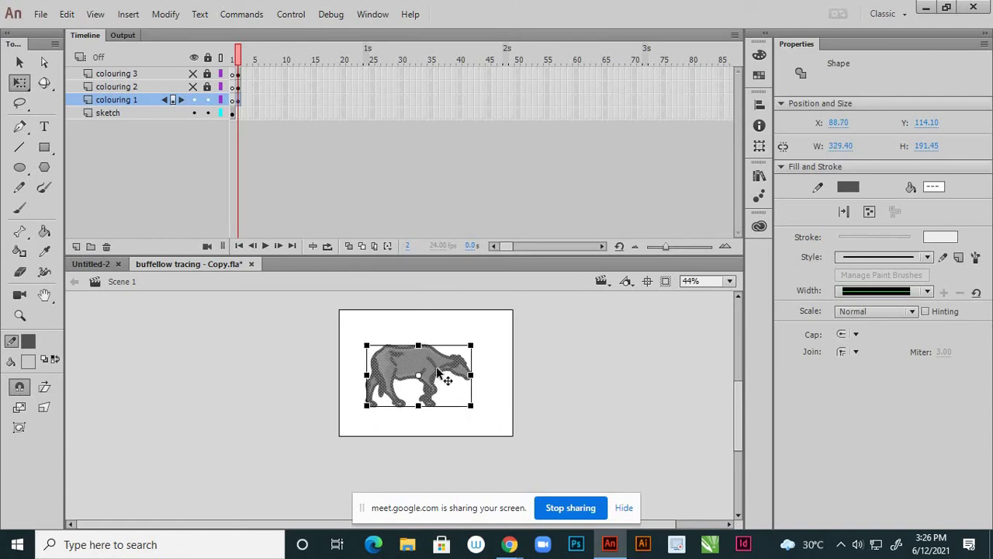
Move the scaled buffalo straight down to about Y 139 and deselect it.
{"action": "mouse_move", "coordinate": [438, 374]}
{"action": "left_mouse_down"}
{"action": "mouse_move", "coordinate": [452, 377]}
{"action": "mouse_move", "coordinate": [440, 379]}
{"action": "left_mouse_up"}
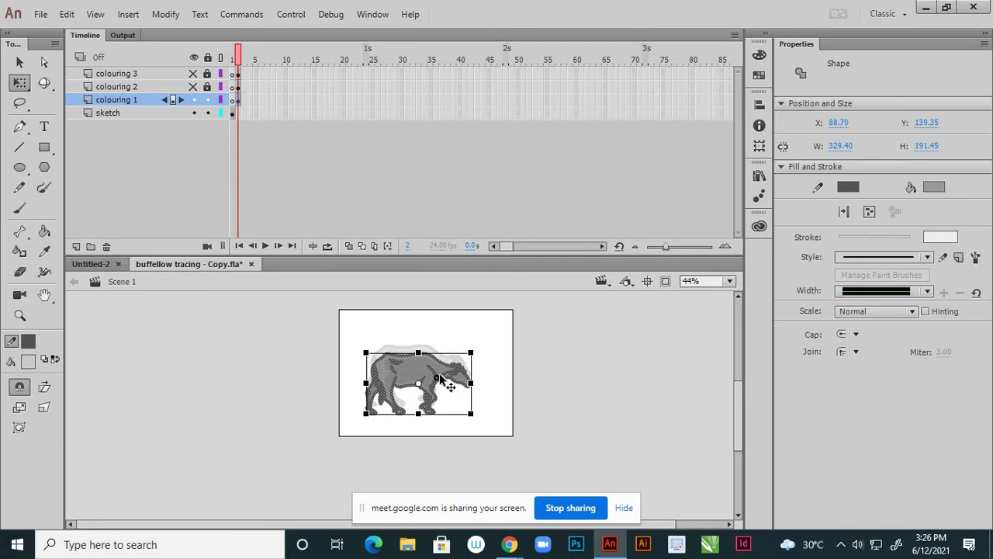
{"action": "left_click_drag", "start_coordinate": [440, 378], "coordinate": [440, 379]}
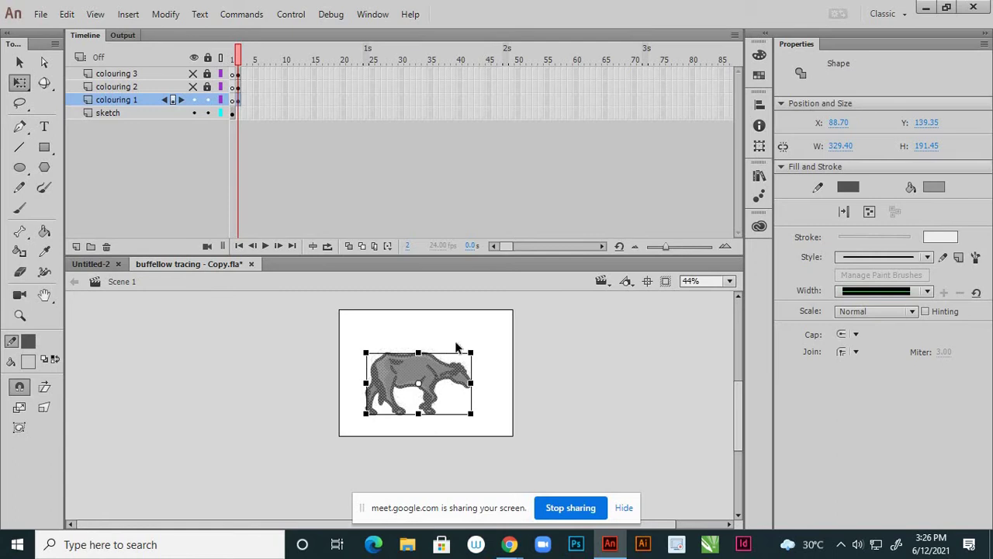
{"action": "left_click", "coordinate": [17, 63]}
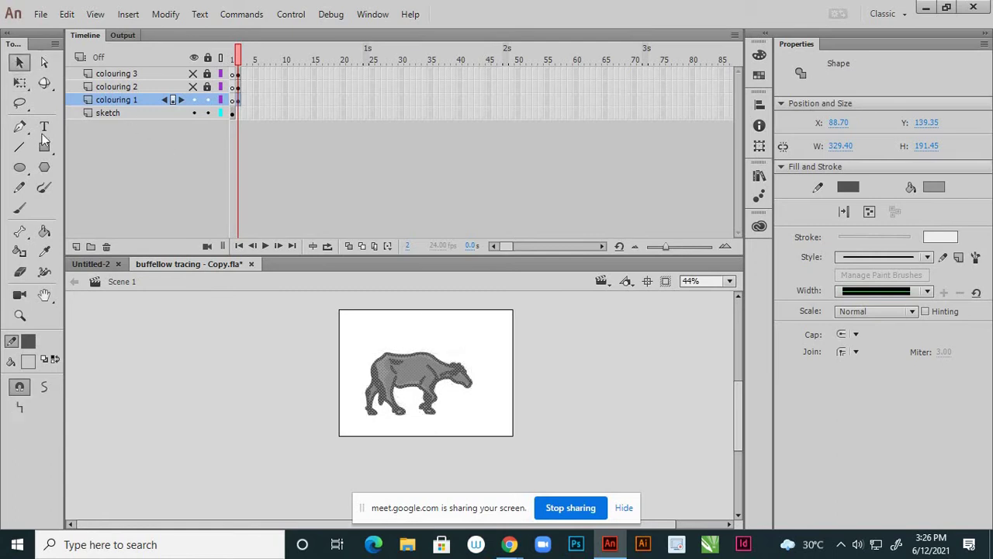
{"action": "left_click", "coordinate": [526, 387]}
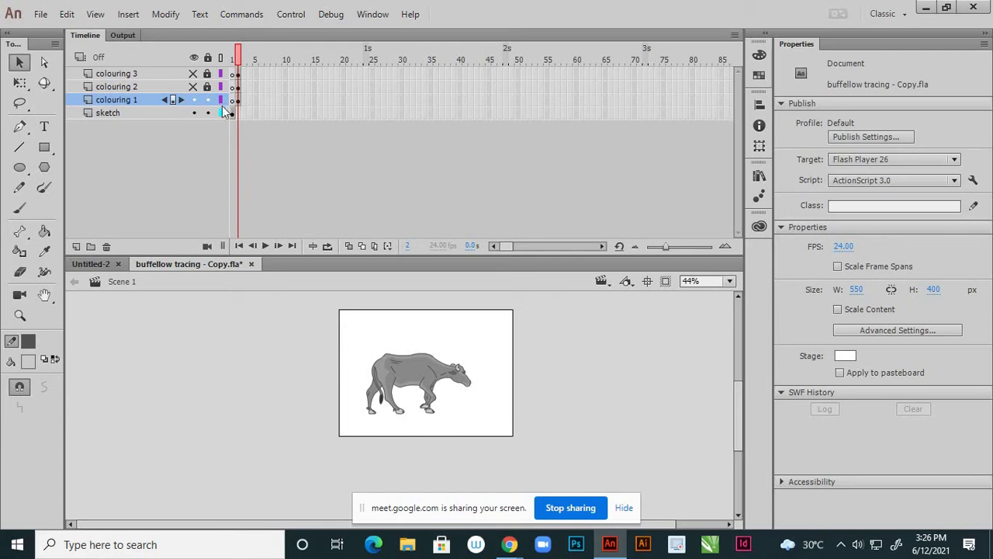
Lock the colouring 1 layer and add a new layer named bg between it and the sketch layer.
{"action": "left_click", "coordinate": [207, 100]}
{"action": "left_click", "coordinate": [77, 246]}
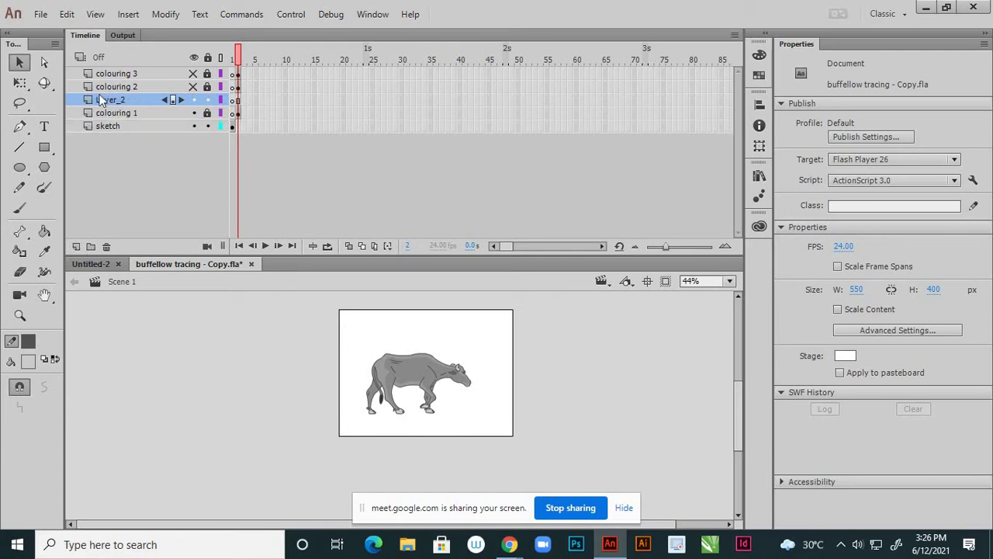
{"action": "left_click", "coordinate": [116, 126]}
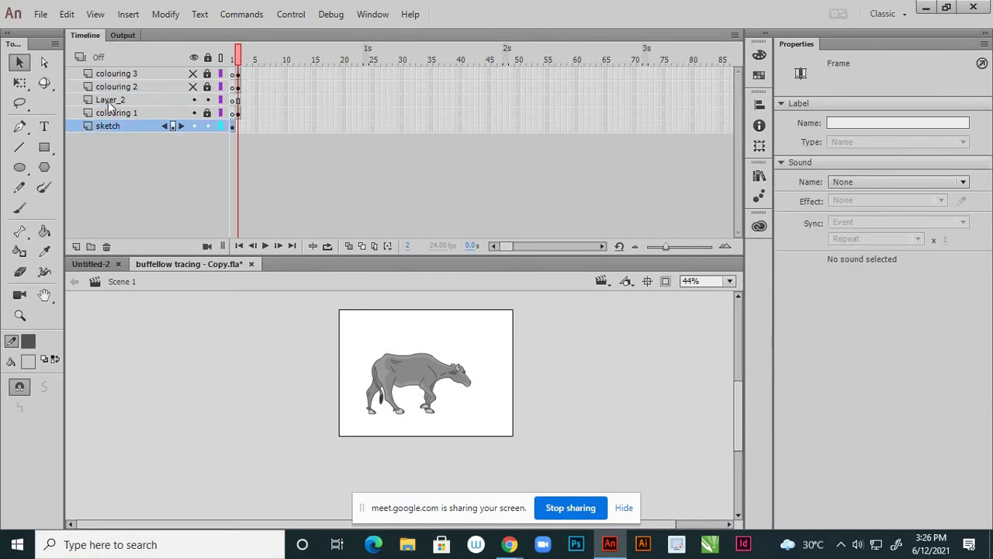
{"action": "left_click", "coordinate": [109, 101]}
{"action": "left_click", "coordinate": [113, 113]}
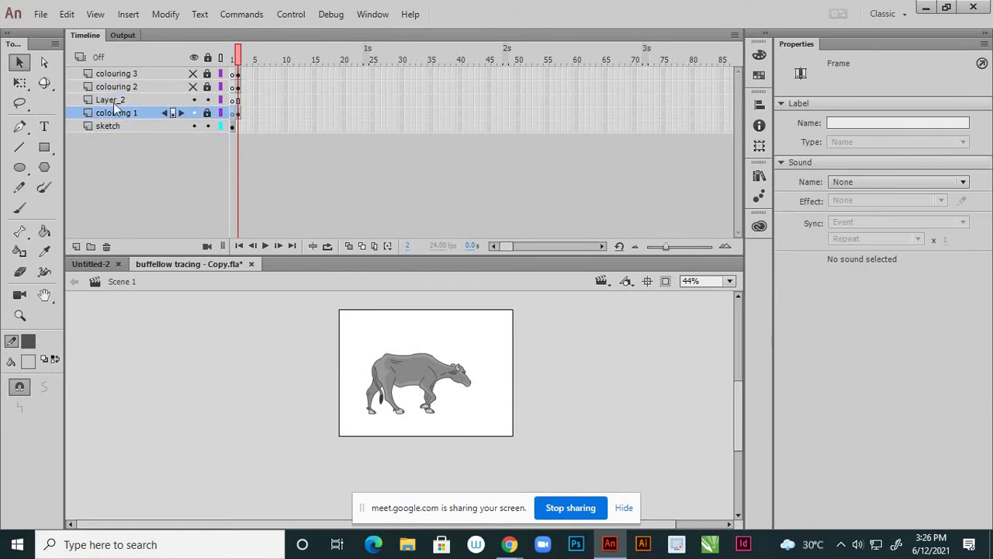
{"action": "double_click", "coordinate": [111, 101]}
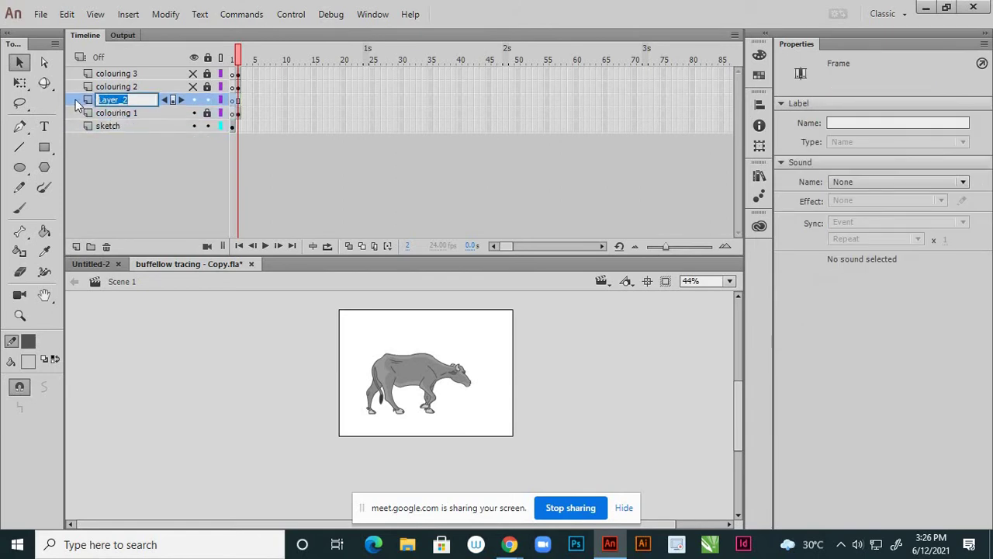
{"action": "key", "text": "Return"}
{"action": "left_click_drag", "start_coordinate": [112, 108], "coordinate": [112, 121]}
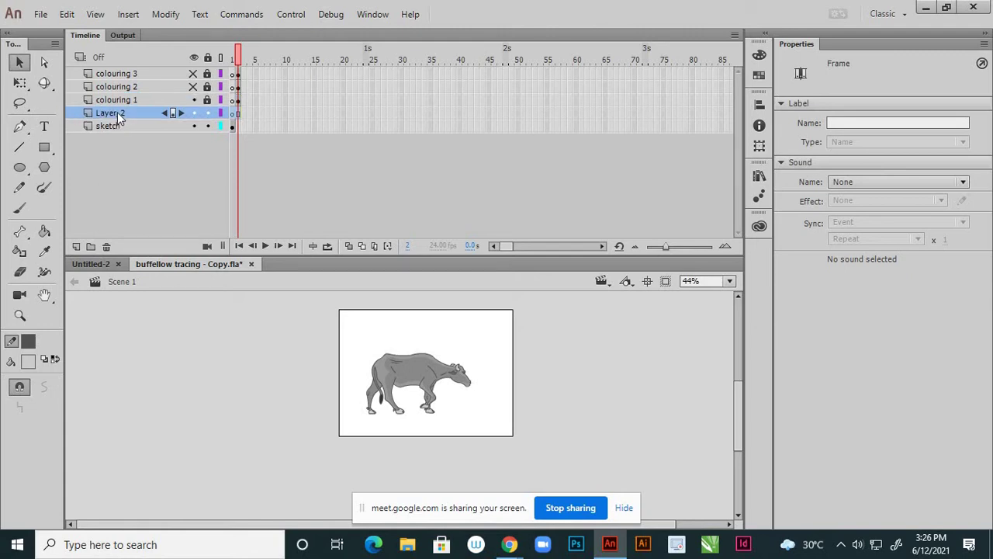
{"action": "double_click", "coordinate": [117, 112]}
{"action": "type", "text": "bg"}
{"action": "left_click", "coordinate": [180, 194]}
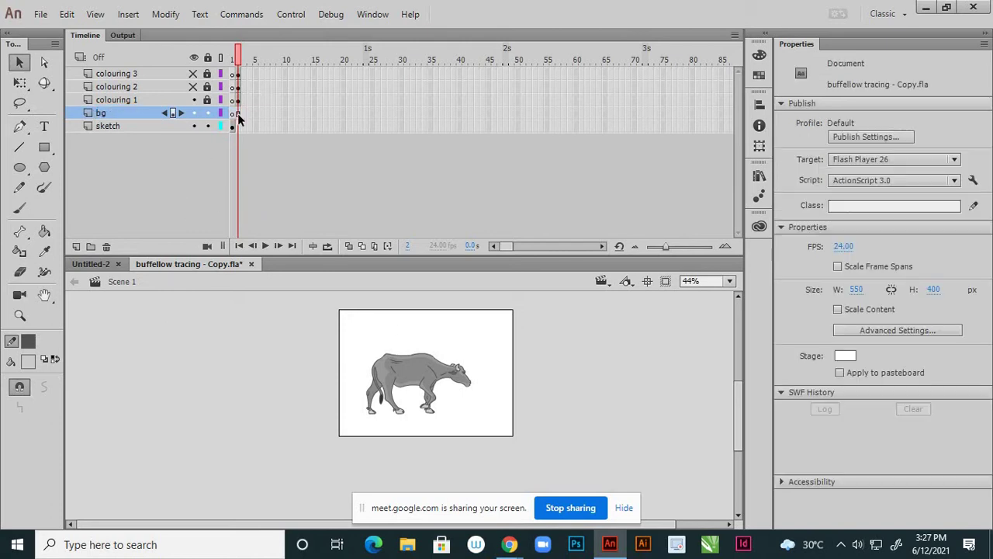
Draw a light grey rectangle about 696 by 494 px on the bg layer, covering the stage and extending past its edges.
{"action": "left_click", "coordinate": [237, 115]}
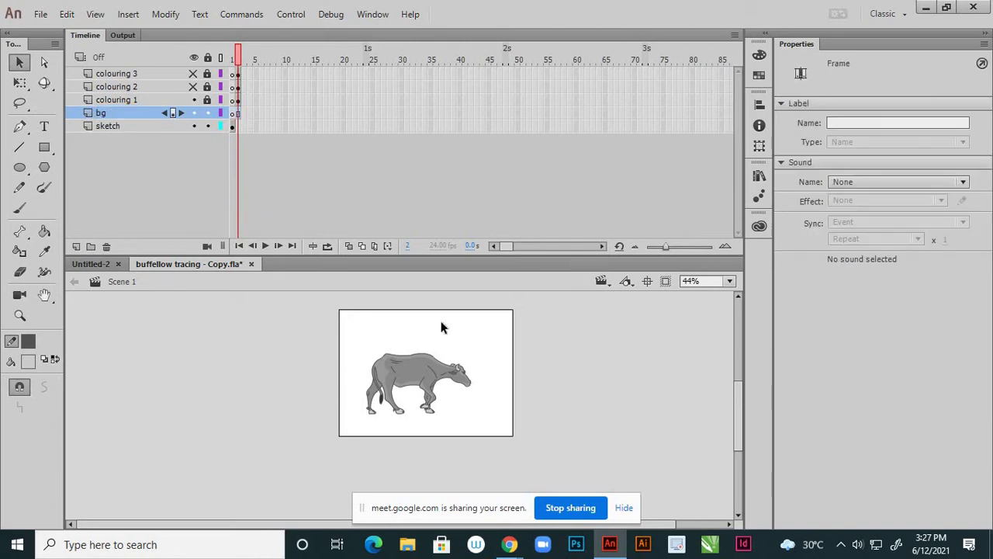
{"action": "left_click", "coordinate": [44, 147]}
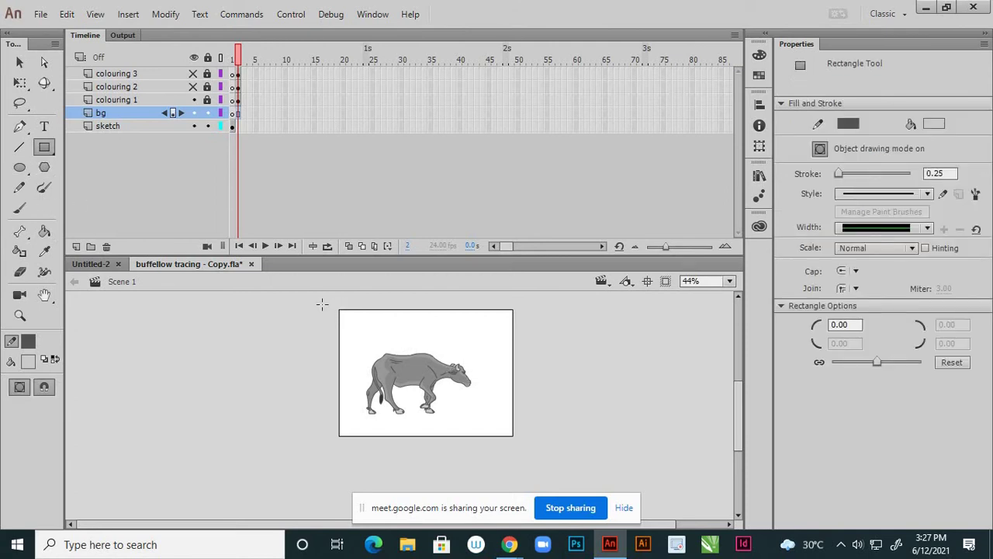
{"action": "mouse_move", "coordinate": [312, 295]}
{"action": "left_mouse_down"}
{"action": "mouse_move", "coordinate": [366, 348]}
{"action": "mouse_move", "coordinate": [569, 459]}
{"action": "mouse_move", "coordinate": [534, 451]}
{"action": "left_mouse_up"}
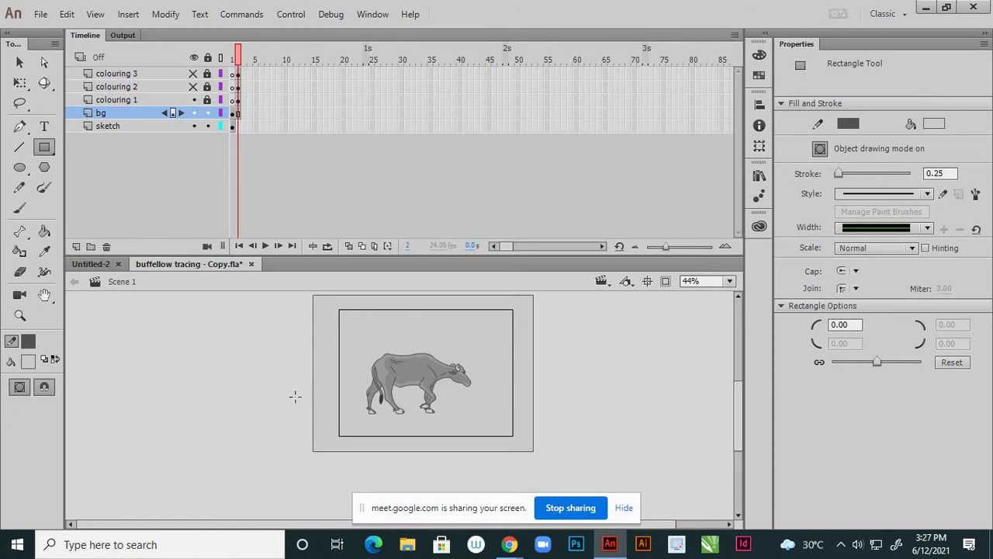
Draw two connected straight lines behind the buffalo's feet as the ground line, running past both sides of the background rectangle.
{"action": "mouse_move", "coordinate": [297, 393]}
{"action": "left_mouse_down"}
{"action": "mouse_move", "coordinate": [394, 420]}
{"action": "mouse_move", "coordinate": [397, 433]}
{"action": "left_mouse_up"}
{"action": "left_click", "coordinate": [20, 150]}
{"action": "mouse_move", "coordinate": [301, 395]}
{"action": "left_mouse_down"}
{"action": "mouse_move", "coordinate": [410, 412]}
{"action": "mouse_move", "coordinate": [556, 409]}
{"action": "left_mouse_up"}
{"action": "key", "text": "v"}
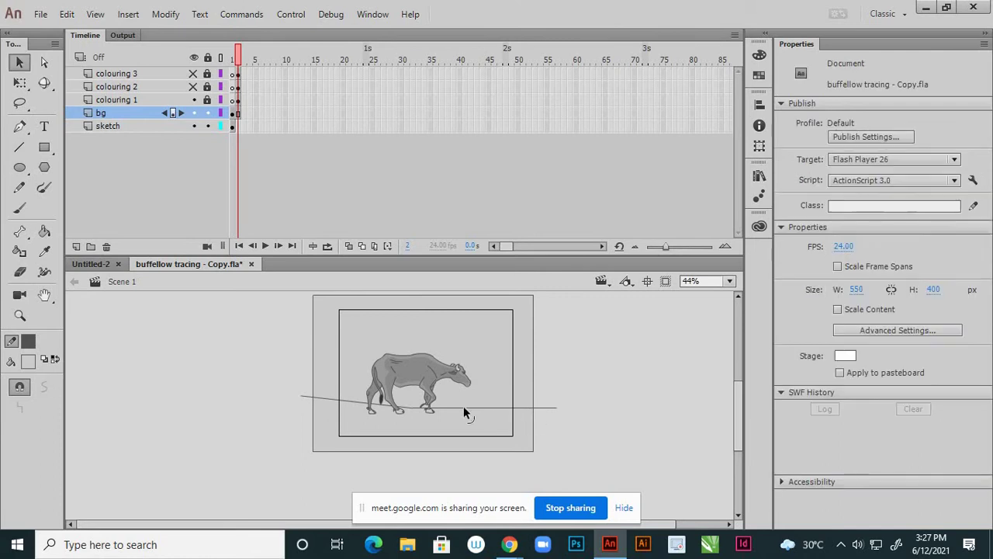
Bend both ground lines into gentle curves and raise the outer end of the line on the buffalo's head side.
{"action": "left_click_drag", "start_coordinate": [468, 409], "coordinate": [473, 400]}
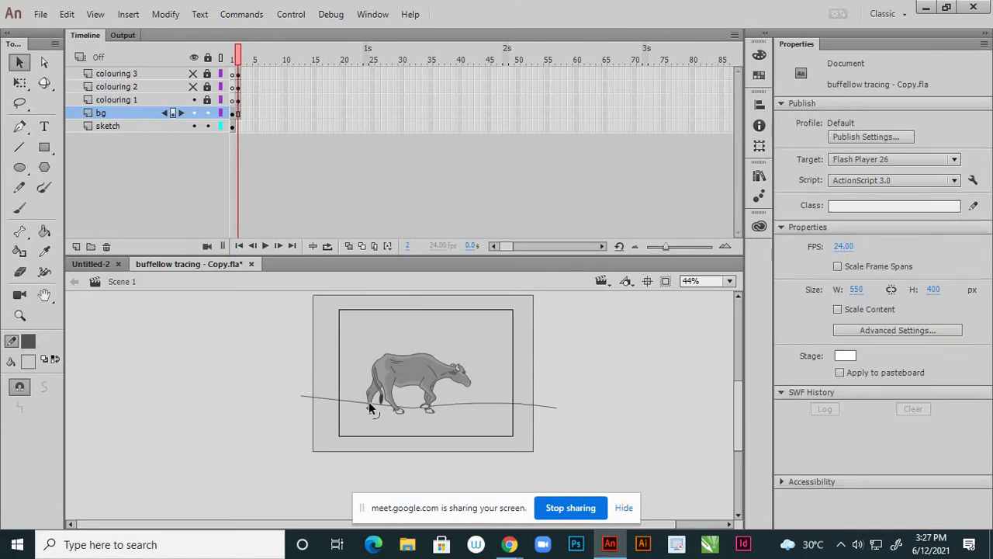
{"action": "left_click_drag", "start_coordinate": [353, 400], "coordinate": [350, 392]}
{"action": "left_click_drag", "start_coordinate": [485, 400], "coordinate": [498, 420]}
{"action": "mouse_move", "coordinate": [555, 411]}
{"action": "left_mouse_down"}
{"action": "mouse_move", "coordinate": [567, 393]}
{"action": "mouse_move", "coordinate": [561, 402]}
{"action": "left_mouse_up"}
{"action": "left_click_drag", "start_coordinate": [456, 410], "coordinate": [429, 412]}
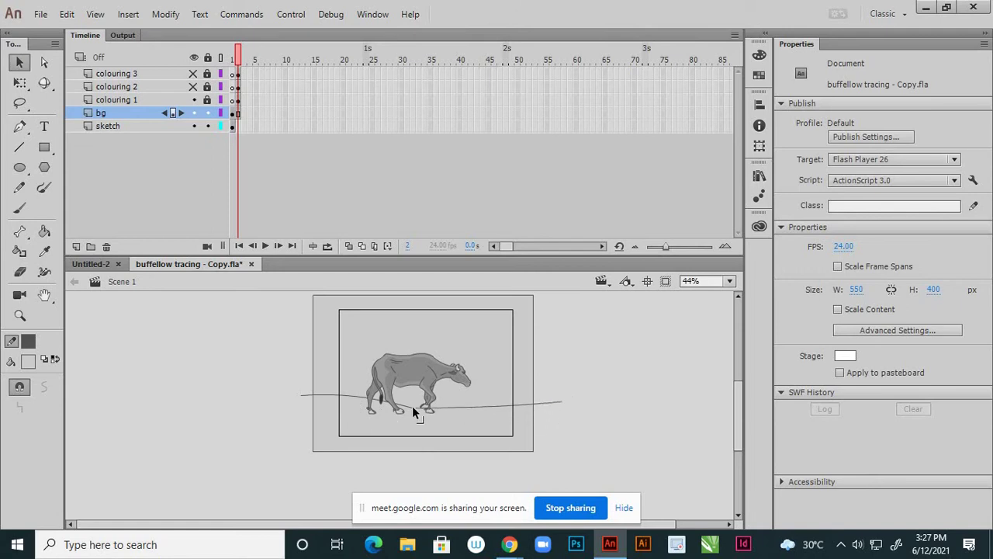
Join the inner ends of the two ground curves under the buffalo's belly into one continuous ground line.
{"action": "left_click", "coordinate": [417, 408]}
{"action": "scroll", "coordinate": [412, 410], "scroll_direction": "up", "scroll_amount": 2}
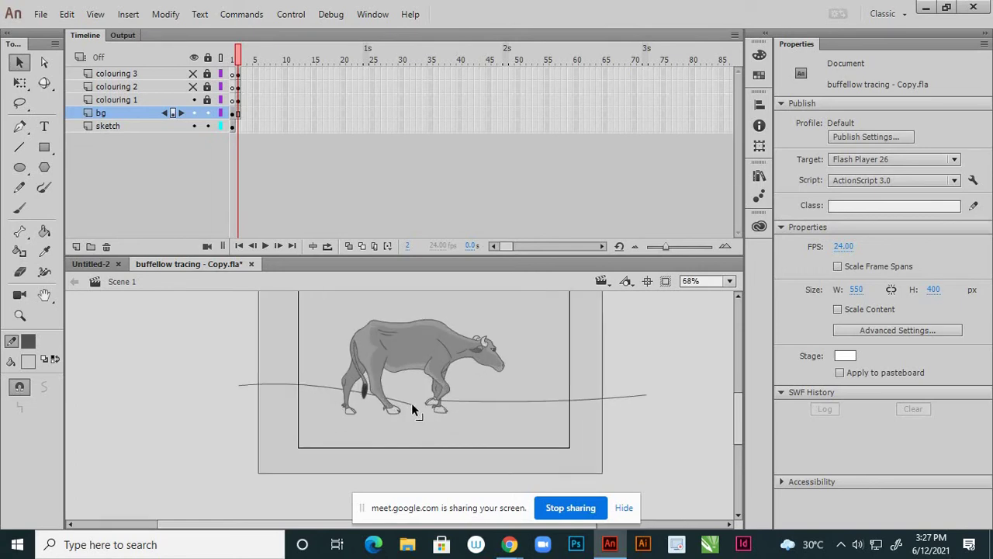
{"action": "double_click", "coordinate": [408, 397]}
{"action": "left_click", "coordinate": [408, 399]}
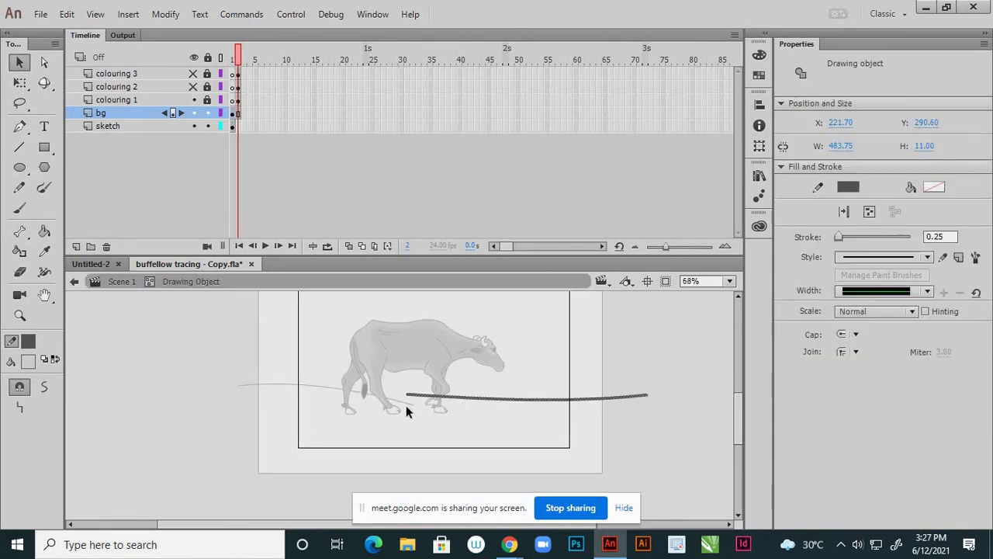
{"action": "left_click", "coordinate": [413, 408]}
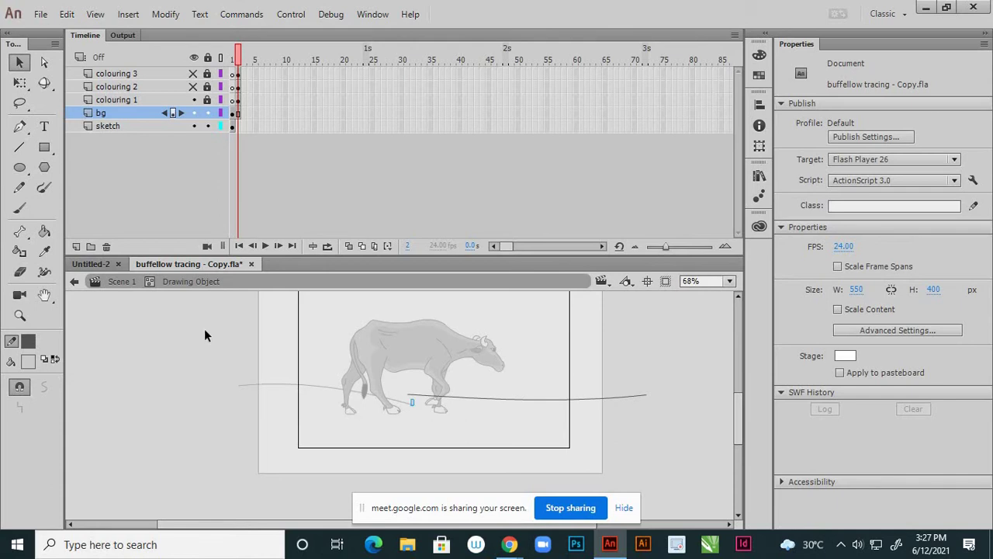
{"action": "left_click", "coordinate": [74, 282]}
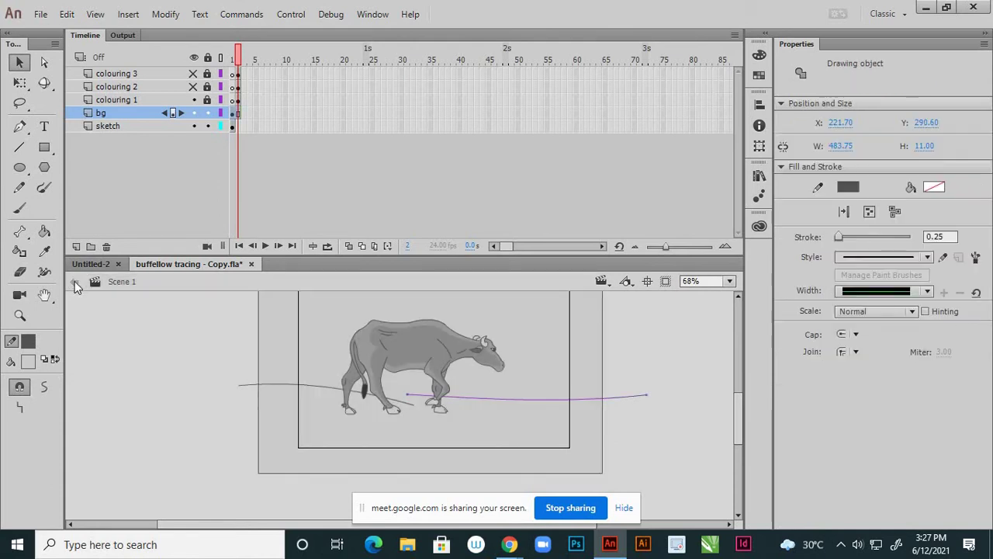
{"action": "left_click", "coordinate": [173, 383]}
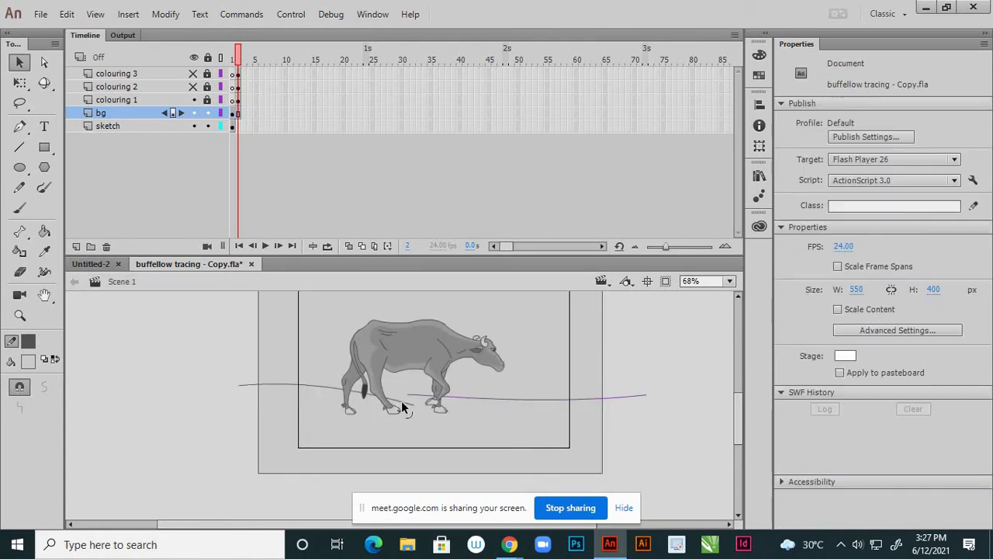
{"action": "double_click", "coordinate": [411, 409]}
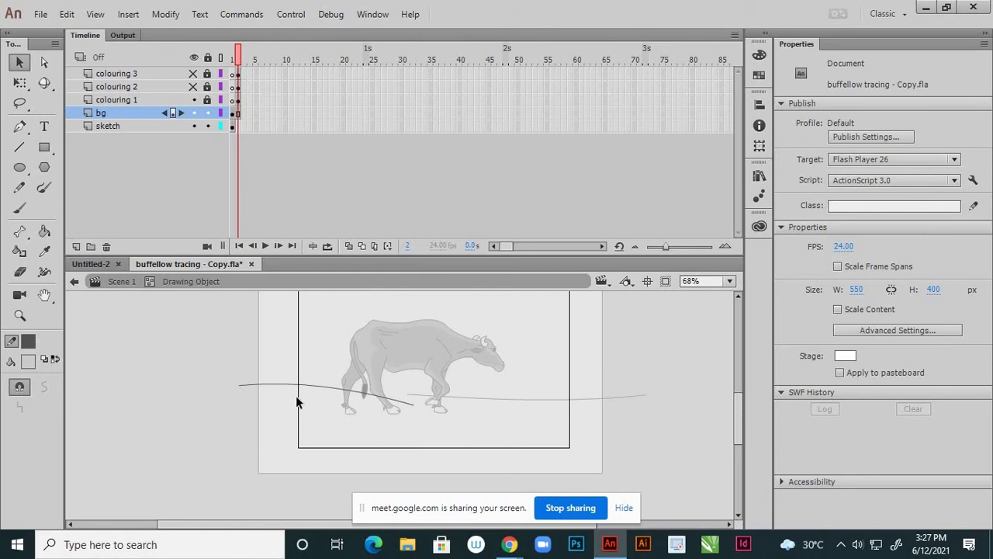
{"action": "left_click", "coordinate": [75, 282]}
{"action": "left_click", "coordinate": [210, 388]}
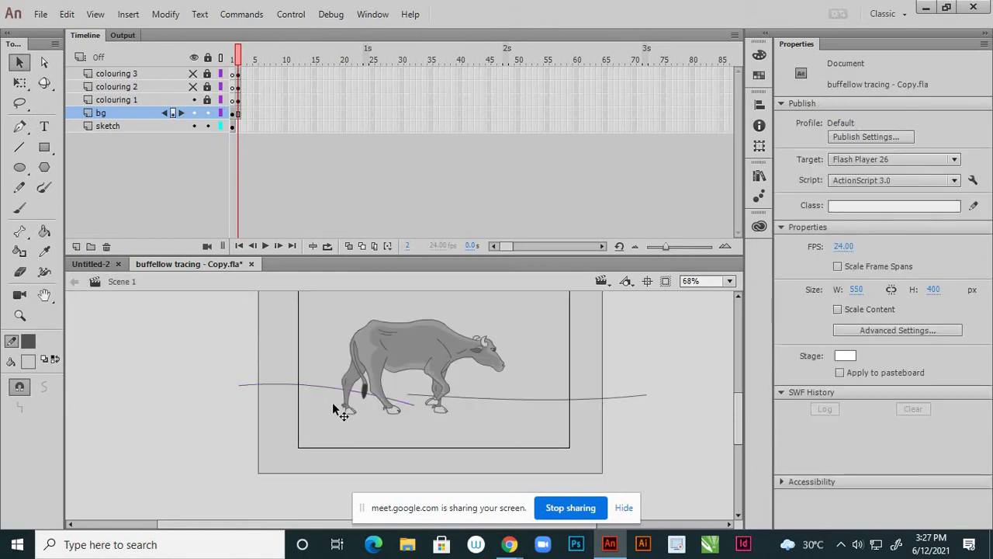
{"action": "left_click_drag", "start_coordinate": [411, 402], "coordinate": [392, 407]}
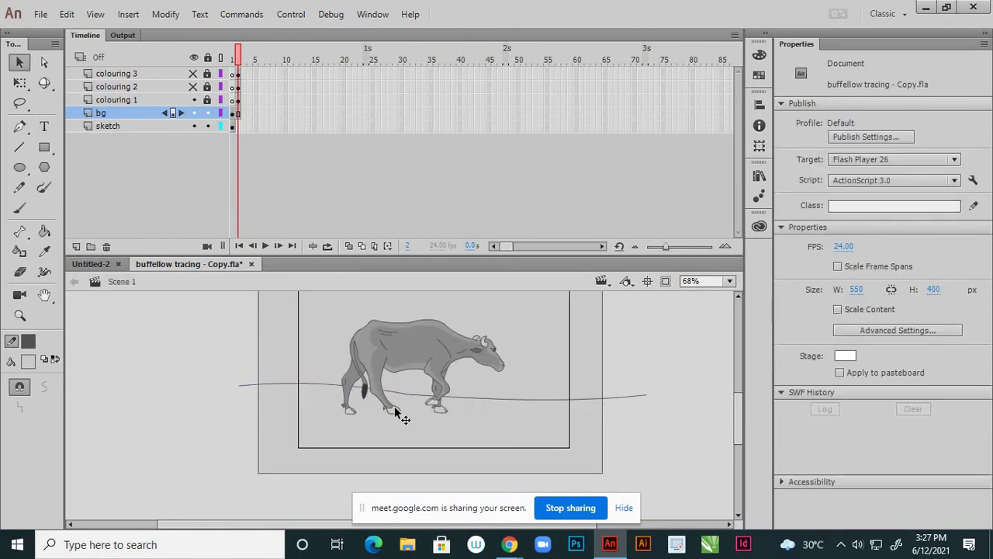
Select the background rectangle with both ground curves, break them apart into merged shapes and deselect.
{"action": "scroll", "coordinate": [419, 410], "scroll_direction": "down", "scroll_amount": 2}
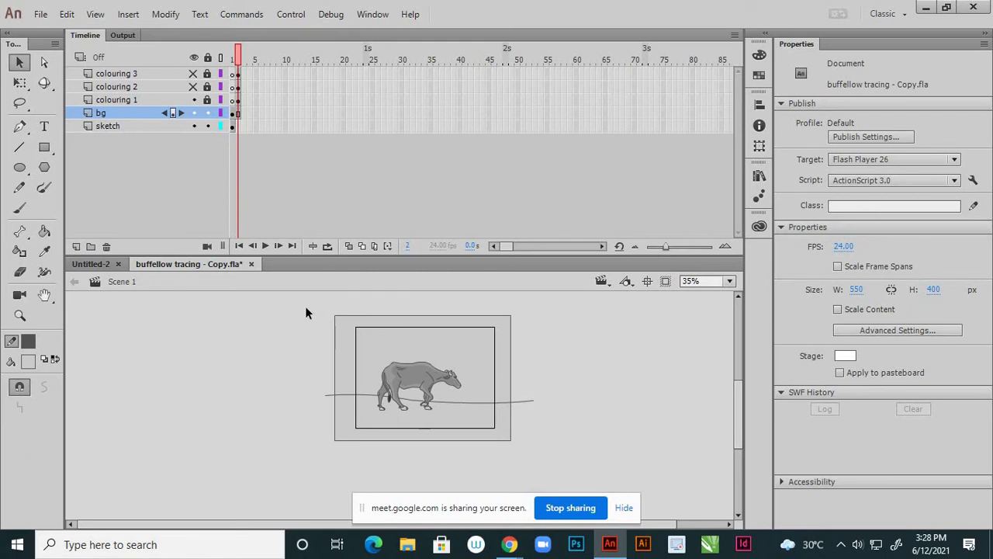
{"action": "left_click_drag", "start_coordinate": [306, 310], "coordinate": [582, 465]}
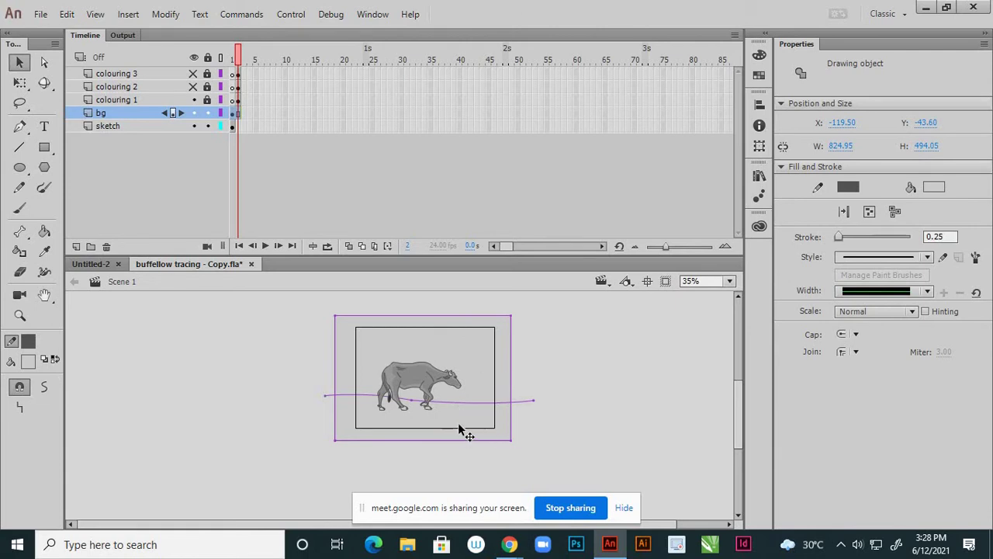
{"action": "key", "text": "ctrl+b"}
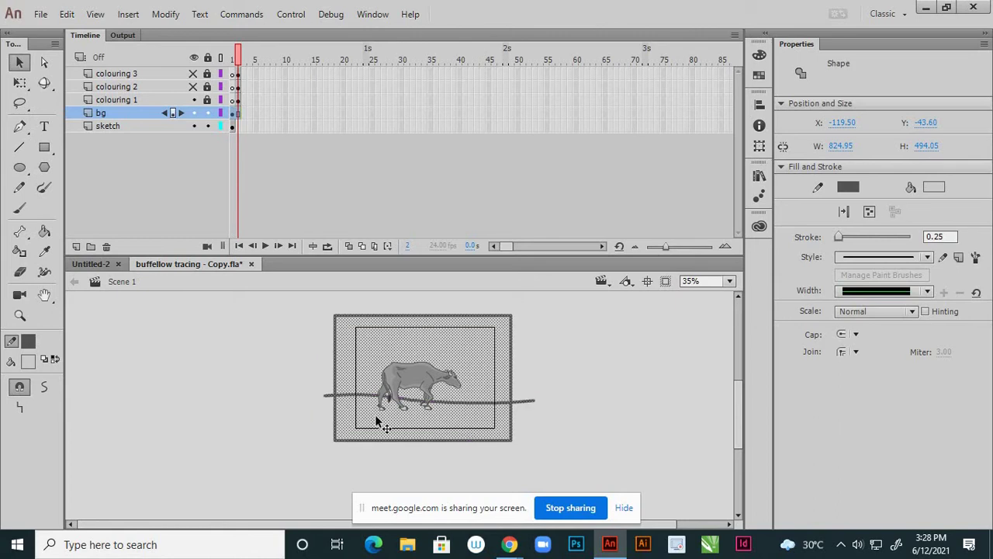
{"action": "left_click", "coordinate": [295, 366]}
Select the sky area above the ground line and change its solid fill to a linear gradient.
{"action": "left_click", "coordinate": [469, 349]}
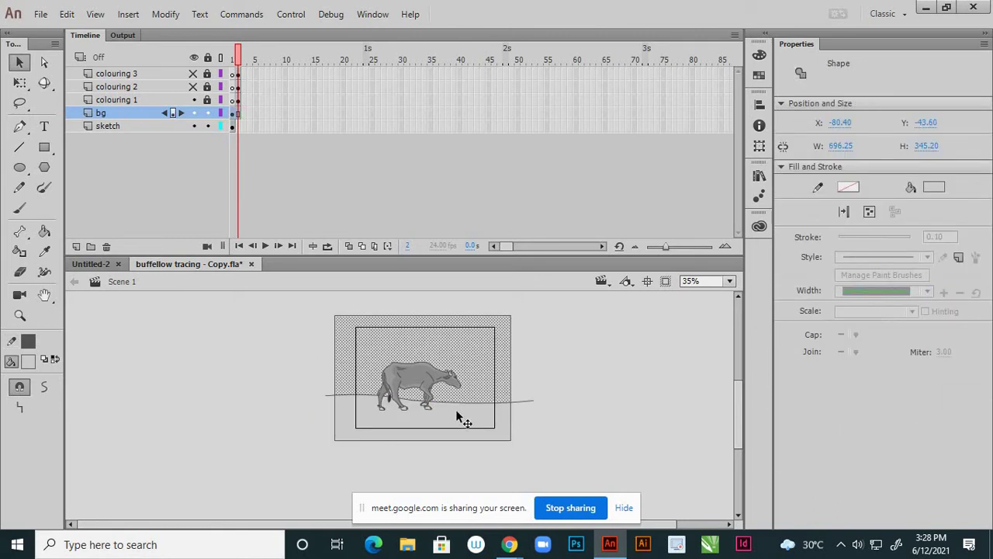
{"action": "left_click", "coordinate": [461, 417]}
{"action": "left_click", "coordinate": [472, 366]}
{"action": "left_click", "coordinate": [759, 55]}
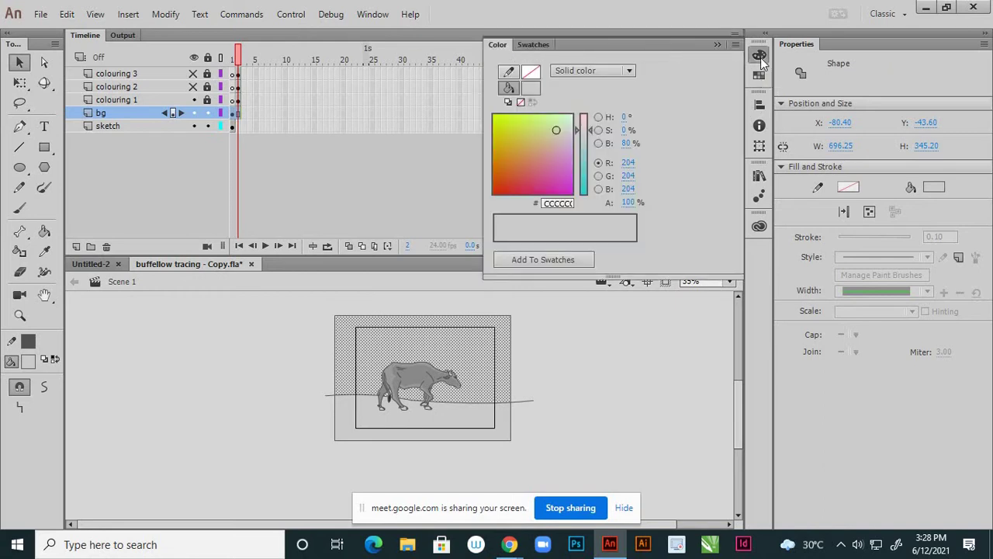
{"action": "left_click", "coordinate": [628, 71]}
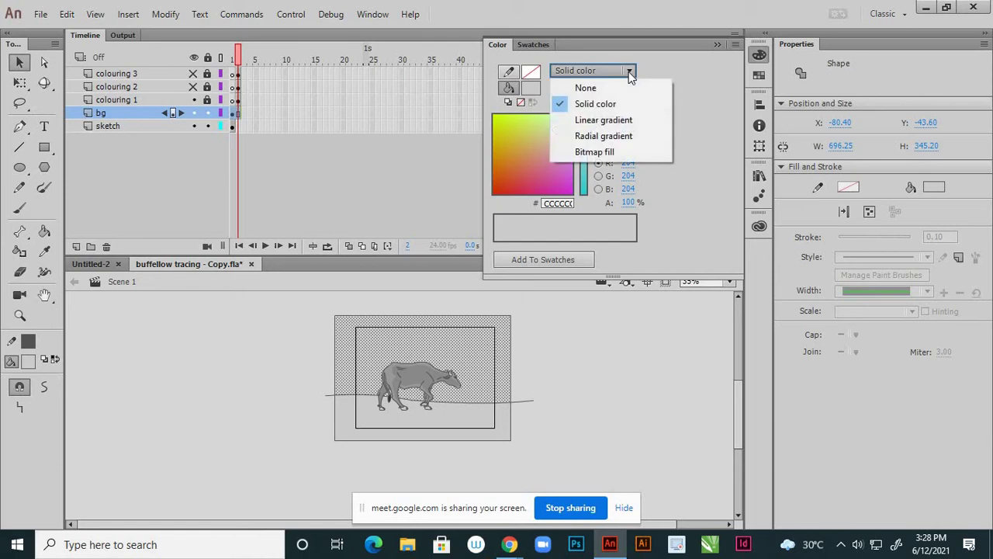
{"action": "left_click", "coordinate": [628, 120]}
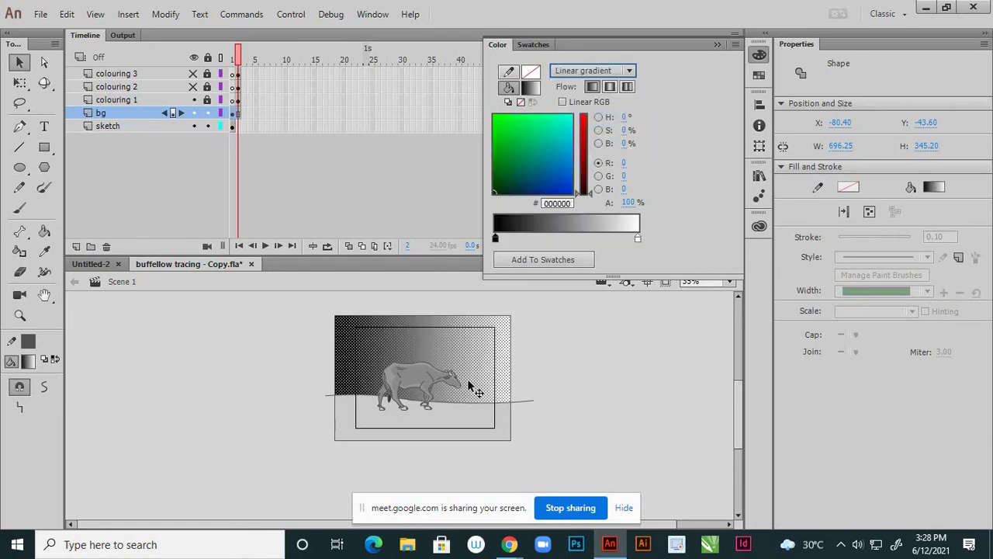
Recolour the white end of the sky gradient to a muted purple, A391B8.
{"action": "left_click", "coordinate": [638, 238]}
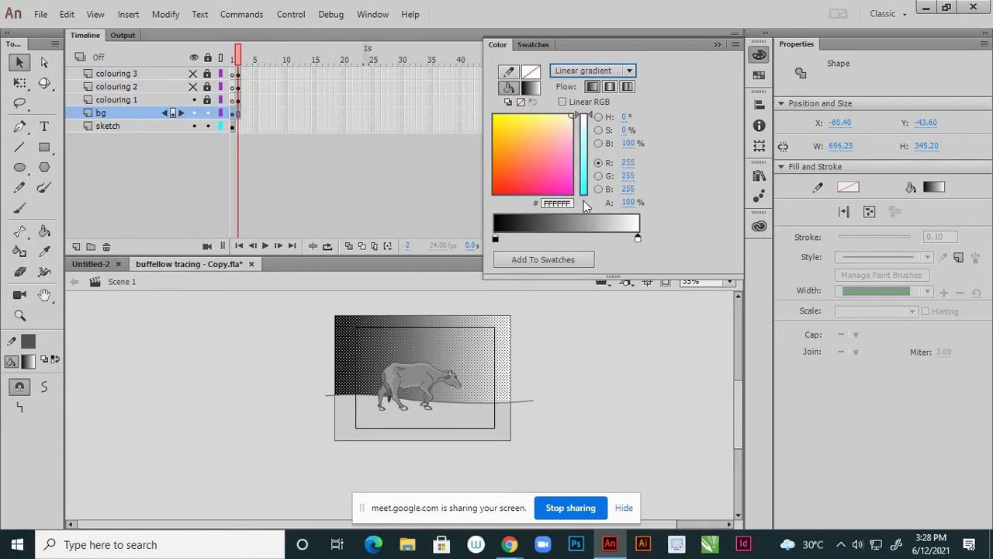
{"action": "left_click", "coordinate": [583, 180]}
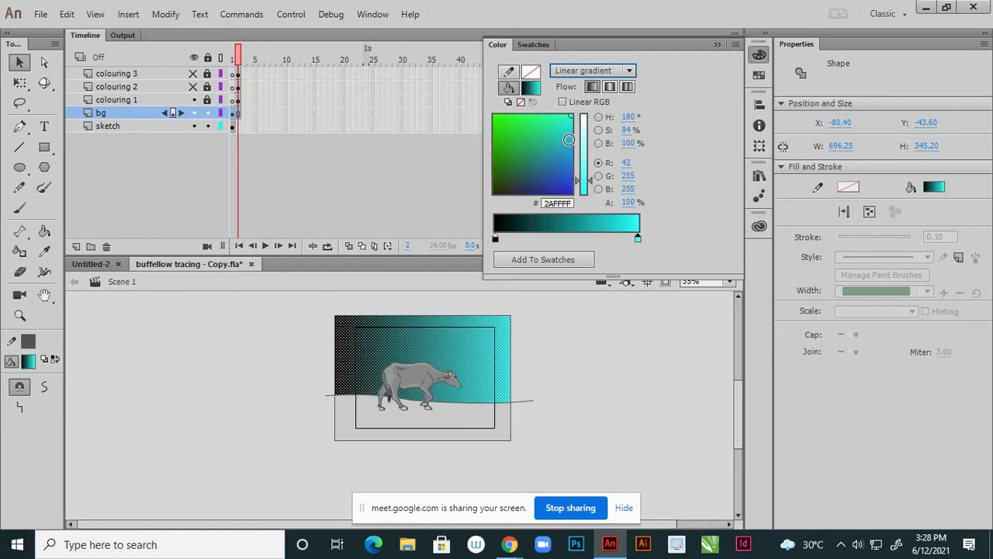
{"action": "left_click", "coordinate": [569, 143]}
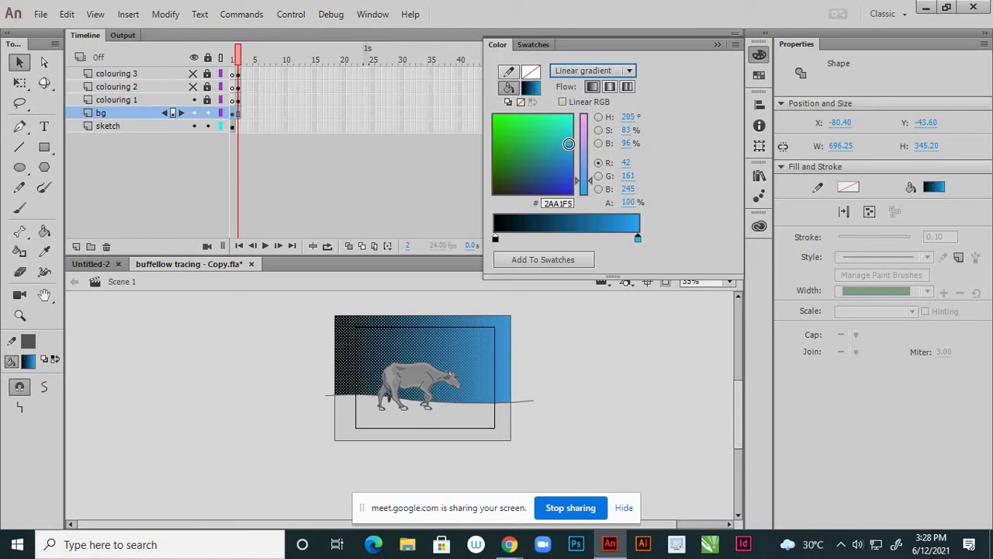
{"action": "left_click", "coordinate": [586, 146]}
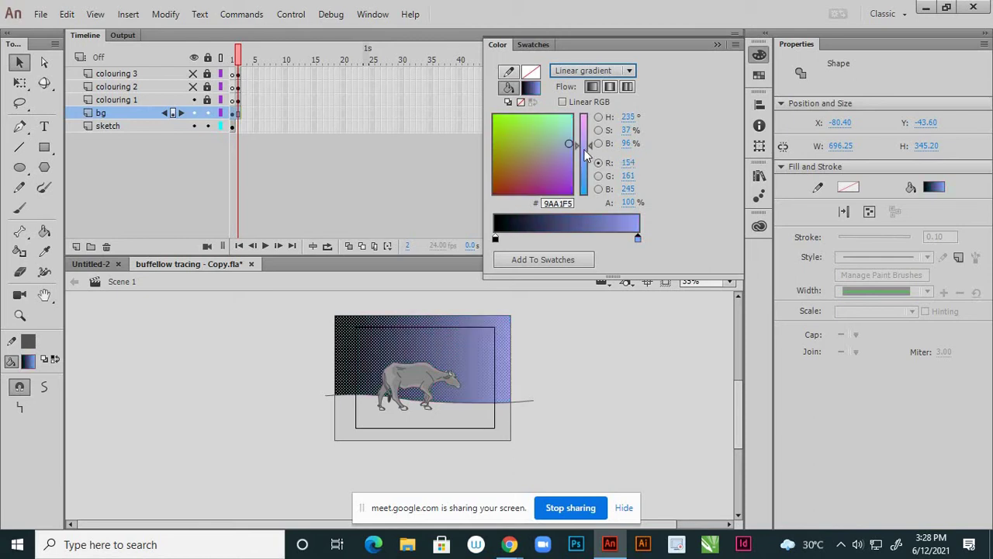
{"action": "left_click", "coordinate": [586, 155]}
{"action": "left_click", "coordinate": [585, 145]}
{"action": "left_click", "coordinate": [583, 142]}
{"action": "left_click", "coordinate": [559, 148]}
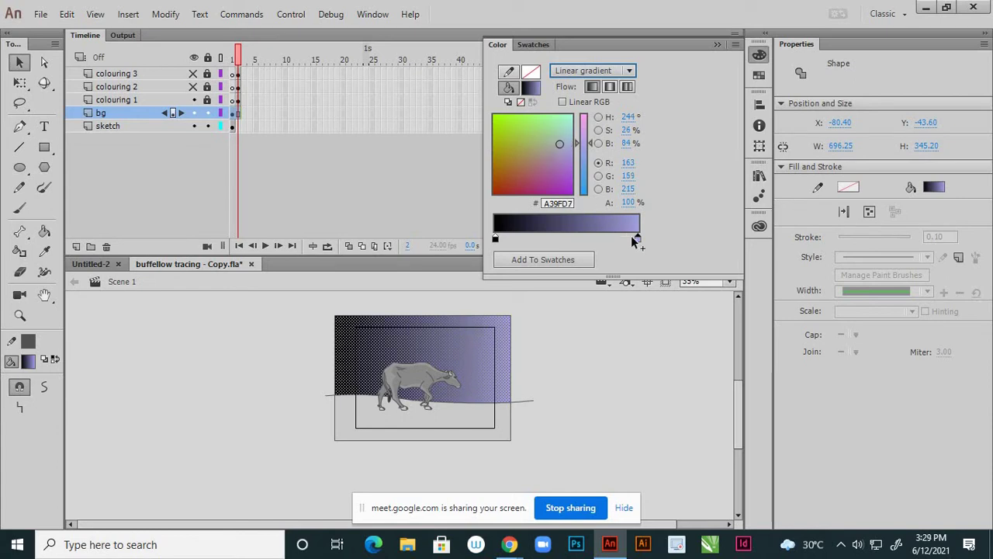
{"action": "left_click", "coordinate": [553, 144]}
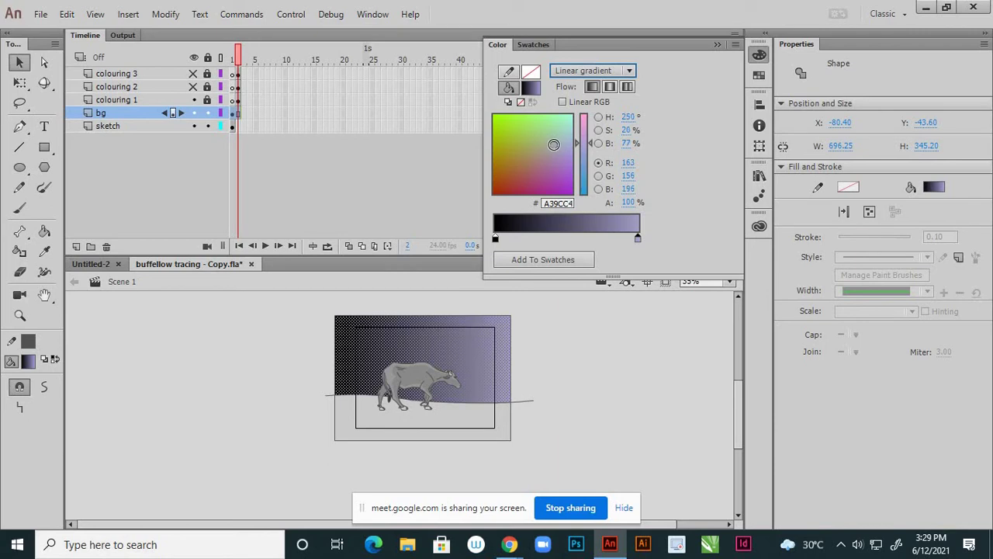
{"action": "left_click", "coordinate": [550, 148]}
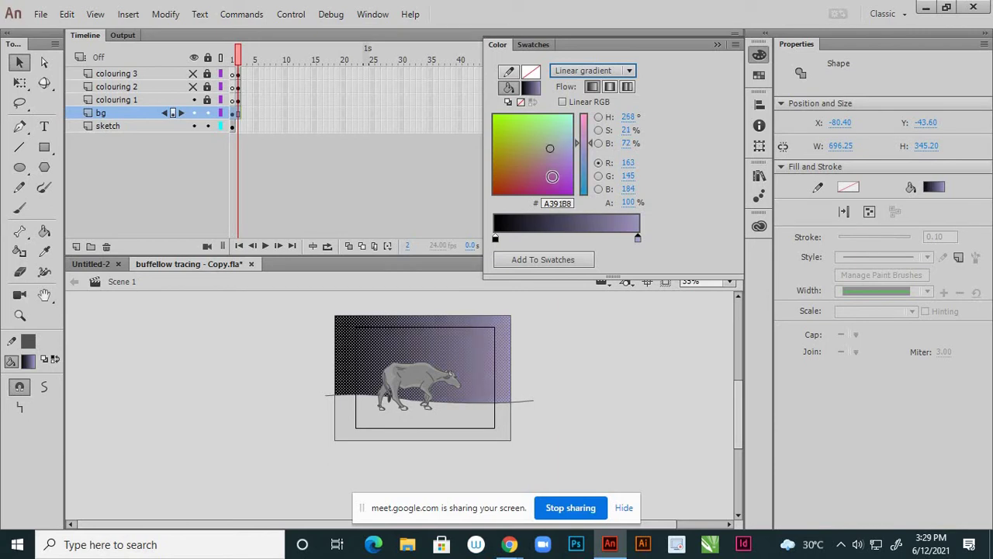
Recolour the black end of the sky gradient to a medium blue, 0A7BCB.
{"action": "left_click", "coordinate": [495, 238]}
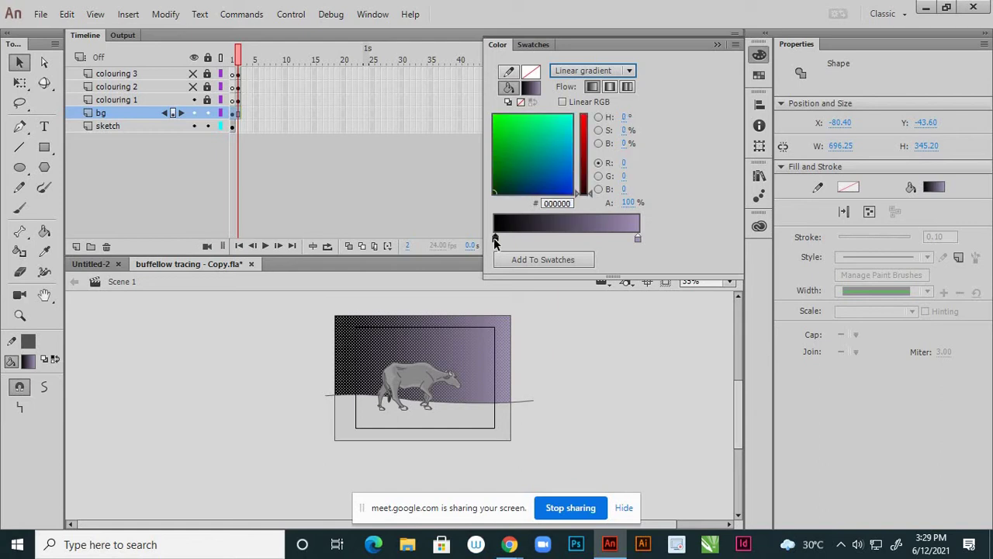
{"action": "left_click", "coordinate": [569, 160]}
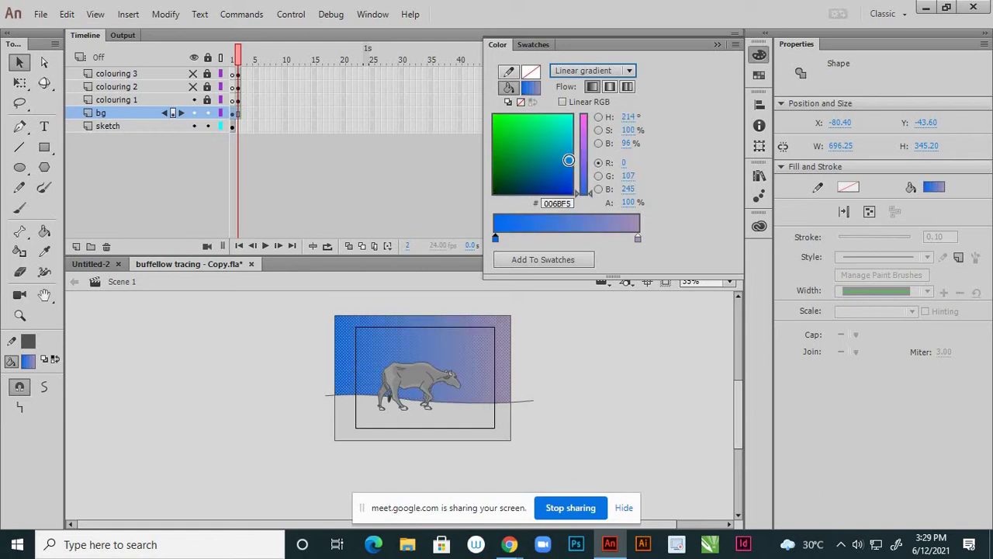
{"action": "left_click", "coordinate": [598, 143]}
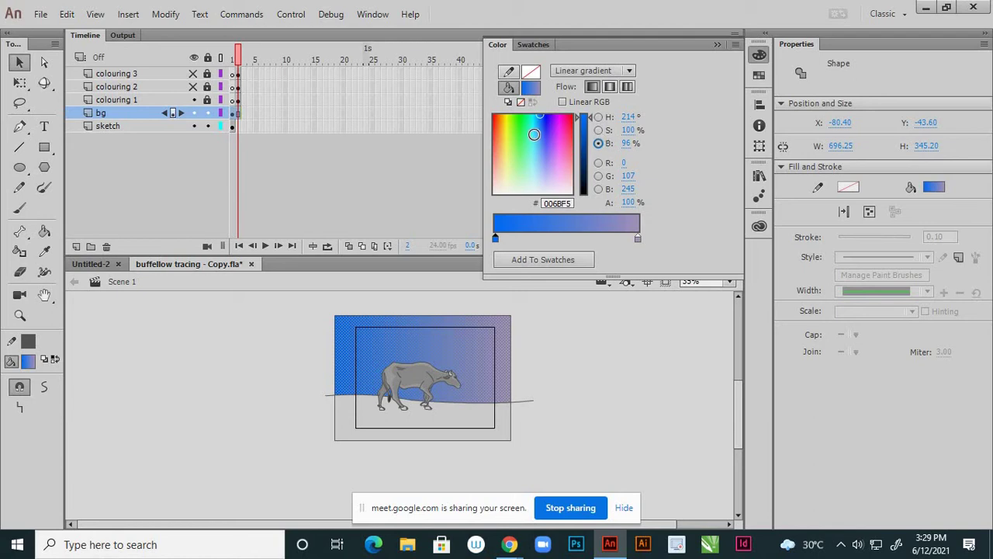
{"action": "left_click_drag", "start_coordinate": [540, 118], "coordinate": [590, 130]}
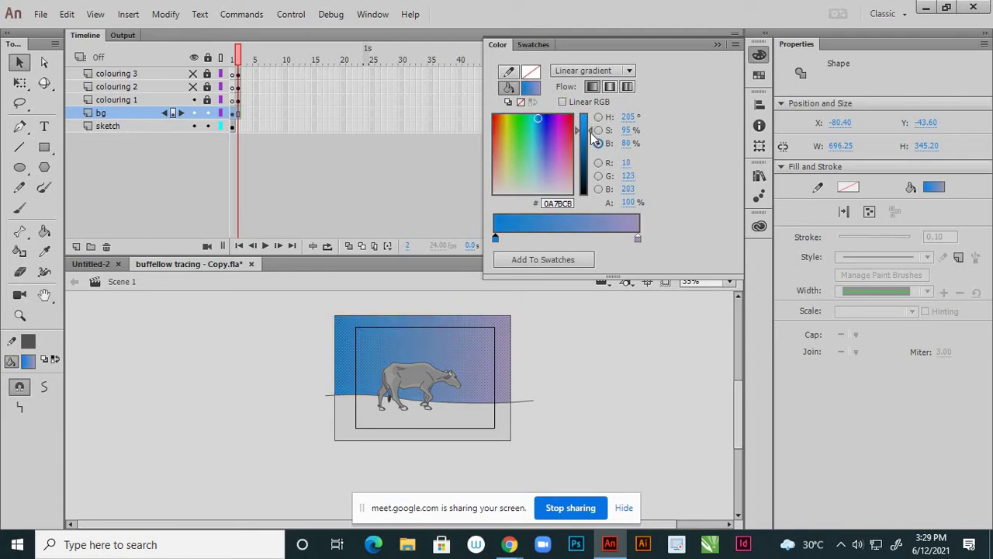
Lighten the purple end of the sky gradient to B19EC9 and deselect the sky.
{"action": "left_click", "coordinate": [637, 237]}
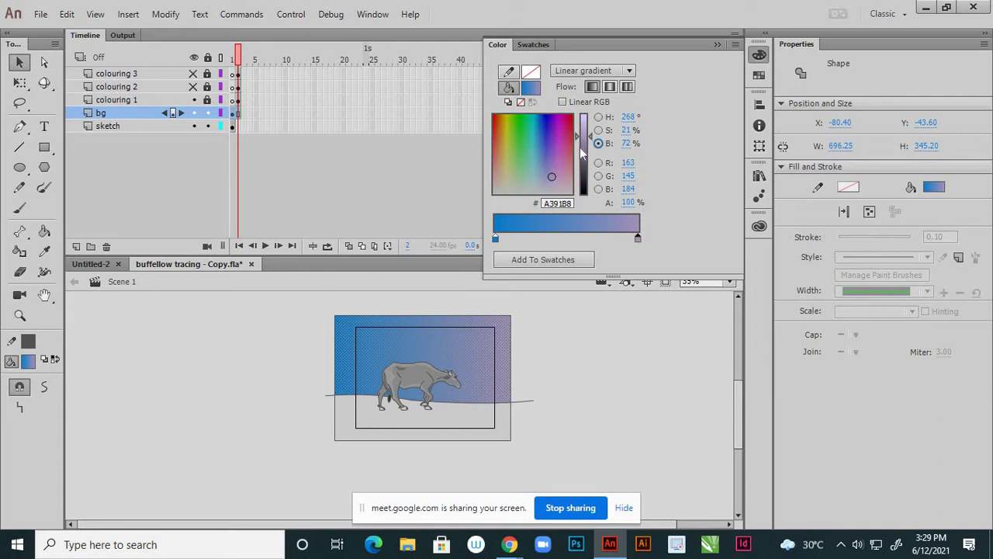
{"action": "left_click_drag", "start_coordinate": [592, 132], "coordinate": [592, 131]}
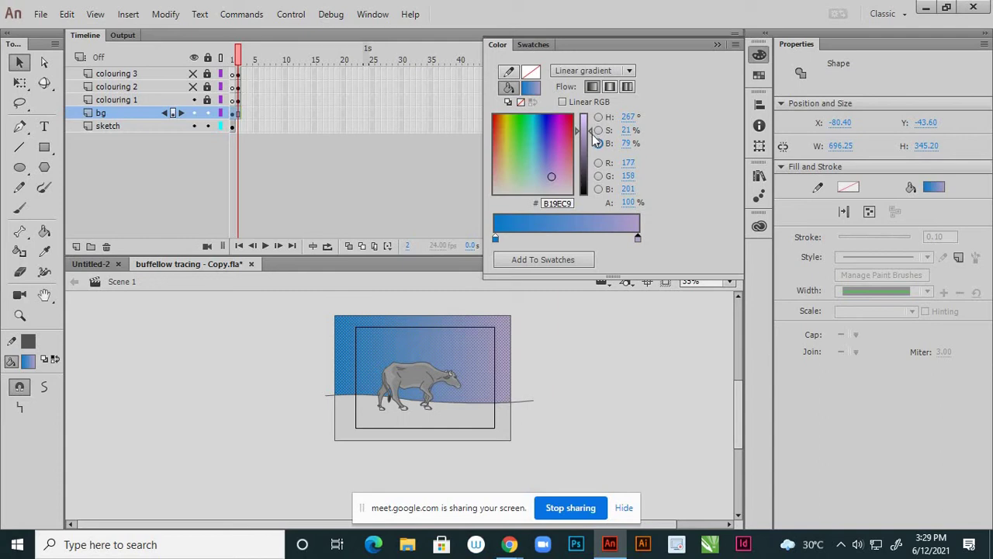
{"action": "left_click", "coordinate": [582, 325]}
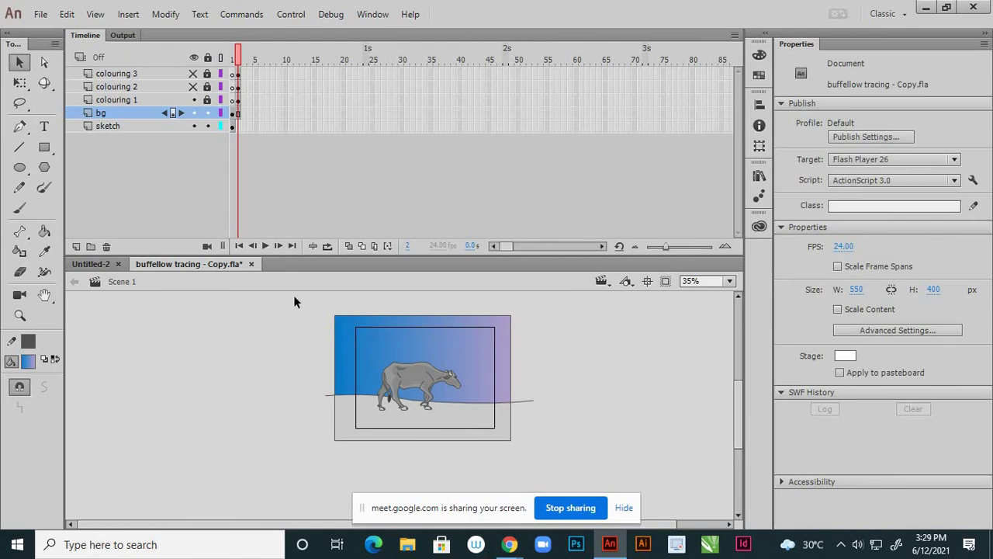
With the Gradient Transform tool, shift the sky gradient slightly toward its blue side and rotate it so purple fills the upper corner on the head side.
{"action": "left_click", "coordinate": [436, 341]}
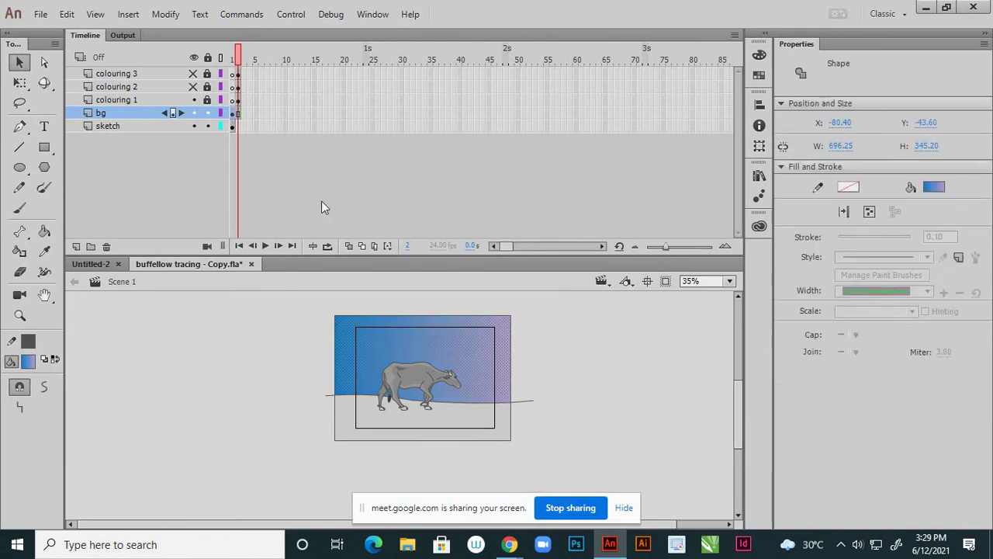
{"action": "left_click", "coordinate": [20, 83]}
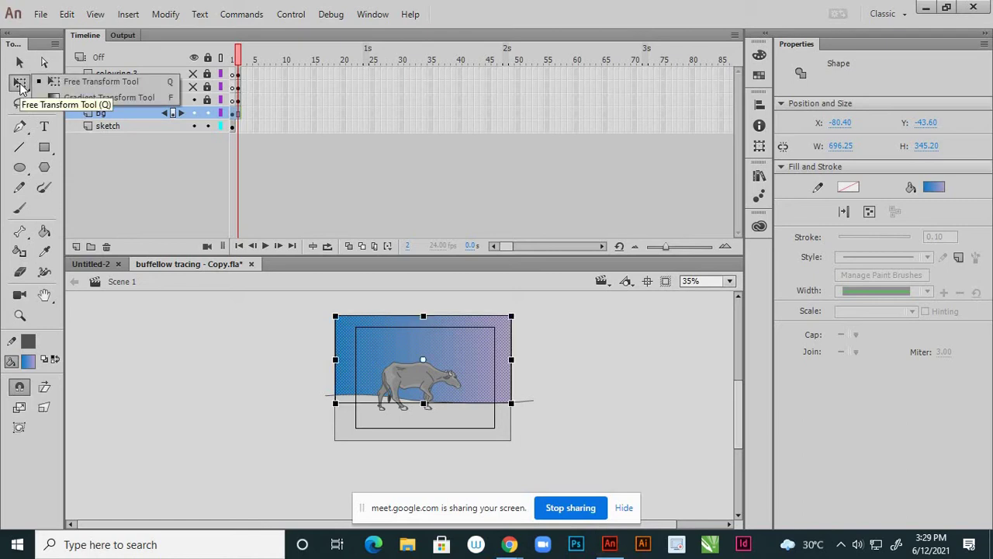
{"action": "left_click", "coordinate": [128, 97]}
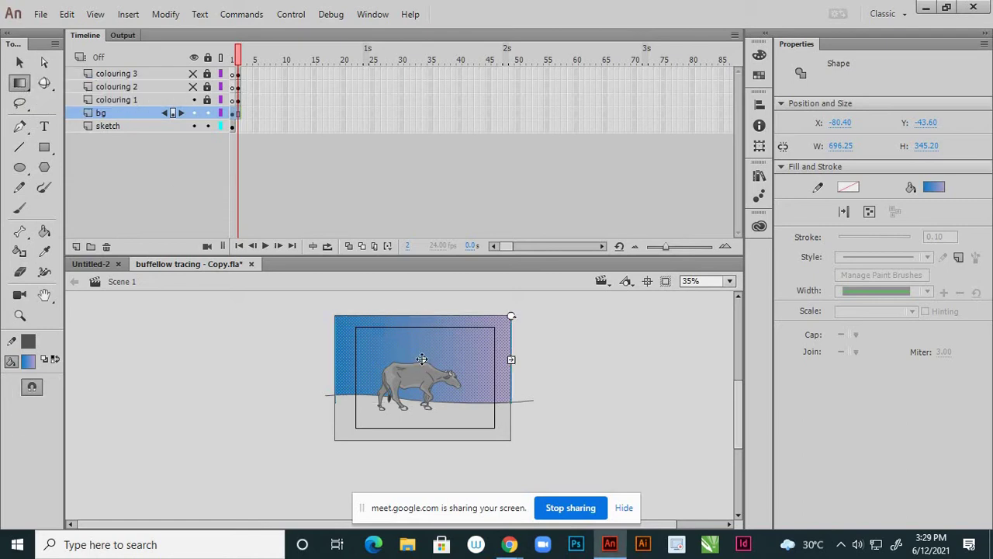
{"action": "mouse_move", "coordinate": [422, 359]}
{"action": "left_mouse_down"}
{"action": "mouse_move", "coordinate": [318, 358]}
{"action": "mouse_move", "coordinate": [516, 343]}
{"action": "mouse_move", "coordinate": [394, 348]}
{"action": "mouse_move", "coordinate": [410, 356]}
{"action": "left_mouse_up"}
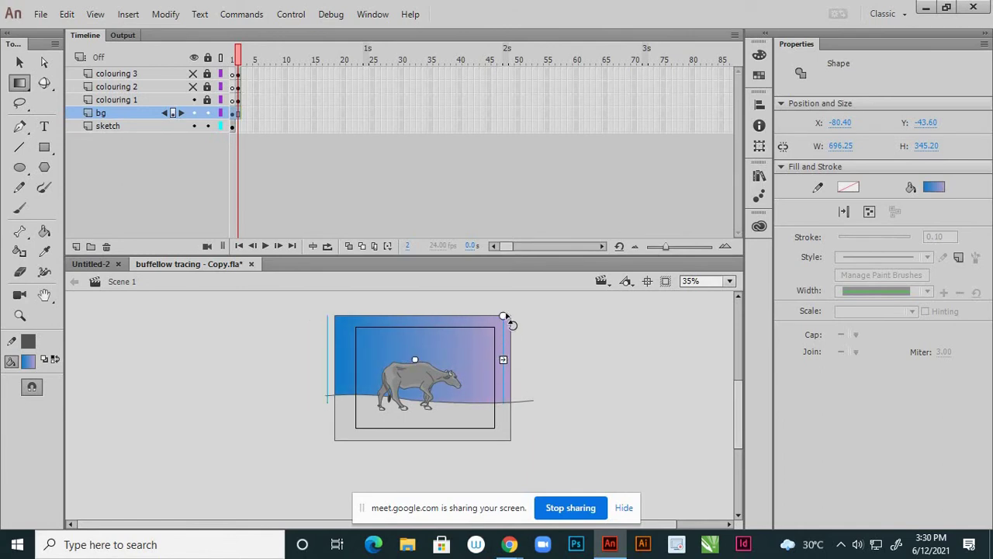
{"action": "left_click_drag", "start_coordinate": [504, 317], "coordinate": [443, 283]}
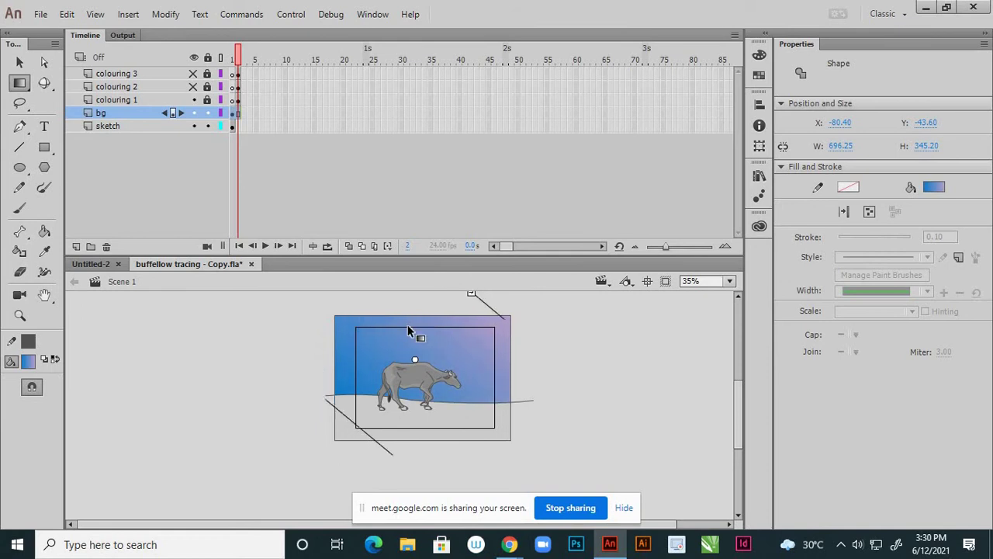
Move the sky gradient's centre slightly down onto the buffalo's back, narrow its spread a little and deselect.
{"action": "mouse_move", "coordinate": [420, 363]}
{"action": "left_mouse_down"}
{"action": "mouse_move", "coordinate": [438, 340]}
{"action": "mouse_move", "coordinate": [418, 362]}
{"action": "mouse_move", "coordinate": [403, 358]}
{"action": "mouse_move", "coordinate": [421, 347]}
{"action": "mouse_move", "coordinate": [417, 367]}
{"action": "left_mouse_up"}
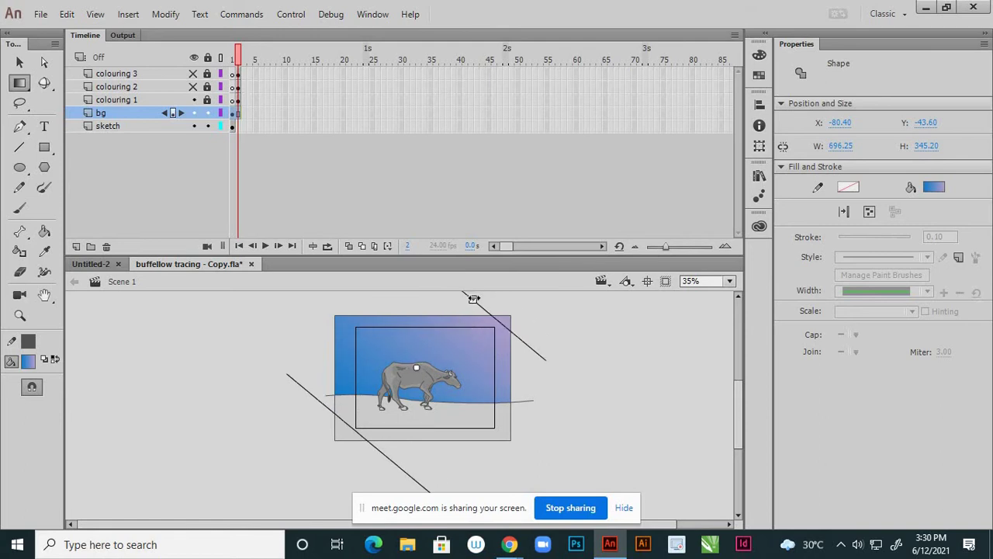
{"action": "left_click_drag", "start_coordinate": [473, 299], "coordinate": [485, 321]}
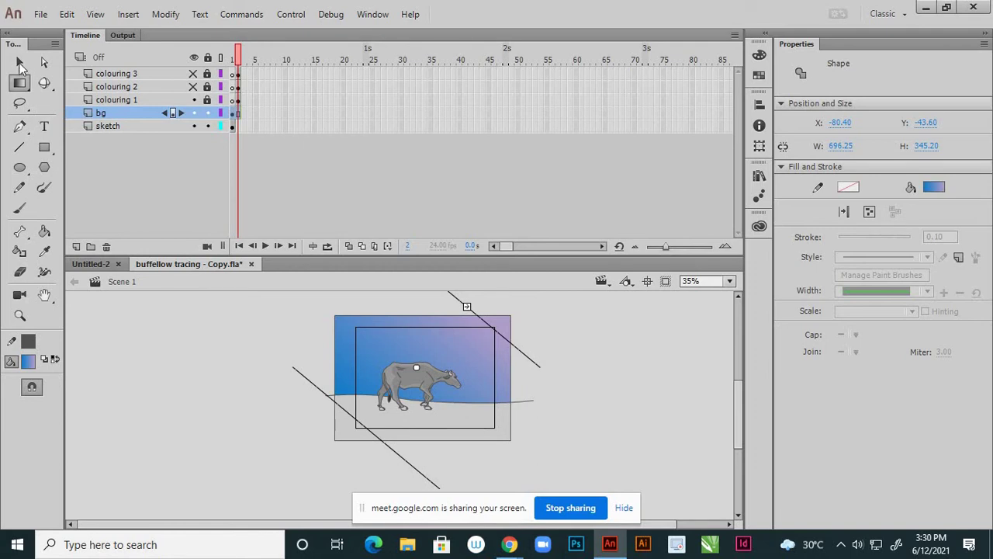
{"action": "left_click", "coordinate": [21, 66]}
{"action": "left_click", "coordinate": [199, 372]}
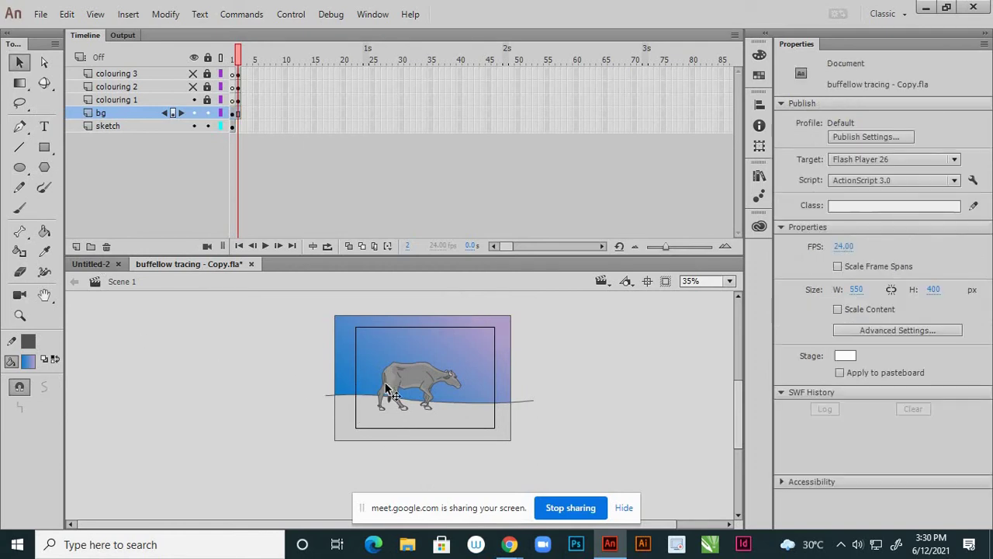
Select the ground area below the curved line and change its solid fill to a linear gradient.
{"action": "left_click", "coordinate": [405, 424]}
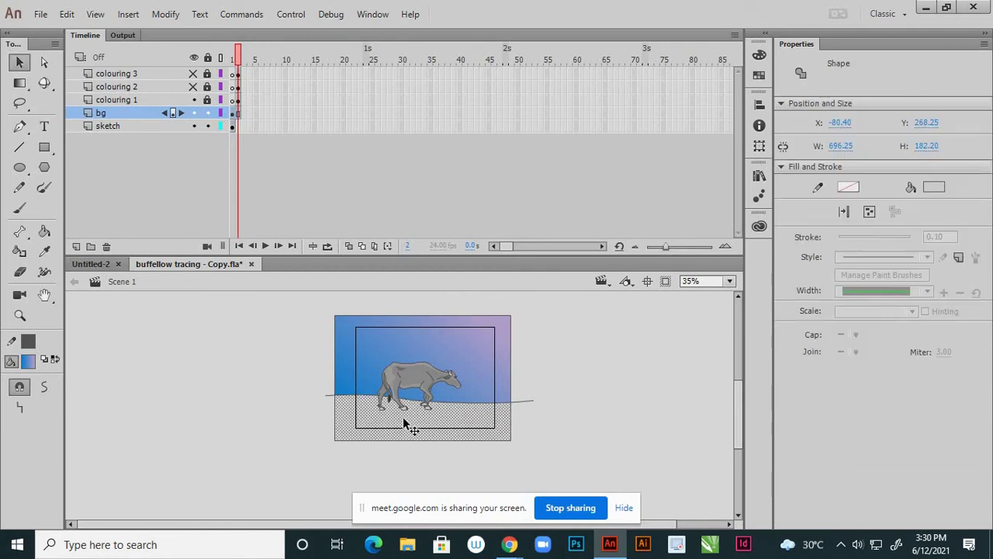
{"action": "left_click", "coordinate": [760, 56]}
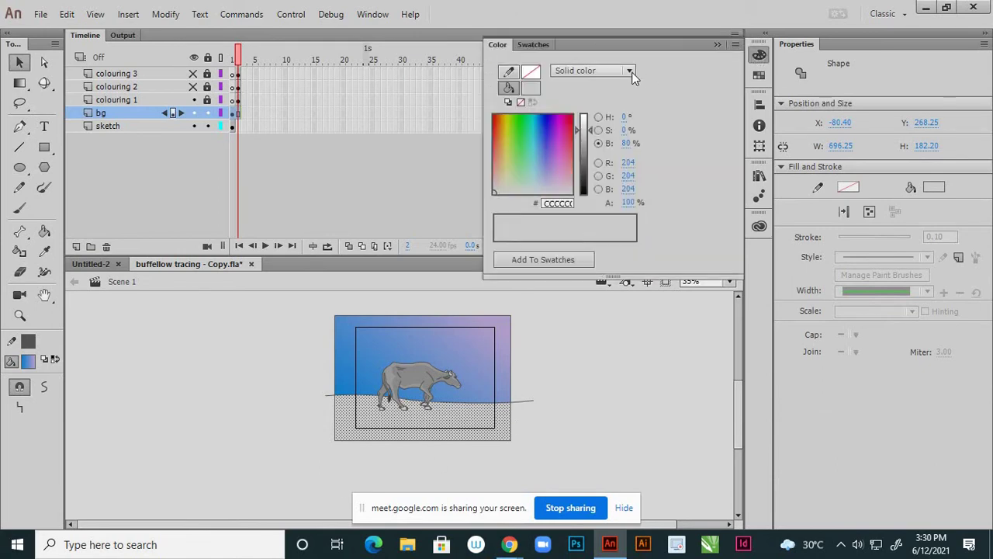
{"action": "left_click", "coordinate": [630, 71]}
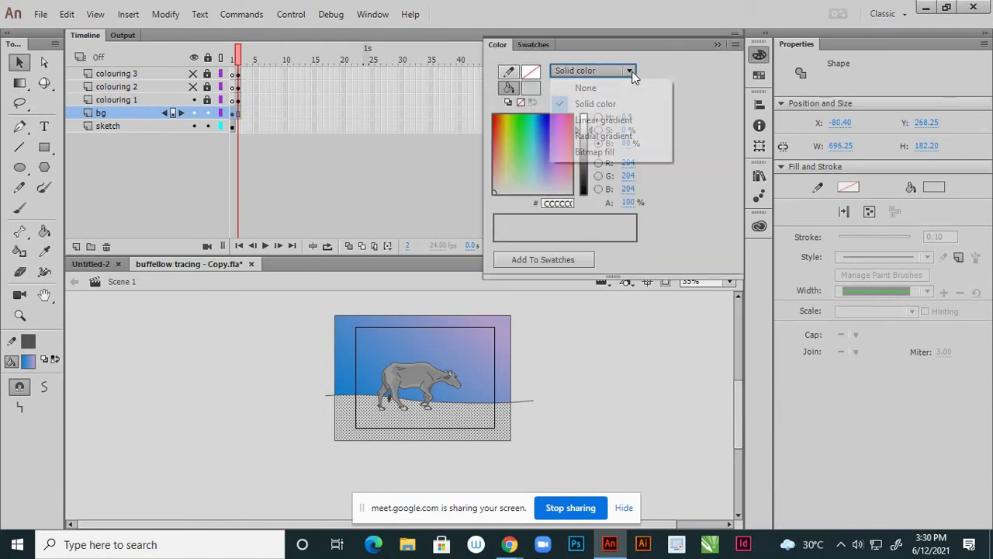
{"action": "left_click", "coordinate": [631, 122]}
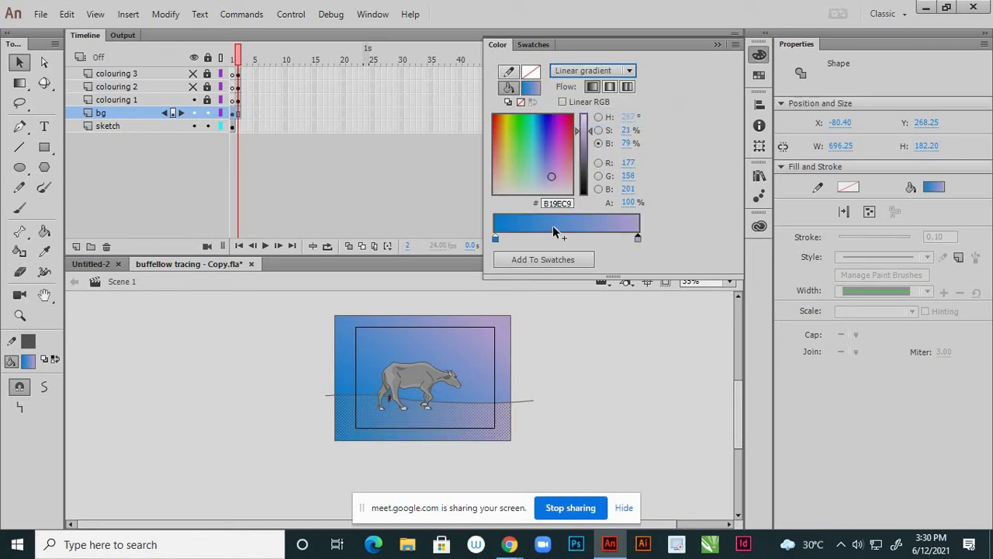
Recolour the purple end of the ground gradient to a light green, 96E06E.
{"action": "double_click", "coordinate": [637, 239]}
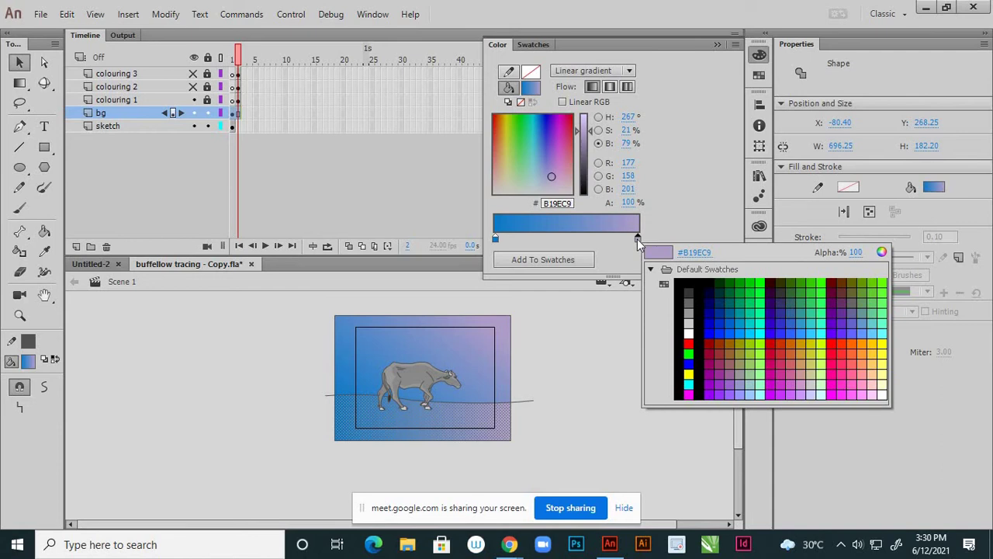
{"action": "key", "text": "Escape"}
{"action": "left_click", "coordinate": [759, 53]}
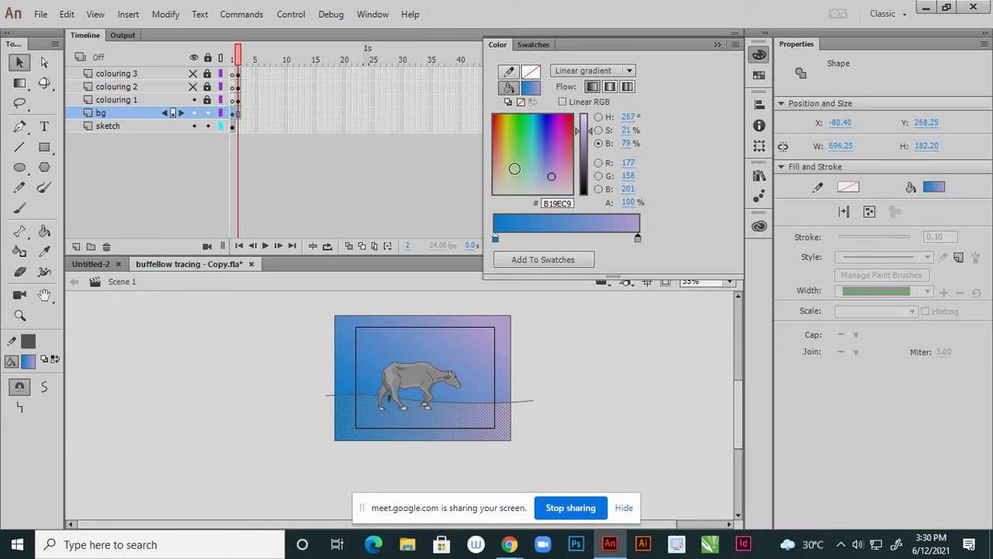
{"action": "left_click_drag", "start_coordinate": [515, 169], "coordinate": [514, 163]}
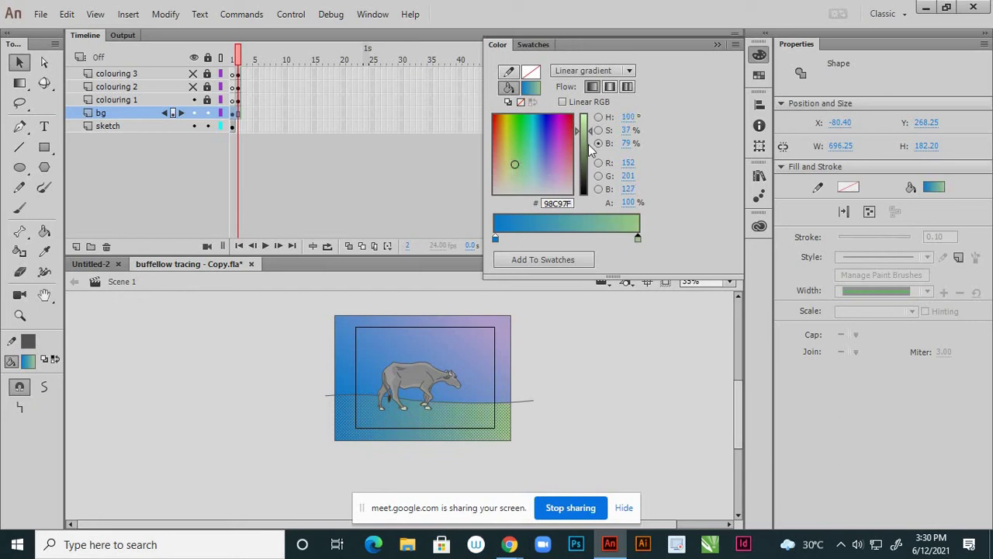
{"action": "left_click_drag", "start_coordinate": [591, 130], "coordinate": [590, 124]}
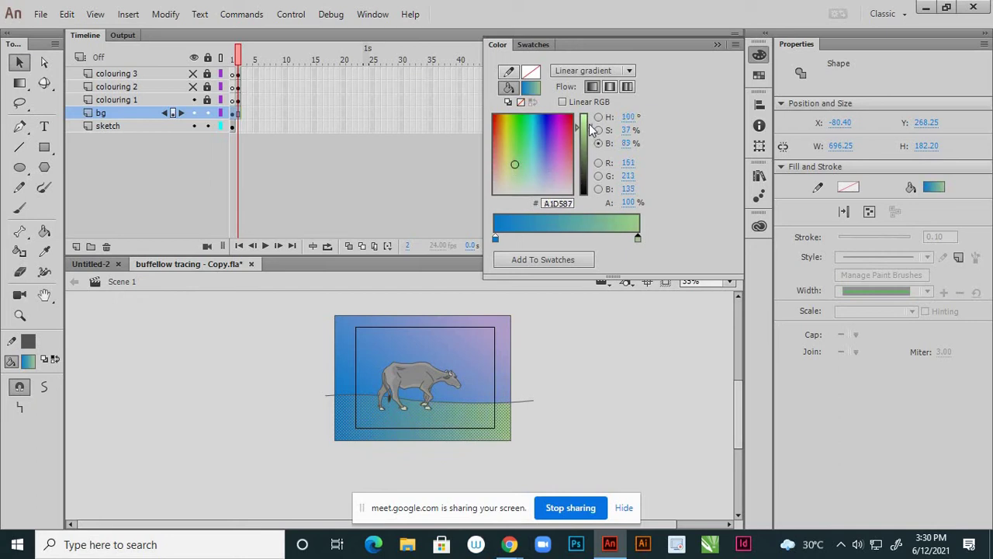
{"action": "left_click", "coordinate": [514, 159]}
{"action": "left_click_drag", "start_coordinate": [513, 158], "coordinate": [515, 152]}
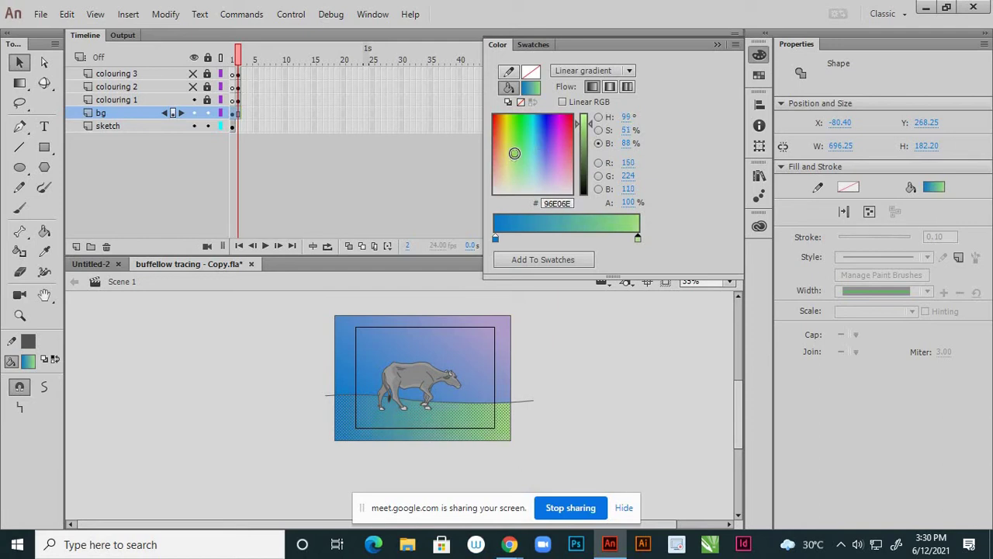
Shift the light green end of the ground gradient to a more saturated yellow-green, B9E759.
{"action": "left_click", "coordinate": [599, 131]}
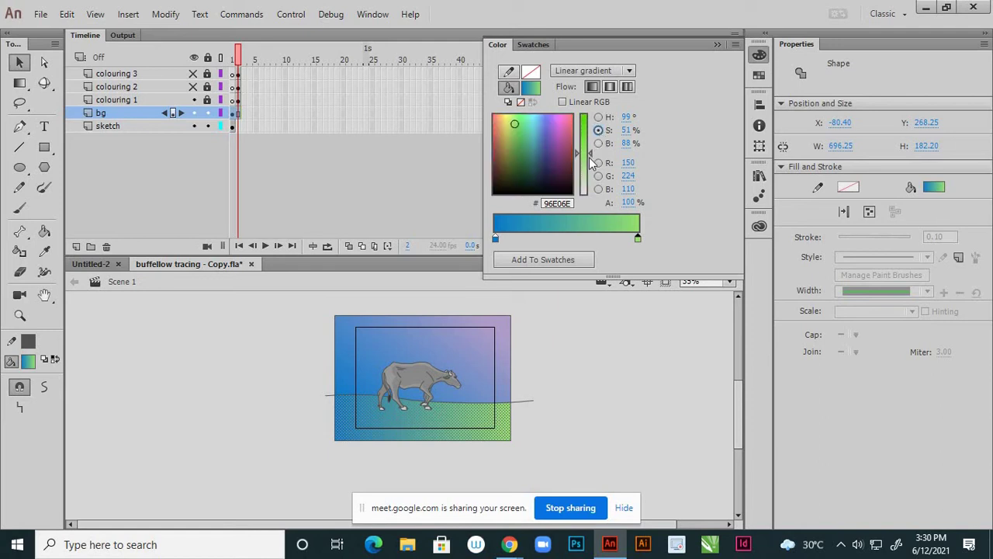
{"action": "left_click", "coordinate": [590, 144]}
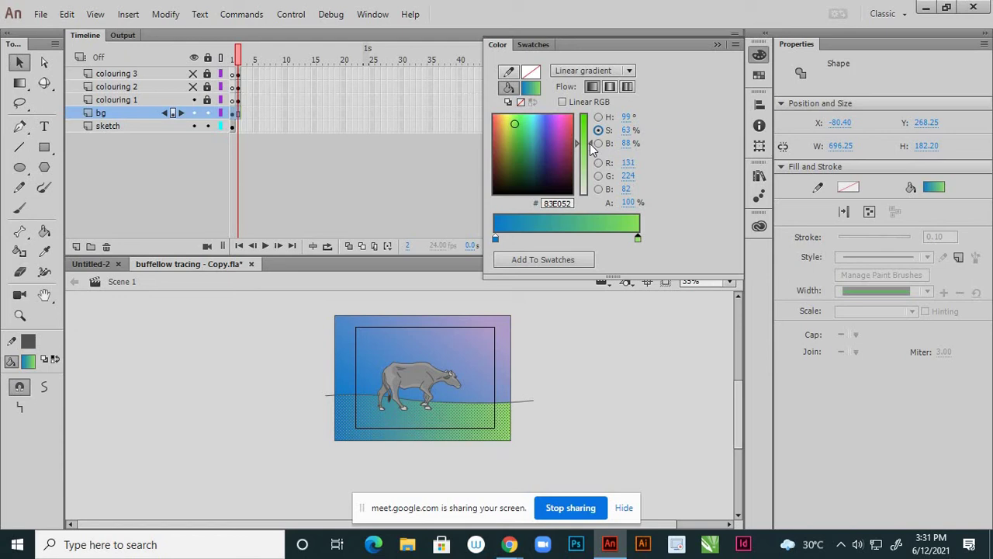
{"action": "left_click", "coordinate": [577, 144]}
{"action": "left_click", "coordinate": [515, 123]}
{"action": "left_click", "coordinate": [510, 122]}
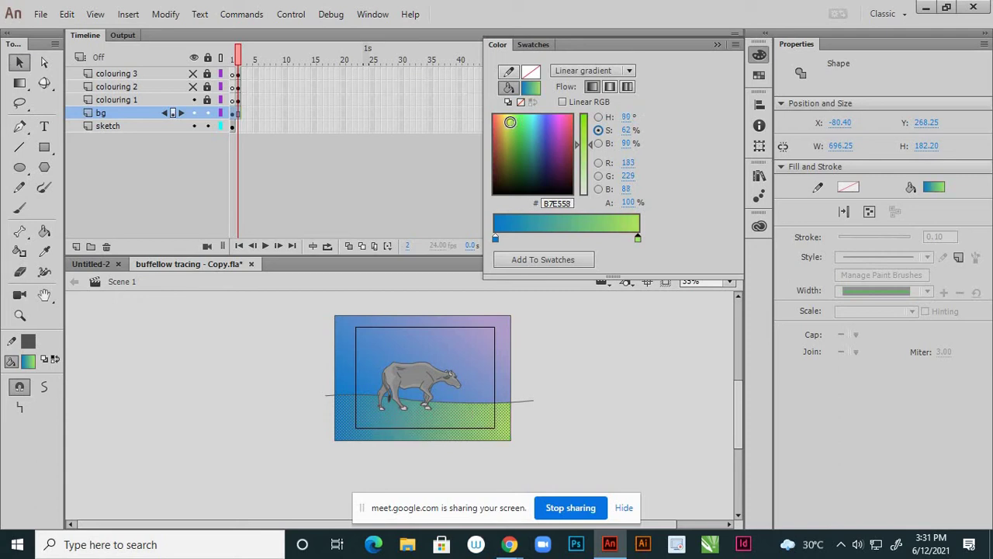
{"action": "left_click", "coordinate": [510, 122]}
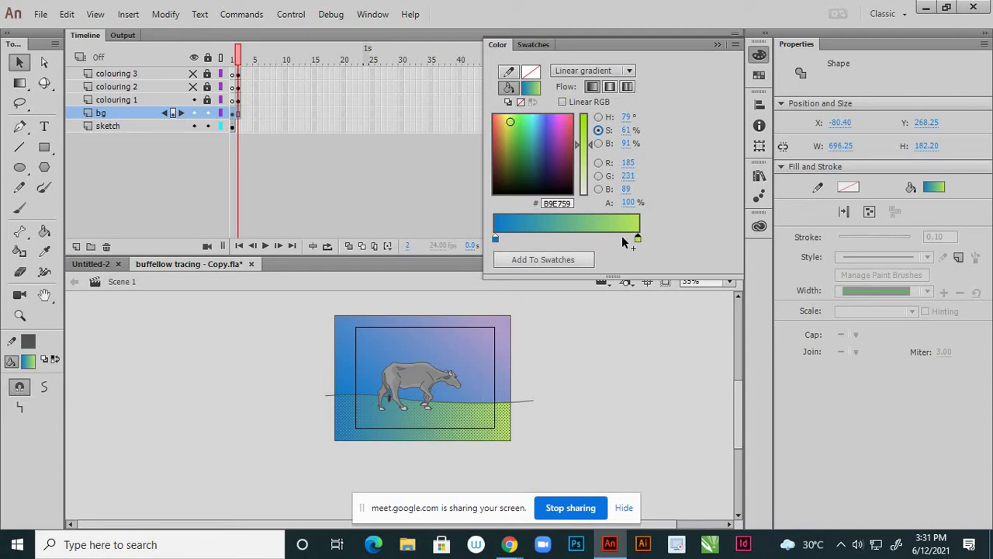
Recolour the blue end of the ground gradient to a dark green, 458A0D.
{"action": "left_click", "coordinate": [495, 237]}
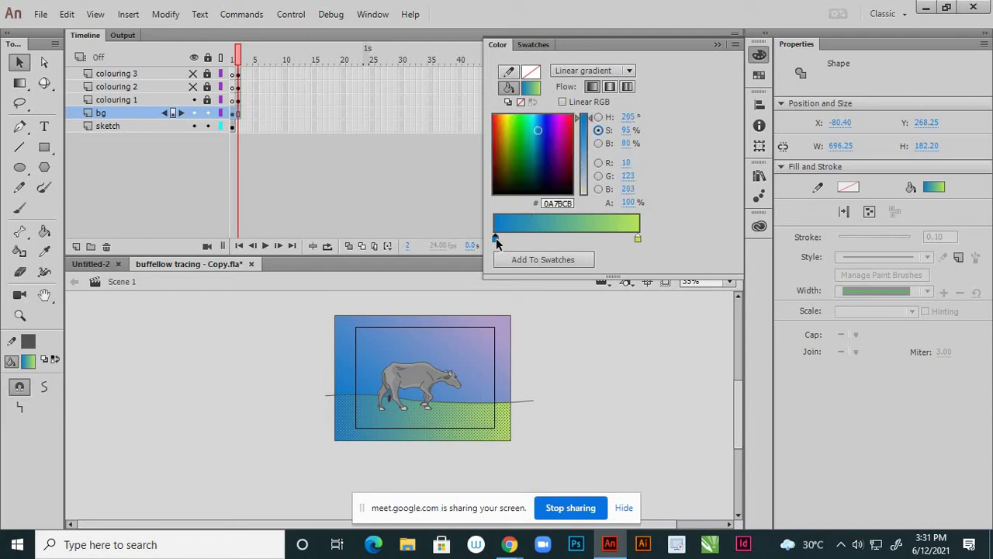
{"action": "left_click", "coordinate": [513, 129]}
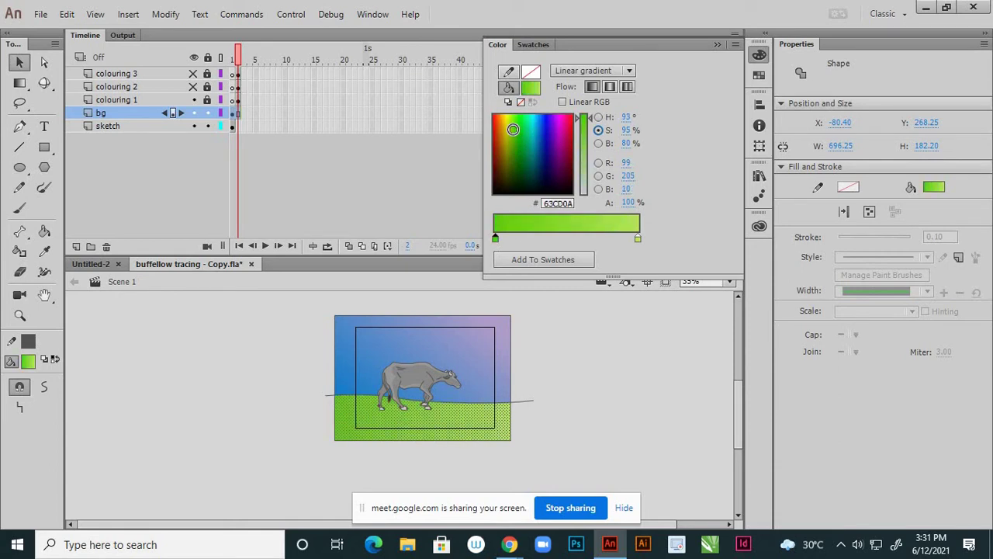
{"action": "left_click", "coordinate": [598, 142]}
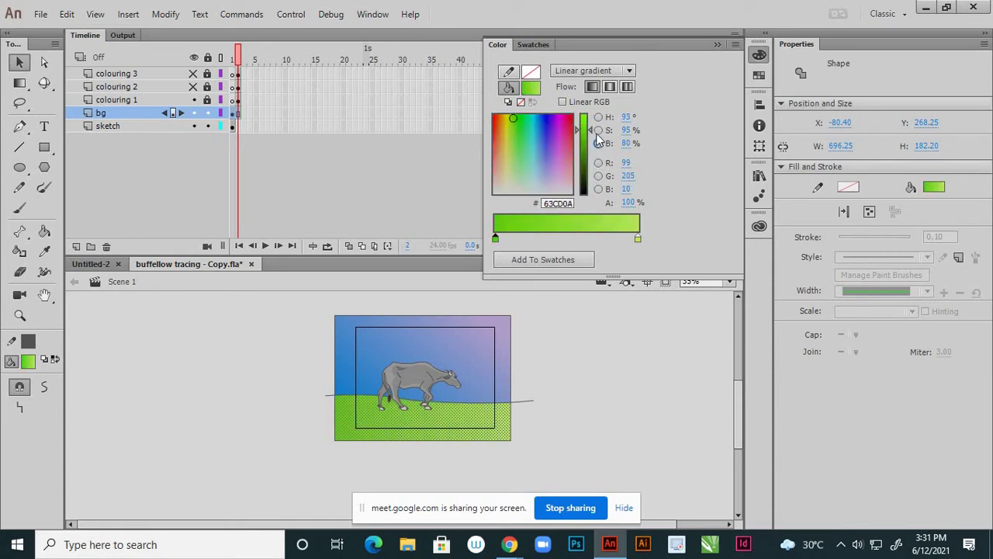
{"action": "left_click_drag", "start_coordinate": [589, 131], "coordinate": [586, 148]}
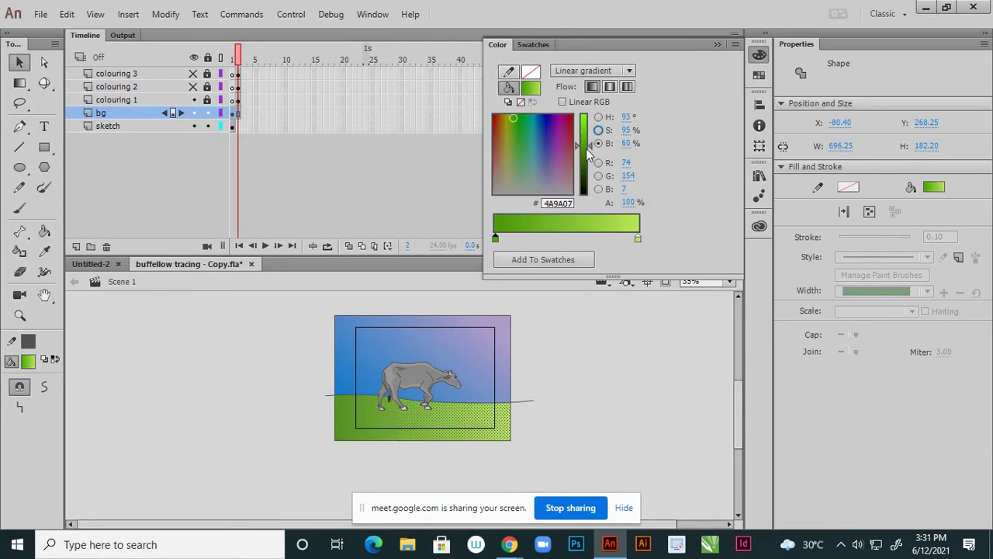
{"action": "left_click", "coordinate": [513, 123]}
{"action": "left_click", "coordinate": [598, 131]}
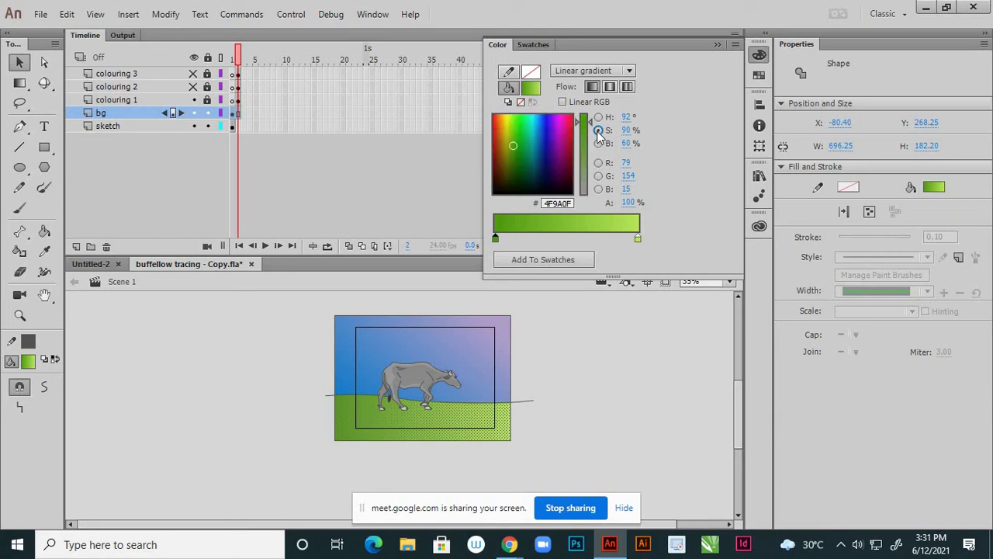
{"action": "left_click", "coordinate": [513, 135]}
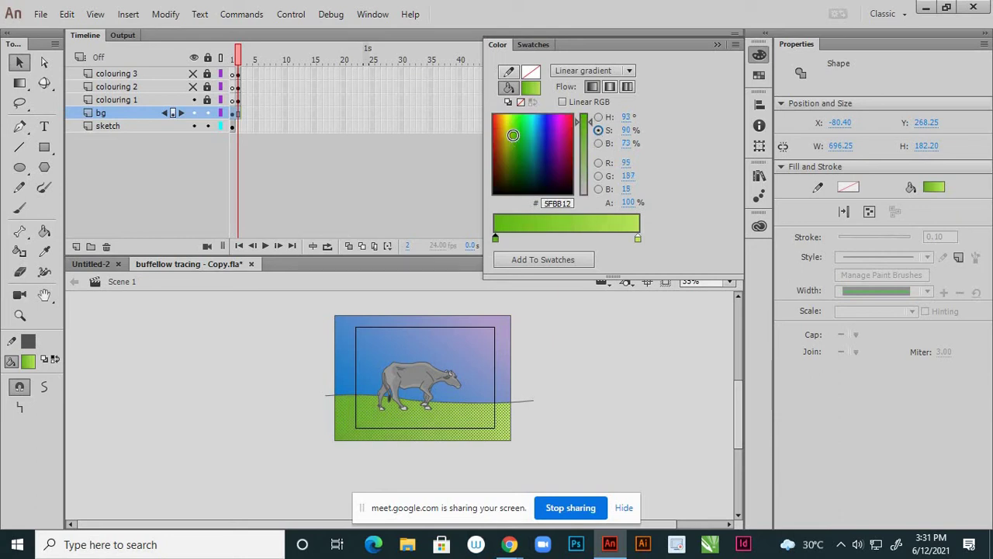
{"action": "left_click", "coordinate": [598, 143]}
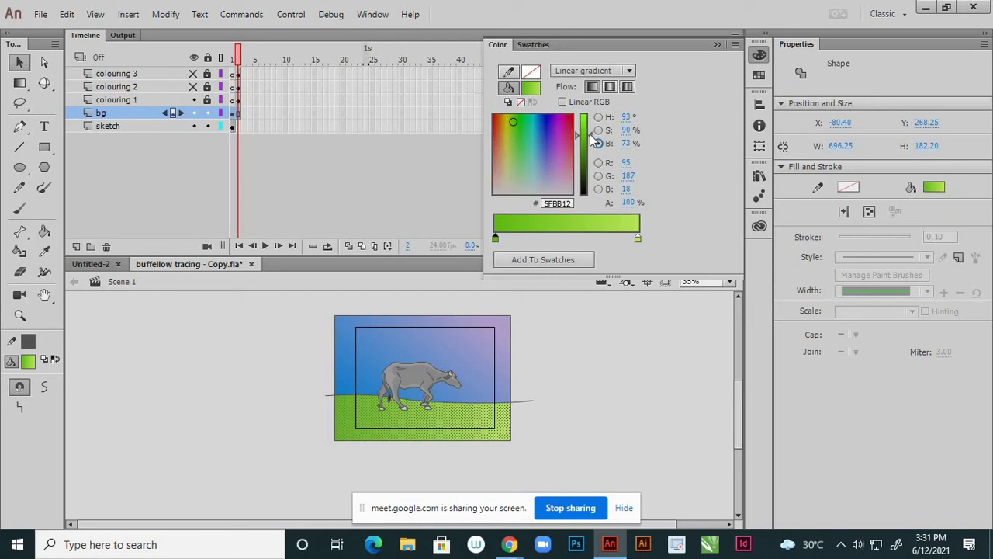
{"action": "left_click_drag", "start_coordinate": [588, 133], "coordinate": [590, 152]}
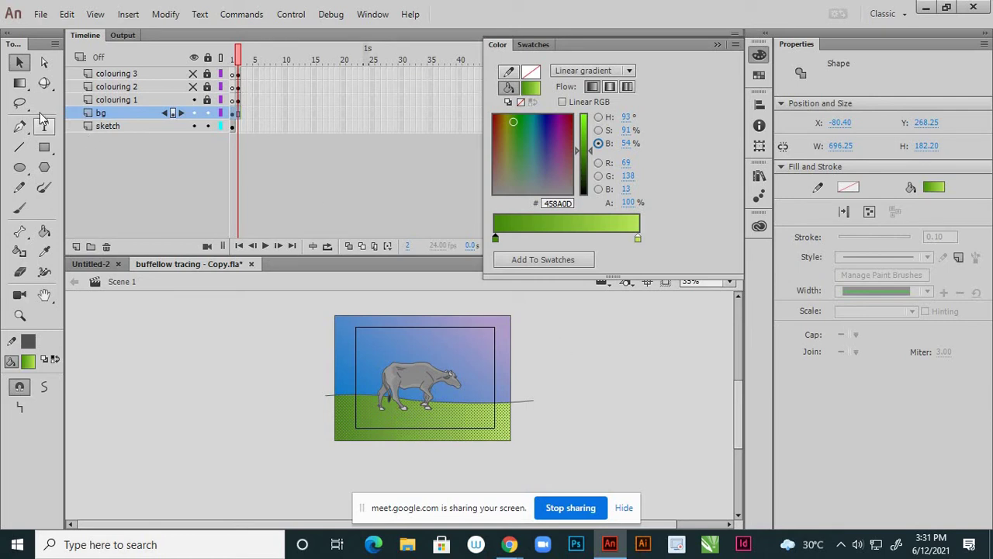
With the Gradient Transform tool, shift the ground gradient toward its light end and rotate it so the light green faces the head-side upper corner.
{"action": "left_click", "coordinate": [26, 87]}
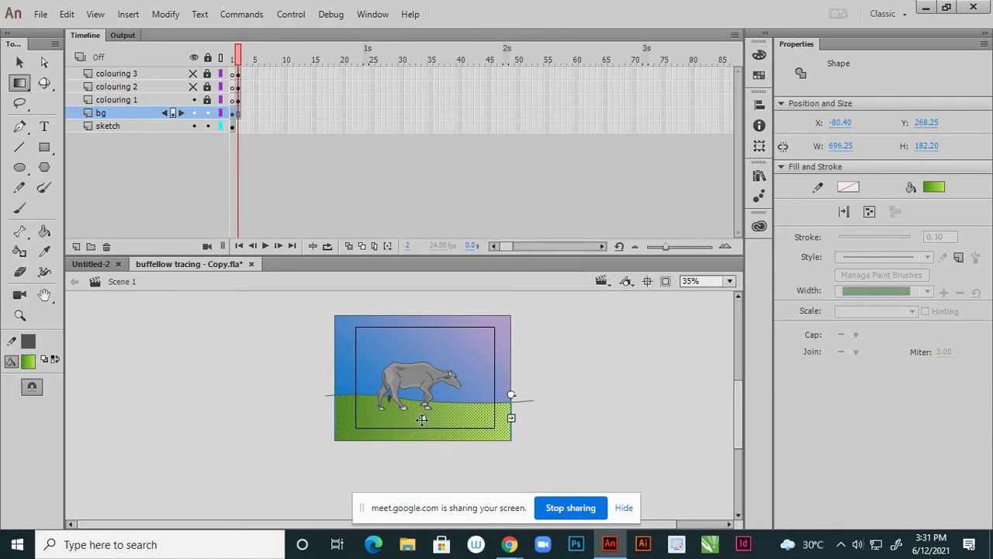
{"action": "mouse_move", "coordinate": [421, 419]}
{"action": "left_mouse_down"}
{"action": "mouse_move", "coordinate": [460, 413]}
{"action": "mouse_move", "coordinate": [403, 411]}
{"action": "mouse_move", "coordinate": [461, 412]}
{"action": "mouse_move", "coordinate": [412, 412]}
{"action": "mouse_move", "coordinate": [441, 415]}
{"action": "left_mouse_up"}
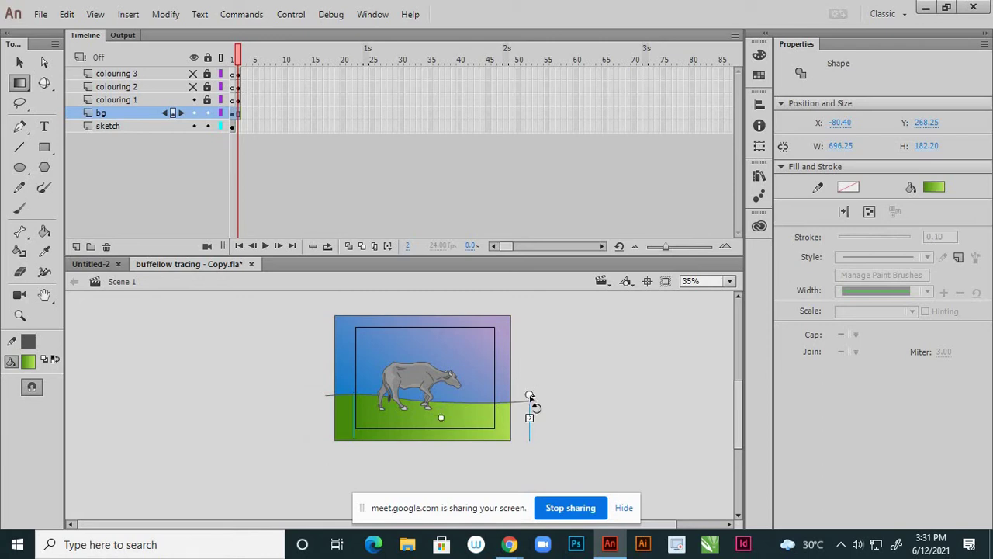
{"action": "left_click_drag", "start_coordinate": [529, 395], "coordinate": [514, 367]}
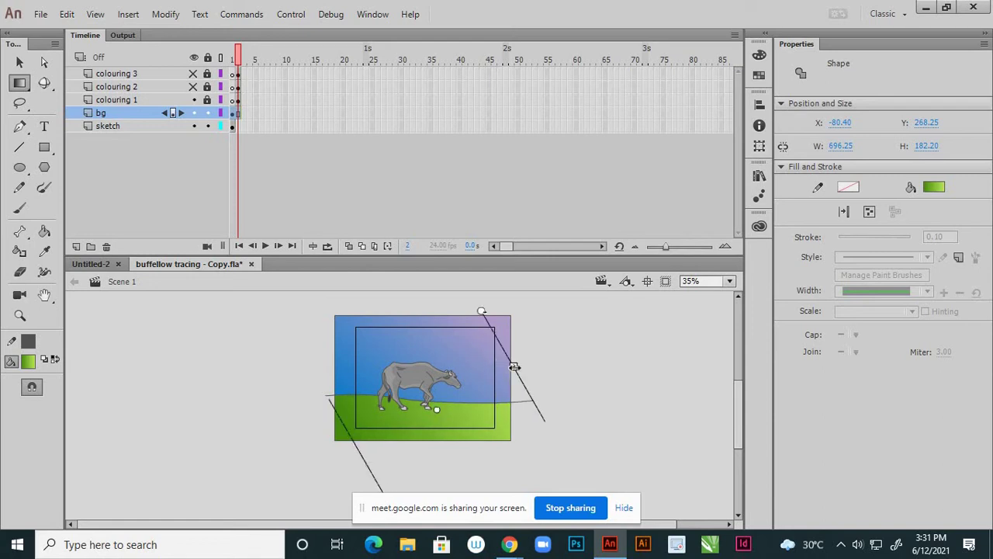
Narrow the sky gradient's spread slightly and move its centre down and toward the blue side, onto the buffalo's body.
{"action": "left_click", "coordinate": [504, 351]}
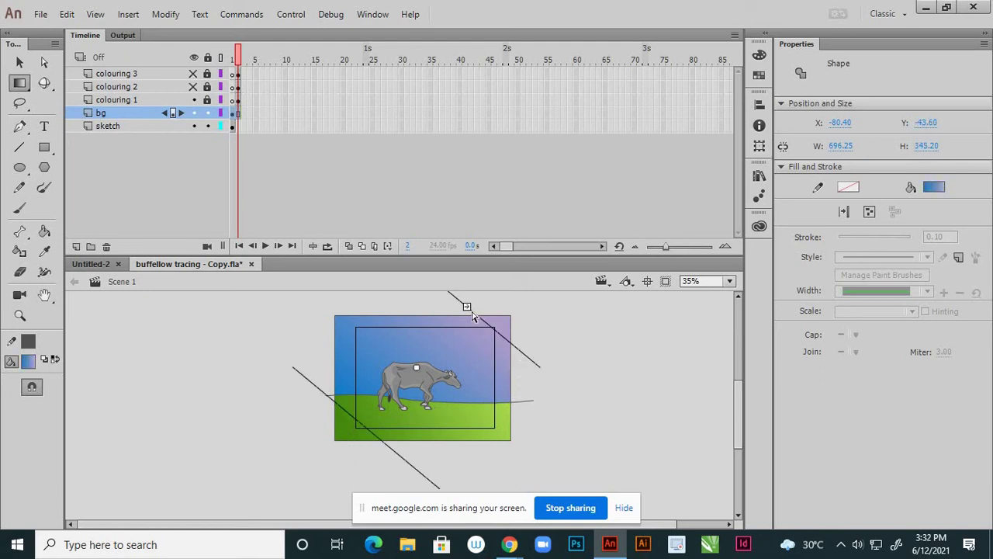
{"action": "left_click_drag", "start_coordinate": [468, 307], "coordinate": [481, 333]}
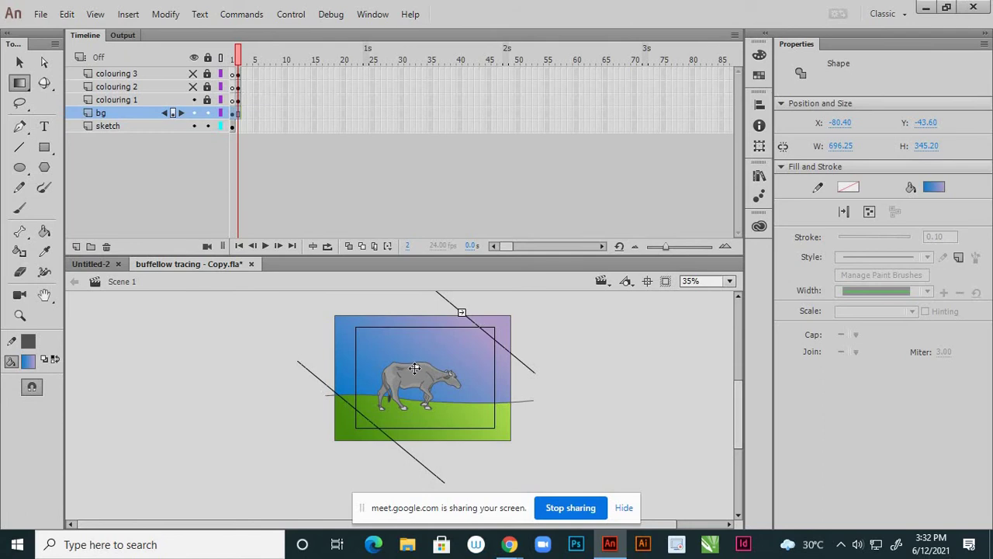
{"action": "mouse_move", "coordinate": [414, 368]}
{"action": "left_mouse_down"}
{"action": "mouse_move", "coordinate": [443, 367]}
{"action": "mouse_move", "coordinate": [408, 386]}
{"action": "mouse_move", "coordinate": [417, 393]}
{"action": "mouse_move", "coordinate": [408, 378]}
{"action": "left_mouse_up"}
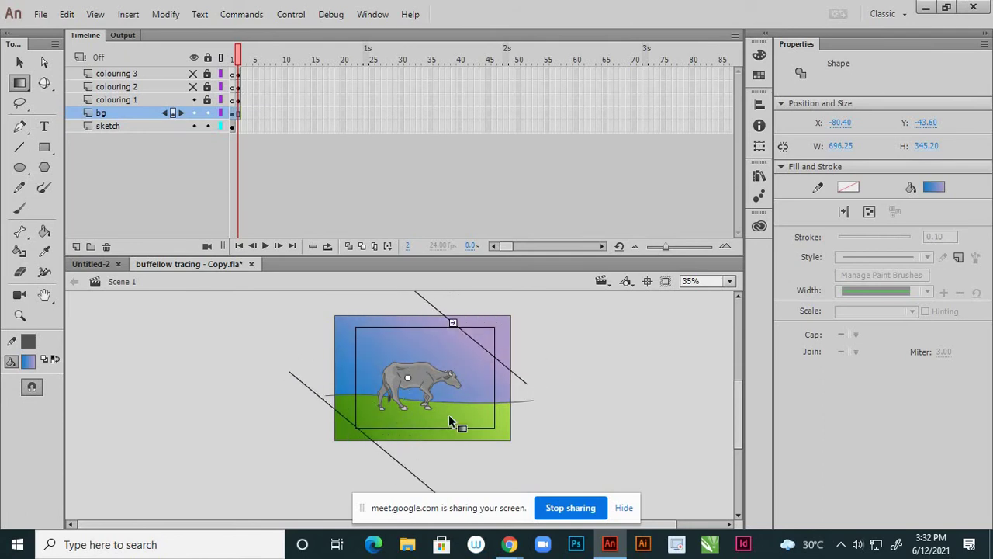
Narrow the ground gradient's spread, rotate it slightly further counterclockwise and deselect.
{"action": "left_click", "coordinate": [451, 421]}
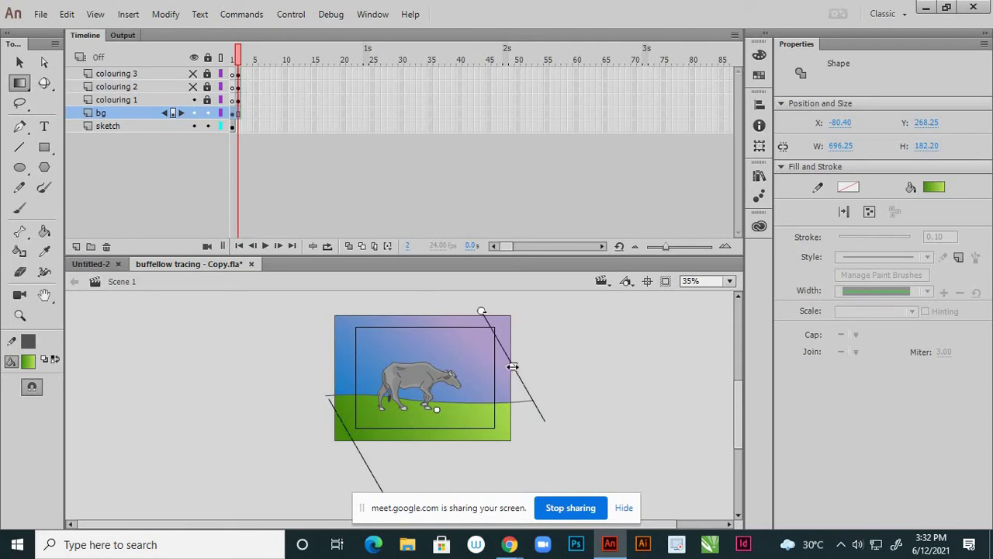
{"action": "left_click_drag", "start_coordinate": [513, 366], "coordinate": [494, 378]}
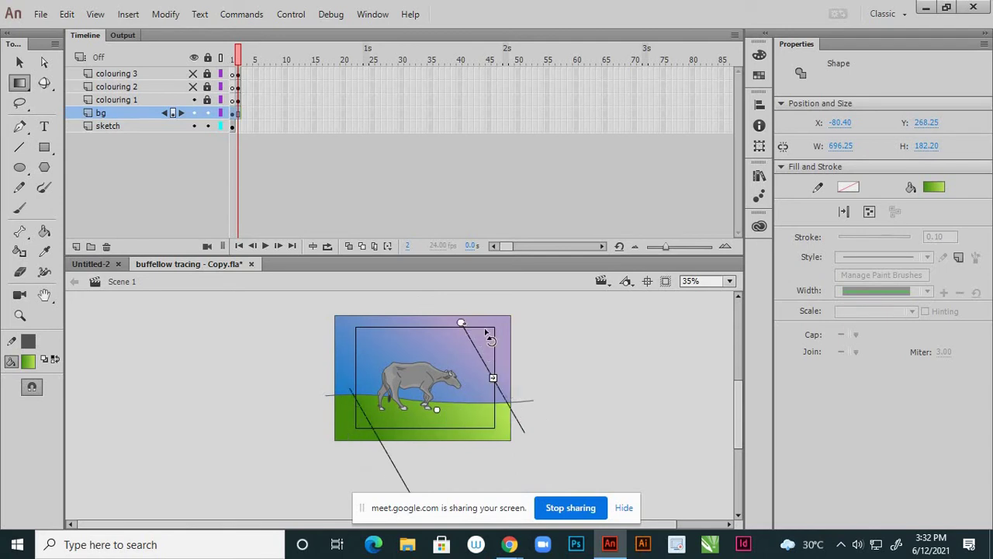
{"action": "mouse_move", "coordinate": [461, 323]}
{"action": "left_mouse_down"}
{"action": "mouse_move", "coordinate": [474, 329]}
{"action": "mouse_move", "coordinate": [444, 313]}
{"action": "left_mouse_up"}
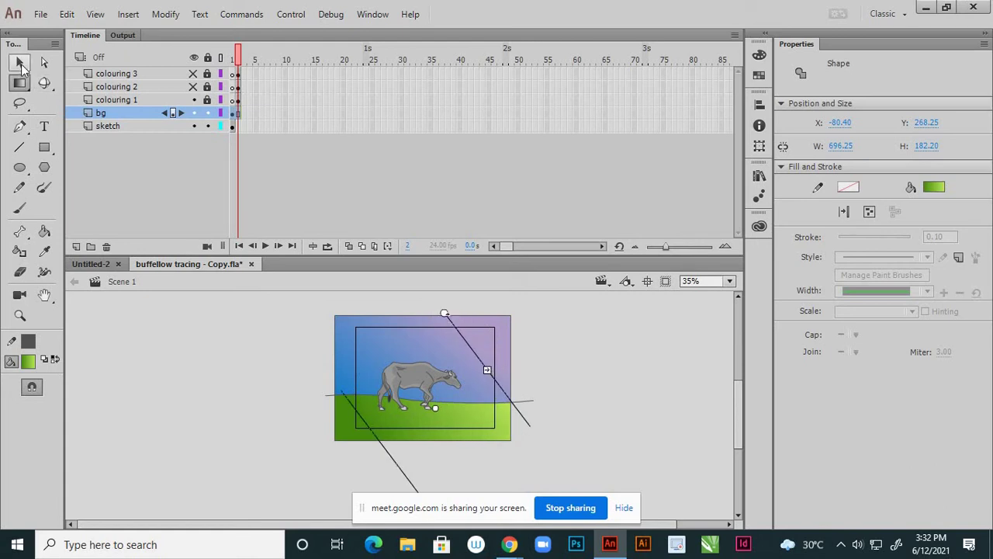
{"action": "left_click", "coordinate": [21, 64]}
{"action": "left_click", "coordinate": [269, 381]}
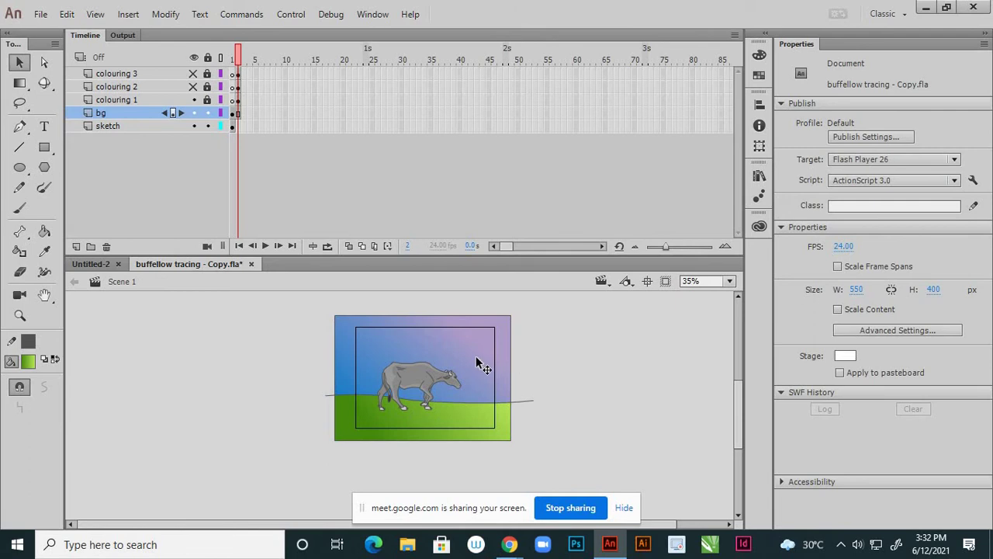
With bg locked and colouring 1 unlocked, convert all the buffalo artwork on colouring 1 to a movie clip symbol with centred registration.
{"action": "scroll", "coordinate": [443, 381], "scroll_direction": "up", "scroll_amount": 5}
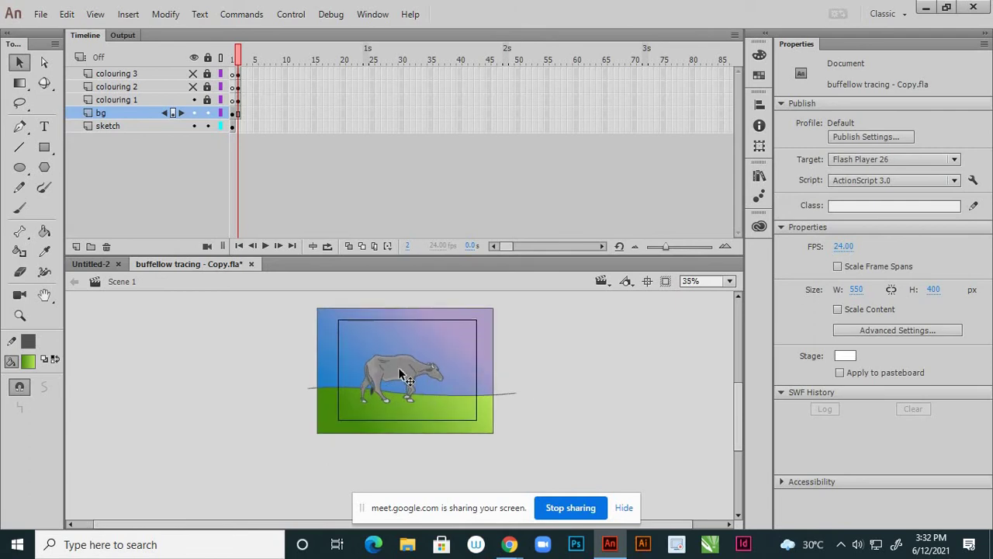
{"action": "scroll", "coordinate": [446, 378], "scroll_direction": "down", "scroll_amount": 4}
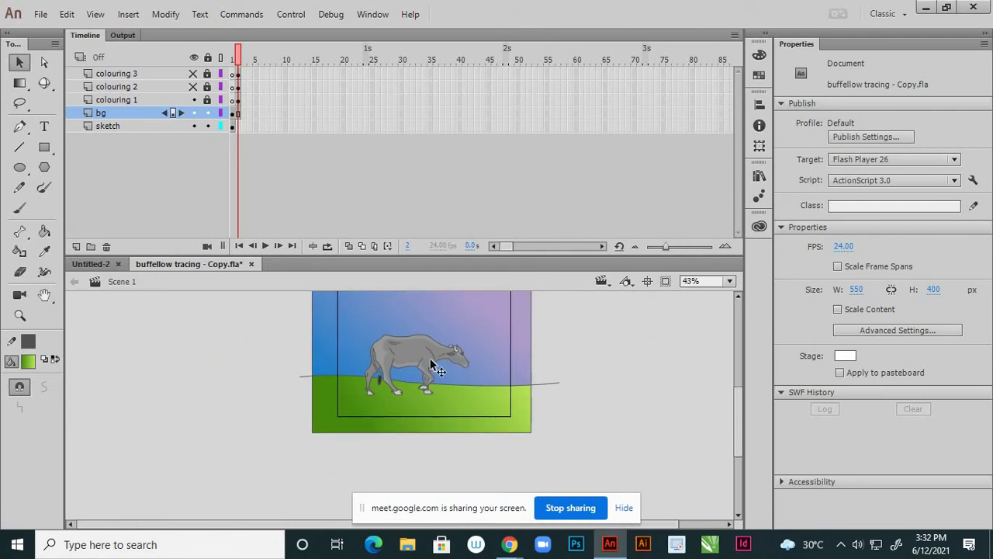
{"action": "scroll", "coordinate": [377, 383], "scroll_direction": "up", "scroll_amount": 2}
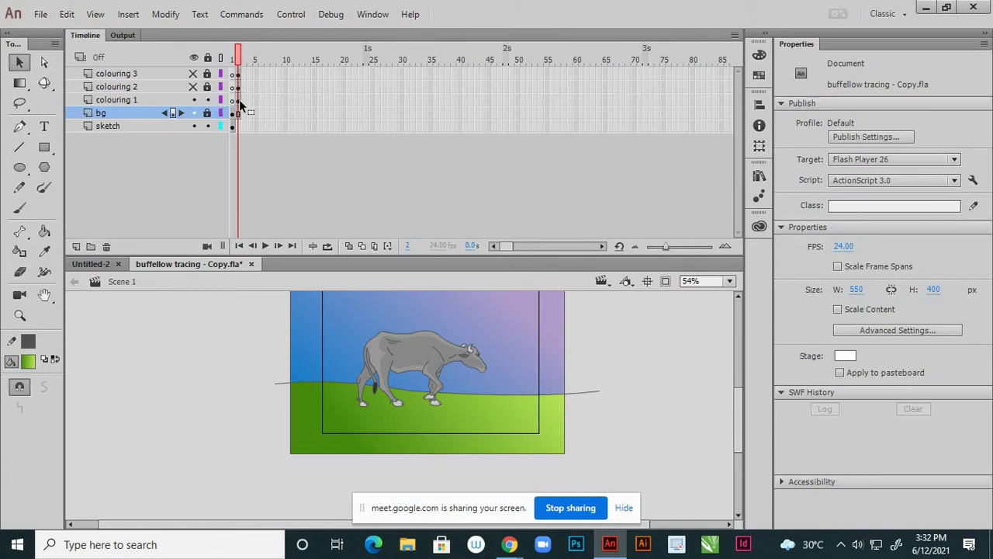
{"action": "left_click", "coordinate": [239, 99]}
{"action": "scroll", "coordinate": [421, 342], "scroll_direction": "up", "scroll_amount": 2}
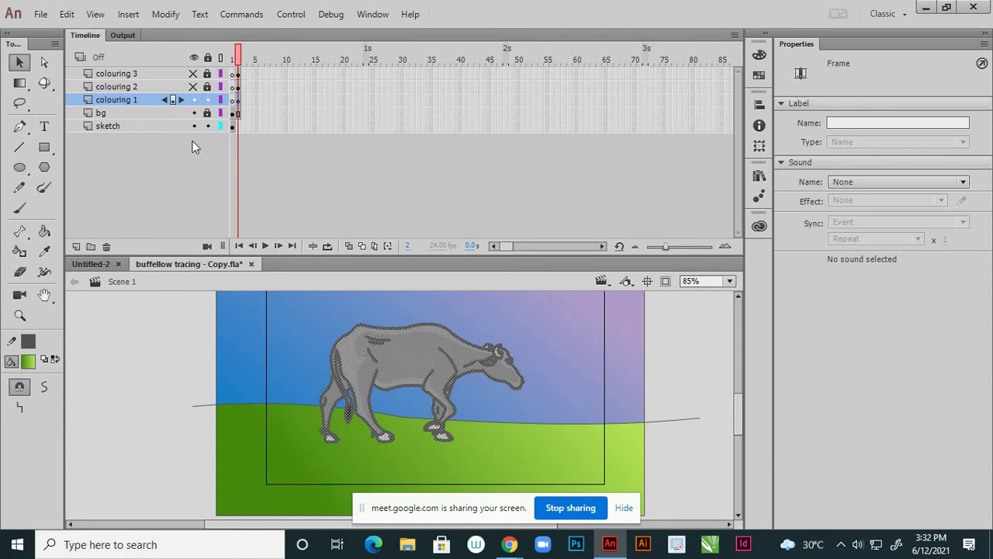
{"action": "right_click", "coordinate": [409, 347]}
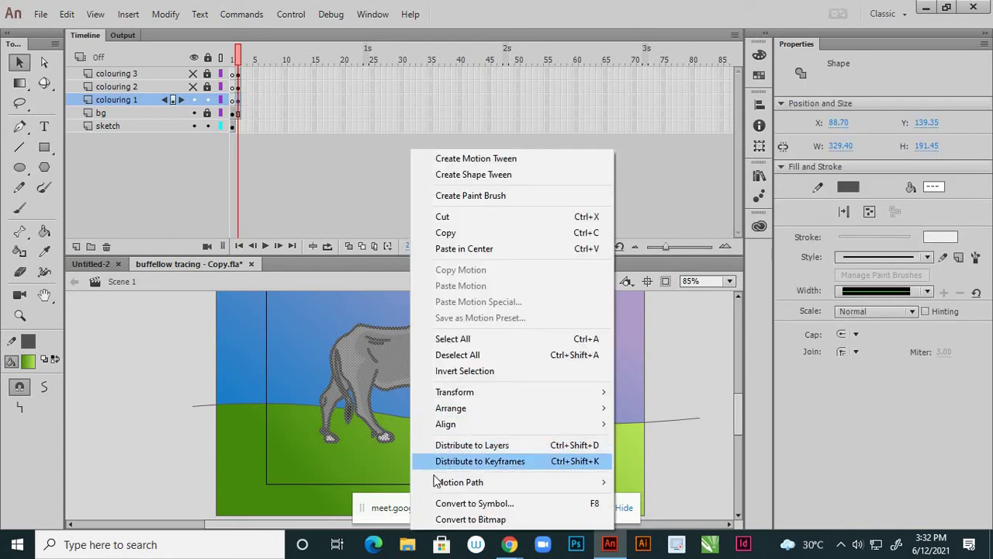
{"action": "left_click", "coordinate": [478, 502]}
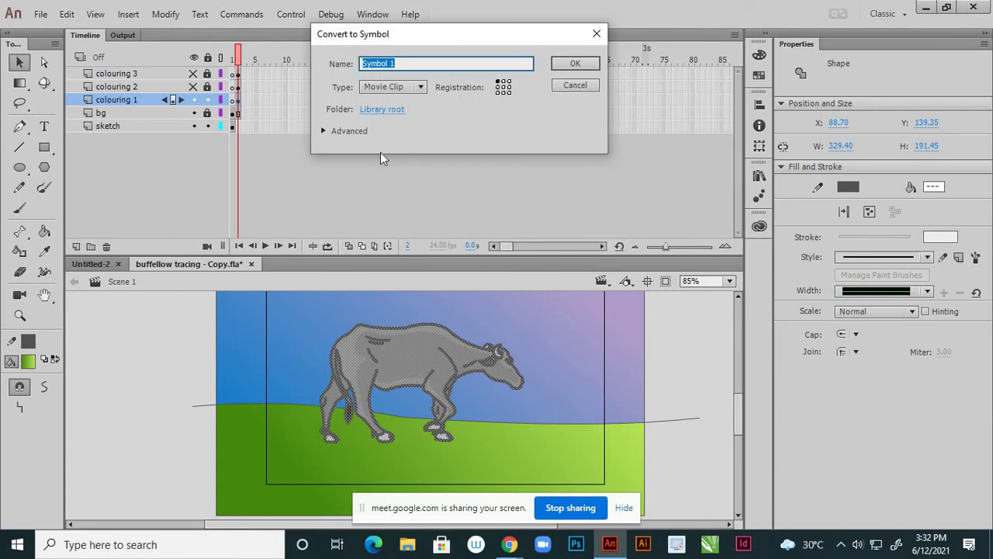
{"action": "left_click", "coordinate": [504, 87]}
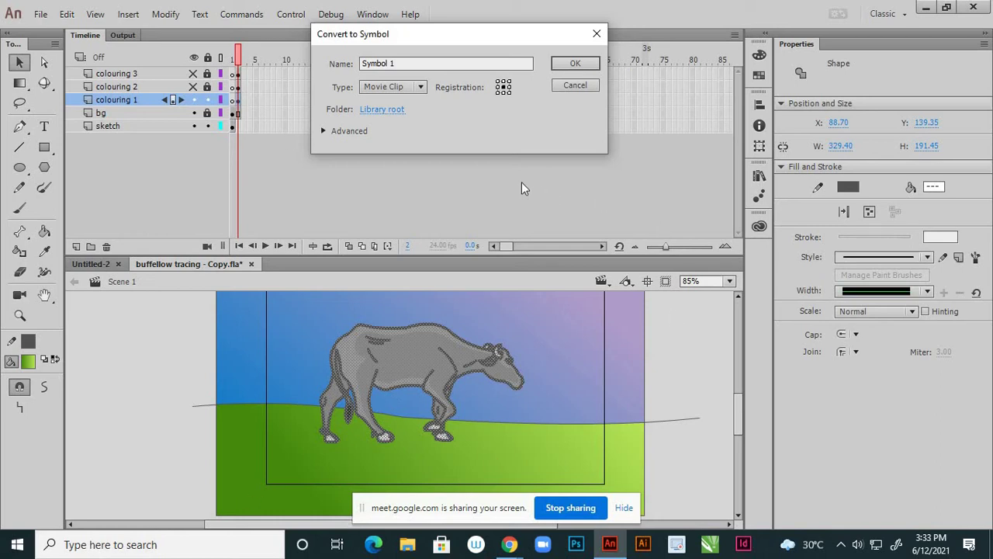
{"action": "left_click", "coordinate": [574, 66]}
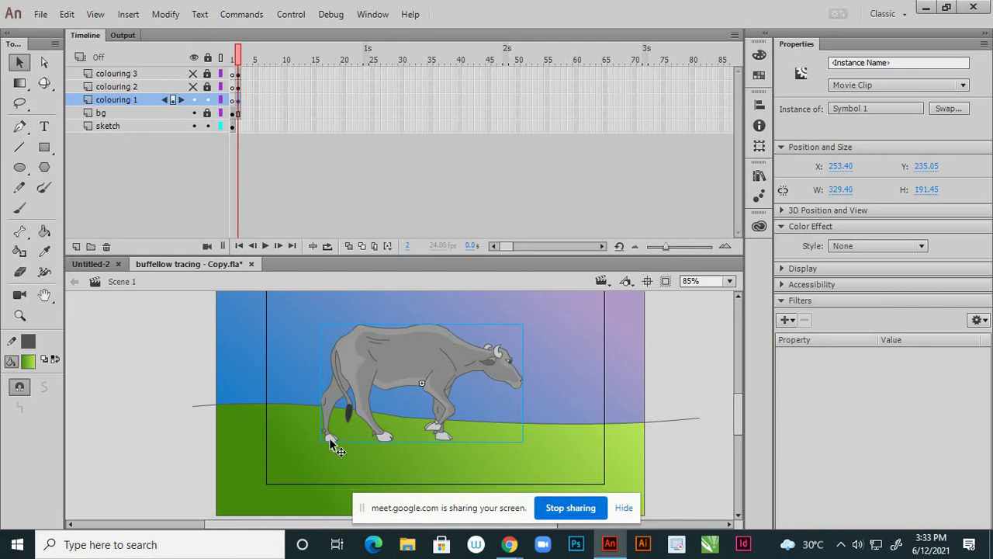
Duplicate the colouring 1 layer and rename the original layer underneath as shadow.
{"action": "right_click", "coordinate": [132, 98]}
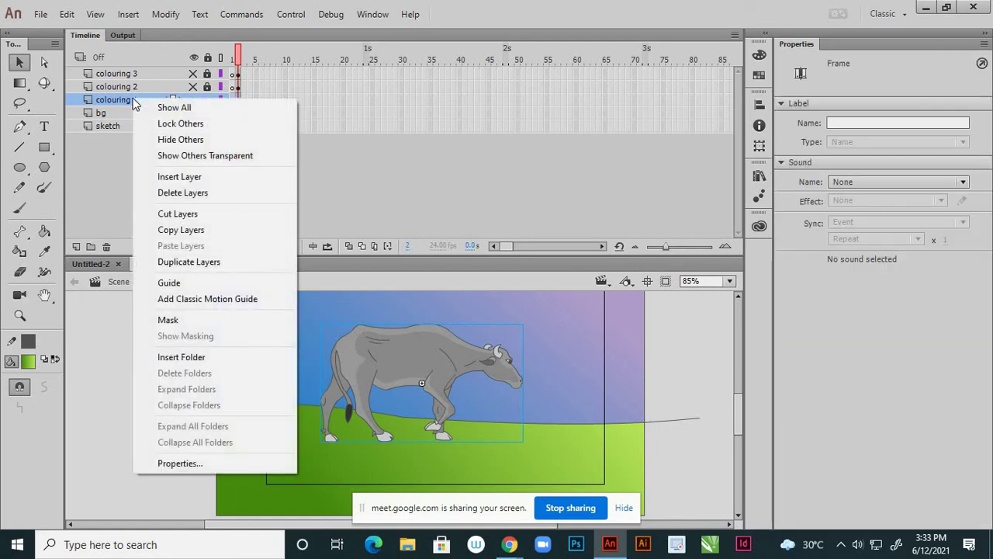
{"action": "left_click", "coordinate": [158, 263]}
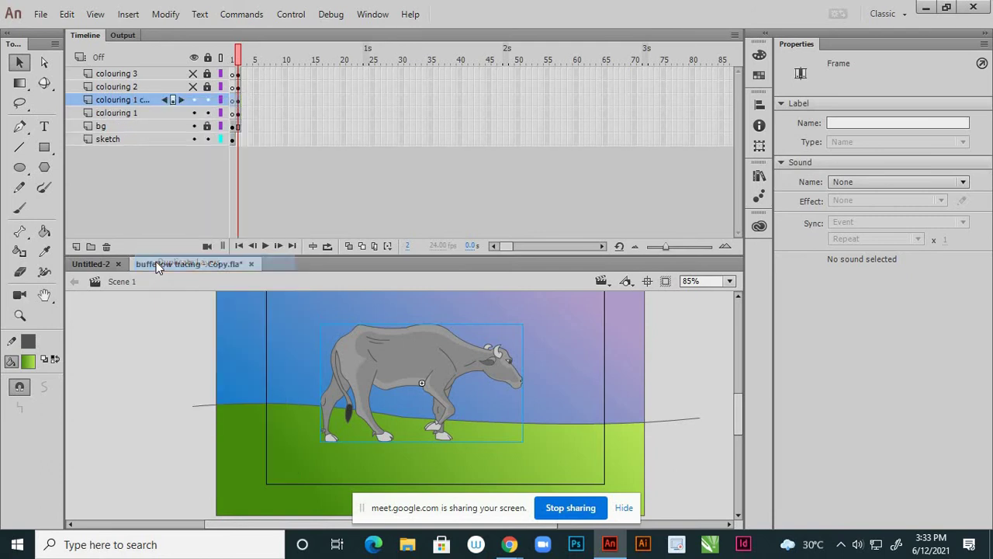
{"action": "left_click", "coordinate": [127, 115]}
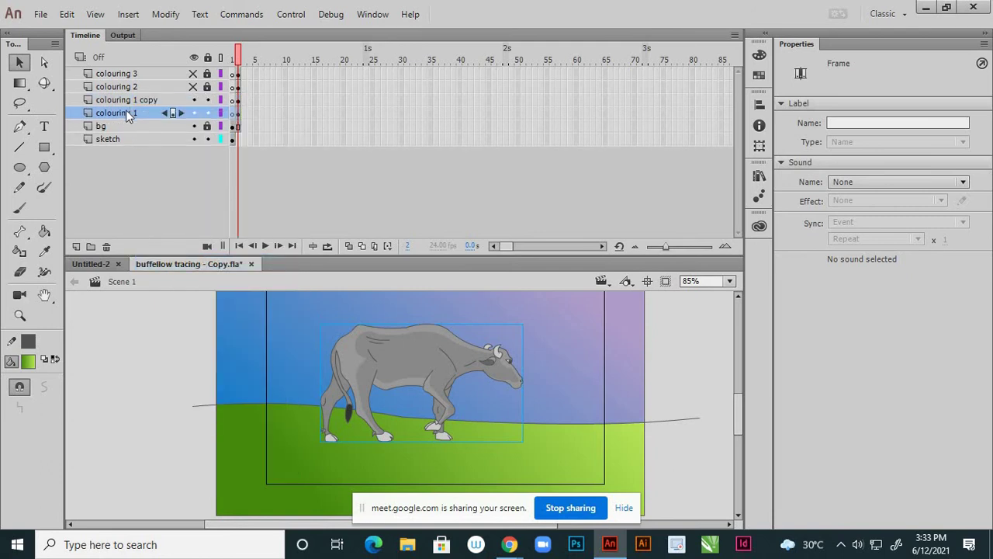
{"action": "double_click", "coordinate": [130, 115]}
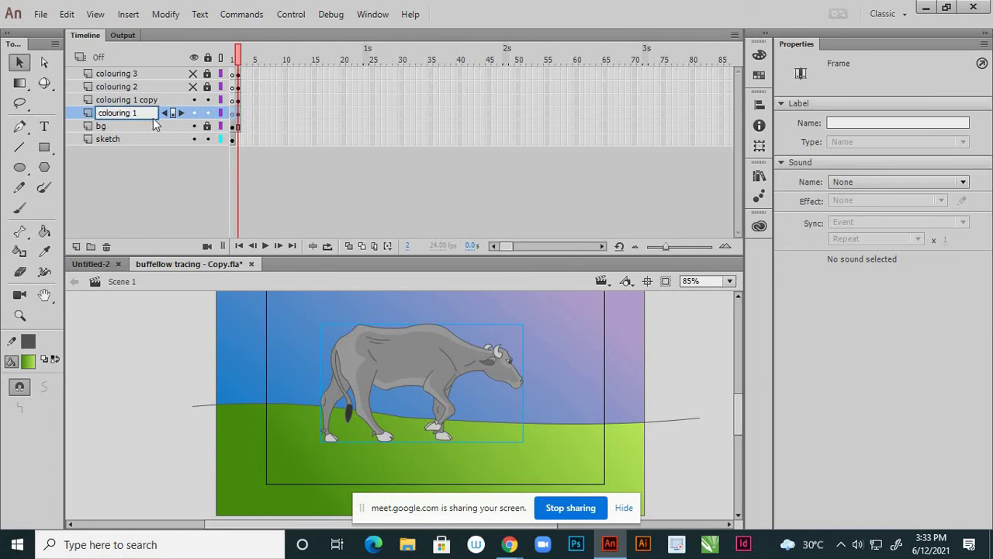
{"action": "left_click_drag", "start_coordinate": [138, 115], "coordinate": [88, 126]}
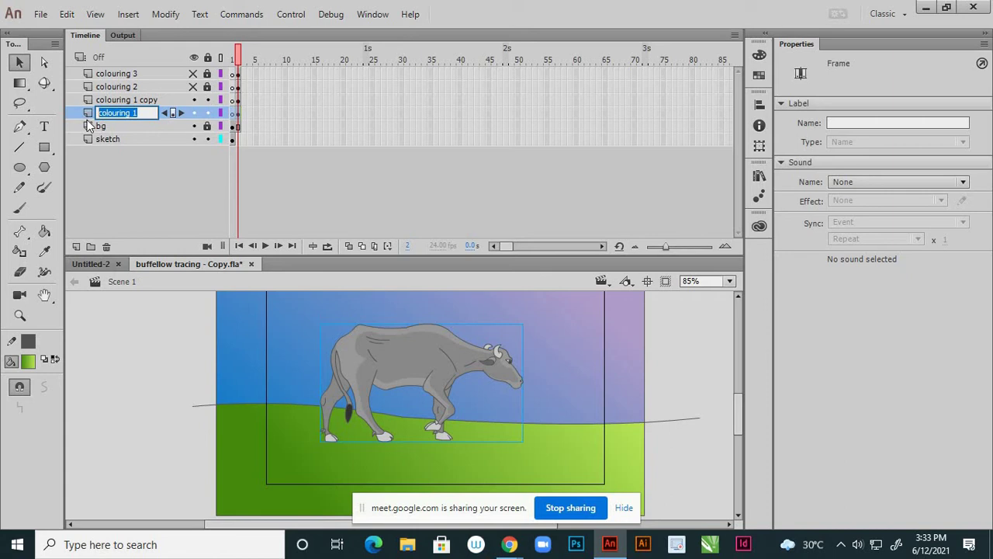
{"action": "type", "text": "shadow"}
{"action": "left_click", "coordinate": [148, 180]}
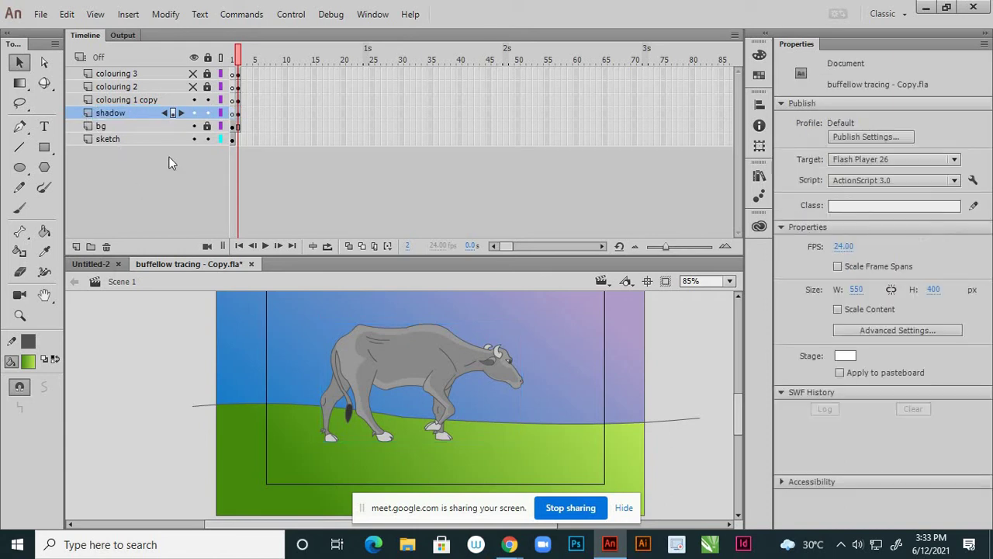
With colouring 1 copy locked, select the buffalo on the shadow layer with Free Transform and enlarge the stage area.
{"action": "left_click", "coordinate": [236, 115]}
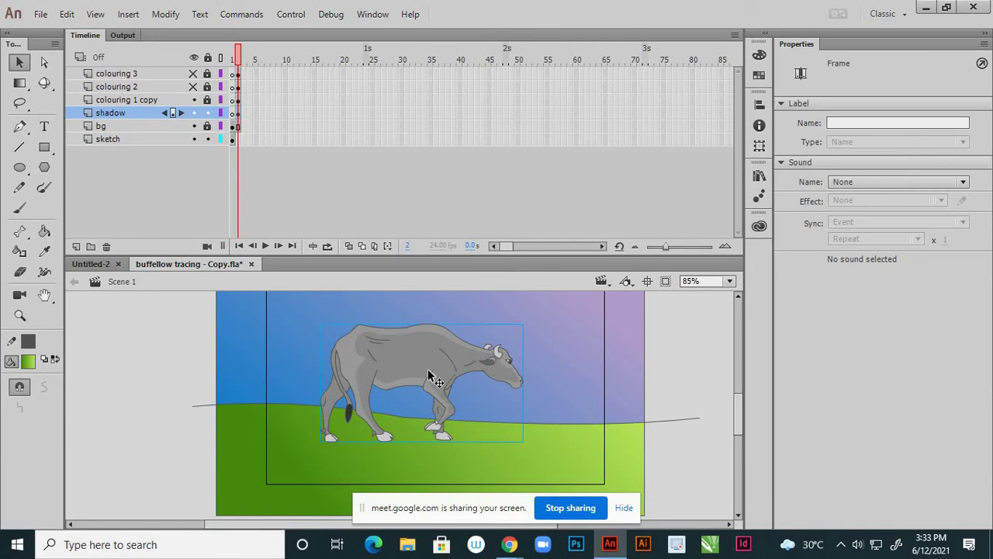
{"action": "left_click", "coordinate": [19, 83]}
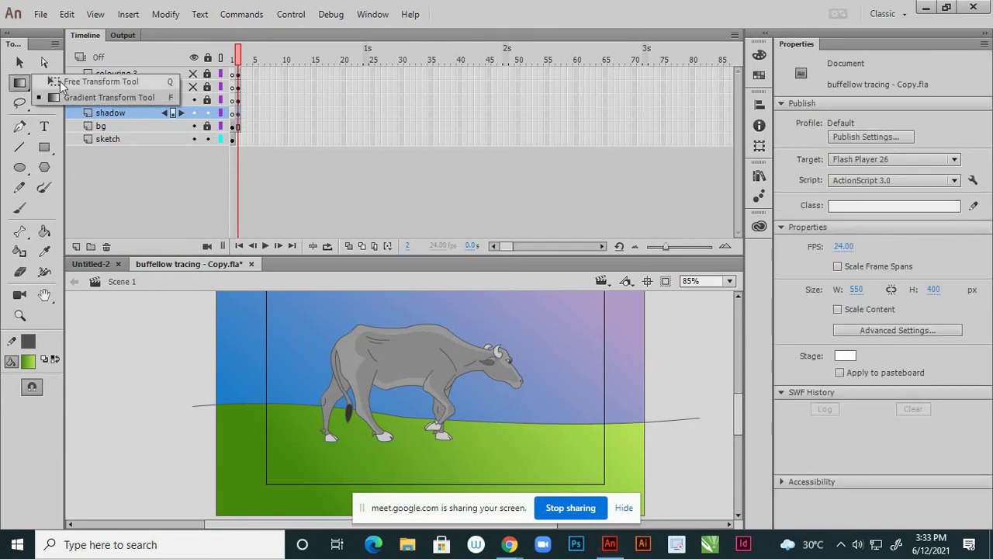
{"action": "left_click", "coordinate": [403, 365]}
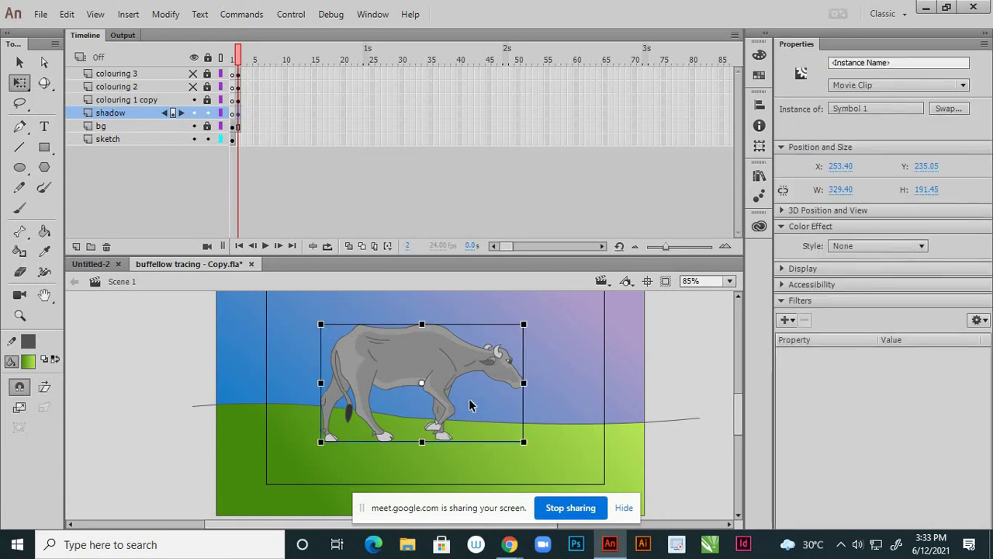
{"action": "scroll", "coordinate": [500, 384], "scroll_direction": "down", "scroll_amount": 1}
{"action": "scroll", "coordinate": [432, 400], "scroll_direction": "up", "scroll_amount": 1}
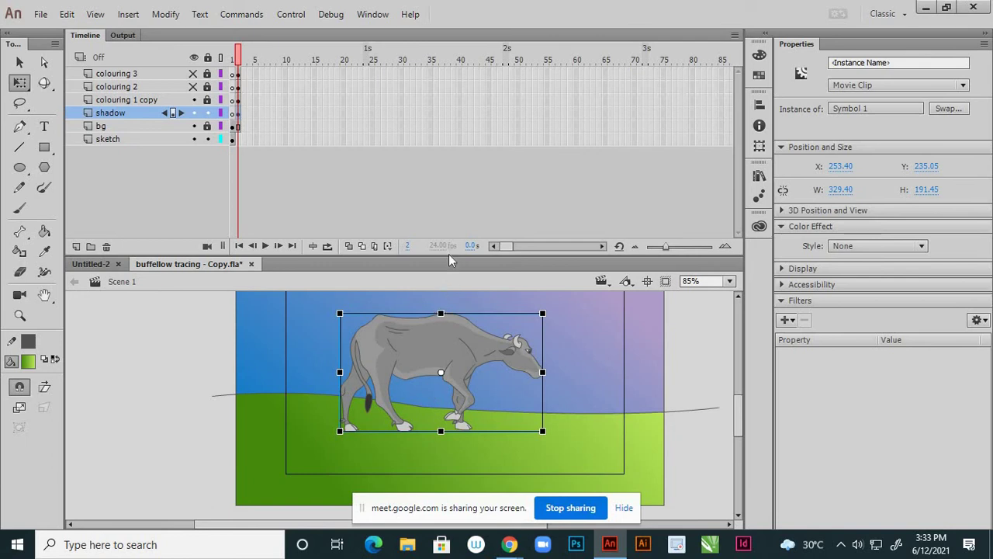
{"action": "left_click_drag", "start_coordinate": [450, 257], "coordinate": [456, 189]}
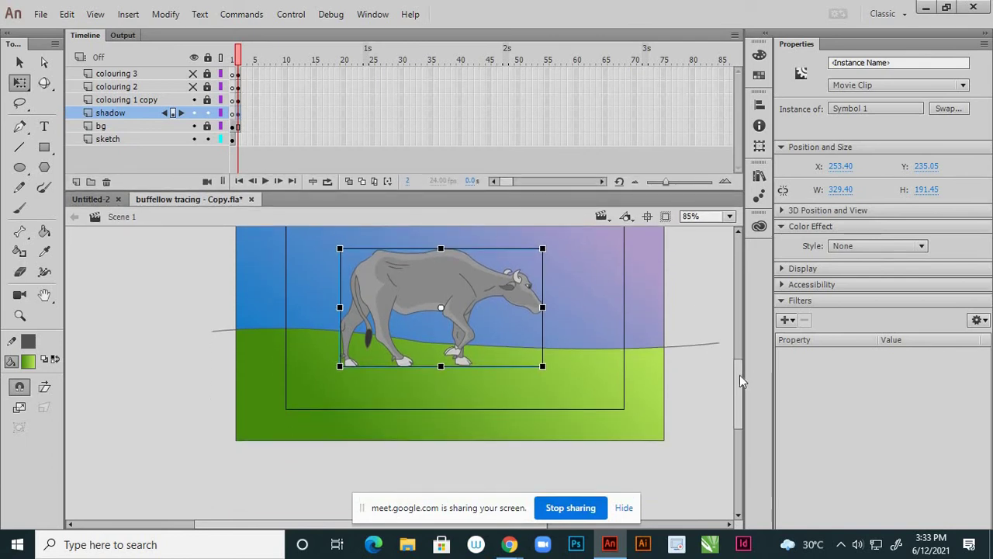
{"action": "scroll", "coordinate": [741, 381], "scroll_direction": "up", "scroll_amount": 2}
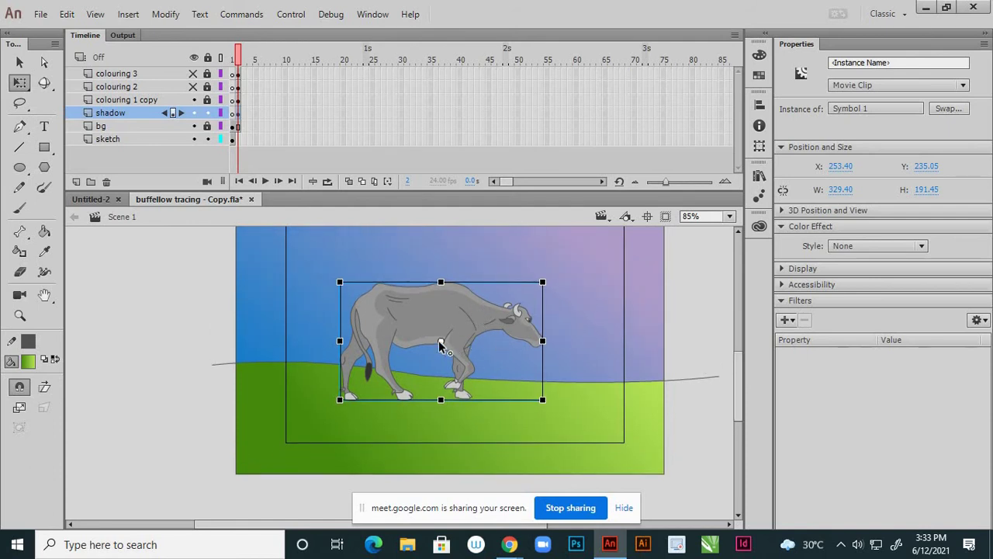
Move the shadow buffalo's transformation point from its centre down to the lower edge between the hooves.
{"action": "left_click", "coordinate": [434, 396]}
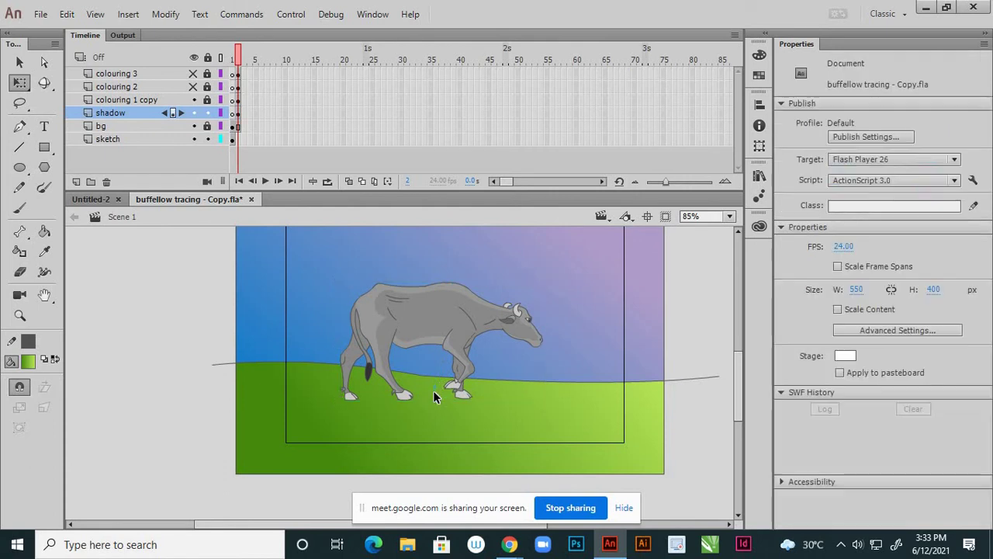
{"action": "left_click", "coordinate": [444, 353]}
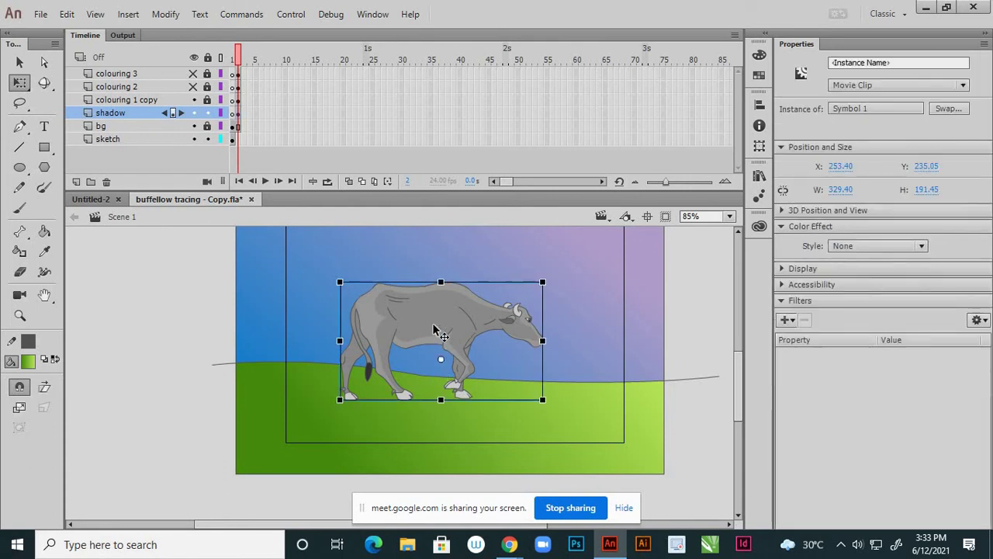
{"action": "left_click_drag", "start_coordinate": [443, 361], "coordinate": [440, 392]}
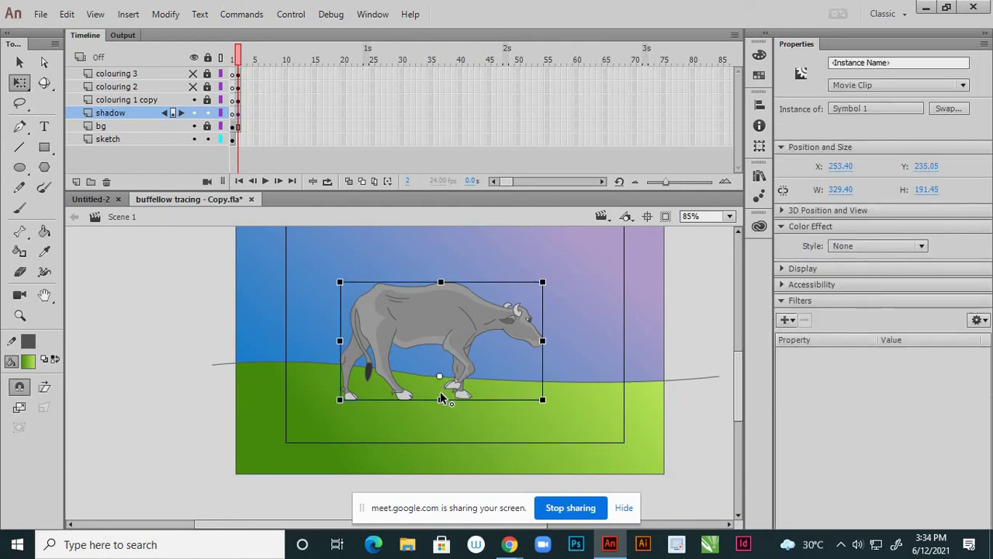
{"action": "double_click", "coordinate": [440, 395]}
{"action": "left_click_drag", "start_coordinate": [440, 340], "coordinate": [441, 359]}
{"action": "left_click", "coordinate": [440, 397]}
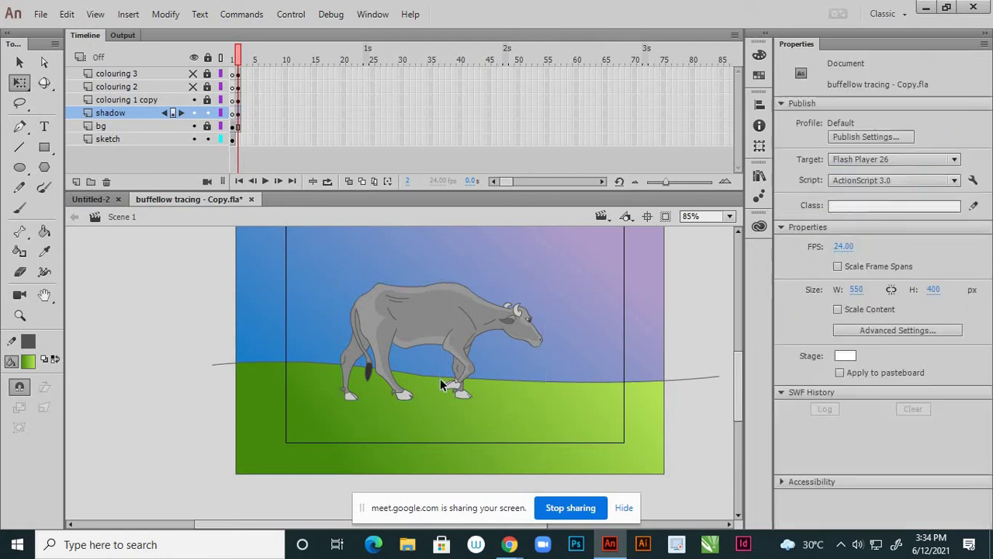
{"action": "left_click", "coordinate": [453, 328]}
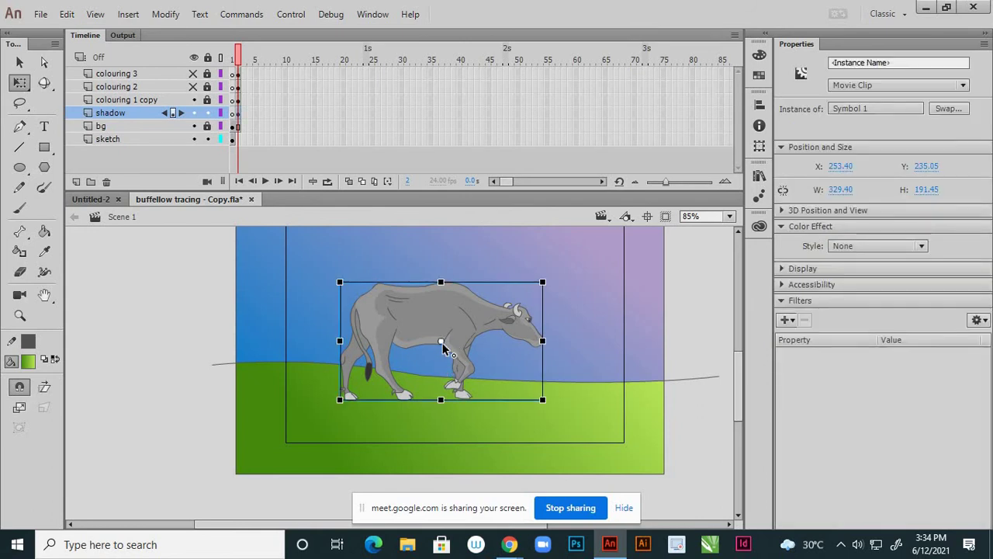
{"action": "left_click_drag", "start_coordinate": [441, 344], "coordinate": [439, 397]}
Squash the shadow buffalo down to a slightly slanted strip about 334 by 10 px at the hooves.
{"action": "left_click_drag", "start_coordinate": [441, 280], "coordinate": [444, 393]}
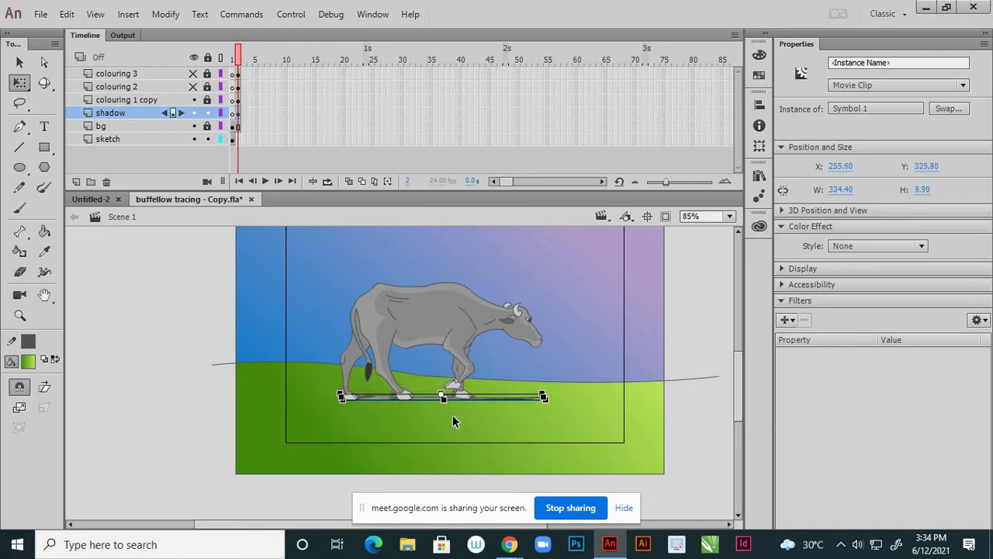
{"action": "left_click", "coordinate": [456, 435]}
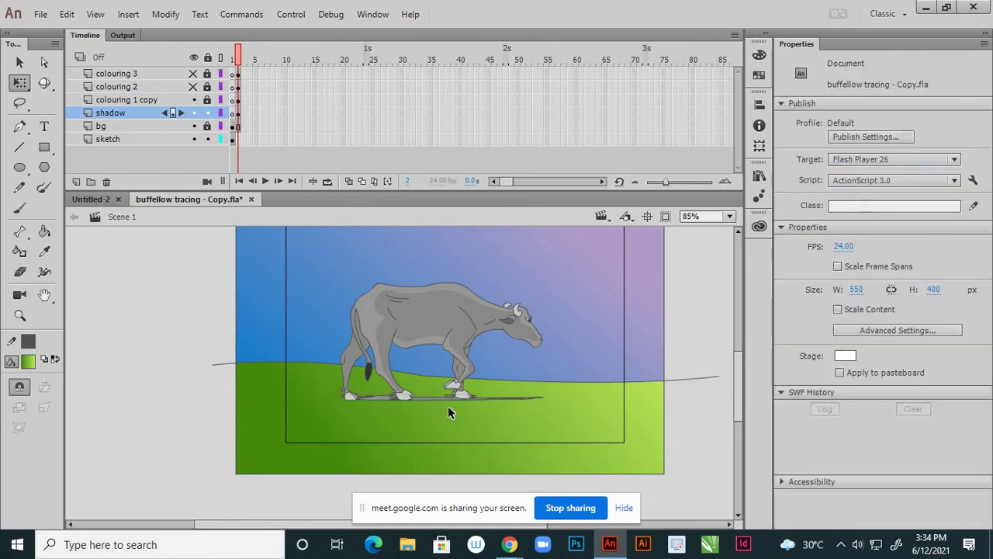
{"action": "left_click", "coordinate": [443, 398]}
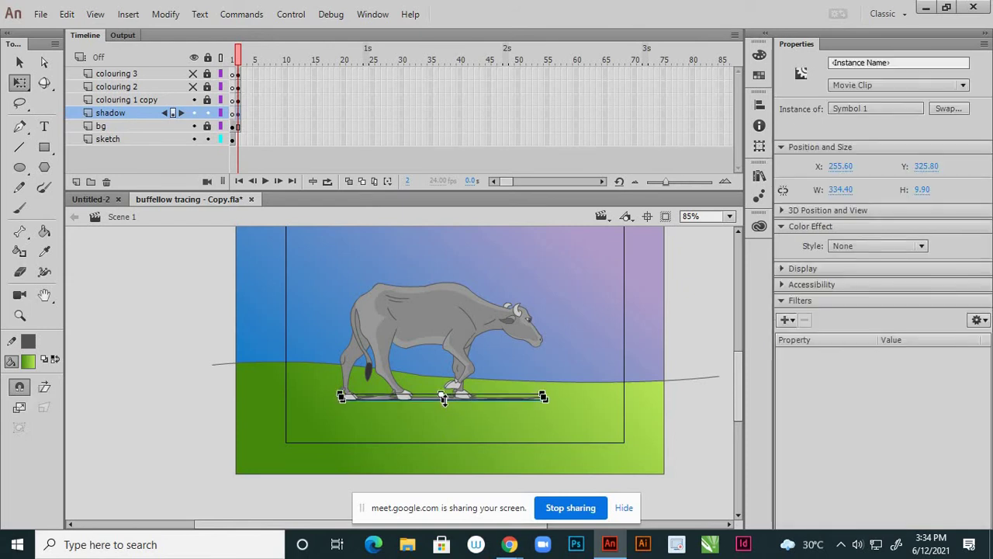
Try stretching the flattened shadow to about 39 px high, and undo the change.
{"action": "scroll", "coordinate": [444, 418], "scroll_direction": "up", "scroll_amount": 3}
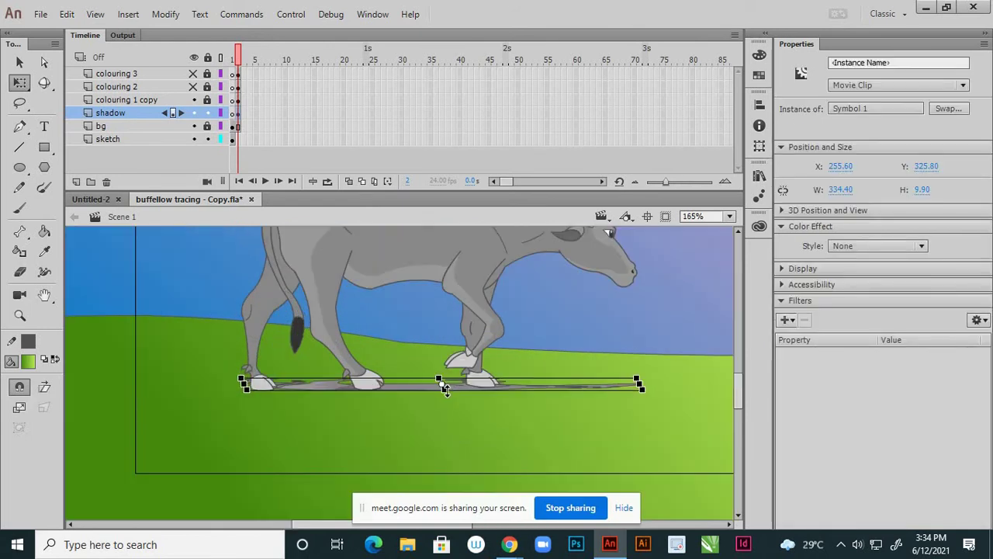
{"action": "left_click_drag", "start_coordinate": [446, 388], "coordinate": [448, 409]}
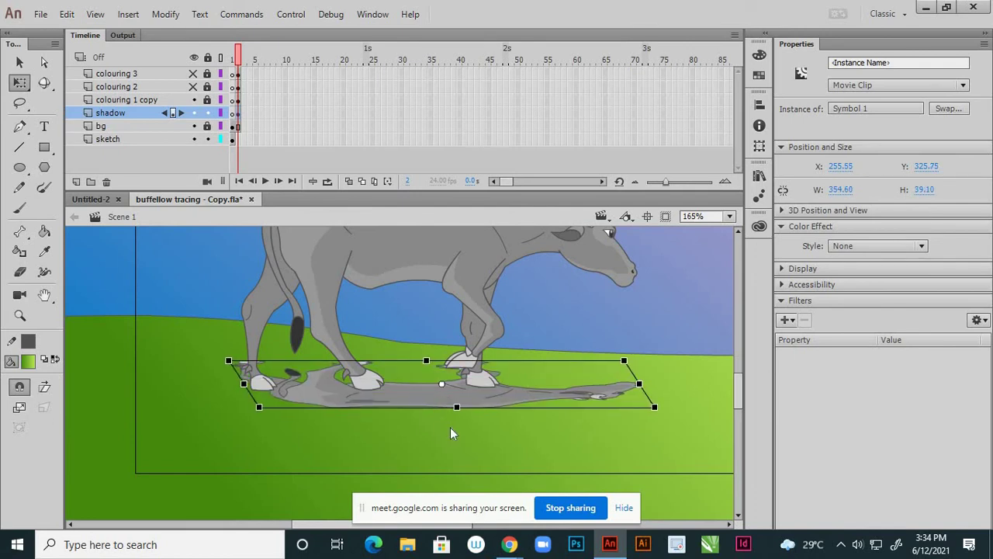
{"action": "key", "text": "ctrl+z"}
{"action": "key", "text": "ctrl+z"}
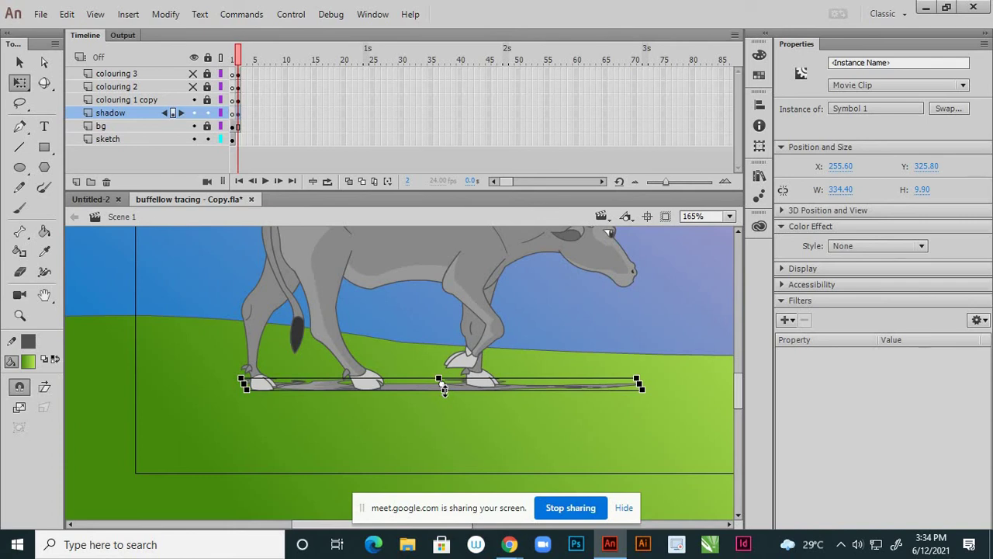
Try to heighten the flattened artwork inside the symbol, undo it and return to the scene.
{"action": "double_click", "coordinate": [443, 391]}
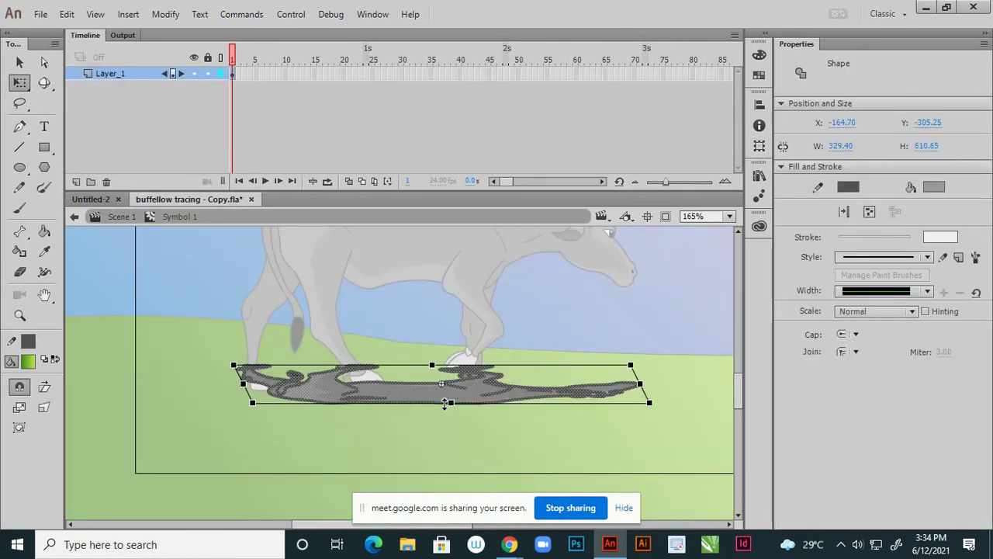
{"action": "left_click", "coordinate": [73, 217]}
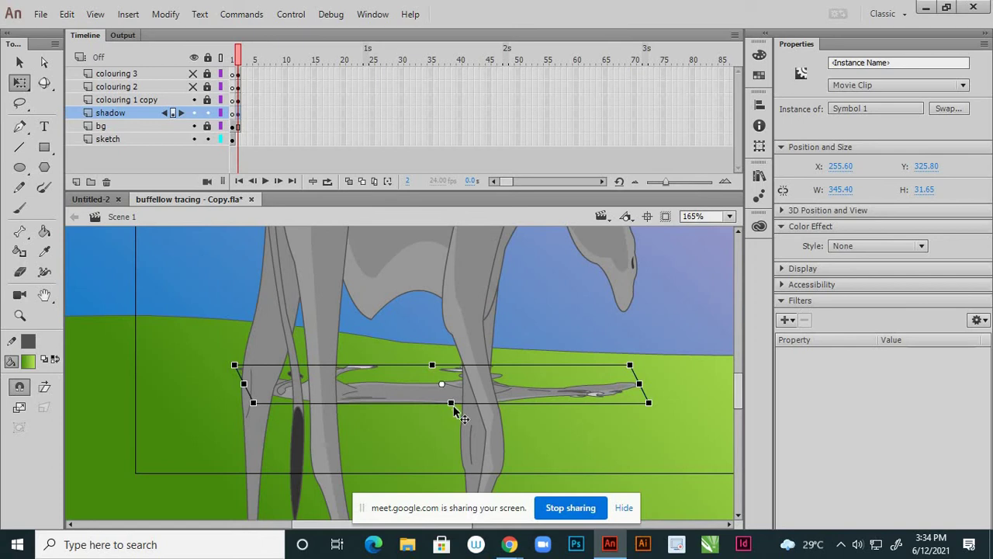
{"action": "double_click", "coordinate": [452, 405]}
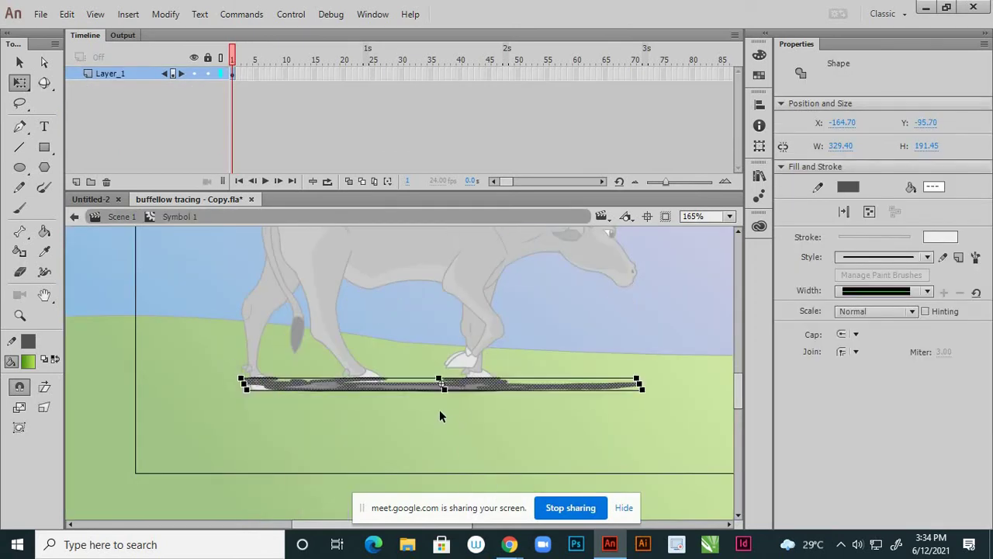
{"action": "double_click", "coordinate": [439, 415]}
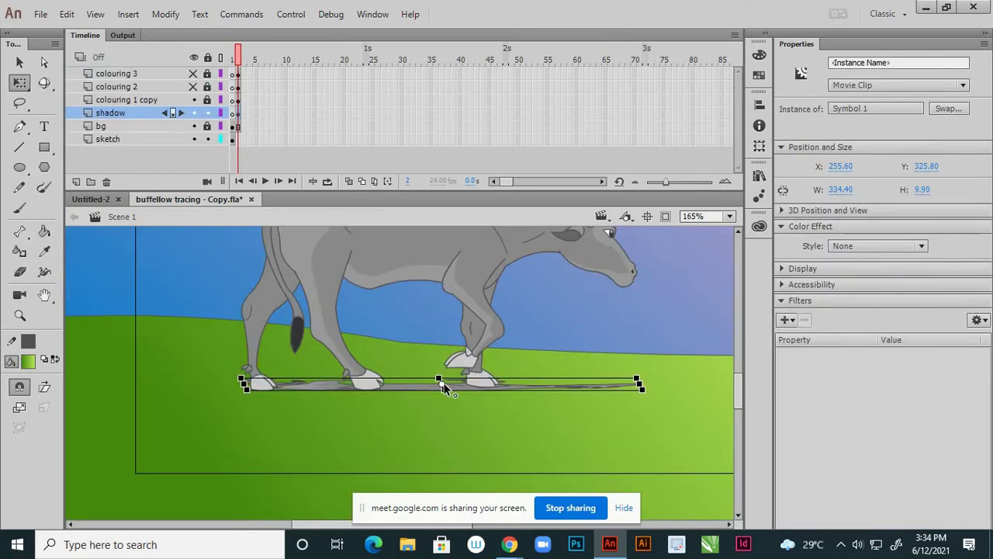
{"action": "double_click", "coordinate": [444, 388]}
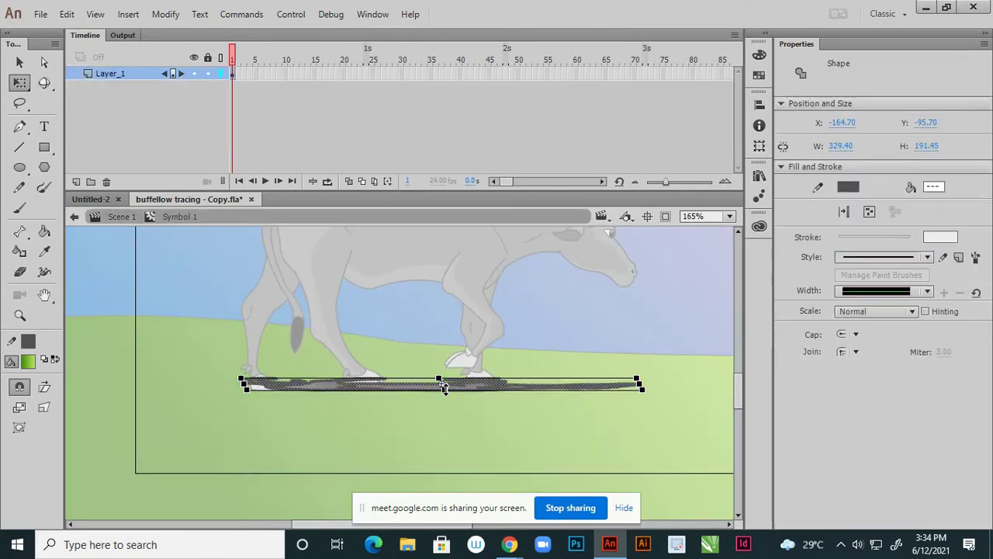
{"action": "left_click", "coordinate": [74, 218]}
Increase the flattened shadow's height slightly, to about 17 px.
{"action": "scroll", "coordinate": [394, 384], "scroll_direction": "up", "scroll_amount": 3}
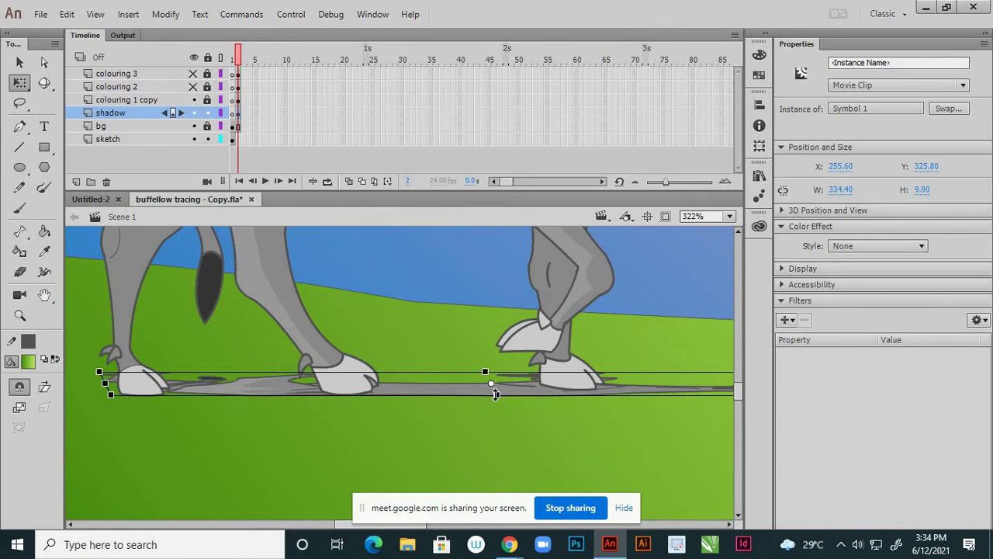
{"action": "left_click_drag", "start_coordinate": [496, 395], "coordinate": [497, 404]}
{"action": "scroll", "coordinate": [318, 380], "scroll_direction": "down", "scroll_amount": 4}
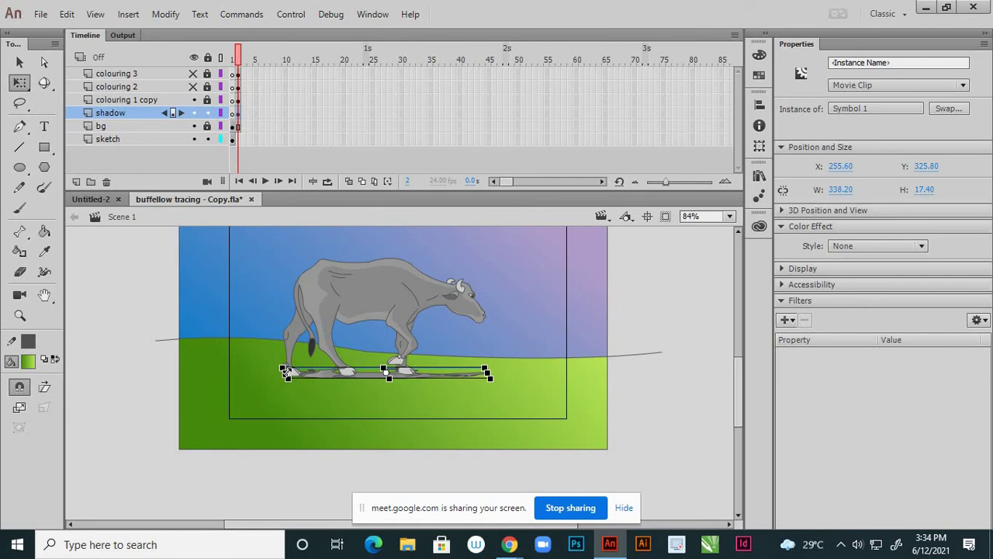
Inside the buffalo symbol, widen the artwork evenly about its centre to about 648 px and return to the scene.
{"action": "double_click", "coordinate": [286, 372]}
{"action": "left_click_drag", "start_coordinate": [140, 366], "coordinate": [184, 369]}
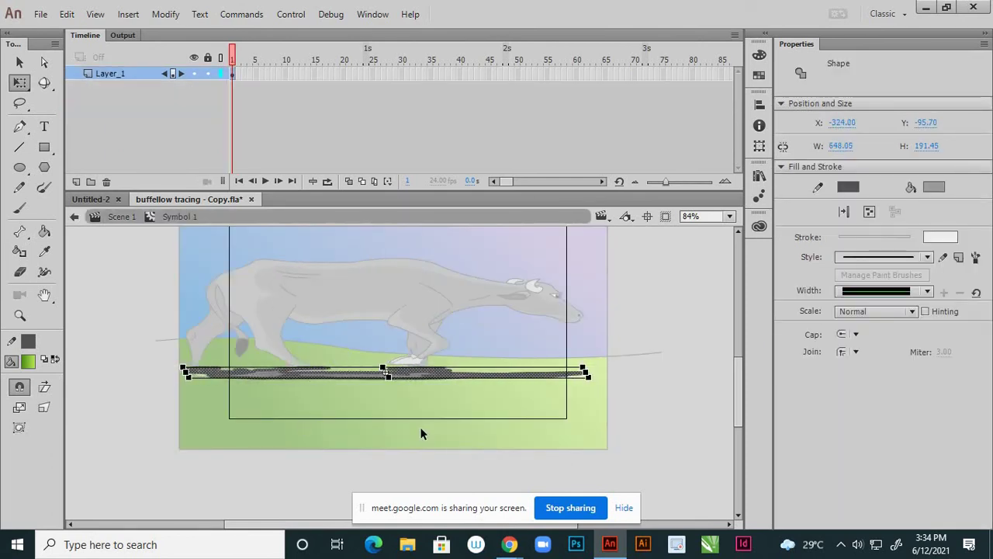
{"action": "double_click", "coordinate": [152, 267]}
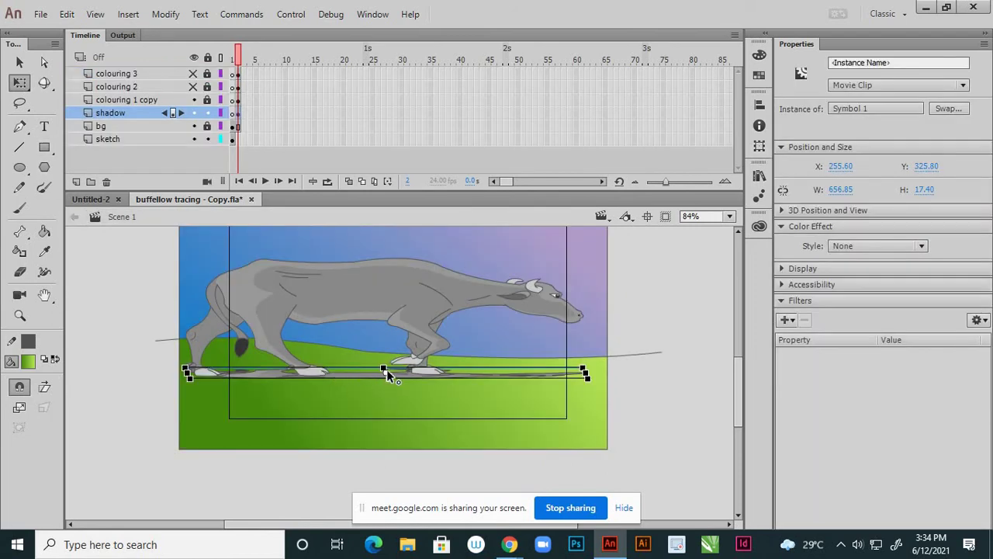
Move the shadow's transformation point to its tail-side end, shorten it from the head side and reselect the shadow layer's keyframe.
{"action": "left_click_drag", "start_coordinate": [385, 372], "coordinate": [201, 373]}
{"action": "left_click_drag", "start_coordinate": [586, 374], "coordinate": [481, 374]}
{"action": "left_click", "coordinate": [463, 386]}
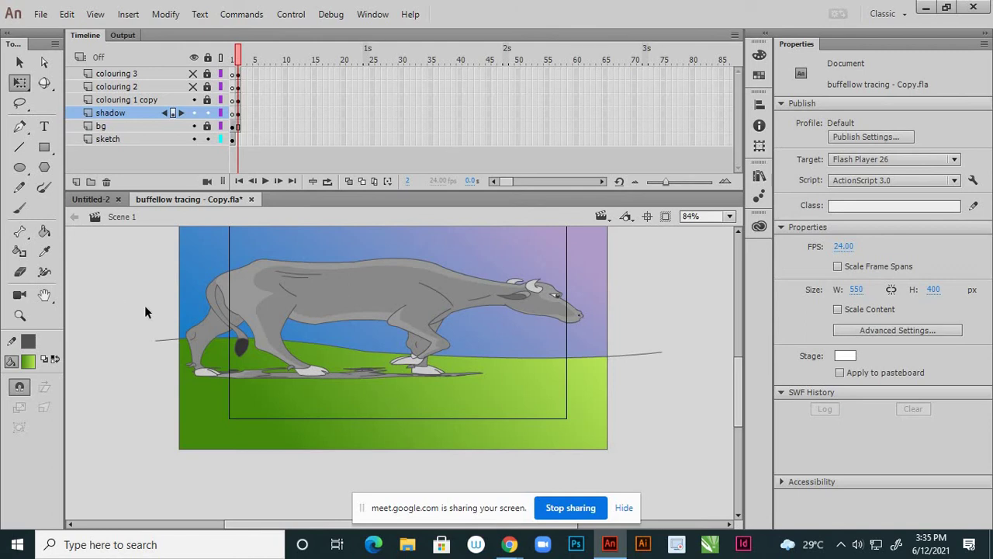
{"action": "scroll", "coordinate": [540, 352], "scroll_direction": "down", "scroll_amount": 3}
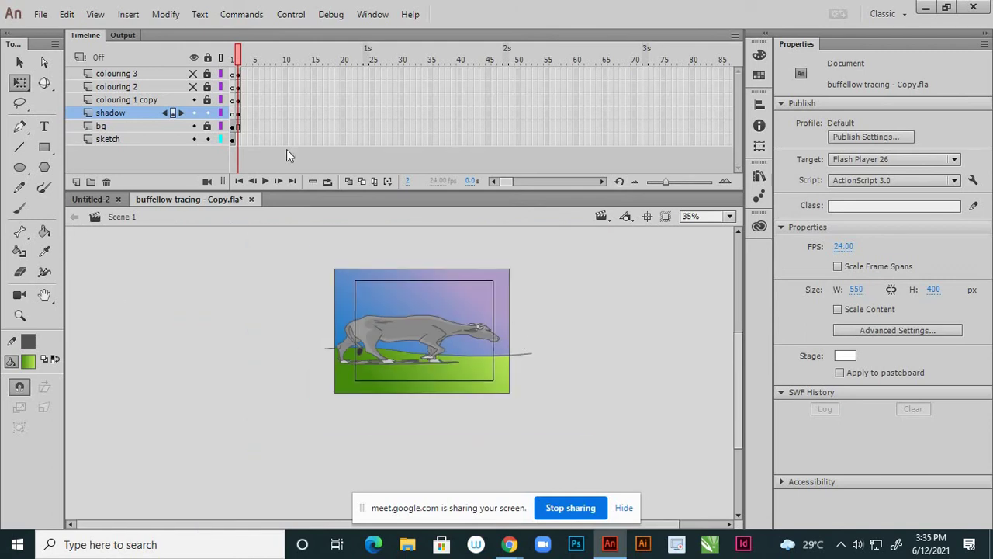
{"action": "left_click", "coordinate": [238, 114]}
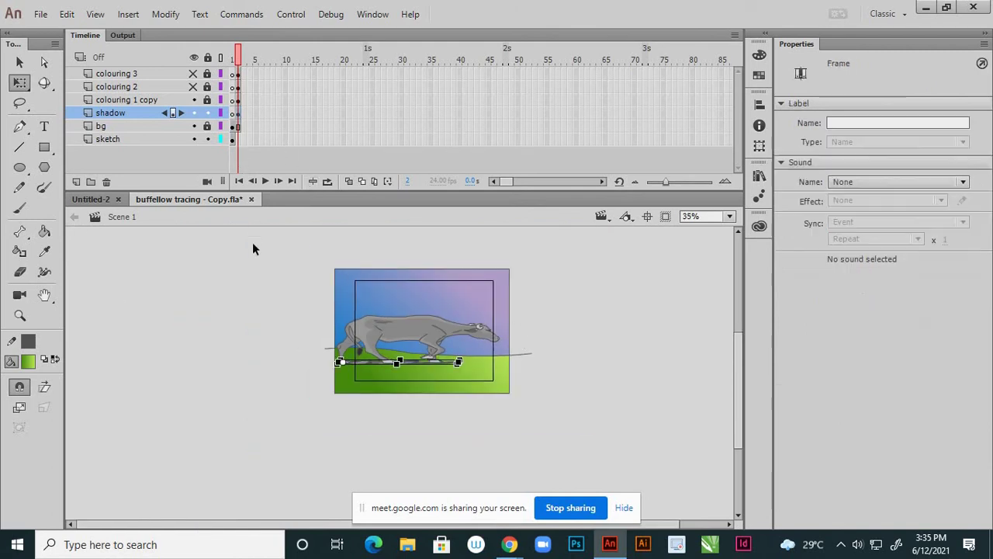
Undo the recent shortening of the flattened shadow and the move of its transformation point.
{"action": "left_click", "coordinate": [323, 293]}
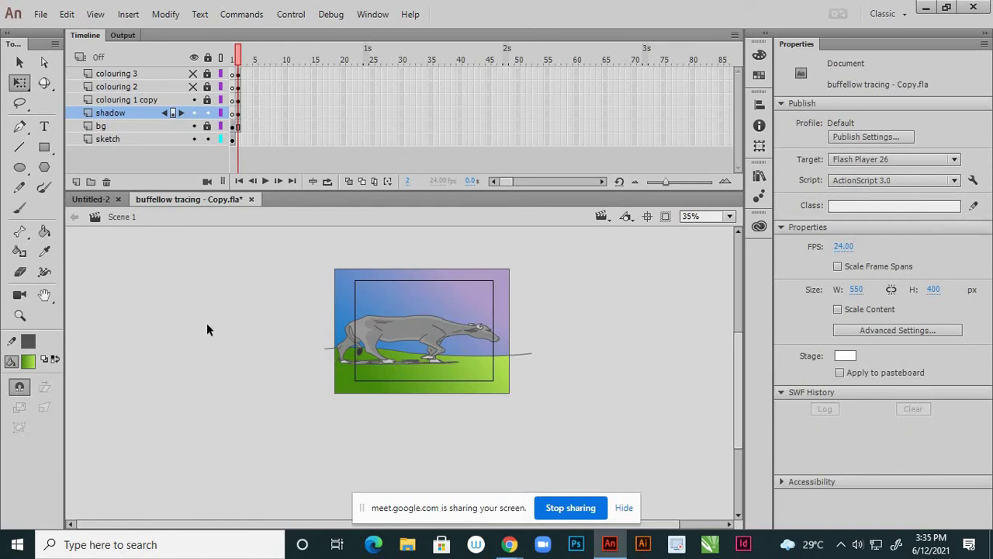
{"action": "key", "text": "ctrl+a"}
{"action": "key", "text": "ctrl+z"}
{"action": "key", "text": "ctrl+z"}
{"action": "key", "text": "ctrl+z"}
{"action": "key", "text": "ctrl+z"}
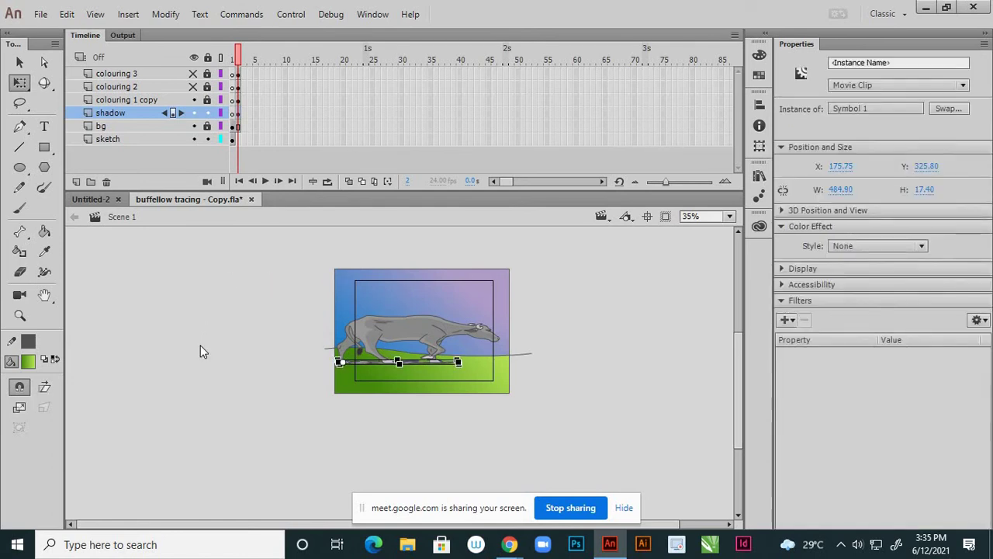
{"action": "key", "text": "ctrl+e"}
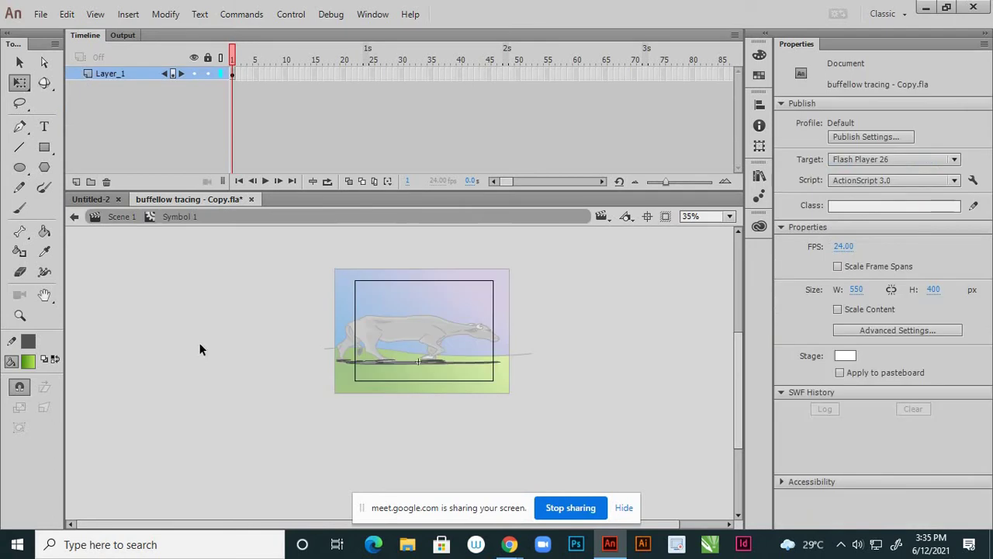
{"action": "left_click", "coordinate": [74, 218]}
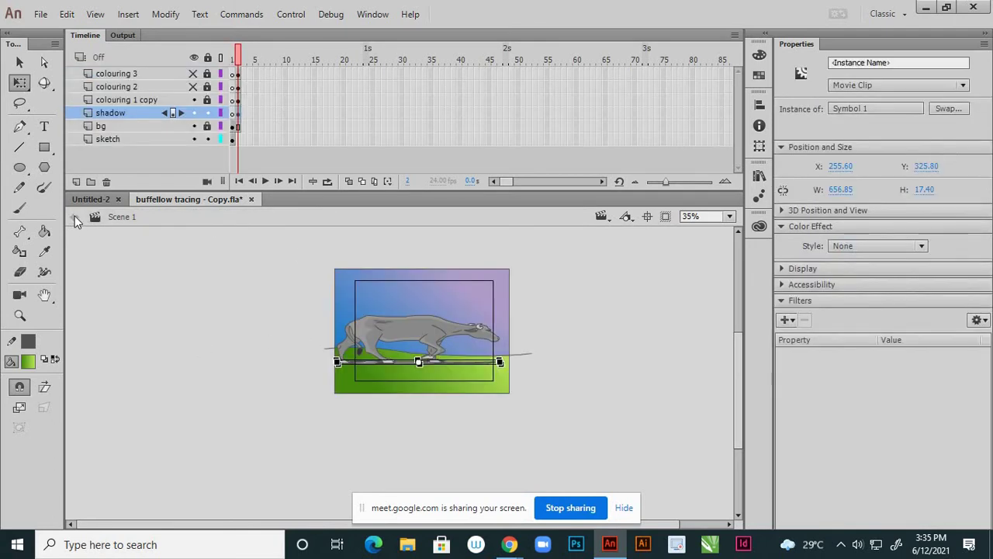
Undo the widening of the artwork inside the buffalo symbol, return to the scene and clear the selection.
{"action": "key", "text": "ctrl+e"}
{"action": "key", "text": "ctrl+z"}
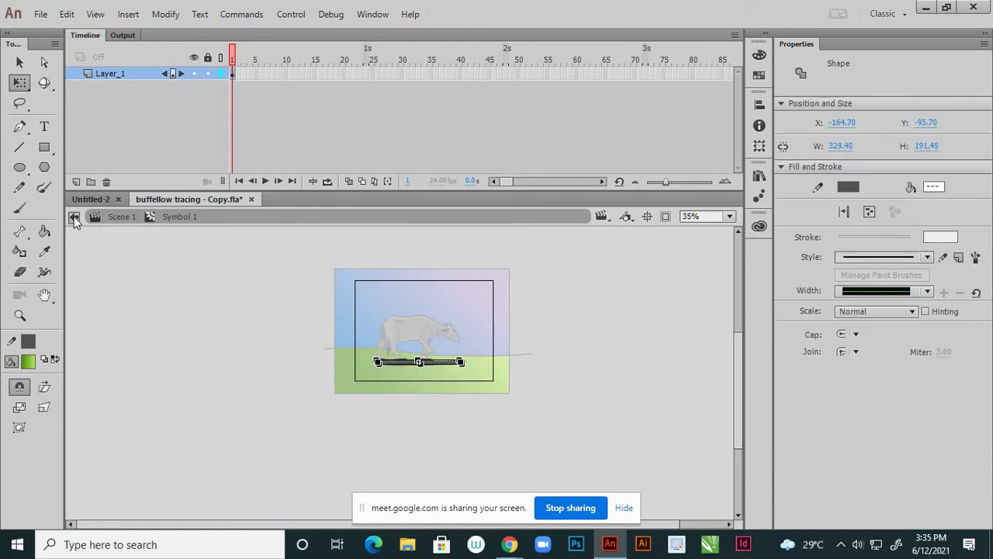
{"action": "left_click", "coordinate": [73, 217]}
{"action": "left_click", "coordinate": [228, 260]}
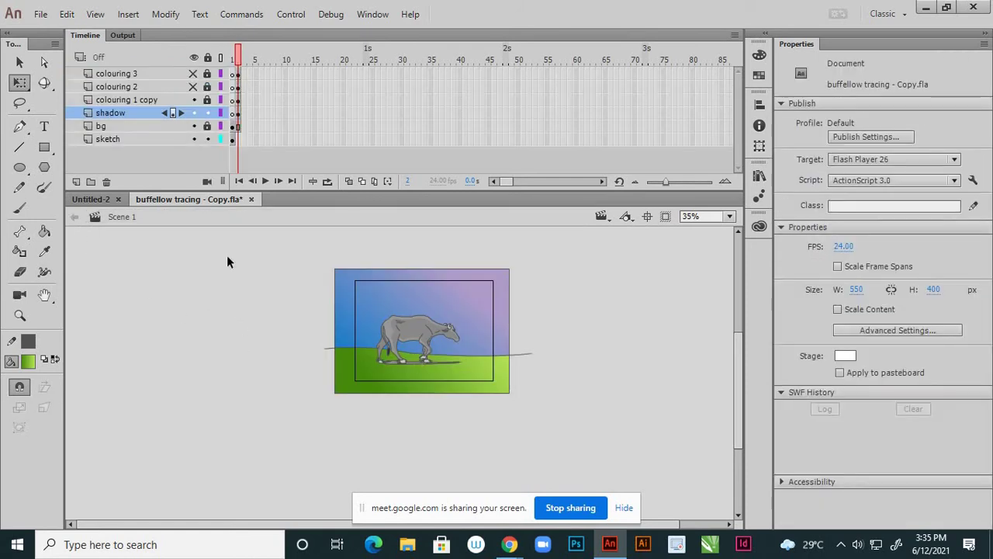
Check the shadow without the buffalo, move its transformation point to the tail-side end and shorten it from the head side to about 290 px.
{"action": "left_click", "coordinate": [194, 99]}
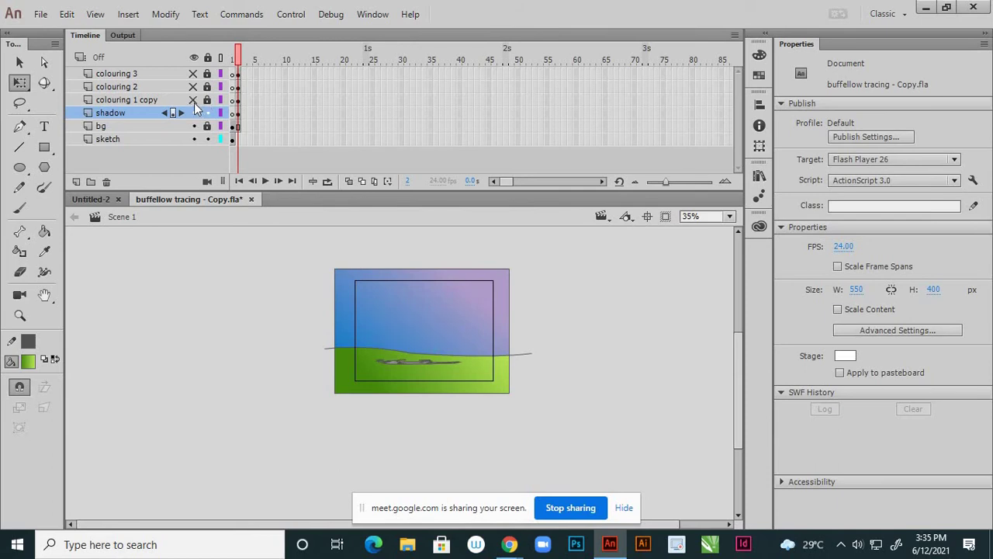
{"action": "left_click", "coordinate": [194, 99]}
{"action": "scroll", "coordinate": [419, 368], "scroll_direction": "up", "scroll_amount": 3}
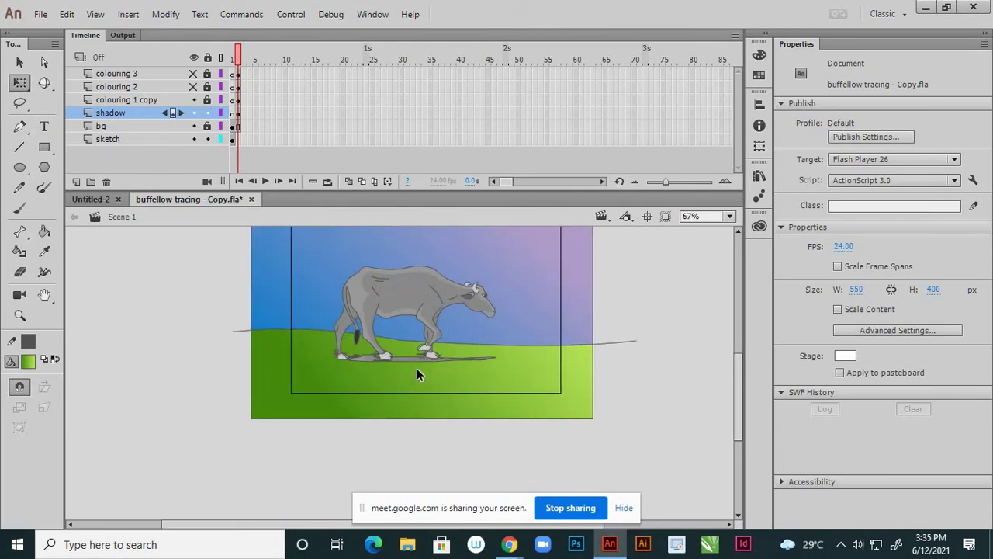
{"action": "left_click", "coordinate": [238, 113]}
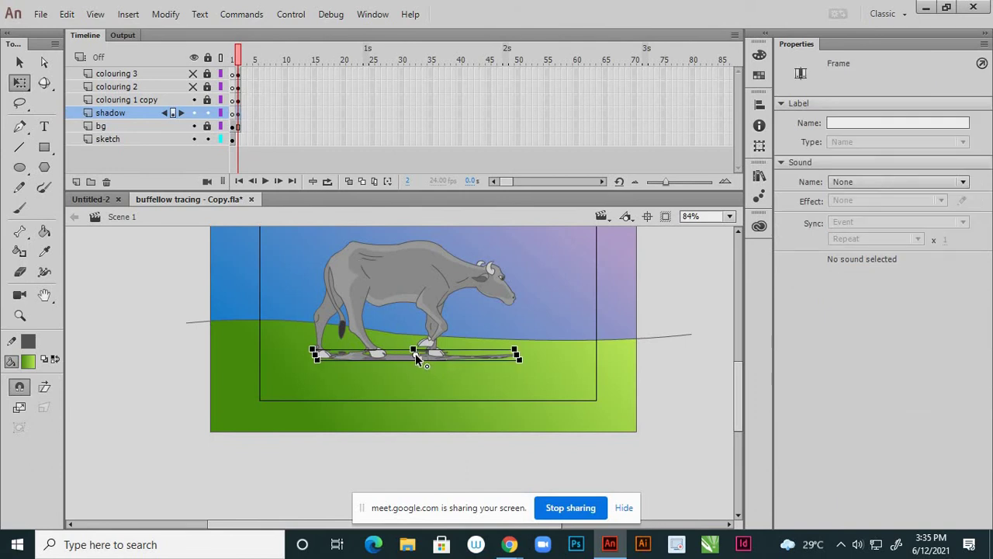
{"action": "left_click", "coordinate": [347, 363]}
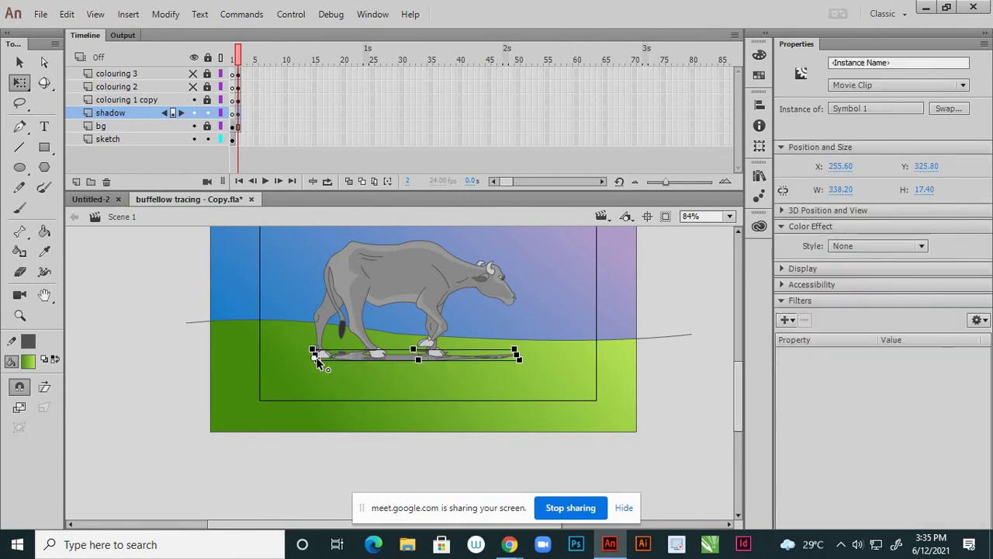
{"action": "left_click_drag", "start_coordinate": [517, 354], "coordinate": [448, 359]}
{"action": "left_click_drag", "start_coordinate": [478, 363], "coordinate": [490, 361]}
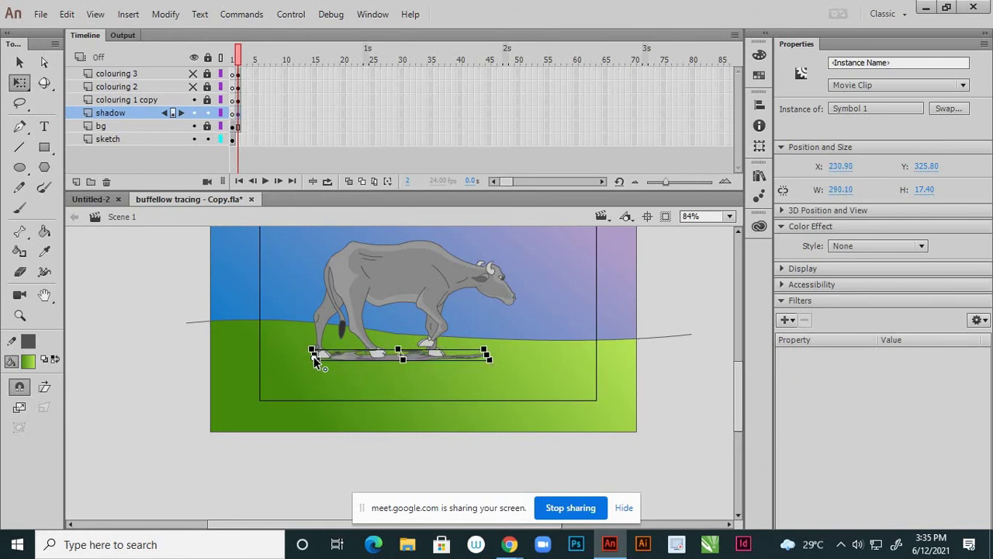
Move the shadow's transformation point to its head-side end and stretch the tail side outward to a width of about 381 px.
{"action": "left_click_drag", "start_coordinate": [315, 357], "coordinate": [489, 357]}
{"action": "left_click_drag", "start_coordinate": [311, 355], "coordinate": [261, 355]}
{"action": "left_click", "coordinate": [19, 62]}
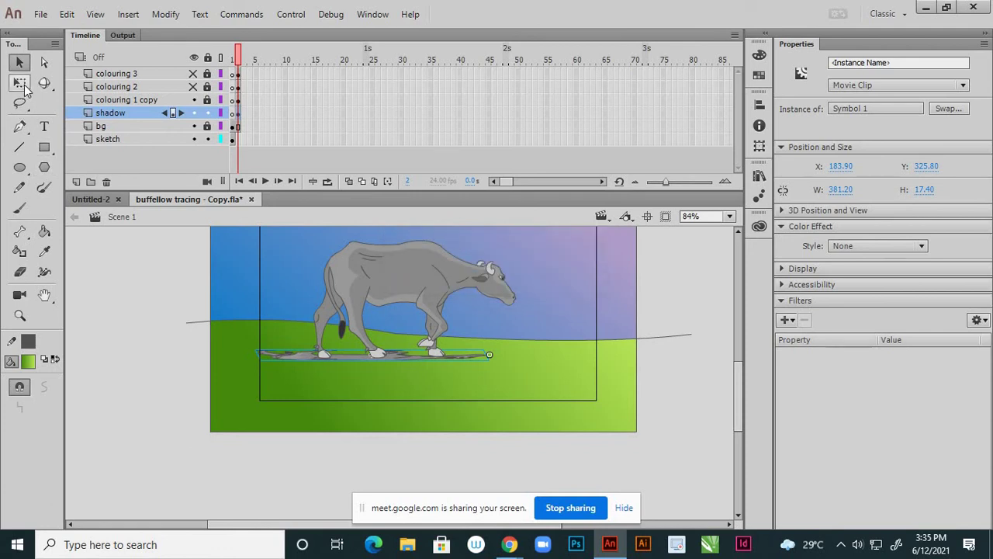
{"action": "left_click", "coordinate": [22, 84]}
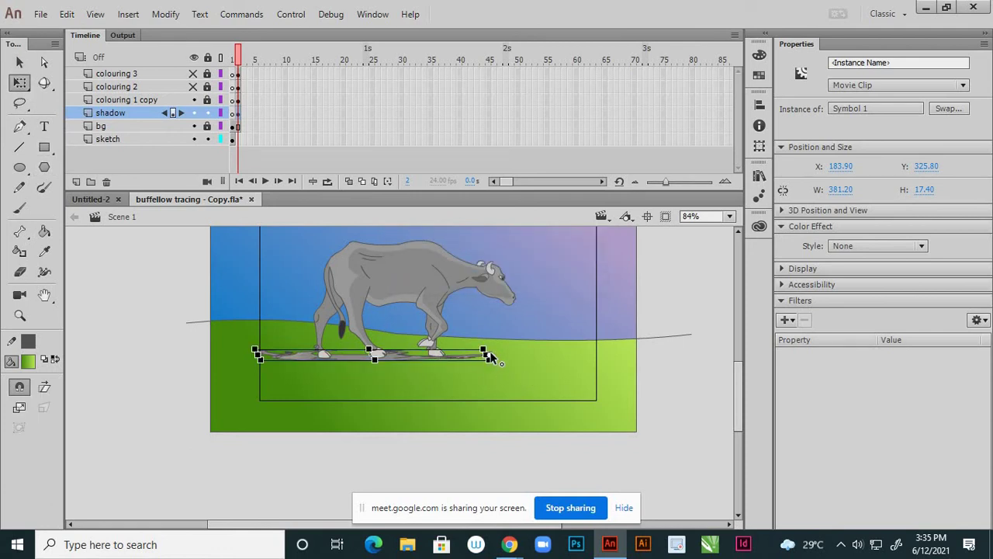
Nudge the stretched shadow horizontally toward the buffalo's head to an X position of about 201 px.
{"action": "key", "text": "Right"}
{"action": "key", "text": "Right"}
{"action": "key", "text": "Right"}
{"action": "key", "text": "Right"}
{"action": "key", "text": "Right"}
{"action": "key", "text": "Right"}
{"action": "key", "text": "Right"}
{"action": "key", "text": "Right"}
{"action": "key", "text": "Right"}
{"action": "key", "text": "Right"}
{"action": "key", "text": "Right"}
{"action": "key", "text": "Right"}
{"action": "key", "text": "Right"}
{"action": "key", "text": "Right"}
{"action": "key", "text": "Right"}
{"action": "key", "text": "Right"}
{"action": "key", "text": "Right"}
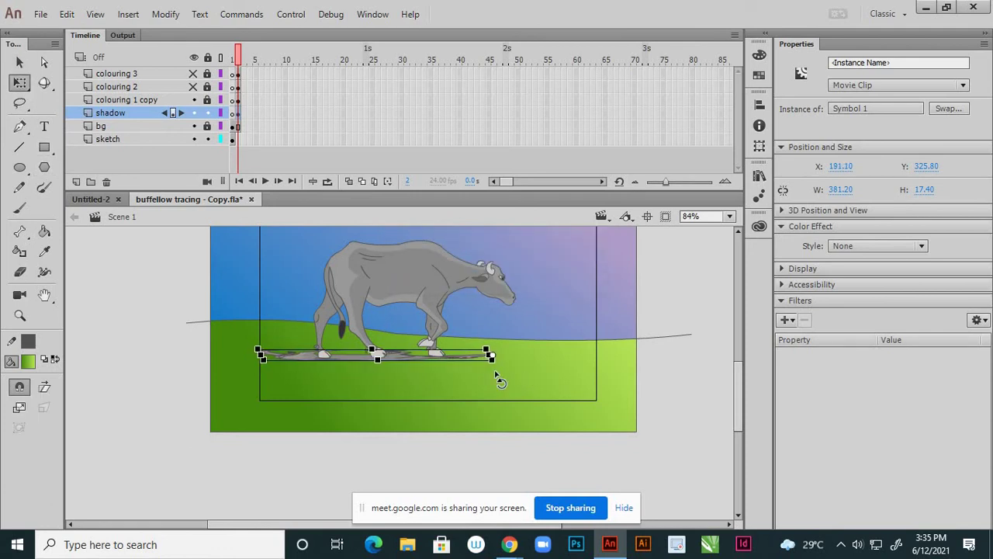
Apply a Brightness colour effect of -100% to the shadow instance.
{"action": "left_click", "coordinate": [19, 62]}
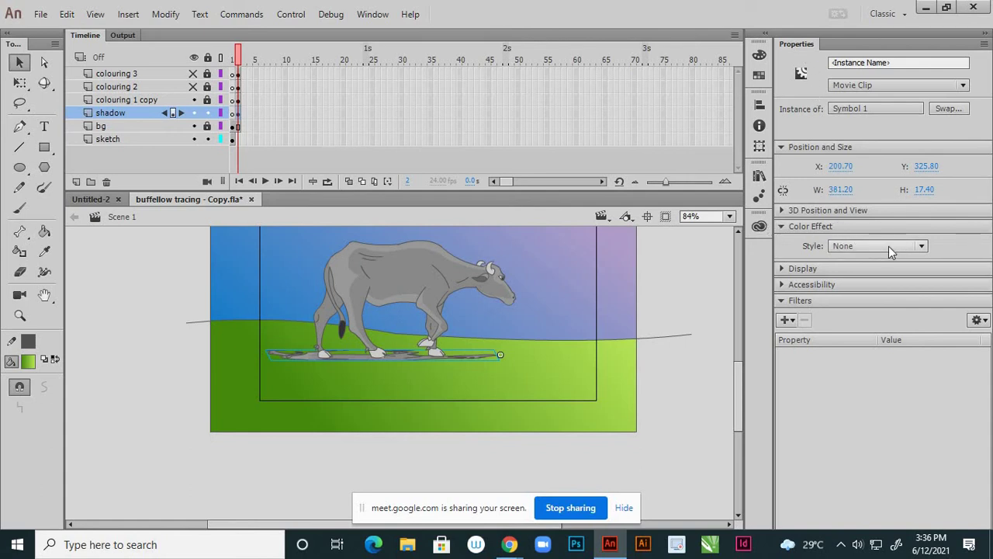
{"action": "left_click", "coordinate": [922, 247]}
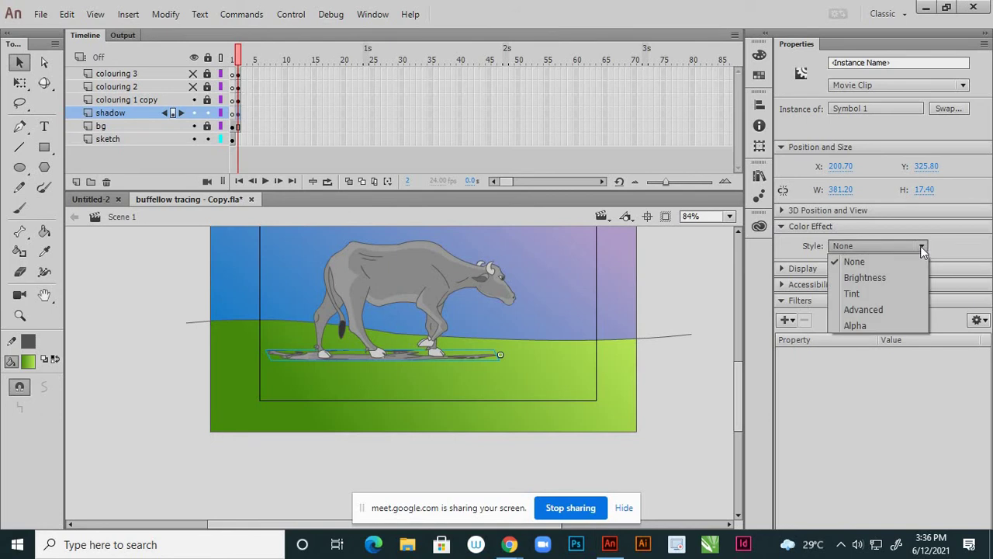
{"action": "left_click", "coordinate": [886, 279]}
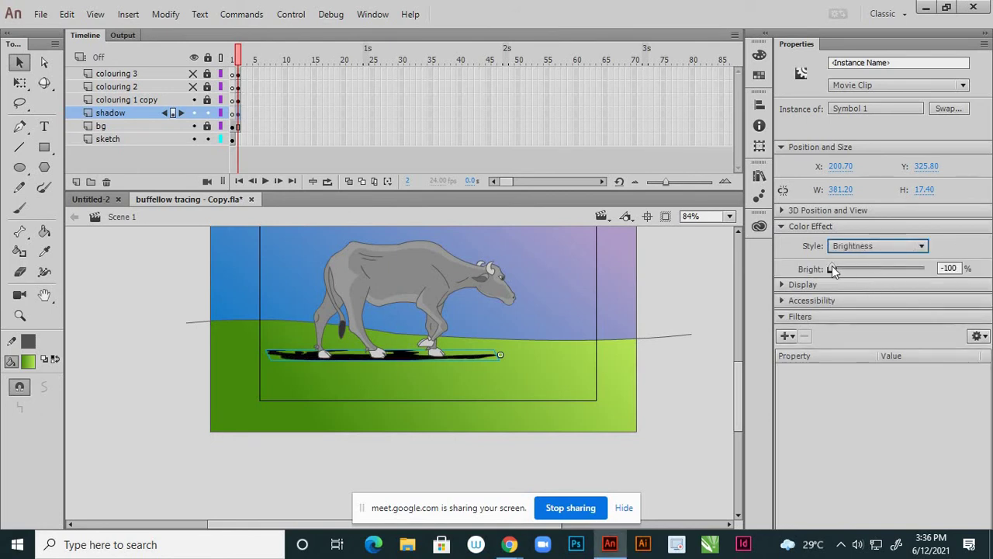
{"action": "mouse_move", "coordinate": [833, 266]}
{"action": "left_mouse_down"}
{"action": "mouse_move", "coordinate": [933, 279]}
{"action": "mouse_move", "coordinate": [824, 272]}
{"action": "left_mouse_up"}
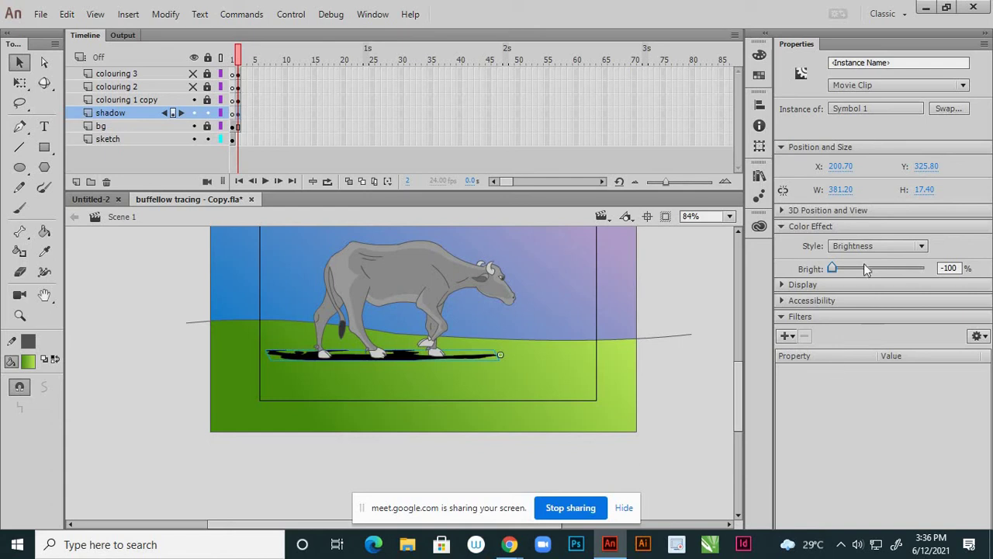
Add a Blur filter to the shadow with Blur X and Blur Y at 22 px.
{"action": "left_click", "coordinate": [786, 335]}
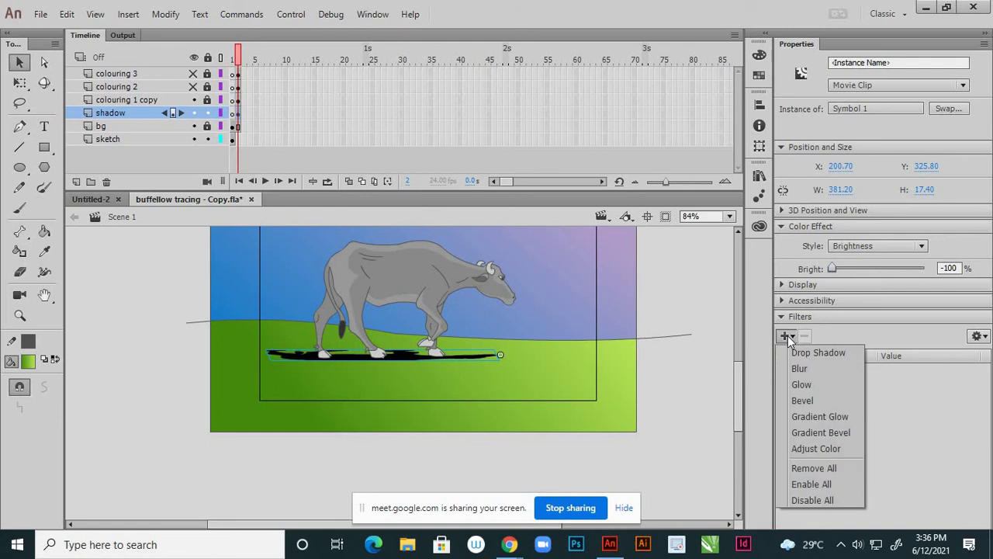
{"action": "left_click", "coordinate": [813, 368]}
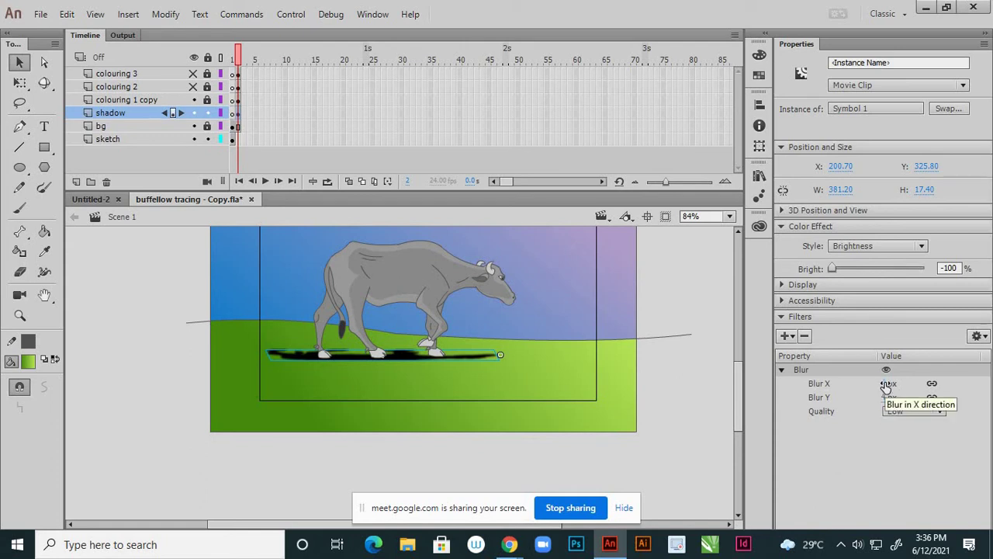
{"action": "left_click_drag", "start_coordinate": [886, 385], "coordinate": [900, 384]}
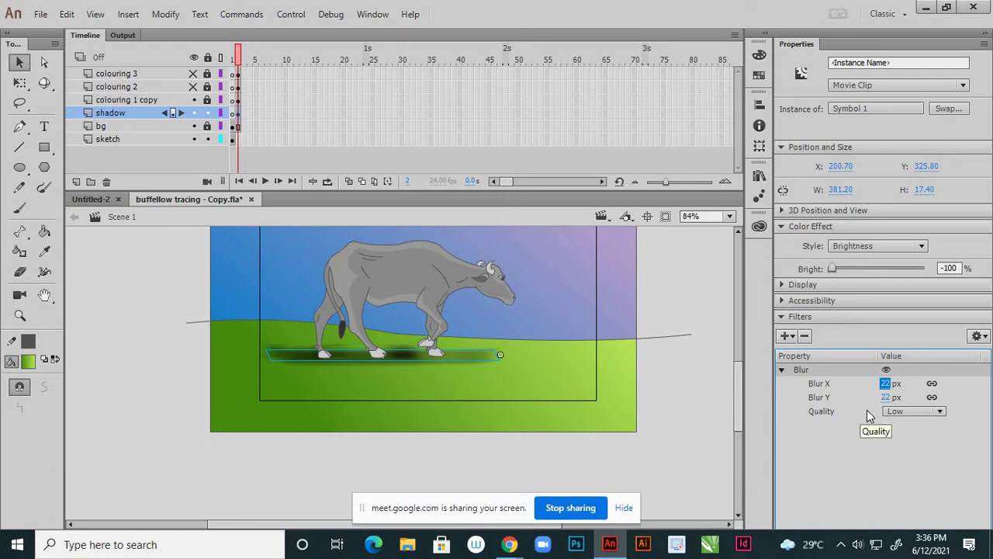
Try the Medium and High blur qualities on the shadow, return the quality to Low and deselect the shadow.
{"action": "left_click", "coordinate": [941, 413]}
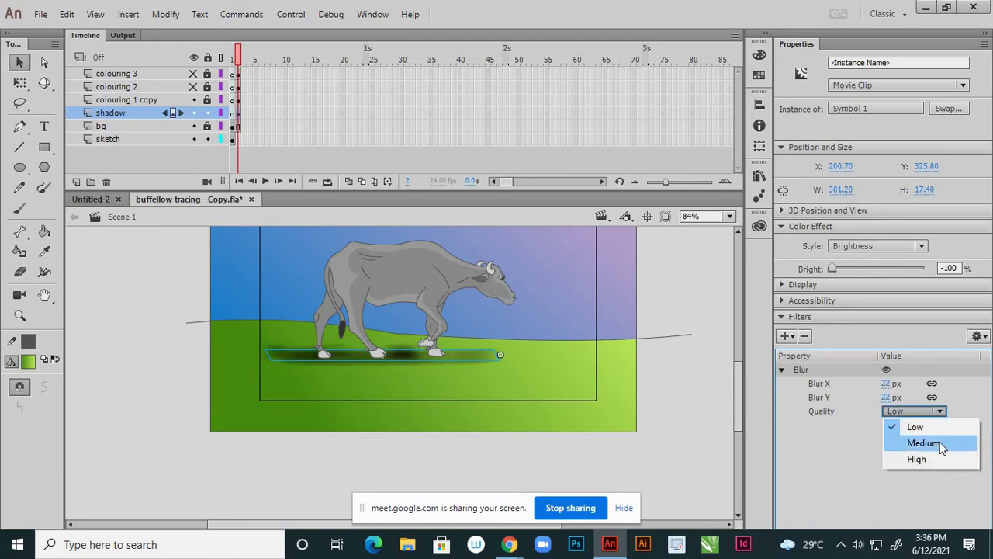
{"action": "left_click", "coordinate": [943, 443]}
{"action": "left_click", "coordinate": [941, 412]}
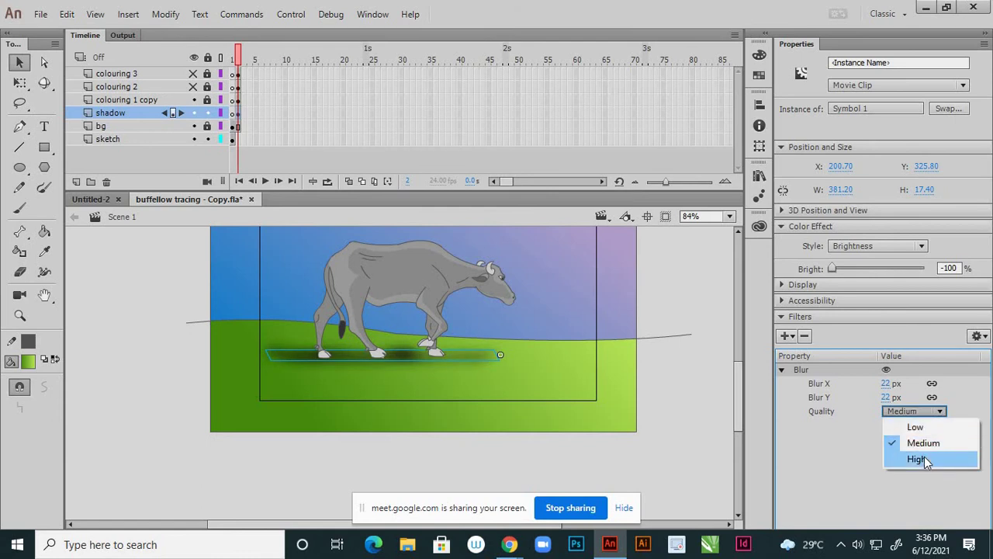
{"action": "left_click", "coordinate": [929, 459]}
{"action": "left_click", "coordinate": [941, 413]}
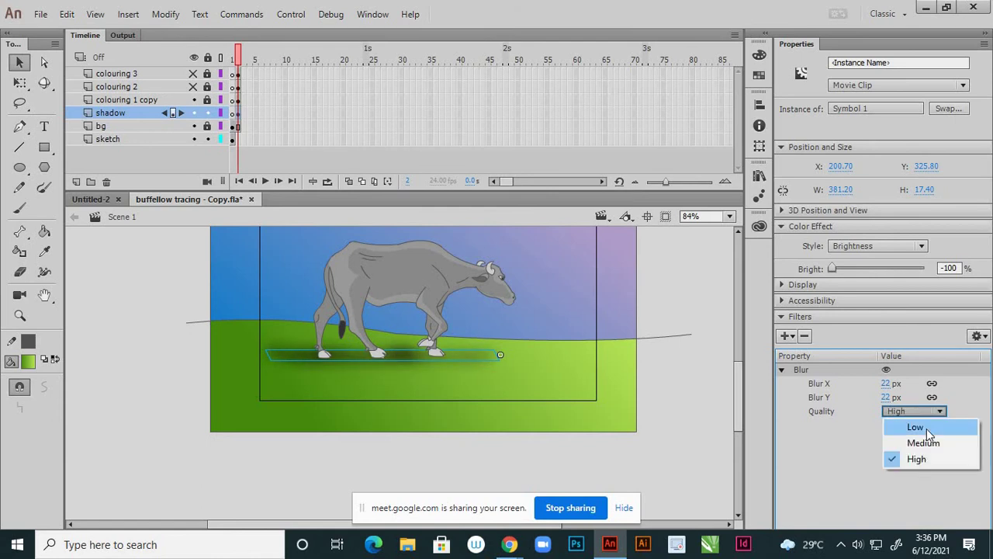
{"action": "left_click", "coordinate": [920, 425]}
{"action": "left_click", "coordinate": [679, 335]}
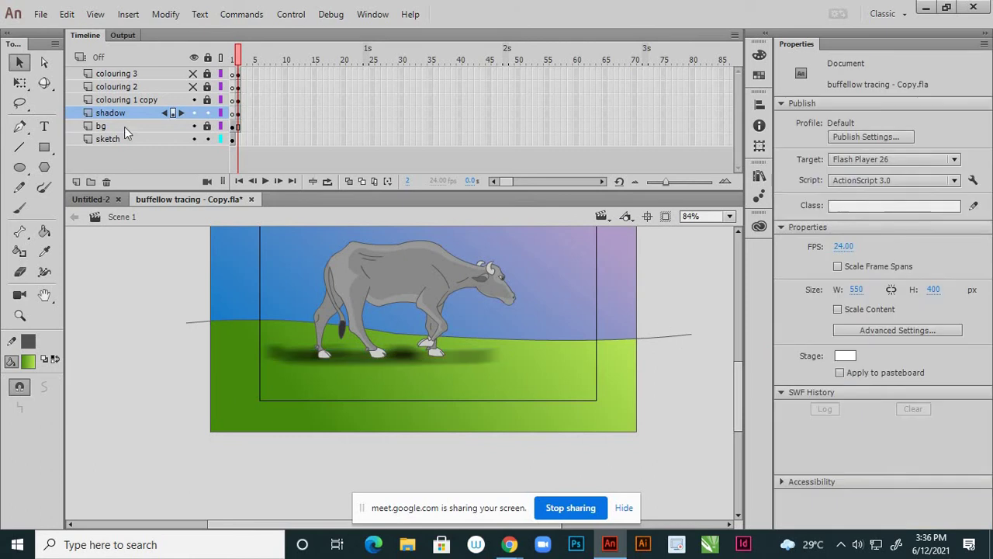
Examine the buffalo and its blurred ground shadow up close and as a whole, and hide the shadow layer for comparison.
{"action": "scroll", "coordinate": [534, 356], "scroll_direction": "down", "scroll_amount": 3}
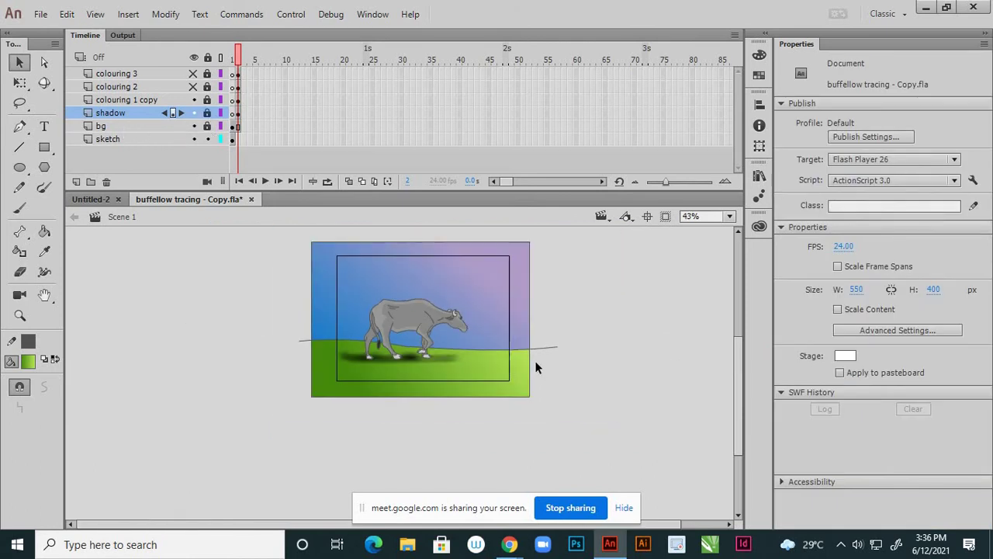
{"action": "scroll", "coordinate": [457, 316], "scroll_direction": "up", "scroll_amount": 2}
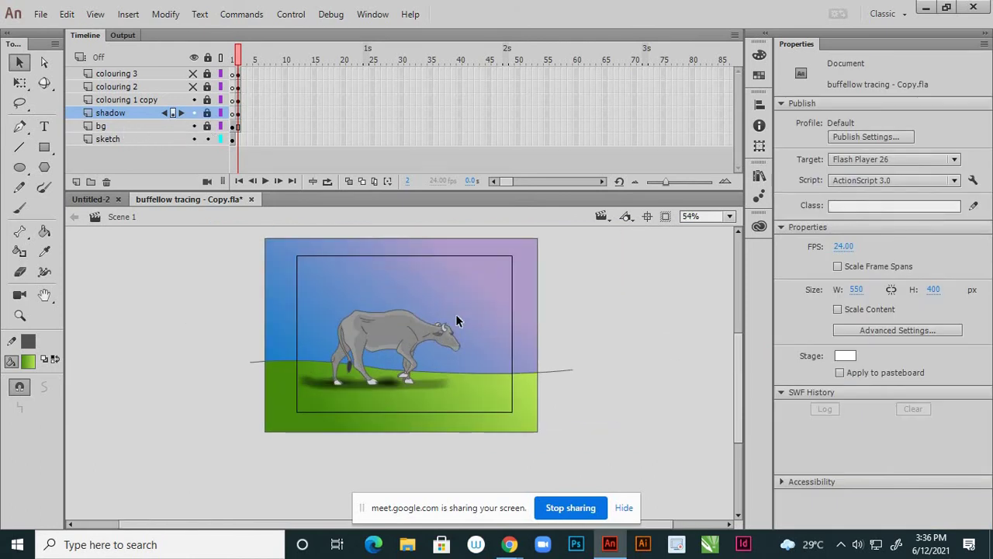
{"action": "scroll", "coordinate": [406, 382], "scroll_direction": "up", "scroll_amount": 1}
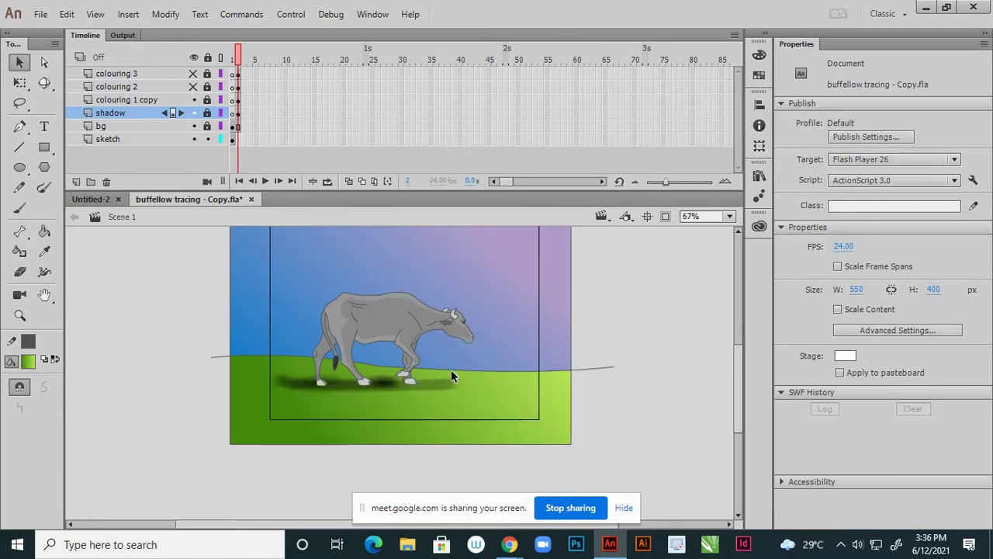
{"action": "scroll", "coordinate": [609, 380], "scroll_direction": "down", "scroll_amount": 1}
{"action": "scroll", "coordinate": [416, 372], "scroll_direction": "down", "scroll_amount": 1}
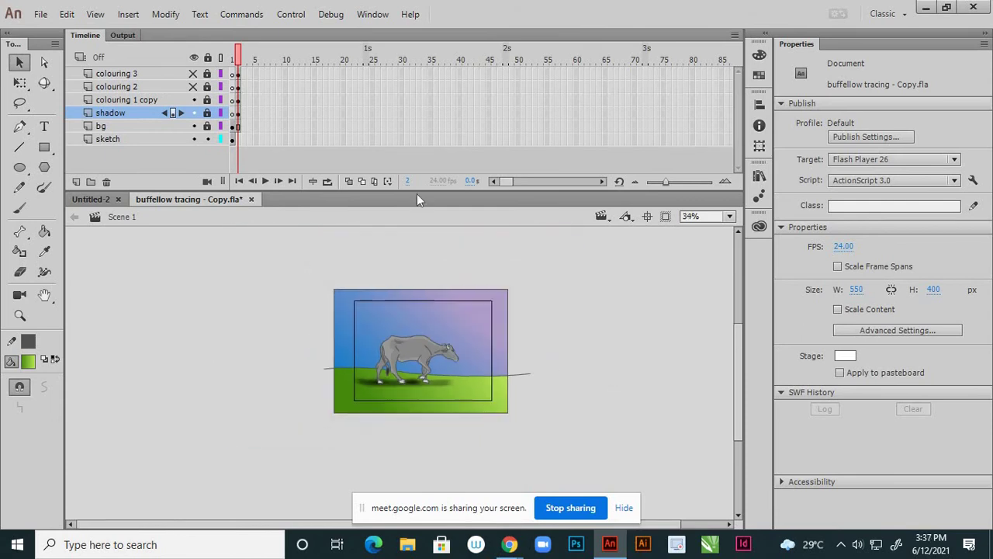
{"action": "scroll", "coordinate": [430, 366], "scroll_direction": "up", "scroll_amount": 2}
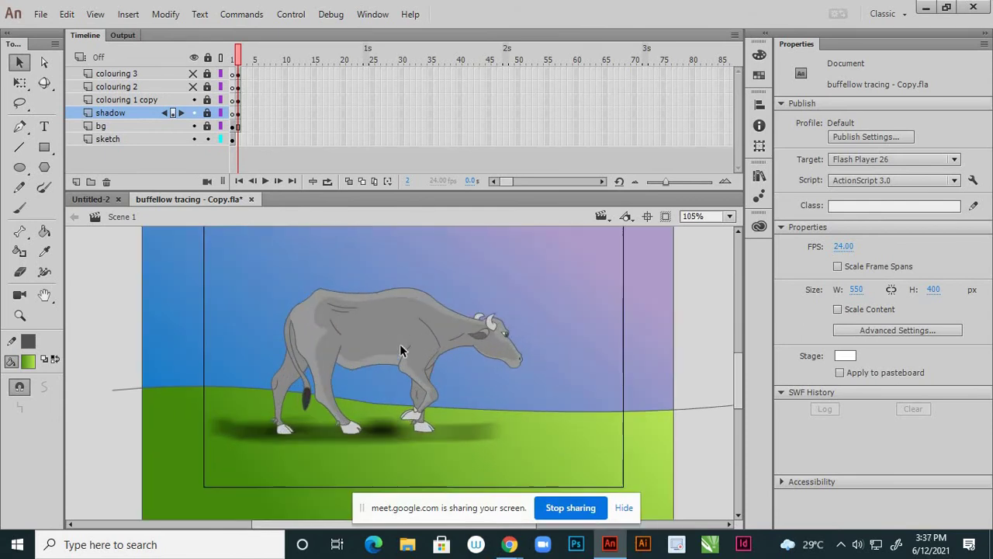
{"action": "scroll", "coordinate": [403, 354], "scroll_direction": "up", "scroll_amount": 2}
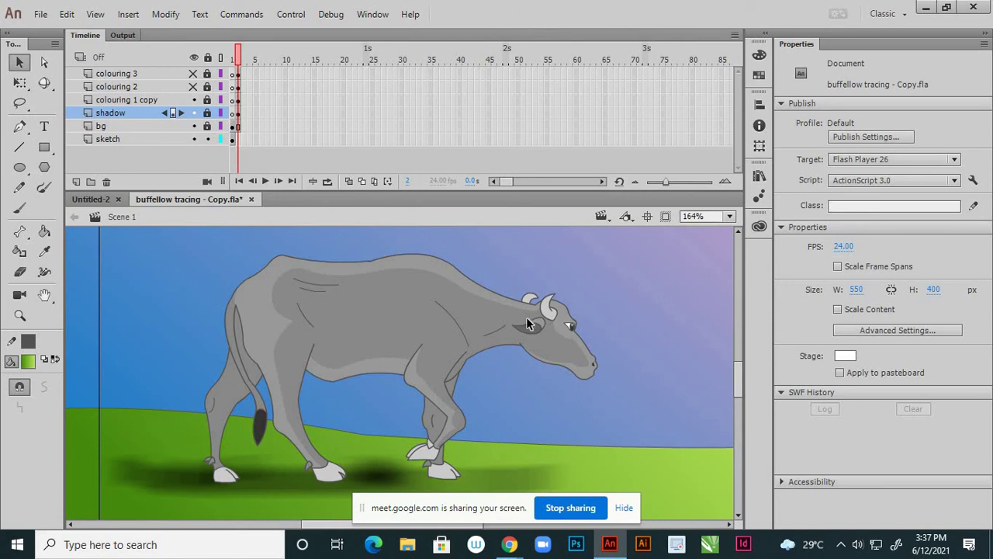
{"action": "scroll", "coordinate": [526, 313], "scroll_direction": "up", "scroll_amount": 1}
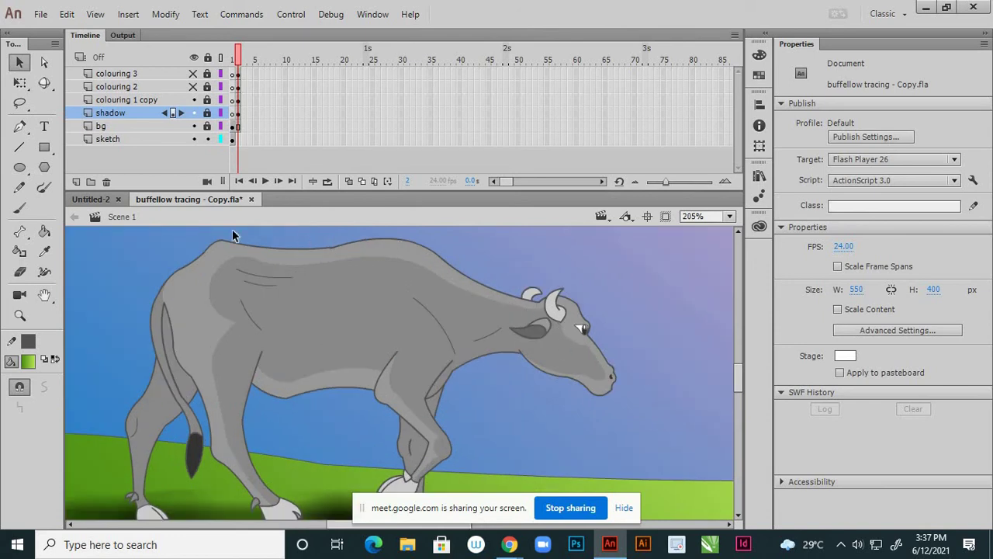
{"action": "scroll", "coordinate": [463, 294], "scroll_direction": "down", "scroll_amount": 2}
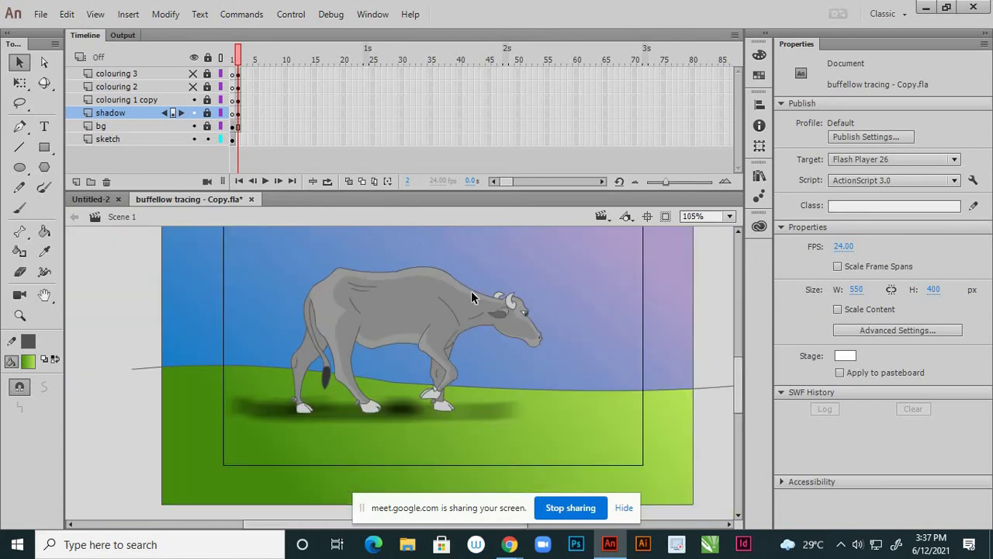
{"action": "scroll", "coordinate": [547, 396], "scroll_direction": "down", "scroll_amount": 1}
{"action": "scroll", "coordinate": [546, 399], "scroll_direction": "down", "scroll_amount": 2}
{"action": "scroll", "coordinate": [493, 302], "scroll_direction": "up", "scroll_amount": 1}
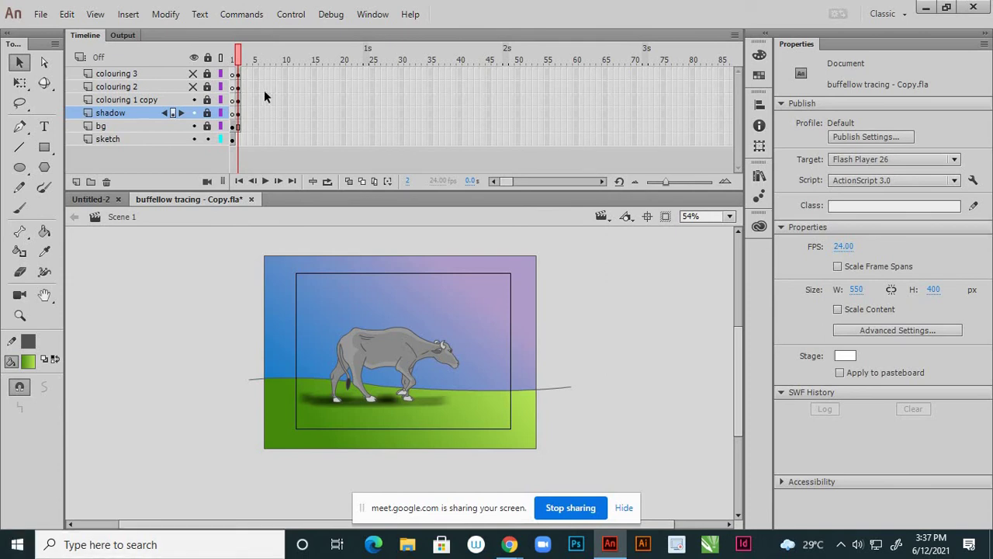
{"action": "left_click", "coordinate": [194, 113]}
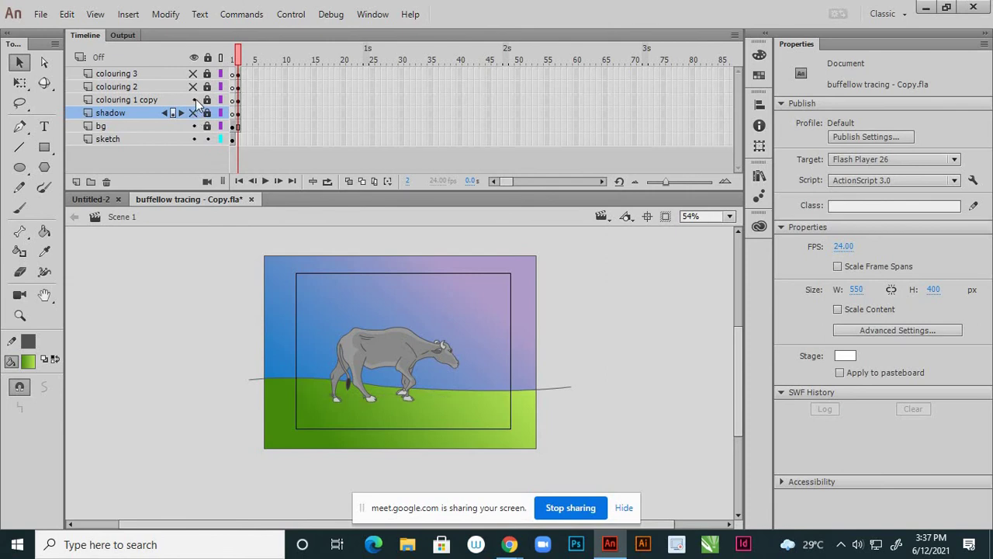
With colouring 1 copy hidden, show and unlock the colouring 2 layer and delete the outline buffalo from its frame 2.
{"action": "left_click", "coordinate": [193, 100]}
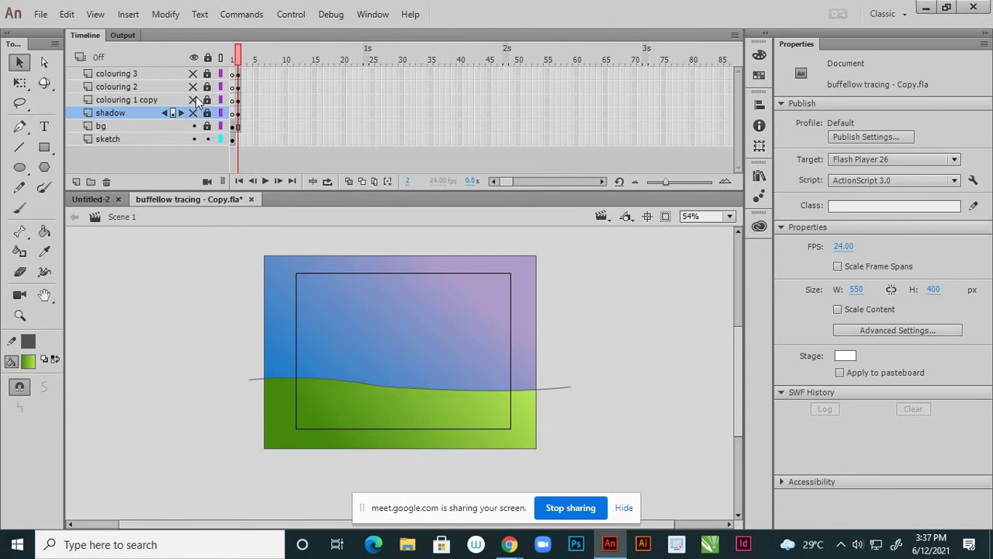
{"action": "left_click", "coordinate": [194, 87]}
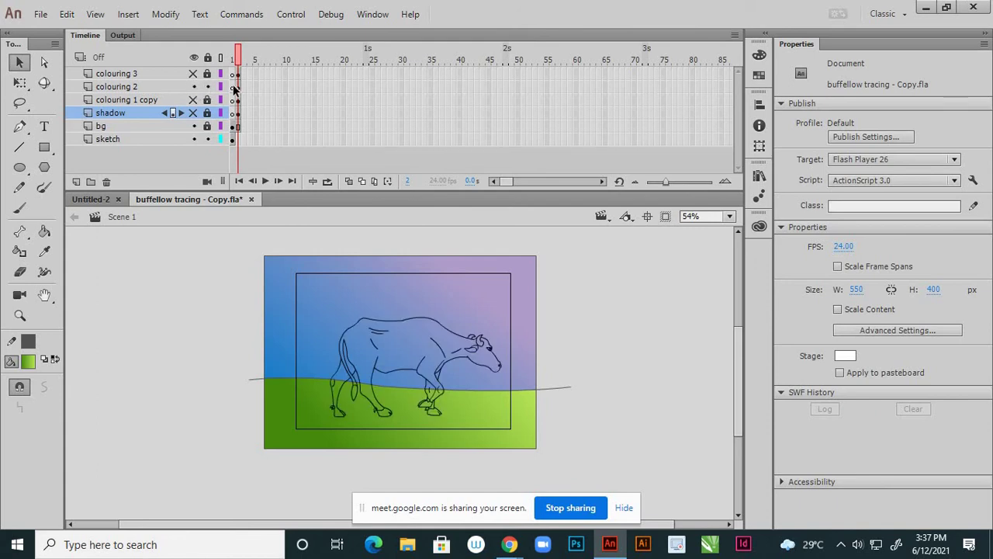
{"action": "left_click", "coordinate": [235, 87]}
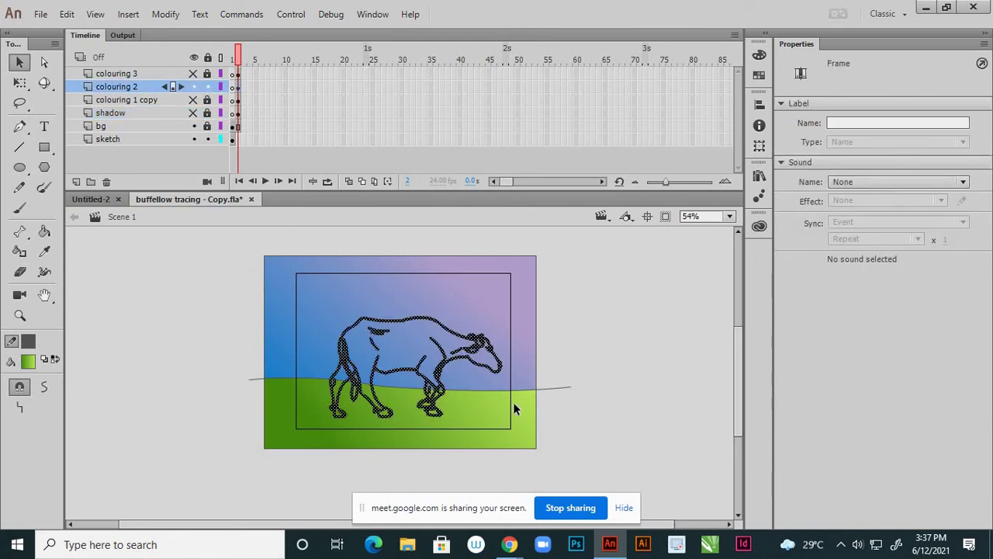
{"action": "left_click", "coordinate": [459, 451]}
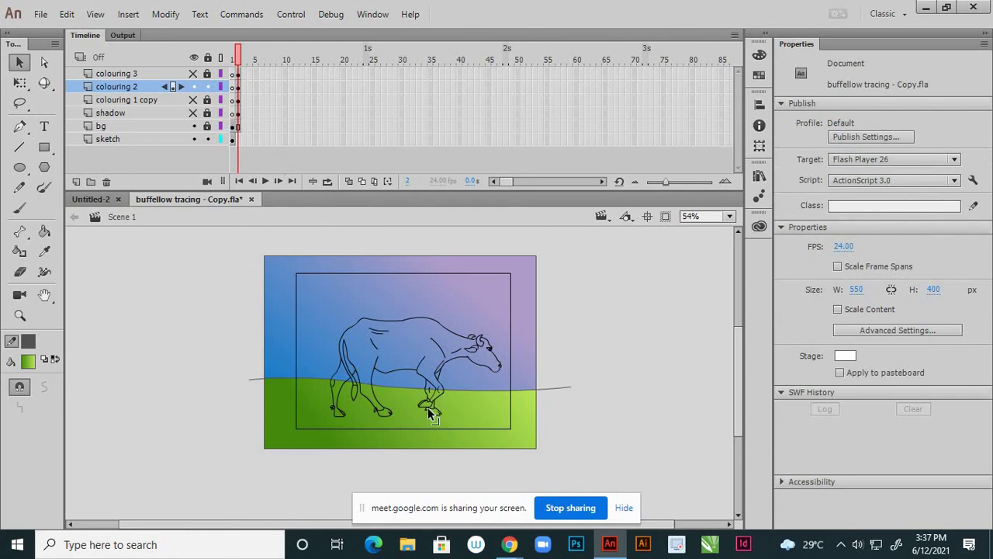
{"action": "scroll", "coordinate": [428, 407], "scroll_direction": "up", "scroll_amount": 5}
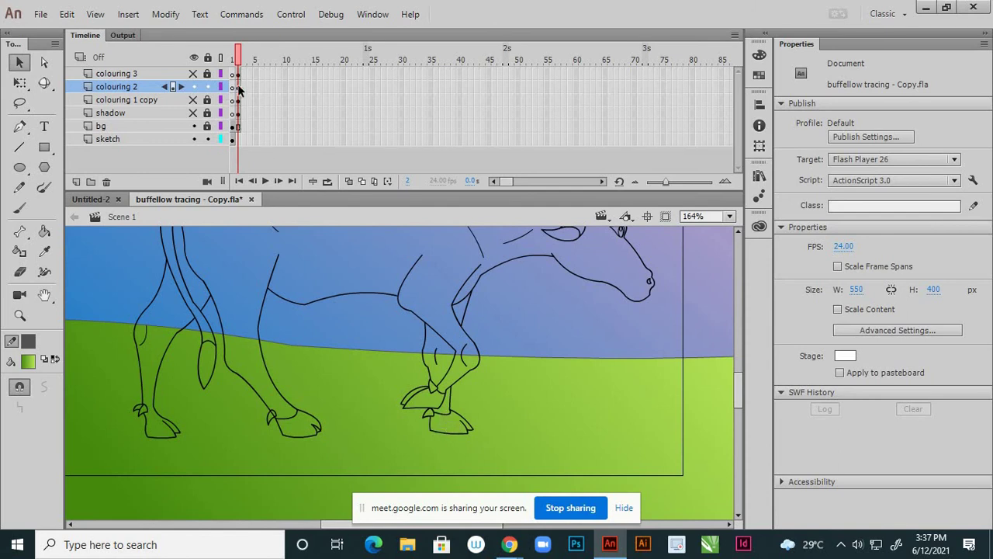
{"action": "left_click", "coordinate": [237, 87]}
{"action": "scroll", "coordinate": [477, 376], "scroll_direction": "down", "scroll_amount": 3}
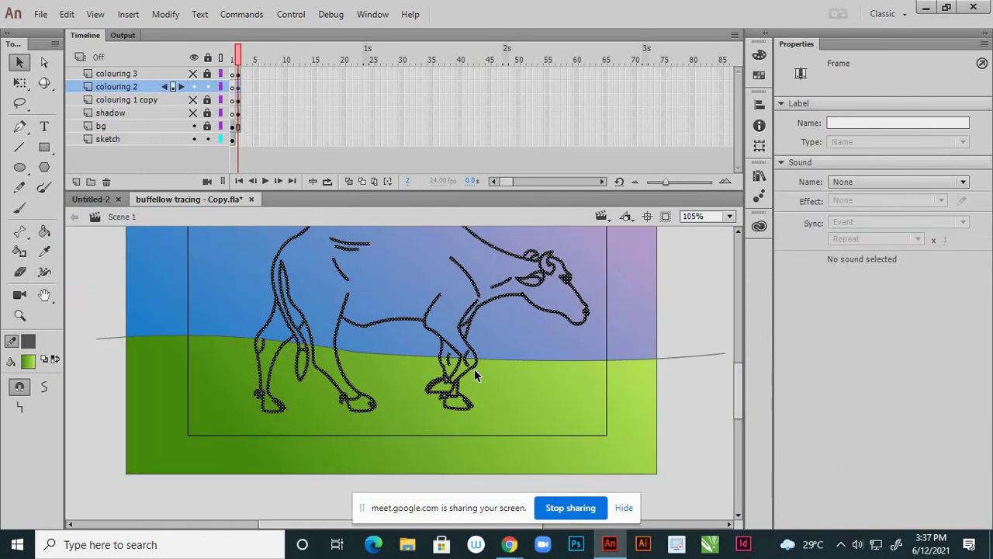
{"action": "key", "text": "Delete"}
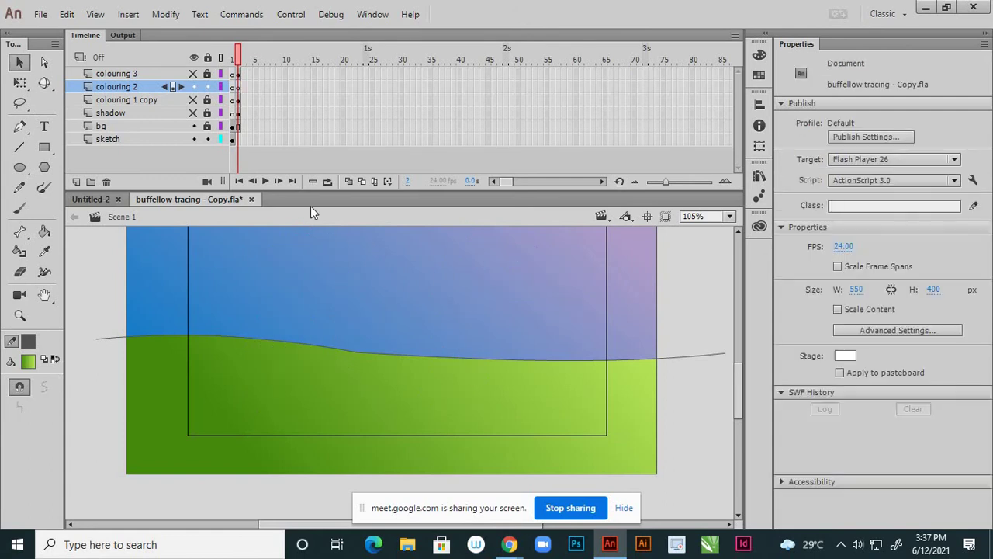
Copy the grey buffalo from the colouring 1 copy layer in place onto frame 2 of colouring 2, locking the source layer.
{"action": "left_click", "coordinate": [200, 100]}
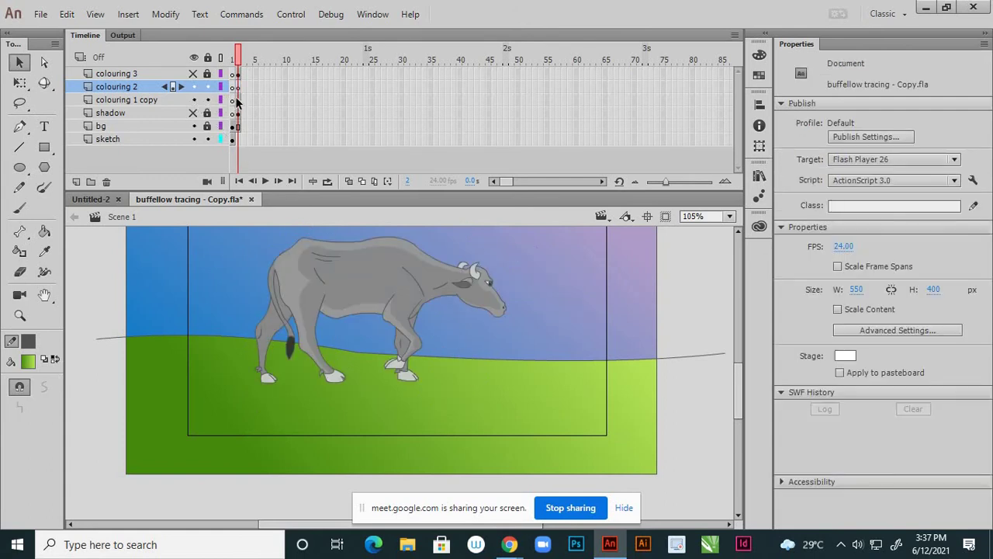
{"action": "left_click", "coordinate": [237, 100]}
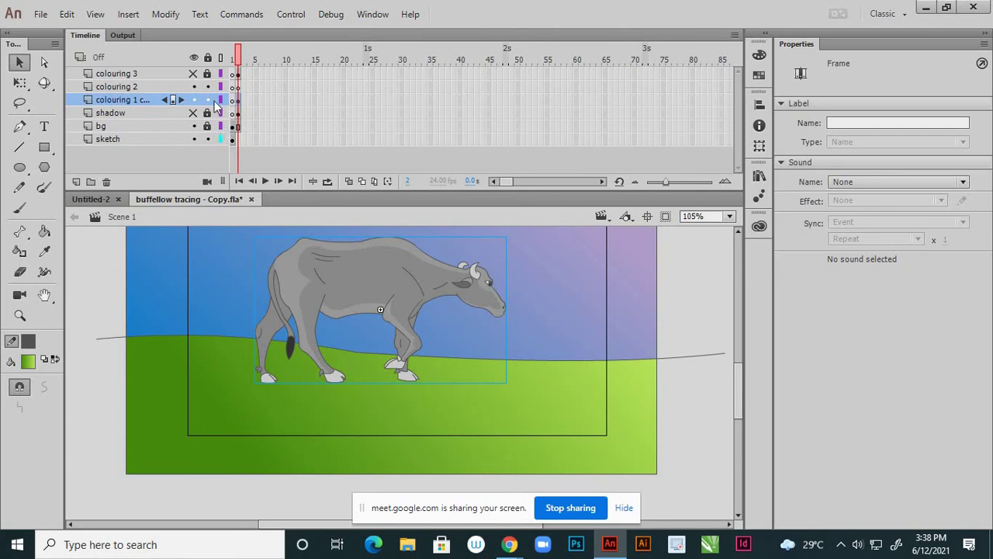
{"action": "left_click", "coordinate": [208, 101]}
{"action": "left_click", "coordinate": [239, 87]}
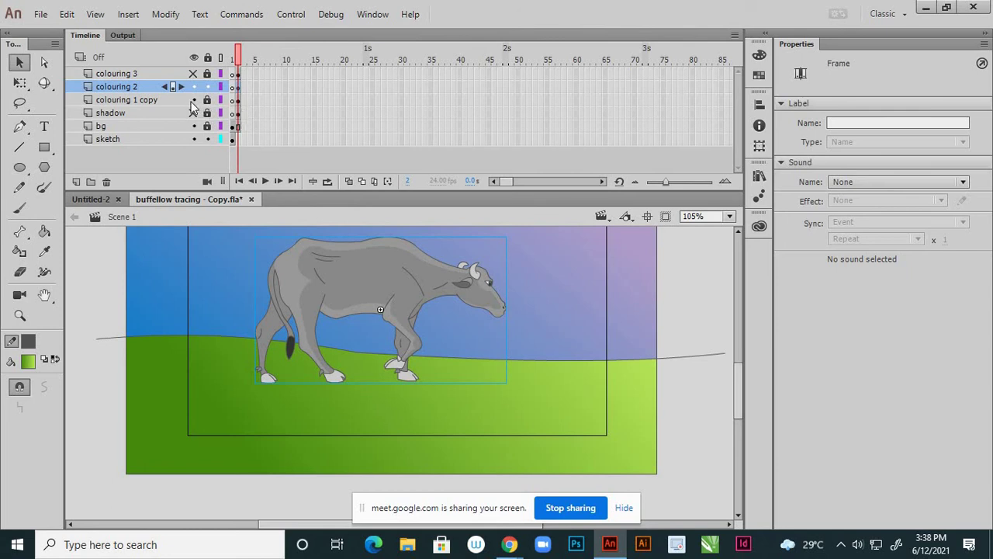
Hide the colouring 1 copy layer and break apart the pasted buffalo on colouring 2 into editable shapes.
{"action": "left_click", "coordinate": [195, 100]}
{"action": "left_click", "coordinate": [195, 87]}
{"action": "left_click", "coordinate": [196, 86]}
{"action": "scroll", "coordinate": [415, 297], "scroll_direction": "up", "scroll_amount": 2}
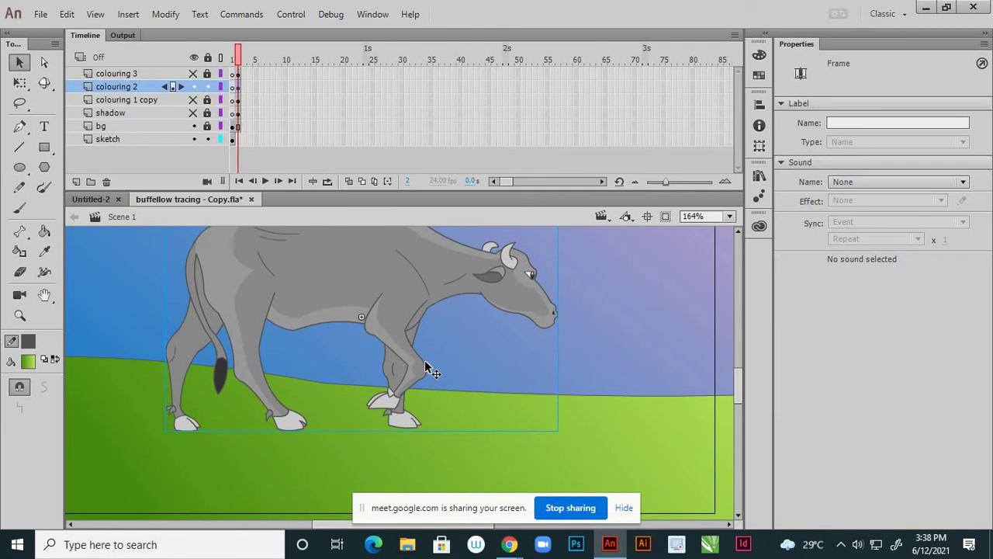
{"action": "key", "text": "ctrl+b"}
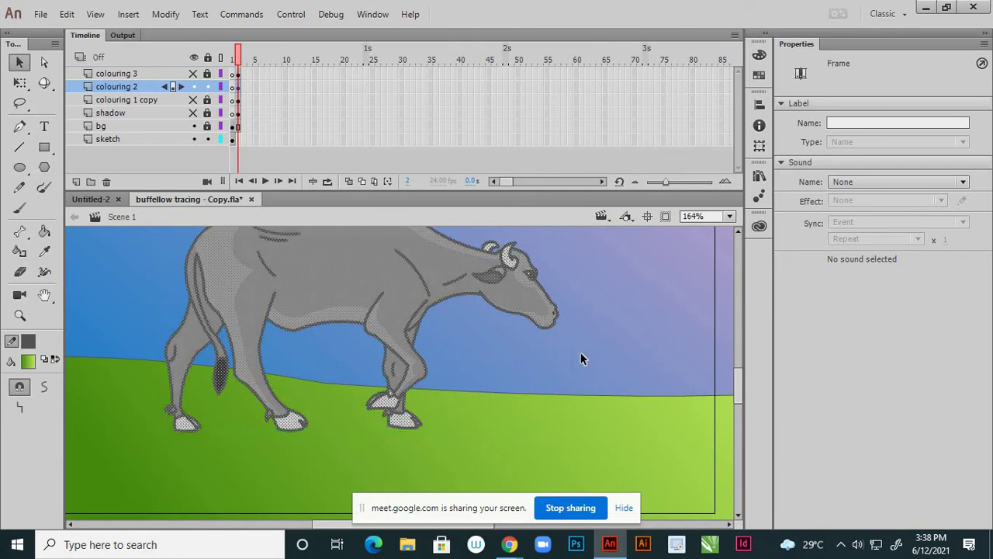
{"action": "scroll", "coordinate": [581, 352], "scroll_direction": "down", "scroll_amount": 2}
{"action": "scroll", "coordinate": [510, 296], "scroll_direction": "up", "scroll_amount": 2}
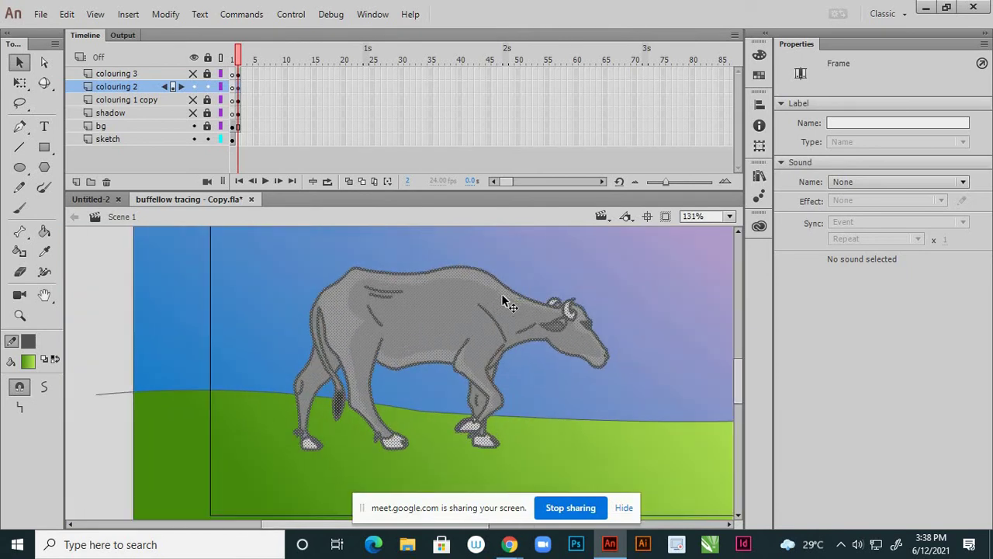
{"action": "scroll", "coordinate": [452, 300], "scroll_direction": "down", "scroll_amount": 2}
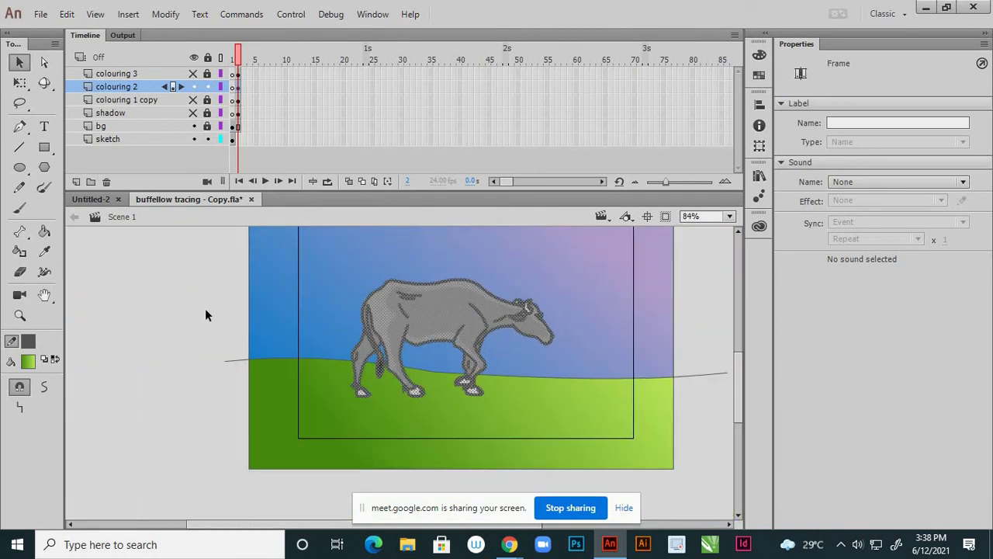
{"action": "left_click", "coordinate": [285, 323]}
Delete the grey fills from the buffalo's body, belly, near front leg and head, keeping the outlines.
{"action": "scroll", "coordinate": [411, 322], "scroll_direction": "up", "scroll_amount": 2}
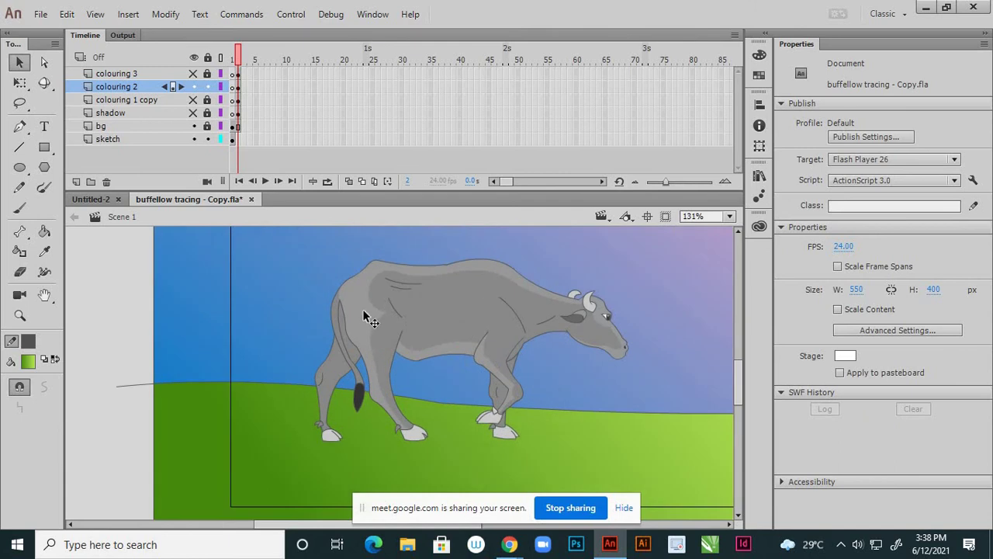
{"action": "left_click", "coordinate": [359, 309]}
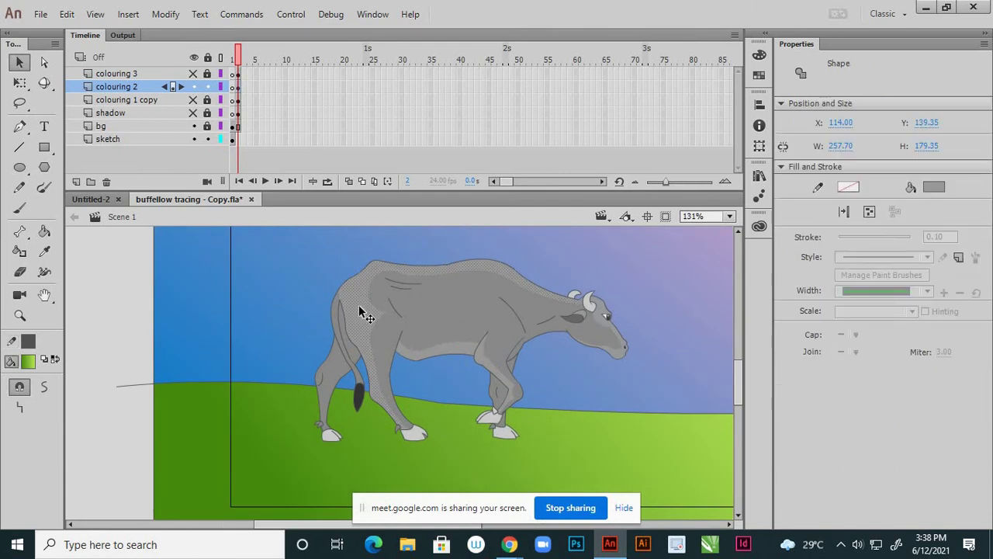
{"action": "key", "text": "Delete"}
{"action": "left_click", "coordinate": [479, 333]}
{"action": "left_click", "coordinate": [486, 337]}
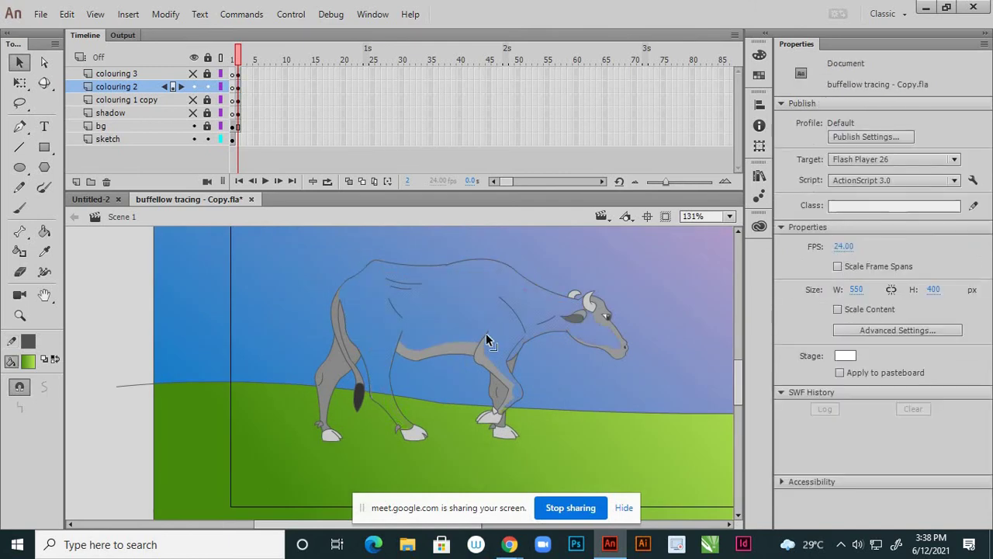
{"action": "left_click", "coordinate": [477, 351]}
{"action": "key", "text": "Delete"}
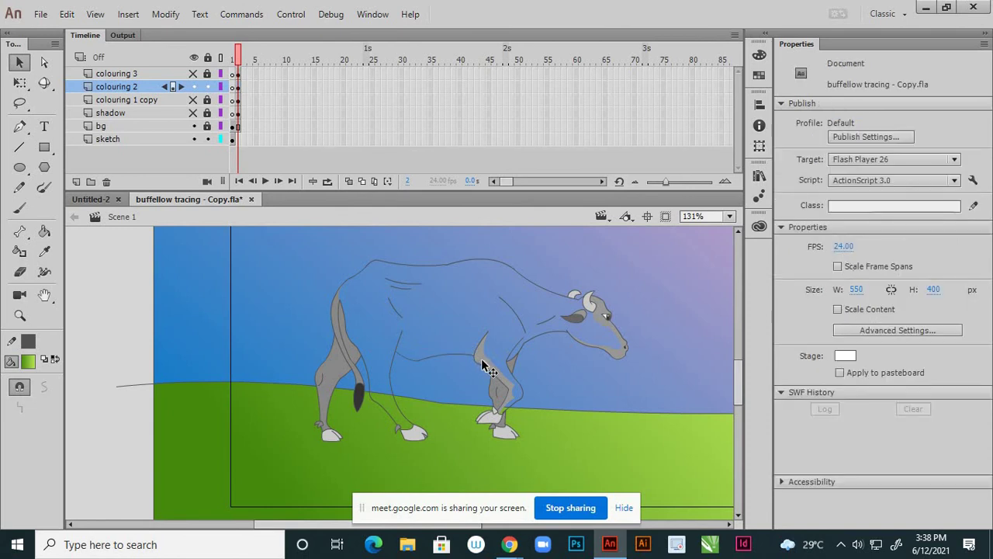
{"action": "left_click", "coordinate": [482, 362]}
{"action": "key", "text": "Delete"}
{"action": "scroll", "coordinate": [604, 322], "scroll_direction": "up", "scroll_amount": 3}
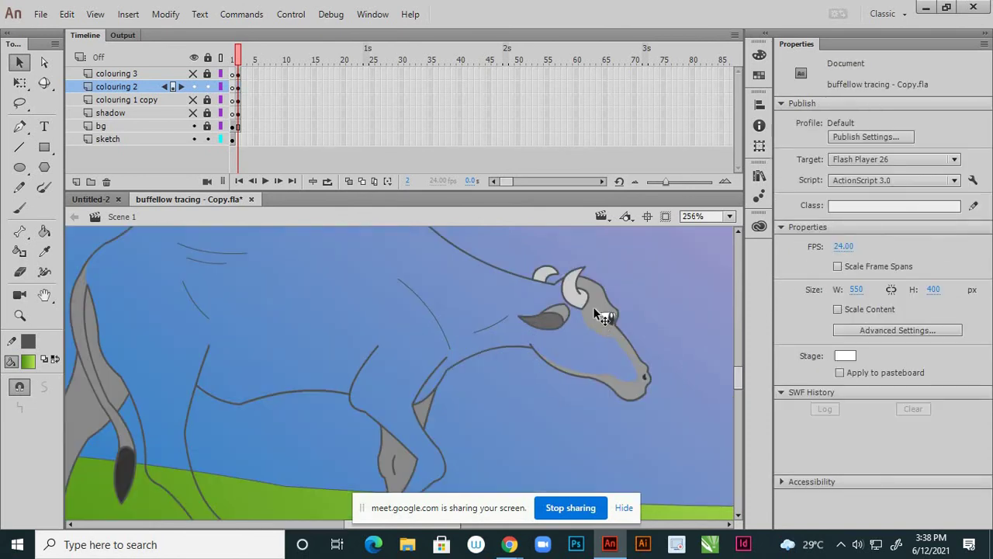
{"action": "left_click", "coordinate": [594, 306]}
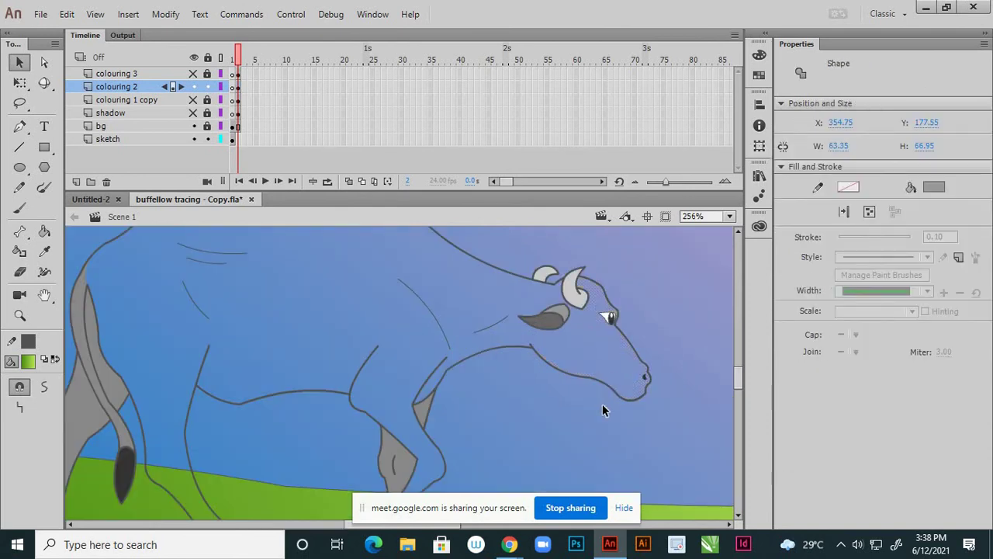
{"action": "left_click", "coordinate": [602, 409]}
Delete the grey fills of the buffalo's far front leg, including the small areas at the chest and above the hoof.
{"action": "scroll", "coordinate": [510, 358], "scroll_direction": "down", "scroll_amount": 3}
{"action": "scroll", "coordinate": [476, 391], "scroll_direction": "up", "scroll_amount": 3}
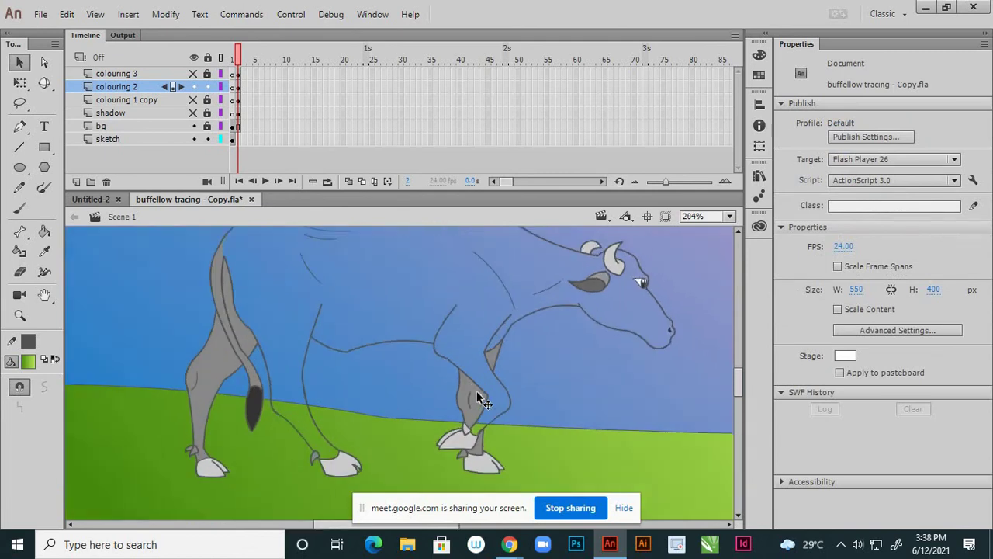
{"action": "left_click", "coordinate": [462, 381]}
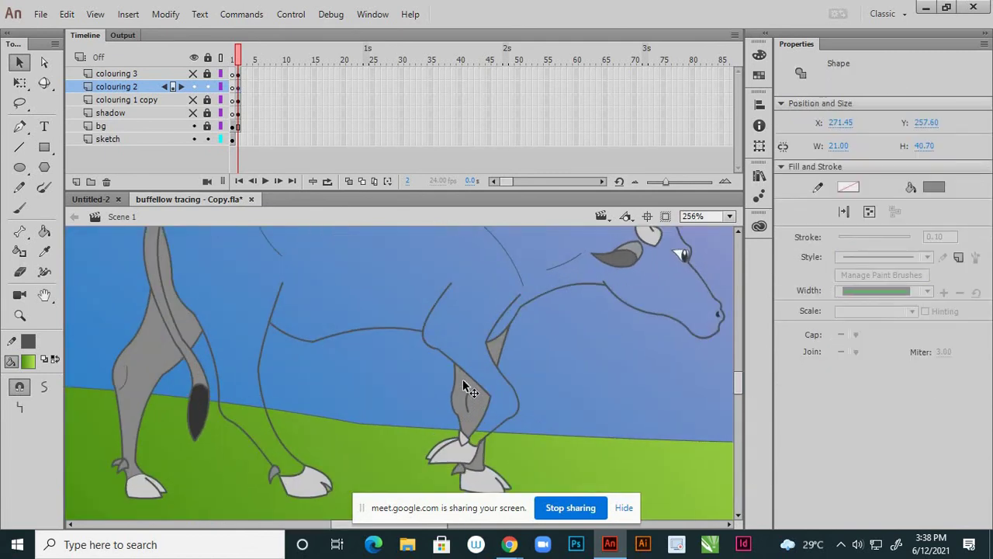
{"action": "key", "text": "Delete"}
{"action": "left_click", "coordinate": [501, 353]}
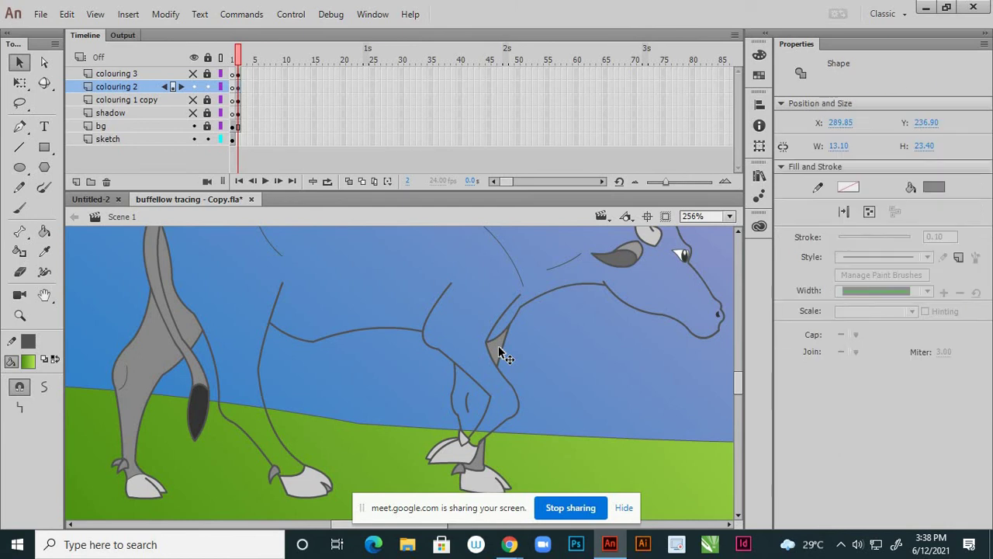
{"action": "key", "text": "Delete"}
{"action": "scroll", "coordinate": [562, 295], "scroll_direction": "down", "scroll_amount": 2}
{"action": "scroll", "coordinate": [508, 419], "scroll_direction": "up", "scroll_amount": 3}
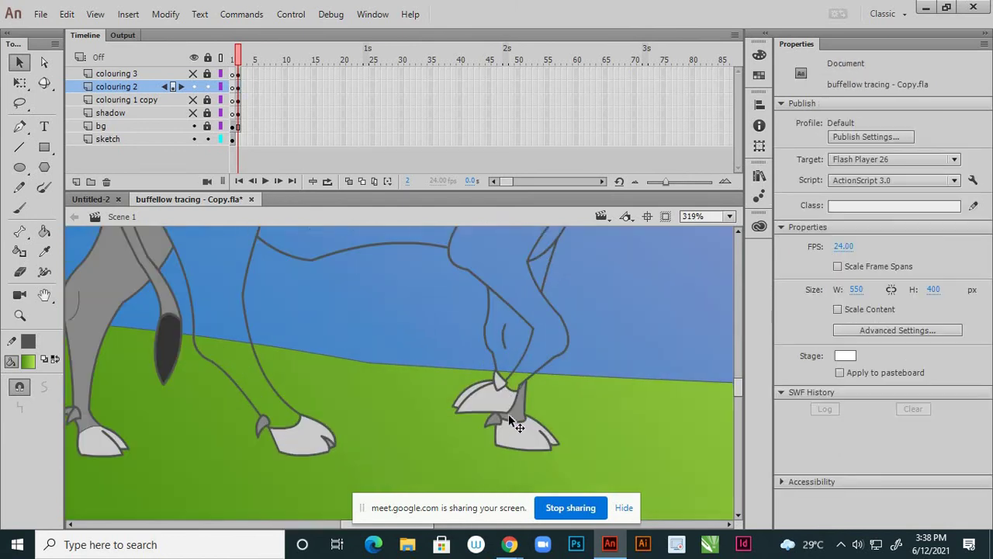
{"action": "left_click", "coordinate": [514, 416]}
{"action": "key", "text": "Delete"}
Delete the grey fills of the far hind leg and the tail, including the patch between tail and near leg.
{"action": "left_click", "coordinate": [118, 267]}
{"action": "key", "text": "Delete"}
{"action": "left_click", "coordinate": [156, 275]}
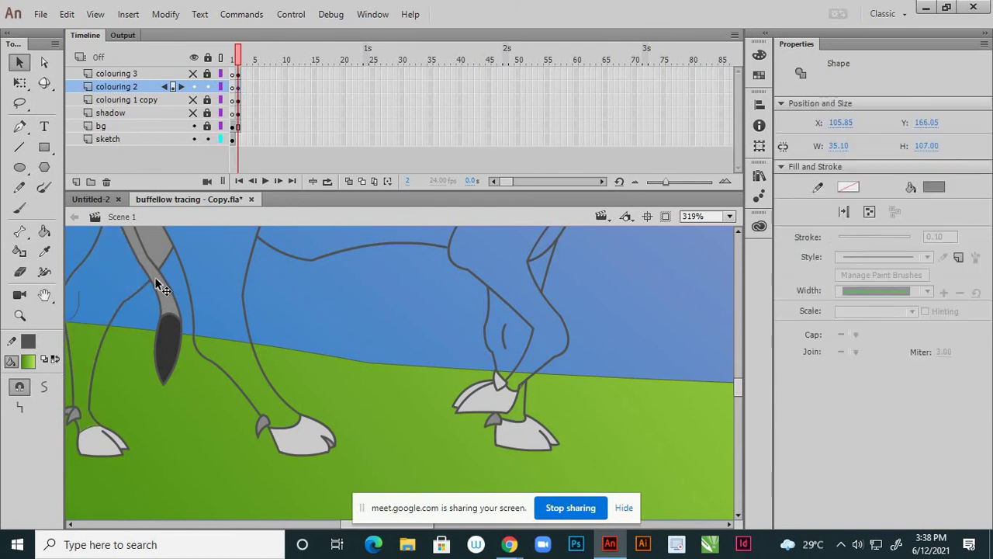
{"action": "key", "text": "Delete"}
{"action": "left_click", "coordinate": [162, 250]}
{"action": "key", "text": "Delete"}
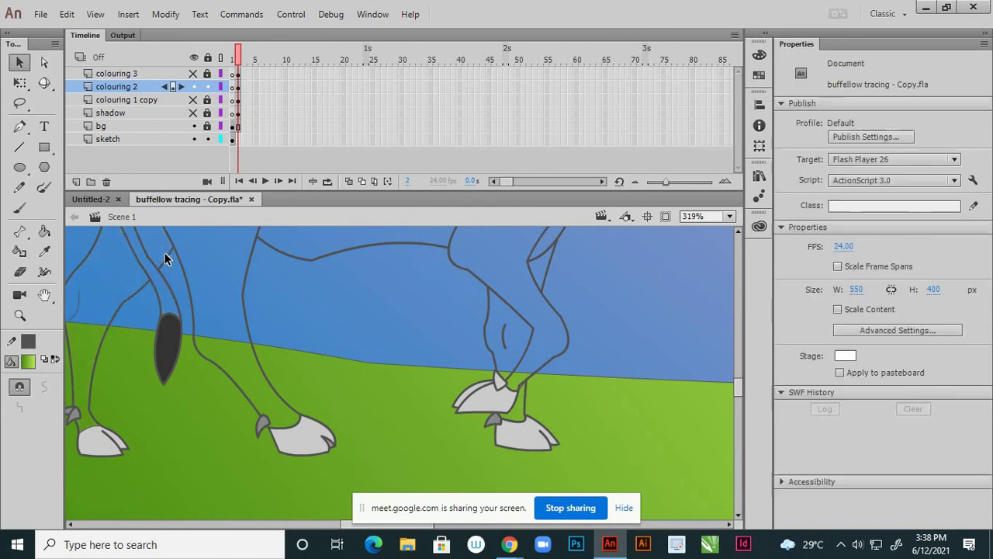
Set the fill colour to #666666 and fill the buffalo's main body, head and near legs with the Paint Bucket.
{"action": "scroll", "coordinate": [399, 389], "scroll_direction": "down", "scroll_amount": 2}
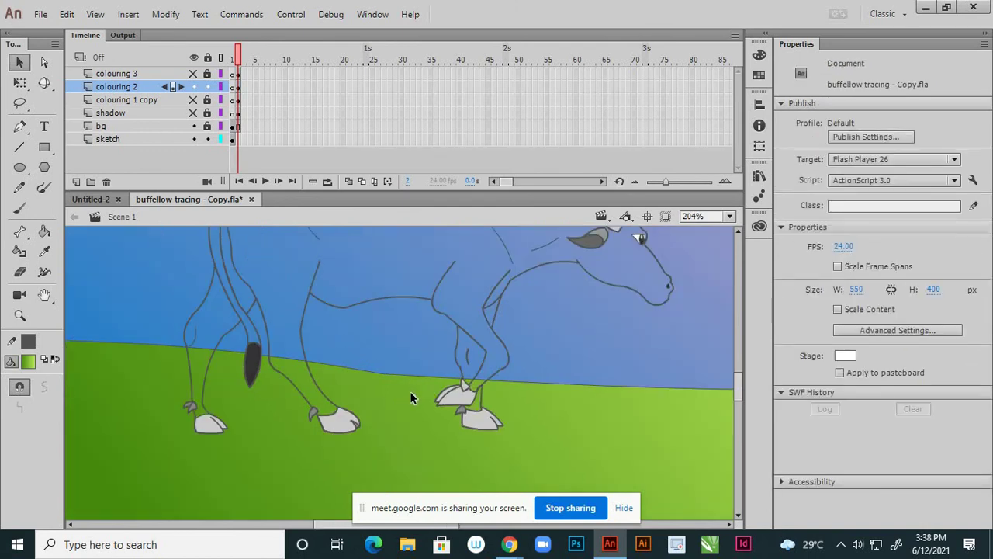
{"action": "scroll", "coordinate": [410, 391], "scroll_direction": "down", "scroll_amount": 1}
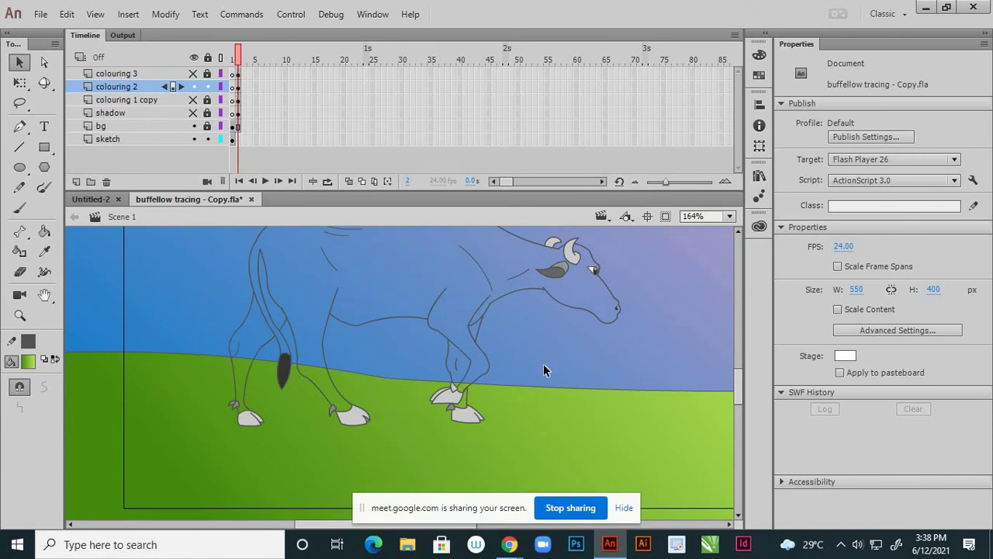
{"action": "scroll", "coordinate": [481, 284], "scroll_direction": "down", "scroll_amount": 1}
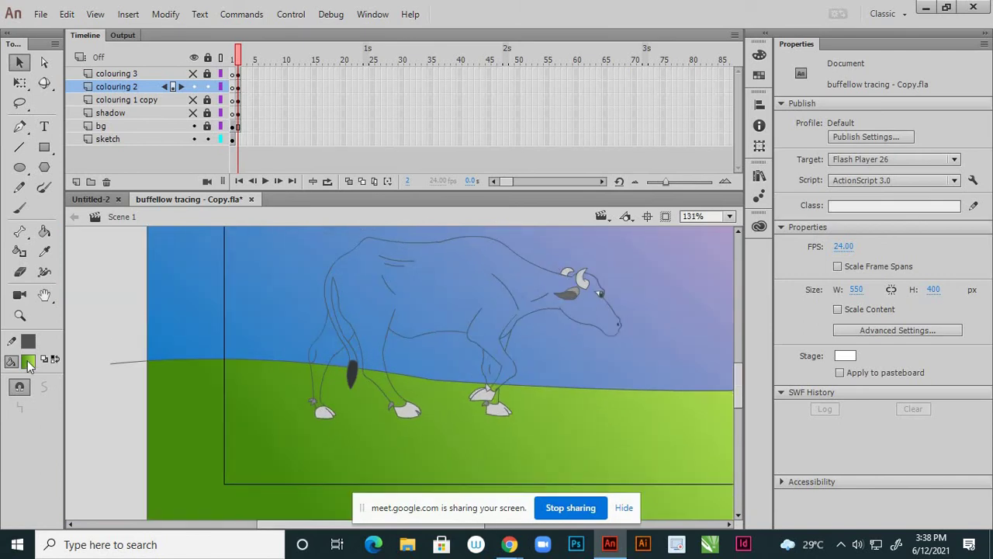
{"action": "left_click", "coordinate": [28, 362]}
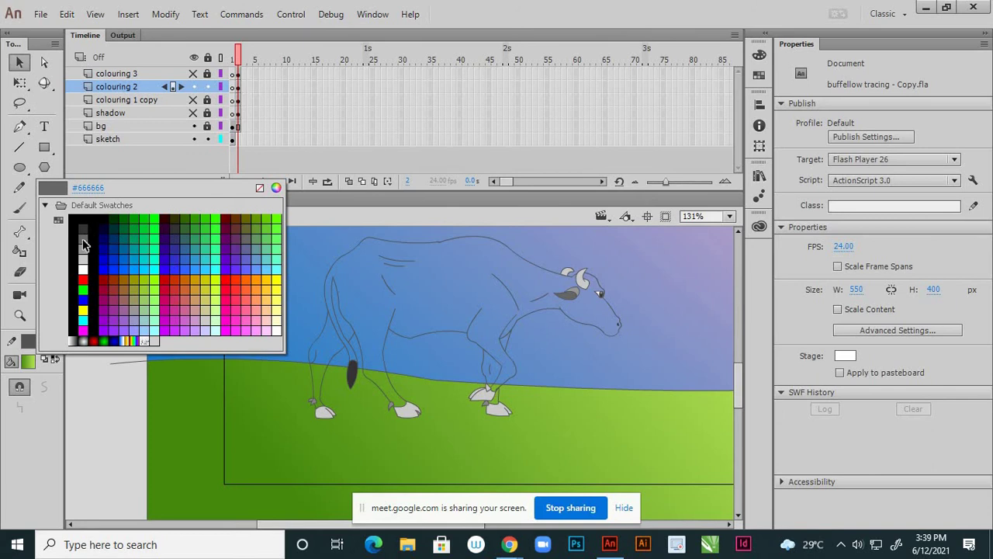
{"action": "left_click", "coordinate": [84, 240]}
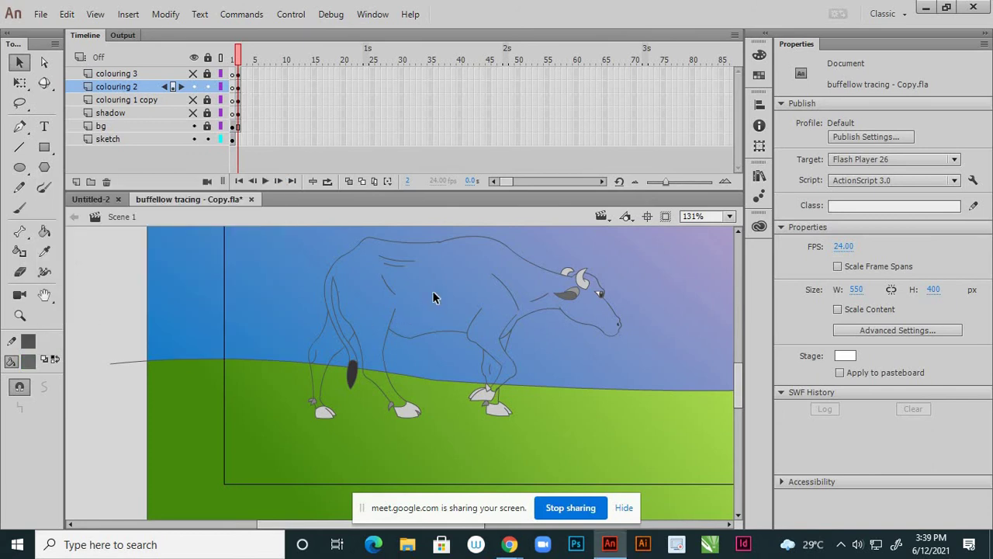
{"action": "key", "text": "k"}
{"action": "left_click", "coordinate": [454, 288]}
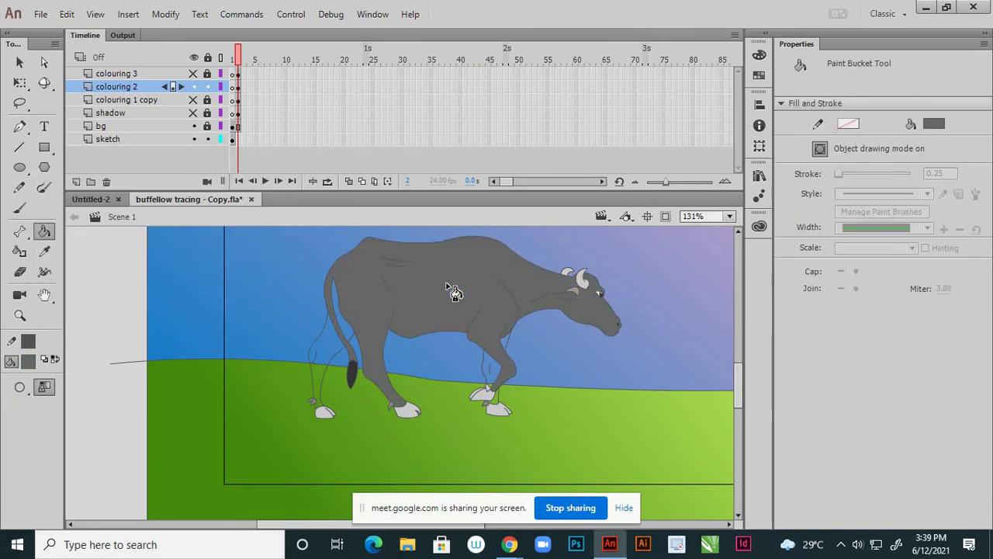
Fill the buffalo's tail, far hind leg and far front leg, including the small area above the front hoof, with the same grey.
{"action": "left_click", "coordinate": [338, 335]}
{"action": "left_click", "coordinate": [345, 328]}
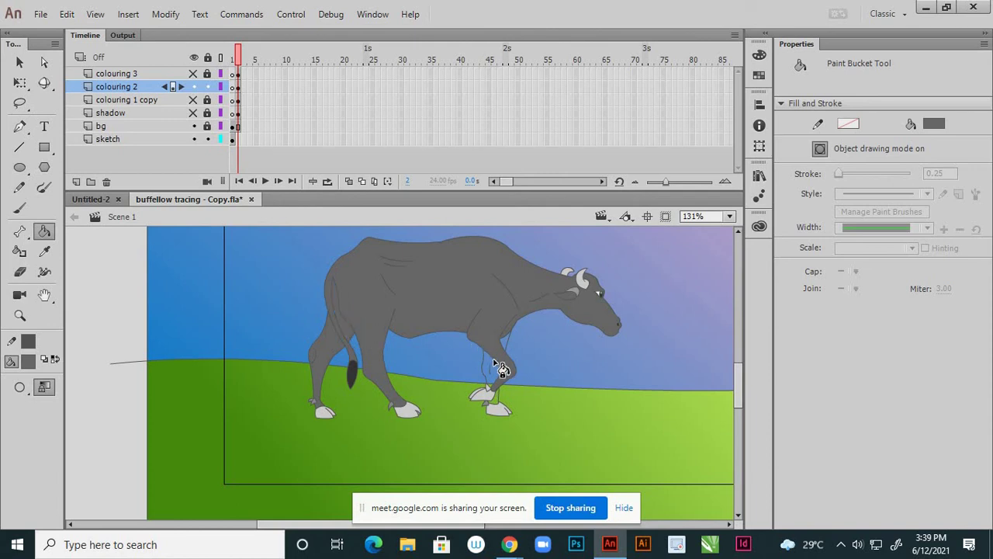
{"action": "left_click", "coordinate": [502, 358]}
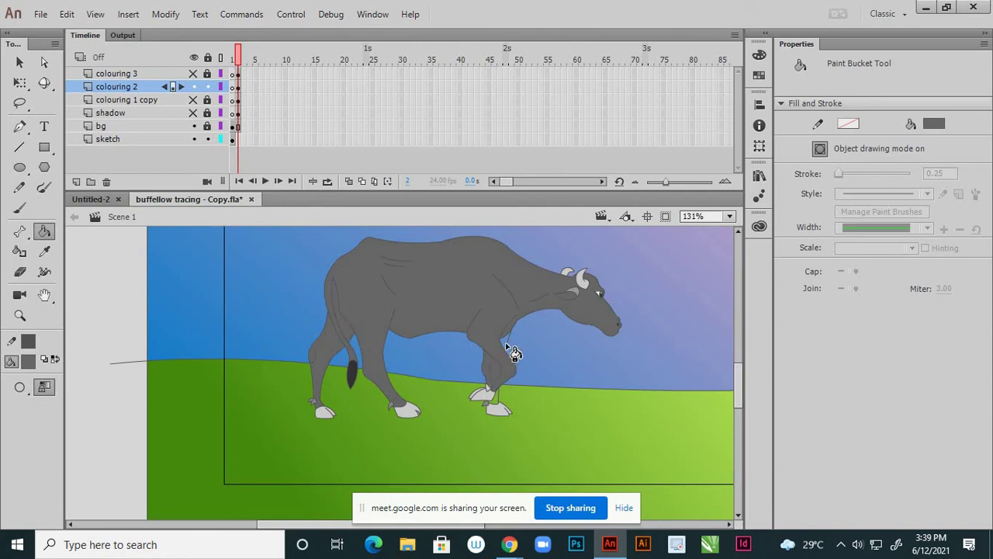
{"action": "scroll", "coordinate": [487, 401], "scroll_direction": "up", "scroll_amount": 3}
{"action": "scroll", "coordinate": [492, 402], "scroll_direction": "up", "scroll_amount": 1}
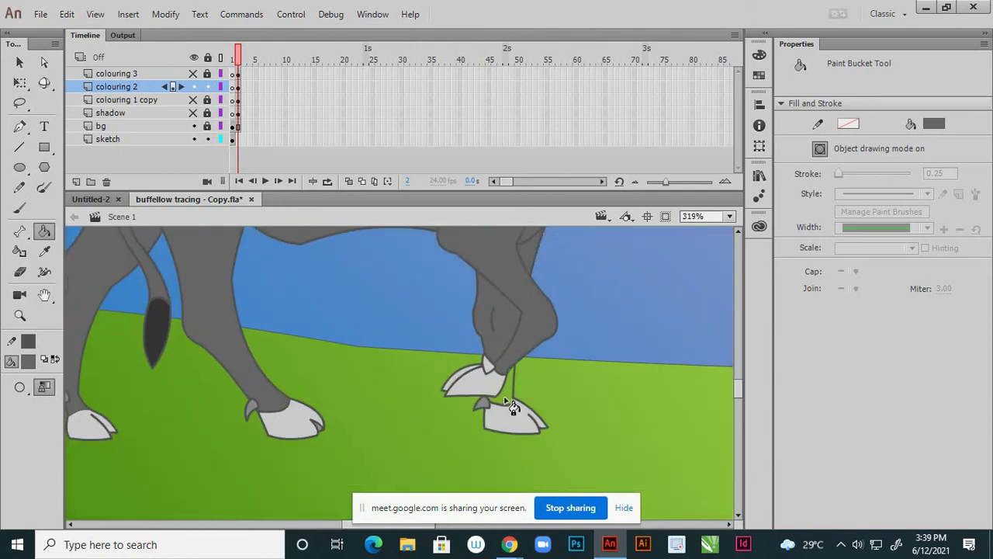
{"action": "left_click", "coordinate": [503, 400]}
{"action": "scroll", "coordinate": [462, 417], "scroll_direction": "down", "scroll_amount": 4}
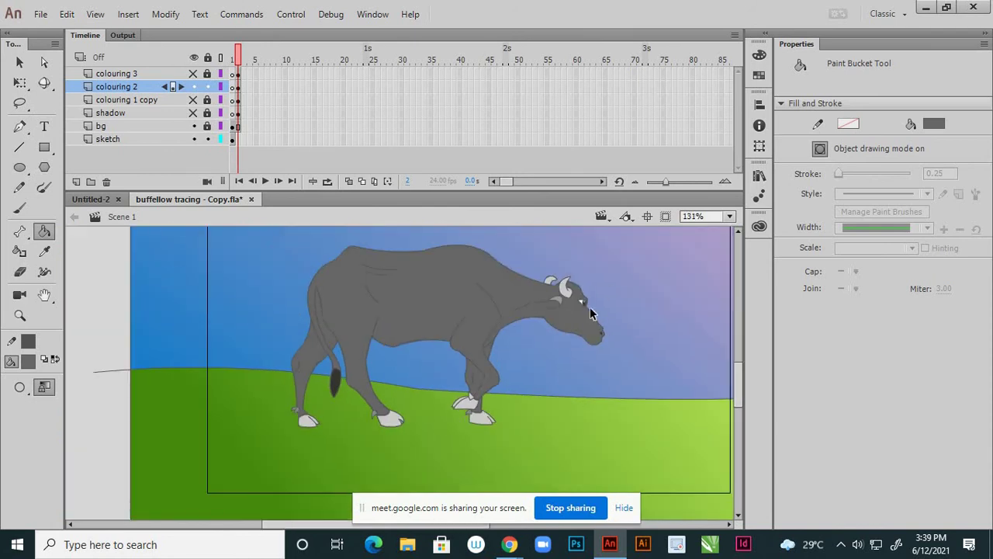
{"action": "scroll", "coordinate": [583, 302], "scroll_direction": "up", "scroll_amount": 5}
{"action": "scroll", "coordinate": [587, 337], "scroll_direction": "down", "scroll_amount": 4}
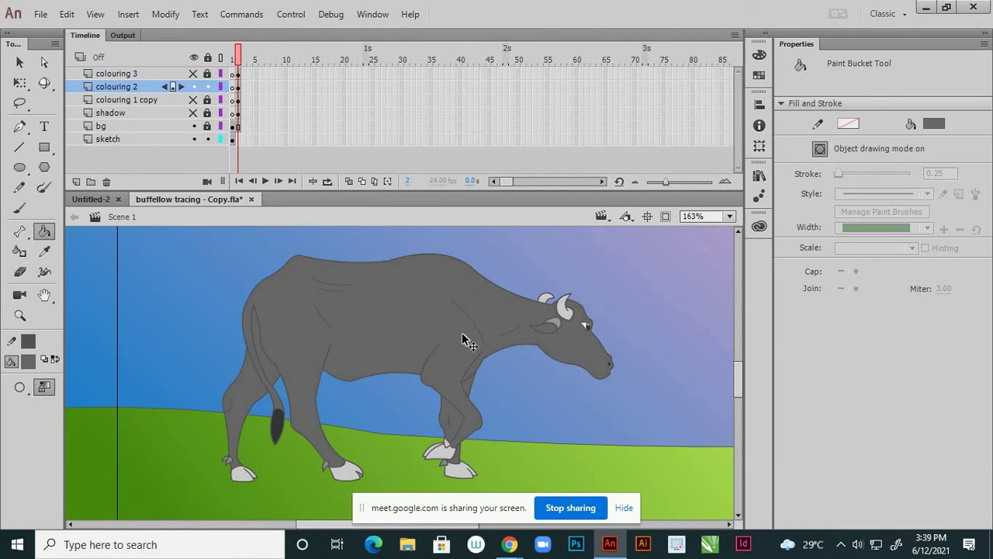
{"action": "scroll", "coordinate": [440, 438], "scroll_direction": "up", "scroll_amount": 2}
{"action": "scroll", "coordinate": [436, 394], "scroll_direction": "down", "scroll_amount": 5}
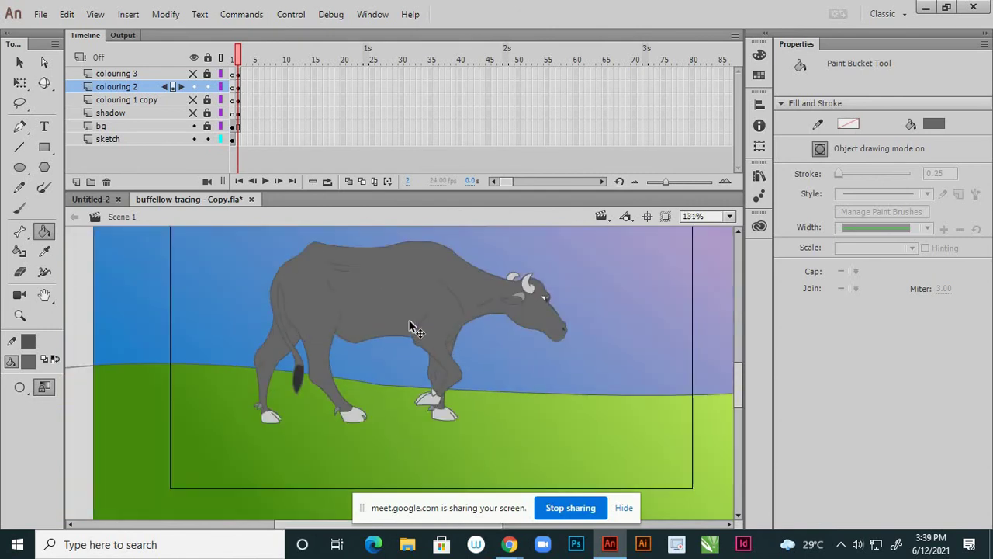
{"action": "key", "text": "v"}
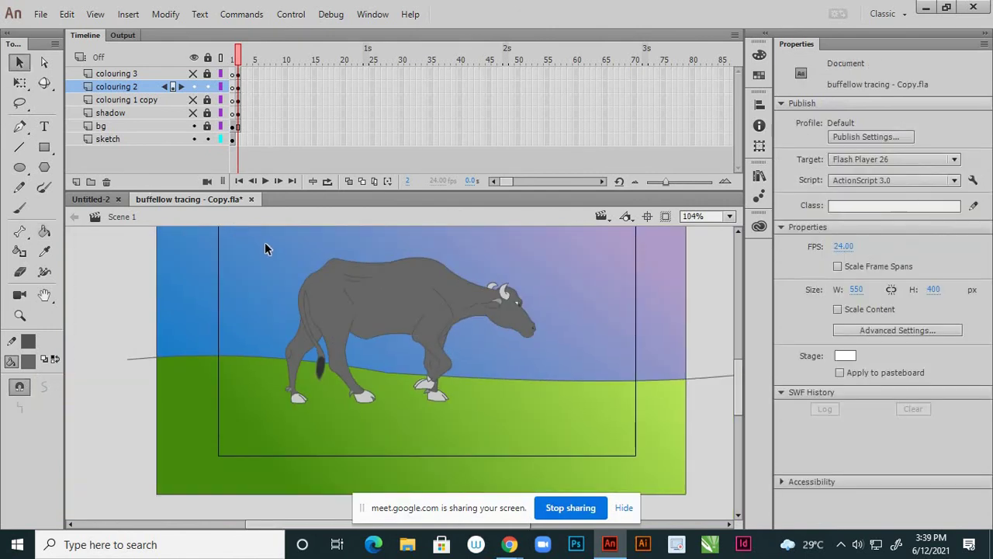
{"action": "mouse_move", "coordinate": [268, 243]}
{"action": "left_mouse_down"}
{"action": "mouse_move", "coordinate": [488, 404]}
{"action": "mouse_move", "coordinate": [600, 465]}
{"action": "left_mouse_up"}
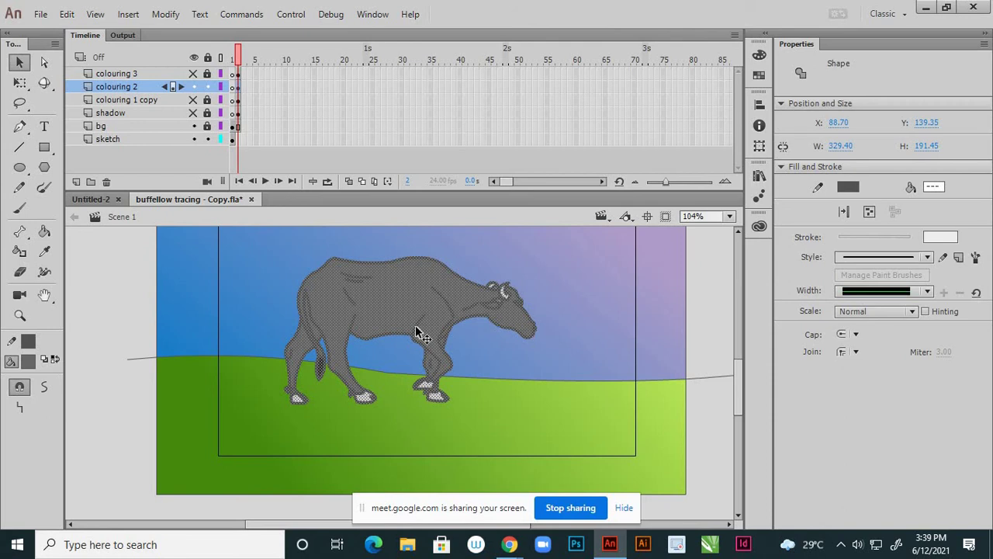
{"action": "left_click", "coordinate": [130, 278]}
Import the buffalo-hair-texture-background image from the Desktop into the document's library.
{"action": "left_click", "coordinate": [40, 14]}
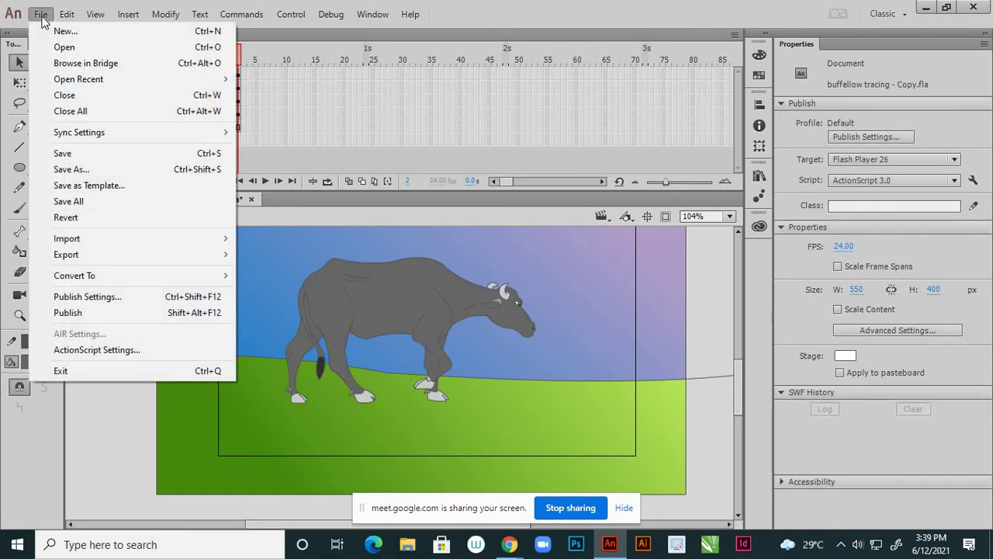
{"action": "mouse_move", "coordinate": [220, 239]}
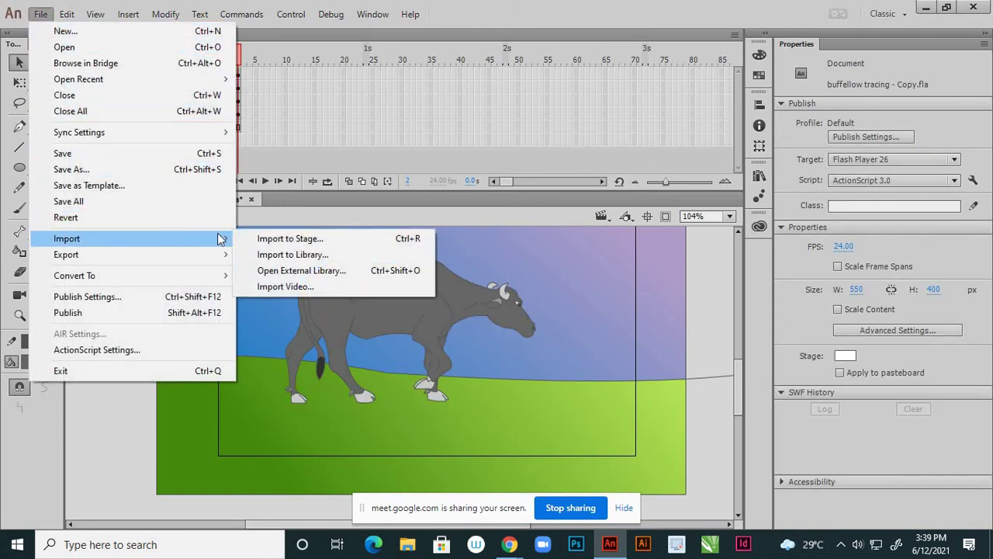
{"action": "left_click", "coordinate": [288, 255]}
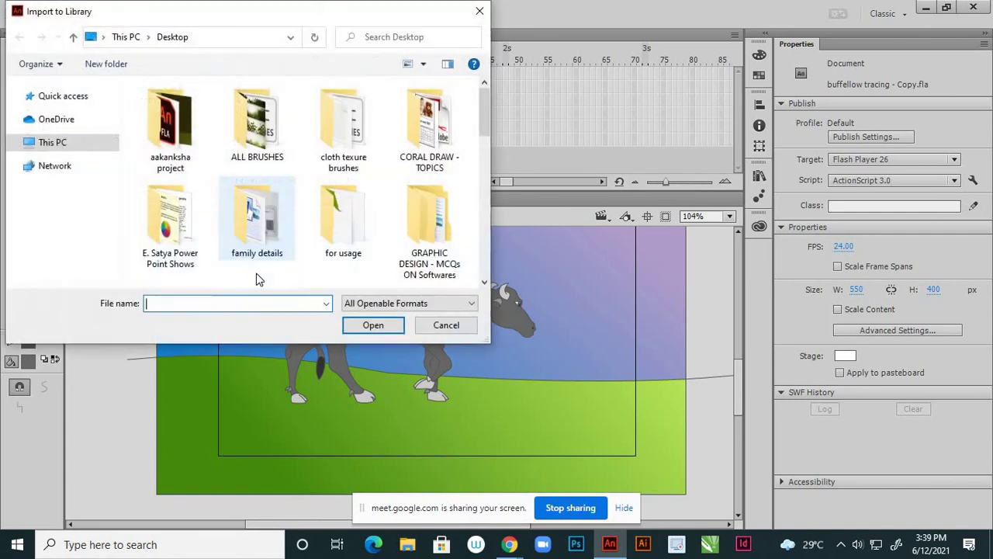
{"action": "left_click_drag", "start_coordinate": [484, 111], "coordinate": [481, 218]}
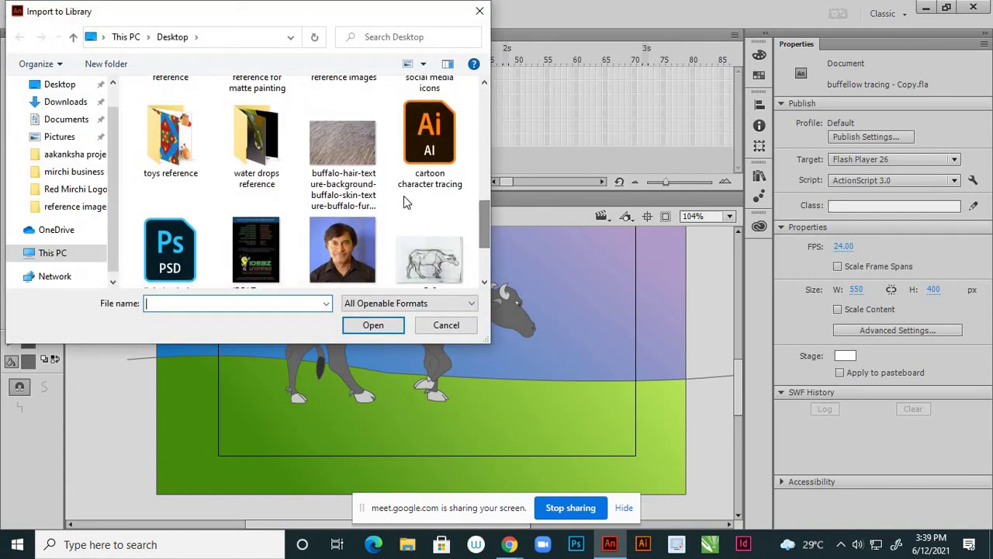
{"action": "left_click", "coordinate": [353, 151]}
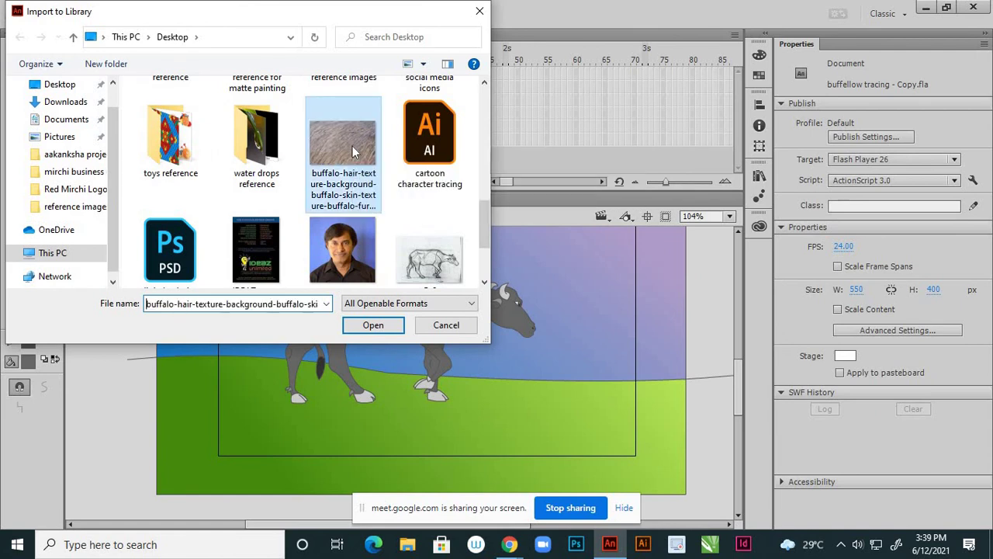
{"action": "left_click", "coordinate": [394, 324]}
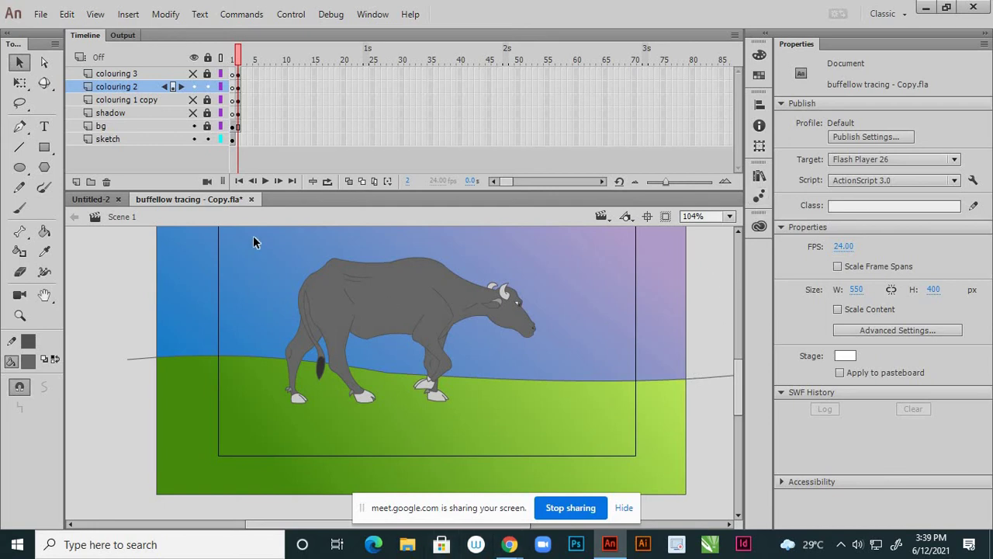
Change the grey fills of the buffalo's body, head and legs to a bitmap fill using the imported hair texture, excluding hooves, horns and tail tuft.
{"action": "left_click_drag", "start_coordinate": [253, 235], "coordinate": [572, 461]}
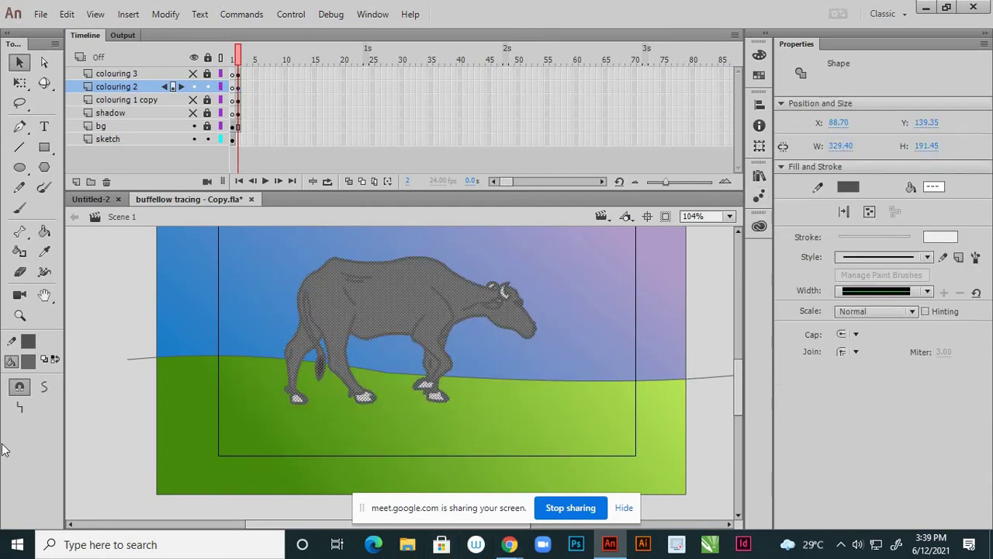
{"action": "left_click", "coordinate": [440, 391]}
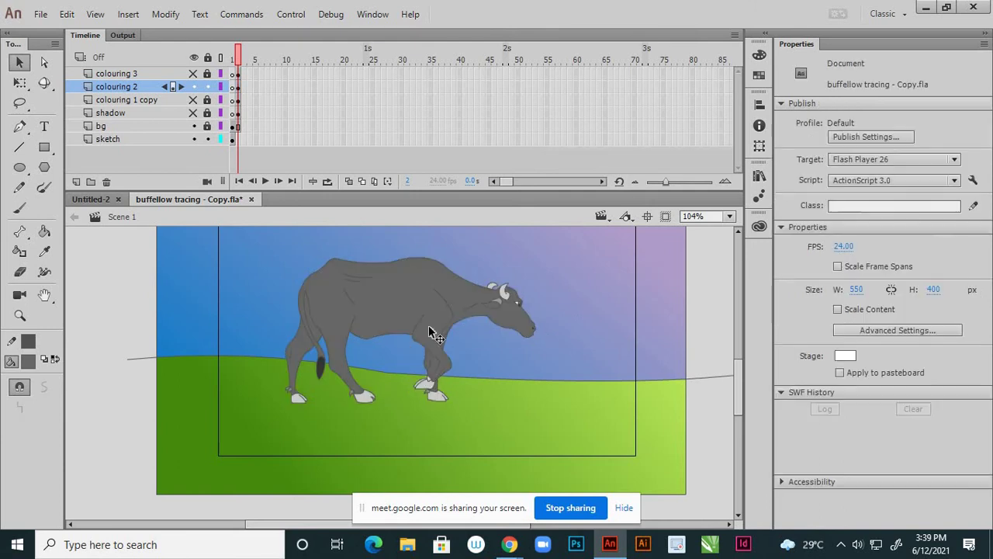
{"action": "scroll", "coordinate": [398, 299], "scroll_direction": "up", "scroll_amount": 2}
{"action": "left_click", "coordinate": [397, 300]}
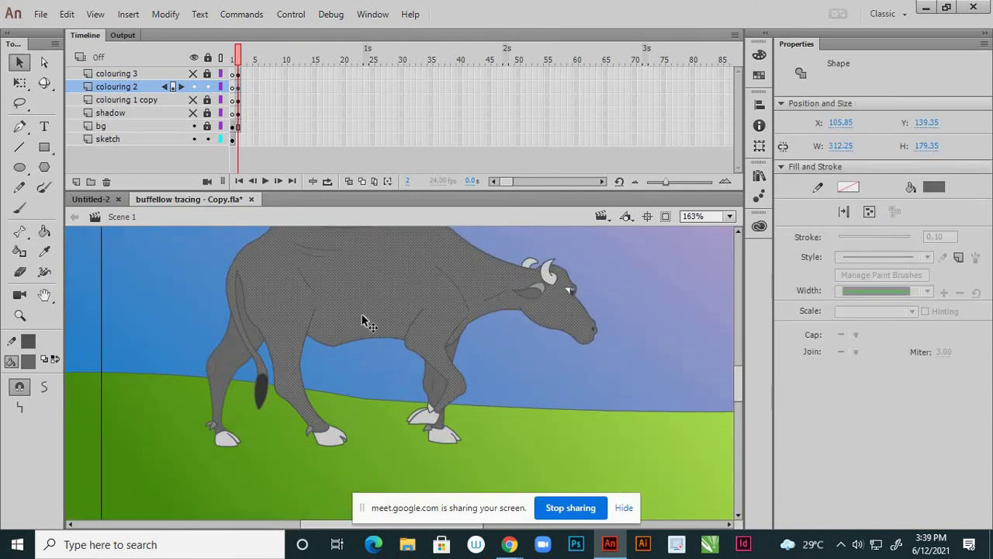
{"action": "left_click", "coordinate": [236, 363], "text": "shift"}
{"action": "scroll", "coordinate": [442, 432], "scroll_direction": "up", "scroll_amount": 2}
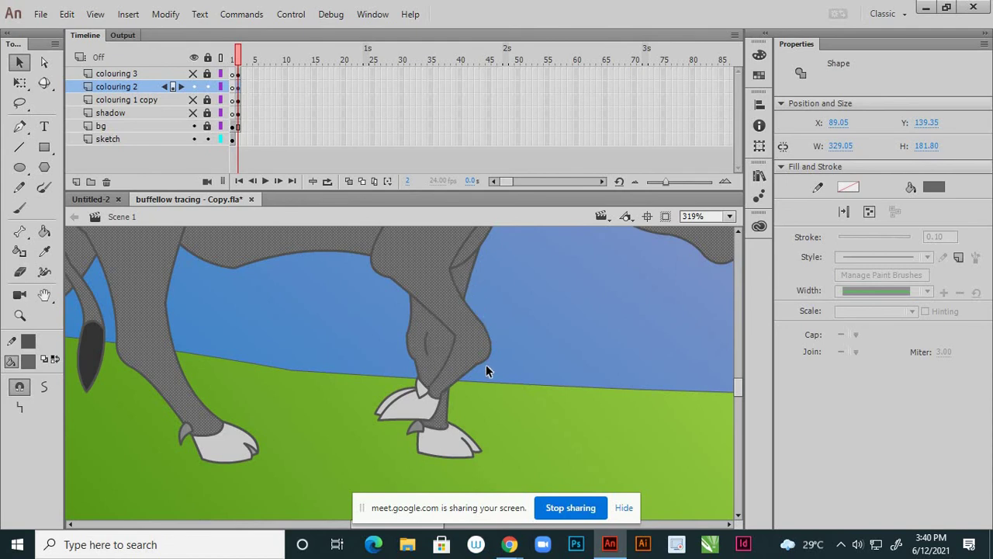
{"action": "scroll", "coordinate": [488, 369], "scroll_direction": "down", "scroll_amount": 2}
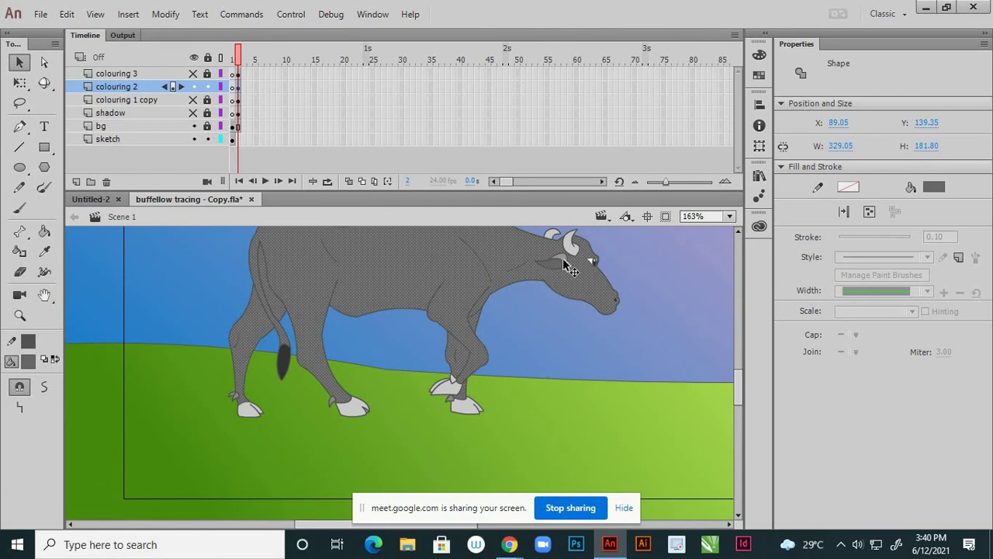
{"action": "scroll", "coordinate": [565, 264], "scroll_direction": "up", "scroll_amount": 2}
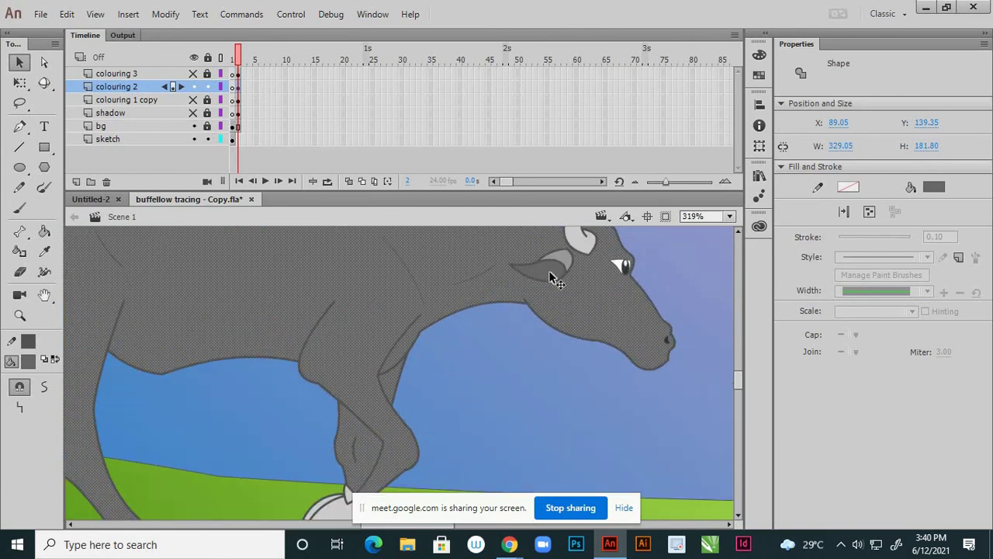
{"action": "scroll", "coordinate": [601, 337], "scroll_direction": "down", "scroll_amount": 2}
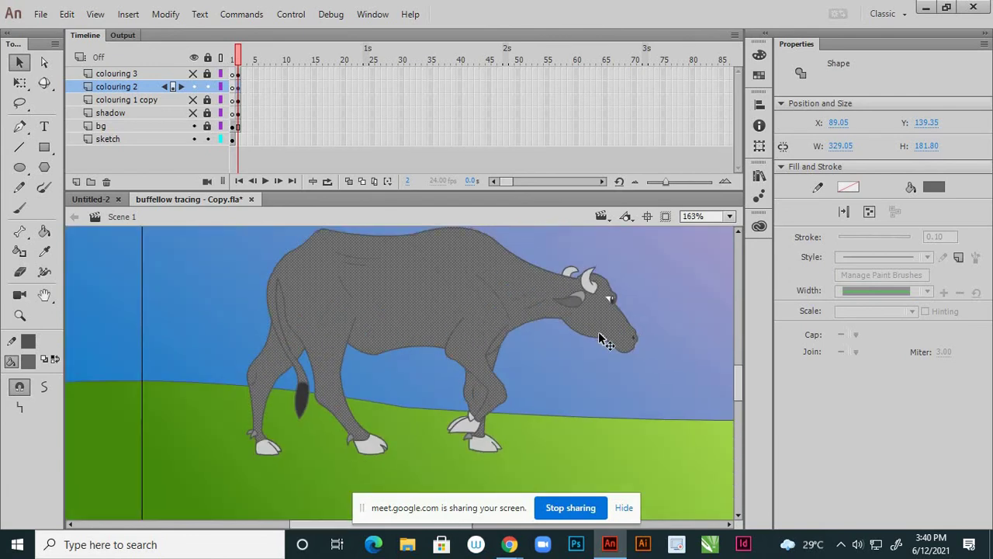
{"action": "scroll", "coordinate": [592, 281], "scroll_direction": "up", "scroll_amount": 1}
{"action": "scroll", "coordinate": [588, 281], "scroll_direction": "down", "scroll_amount": 2}
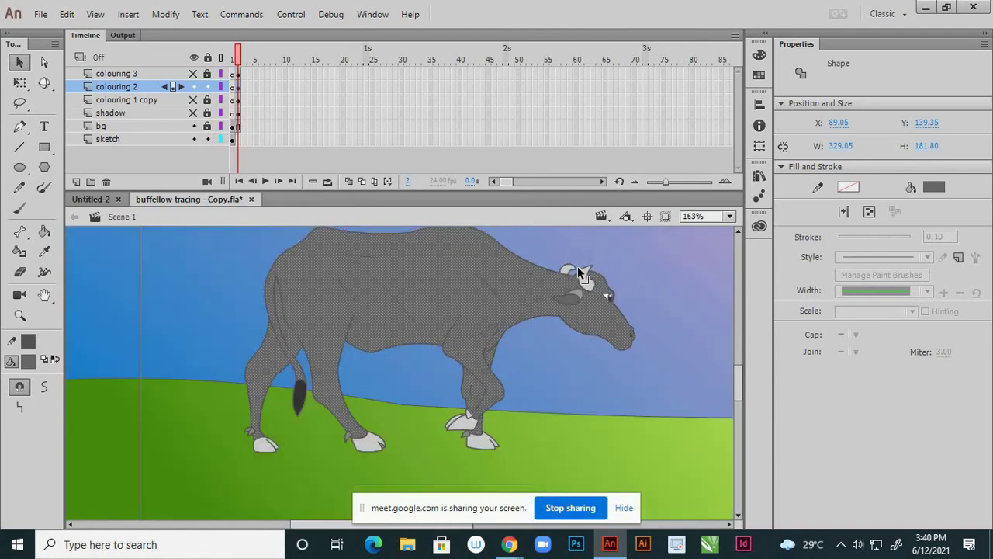
{"action": "scroll", "coordinate": [338, 310], "scroll_direction": "up", "scroll_amount": 2}
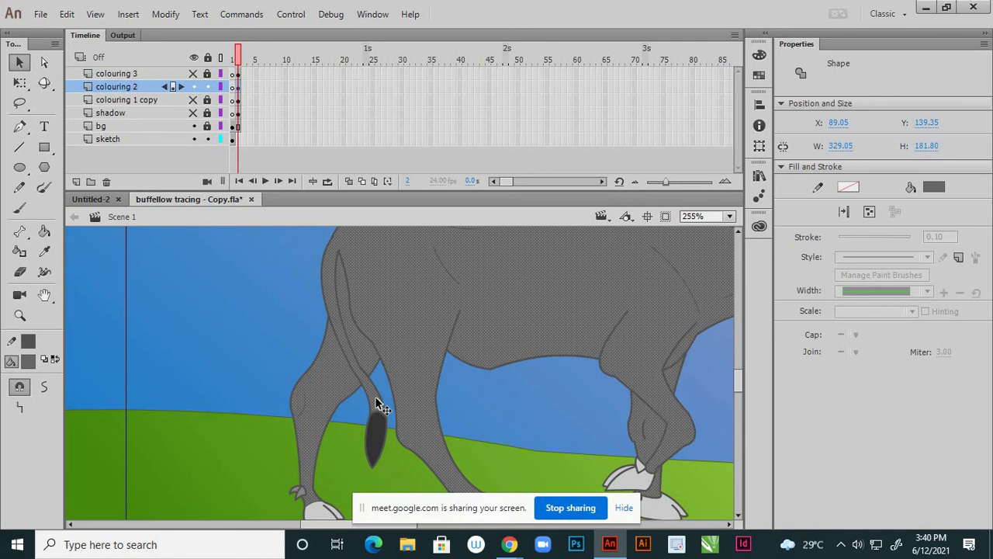
{"action": "scroll", "coordinate": [339, 391], "scroll_direction": "down", "scroll_amount": 3}
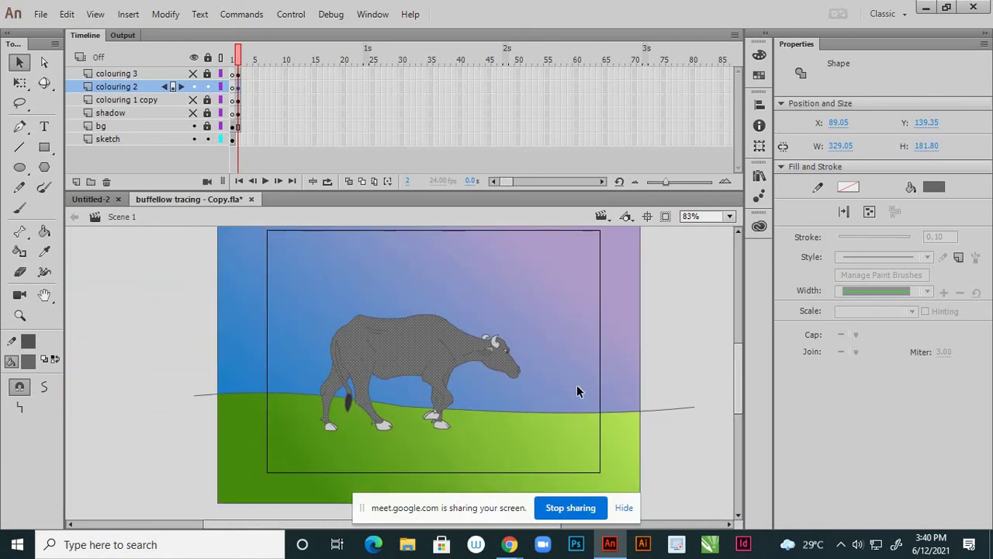
{"action": "left_click", "coordinate": [758, 56]}
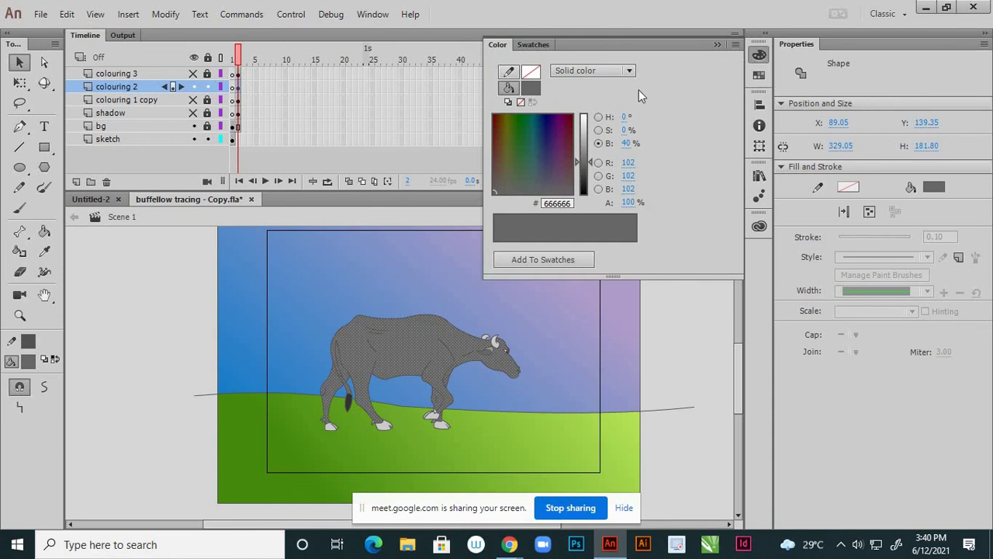
{"action": "left_click", "coordinate": [629, 71]}
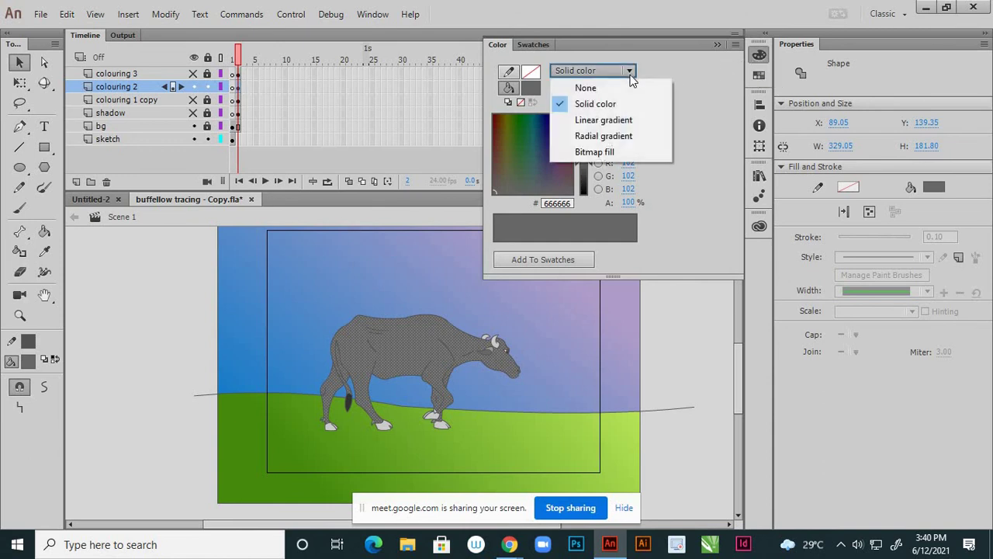
{"action": "left_click", "coordinate": [612, 154]}
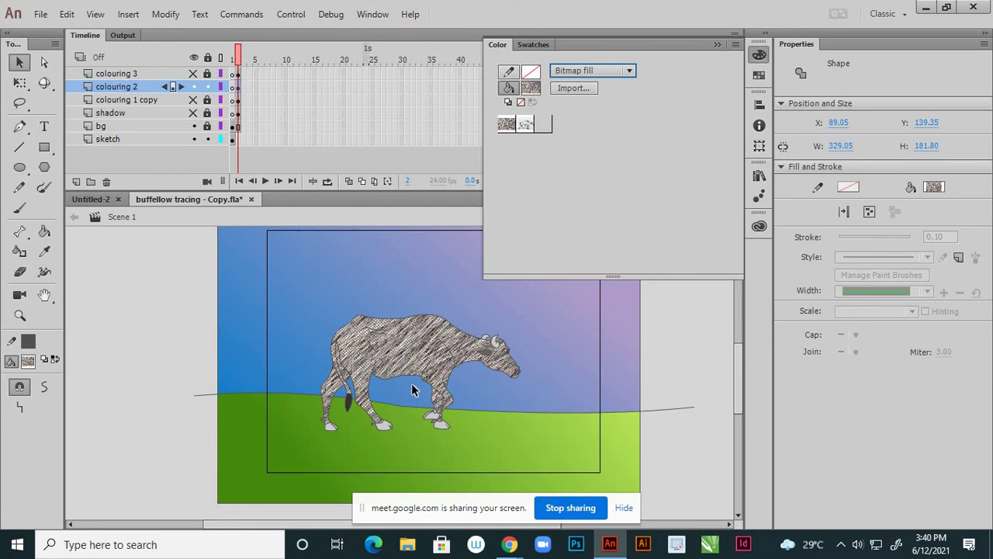
{"action": "left_click", "coordinate": [672, 313]}
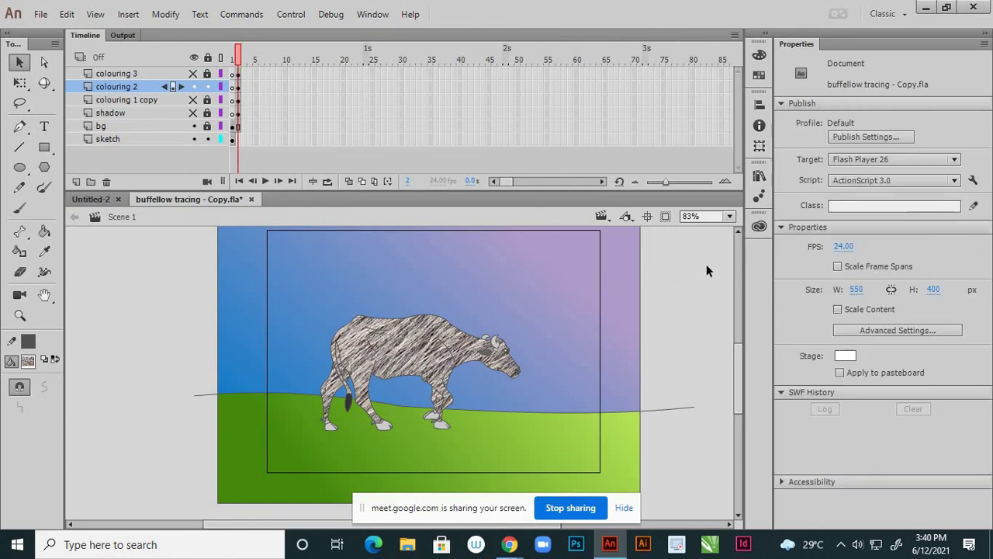
Preview the library's images through to the buffalo hair texture, and examine the textured skin on the buffalo up close.
{"action": "left_click", "coordinate": [758, 177]}
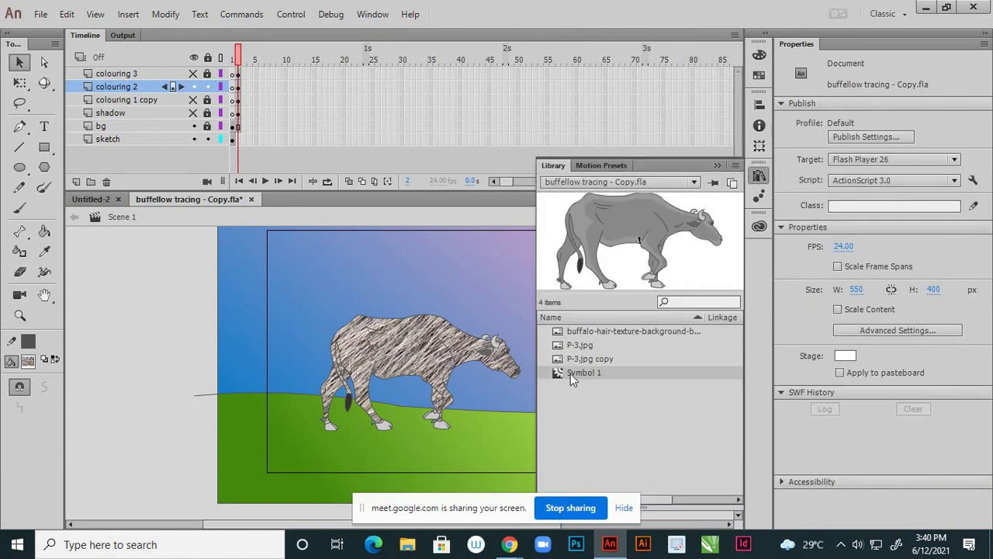
{"action": "left_click", "coordinate": [587, 359]}
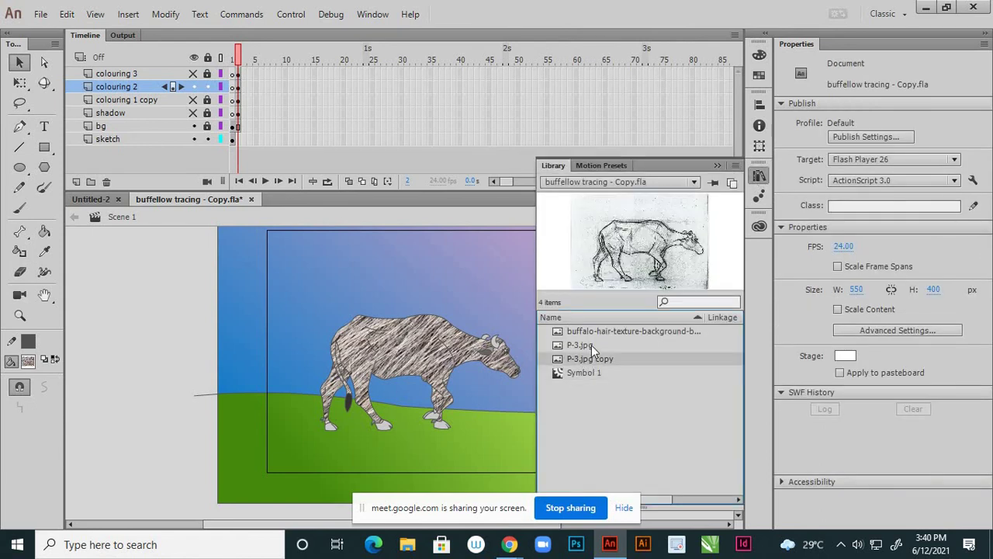
{"action": "left_click", "coordinate": [592, 344]}
{"action": "left_click", "coordinate": [606, 332]}
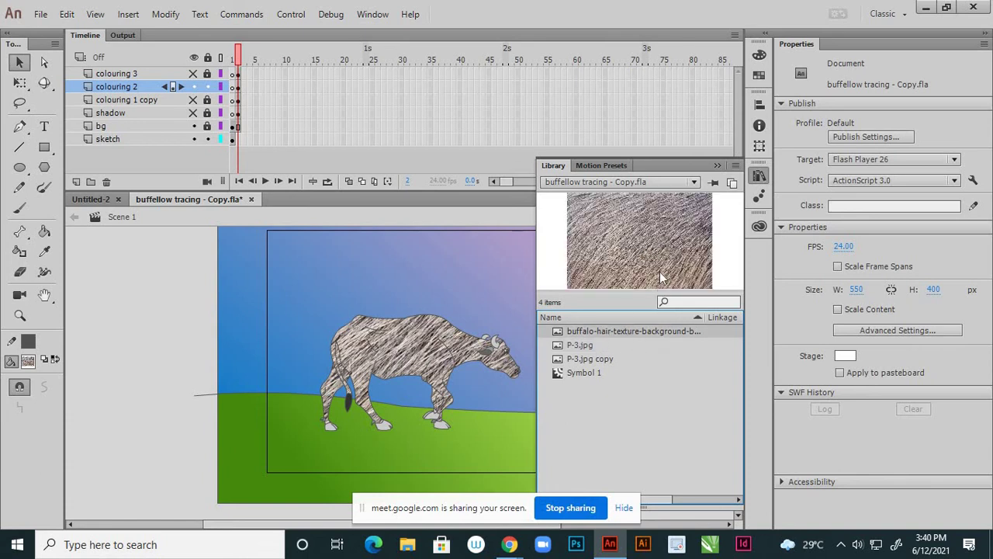
{"action": "left_click", "coordinate": [509, 218]}
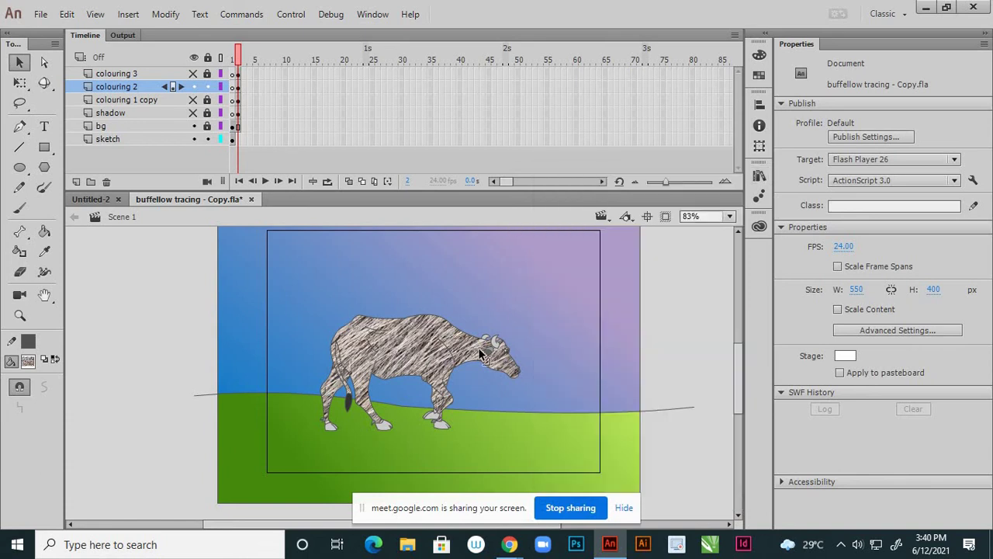
{"action": "scroll", "coordinate": [420, 362], "scroll_direction": "up", "scroll_amount": 5}
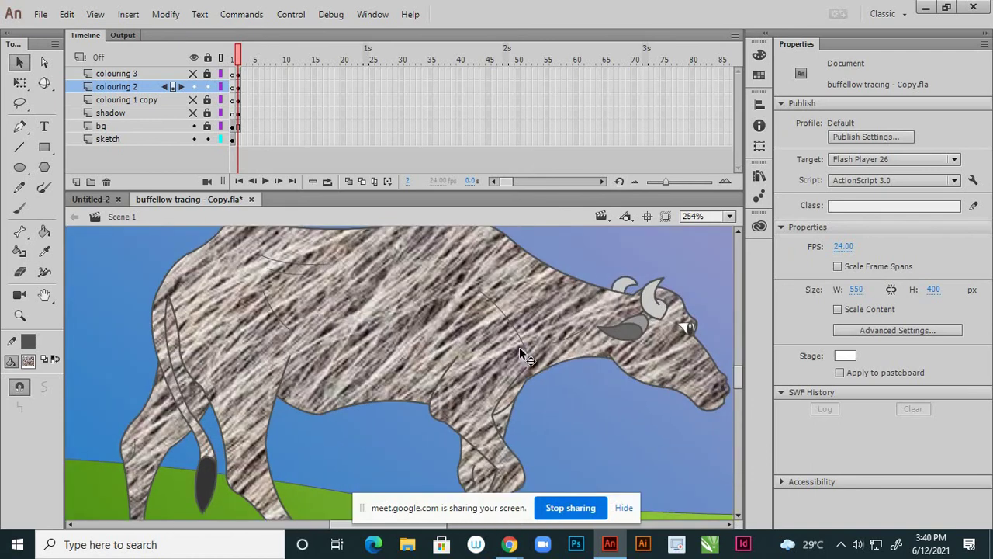
{"action": "scroll", "coordinate": [519, 347], "scroll_direction": "down", "scroll_amount": 4}
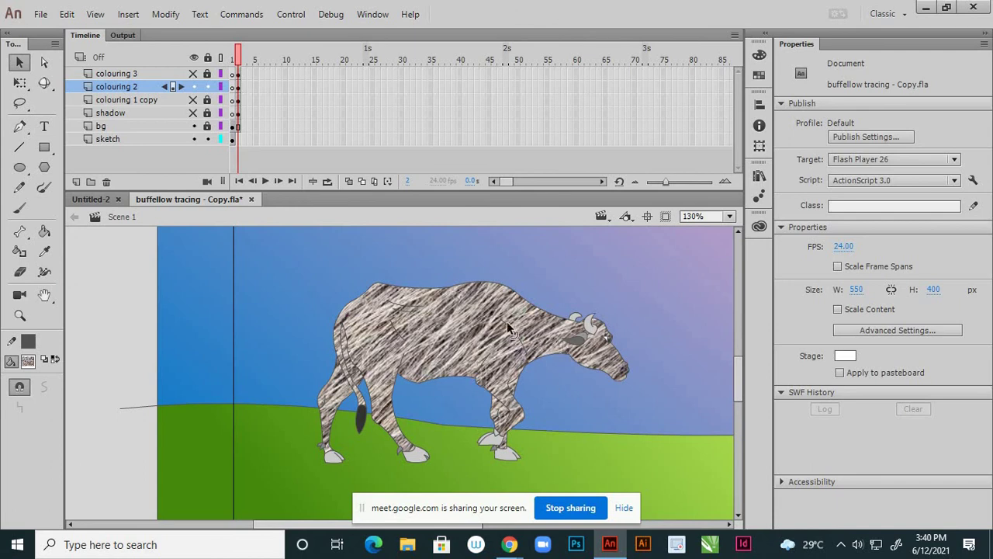
{"action": "scroll", "coordinate": [506, 329], "scroll_direction": "down", "scroll_amount": 1}
{"action": "scroll", "coordinate": [513, 331], "scroll_direction": "up", "scroll_amount": 2}
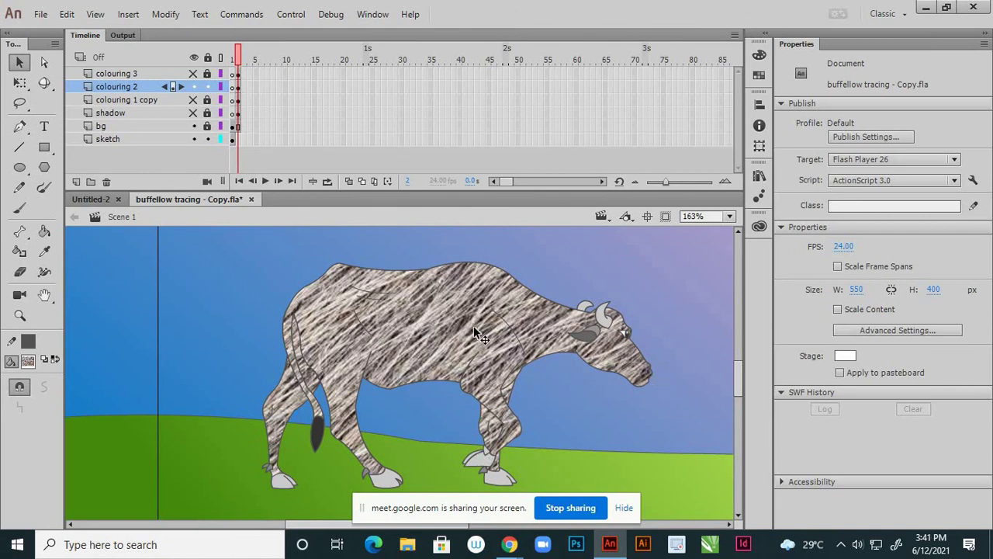
{"action": "scroll", "coordinate": [473, 325], "scroll_direction": "down", "scroll_amount": 2}
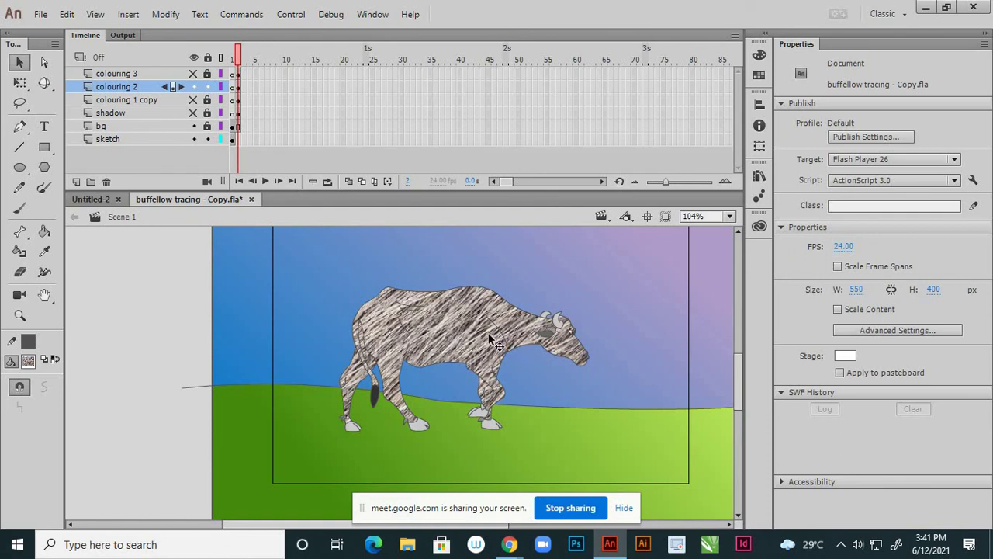
{"action": "scroll", "coordinate": [489, 339], "scroll_direction": "up", "scroll_amount": 2}
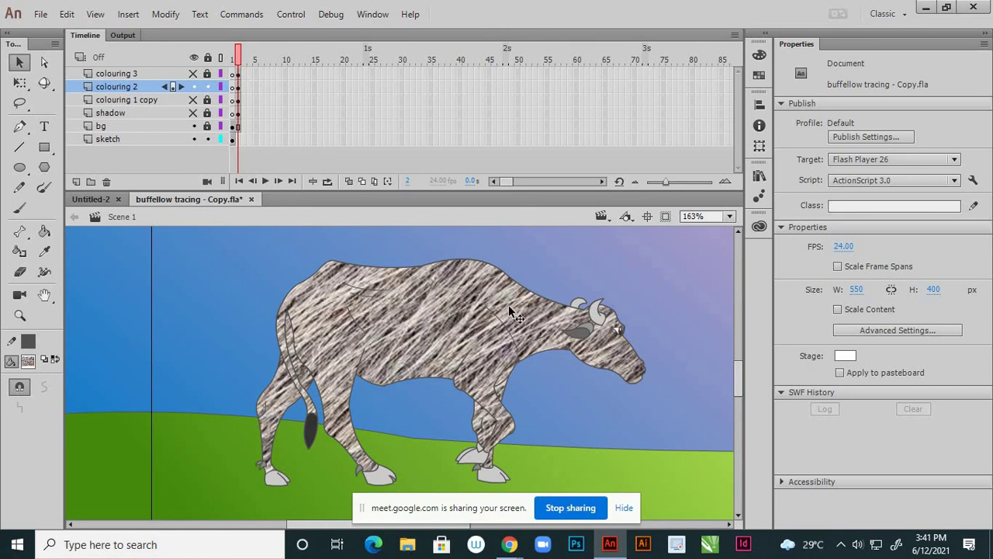
{"action": "scroll", "coordinate": [512, 311], "scroll_direction": "down", "scroll_amount": 5}
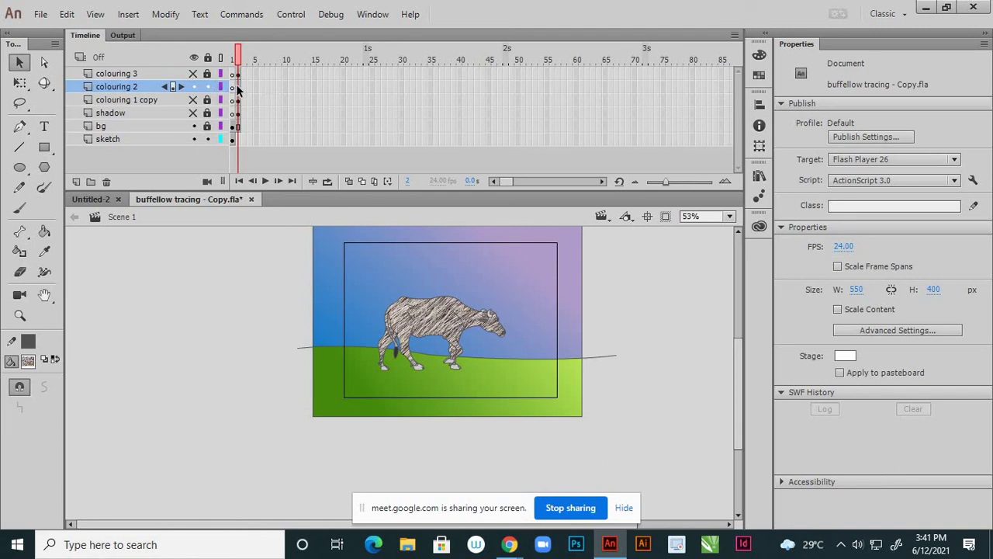
Lock the colouring 2 layer and make the shadow layer visible beneath the textured buffalo.
{"action": "left_click", "coordinate": [236, 86]}
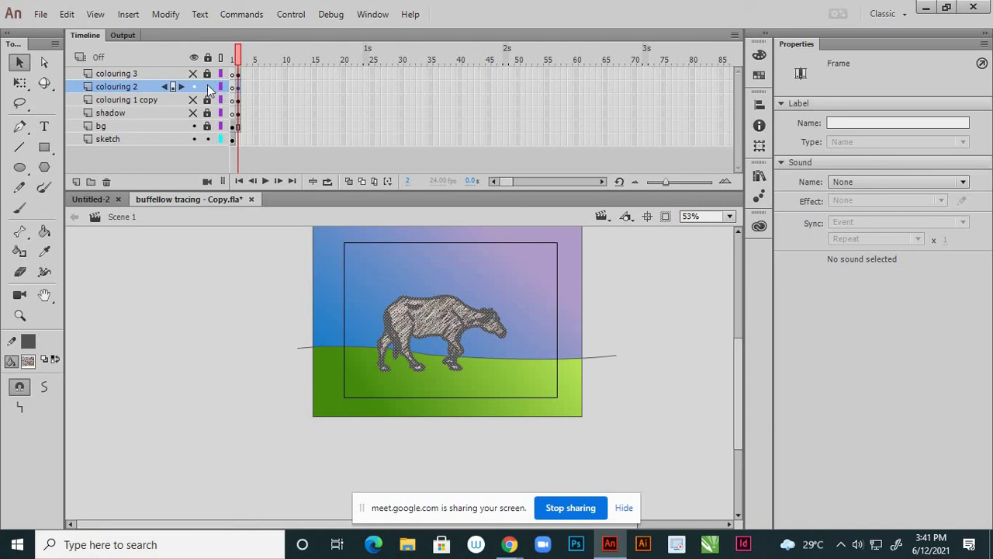
{"action": "left_click", "coordinate": [207, 86]}
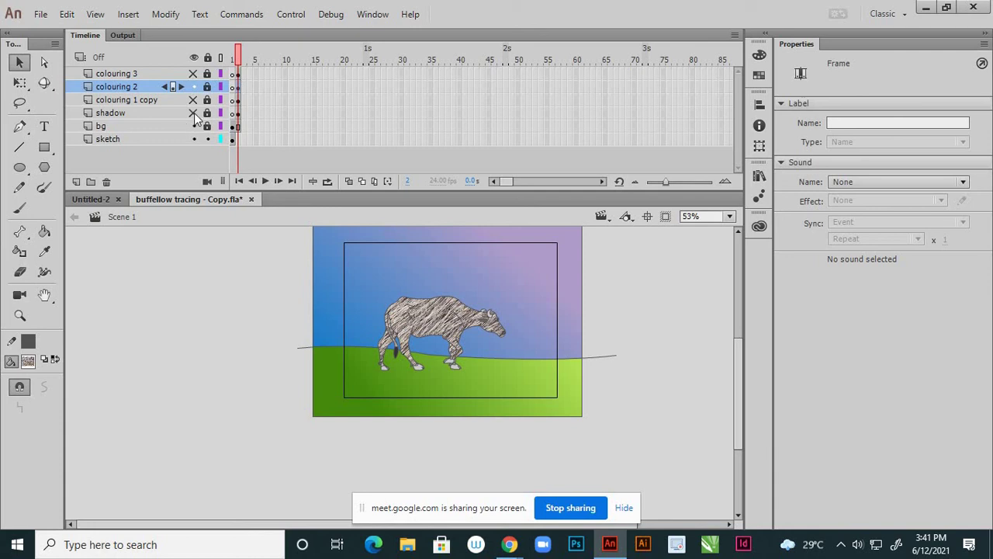
{"action": "left_click", "coordinate": [194, 113]}
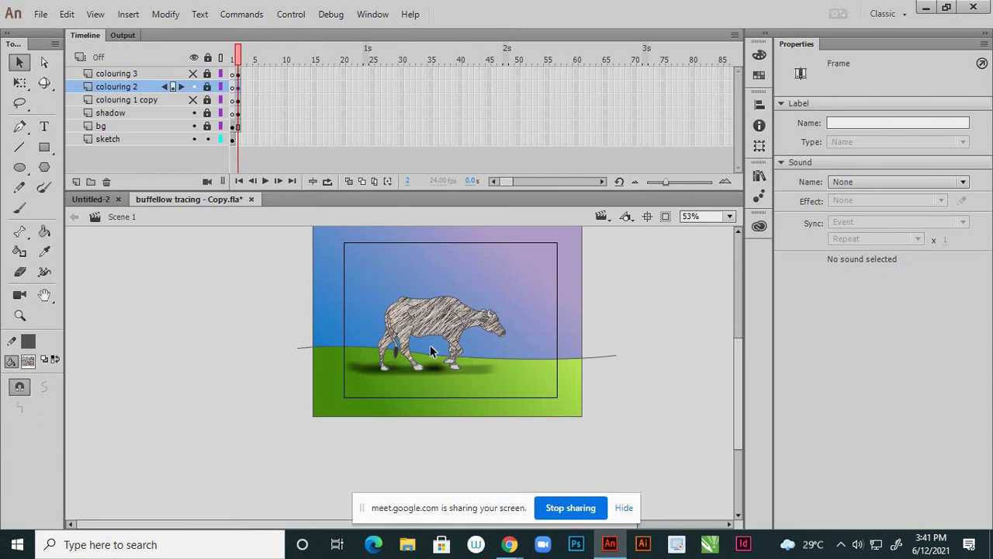
{"action": "scroll", "coordinate": [437, 359], "scroll_direction": "up", "scroll_amount": 3}
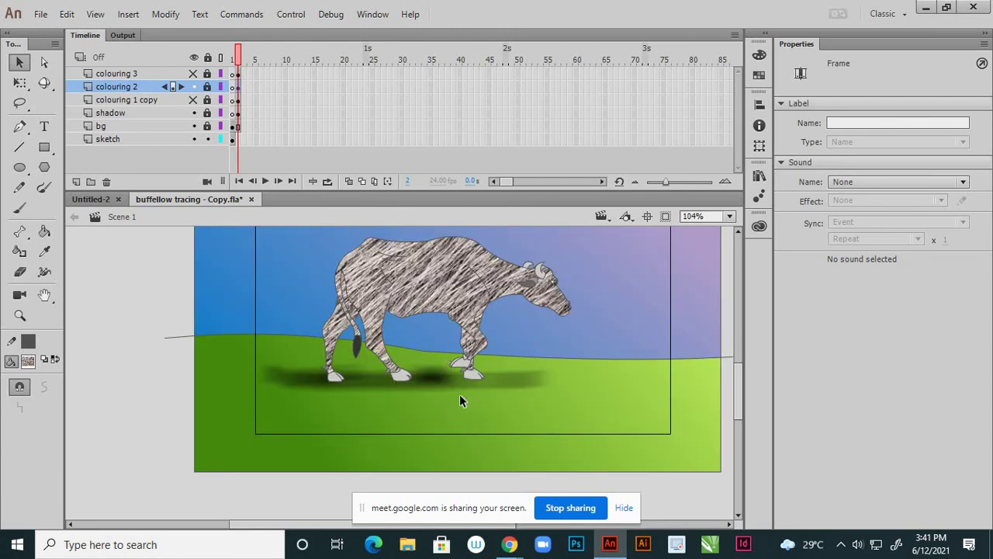
{"action": "scroll", "coordinate": [459, 394], "scroll_direction": "down", "scroll_amount": 2}
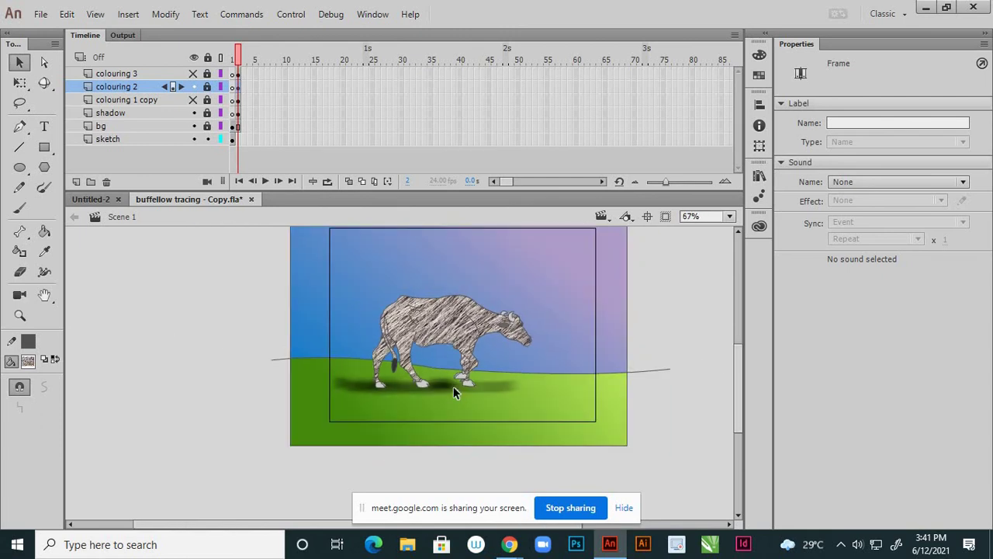
{"action": "left_click", "coordinate": [194, 100]}
{"action": "scroll", "coordinate": [426, 352], "scroll_direction": "down", "scroll_amount": 2}
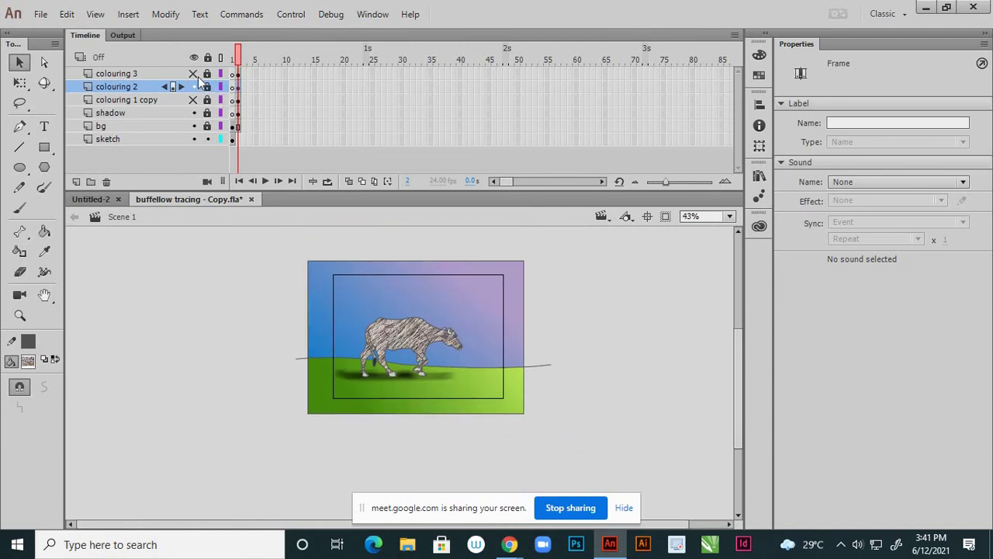
Hide the colouring 2 layer, show and unlock colouring 3, and delete the buffalo outline from its frame 2.
{"action": "left_click", "coordinate": [194, 73]}
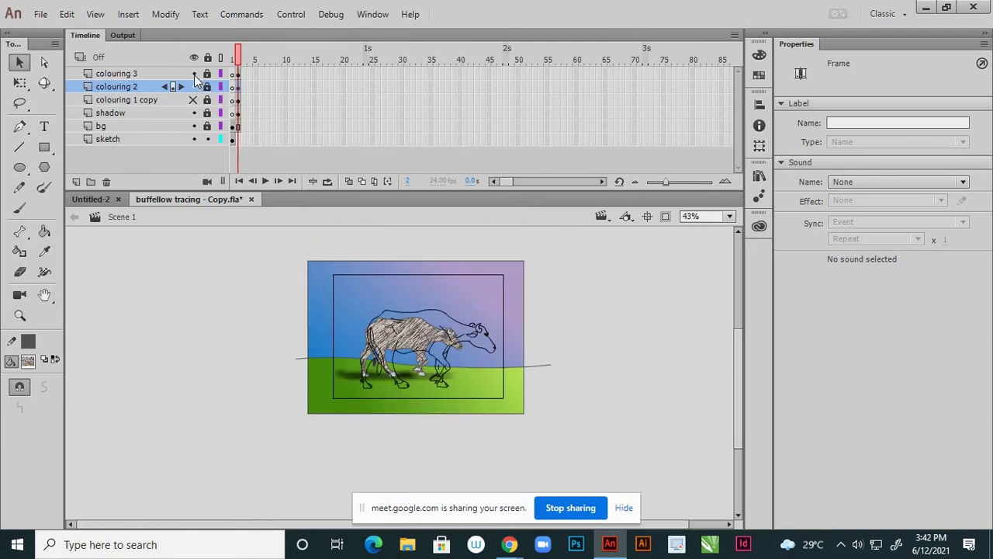
{"action": "left_click", "coordinate": [194, 74]}
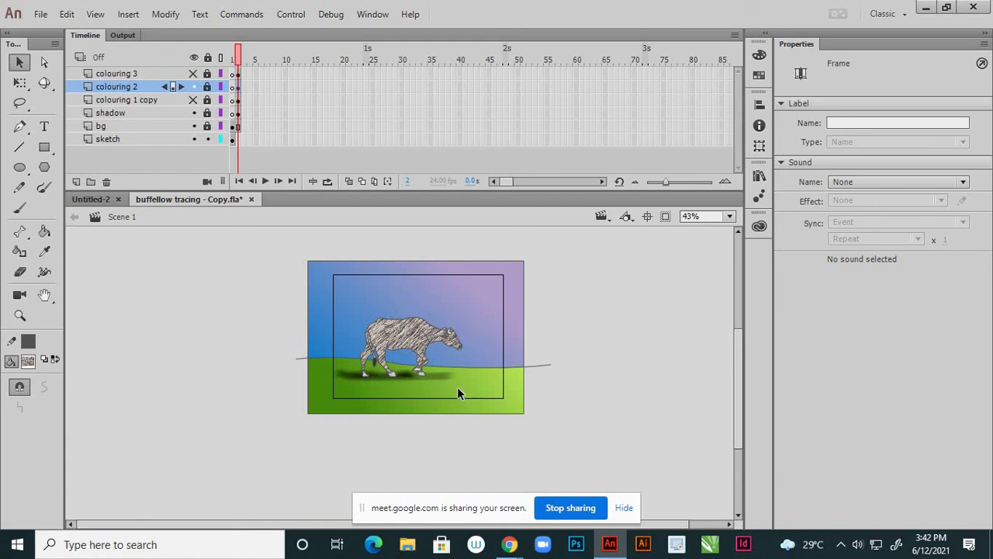
{"action": "left_click", "coordinate": [194, 86]}
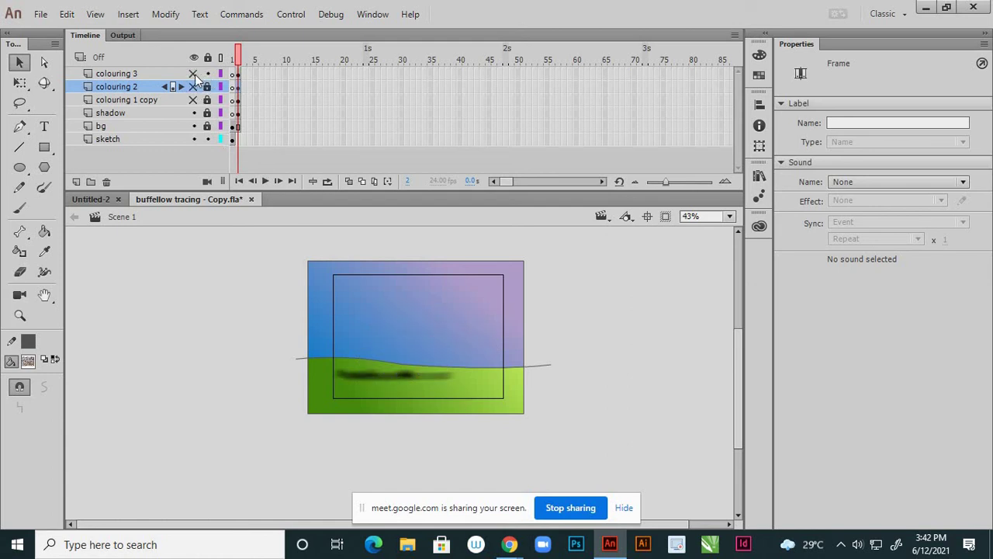
{"action": "left_click", "coordinate": [194, 73]}
{"action": "left_click", "coordinate": [239, 75]}
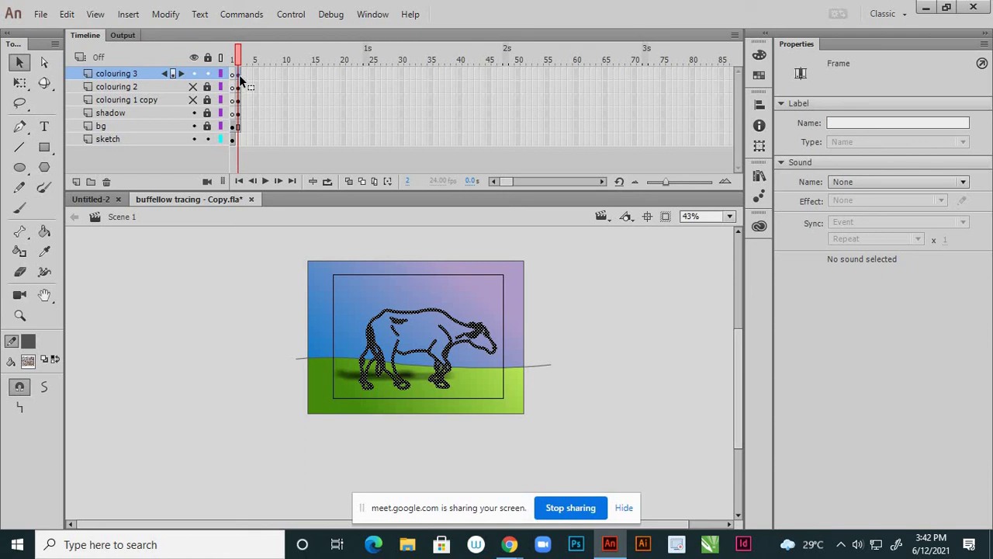
{"action": "key", "text": "Delete"}
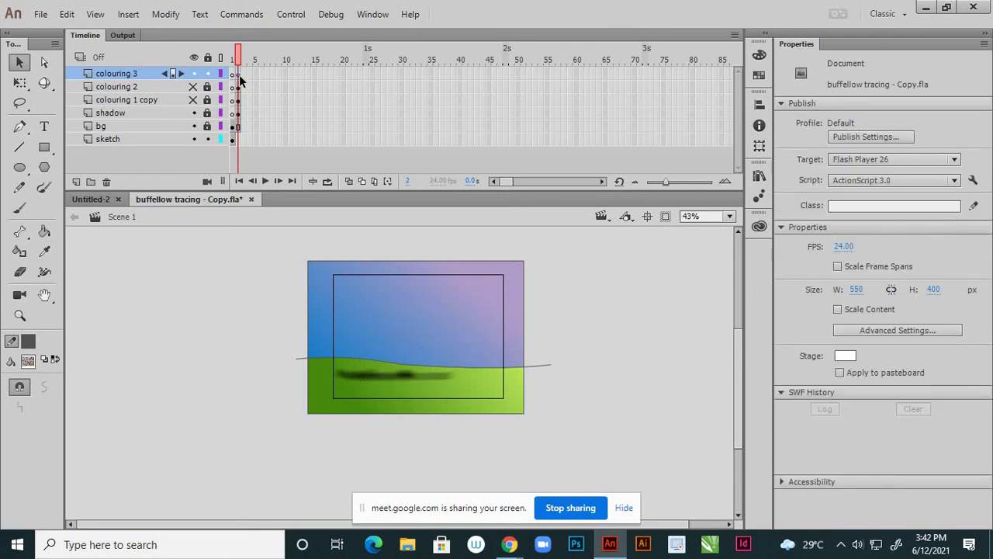
Copy the grey buffalo from the colouring 1 copy layer in place into colouring 3's frame 2, leaving the source layer locked and hidden.
{"action": "left_click", "coordinate": [192, 99]}
{"action": "left_click", "coordinate": [207, 100]}
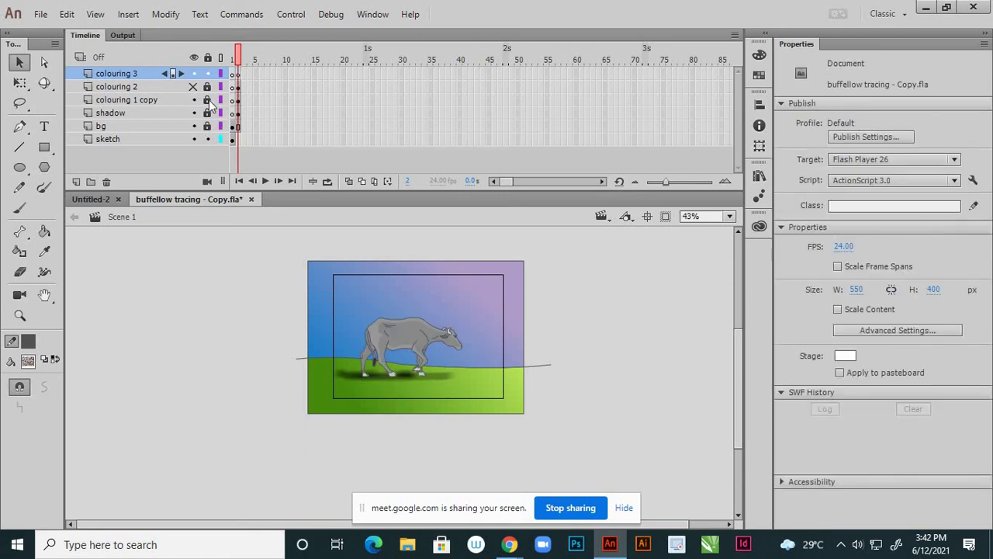
{"action": "left_click", "coordinate": [236, 100]}
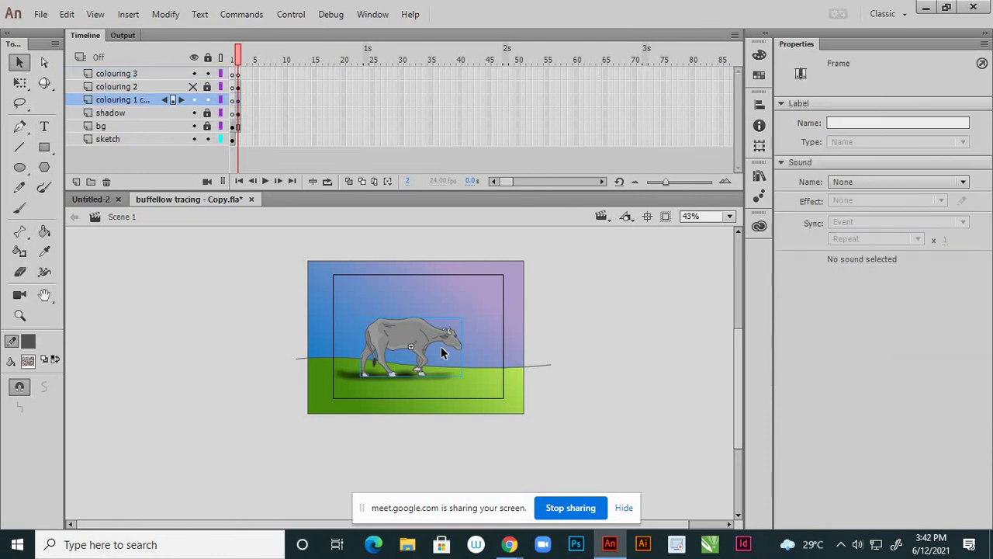
{"action": "left_click", "coordinate": [208, 100]}
{"action": "left_click", "coordinate": [238, 75]}
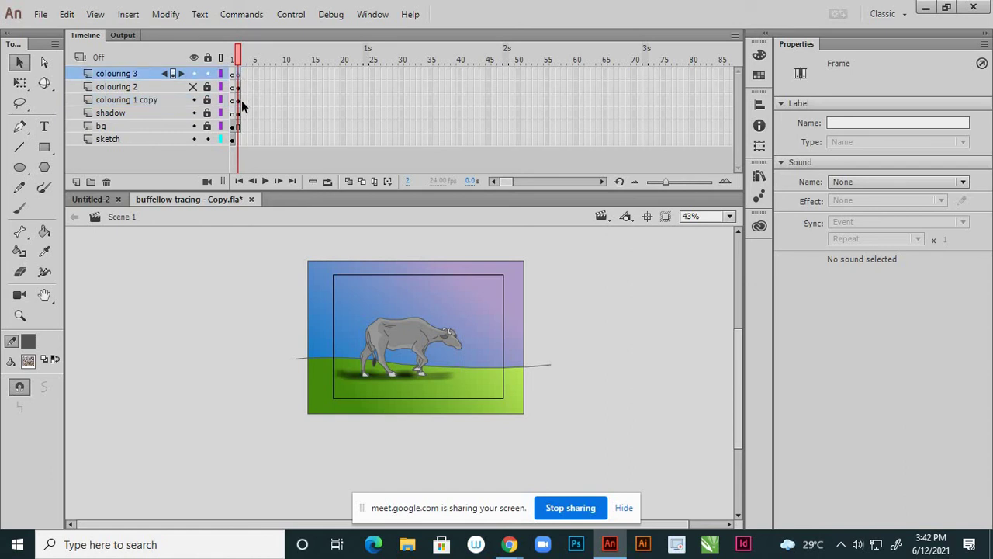
{"action": "left_click", "coordinate": [194, 98]}
{"action": "scroll", "coordinate": [436, 355], "scroll_direction": "up", "scroll_amount": 2, "text": "ctrl"}
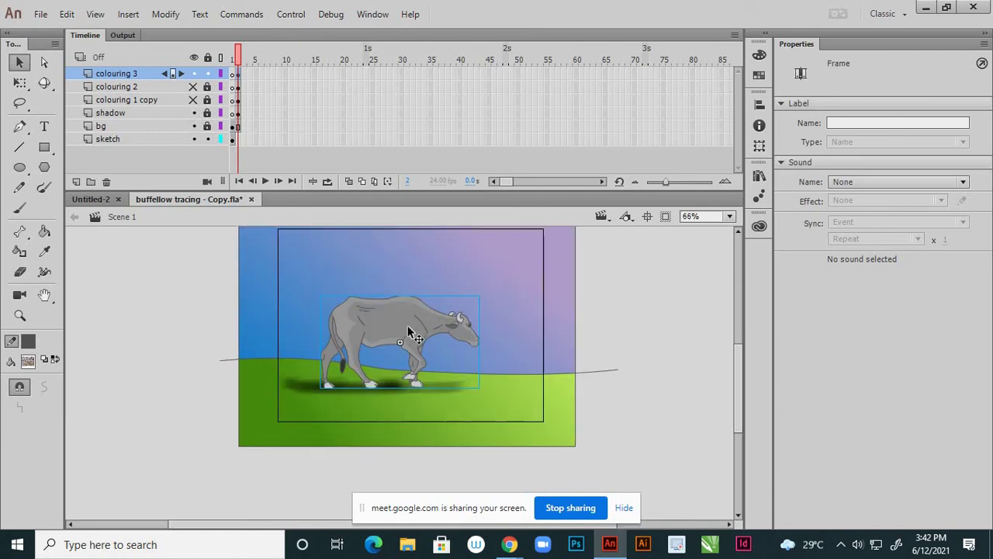
Break apart the pasted buffalo symbol on the colouring 3 layer into editable shapes.
{"action": "left_click", "coordinate": [413, 323]}
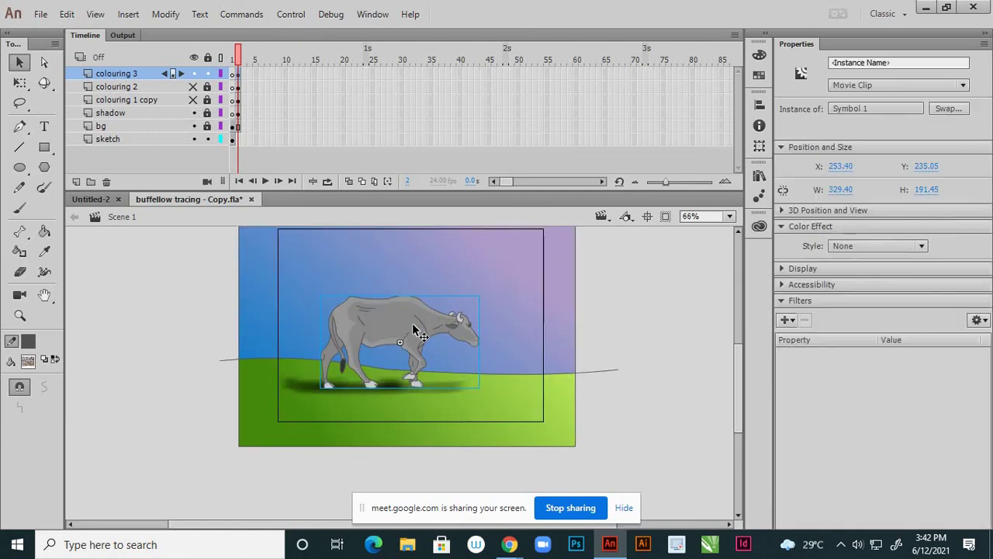
{"action": "key", "text": "ctrl+b"}
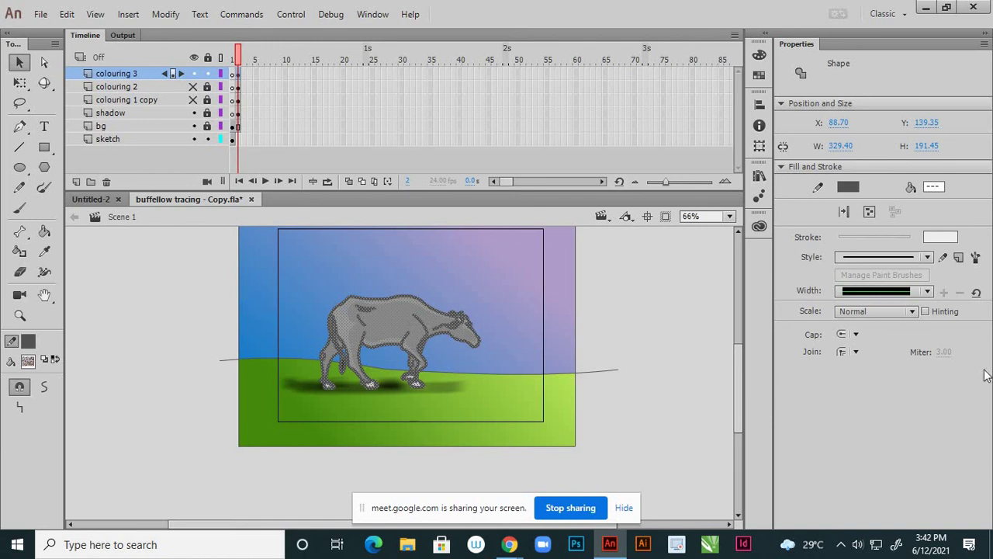
{"action": "left_click", "coordinate": [143, 289]}
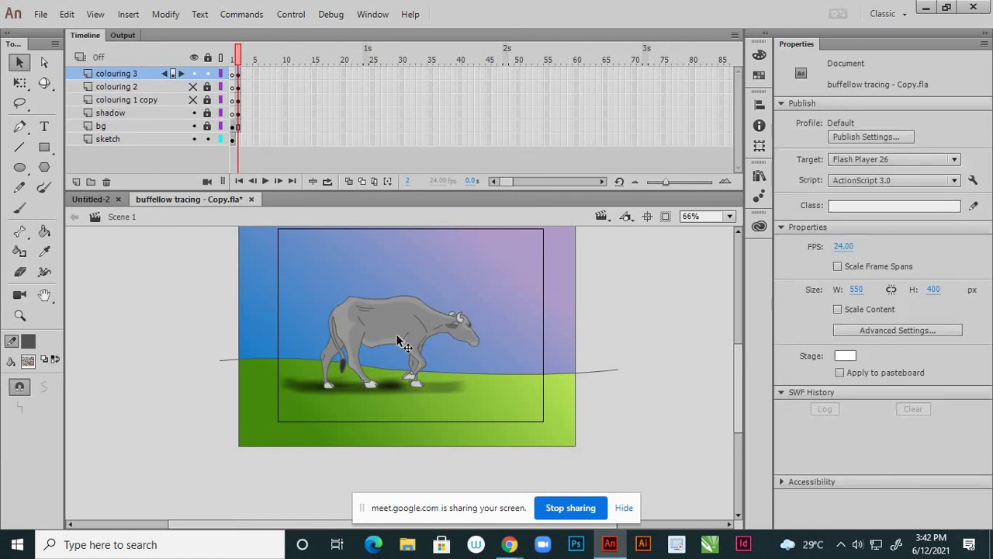
Sample the grey of the buffalo's body and fill the remaining shaded areas of the body, belly, front leg and head with it.
{"action": "scroll", "coordinate": [399, 338], "scroll_direction": "up", "scroll_amount": 3, "text": "ctrl"}
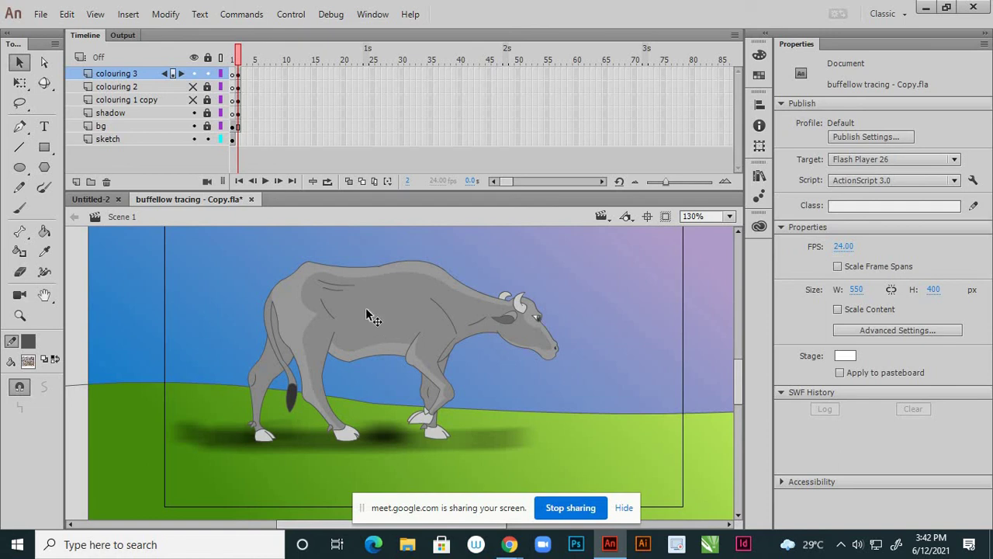
{"action": "key", "text": "i"}
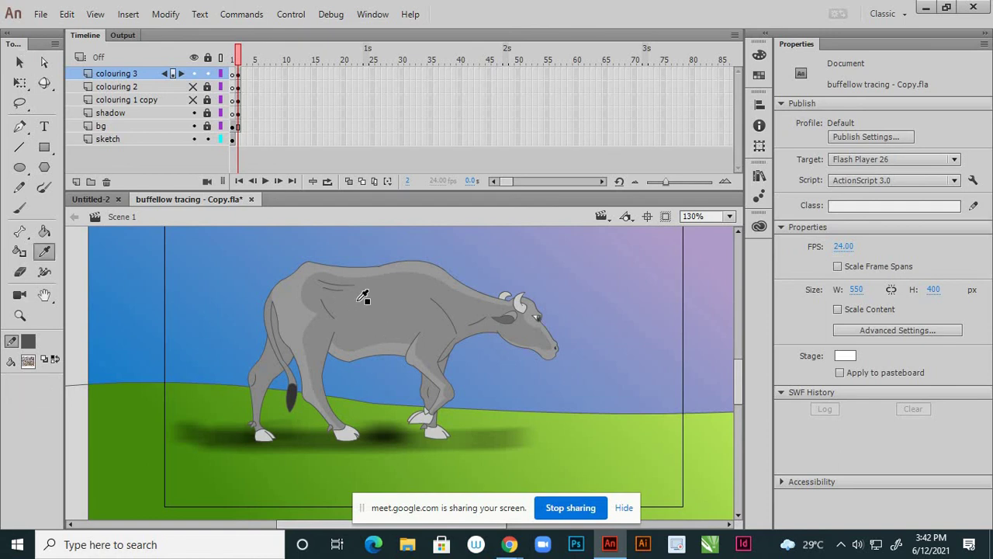
{"action": "left_click", "coordinate": [306, 318]}
{"action": "left_click", "coordinate": [375, 367]}
{"action": "left_click", "coordinate": [403, 359]}
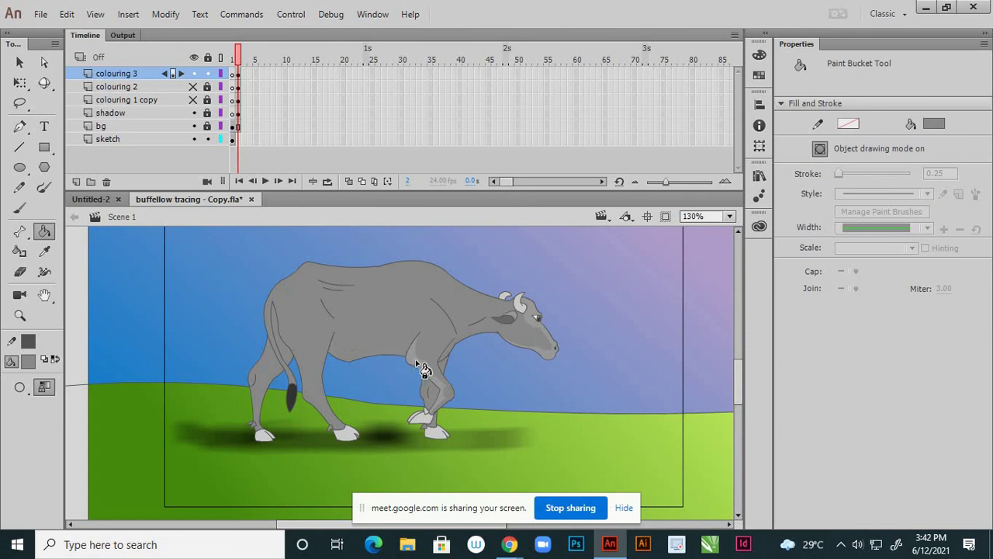
{"action": "left_click", "coordinate": [420, 366]}
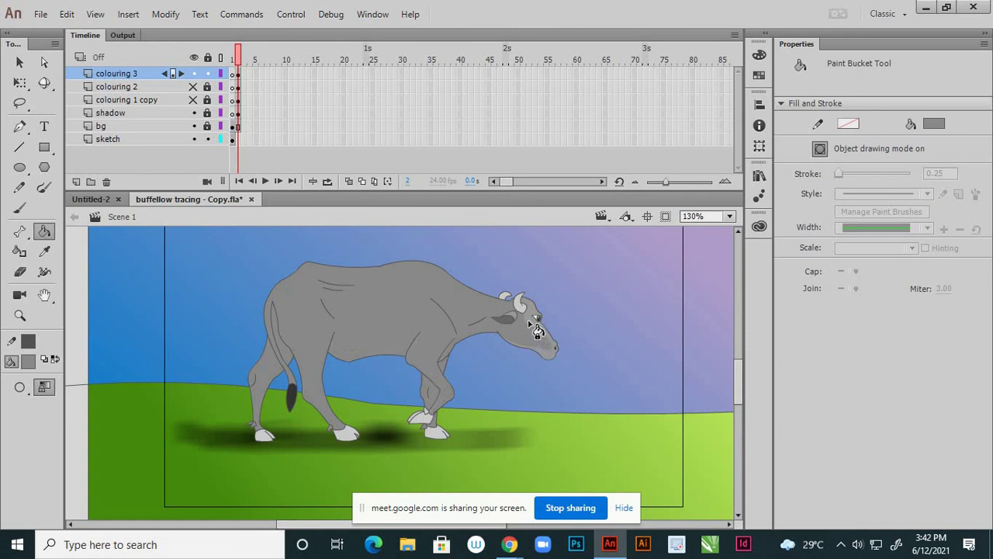
{"action": "left_click", "coordinate": [534, 324]}
Select the grey fills of the buffalo's body, head and legs together on the colouring 3 layer, leaving the outlines unselected.
{"action": "left_click", "coordinate": [21, 64]}
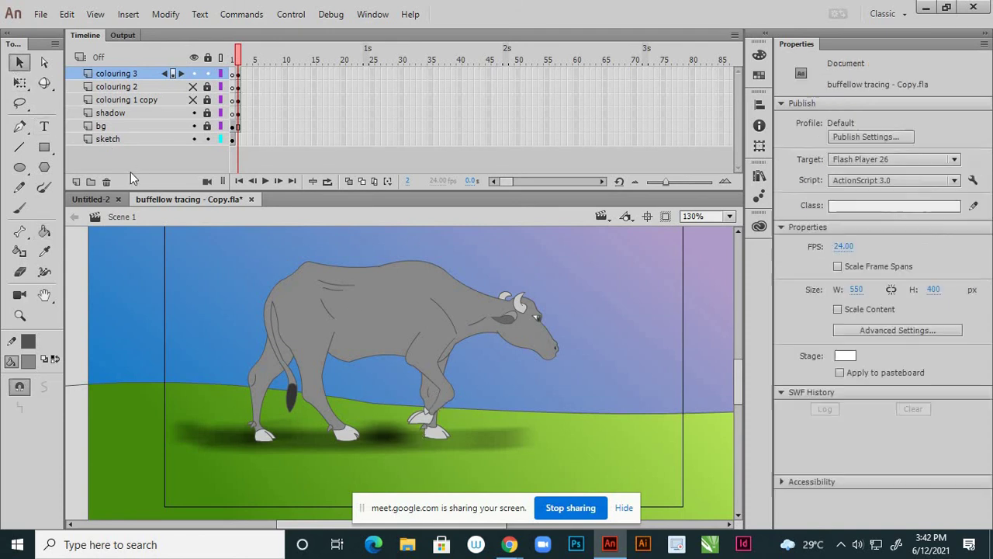
{"action": "left_click", "coordinate": [401, 319]}
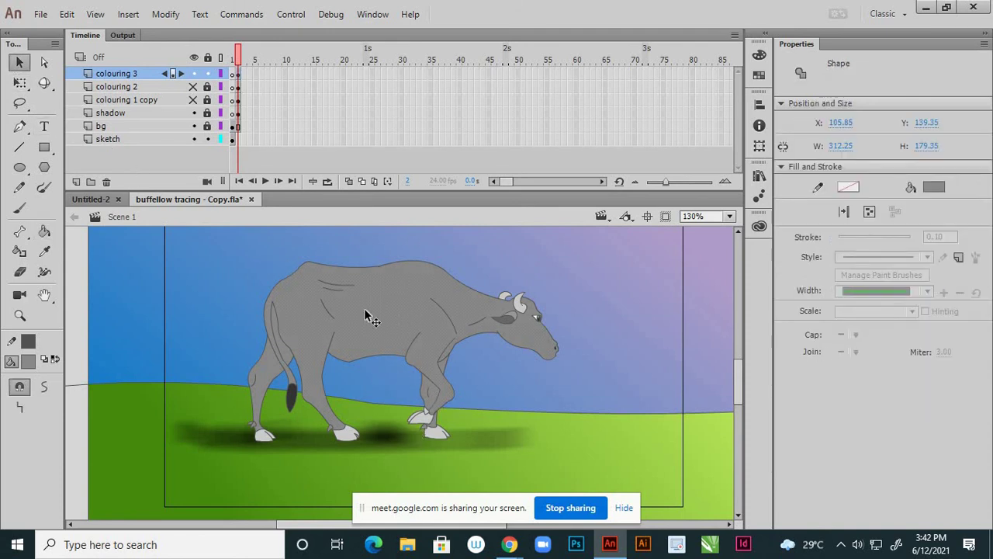
{"action": "scroll", "coordinate": [403, 341], "scroll_direction": "down", "scroll_amount": 2}
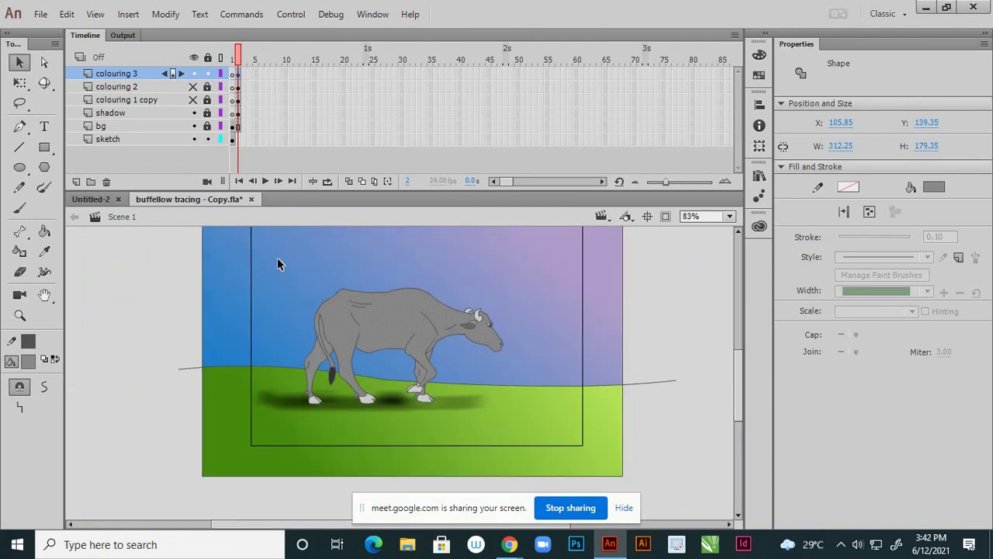
{"action": "left_click_drag", "start_coordinate": [277, 259], "coordinate": [592, 433]}
{"action": "scroll", "coordinate": [445, 382], "scroll_direction": "up", "scroll_amount": 2}
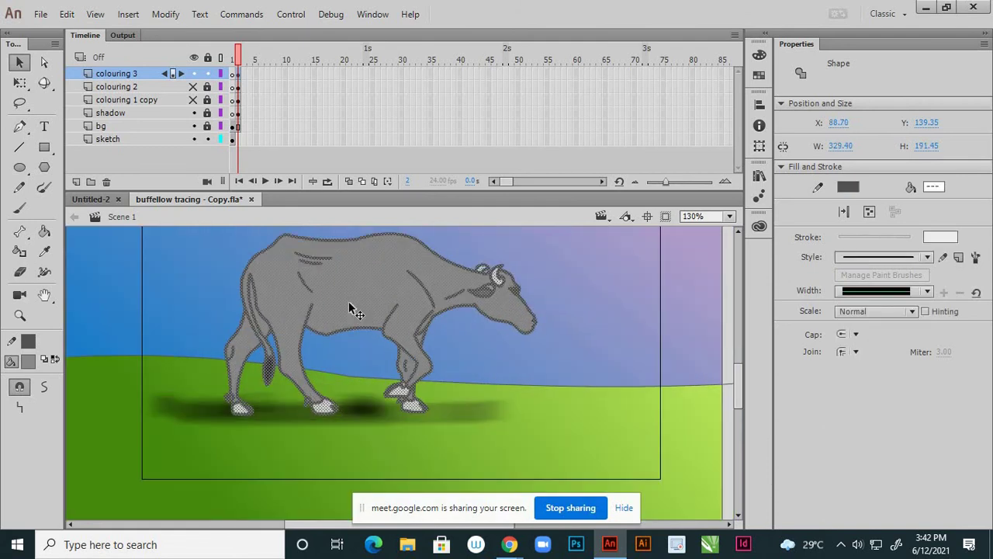
{"action": "left_click", "coordinate": [348, 290]}
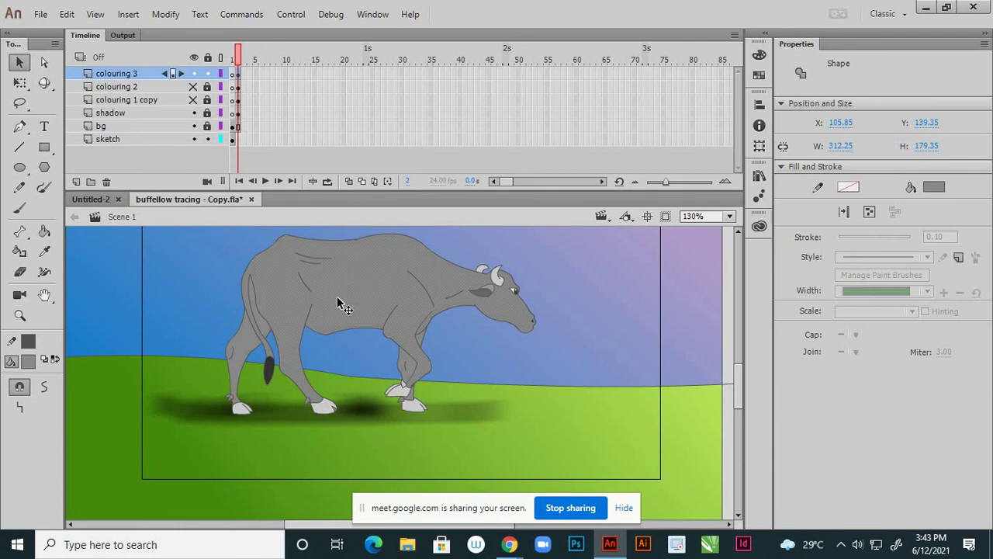
{"action": "scroll", "coordinate": [336, 304], "scroll_direction": "up", "scroll_amount": 3}
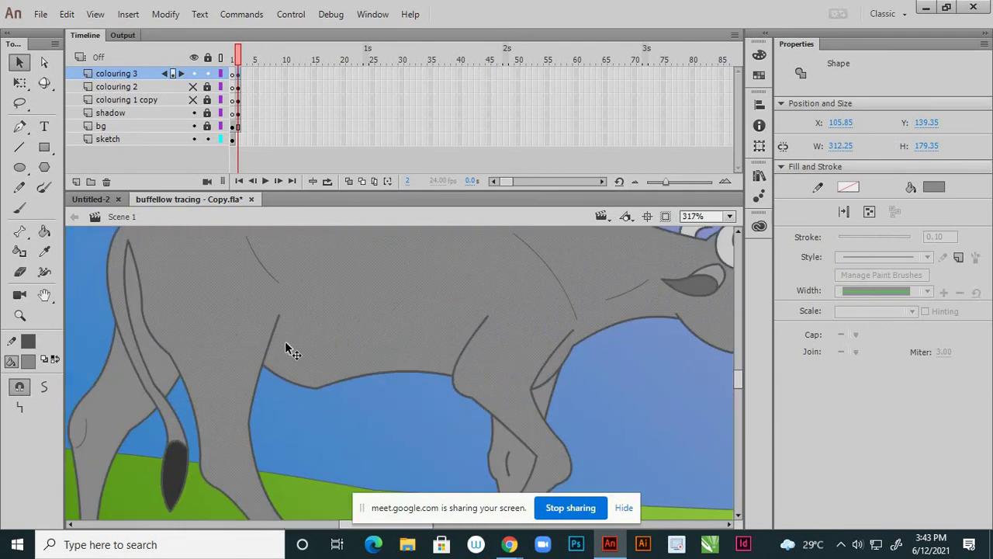
{"action": "left_click", "coordinate": [132, 408], "text": "shift"}
{"action": "scroll", "coordinate": [542, 396], "scroll_direction": "down", "scroll_amount": 3}
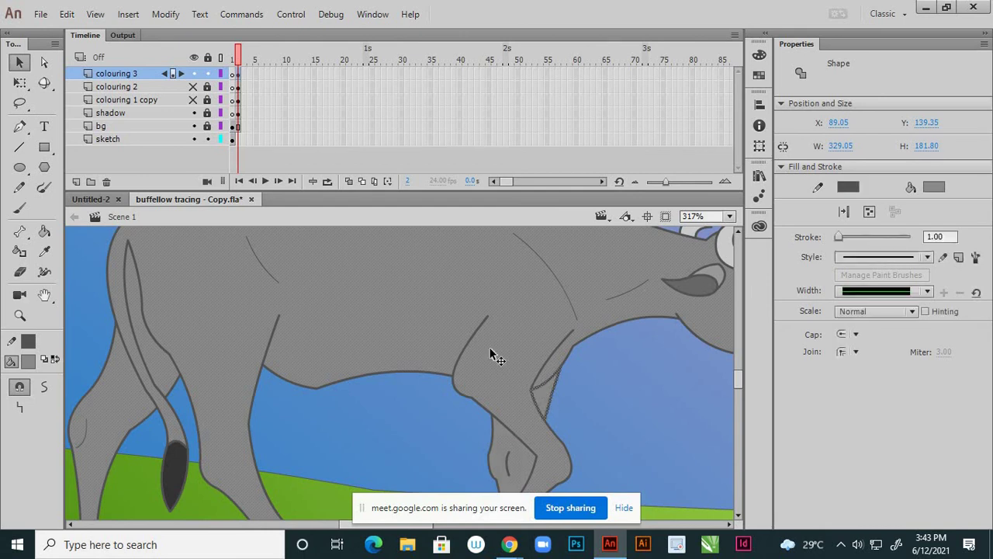
{"action": "scroll", "coordinate": [499, 310], "scroll_direction": "down", "scroll_amount": 3}
{"action": "scroll", "coordinate": [510, 439], "scroll_direction": "up", "scroll_amount": 3}
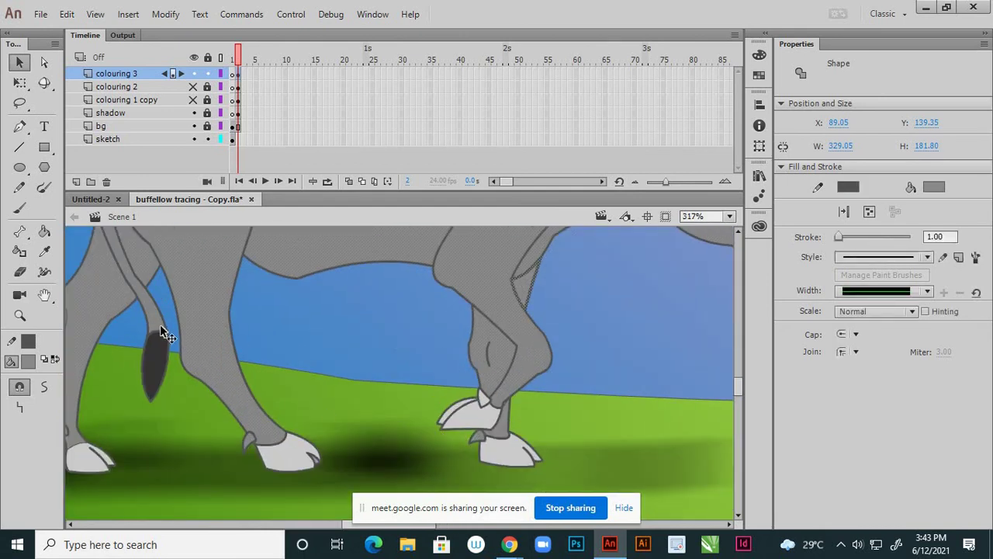
{"action": "scroll", "coordinate": [287, 391], "scroll_direction": "down", "scroll_amount": 3}
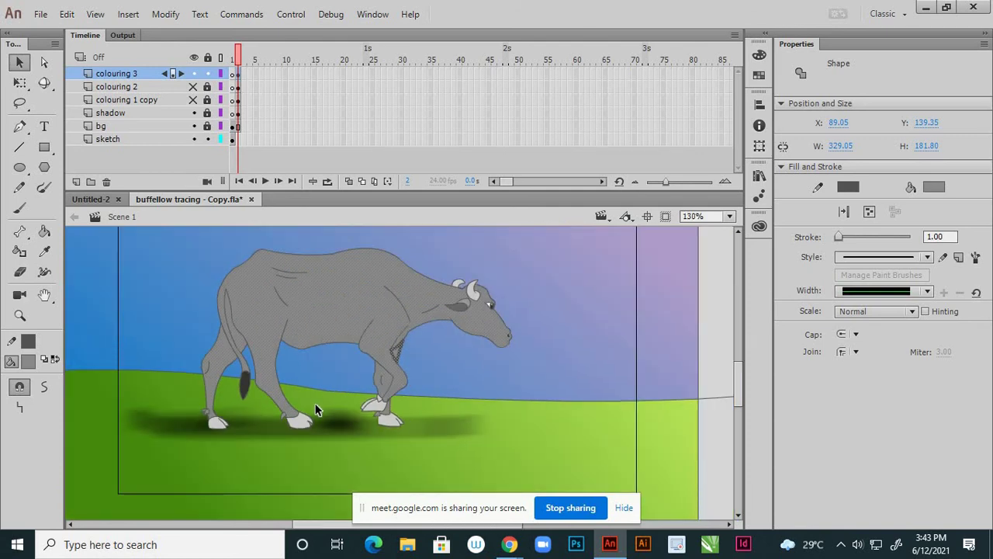
Apply a linear gradient fill to the selected buffalo areas and set its end colour to pale pink E7C2D8.
{"action": "left_click", "coordinate": [758, 54]}
{"action": "left_click", "coordinate": [627, 71]}
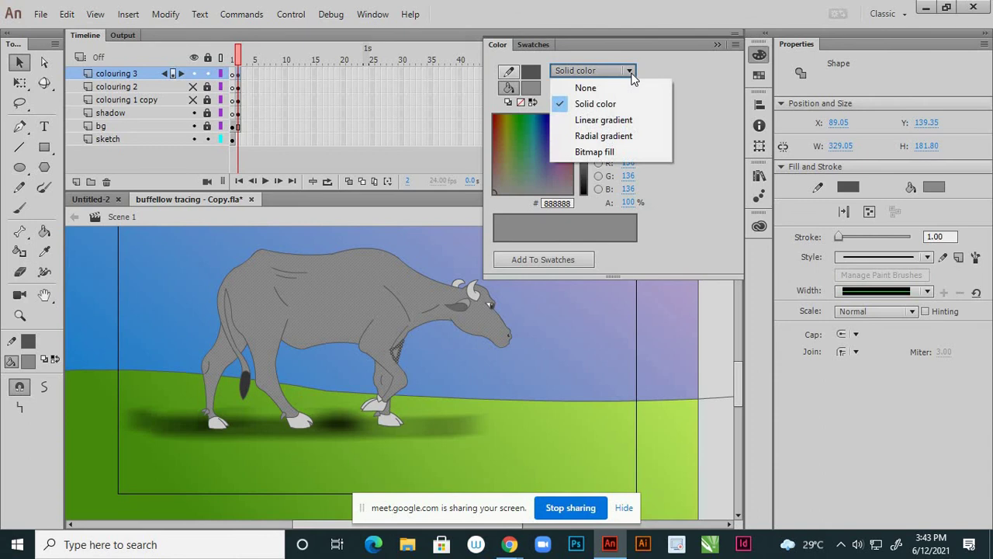
{"action": "left_click", "coordinate": [609, 120]}
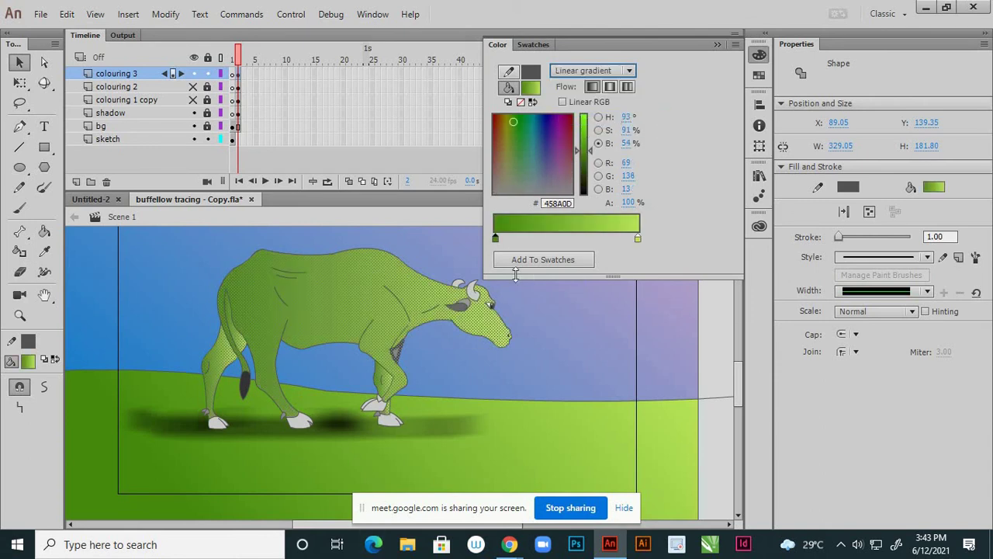
{"action": "left_click", "coordinate": [637, 239]}
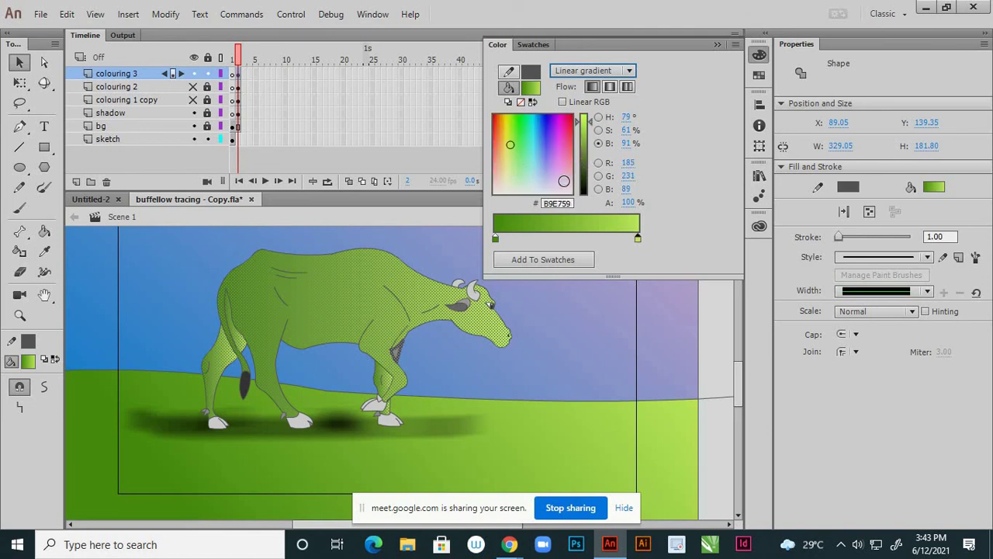
{"action": "left_click", "coordinate": [564, 181]}
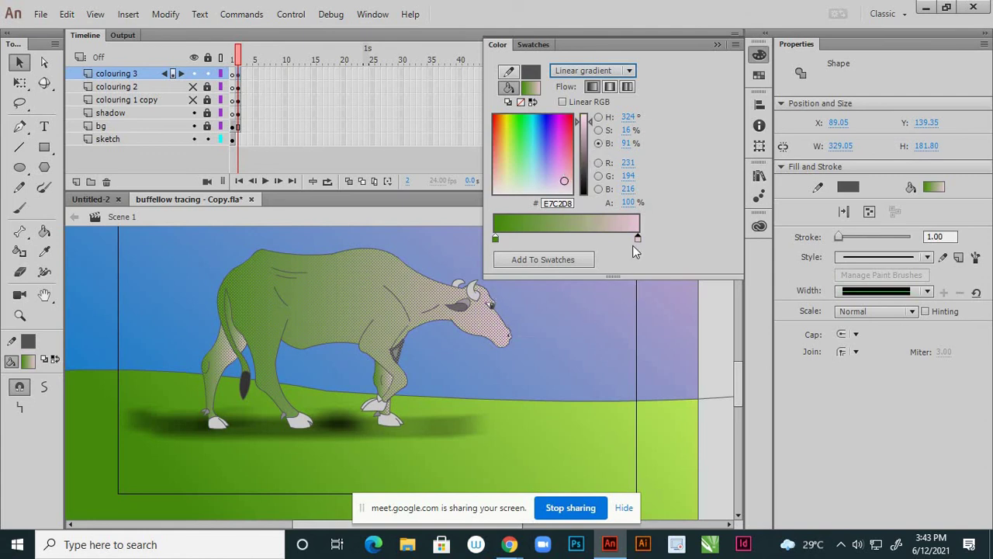
Set the gradient's start colour to dark mauve 664950, with 28% saturation and 40% brightness.
{"action": "left_click", "coordinate": [495, 238]}
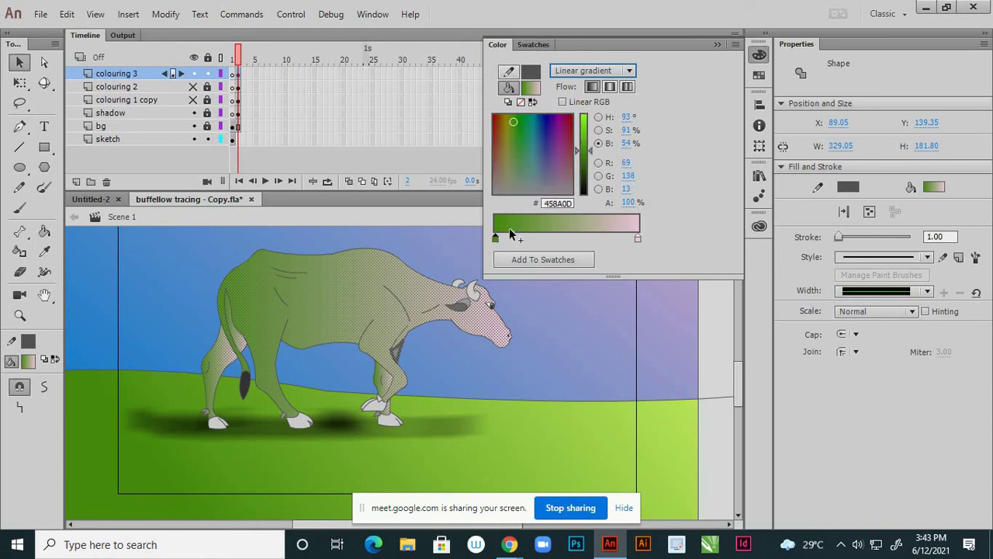
{"action": "left_click", "coordinate": [567, 185]}
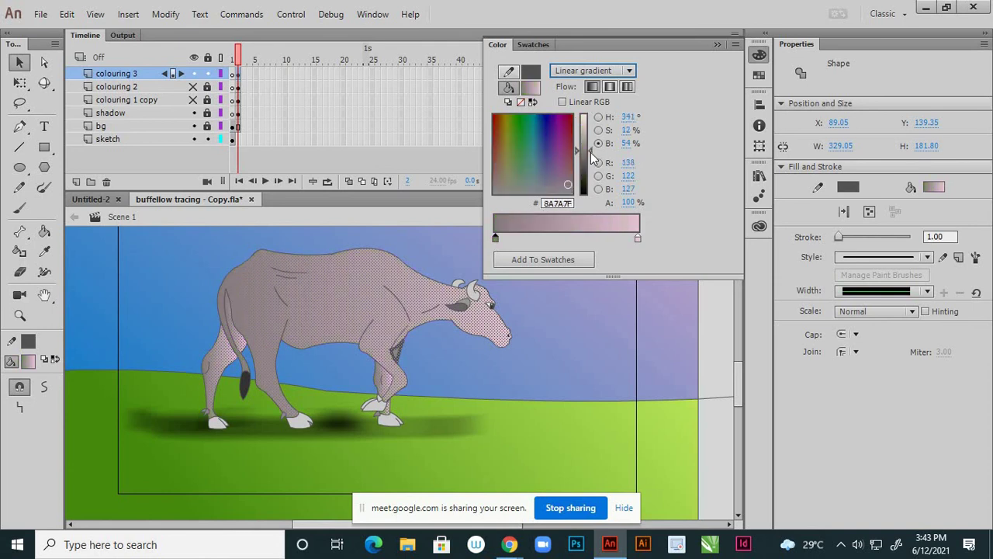
{"action": "mouse_move", "coordinate": [591, 157]}
{"action": "left_mouse_down"}
{"action": "mouse_move", "coordinate": [592, 171]}
{"action": "mouse_move", "coordinate": [585, 164]}
{"action": "left_mouse_up"}
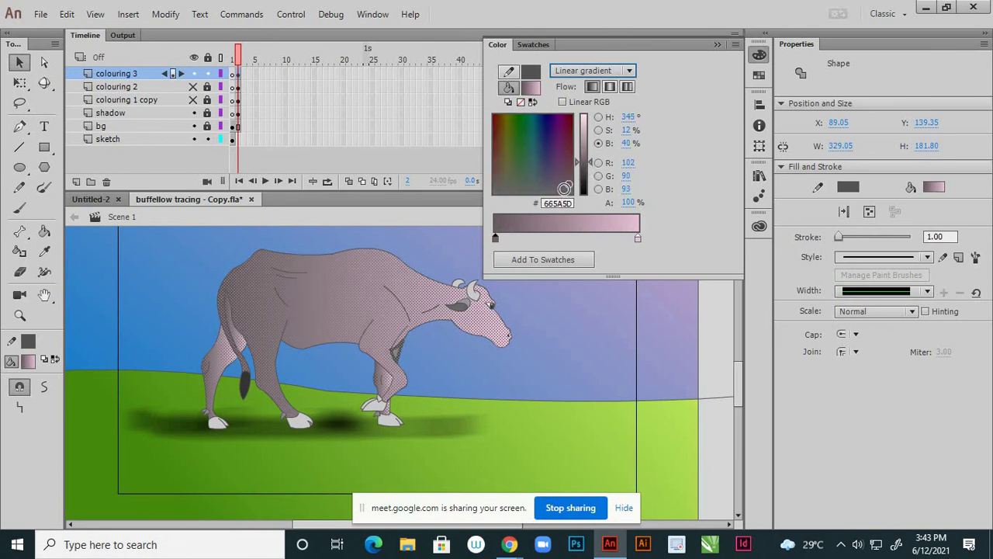
{"action": "left_click", "coordinate": [598, 130]}
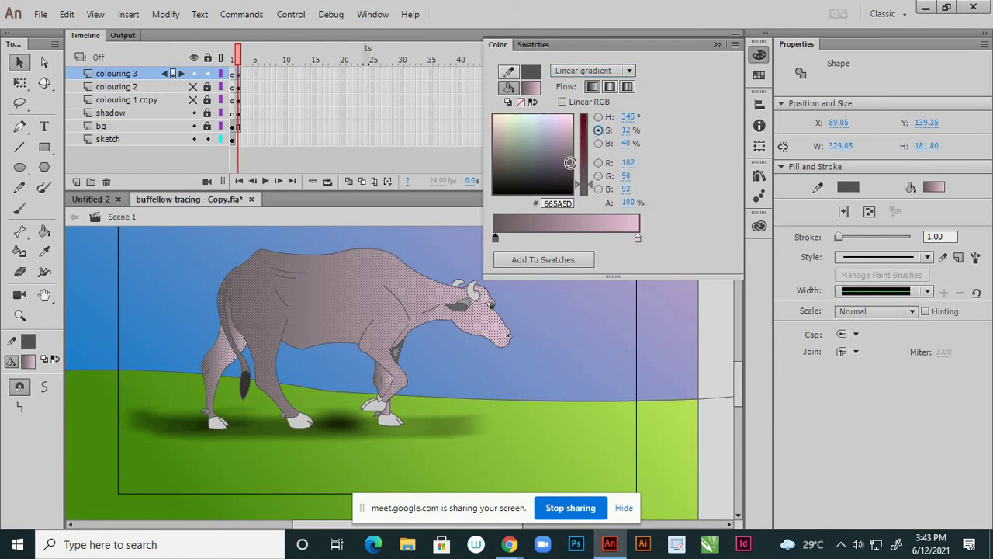
{"action": "left_click_drag", "start_coordinate": [592, 185], "coordinate": [593, 172]}
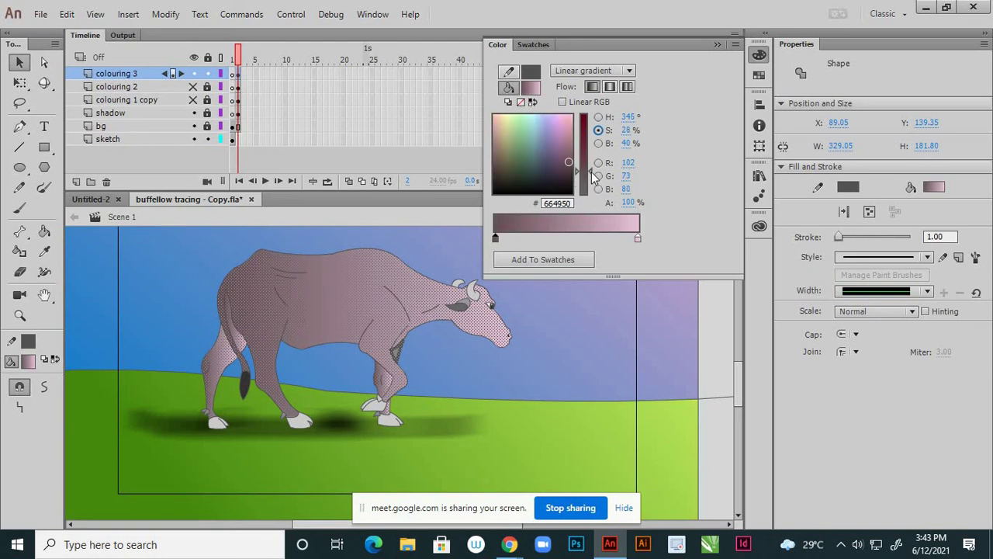
Change the body gradient's end colour to dusty pink D7B4BE and deselect the buffalo.
{"action": "left_click", "coordinate": [638, 239]}
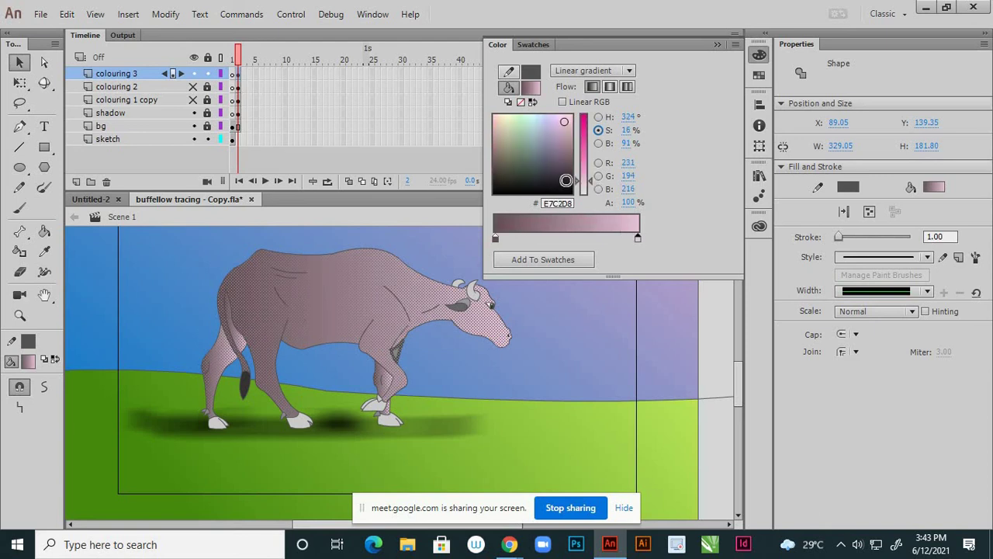
{"action": "left_click", "coordinate": [568, 126]}
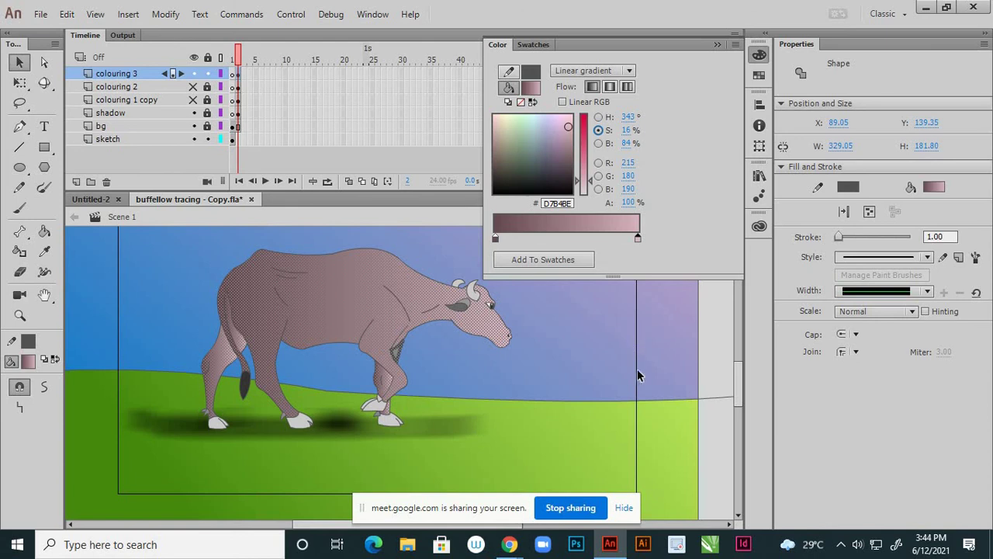
{"action": "left_click", "coordinate": [717, 340]}
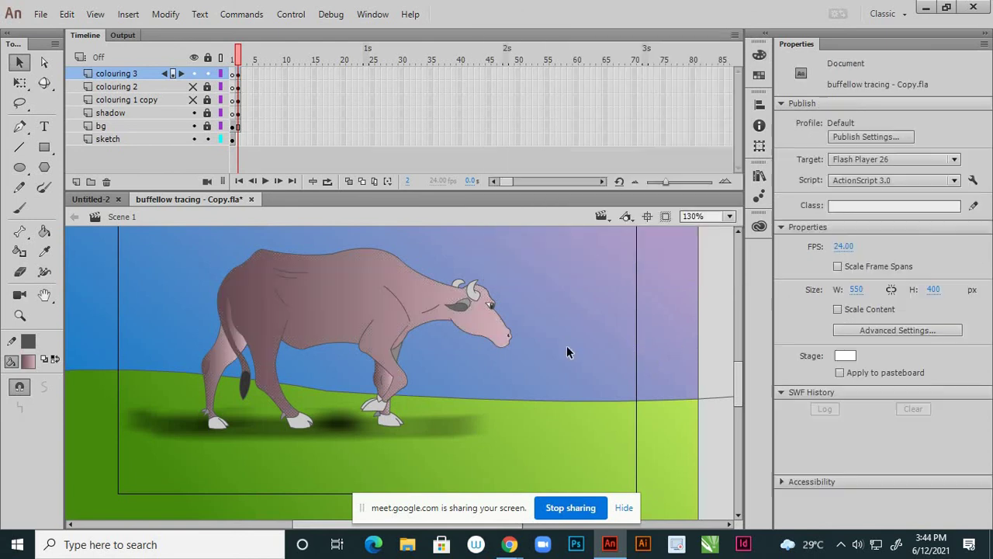
Darken the far hind leg by changing its gradient's end colour to 8C7577.
{"action": "left_click", "coordinate": [223, 355]}
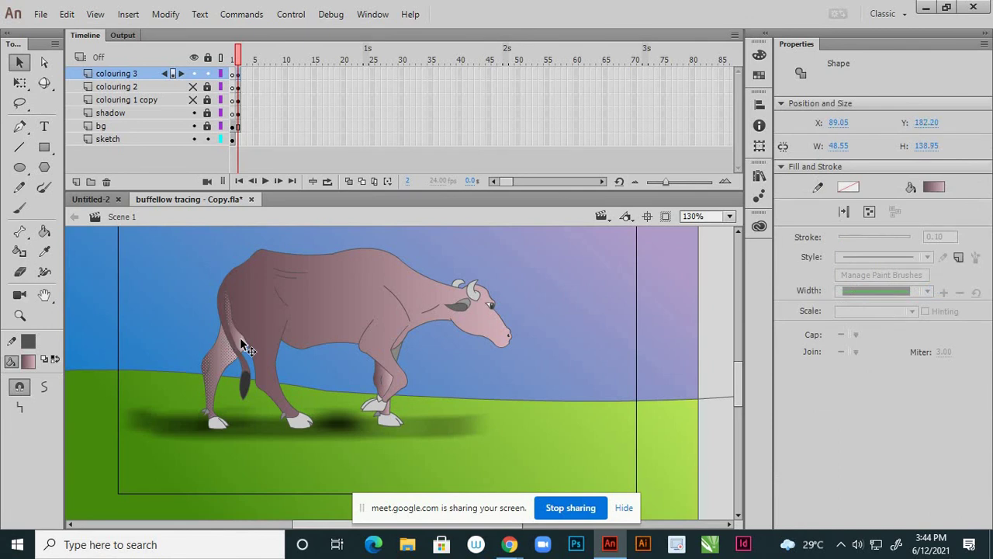
{"action": "left_click", "coordinate": [760, 56]}
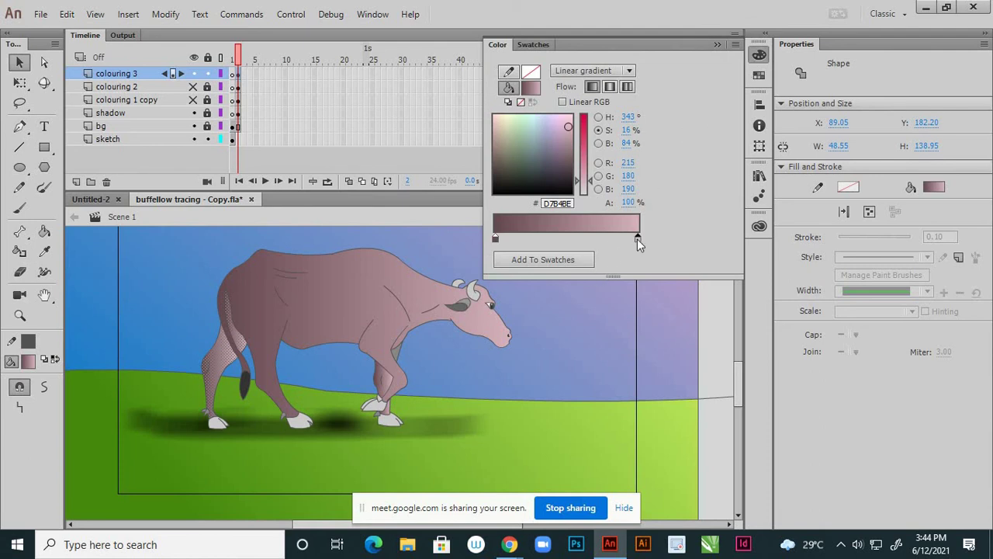
{"action": "left_click", "coordinate": [569, 143]}
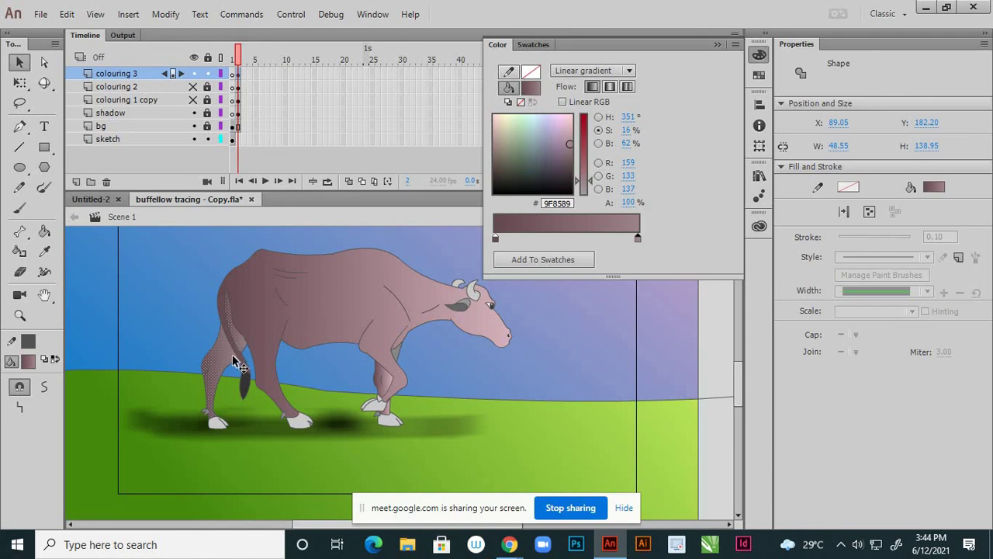
{"action": "left_click", "coordinate": [570, 151]}
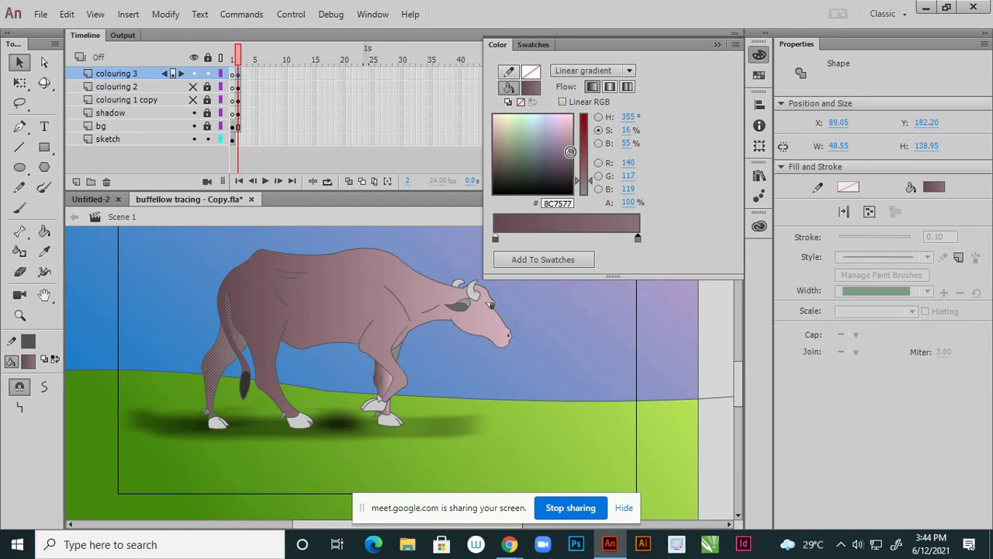
{"action": "left_click", "coordinate": [717, 328]}
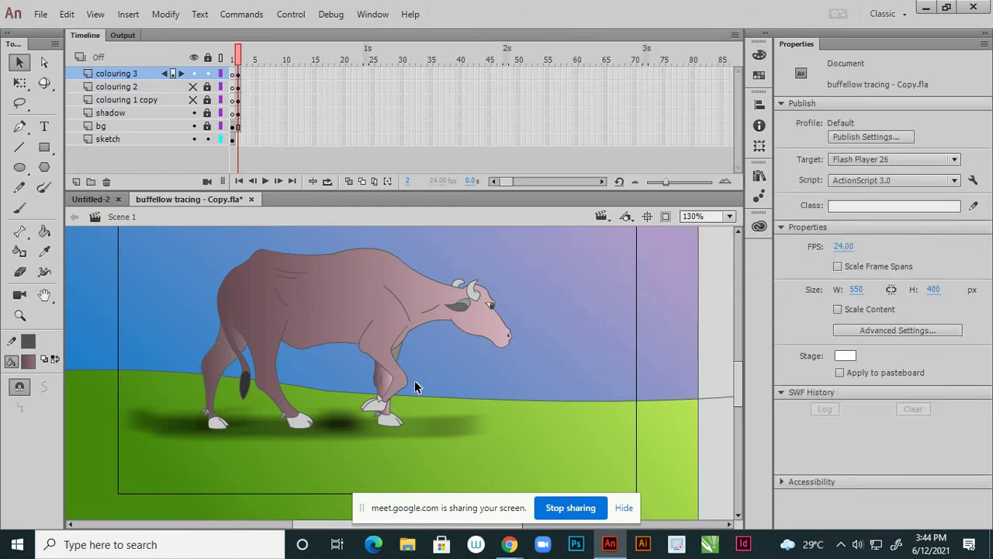
Apply the same dark mauve linear gradient to the far front leg's upper, middle and lower pieces.
{"action": "scroll", "coordinate": [371, 392], "scroll_direction": "up", "scroll_amount": 3}
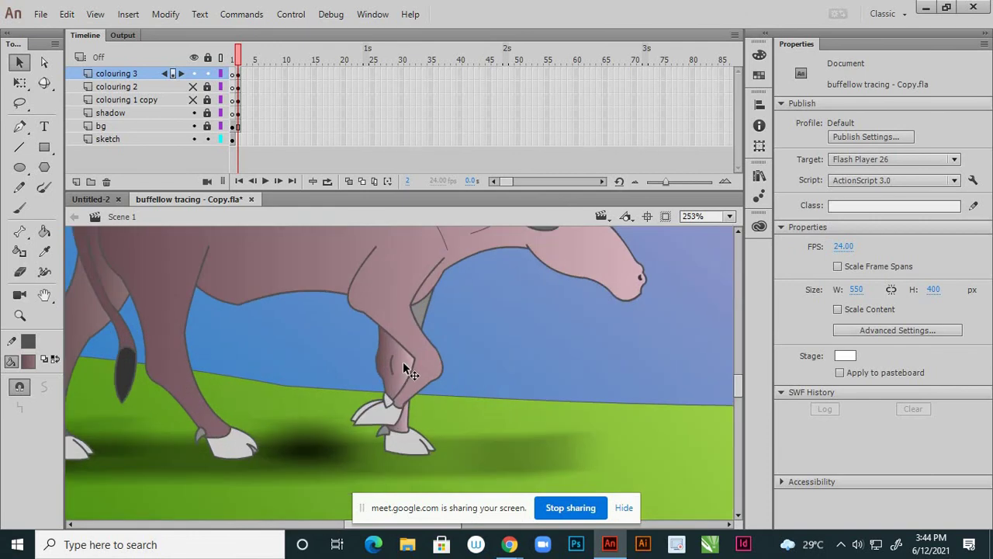
{"action": "left_click", "coordinate": [403, 361]}
{"action": "left_click", "coordinate": [423, 313], "text": "shift"}
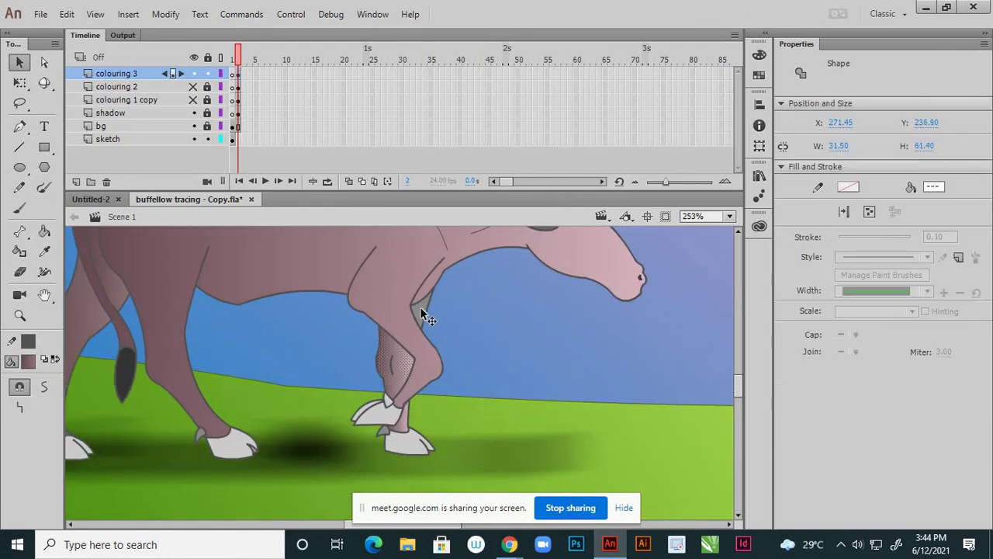
{"action": "left_click", "coordinate": [405, 427], "text": "shift"}
{"action": "scroll", "coordinate": [428, 378], "scroll_direction": "down", "scroll_amount": 3}
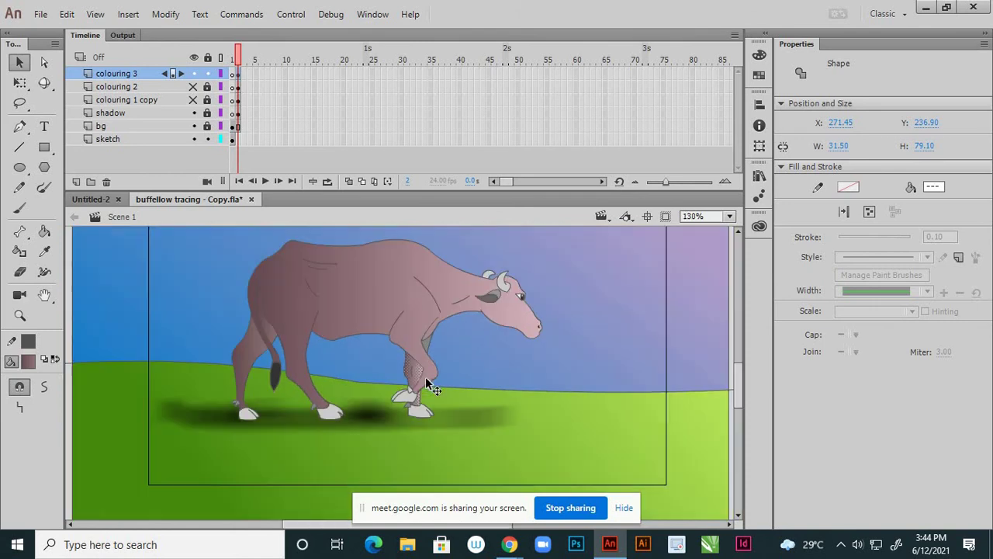
{"action": "left_click", "coordinate": [760, 55]}
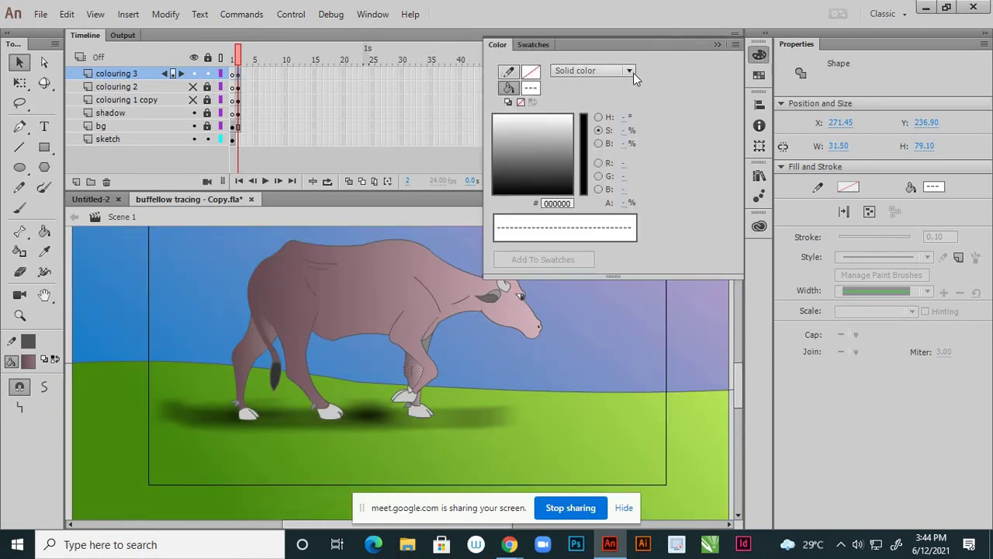
{"action": "left_click", "coordinate": [634, 72]}
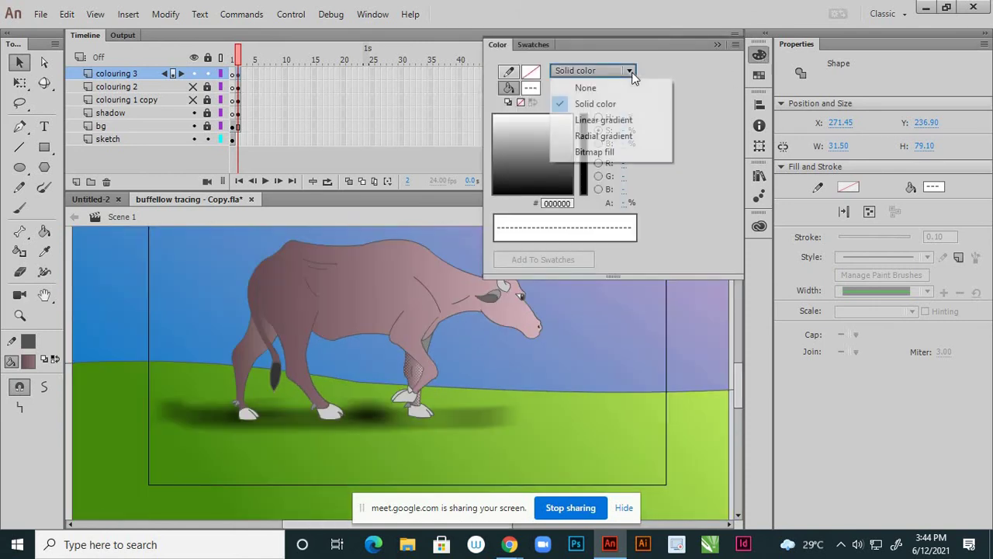
{"action": "left_click", "coordinate": [623, 121]}
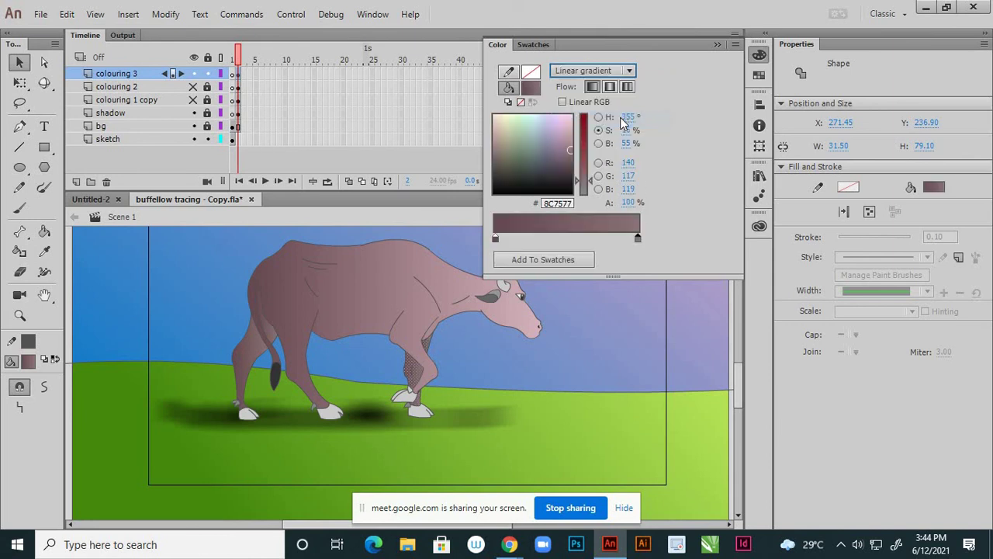
{"action": "left_click", "coordinate": [661, 377]}
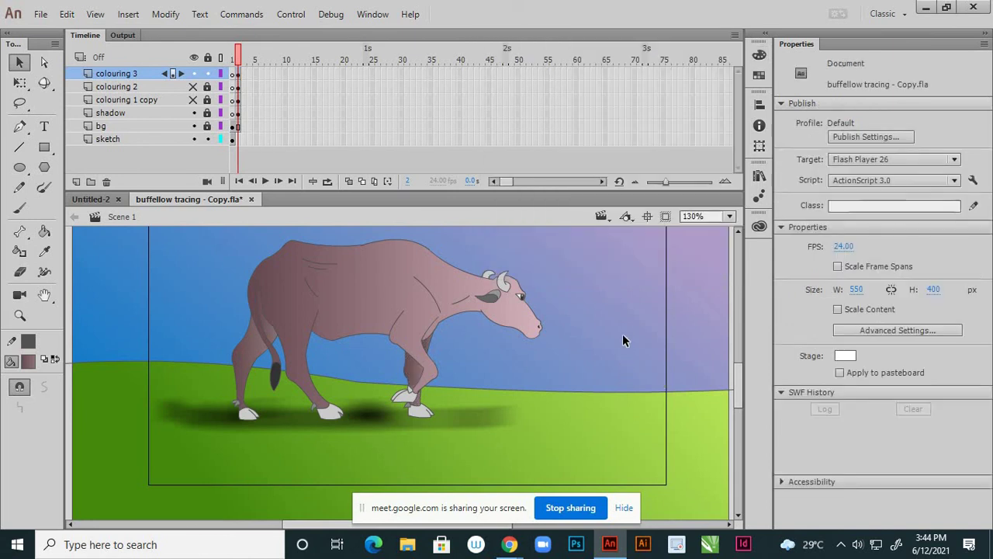
Shift the buffalo body's linear gradient towards the hindquarters and rotate it diagonally with the Gradient Transform tool, leaving the body deselected.
{"action": "key", "text": "ctrl+2"}
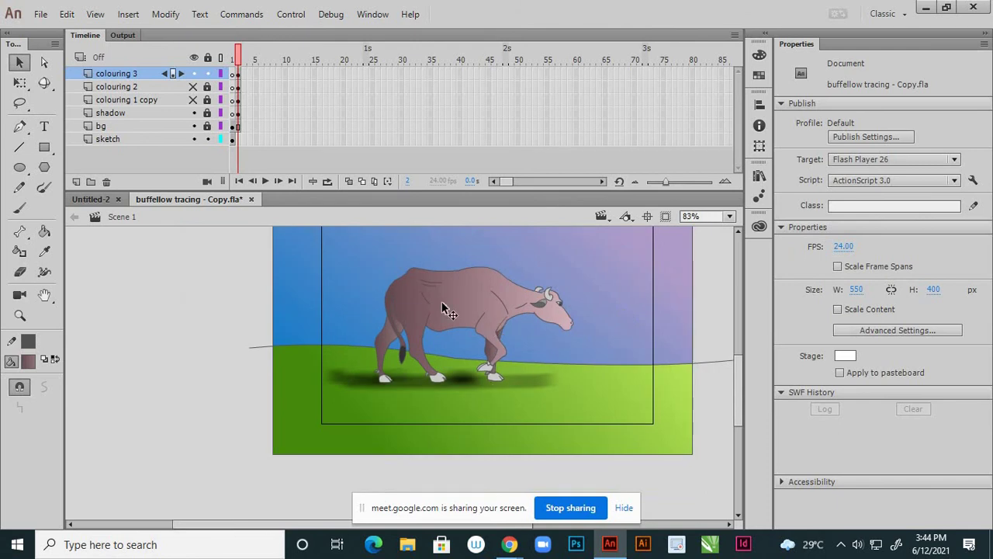
{"action": "left_click_drag", "start_coordinate": [344, 244], "coordinate": [610, 431]}
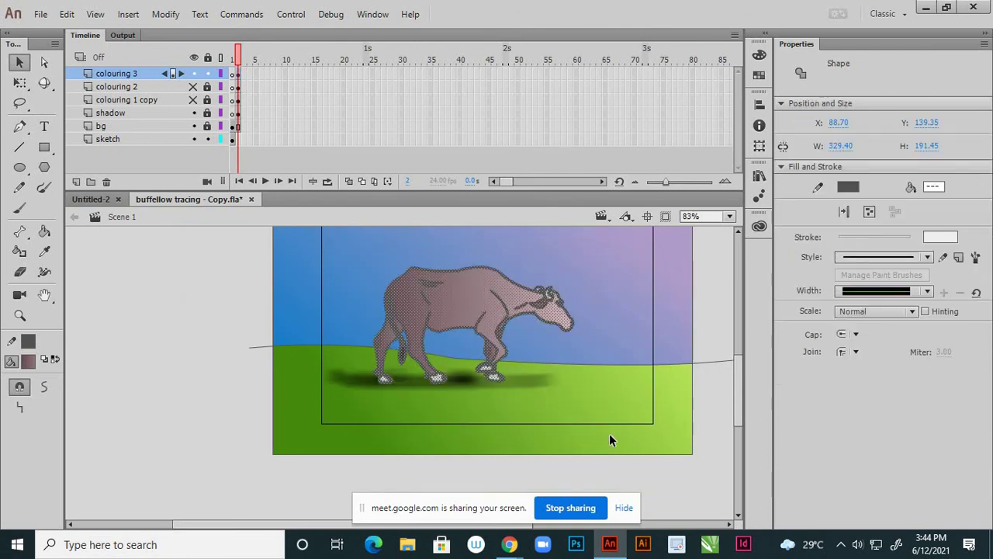
{"action": "left_click", "coordinate": [23, 85]}
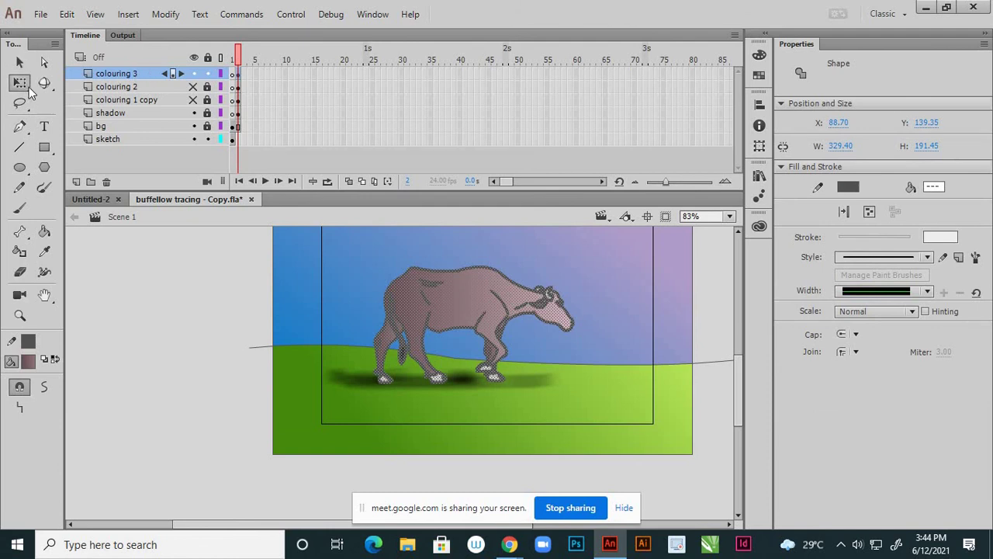
{"action": "left_click_drag", "start_coordinate": [29, 92], "coordinate": [62, 97]}
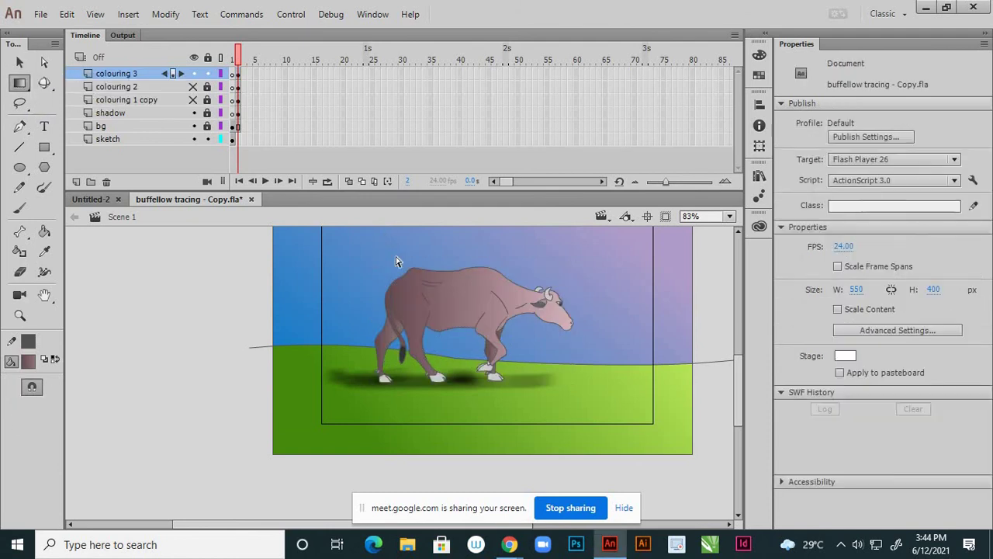
{"action": "left_click", "coordinate": [475, 314]}
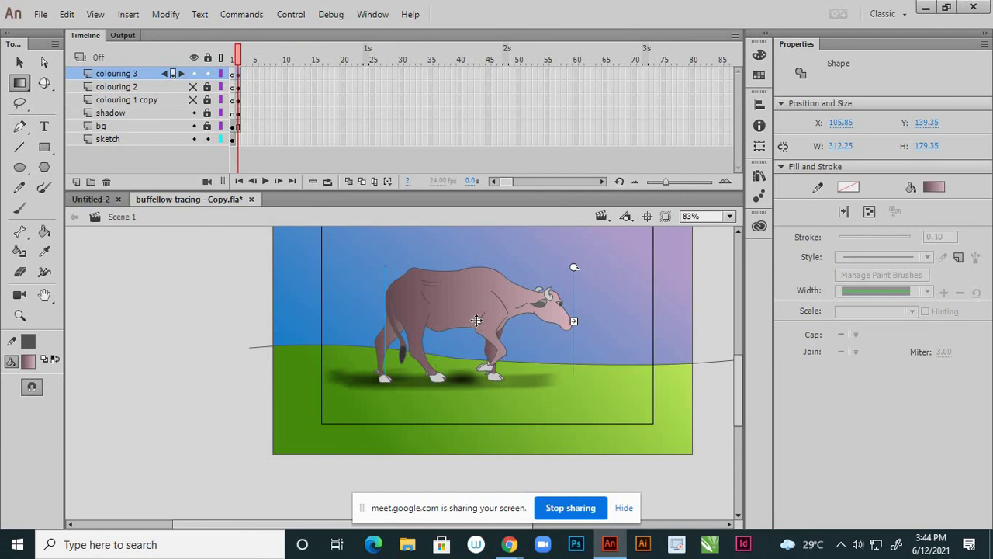
{"action": "mouse_move", "coordinate": [476, 320]}
{"action": "left_mouse_down"}
{"action": "mouse_move", "coordinate": [534, 310]}
{"action": "mouse_move", "coordinate": [498, 300]}
{"action": "mouse_move", "coordinate": [438, 320]}
{"action": "mouse_move", "coordinate": [450, 349]}
{"action": "mouse_move", "coordinate": [504, 333]}
{"action": "mouse_move", "coordinate": [458, 322]}
{"action": "mouse_move", "coordinate": [449, 346]}
{"action": "mouse_move", "coordinate": [532, 332]}
{"action": "mouse_move", "coordinate": [396, 335]}
{"action": "mouse_move", "coordinate": [388, 349]}
{"action": "mouse_move", "coordinate": [530, 366]}
{"action": "mouse_move", "coordinate": [407, 326]}
{"action": "mouse_move", "coordinate": [403, 344]}
{"action": "mouse_move", "coordinate": [466, 343]}
{"action": "mouse_move", "coordinate": [447, 343]}
{"action": "mouse_move", "coordinate": [455, 349]}
{"action": "mouse_move", "coordinate": [452, 320]}
{"action": "left_mouse_up"}
{"action": "left_click_drag", "start_coordinate": [546, 269], "coordinate": [503, 233]}
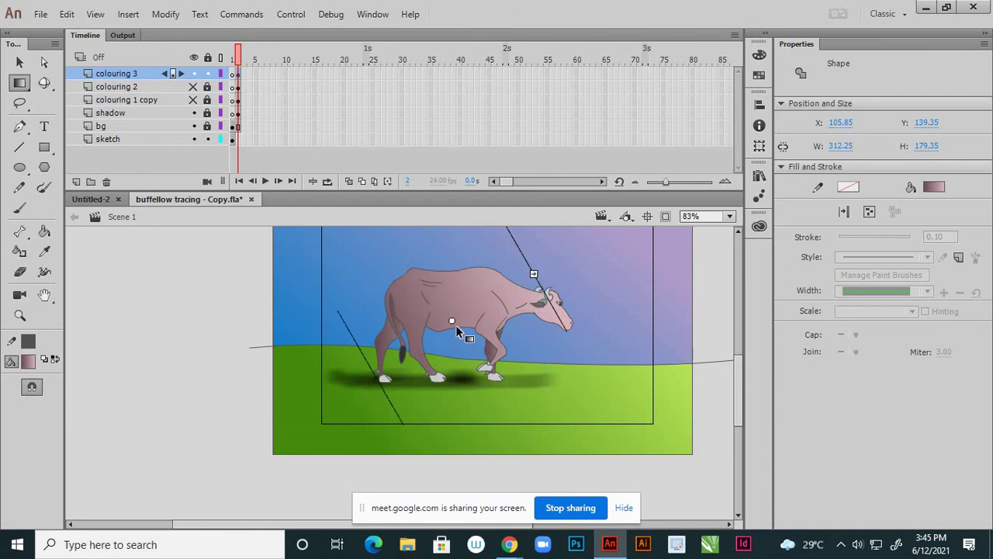
{"action": "mouse_move", "coordinate": [453, 321]}
{"action": "left_mouse_down"}
{"action": "mouse_move", "coordinate": [490, 318]}
{"action": "mouse_move", "coordinate": [452, 321]}
{"action": "left_mouse_up"}
{"action": "left_click", "coordinate": [241, 274]}
{"action": "key", "text": "ctrl+minus"}
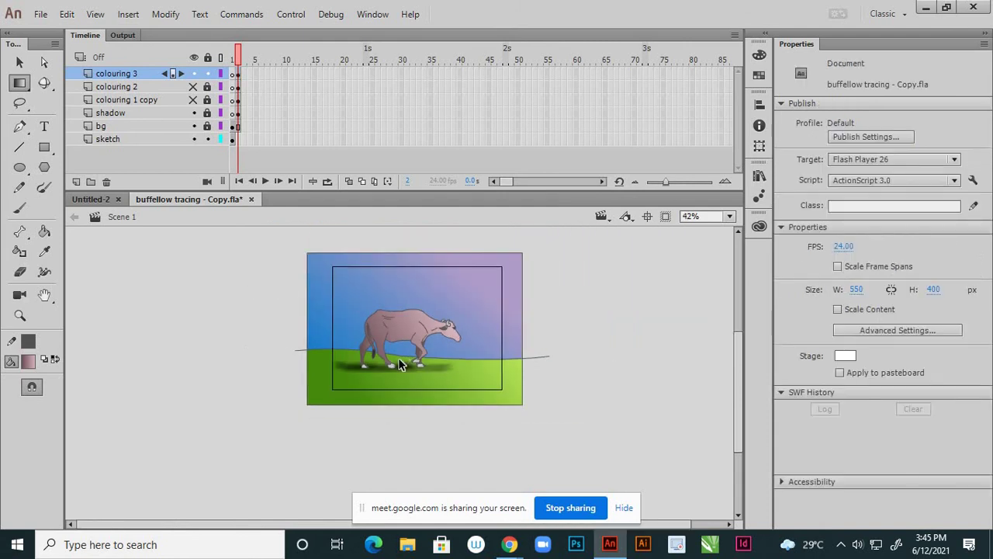
Lock and hide the colouring 3 layer, and view the colouring 1 copy buffalo with colouring 2 hidden.
{"action": "left_click", "coordinate": [208, 73]}
{"action": "left_click", "coordinate": [194, 74]}
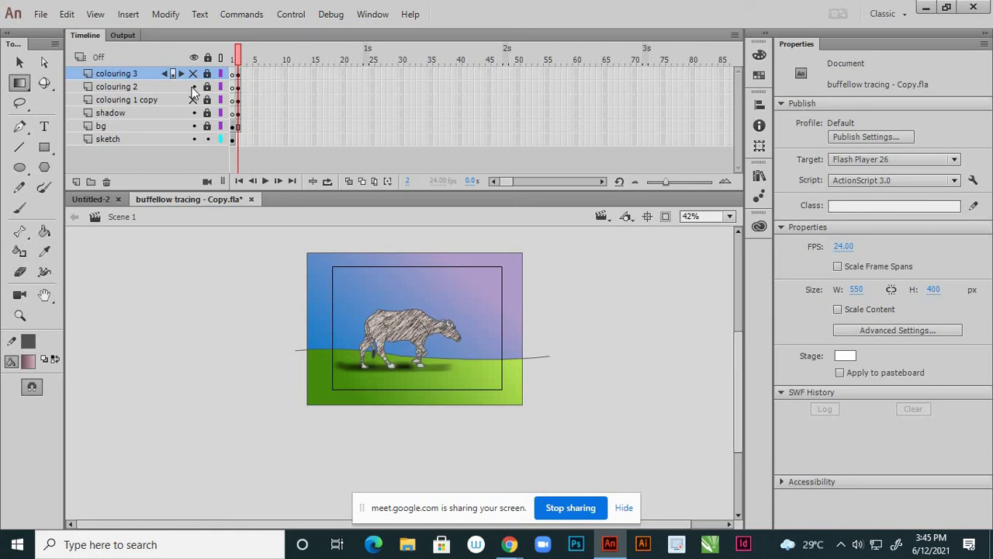
{"action": "left_click", "coordinate": [194, 87]}
{"action": "left_click", "coordinate": [194, 100]}
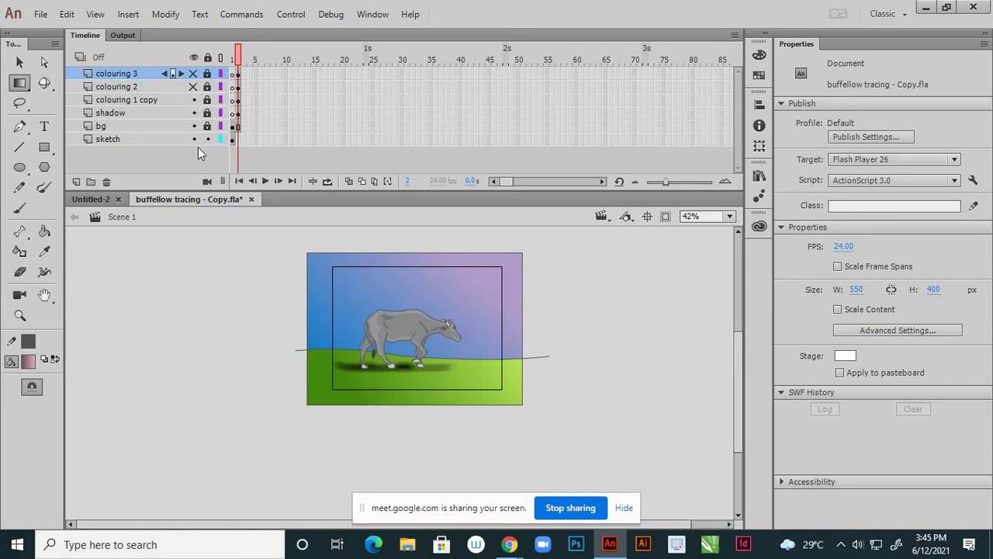
{"action": "scroll", "coordinate": [412, 333], "scroll_direction": "up", "scroll_amount": 1}
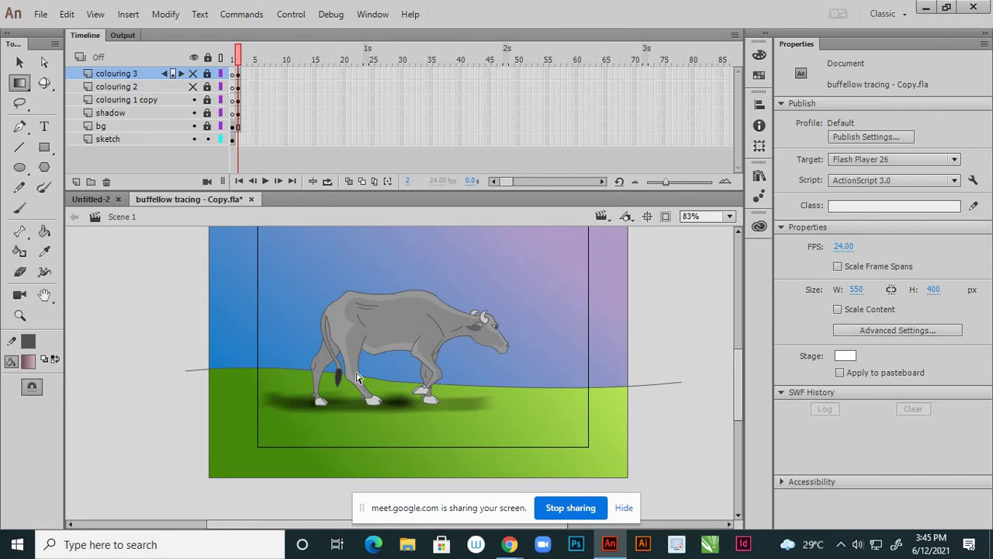
{"action": "scroll", "coordinate": [370, 322], "scroll_direction": "up", "scroll_amount": 1}
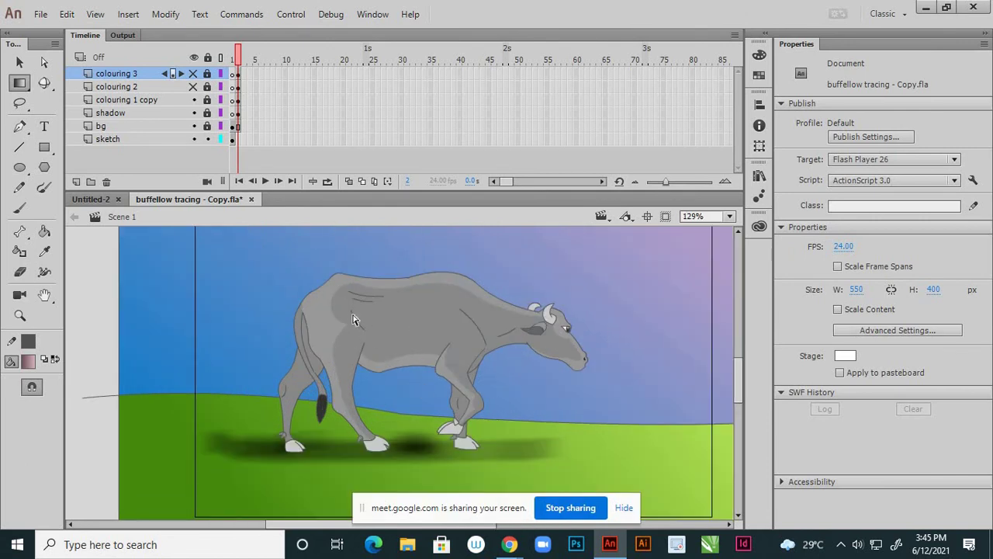
{"action": "scroll", "coordinate": [469, 373], "scroll_direction": "down", "scroll_amount": 1}
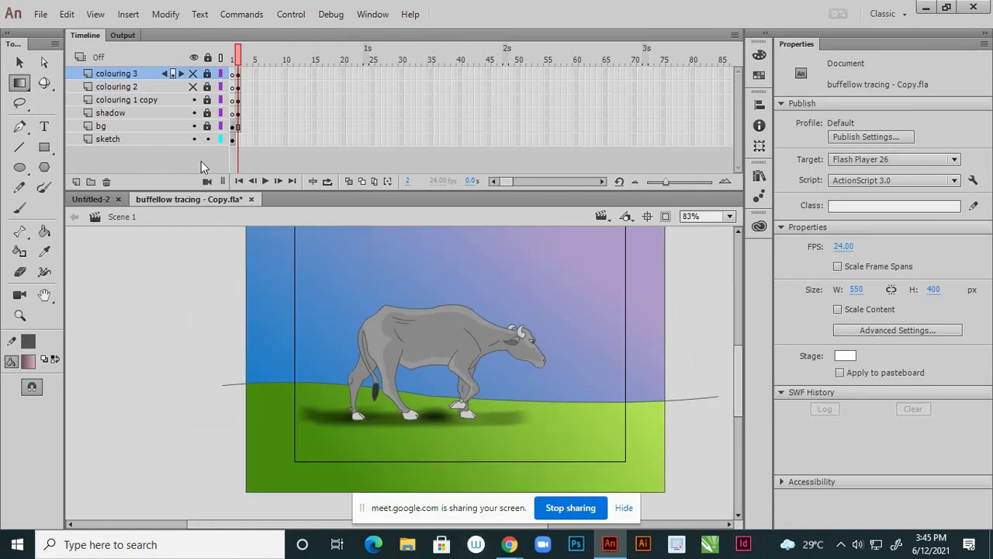
Preview the colouring 2 buffalo on its own, and leave only colouring 3 visible over the shadow and background.
{"action": "left_click", "coordinate": [193, 99]}
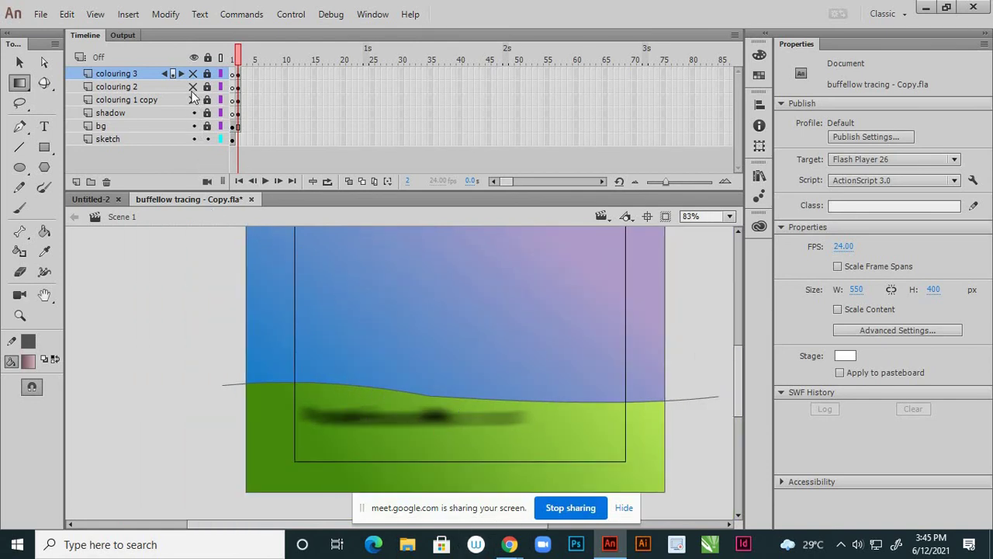
{"action": "left_click", "coordinate": [193, 87]}
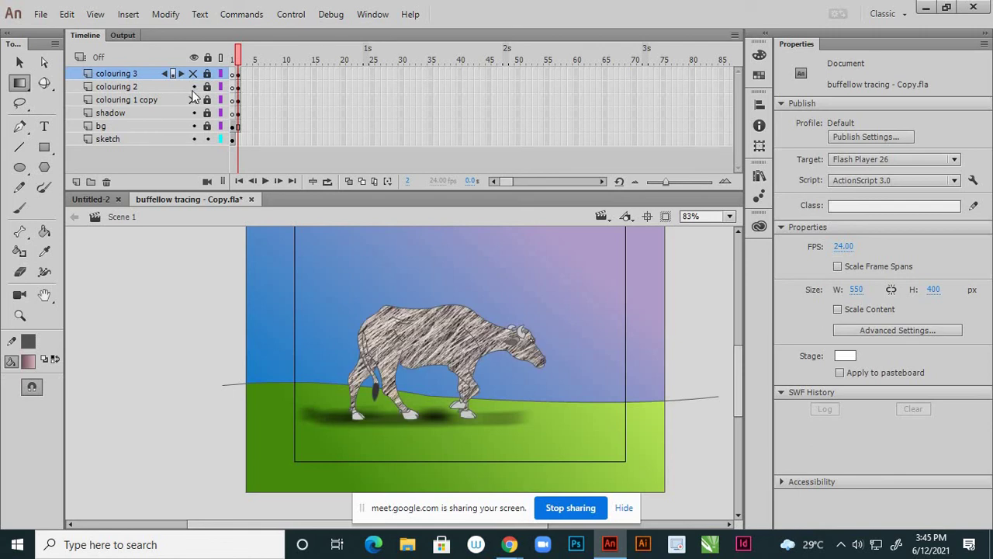
{"action": "left_click", "coordinate": [193, 99]}
{"action": "left_click", "coordinate": [193, 87]}
{"action": "left_click", "coordinate": [193, 73]}
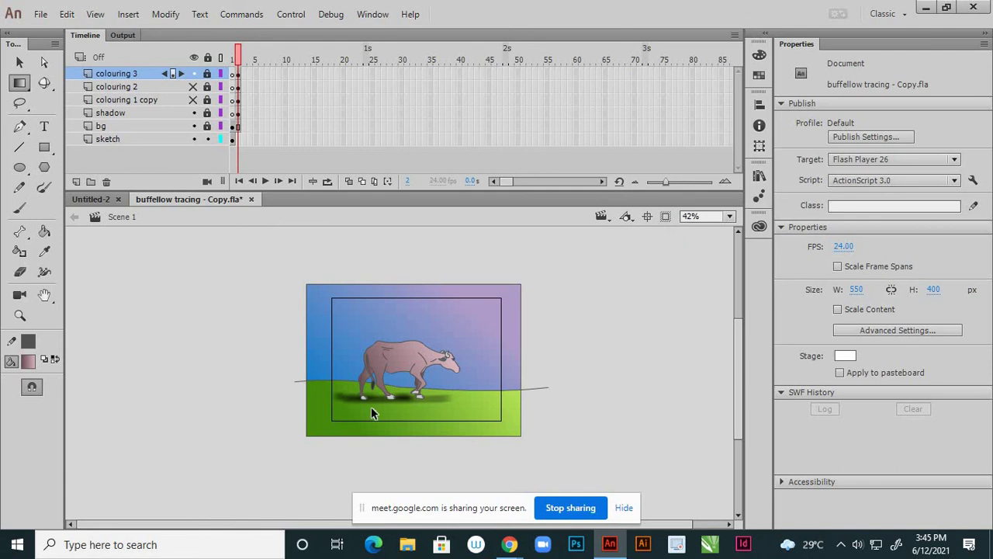
{"action": "scroll", "coordinate": [355, 403], "scroll_direction": "up", "scroll_amount": 2}
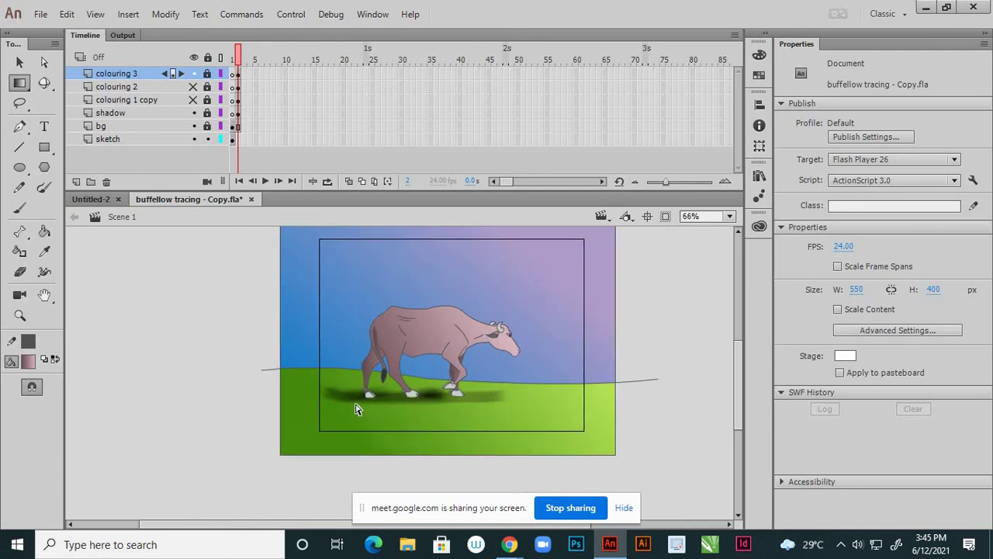
{"action": "left_click", "coordinate": [194, 87]}
{"action": "left_click", "coordinate": [21, 63]}
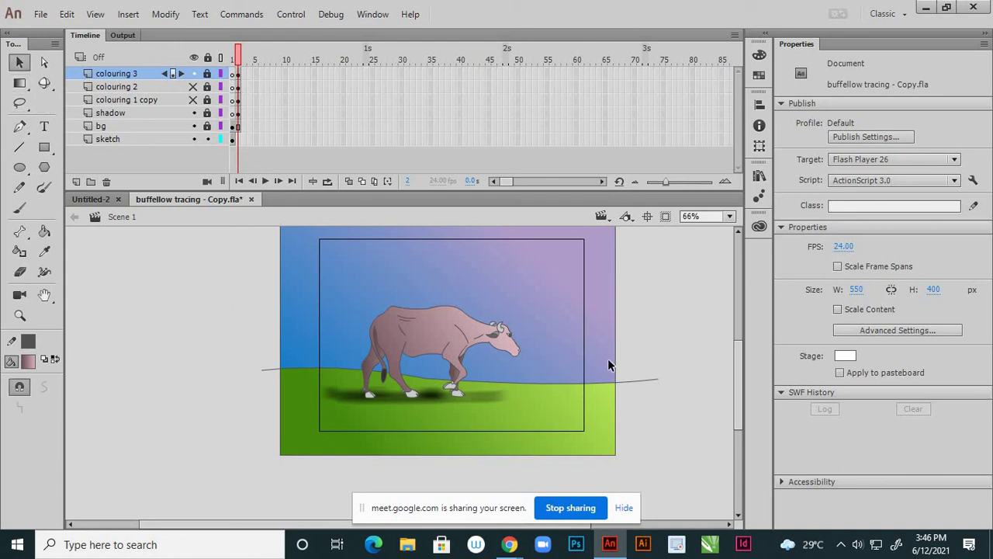
{"action": "scroll", "coordinate": [430, 384], "scroll_direction": "down", "scroll_amount": 2}
{"action": "scroll", "coordinate": [408, 361], "scroll_direction": "up", "scroll_amount": 1}
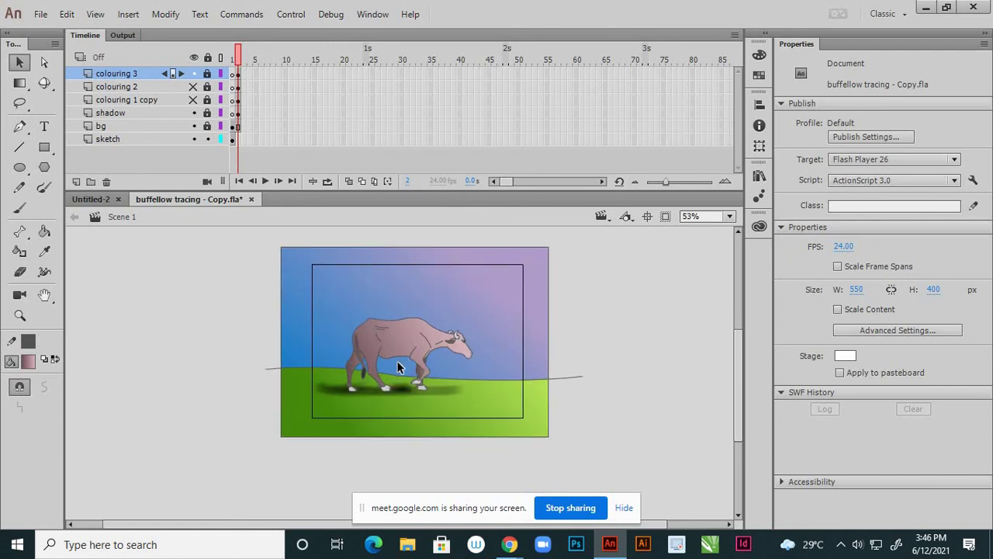